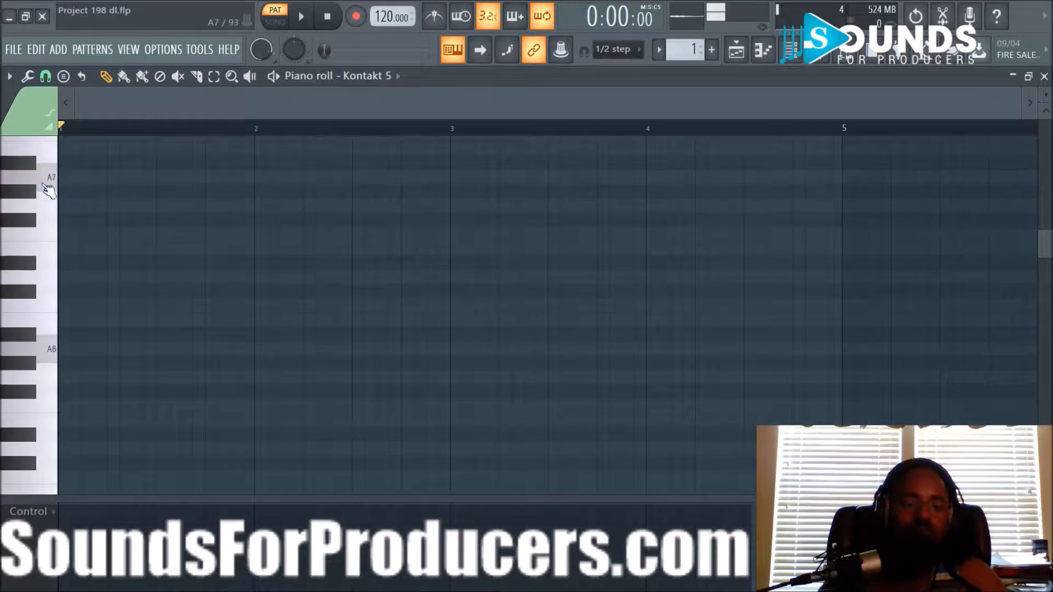
# Set the root note of the piano roll's scale highlighting to E
pyautogui.scroll(3, 150, 327)
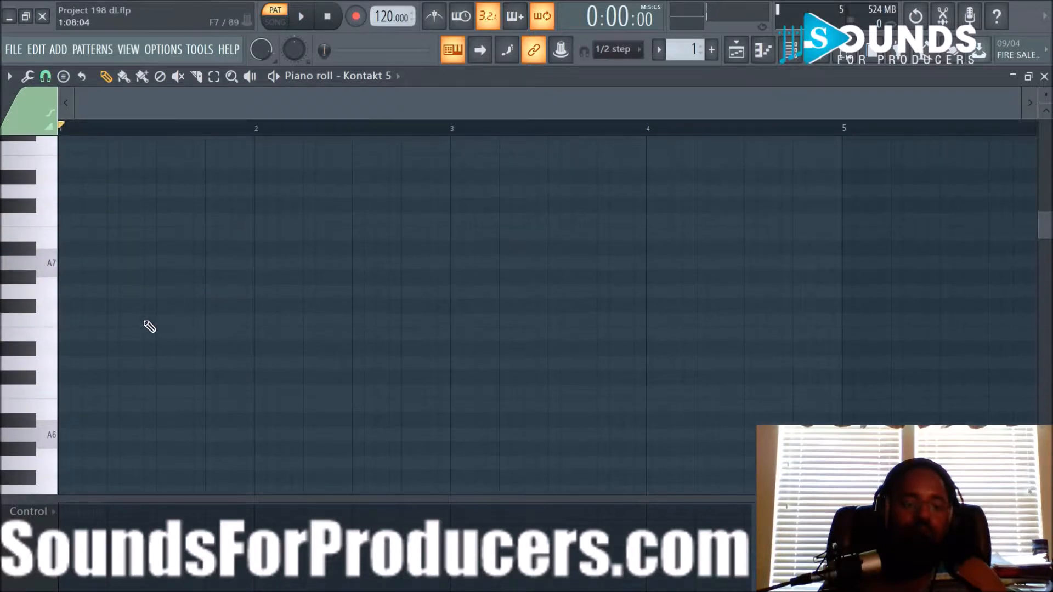
pyautogui.click(45, 76)
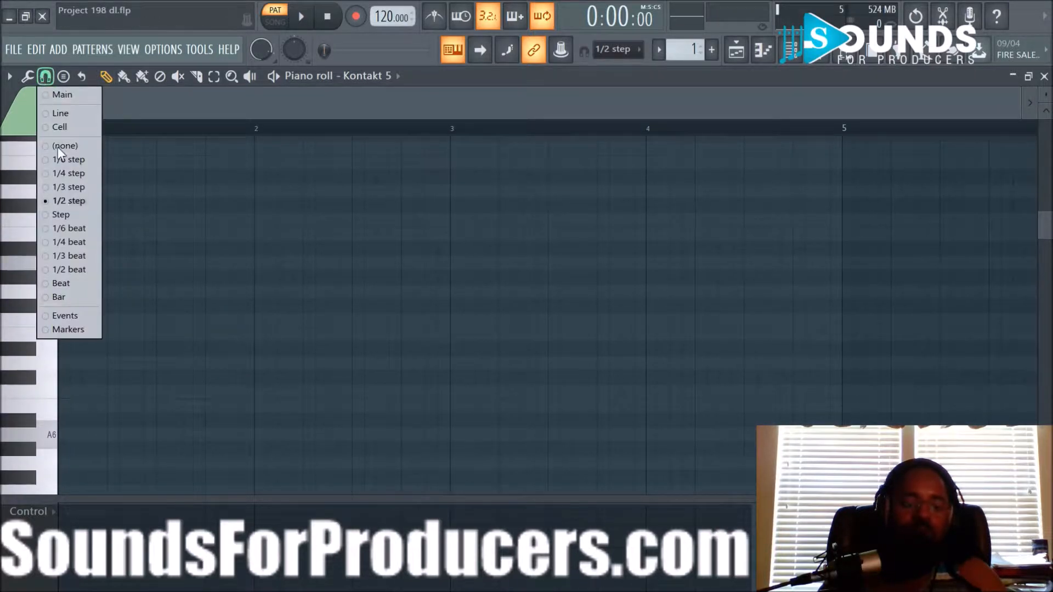
pyautogui.click(26, 83)
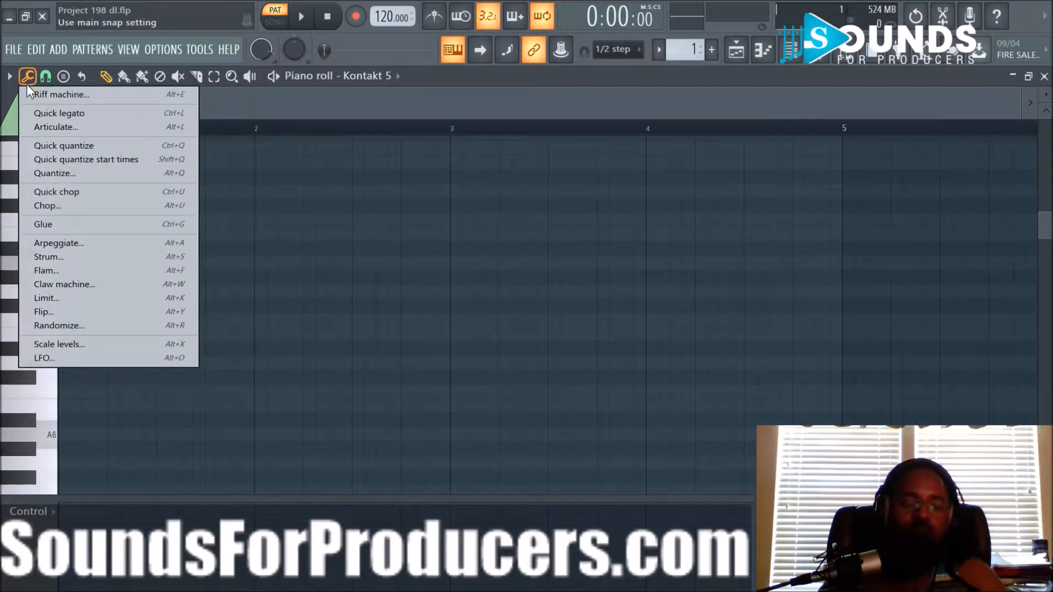
pyautogui.click(11, 77)
pyautogui.moveTo(41, 164)
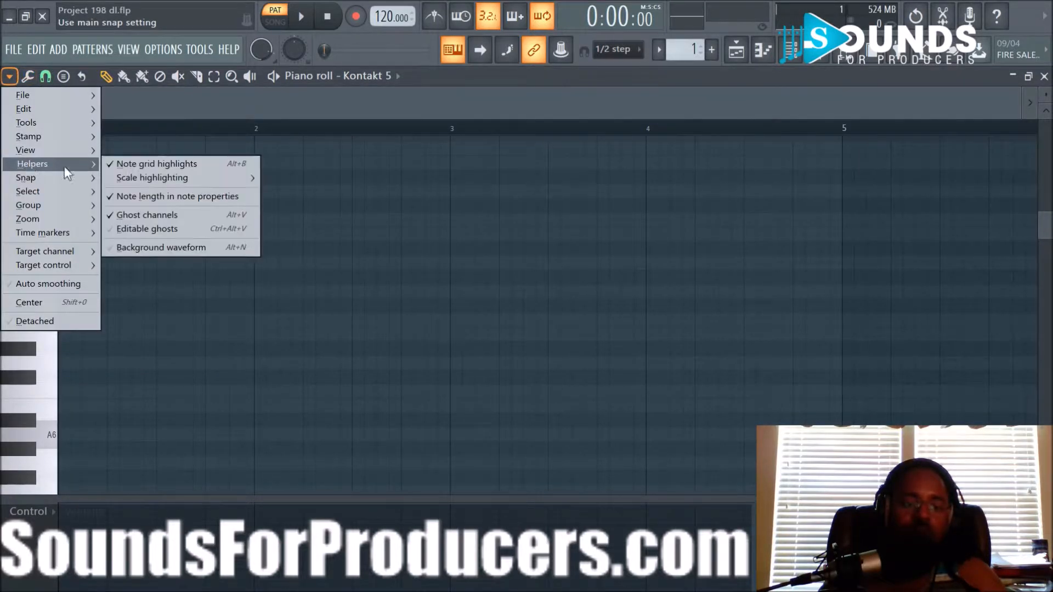
pyautogui.moveTo(145, 178)
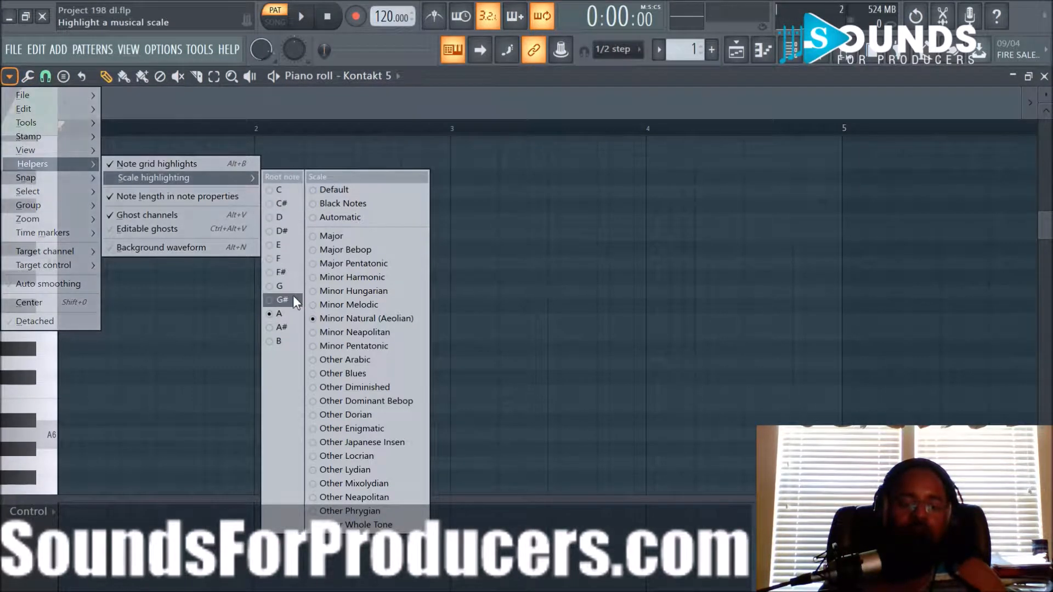
pyautogui.click(280, 246)
# Set the piano roll's highlighted scale type to Minor Pentatonic
pyautogui.click(9, 77)
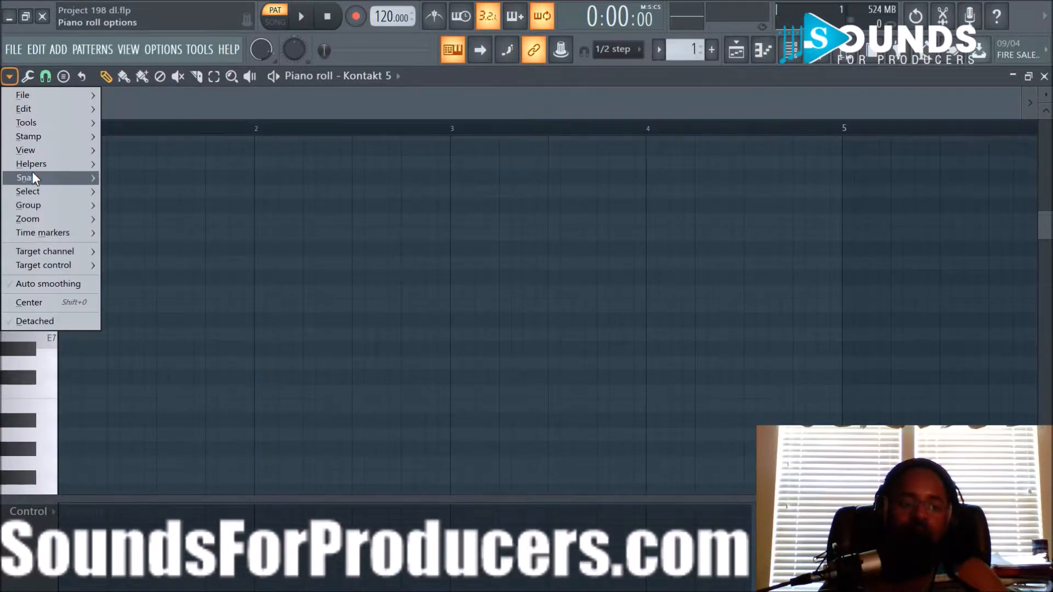
pyautogui.moveTo(73, 164)
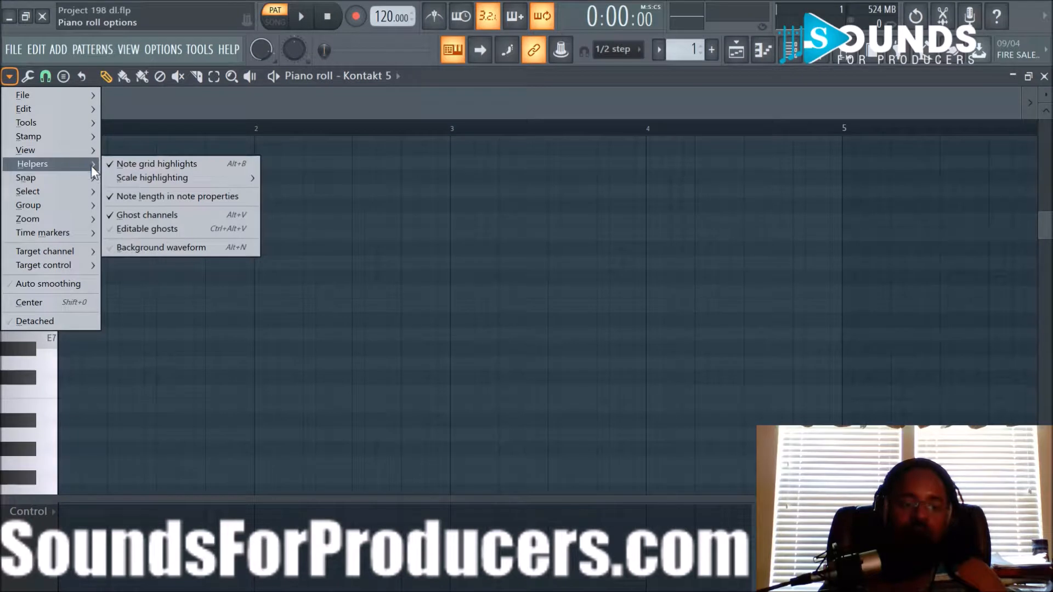
pyautogui.moveTo(168, 181)
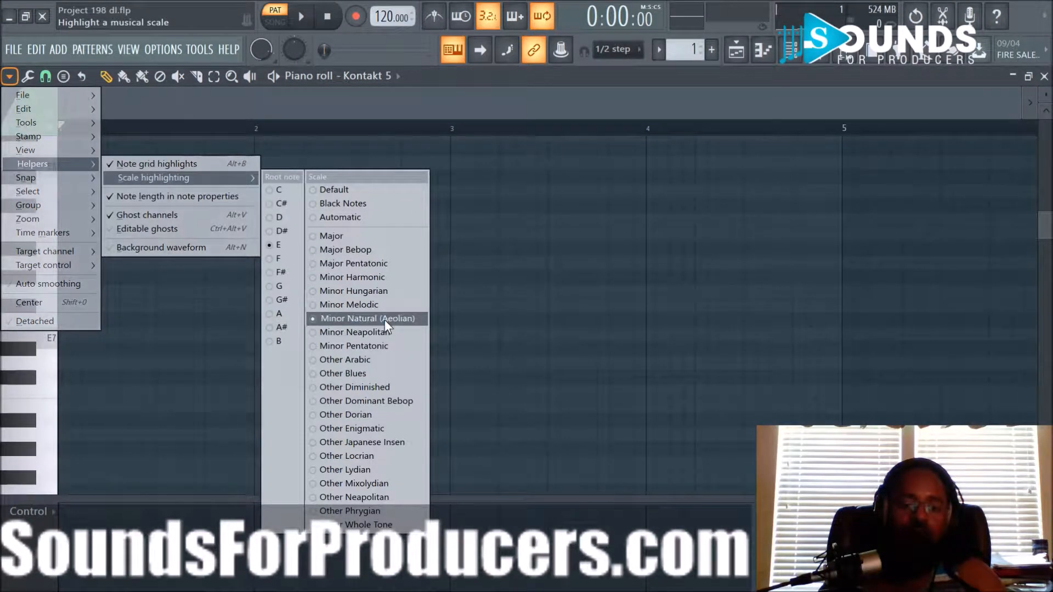
pyautogui.click(383, 348)
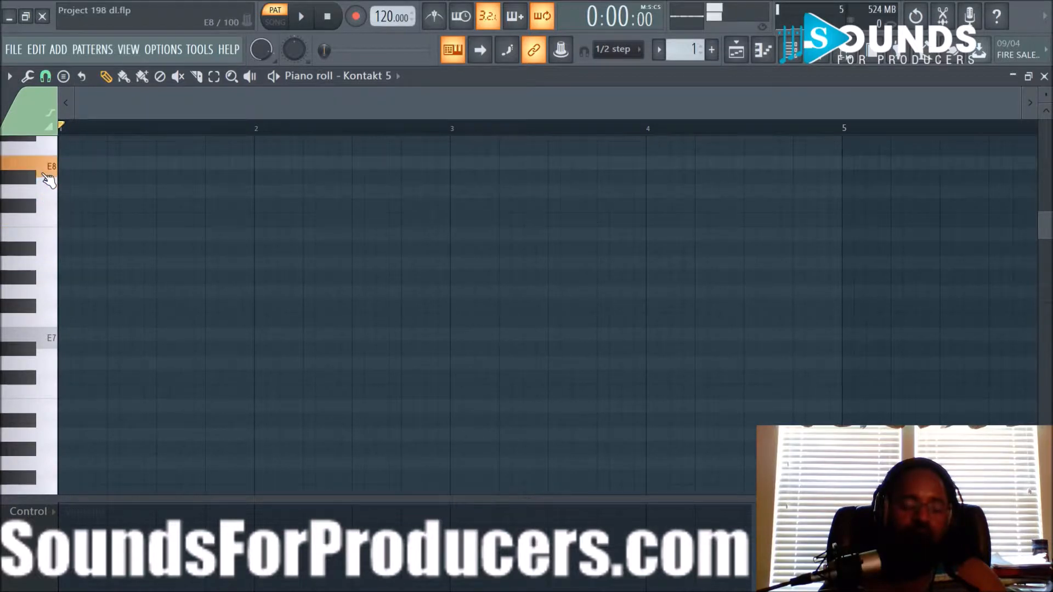
# Build a half-bar chord of E6, A6 and D7 at the start of bar 1 and play it back
pyautogui.scroll(-5, 97, 244)
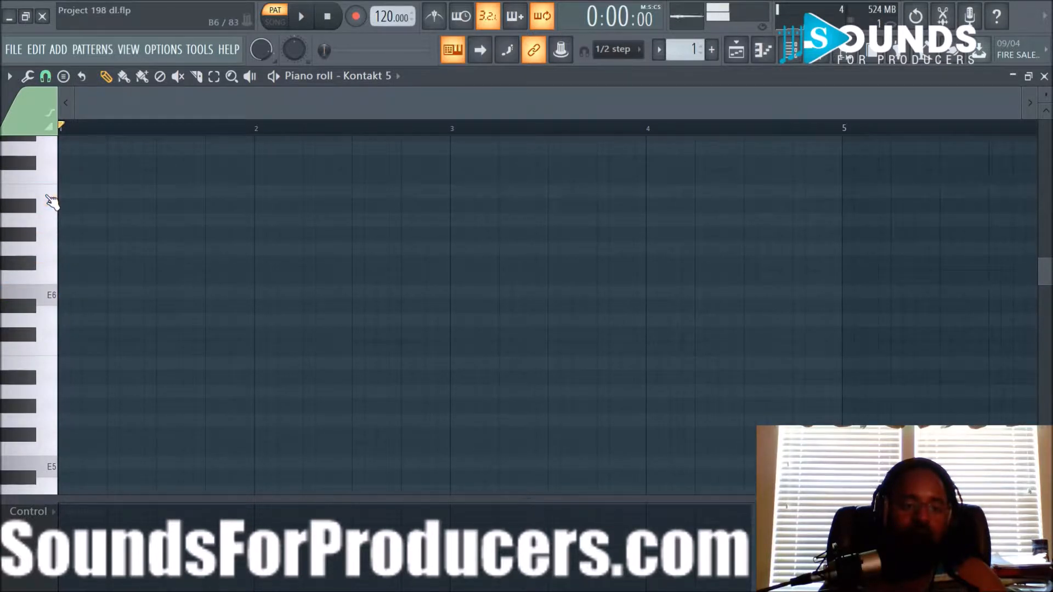
pyautogui.scroll(1, 51, 203)
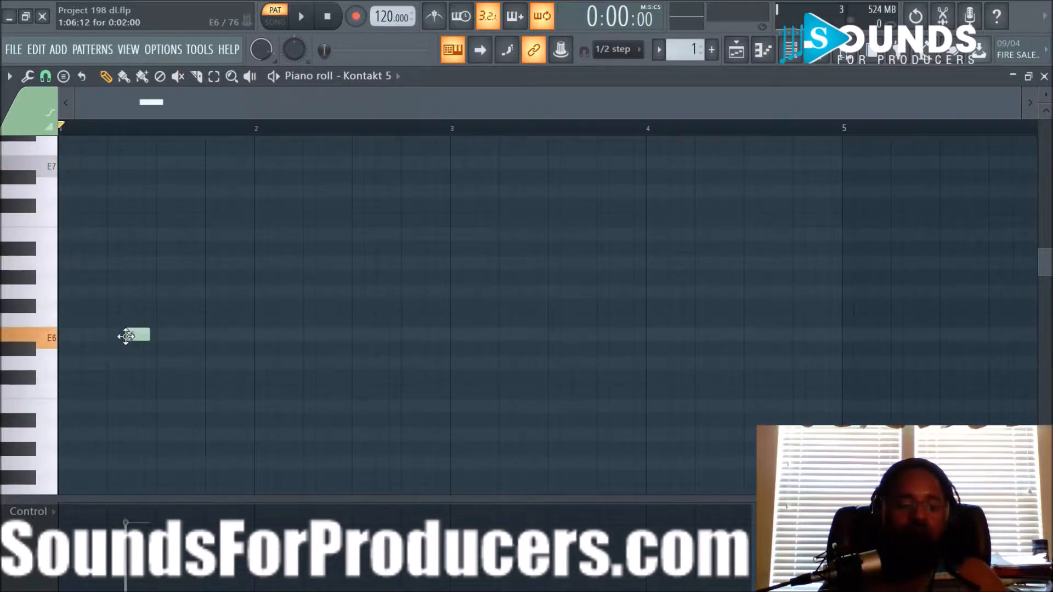
pyautogui.moveTo(136, 335); pyautogui.dragTo(29, 336)
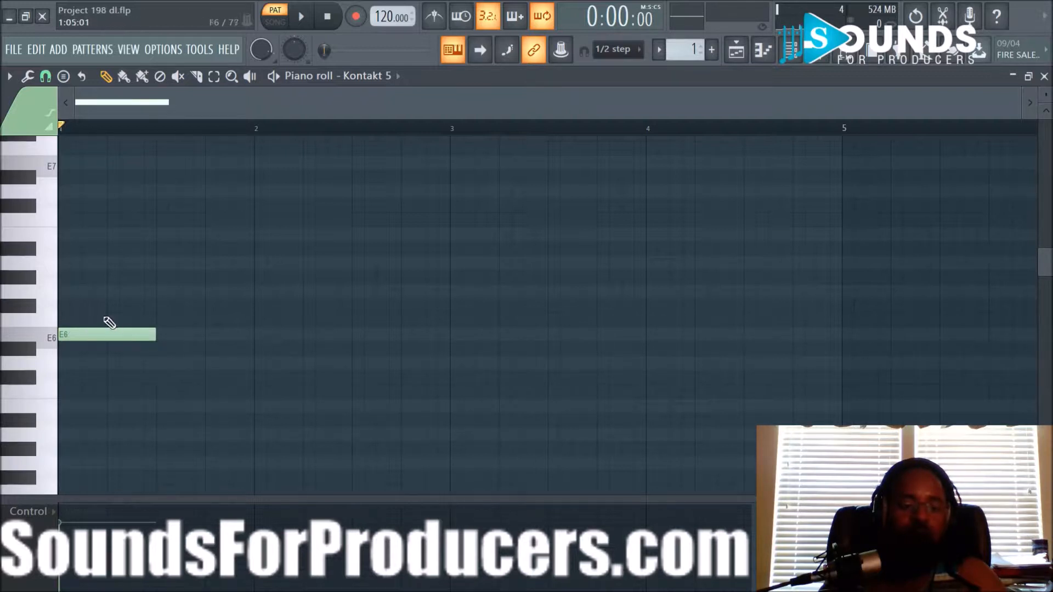
pyautogui.click(82, 263)
pyautogui.moveTo(82, 262); pyautogui.dragTo(70, 262)
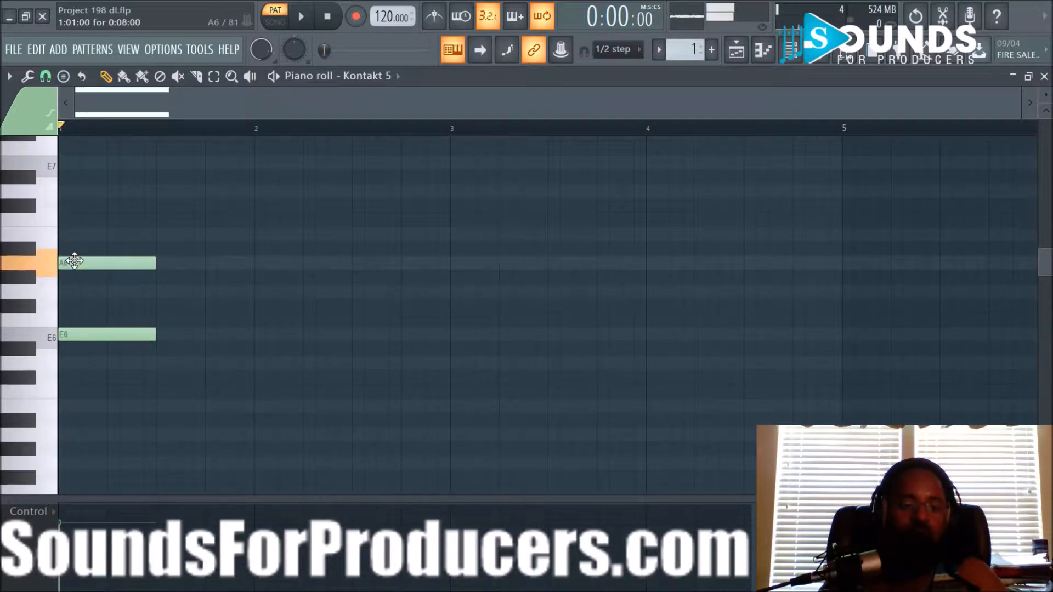
pyautogui.click(67, 192)
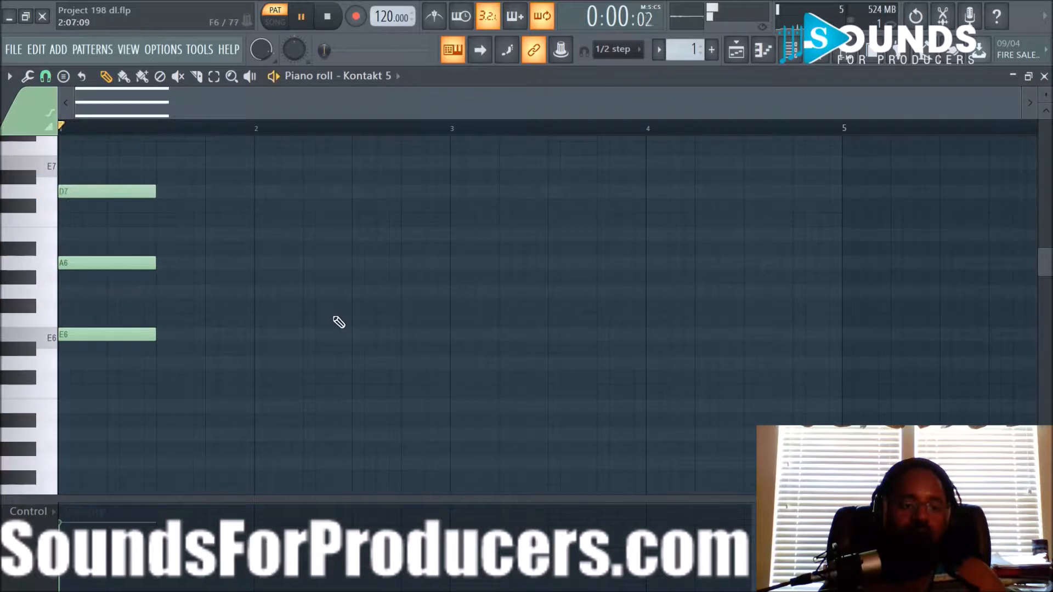
pyautogui.press('space')
pyautogui.press('space')
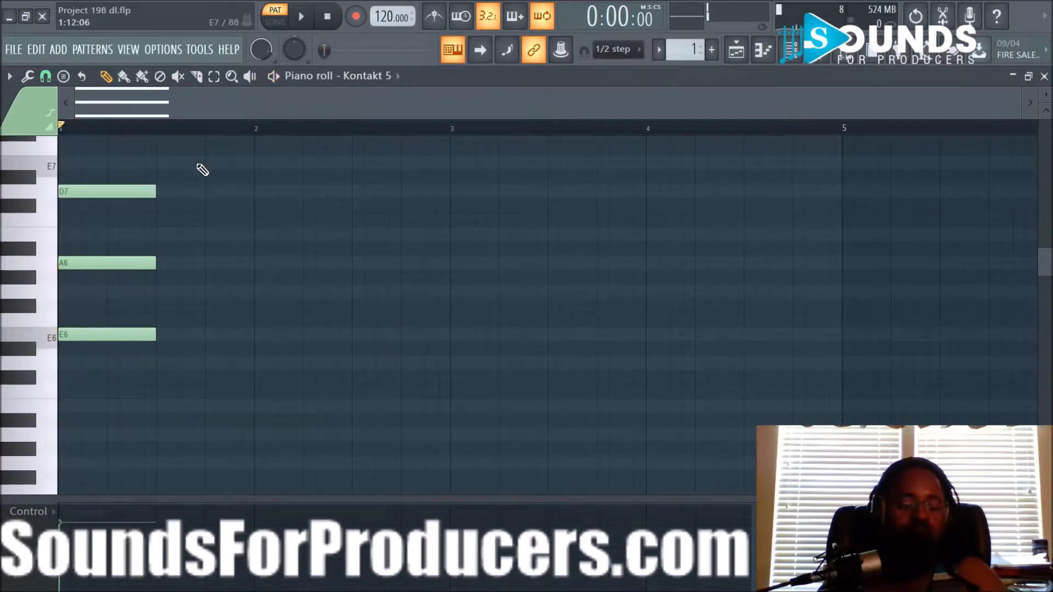
# Transpose all three chord notes down one octave, play the chord back and deselect the notes
pyautogui.hotkey('ctrl', 'a')
pyautogui.hotkey('ctrl', 'Down')
pyautogui.press('space')
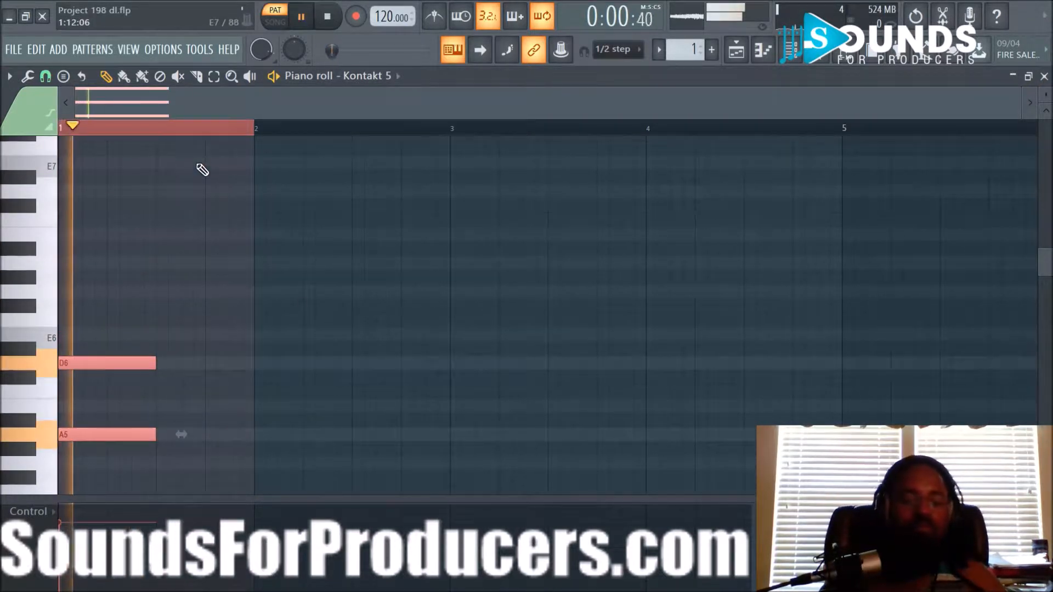
pyautogui.scroll(-3, 217, 181)
pyautogui.press('space')
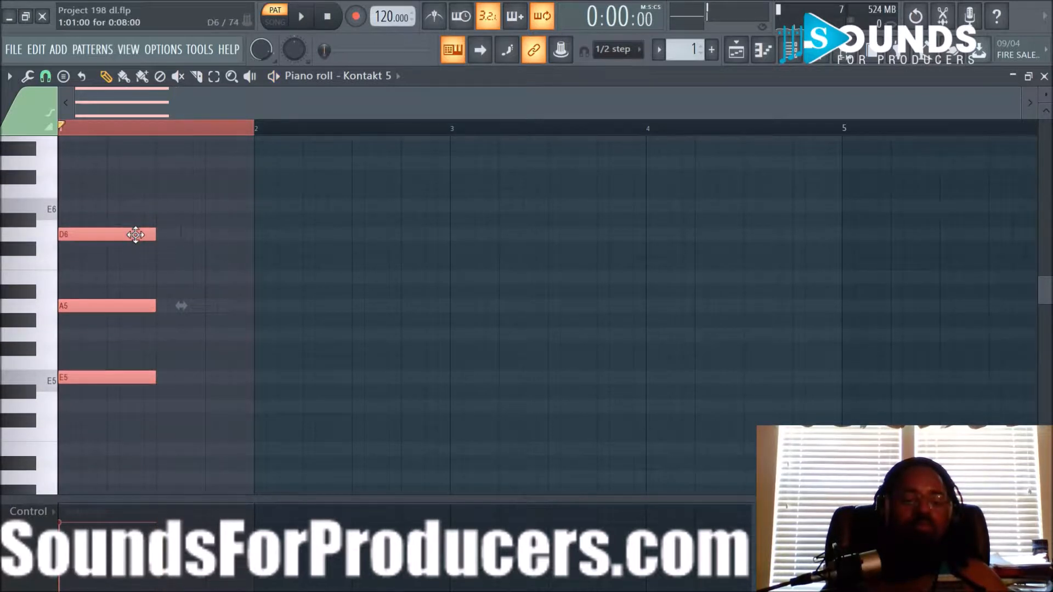
pyautogui.hotkey('ctrl', 'd')
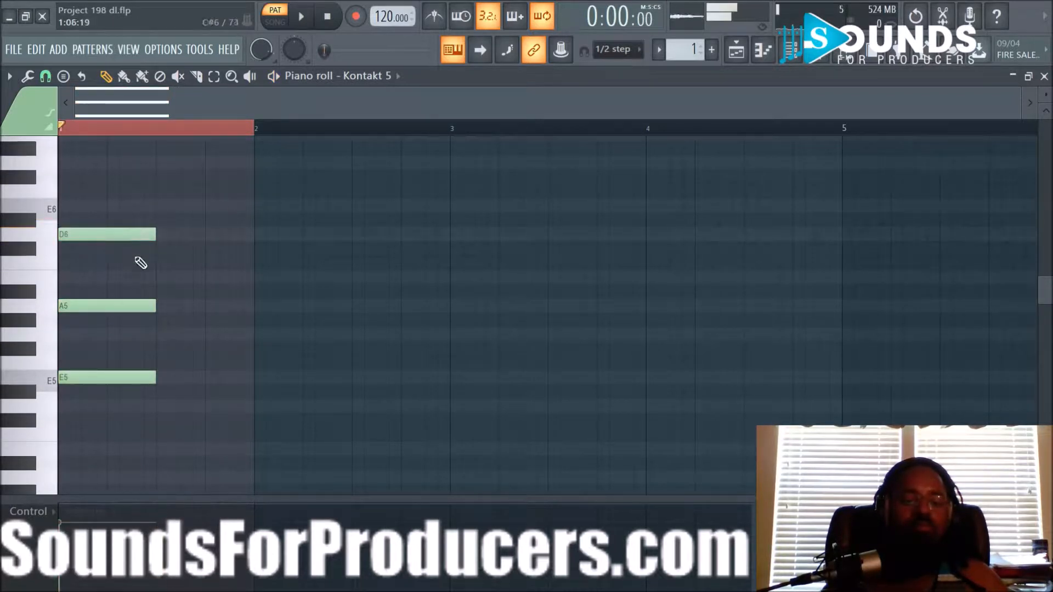
# Add consecutive half-bar notes B5, A5 and E5 after the chord, and clear the bar 1 time selection to play the full pattern
pyautogui.click(159, 278)
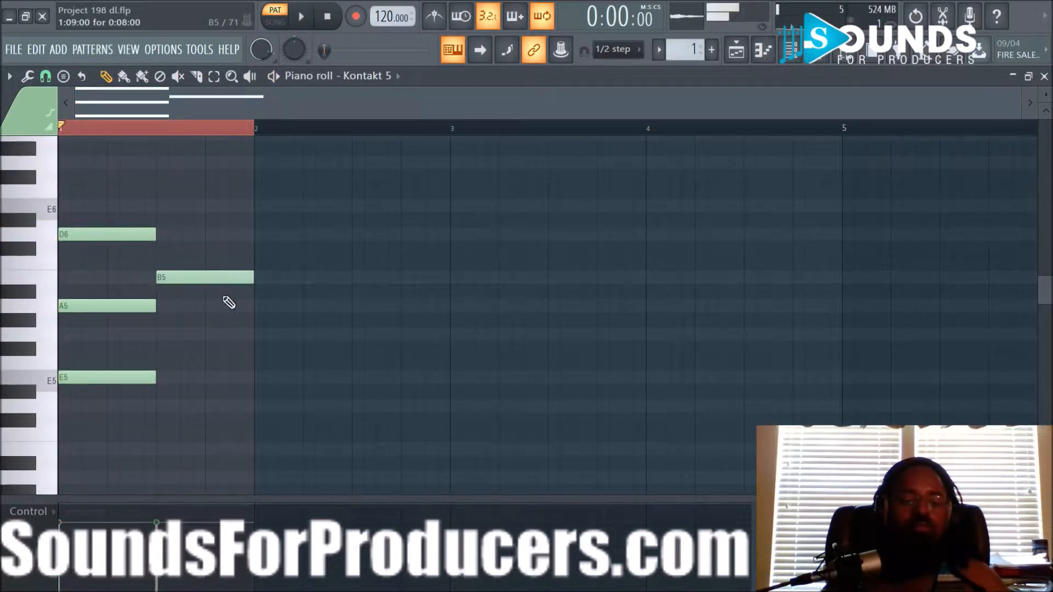
pyautogui.click(257, 306)
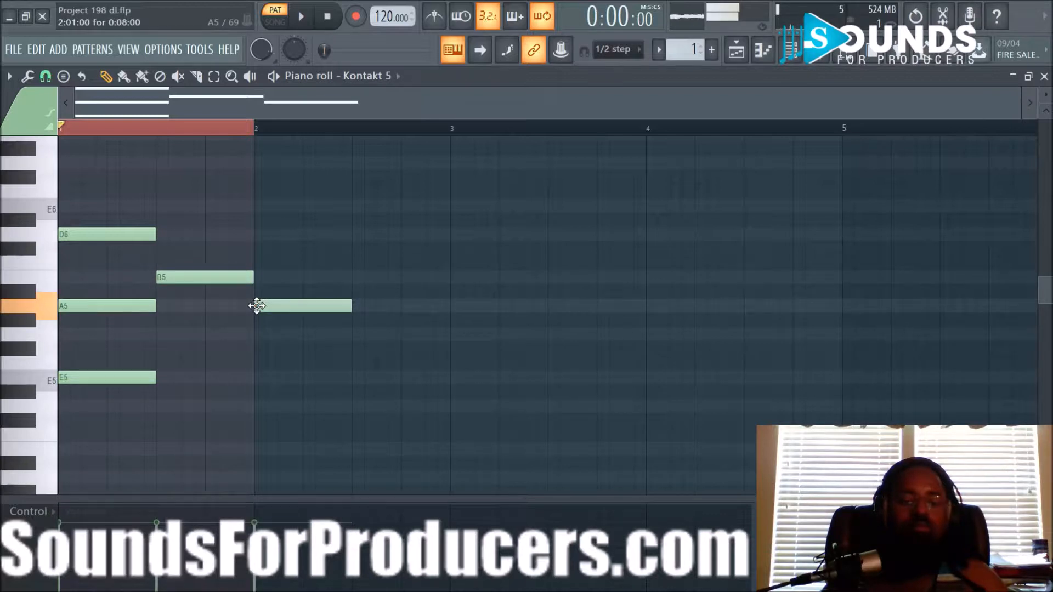
pyautogui.click(354, 378)
pyautogui.press('space')
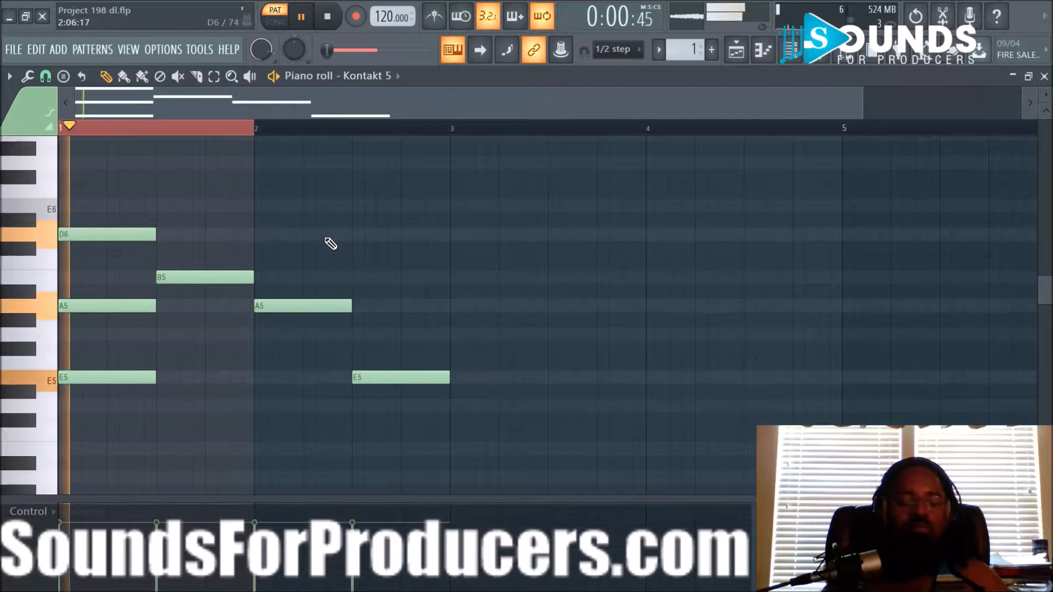
pyautogui.doubleClick(209, 131)
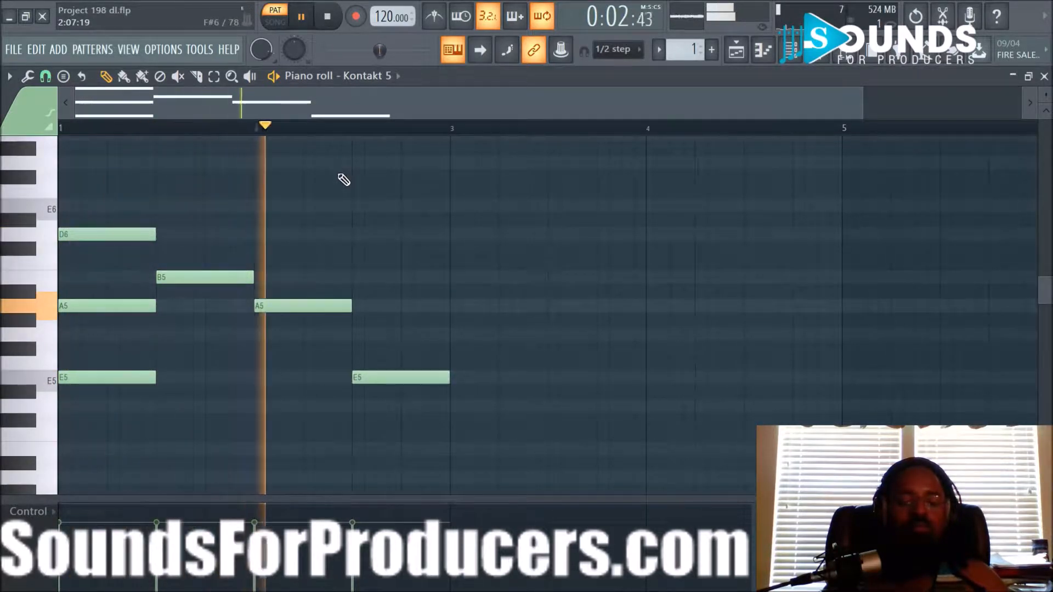
pyautogui.press('space')
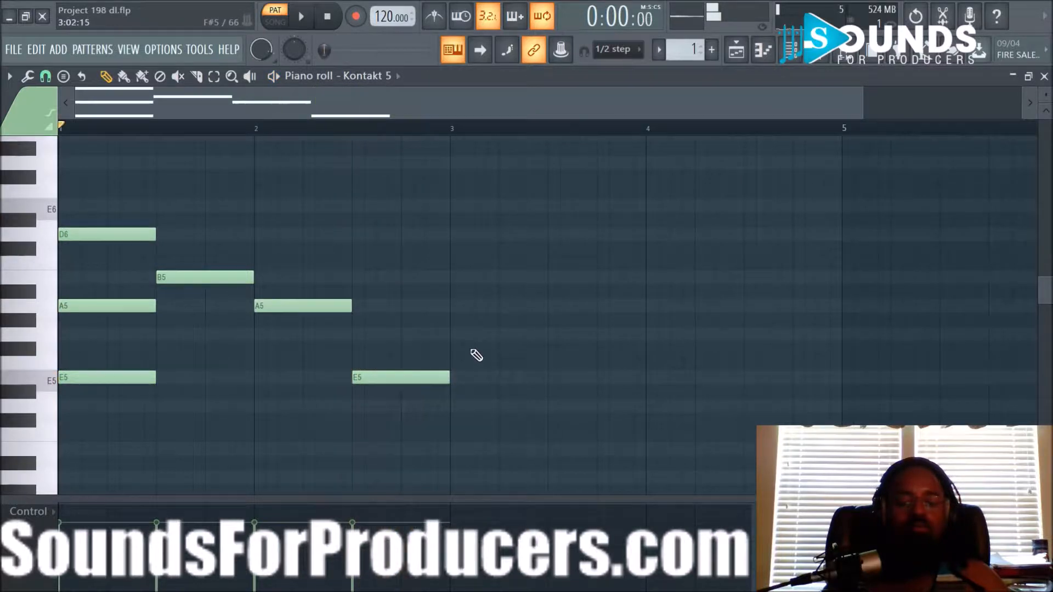
pyautogui.moveTo(458, 351); pyautogui.dragTo(455, 372)
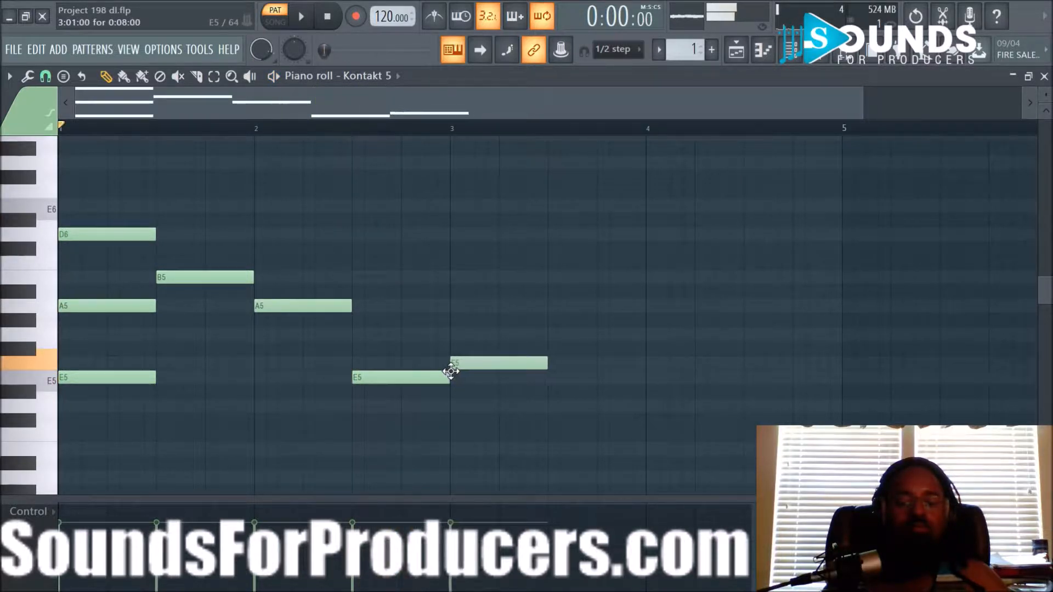
pyautogui.rightClick(466, 367)
pyautogui.press('space')
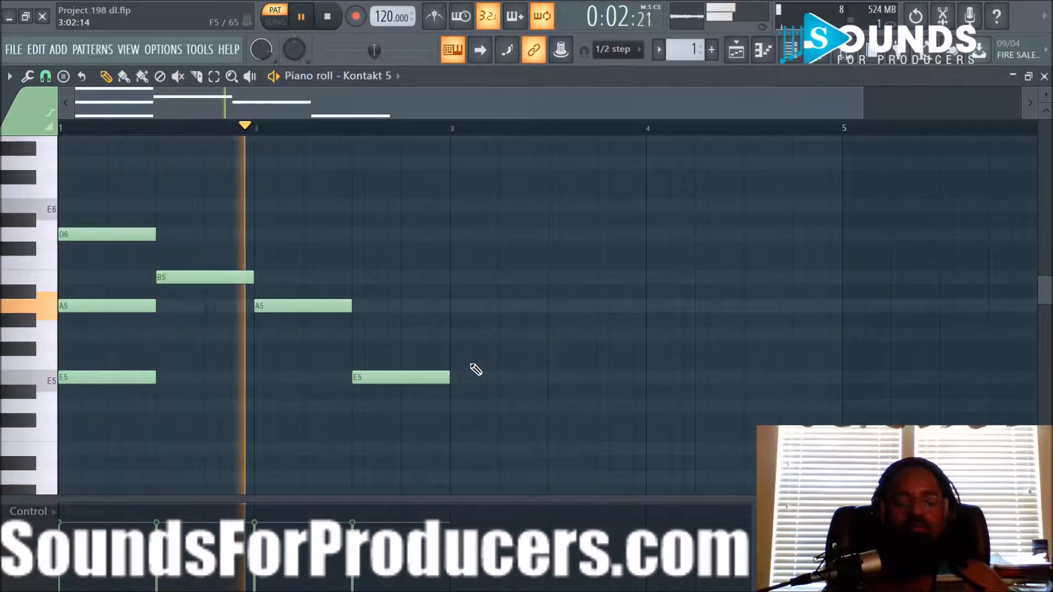
pyautogui.press('space')
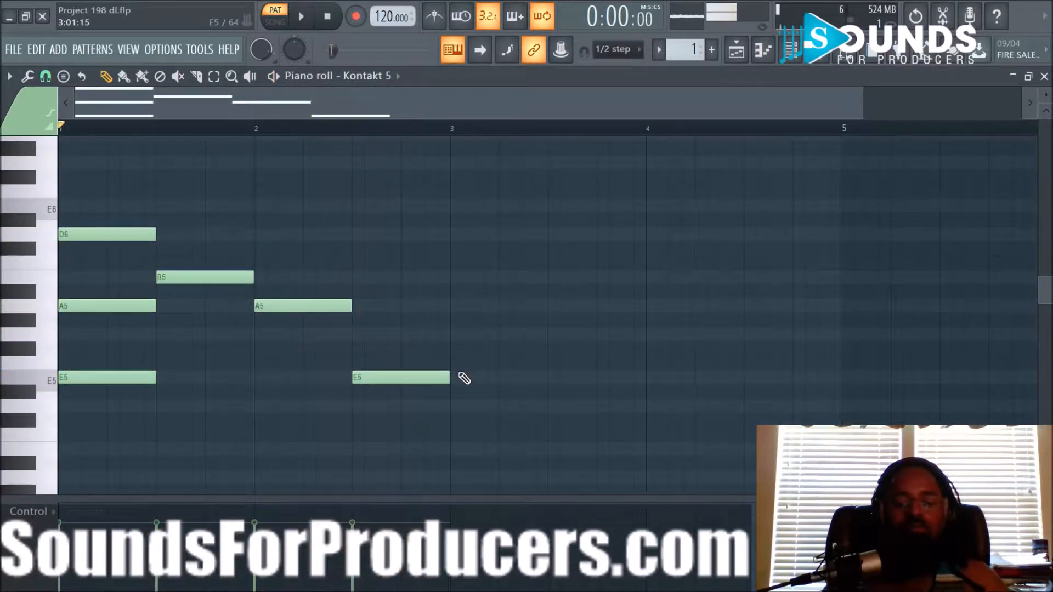
# Continue the melody from bar 3 with half-bar notes F5 and E5 and a full-bar B4 in bar 4, and play it back
pyautogui.click(451, 364)
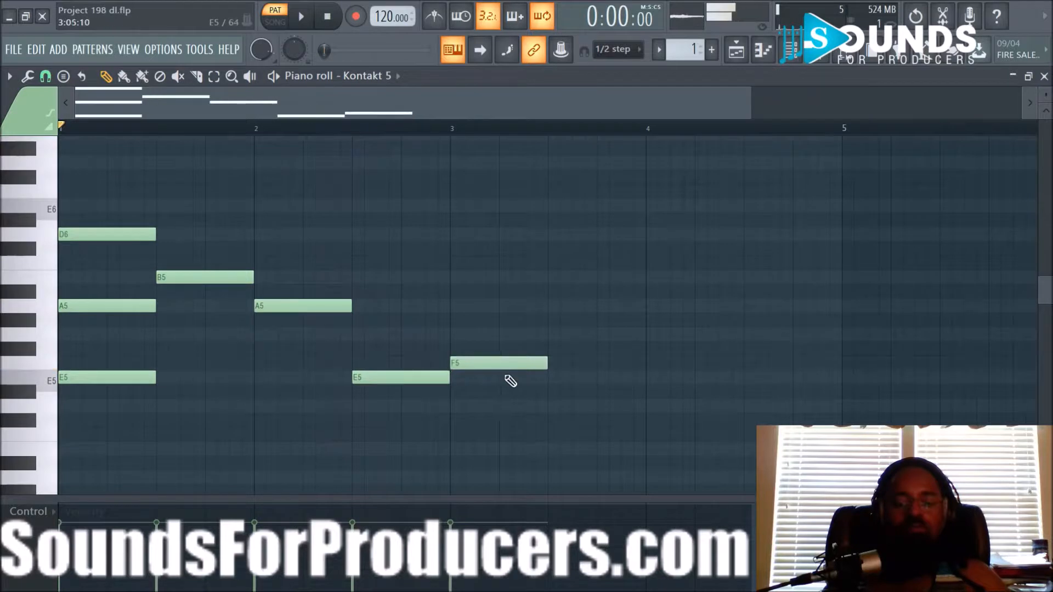
pyautogui.click(548, 377)
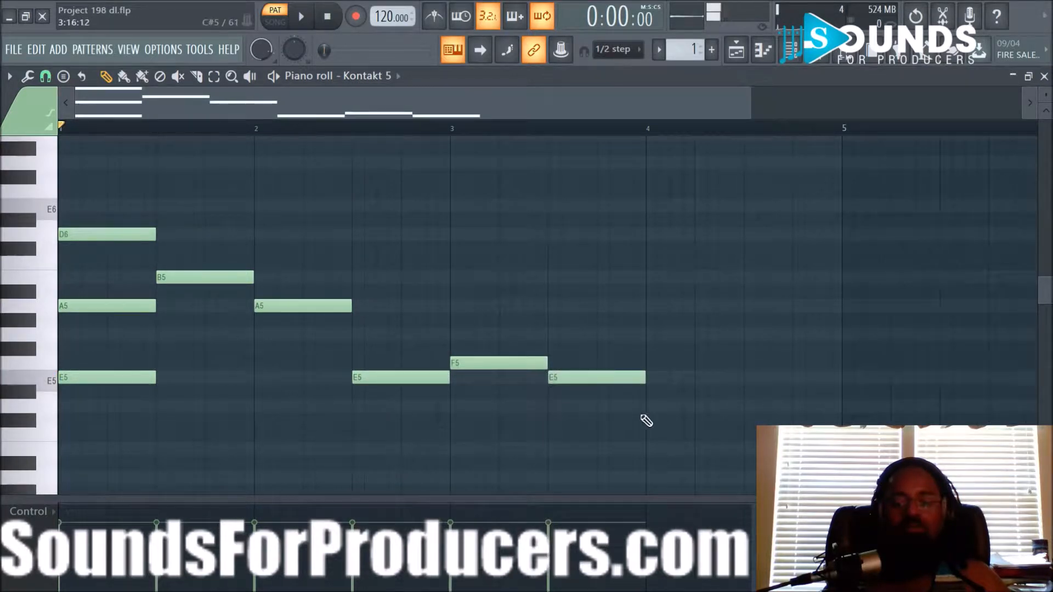
pyautogui.click(641, 446)
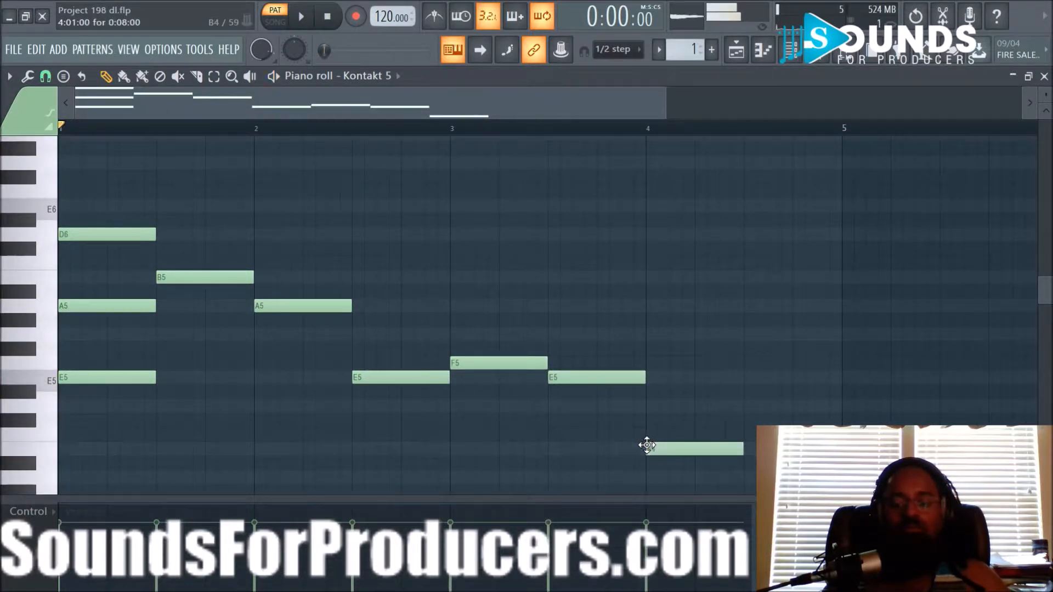
pyautogui.press('space')
pyautogui.moveTo(741, 450); pyautogui.dragTo(832, 449)
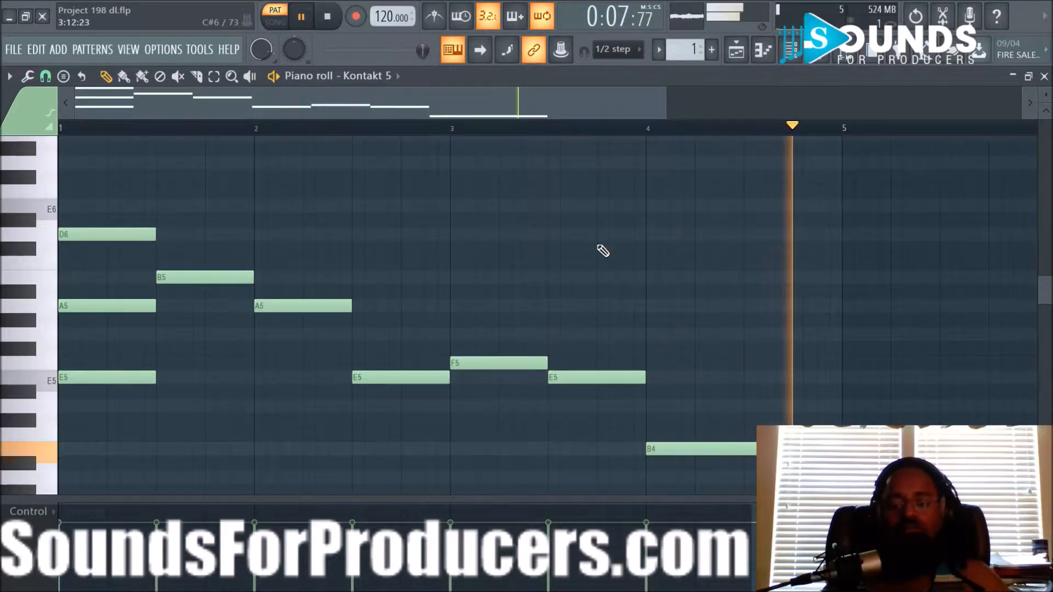
pyautogui.press('space')
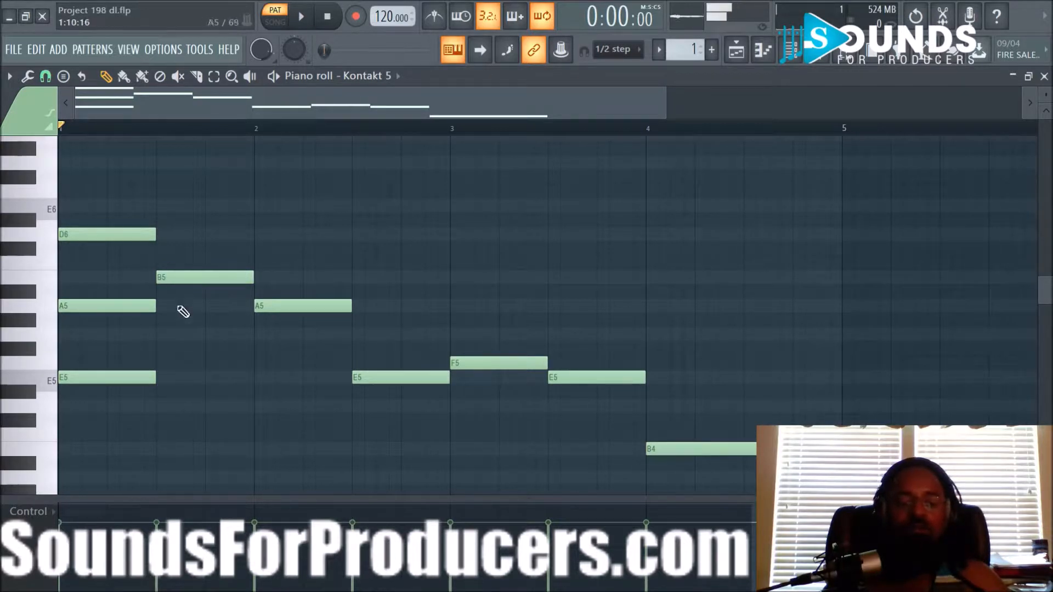
# Add G5 and D5 beneath the B5 note in bar 1, and E5 and B4 beneath the A5 note in bar 2, and play the result
pyautogui.click(156, 333)
pyautogui.click(157, 405)
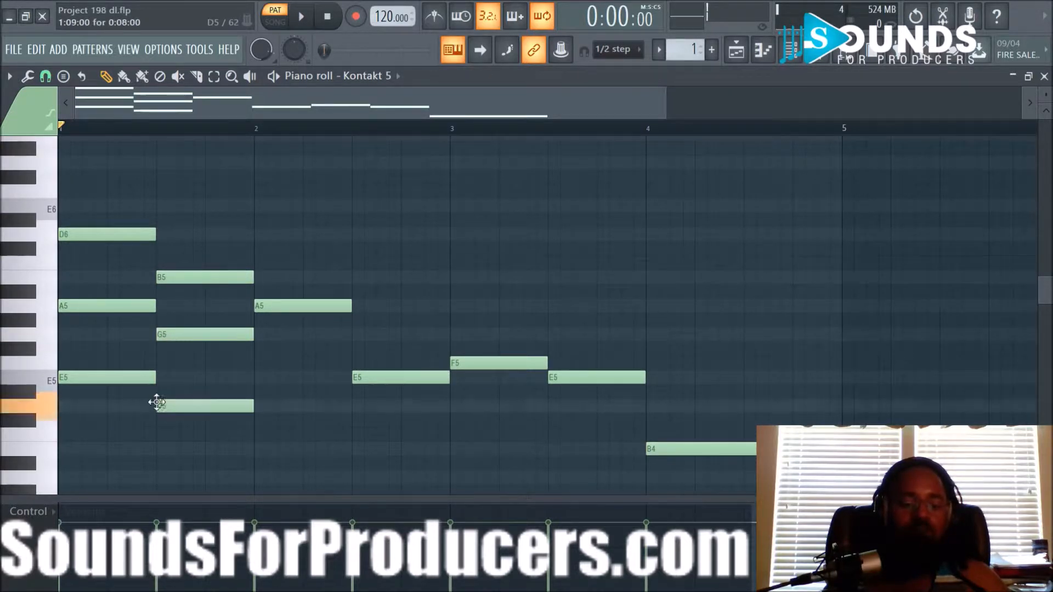
pyautogui.click(257, 378)
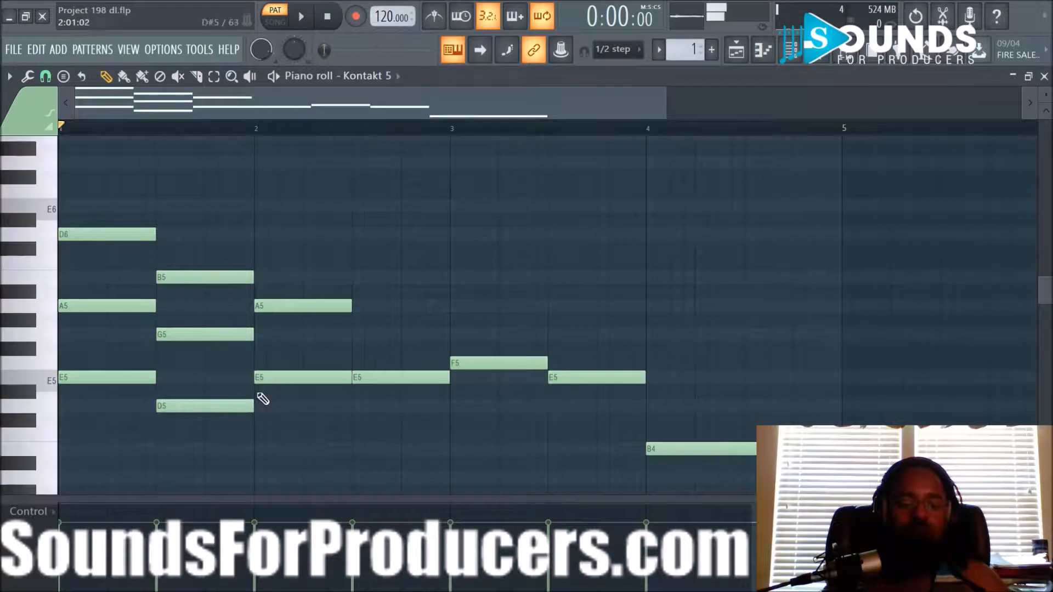
pyautogui.click(256, 449)
pyautogui.press('space')
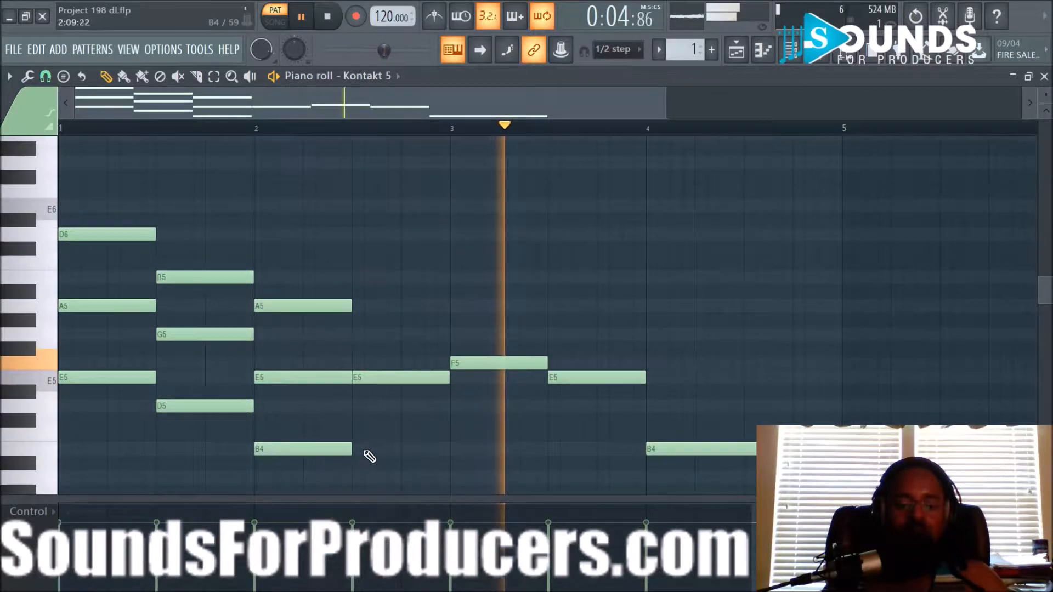
# Add half-bar notes B4 and G4 beneath the second E5 in bar 2, and D5 and A4 beneath the F5 in bar 3
pyautogui.click(383, 448)
pyautogui.scroll(-1, 389, 437)
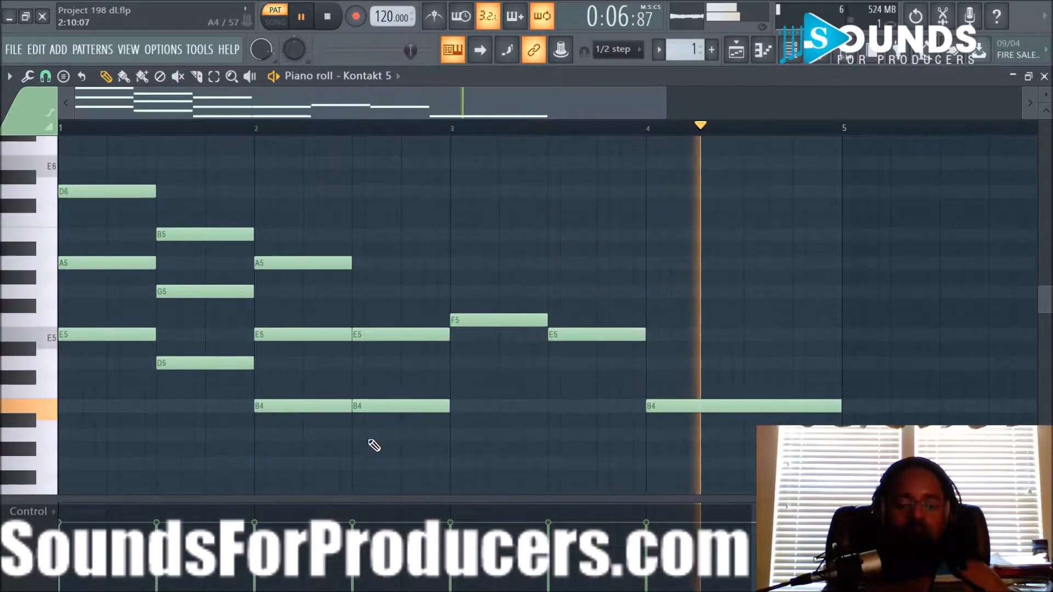
pyautogui.click(359, 468)
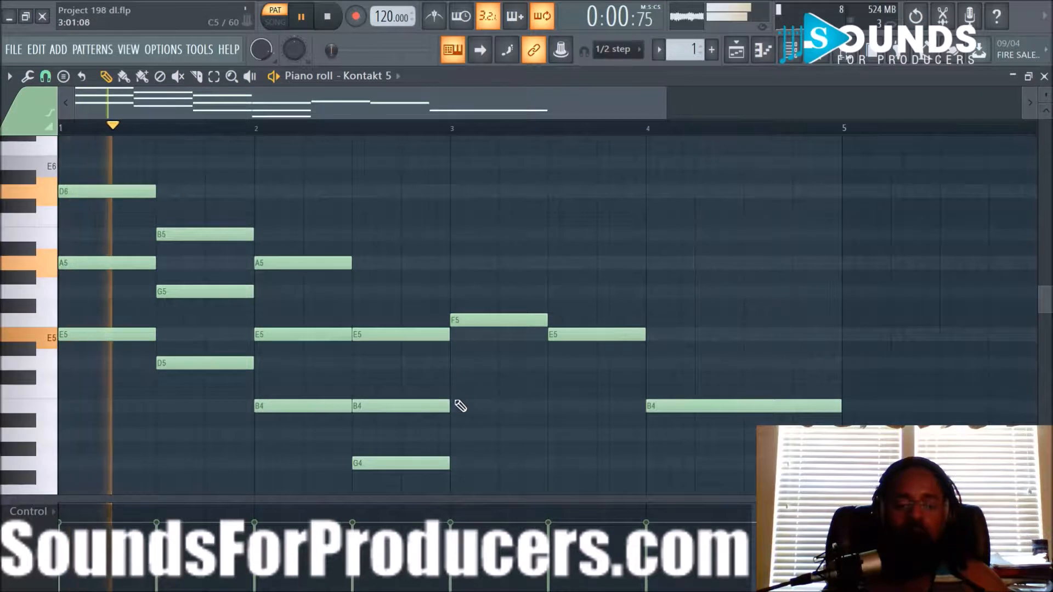
pyautogui.click(453, 364)
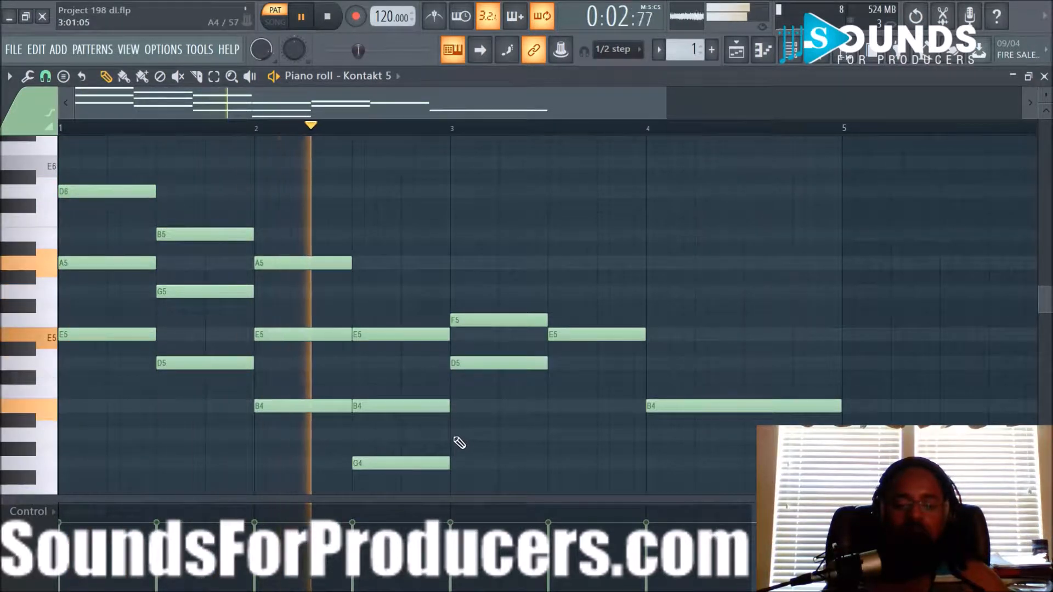
pyautogui.click(455, 434)
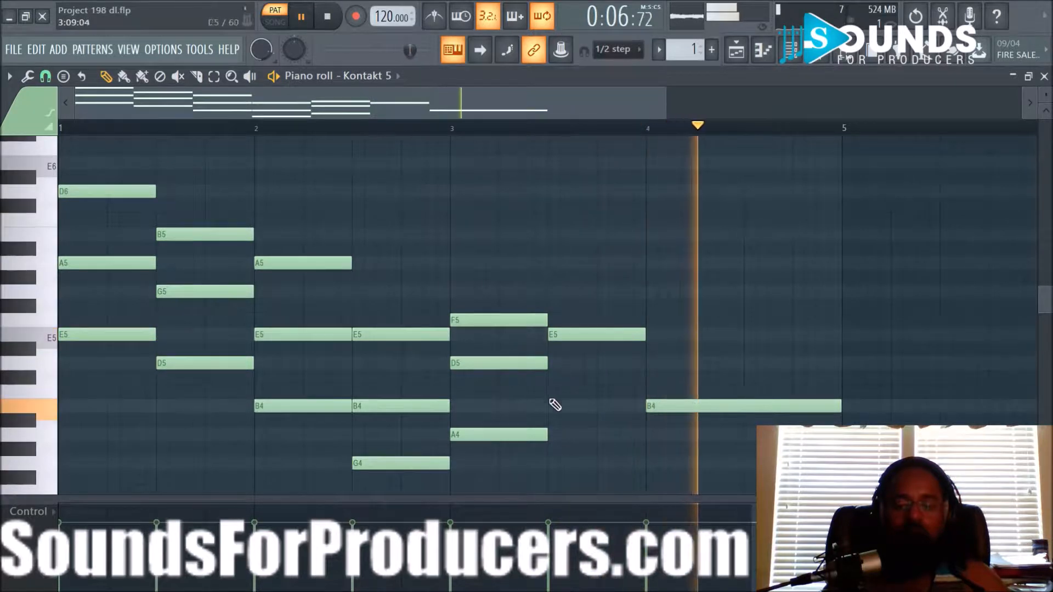
# Add half-bar B4 and G4 beneath the E5 in bar 3, and full-bar G4 and E4 beneath the B4 in bar 4
pyautogui.click(552, 406)
pyautogui.click(554, 463)
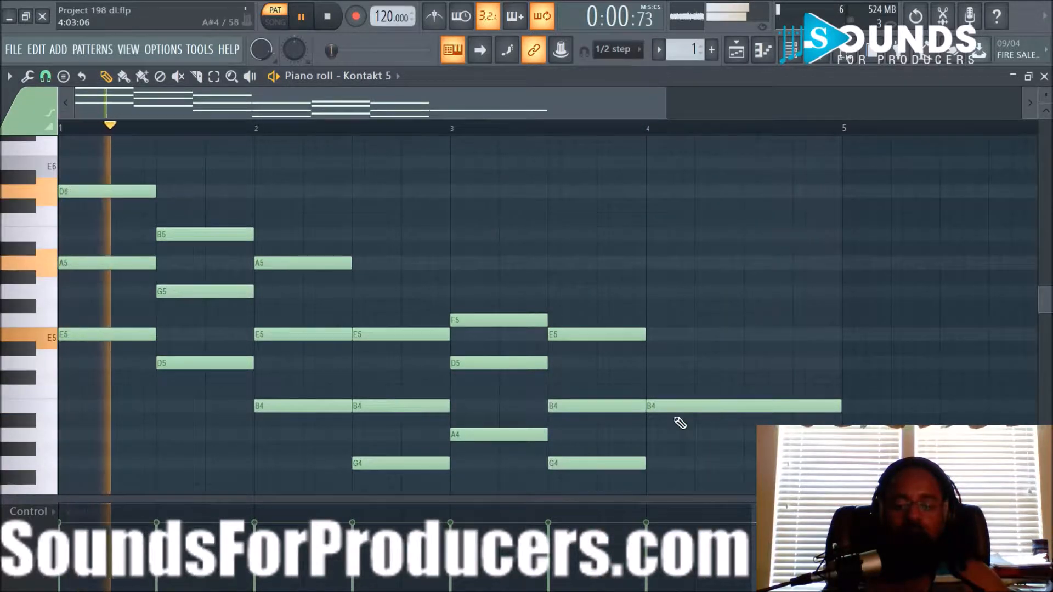
pyautogui.scroll(-1, 663, 421)
pyautogui.click(656, 420)
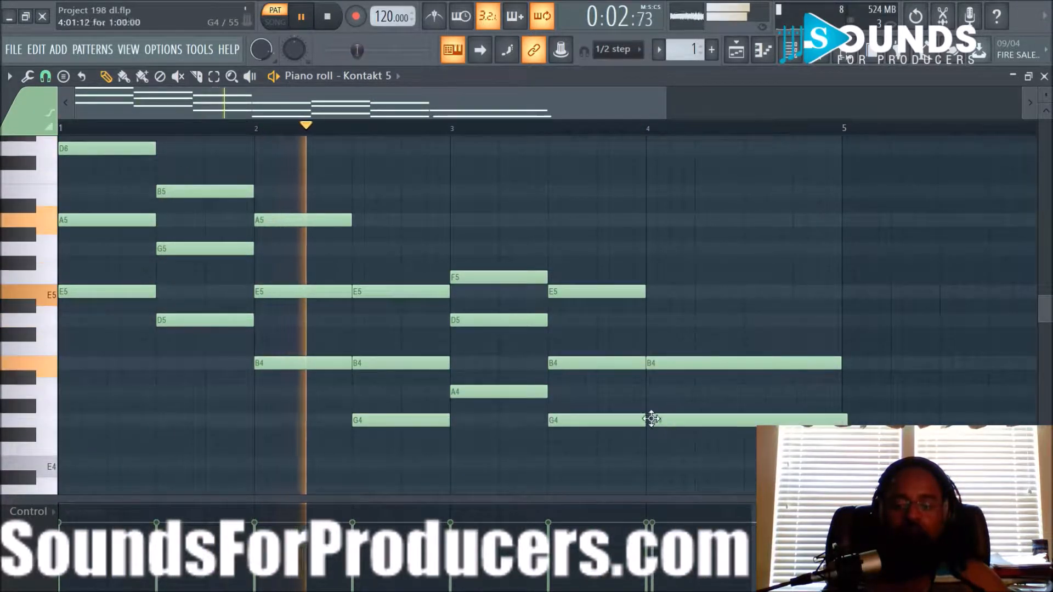
pyautogui.moveTo(670, 422); pyautogui.dragTo(665, 423)
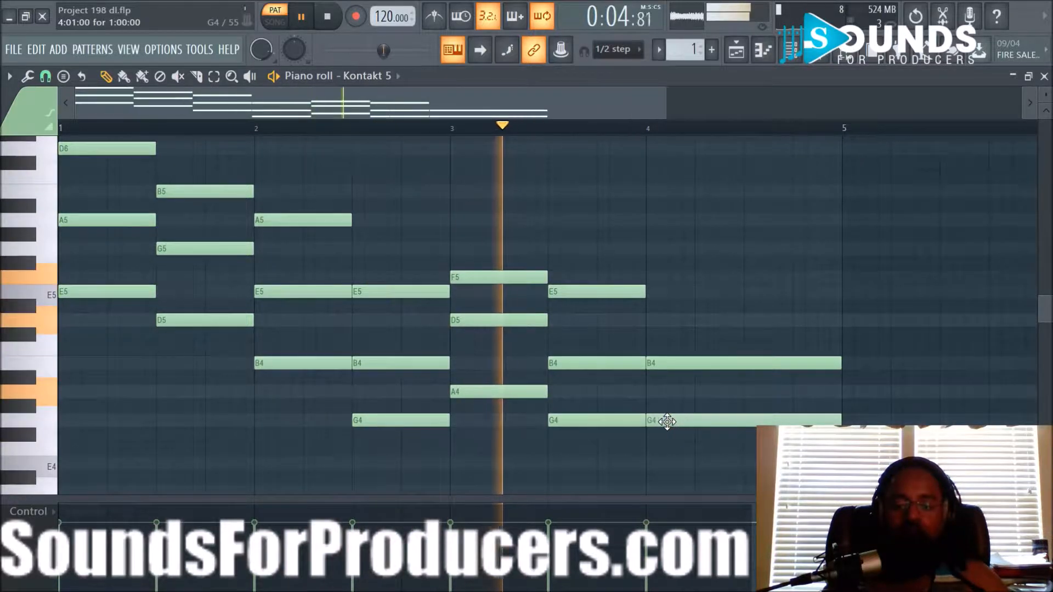
pyautogui.click(651, 465)
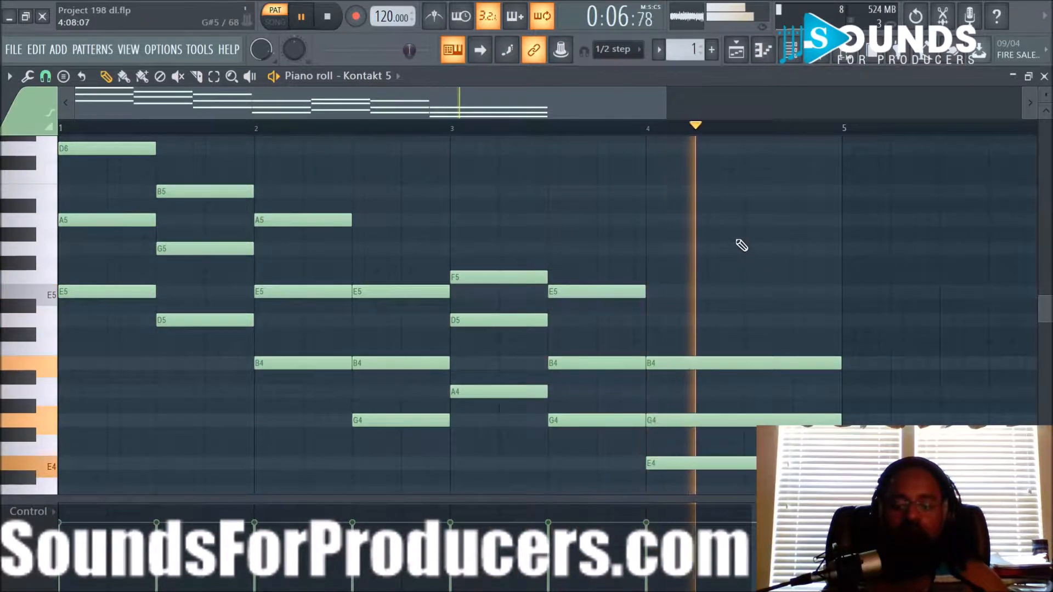
# Add an E3 bass note at the start of bar 4, stop playback and shorten the note to half a bar
pyautogui.scroll(-3, 741, 242)
pyautogui.scroll(-2, 737, 240)
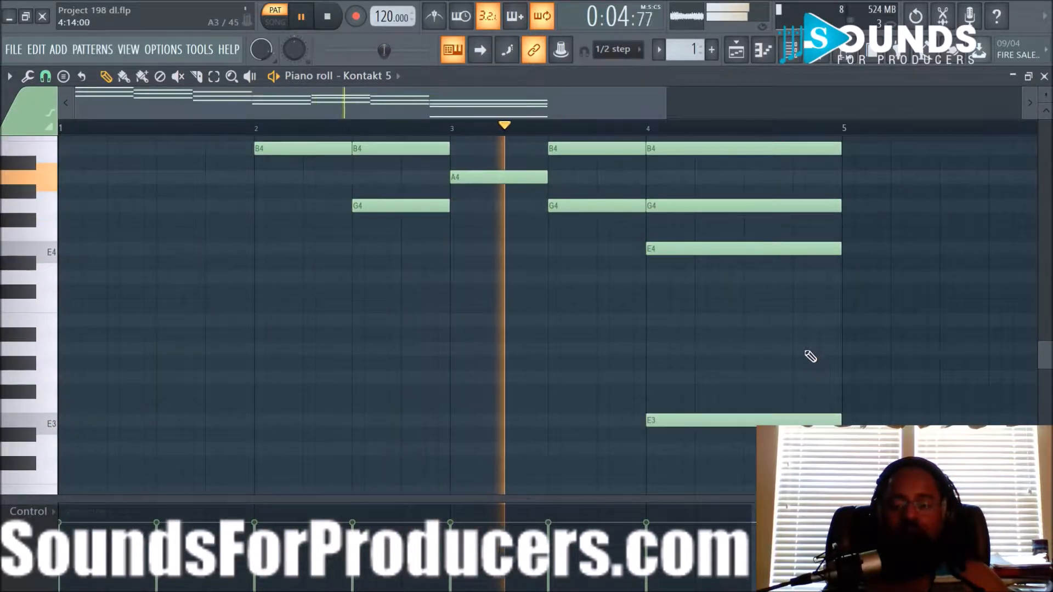
pyautogui.scroll(3, 811, 357)
pyautogui.scroll(-1, 719, 136)
pyautogui.press('space')
pyautogui.scroll(-5, 636, 154)
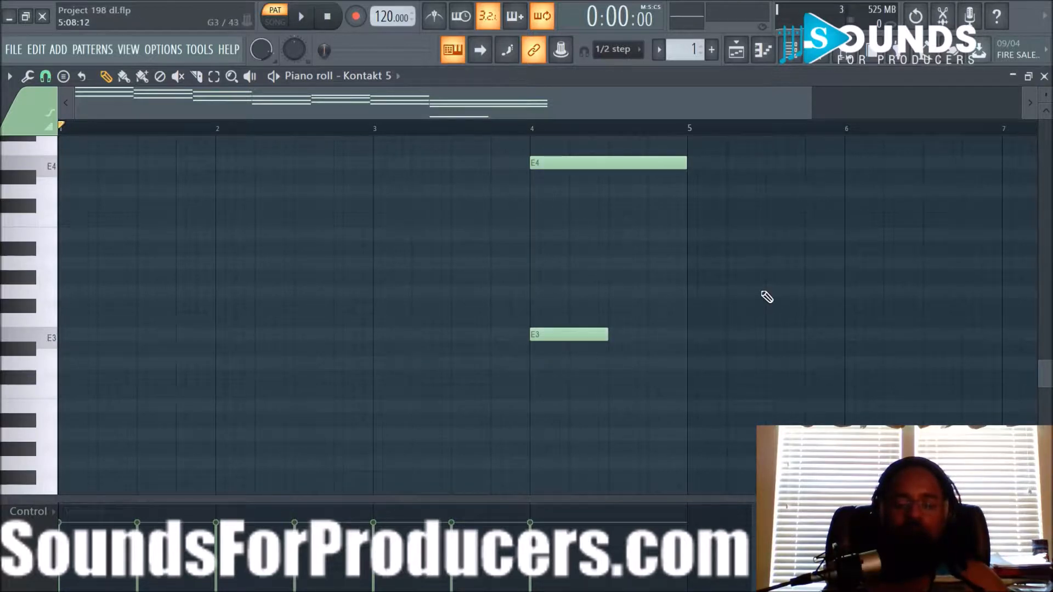
# Add a half-bar E2 bass note in the second half of bar 4 and play the full pattern back
pyautogui.scroll(6, 490, 298)
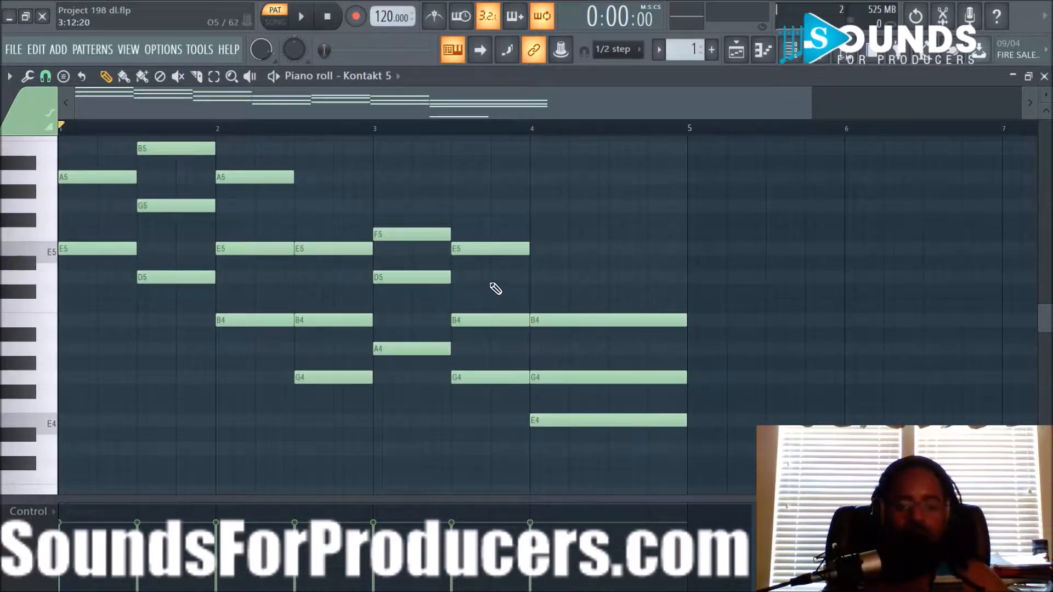
pyautogui.scroll(-4, 495, 289)
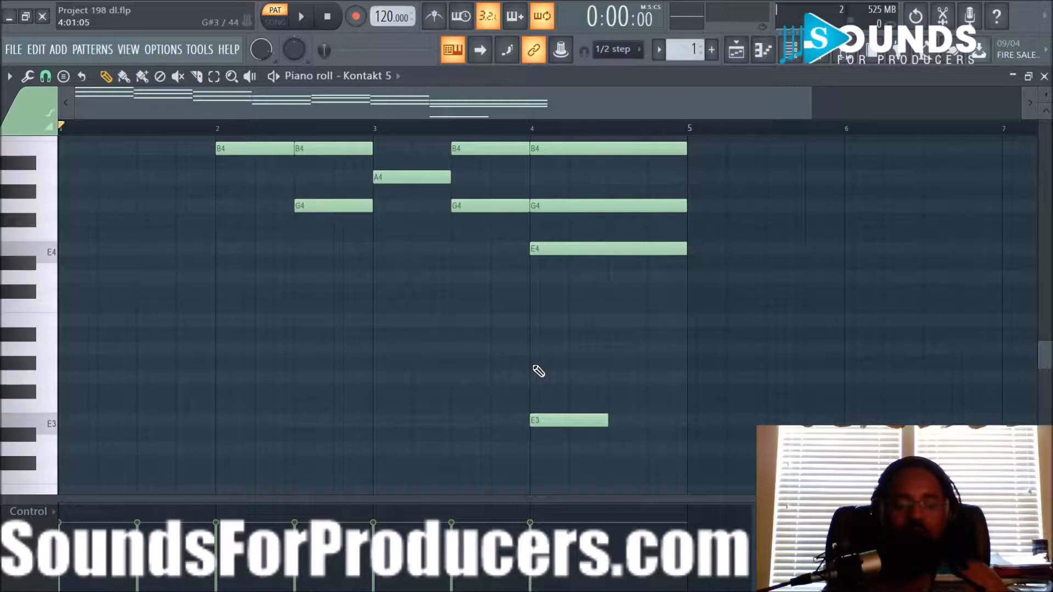
pyautogui.scroll(-4, 538, 370)
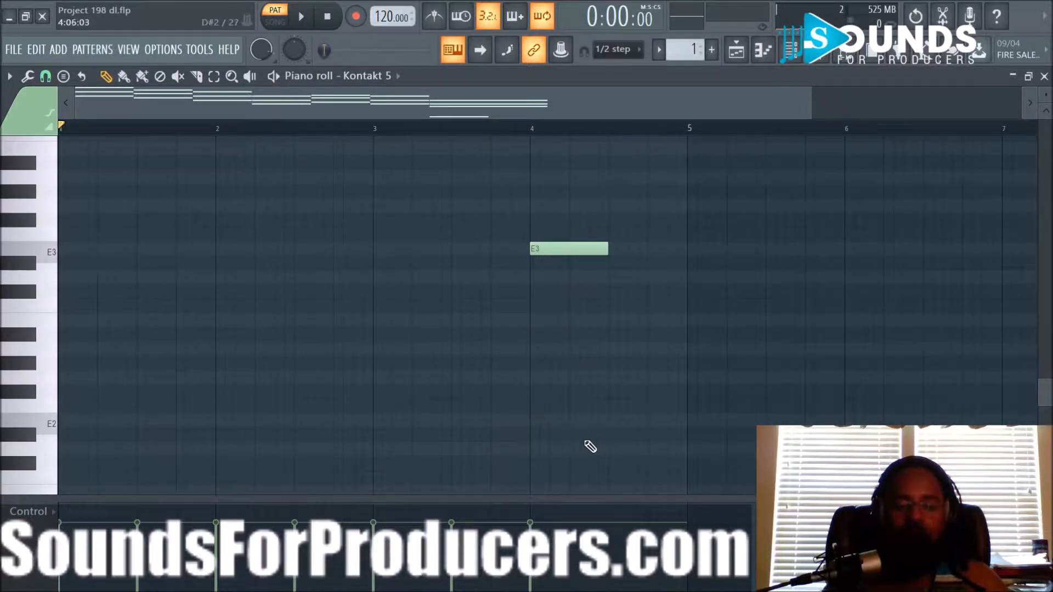
pyautogui.click(609, 421)
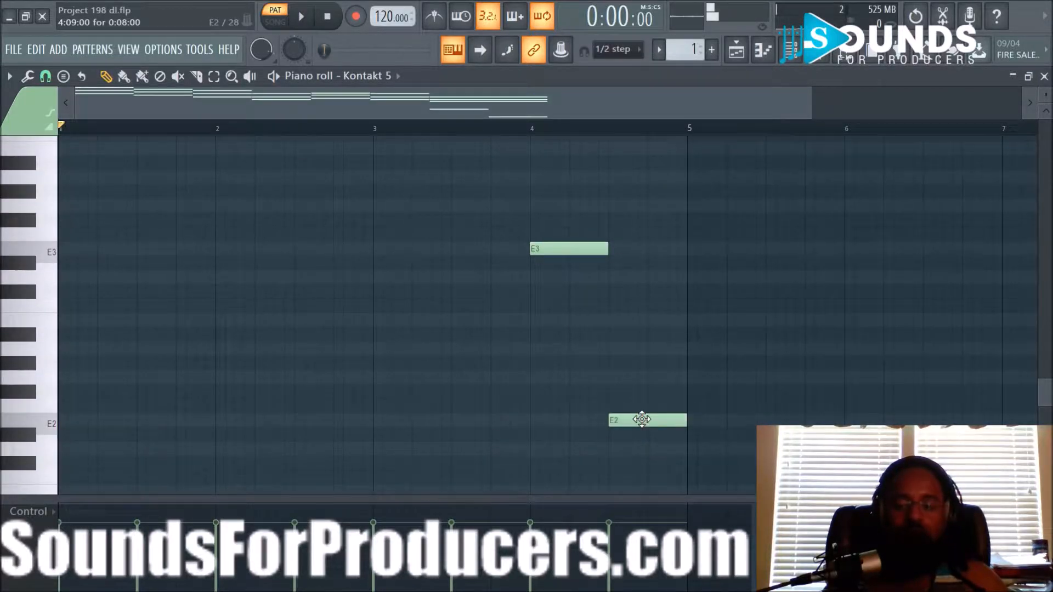
pyautogui.scroll(-2, 632, 127)
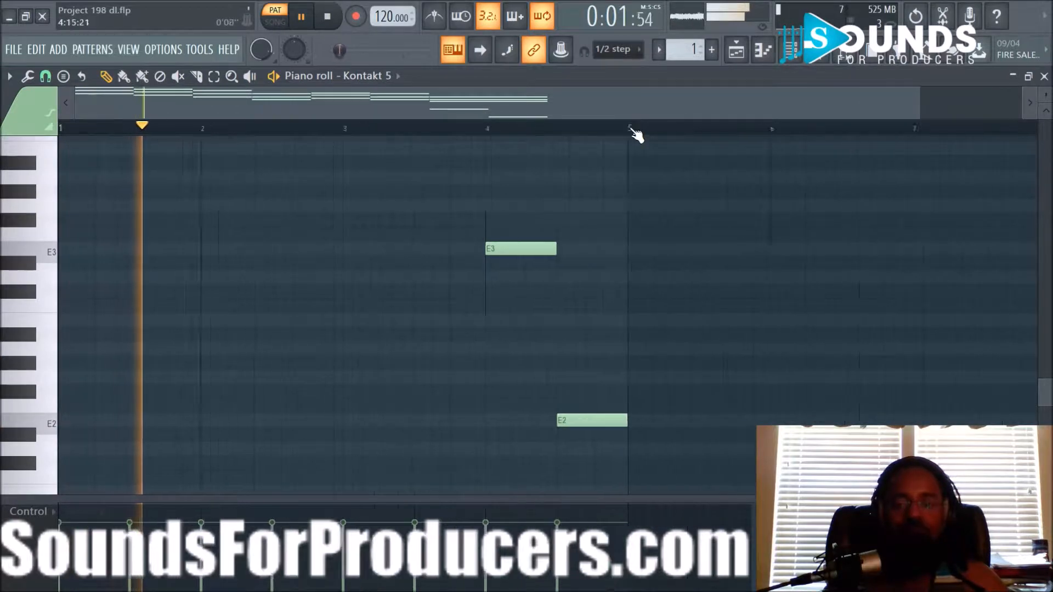
pyautogui.scroll(7, 650, 253)
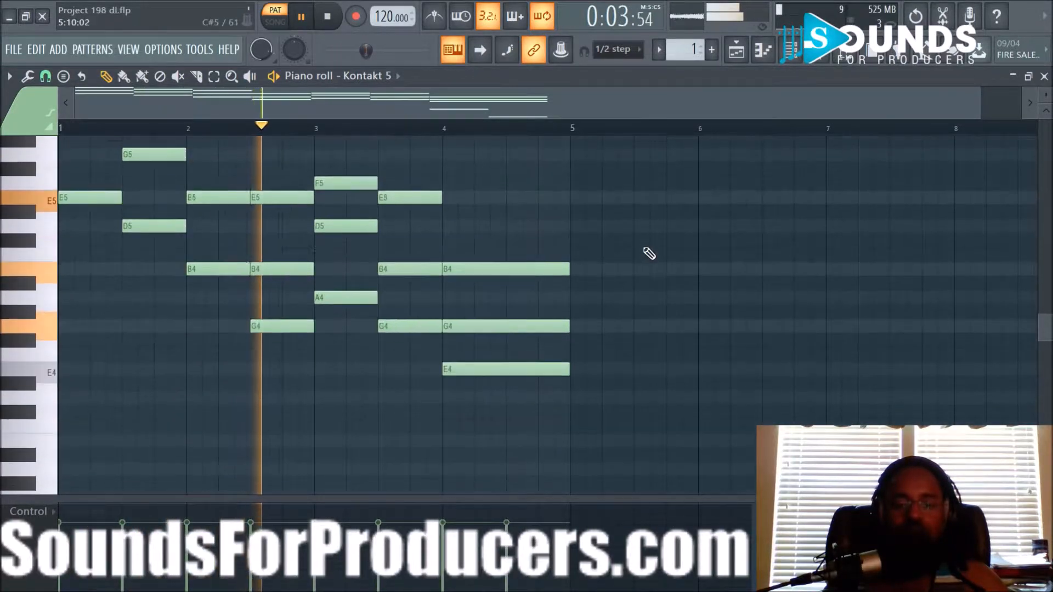
pyautogui.scroll(1, 649, 253)
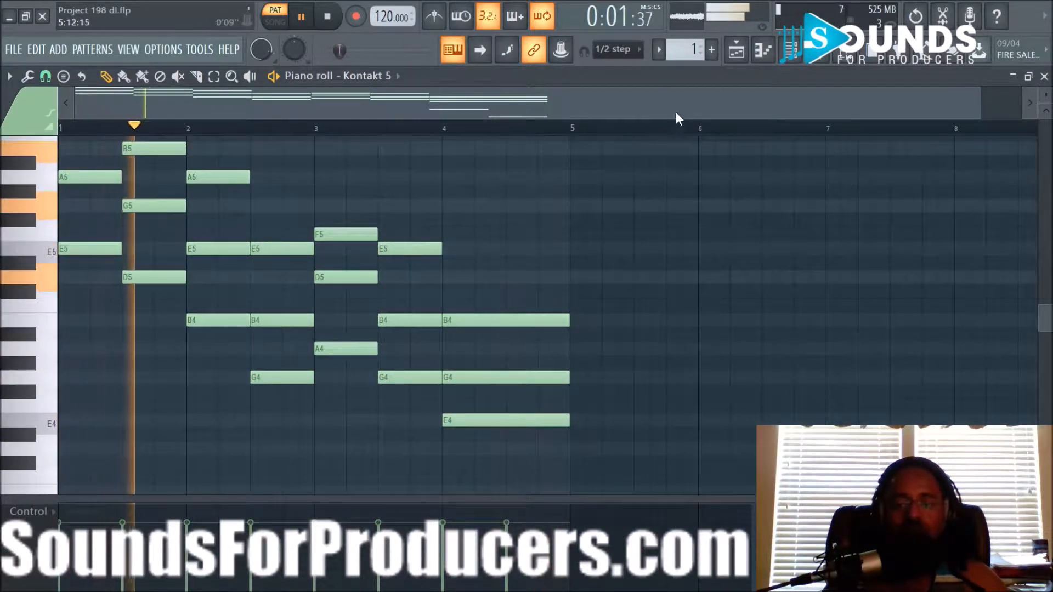
# Place Pattern 1 on Track 1 of the playlist at bar 1, and add a unique copy of it at bar 5
pyautogui.click(737, 49)
pyautogui.click(263, 165)
pyautogui.moveTo(263, 165); pyautogui.dragTo(254, 165)
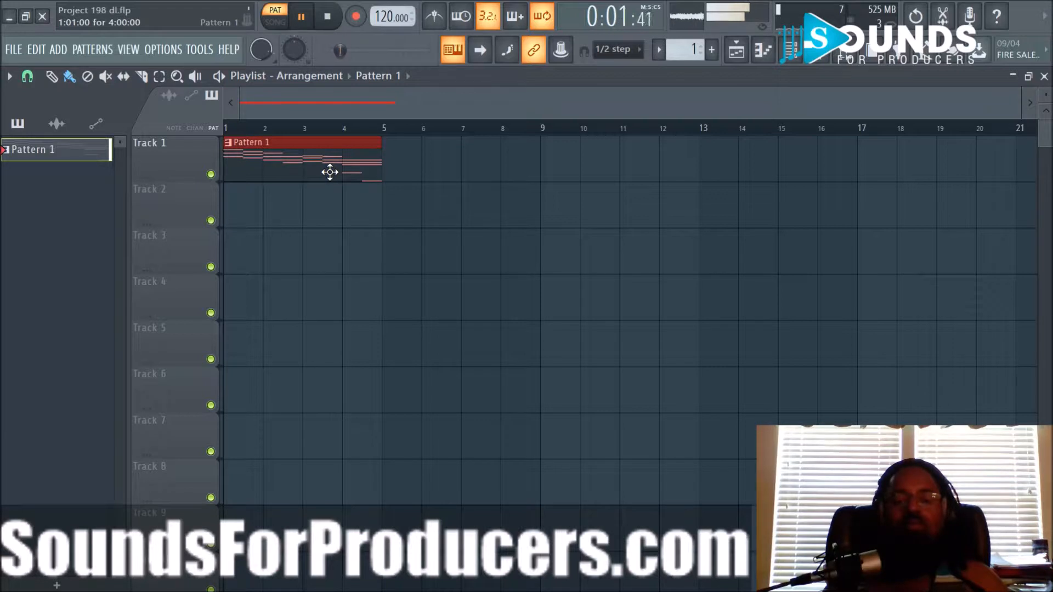
pyautogui.hotkey('ctrl', 'b')
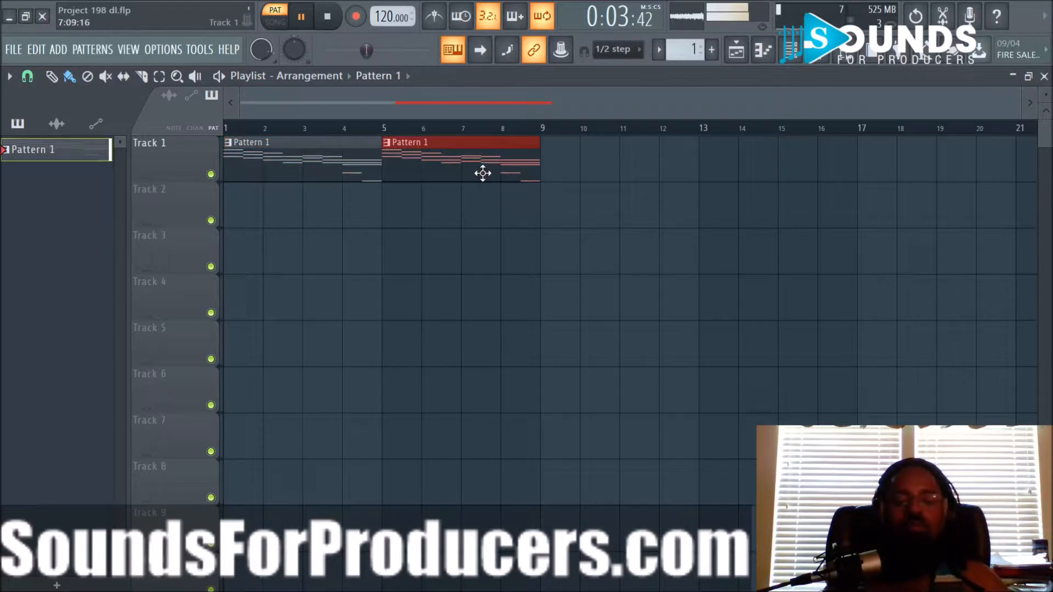
pyautogui.click(389, 151)
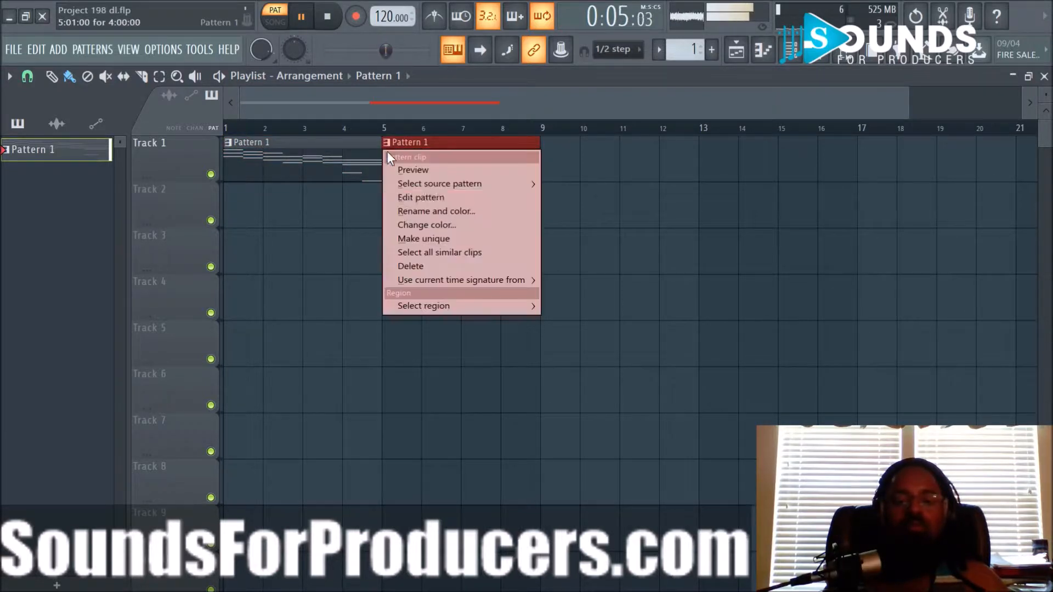
pyautogui.click(418, 237)
# Check the copied pattern in the piano roll, return to the playlist and switch playback to song mode
pyautogui.doubleClick(420, 173)
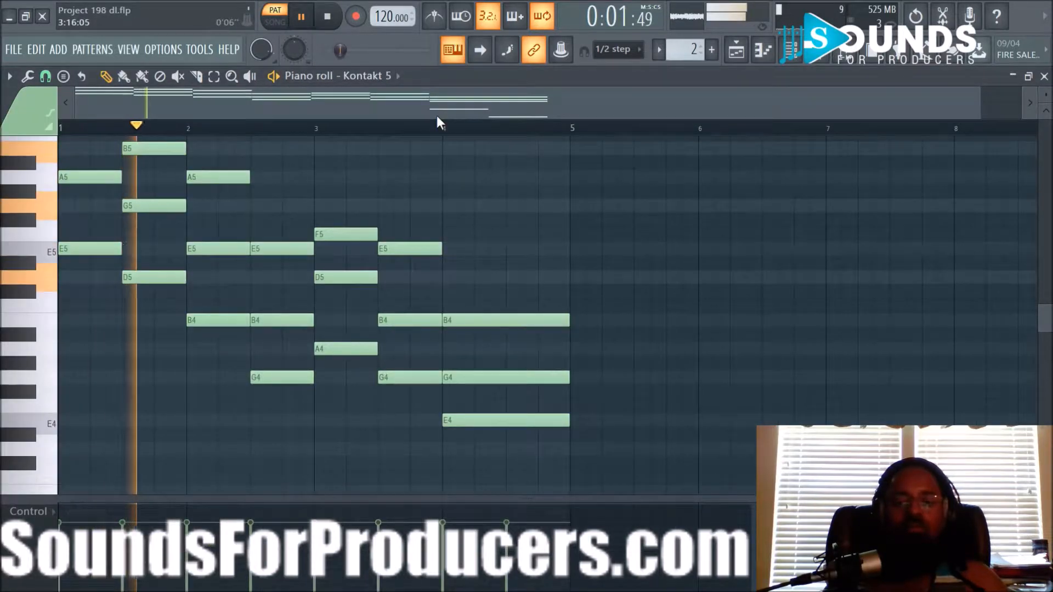
pyautogui.click(735, 54)
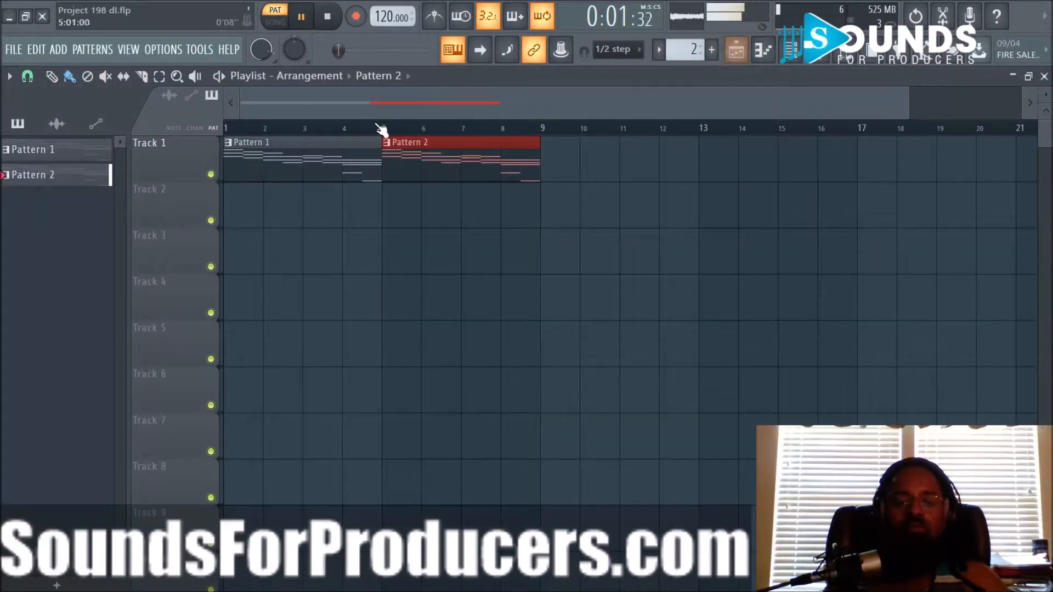
pyautogui.click(275, 22)
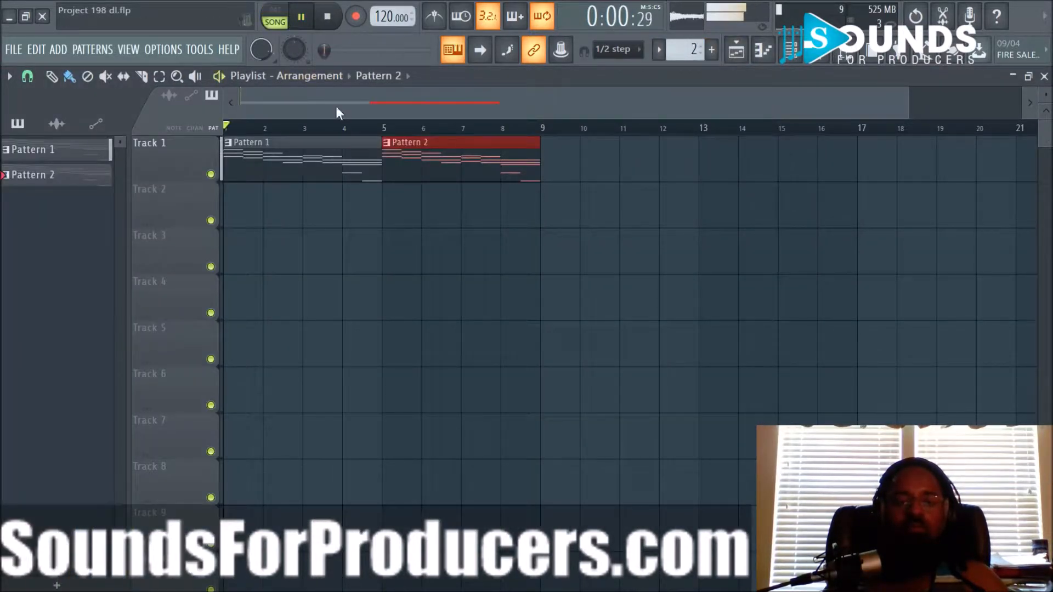
# Duplicate the top note of every chord in Pattern 2 one octave higher, from D7 in bar 1 to B5 in bar 4, and deselect the notes
pyautogui.doubleClick(442, 170)
pyautogui.scroll(4, 181, 286)
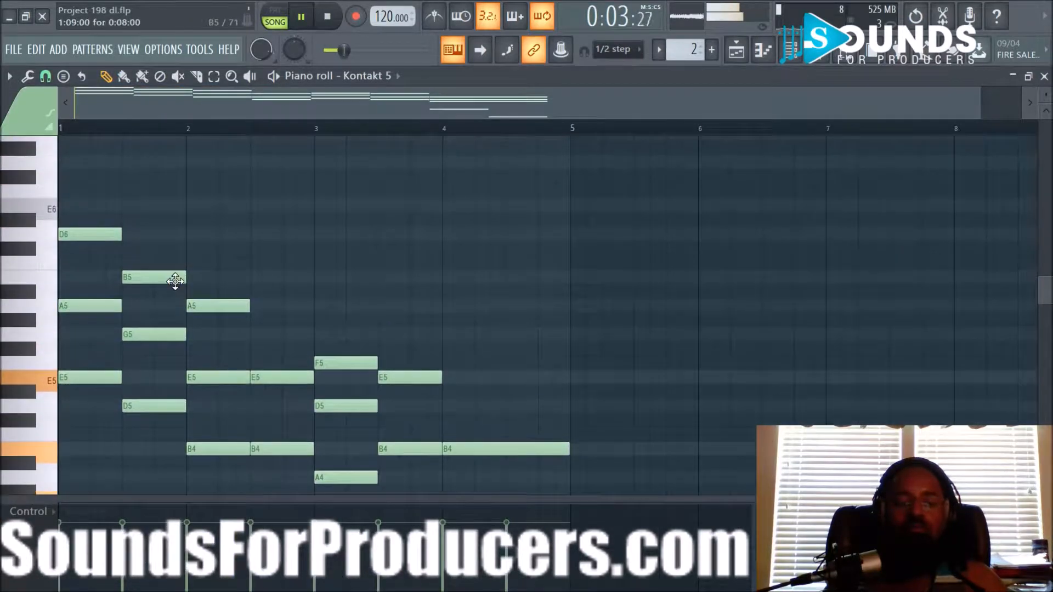
pyautogui.click(105, 236)
pyautogui.click(149, 276)
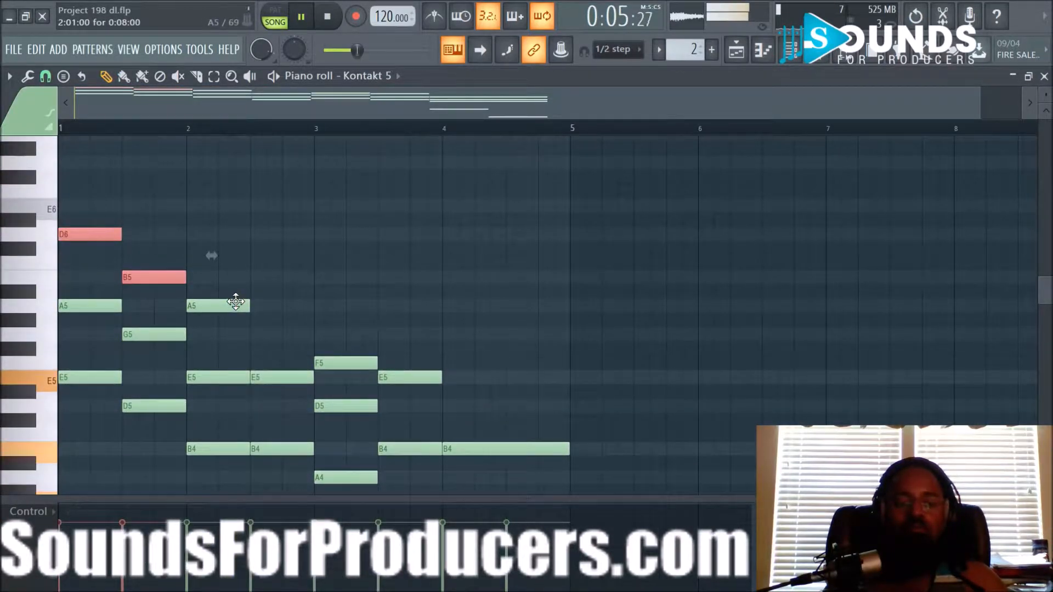
pyautogui.click(234, 306)
pyautogui.click(329, 362)
pyautogui.click(272, 378)
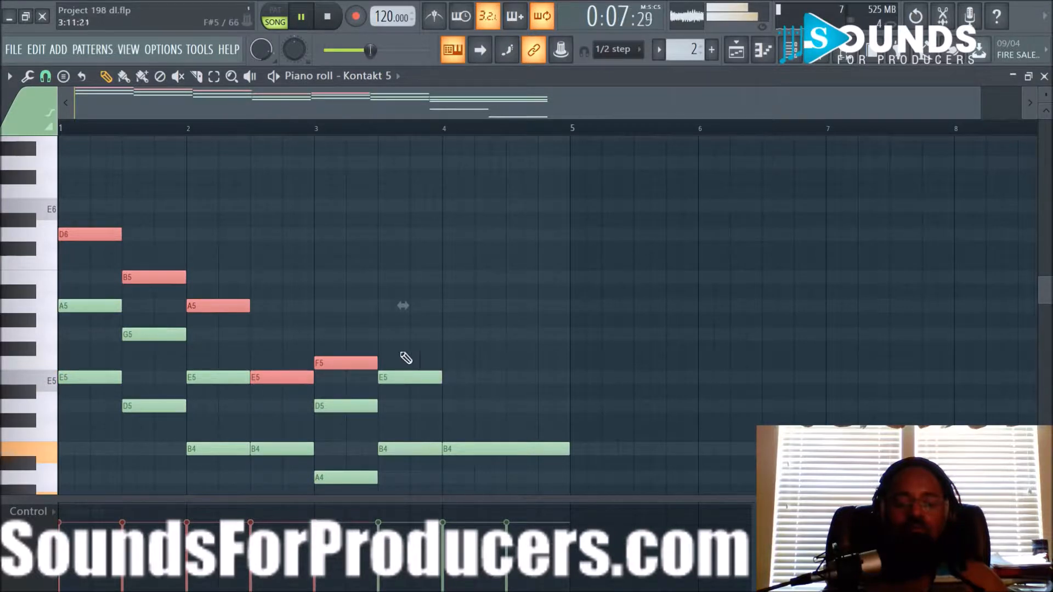
pyautogui.click(410, 377)
pyautogui.click(483, 450)
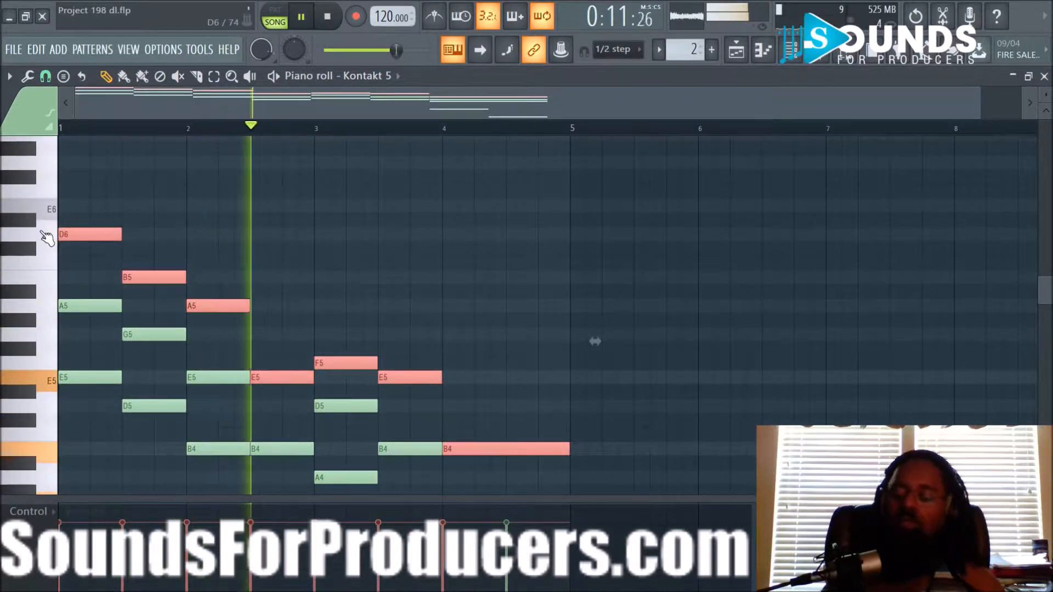
pyautogui.hotkey('ctrl', 'Up')
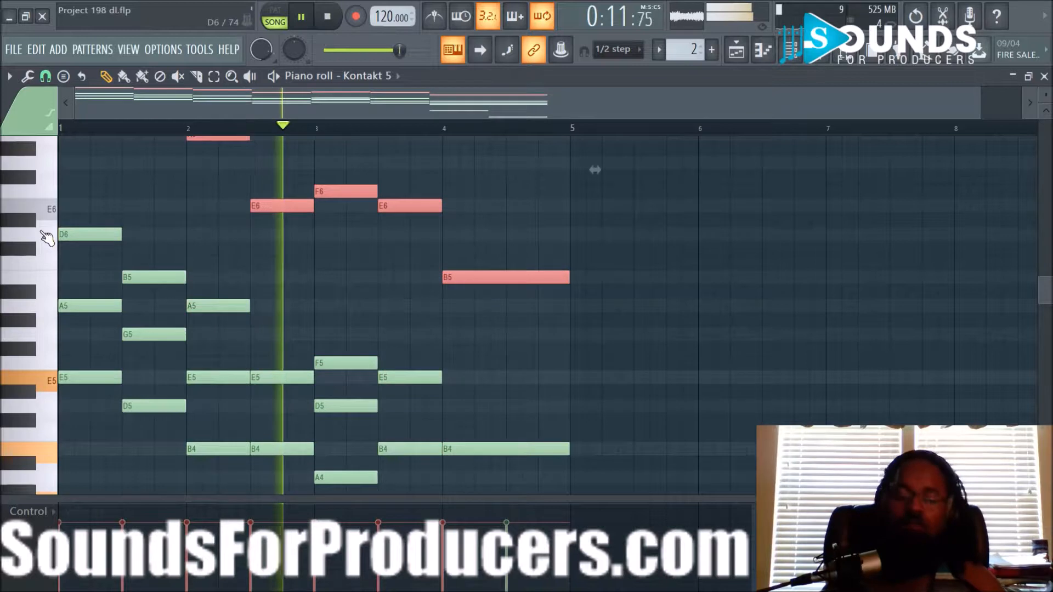
pyautogui.scroll(3, 239, 255)
pyautogui.keyDown('ctrl'); pyautogui.click(240, 256); pyautogui.keyUp('ctrl')
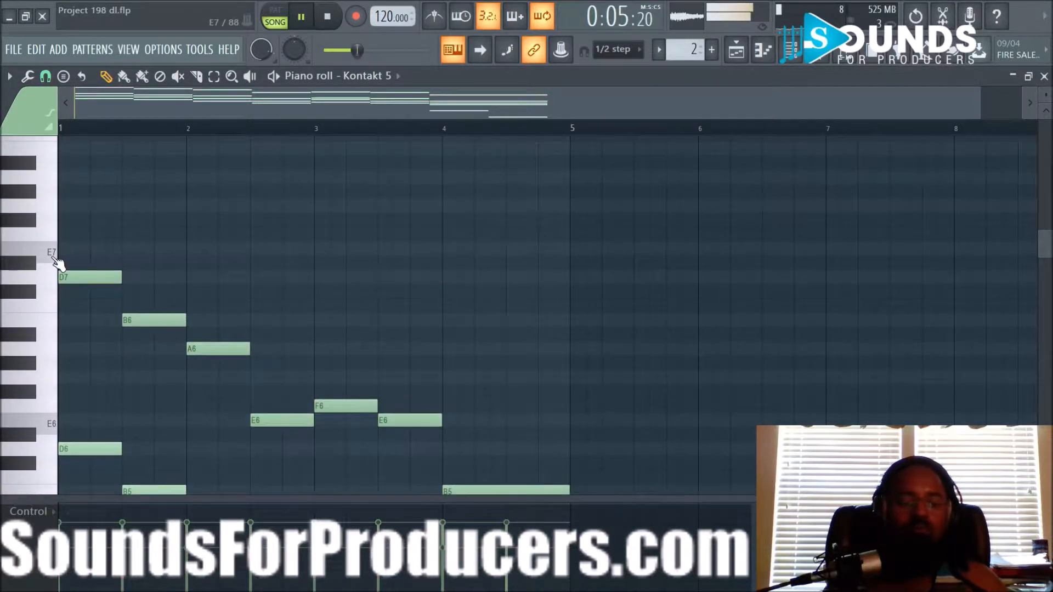
pyautogui.scroll(-2, 384, 268)
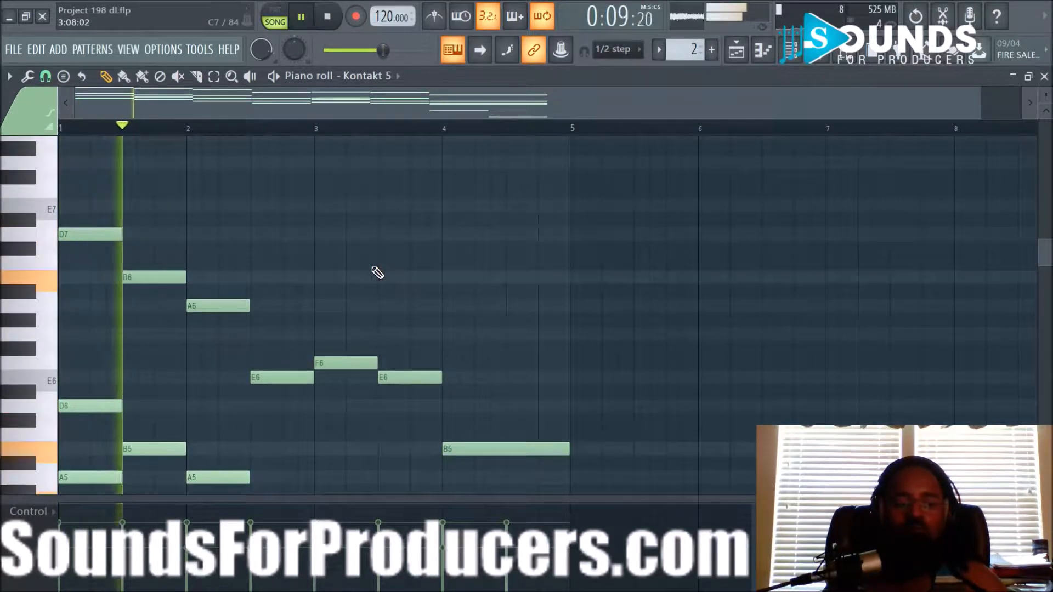
# Create Pattern 3 and place it on Track 2 of the playlist across bars 1 to 4
pyautogui.click(744, 55)
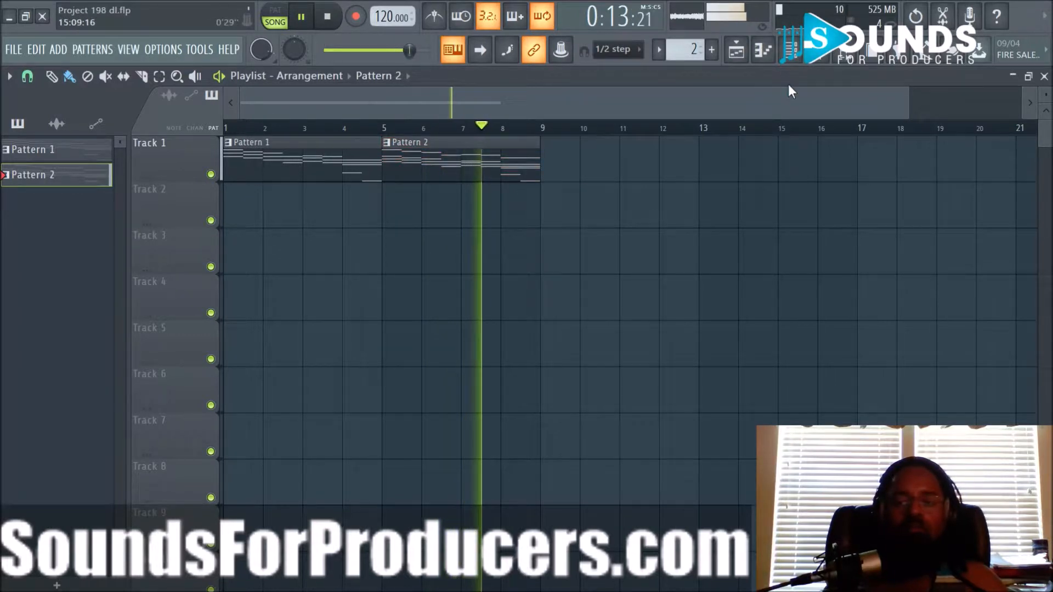
pyautogui.click(711, 52)
pyautogui.click(732, 70)
pyautogui.click(271, 212)
pyautogui.moveTo(290, 211); pyautogui.dragTo(382, 219)
# Stop playback, clone the Kontakt 5 channel in the channel rack and load Cellos Essential in the clone
pyautogui.click(792, 54)
pyautogui.press('space')
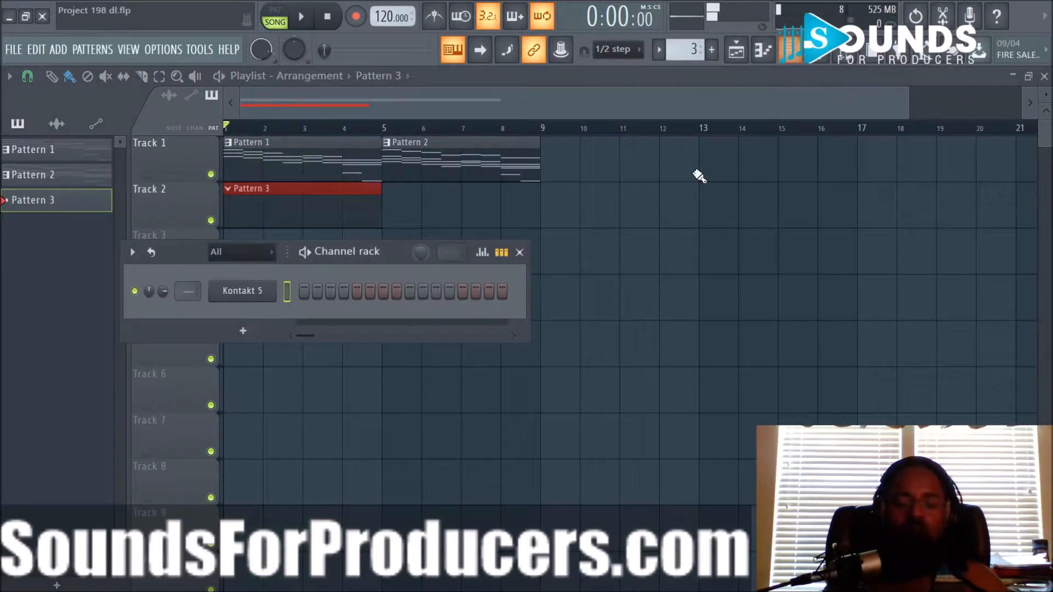
pyautogui.rightClick(254, 290)
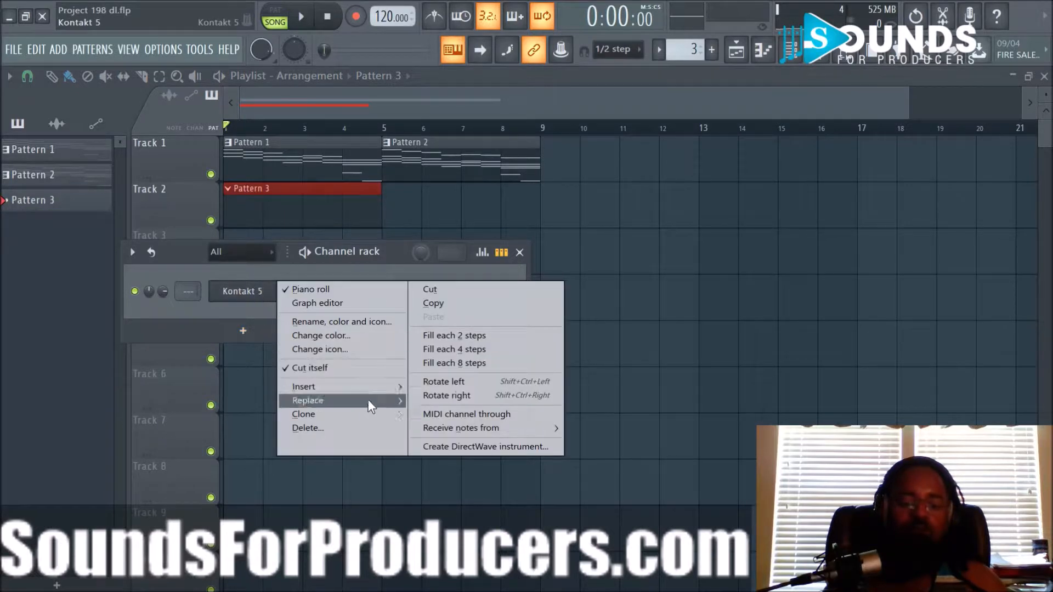
pyautogui.click(349, 413)
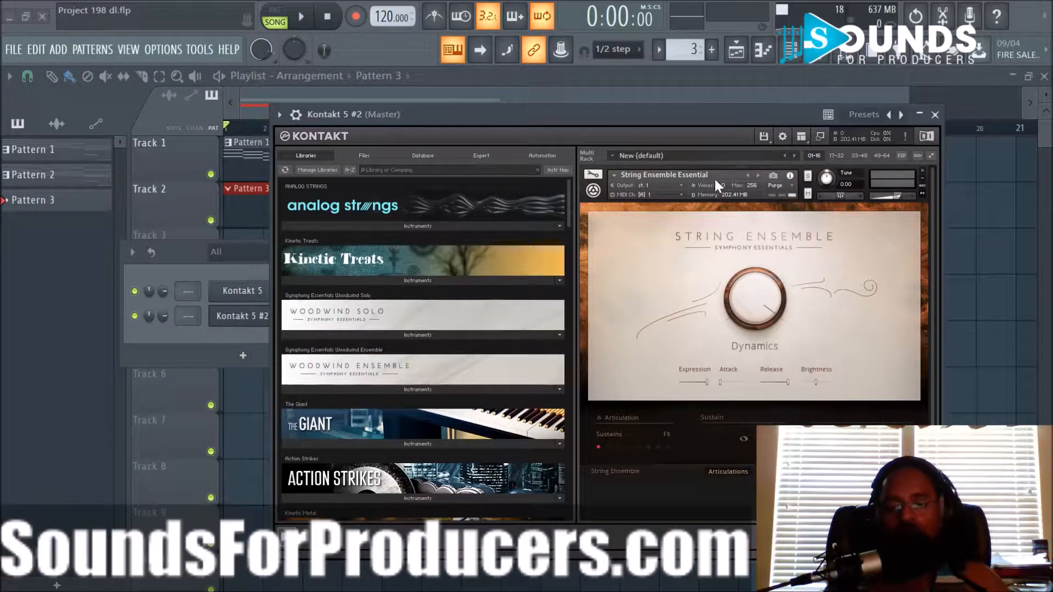
pyautogui.click(747, 175)
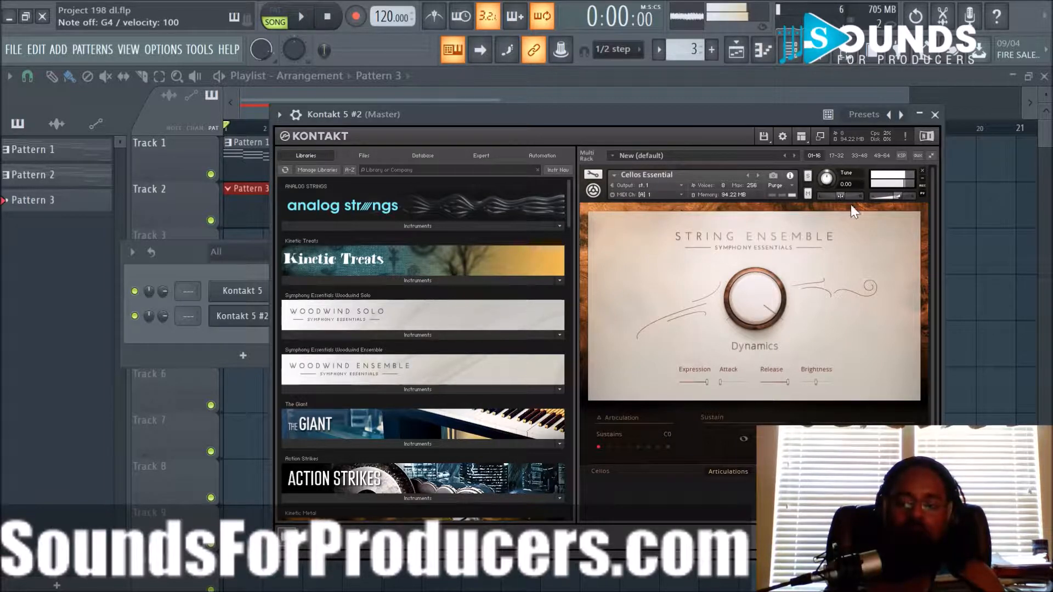
# Close the cello instrument window and open the piano roll of the Kontakt 5 #2 channel for Pattern 3
pyautogui.moveTo(567, 199); pyautogui.dragTo(571, 503)
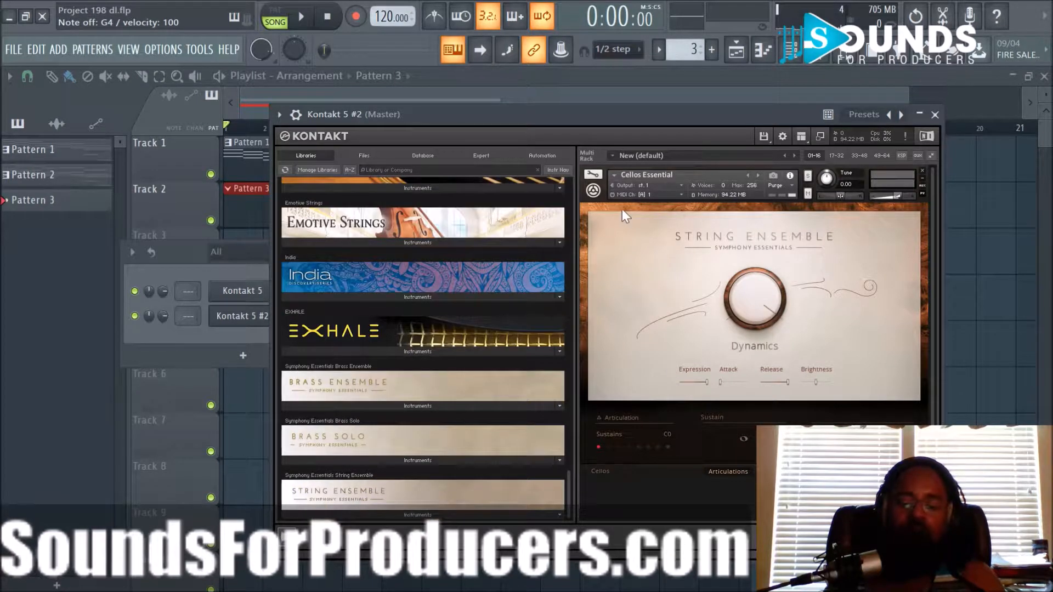
pyautogui.click(935, 115)
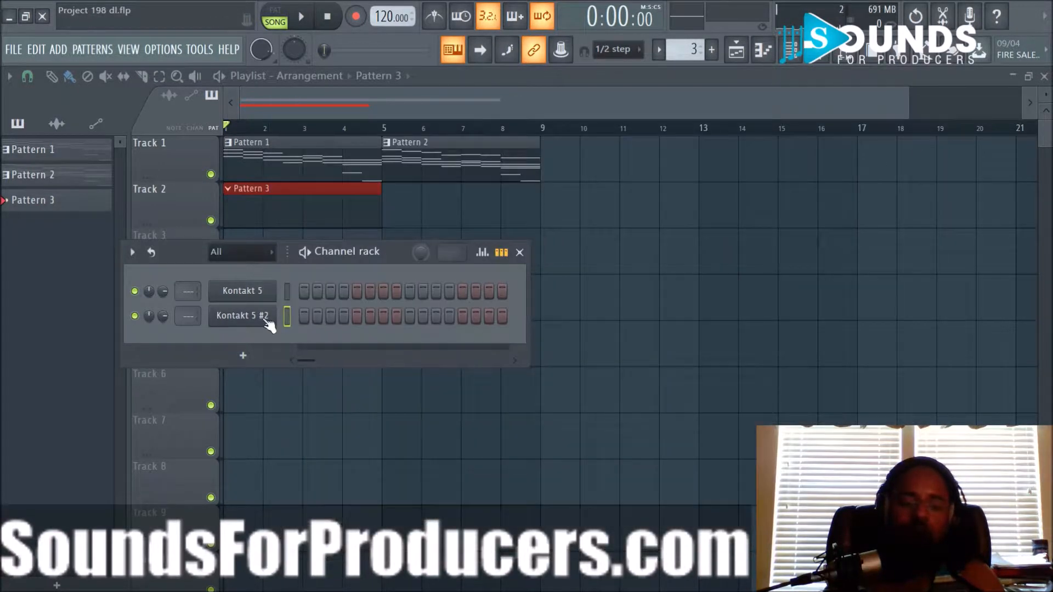
pyautogui.rightClick(245, 318)
pyautogui.click(298, 308)
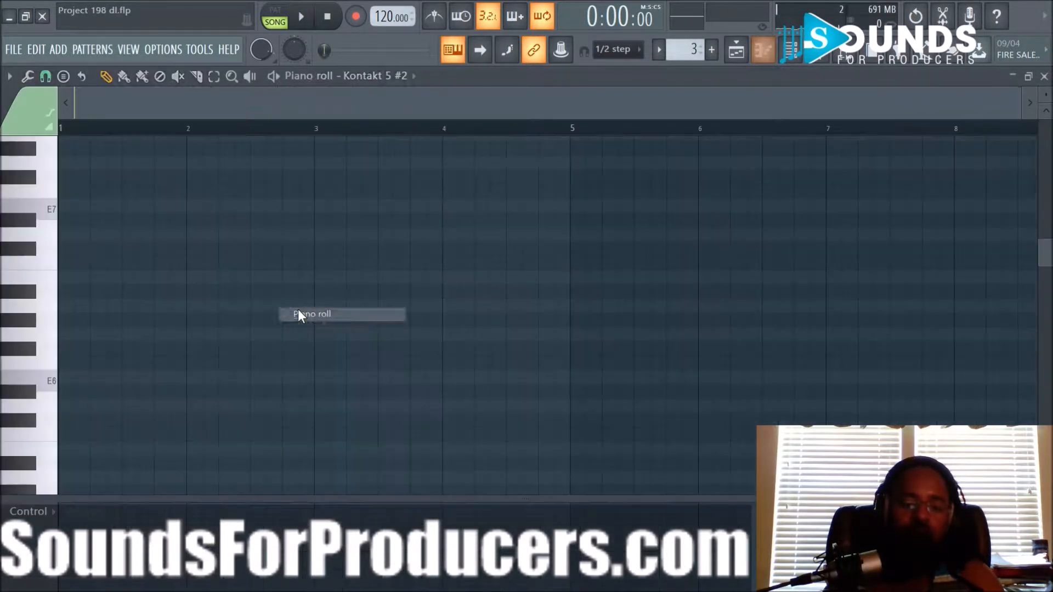
# Audition the E keys against the progression and assign Kontakt 5 to mixer track 1 and Kontakt 5 #2 to mixer track 2
pyautogui.click(52, 209)
pyautogui.click(59, 380)
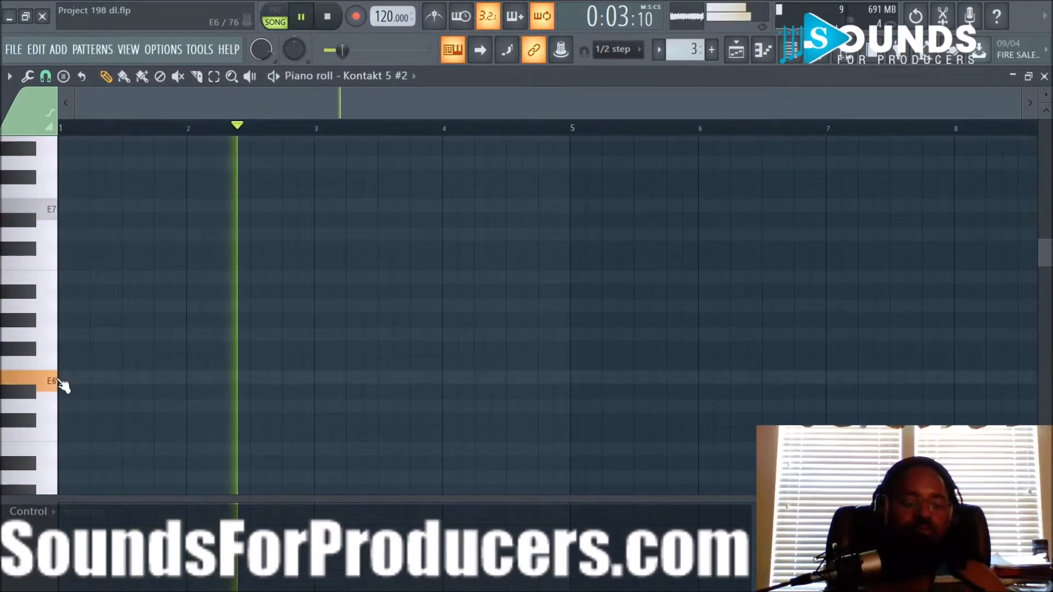
pyautogui.scroll(-3, 64, 386)
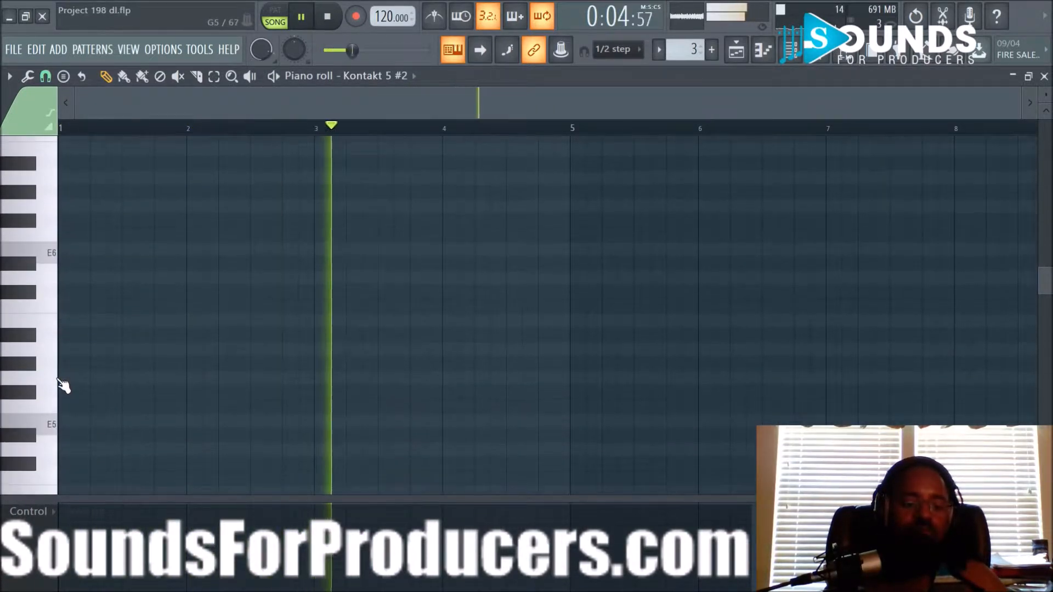
pyautogui.click(52, 430)
pyautogui.click(790, 49)
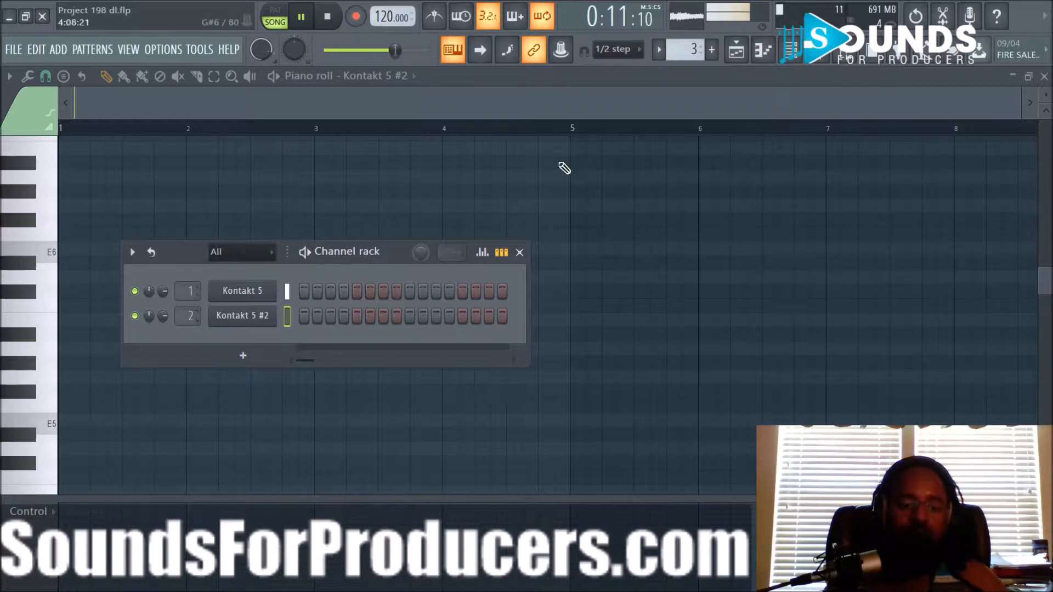
pyautogui.click(520, 253)
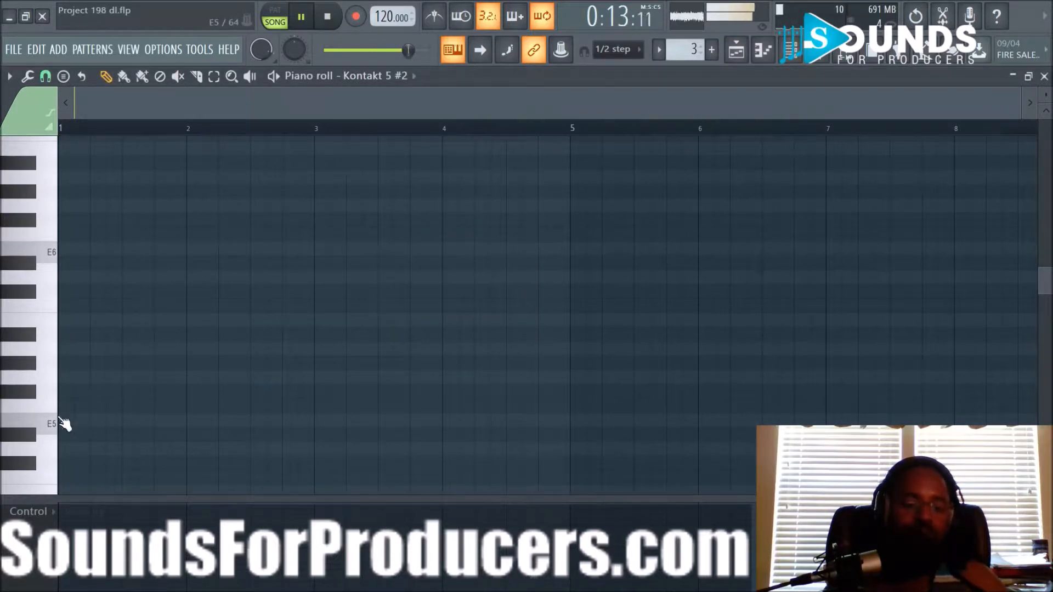
# Add two-bar cello notes to Pattern 3: E4 starting at bar 1 and B4 starting at bar 3
pyautogui.scroll(-3, 73, 406)
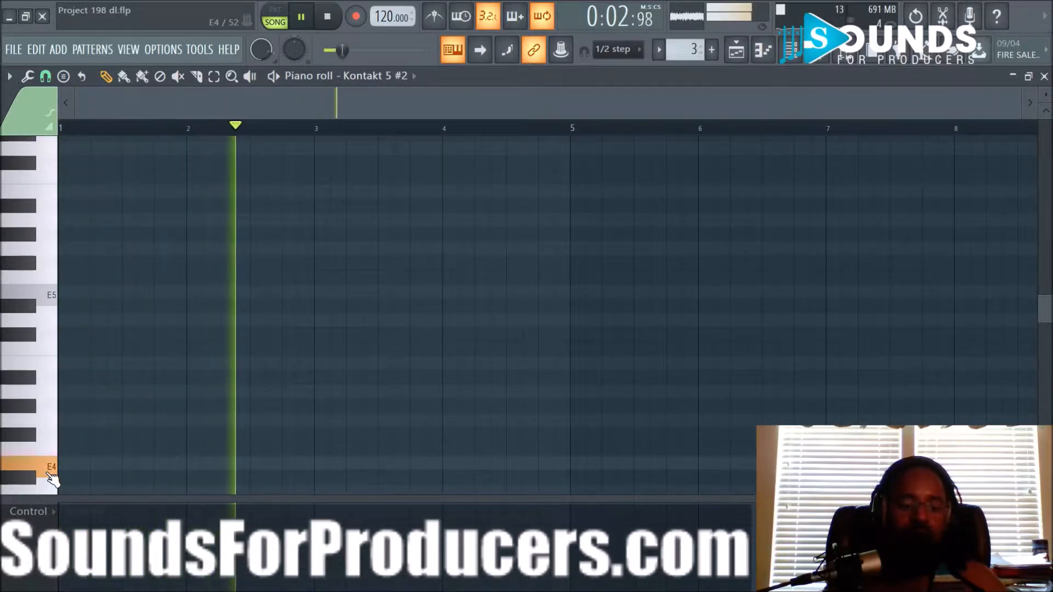
pyautogui.press('space')
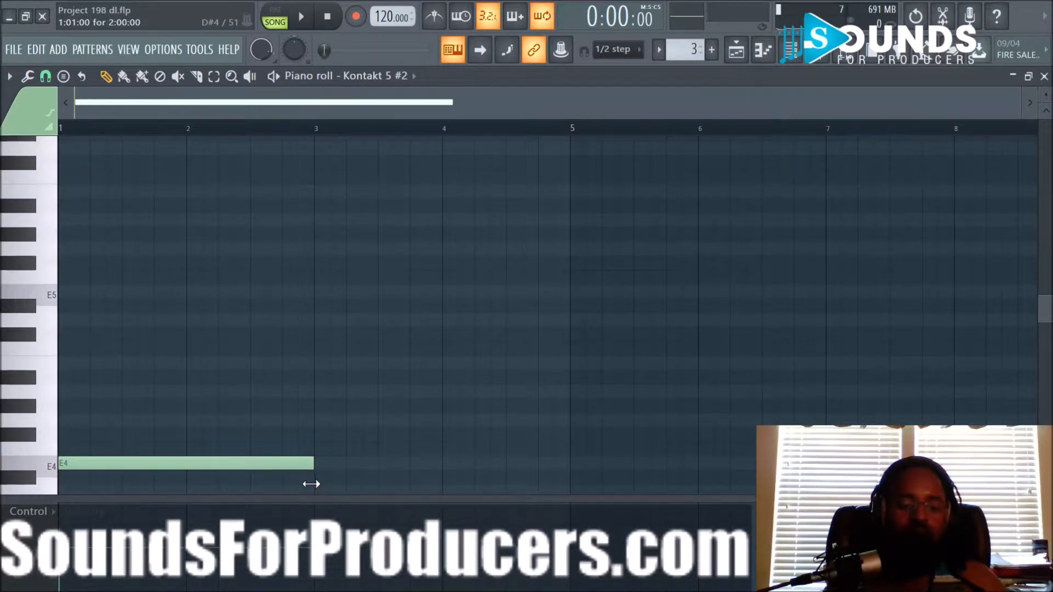
pyautogui.click(324, 392)
pyautogui.moveTo(319, 382); pyautogui.dragTo(320, 368)
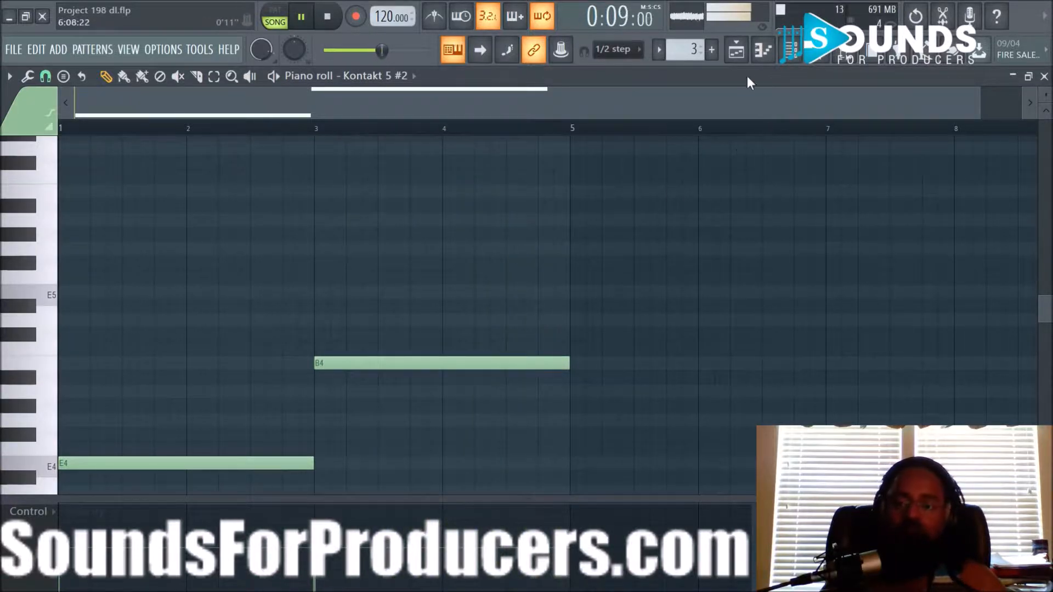
# Repeat Pattern 3 across bars 5 to 8 on Track 2, and place a new Pattern 4 on Track 3 across bars 1 to 4
pyautogui.click(736, 49)
pyautogui.moveTo(308, 207); pyautogui.dragTo(466, 209)
pyautogui.click(711, 50)
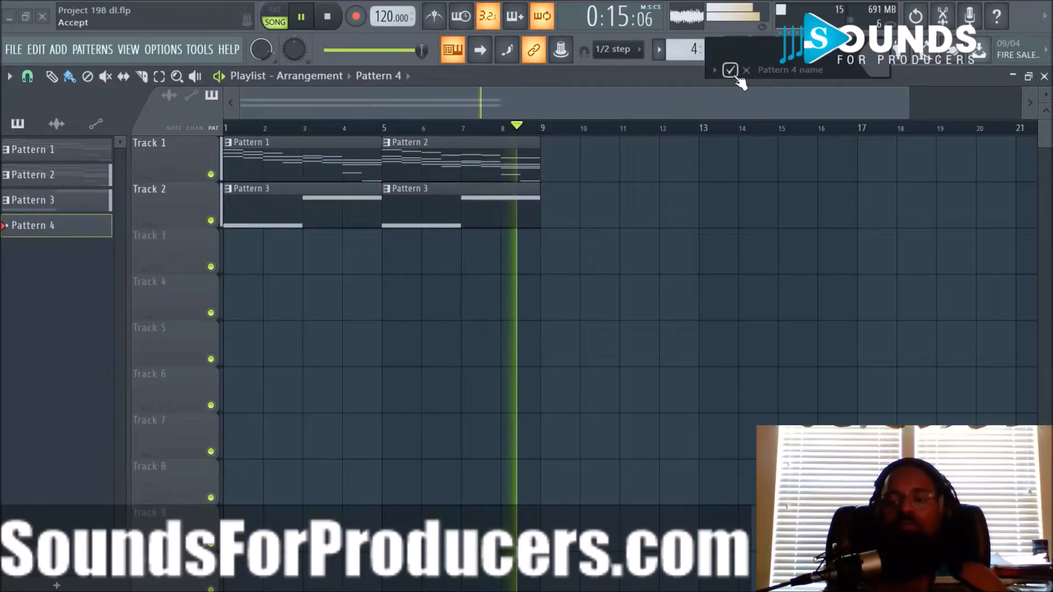
pyautogui.click(729, 70)
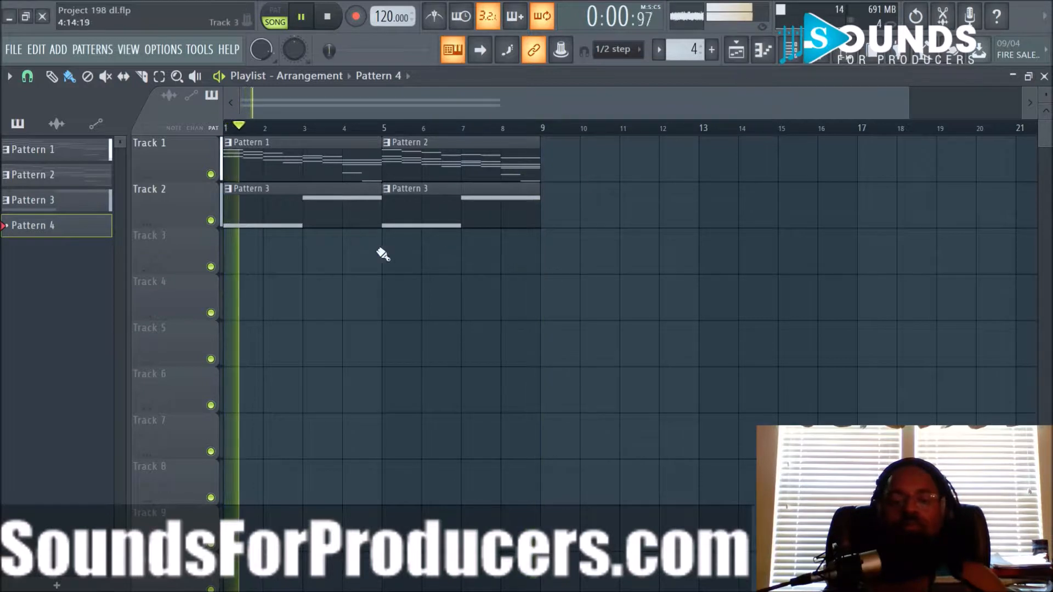
pyautogui.moveTo(278, 246)
pyautogui.mouseDown()
pyautogui.moveTo(229, 247)
pyautogui.moveTo(378, 265)
pyautogui.mouseUp()
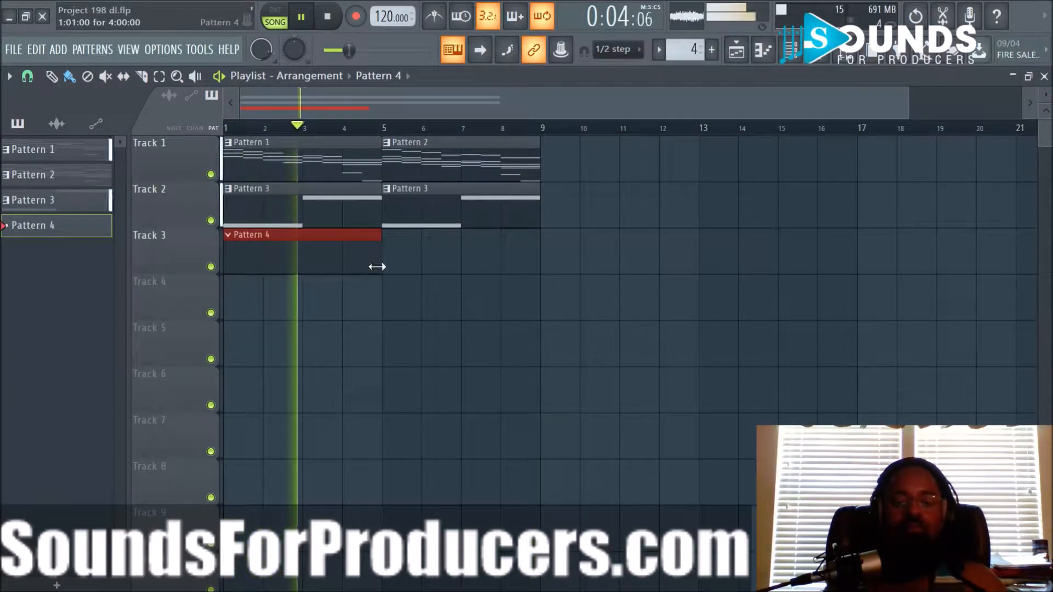
# Add a third Kontakt 5 channel to the channel rack and browse its library list to the Symphony Essentials ensembles
pyautogui.click(794, 57)
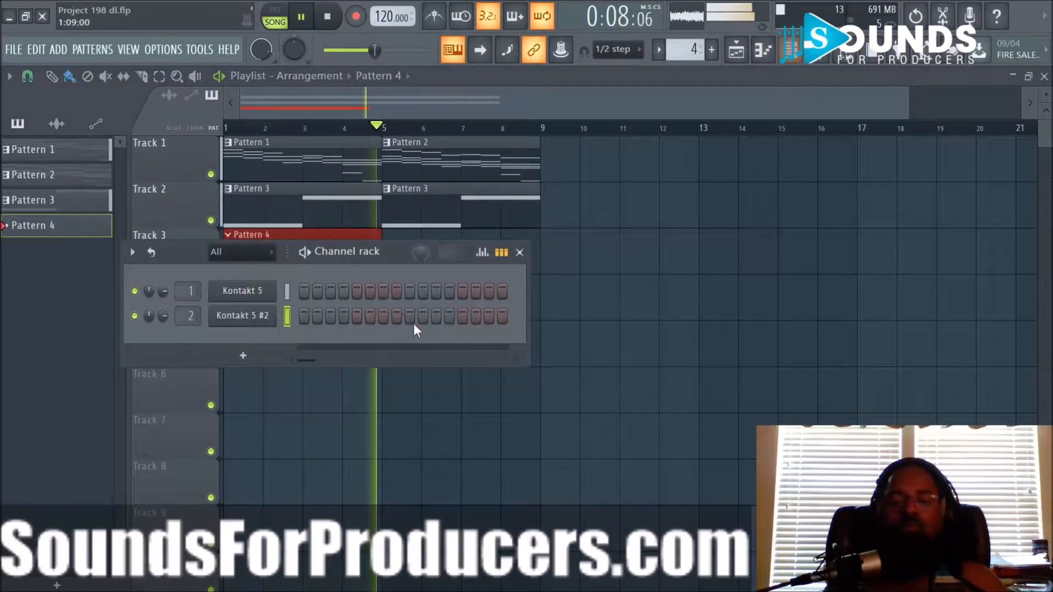
pyautogui.click(270, 357)
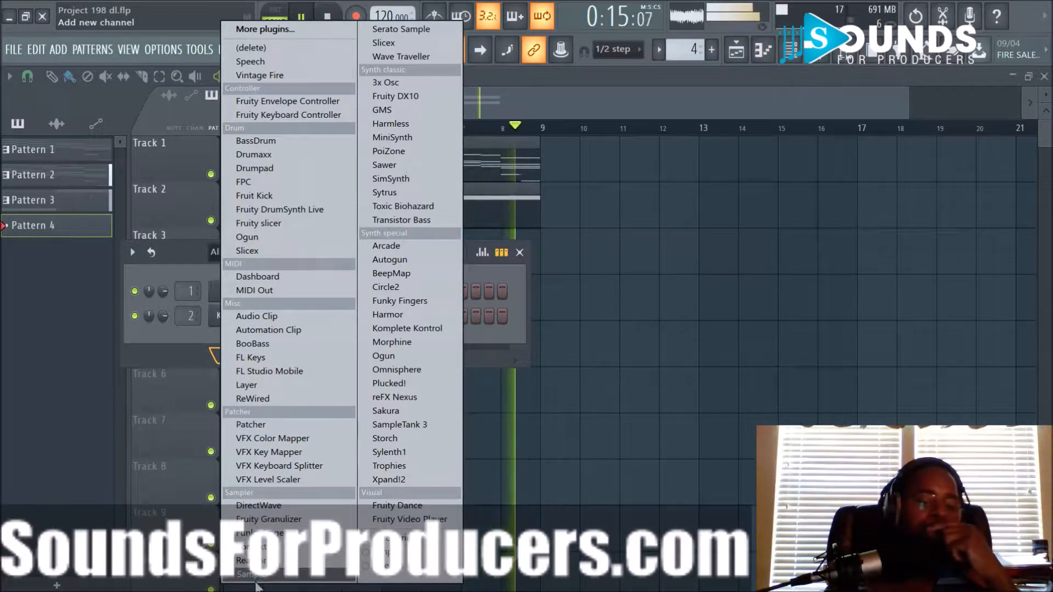
pyautogui.click(258, 547)
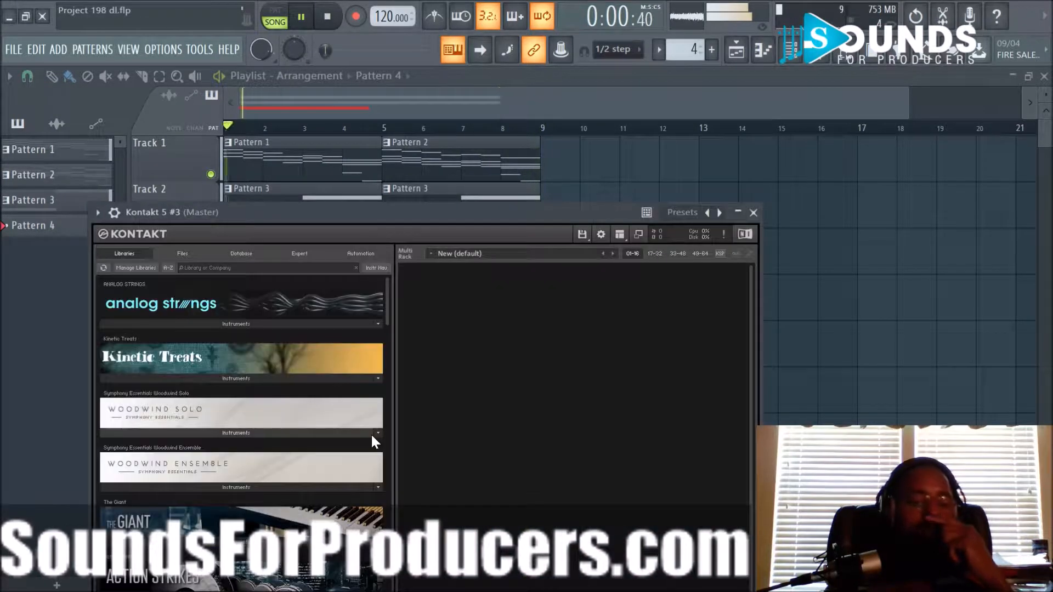
pyautogui.moveTo(384, 312); pyautogui.dragTo(388, 520)
pyautogui.moveTo(429, 216); pyautogui.dragTo(469, 80)
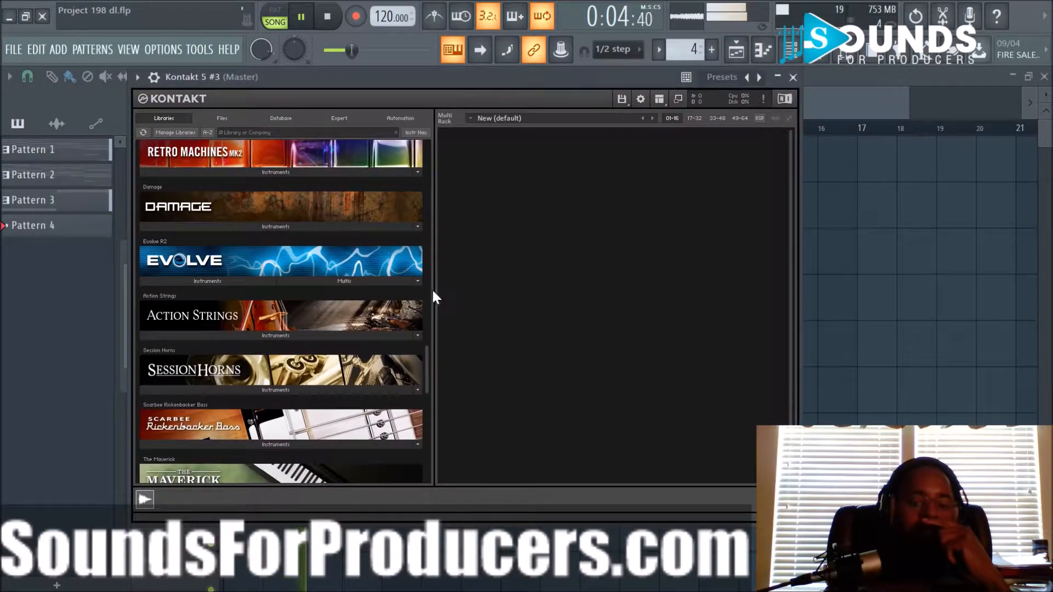
pyautogui.moveTo(426, 388); pyautogui.dragTo(425, 459)
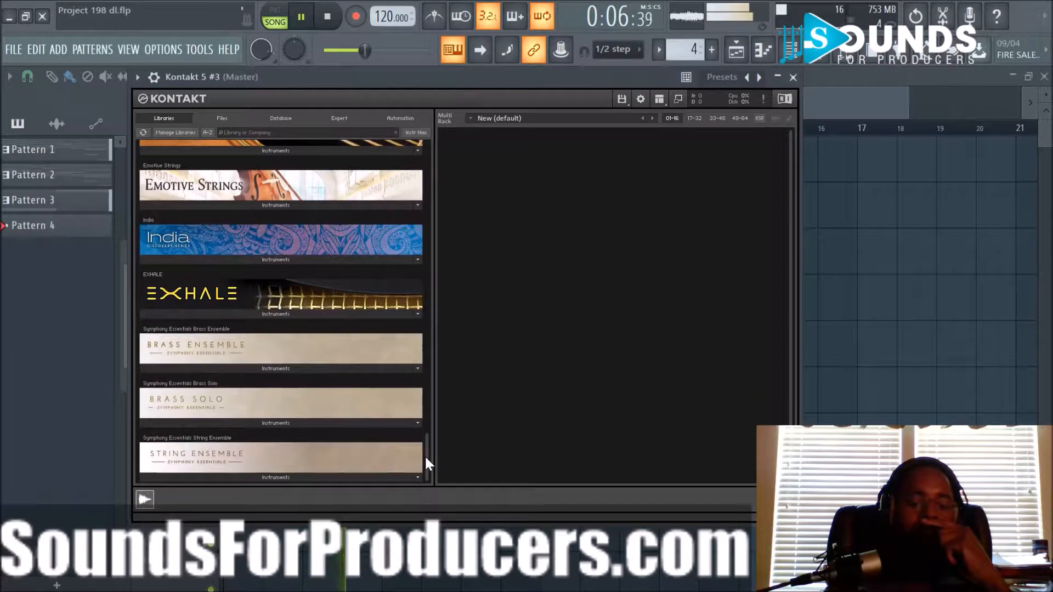
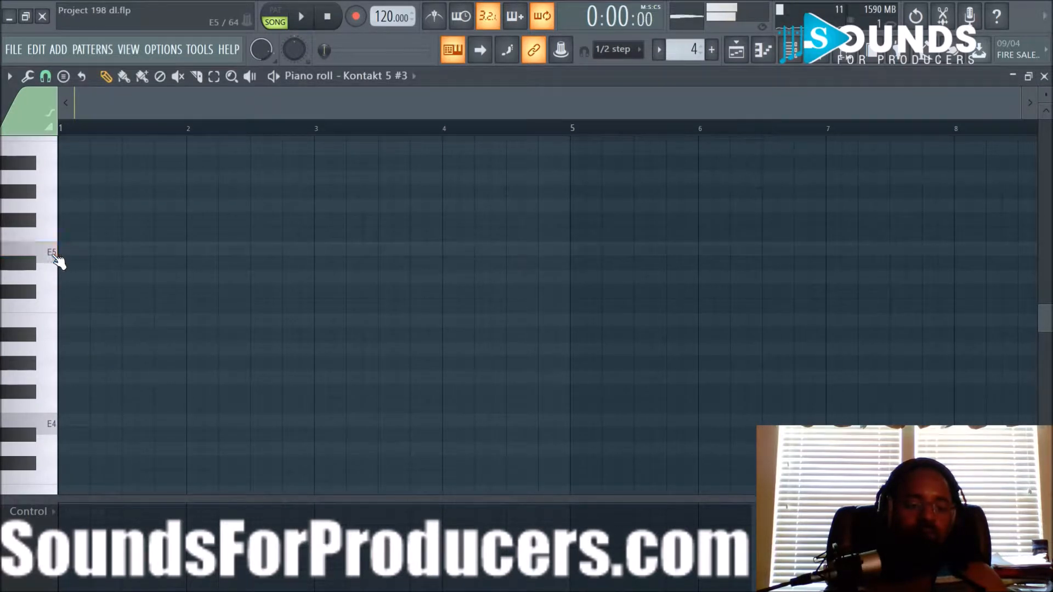
# Draw a two-bar E5 note at bar 1 of Pattern 4 in the Kontakt 5 #3 piano roll and raise its velocity
pyautogui.click(66, 249)
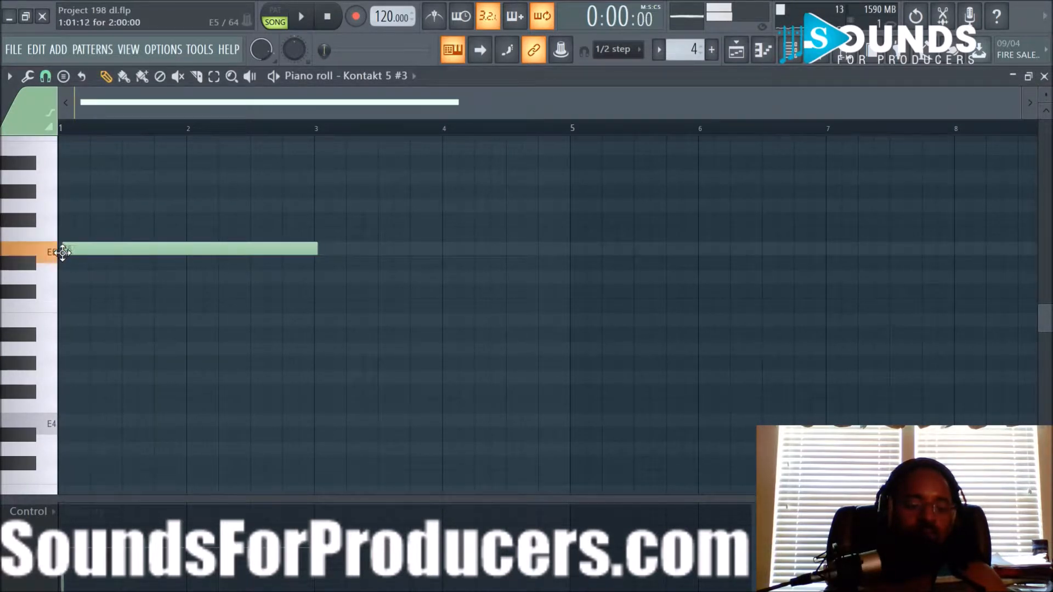
pyautogui.moveTo(62, 251); pyautogui.dragTo(59, 252)
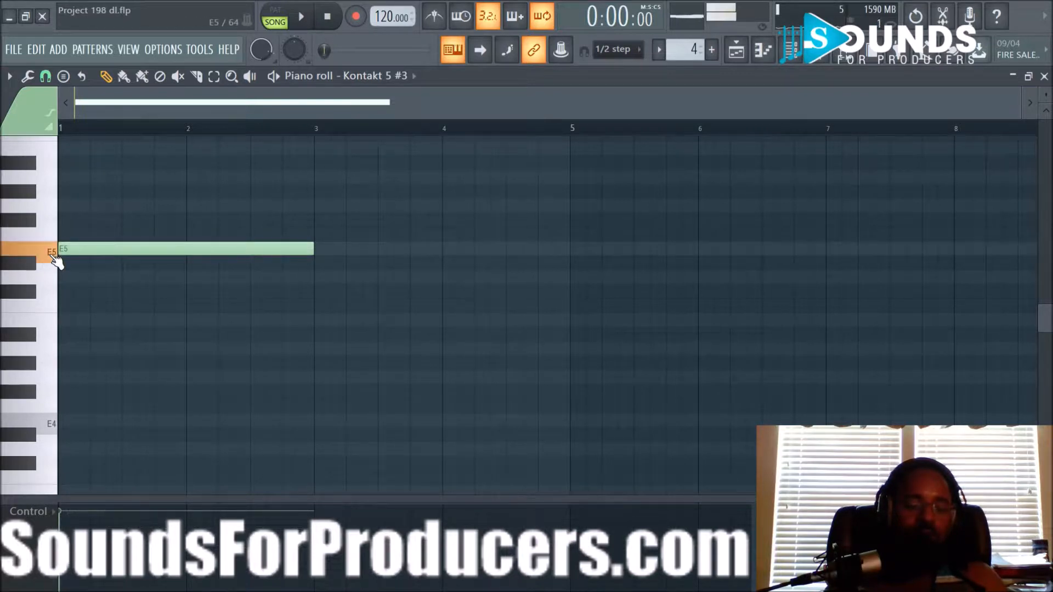
pyautogui.click(54, 512)
pyautogui.click(145, 415)
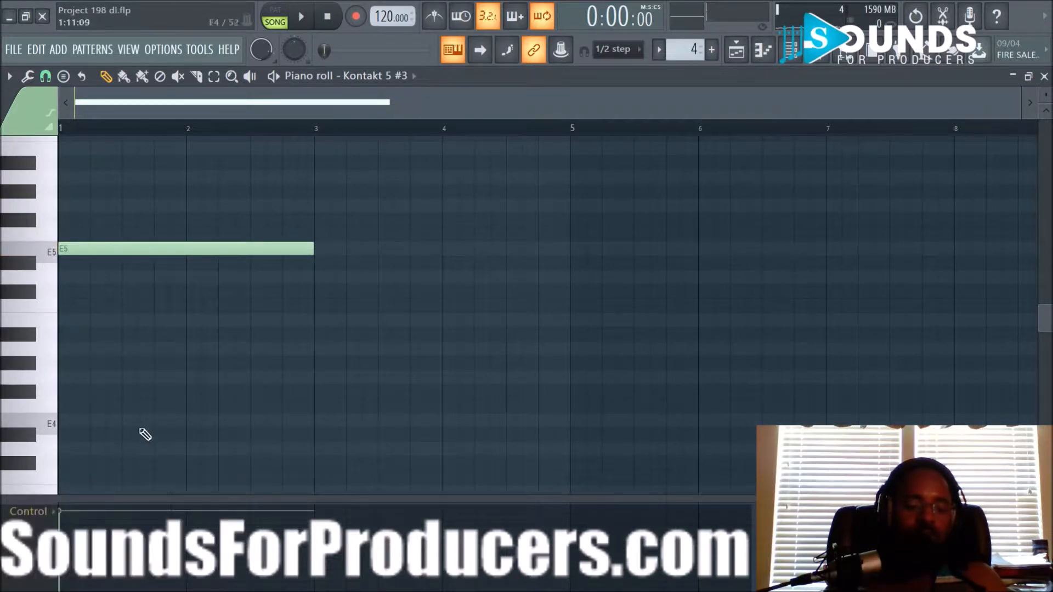
pyautogui.click(57, 513)
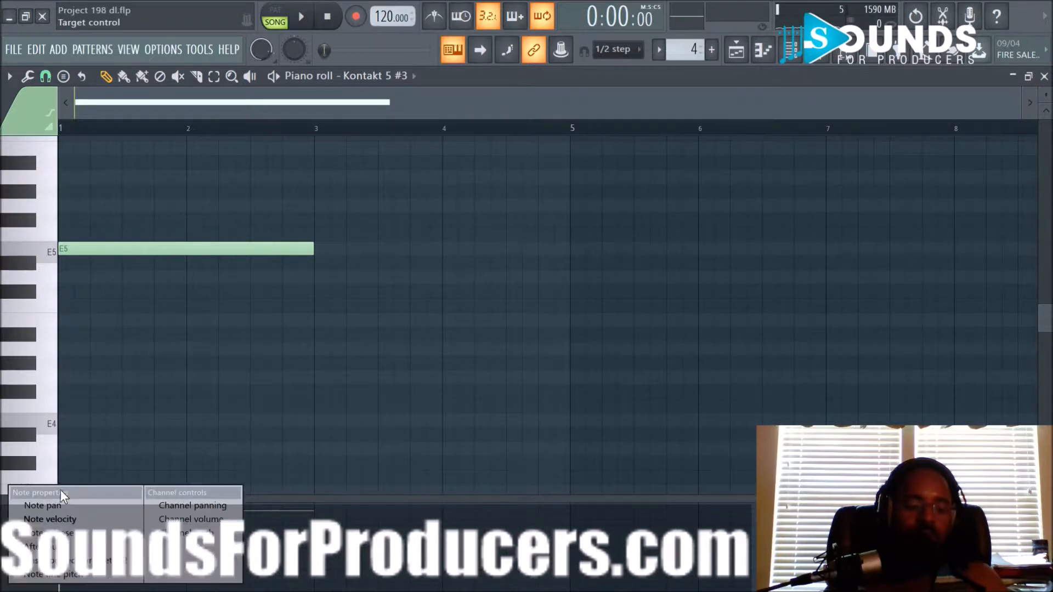
pyautogui.click(169, 410)
pyautogui.moveTo(65, 516); pyautogui.dragTo(64, 502)
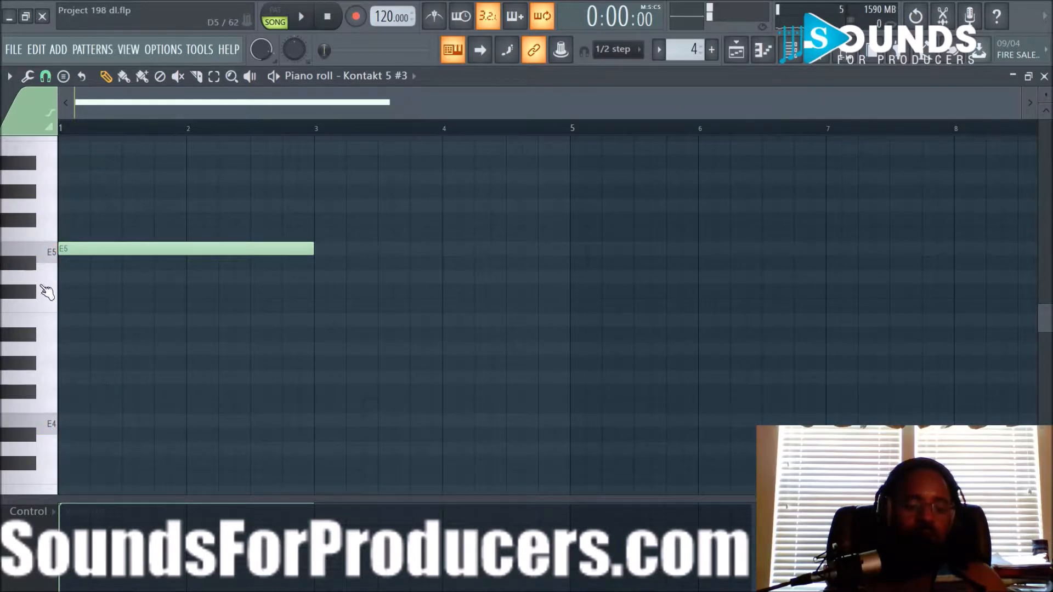
# Audition the E5 and E4 keys and move the bar 1 note down one octave to E4
pyautogui.click(52, 262)
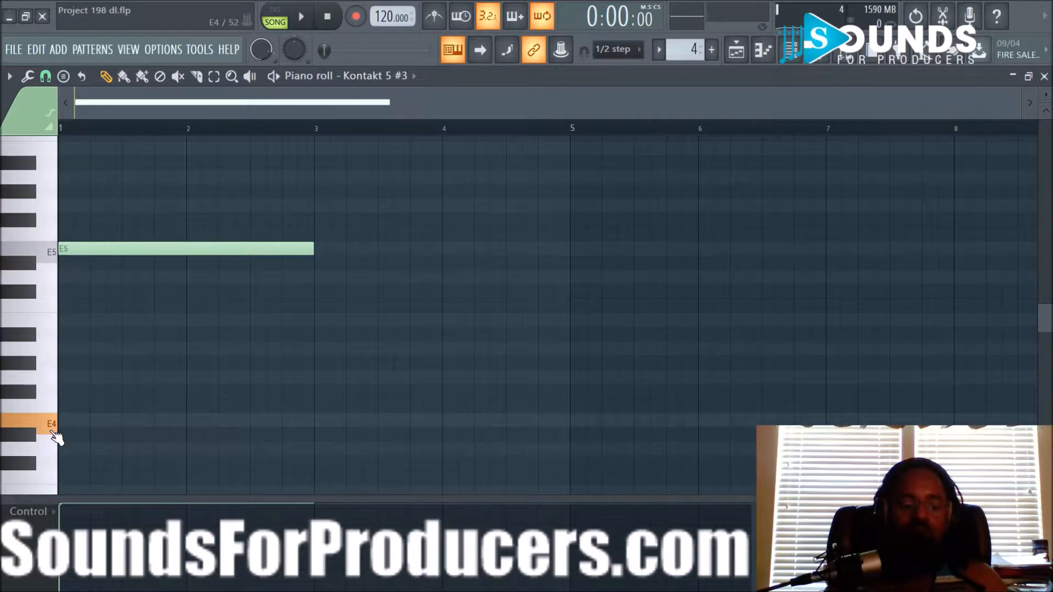
pyautogui.scroll(-4, 82, 404)
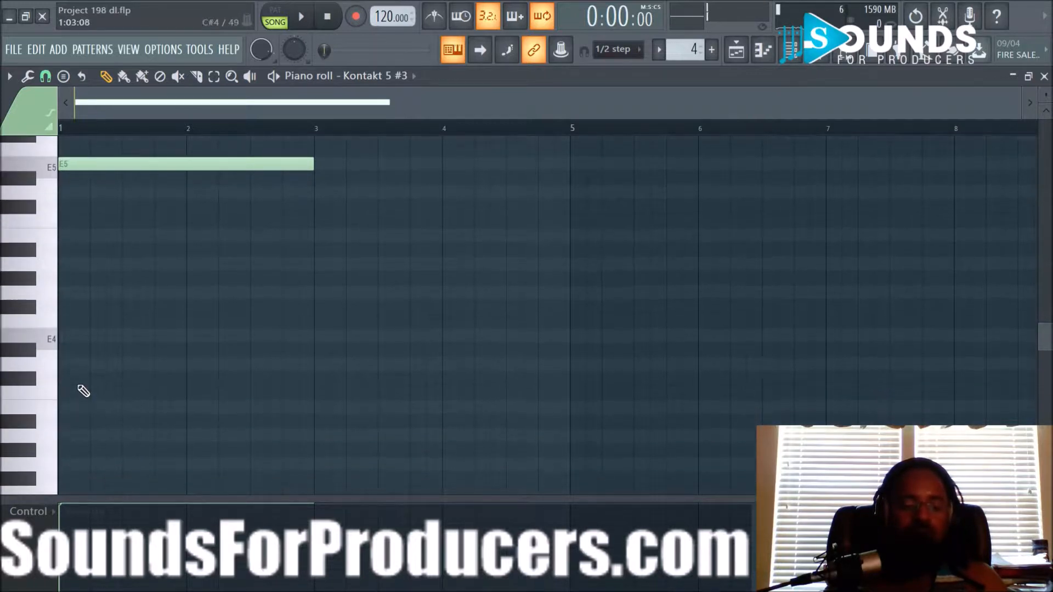
pyautogui.moveTo(93, 165); pyautogui.dragTo(77, 337)
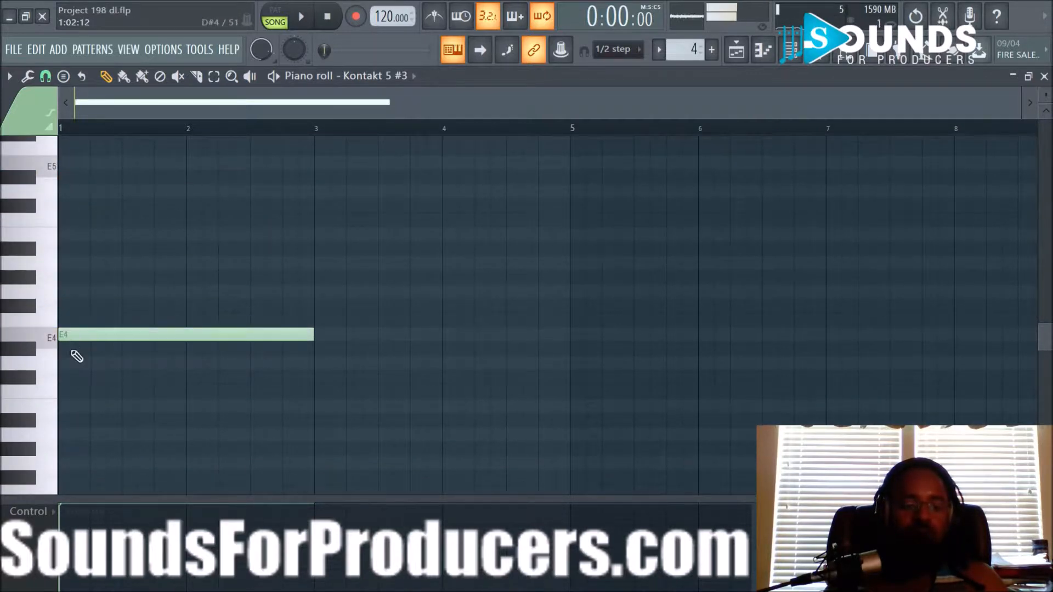
# Raise the volume under Levels adjustment in the Kontakt 5 #3 channel settings and close its window
pyautogui.click(790, 50)
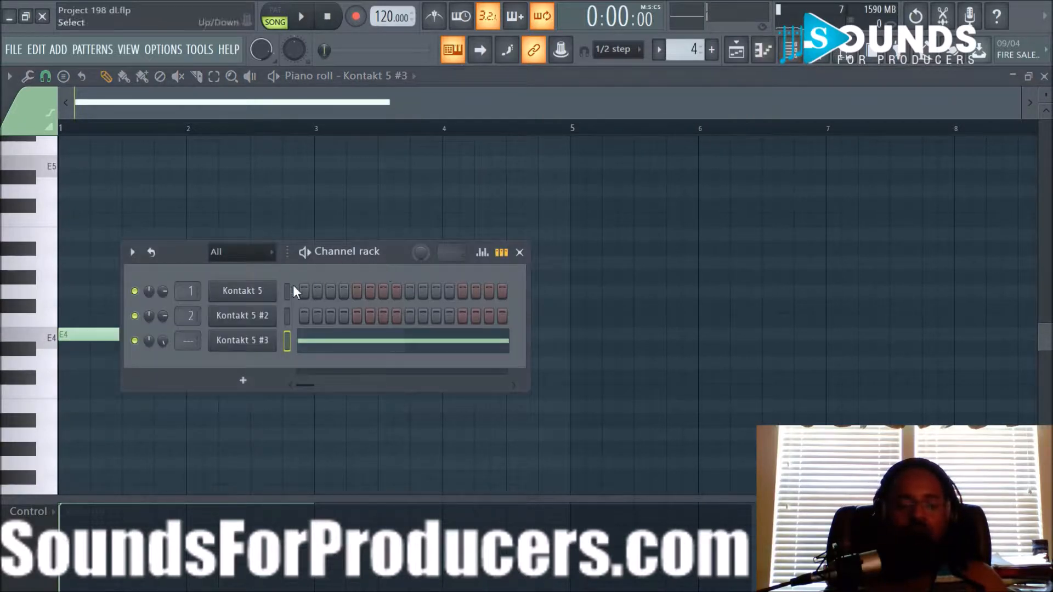
pyautogui.click(212, 341)
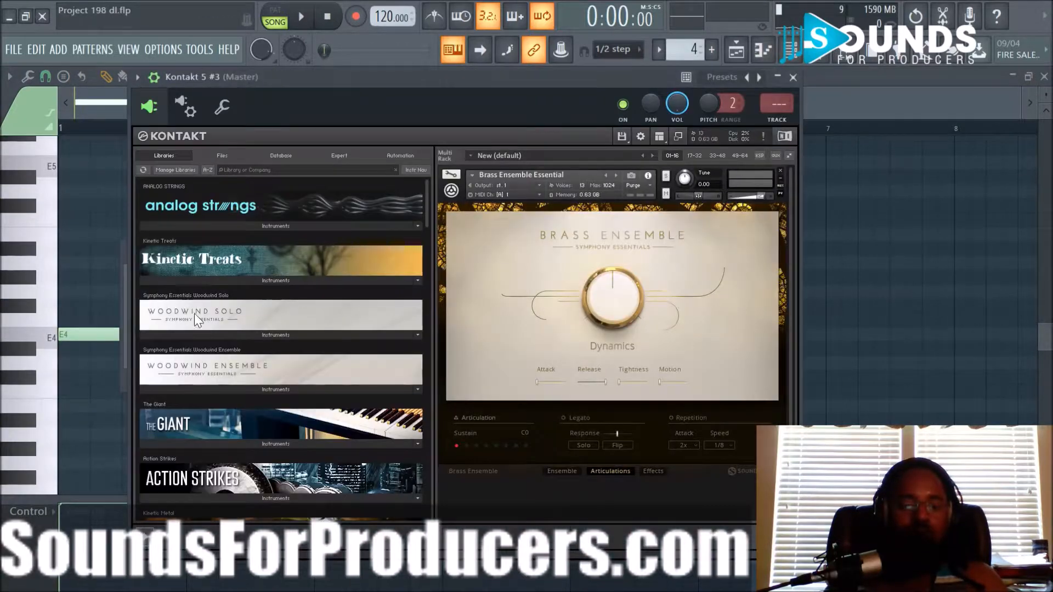
pyautogui.click(226, 104)
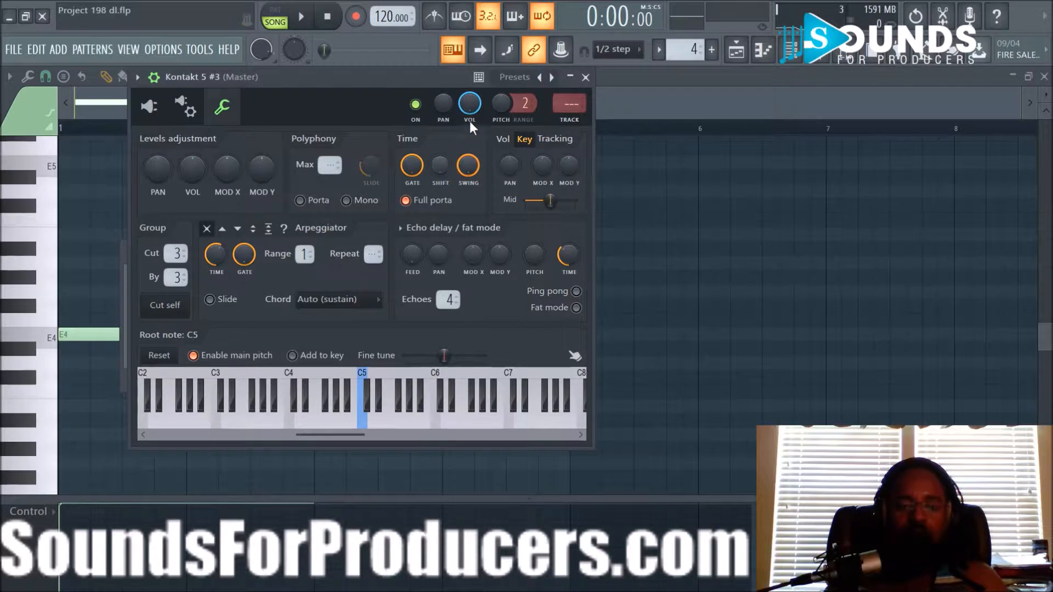
pyautogui.click(186, 108)
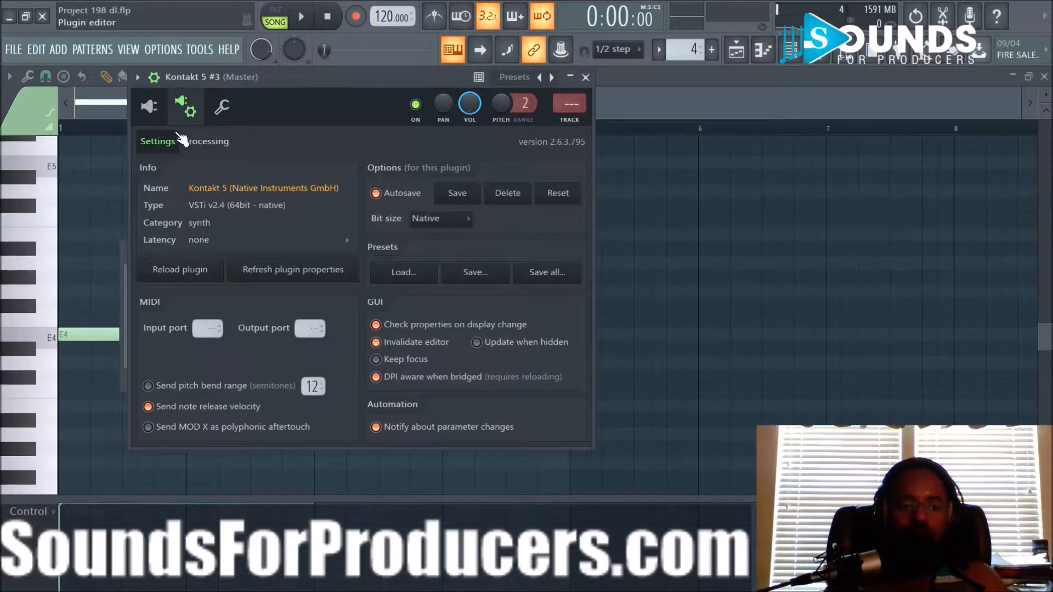
pyautogui.click(150, 107)
pyautogui.click(186, 107)
pyautogui.click(222, 106)
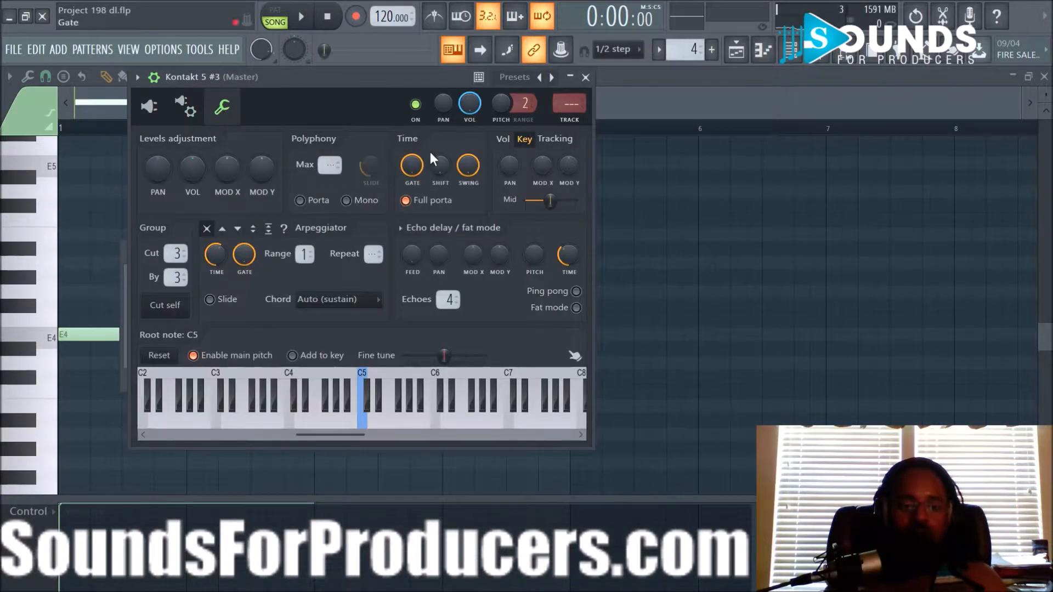
pyautogui.moveTo(195, 168); pyautogui.dragTo(195, 159)
pyautogui.click(584, 78)
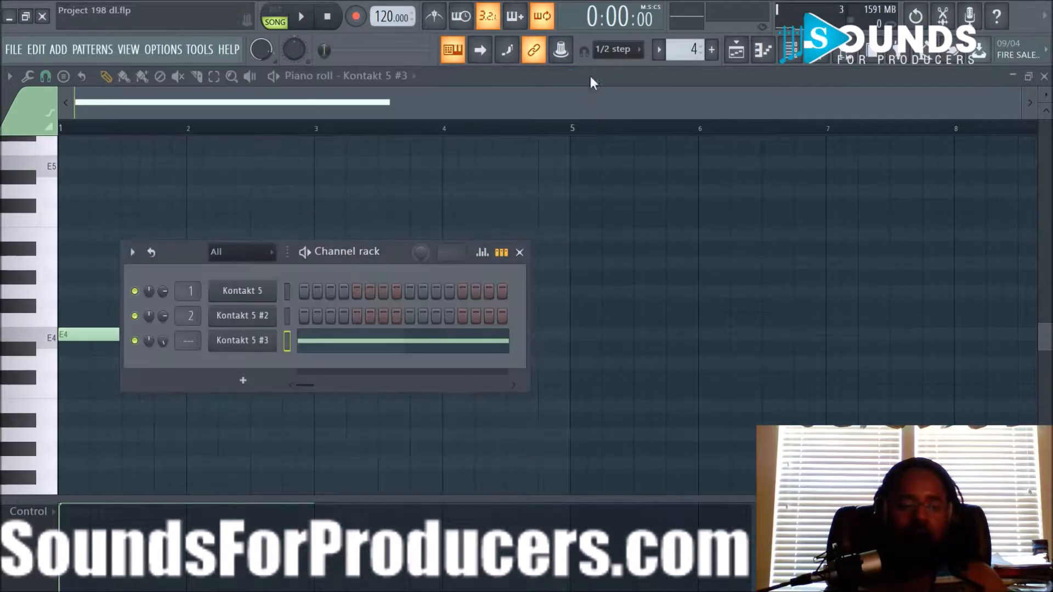
# Hide the channel rack, audition the E4 key and start song playback to hear the brass note
pyautogui.press('F6')
pyautogui.click(53, 342)
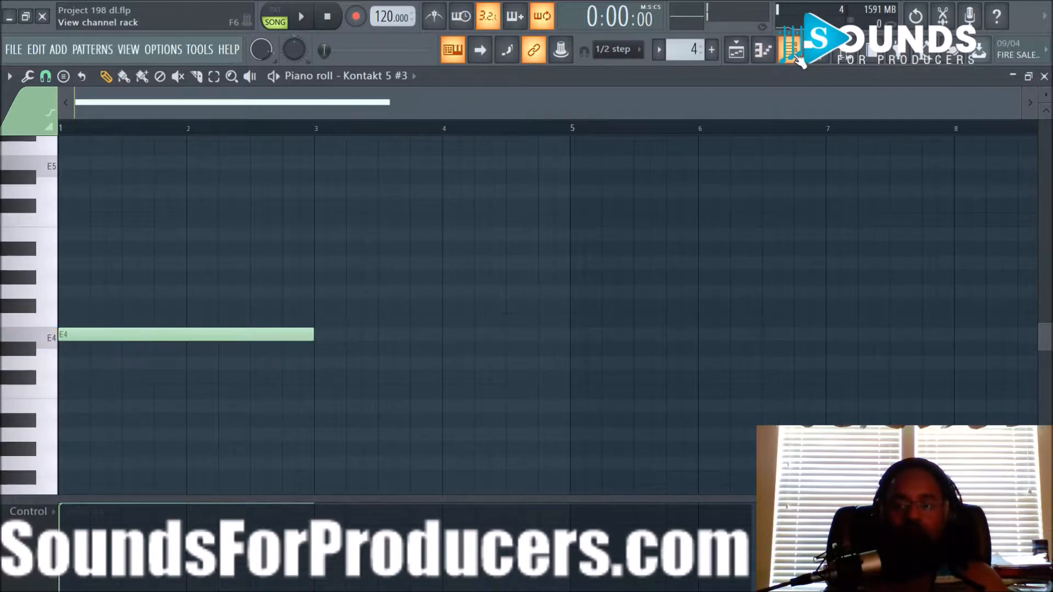
pyautogui.press('space')
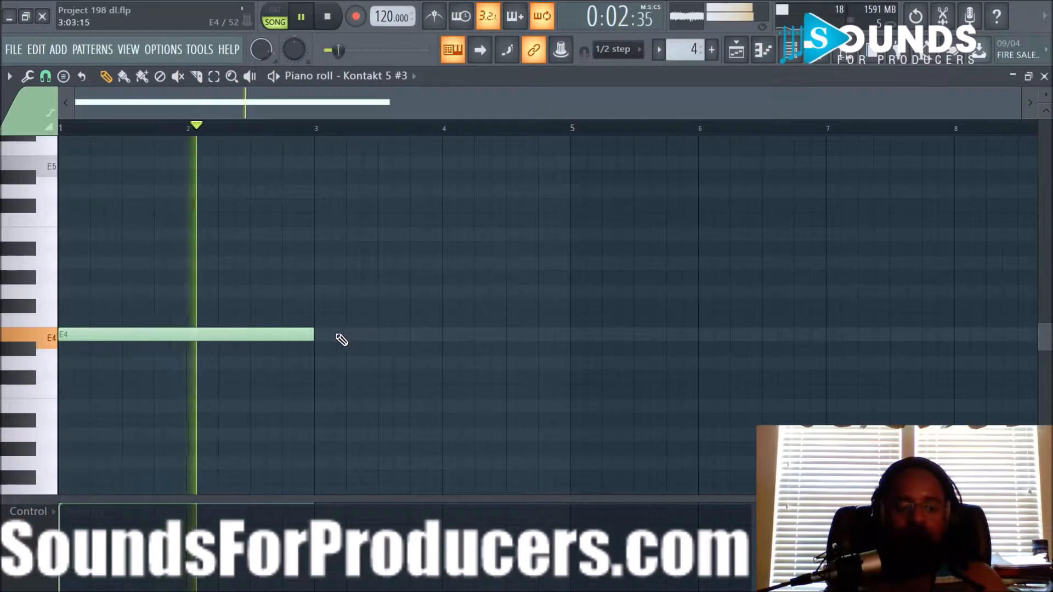
# Add one-bar D4 and B3 notes at bars 3 and 4 of Pattern 4 and play the song
pyautogui.press('space')
pyautogui.click(302, 335)
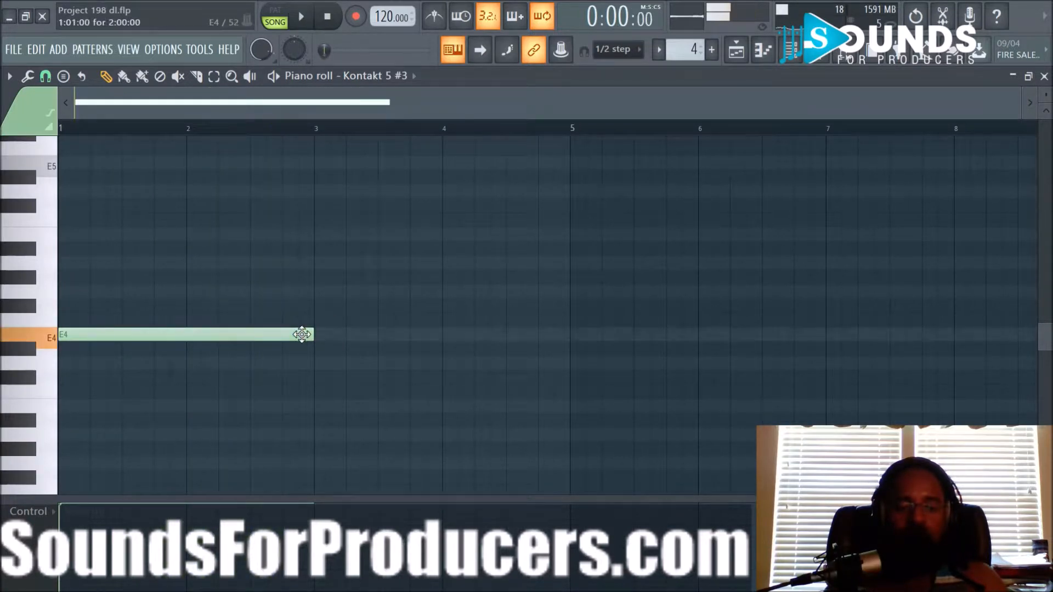
pyautogui.click(320, 361)
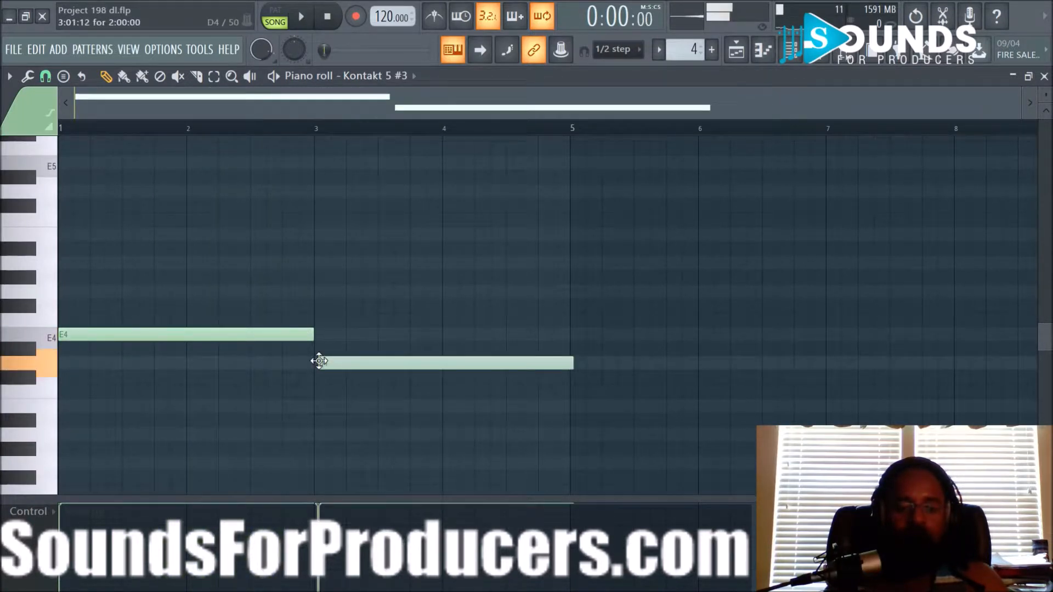
pyautogui.click(443, 405)
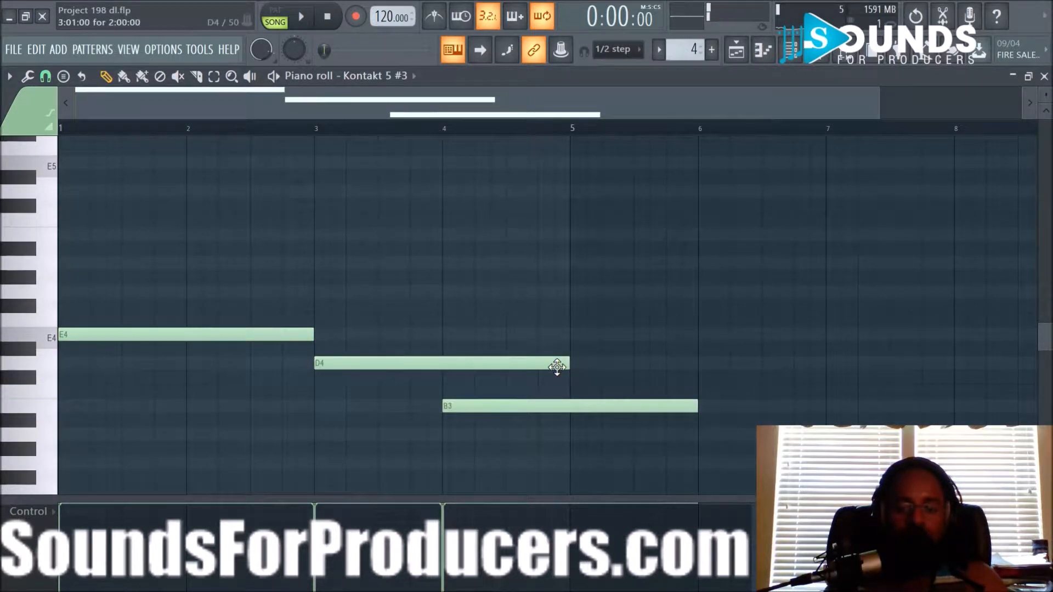
pyautogui.moveTo(565, 366); pyautogui.dragTo(434, 368)
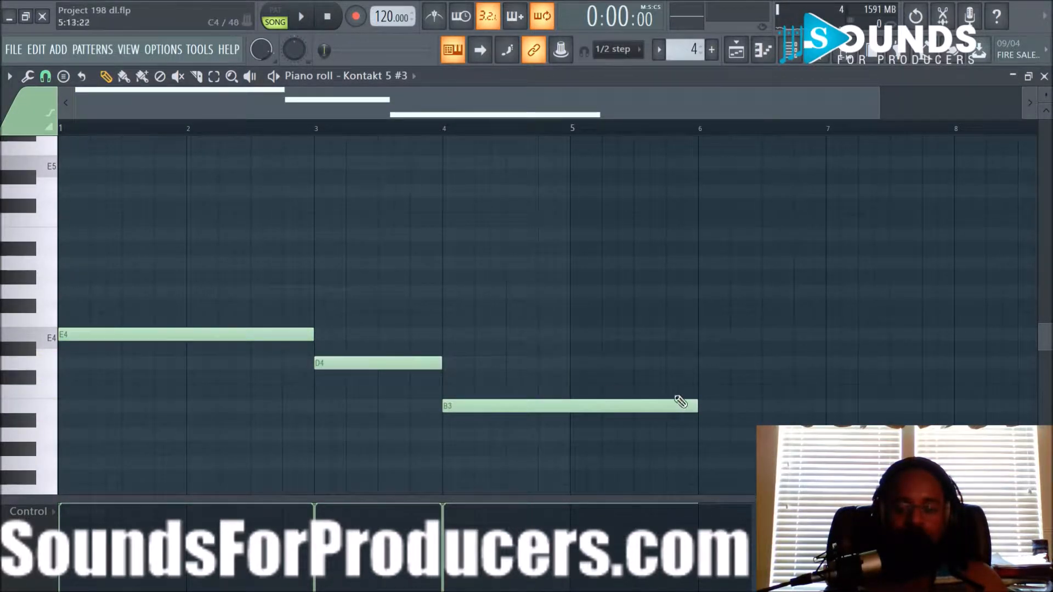
pyautogui.press('space')
pyautogui.moveTo(694, 406); pyautogui.dragTo(566, 407)
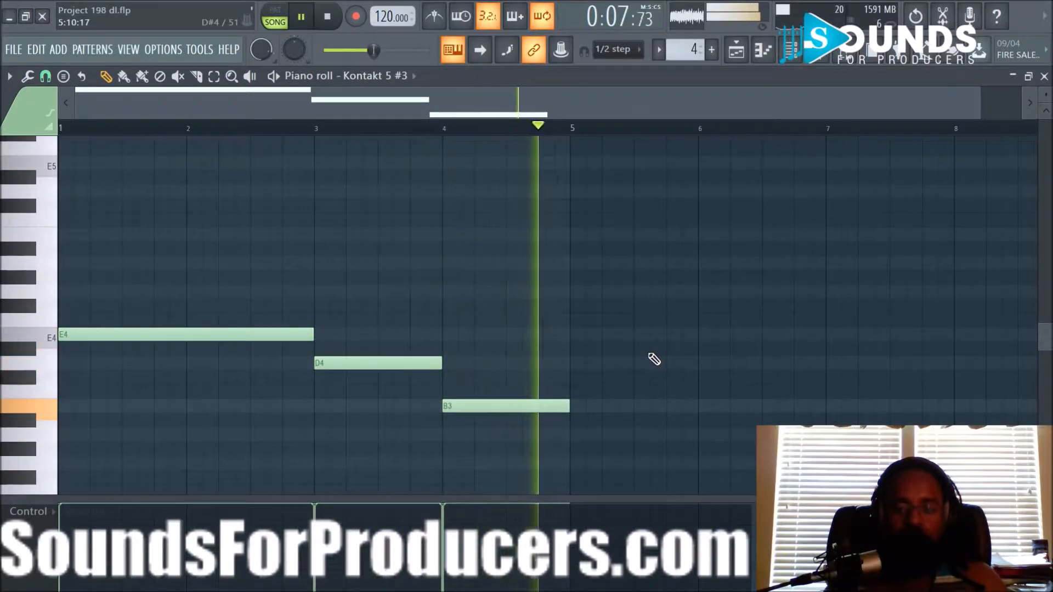
# Place a second Pattern 4 clip at bar 5 on Track 3 of the playlist
pyautogui.click(736, 49)
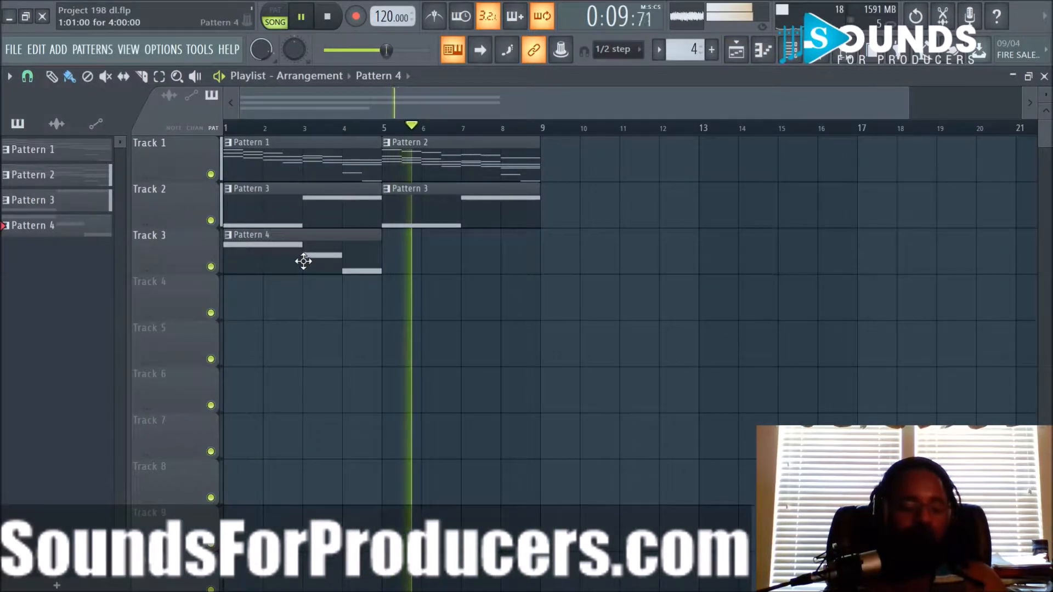
pyautogui.moveTo(302, 262); pyautogui.dragTo(446, 259)
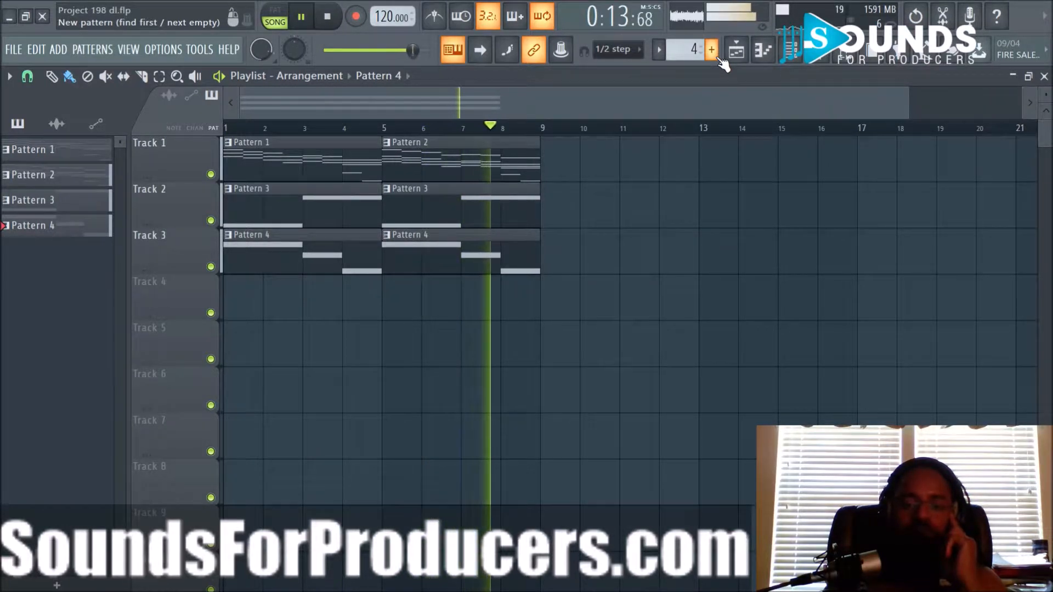
# Add a one-bar E6 note at bar 4 of Pattern 2 in the Kontakt 5 piano roll and return to the playlist
pyautogui.doubleClick(476, 157)
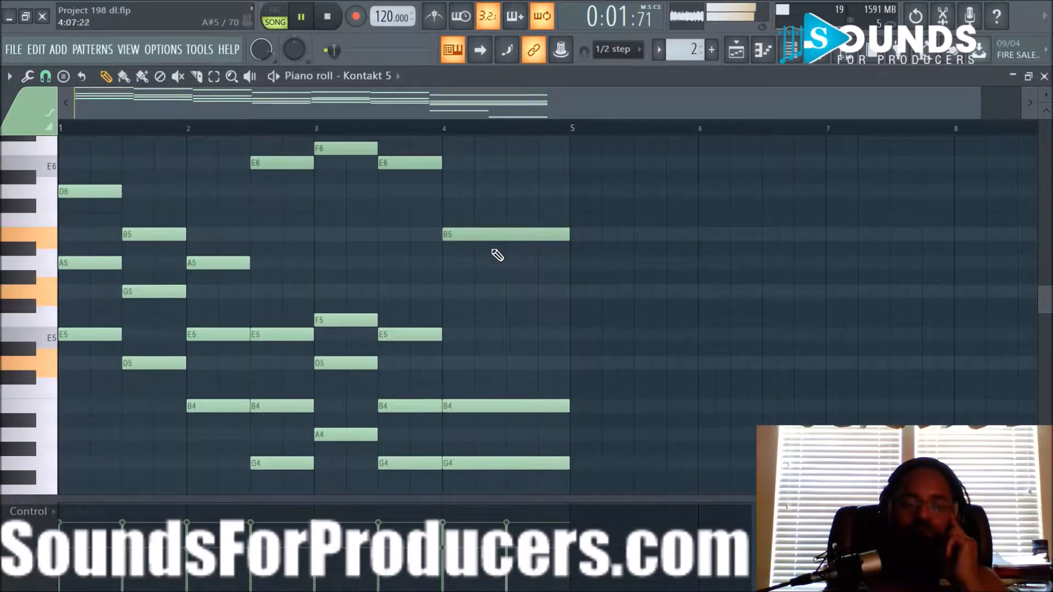
pyautogui.scroll(2, 497, 255)
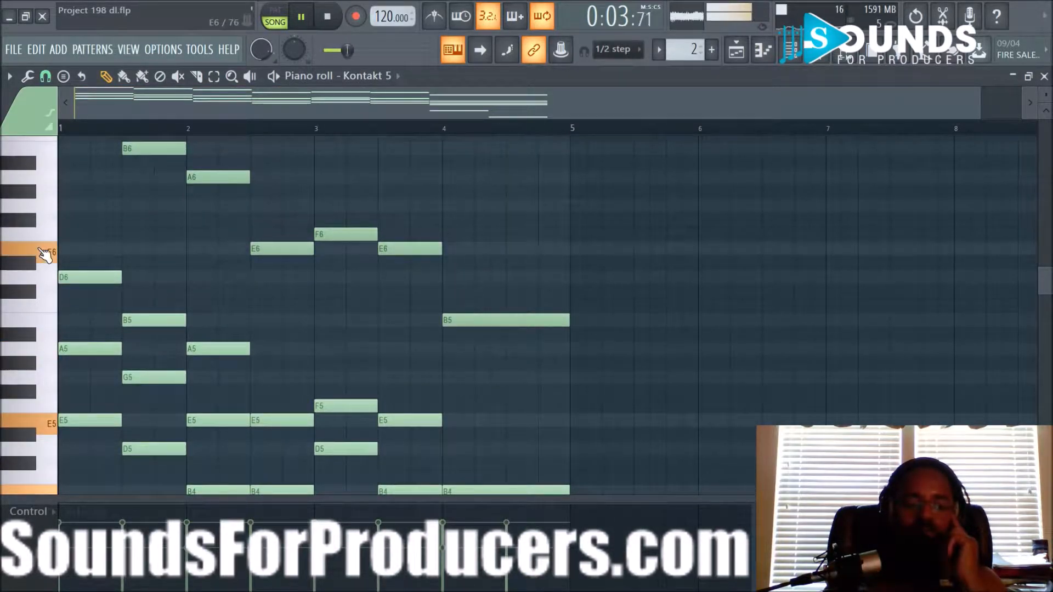
pyautogui.moveTo(482, 250)
pyautogui.mouseDown()
pyautogui.moveTo(497, 248)
pyautogui.moveTo(466, 248)
pyautogui.mouseUp()
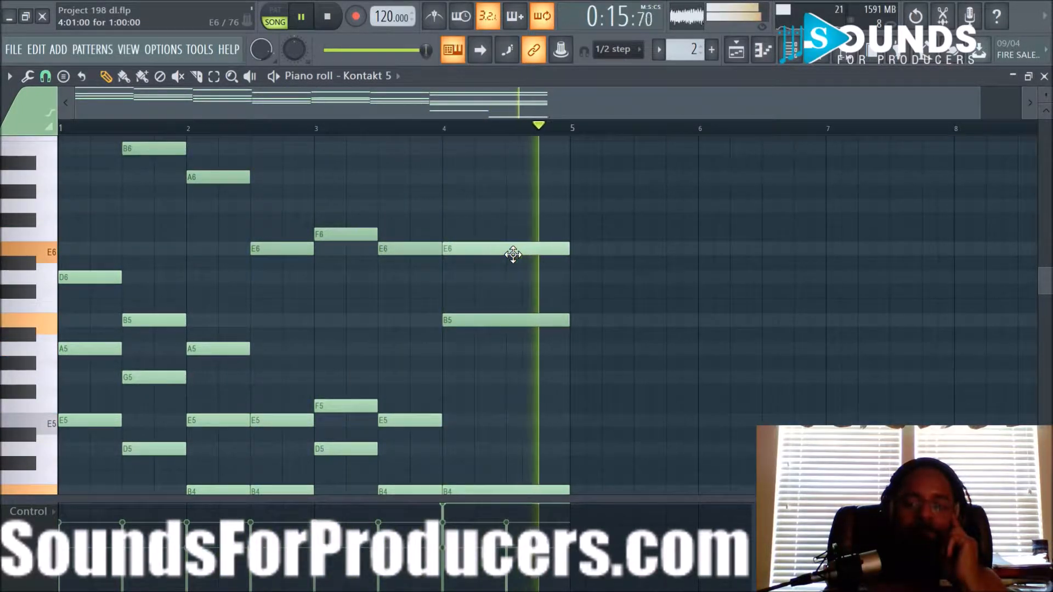
pyautogui.click(736, 51)
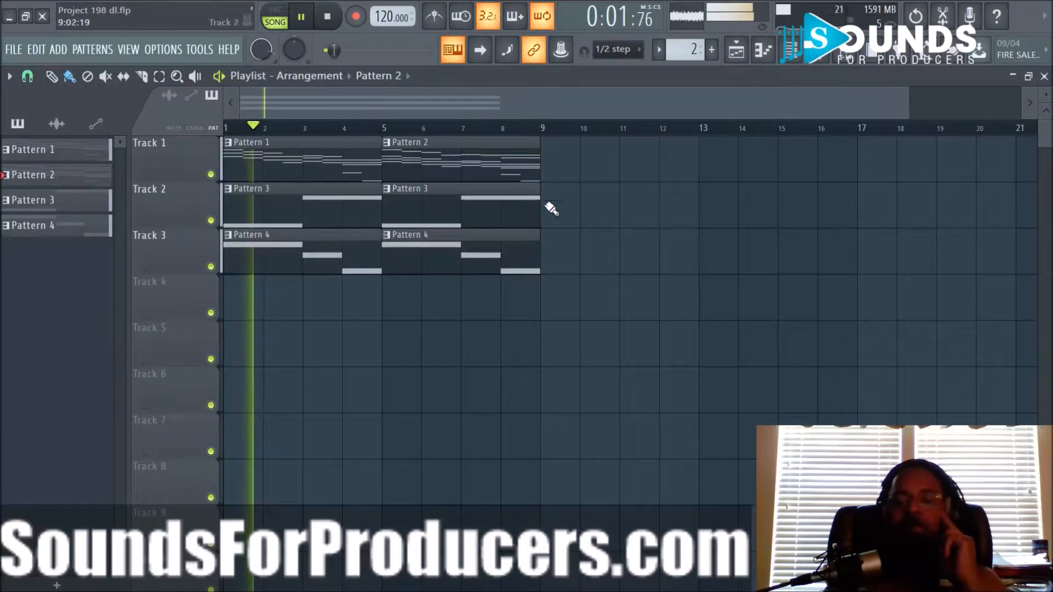
# Review Pattern 2's notes in the piano roll, listen to the arrangement in the playlist and stop playback
pyautogui.doubleClick(512, 171)
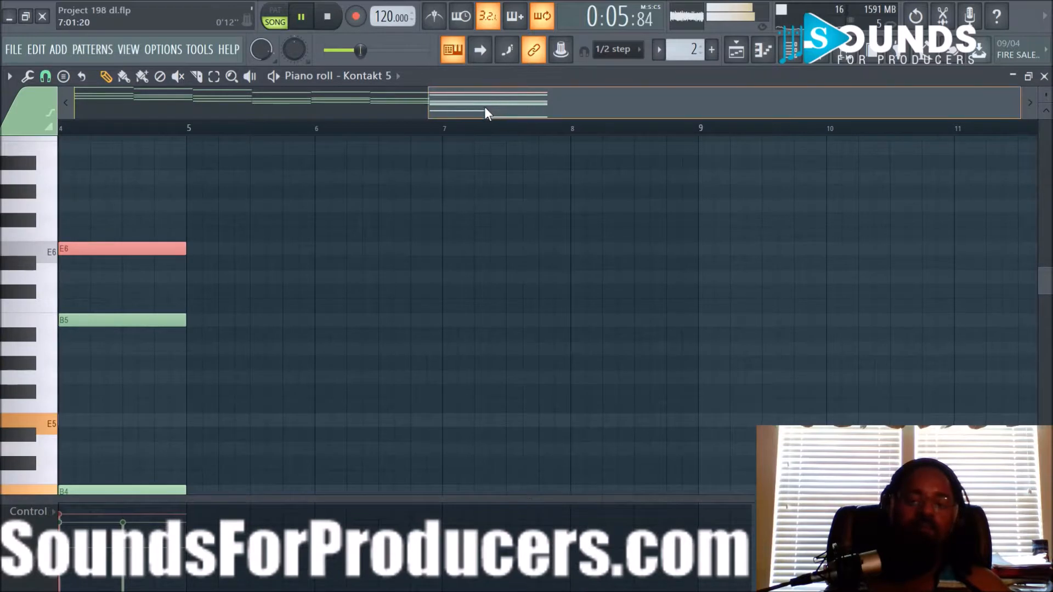
pyautogui.moveTo(489, 113); pyautogui.dragTo(255, 113)
pyautogui.click(738, 63)
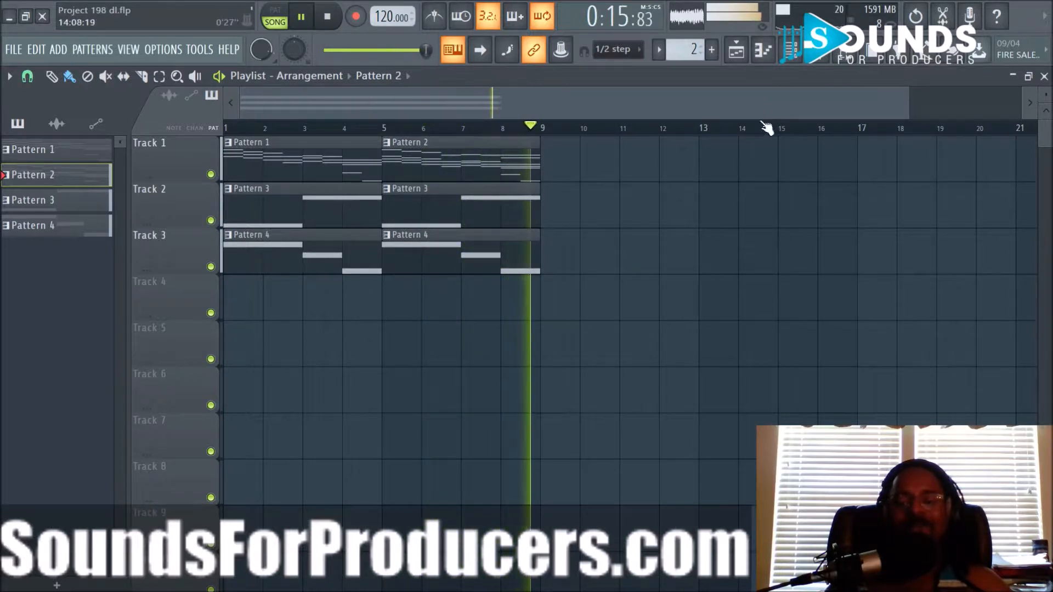
pyautogui.press('space')
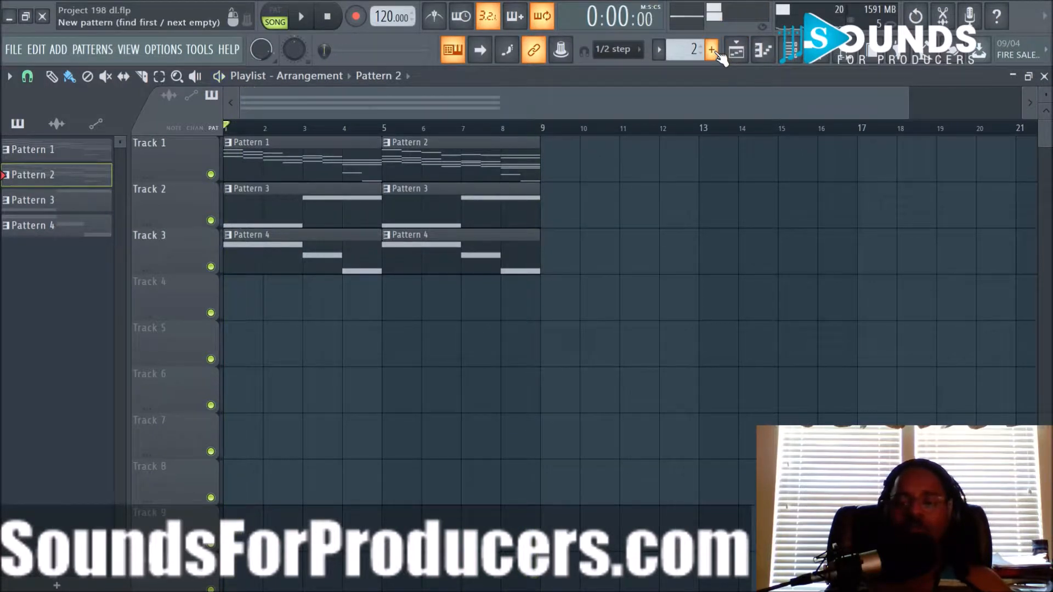
# Create Pattern 5 under its default name and place it on Track 4 as a four-bar clip starting at bar 1
pyautogui.click(713, 50)
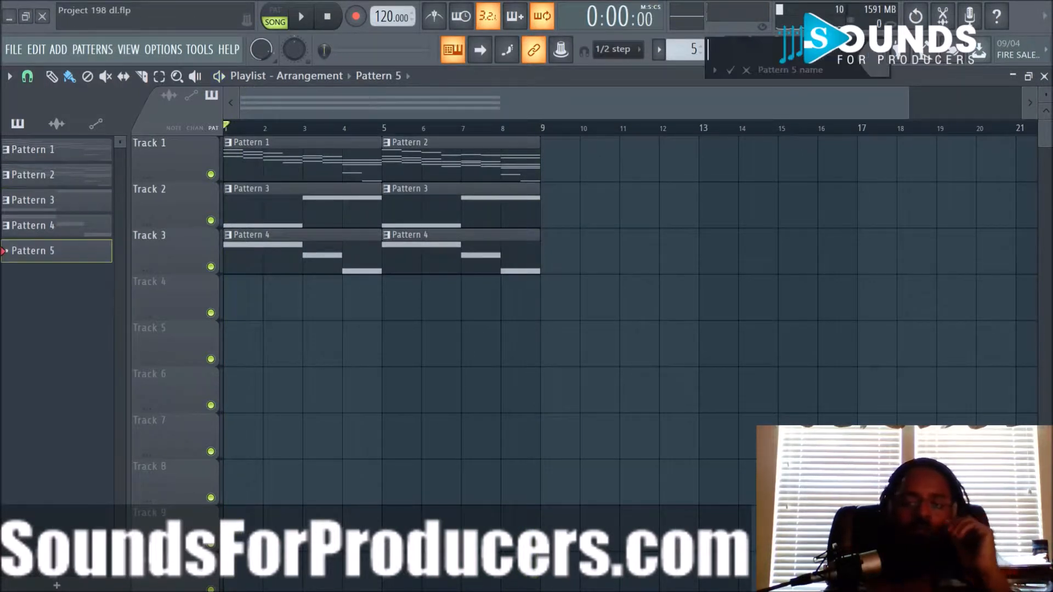
pyautogui.click(730, 70)
pyautogui.click(265, 298)
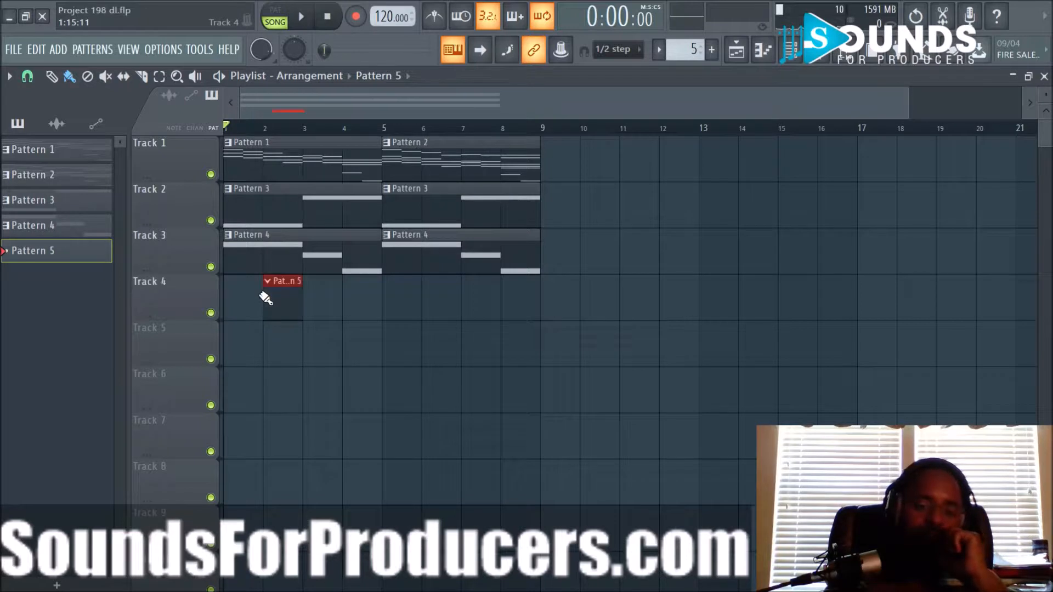
pyautogui.moveTo(275, 297); pyautogui.dragTo(386, 314)
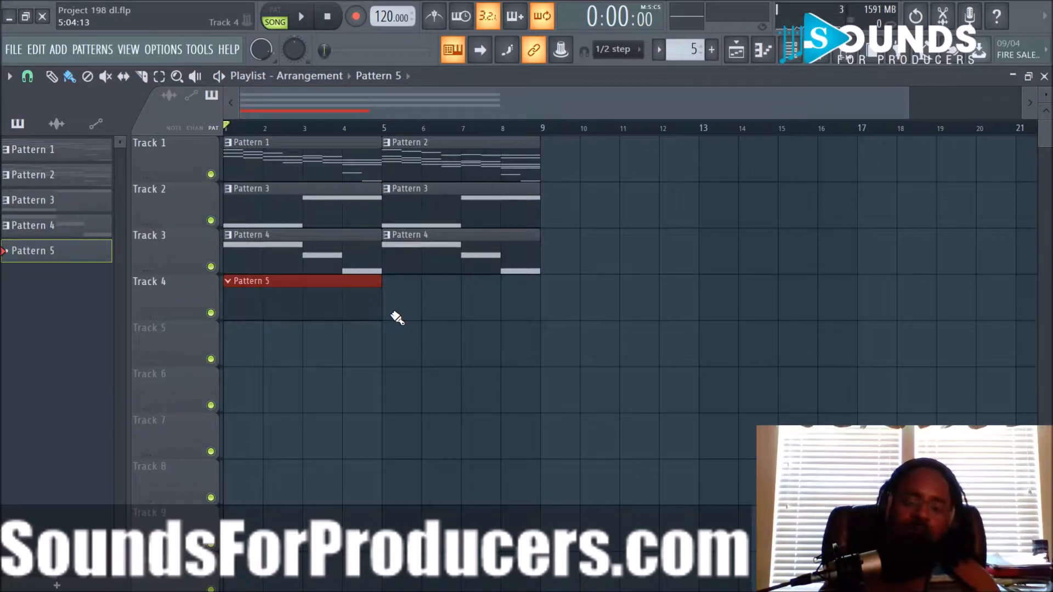
# Add a new Kontakt 5 channel and load the EXHALE - (Legacy).nki instrument into it
pyautogui.click(790, 52)
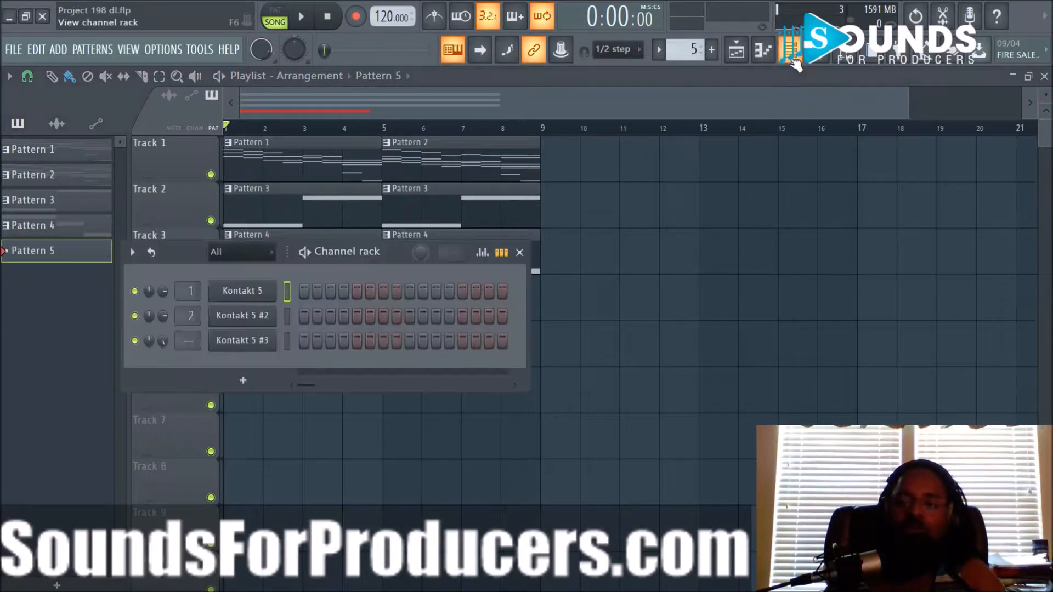
pyautogui.click(267, 382)
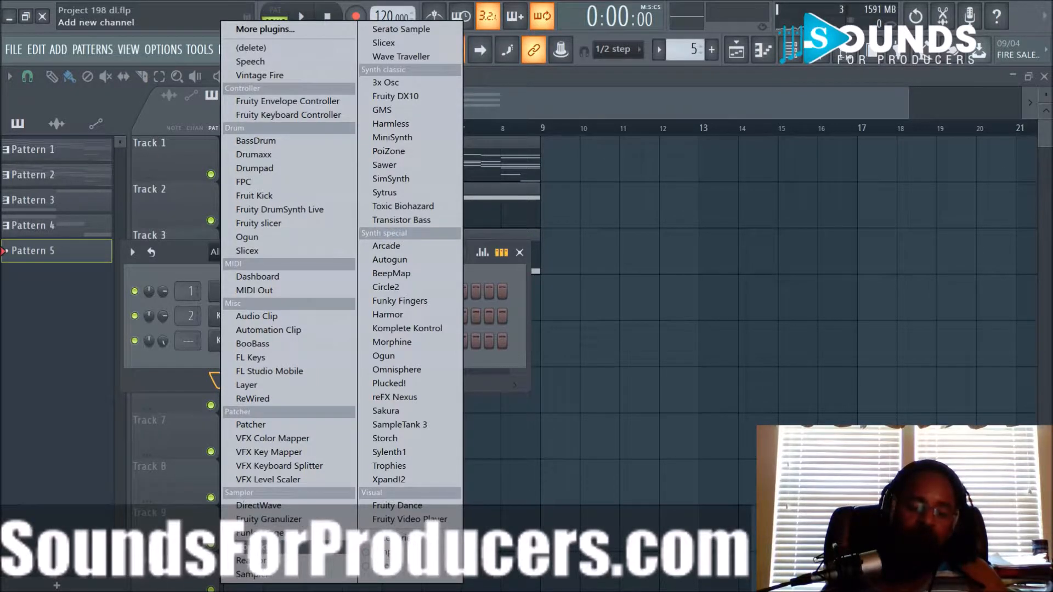
pyautogui.click(264, 547)
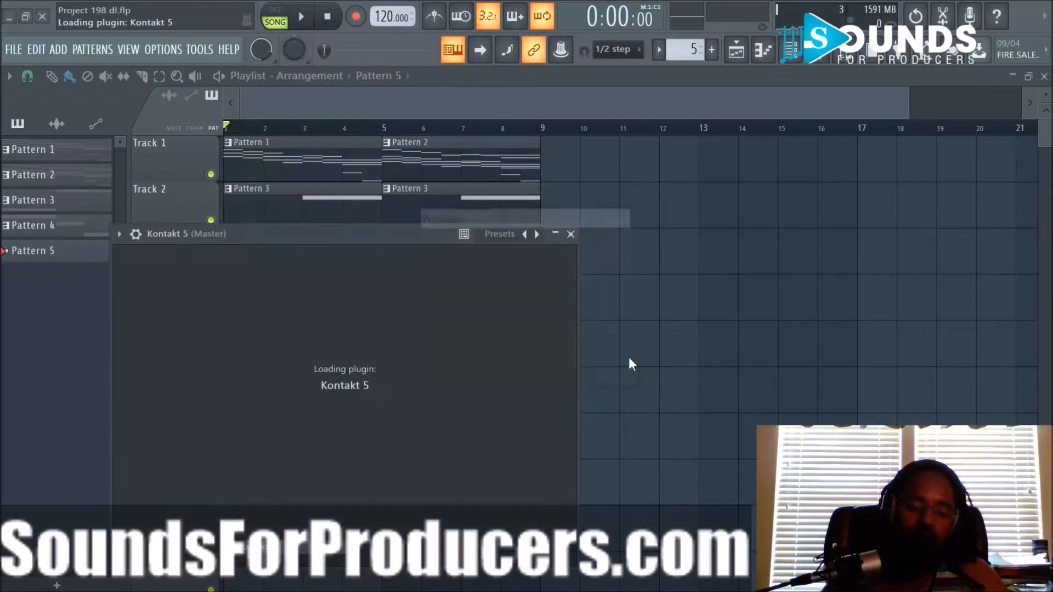
pyautogui.moveTo(392, 254); pyautogui.dragTo(484, 443)
pyautogui.click(308, 316)
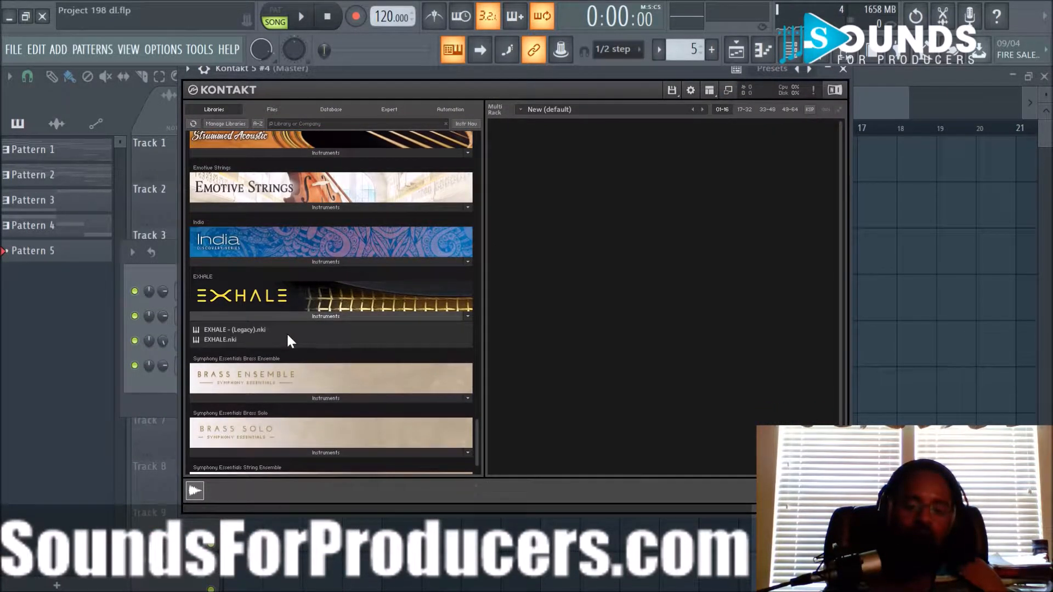
pyautogui.doubleClick(242, 329)
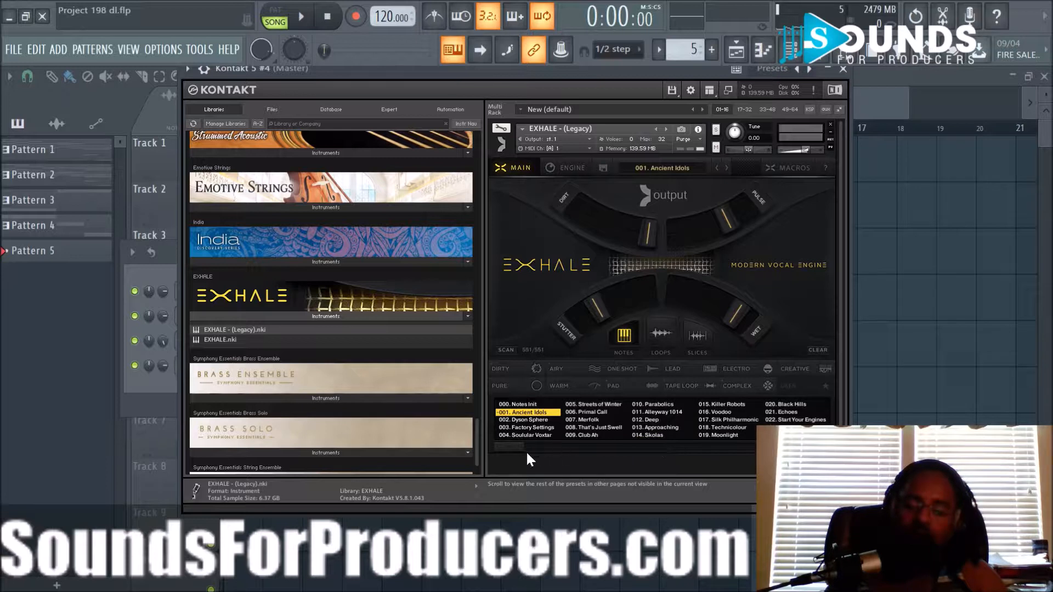
# Audition the EXHALE presets 177. Vacuum Cleaner and 181. So 80s against the playing song
pyautogui.moveTo(512, 446); pyautogui.dragTo(602, 448)
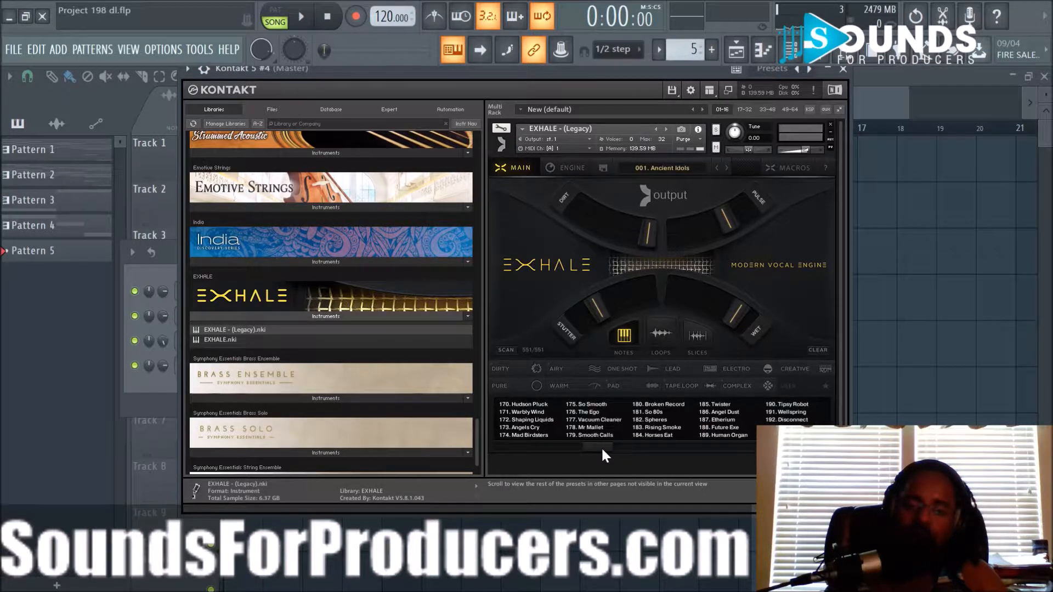
pyautogui.click(599, 418)
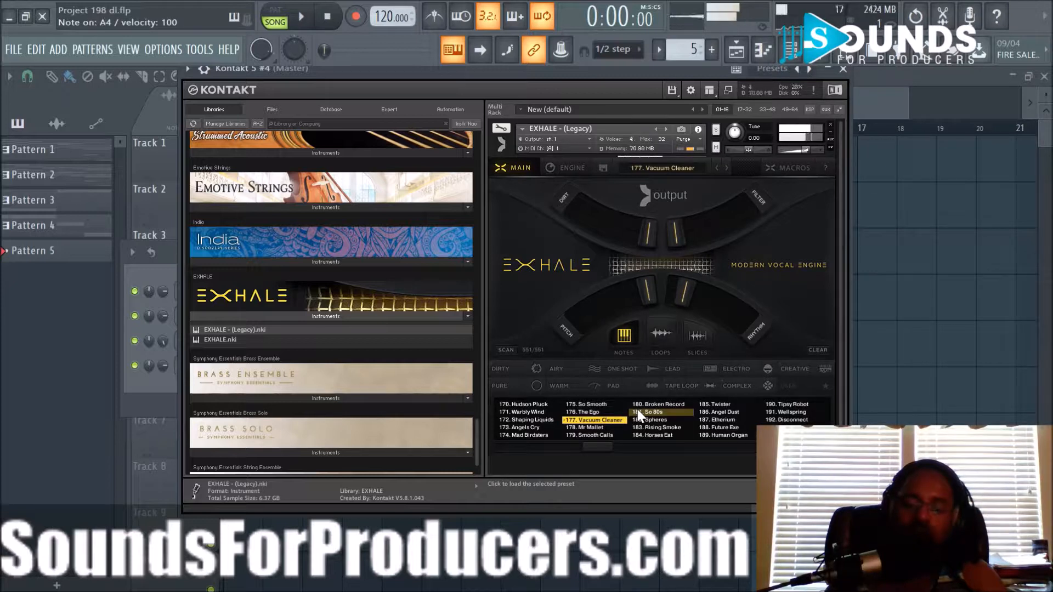
pyautogui.press('space')
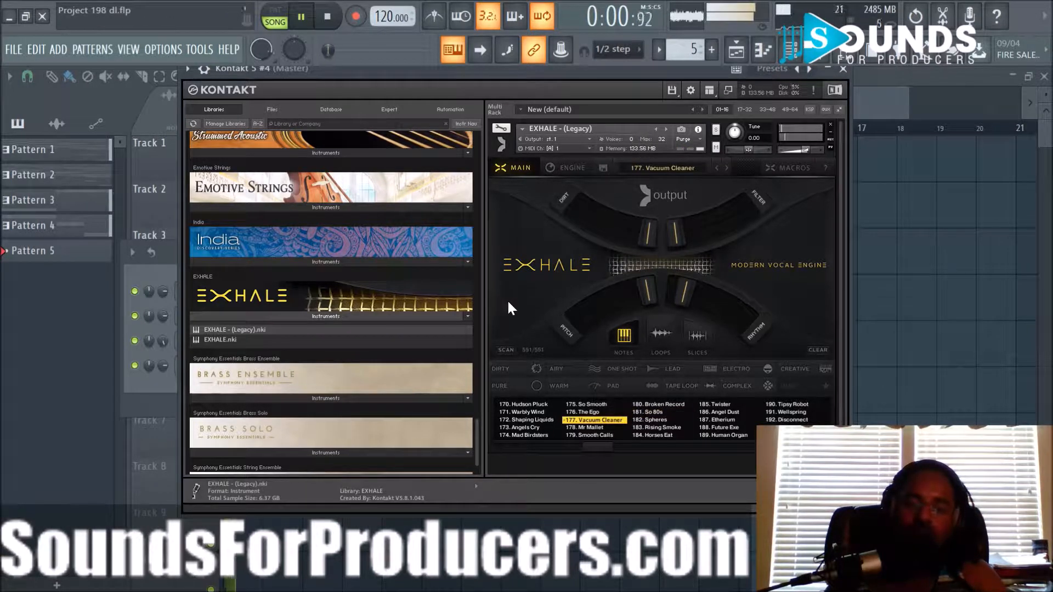
pyautogui.click(682, 414)
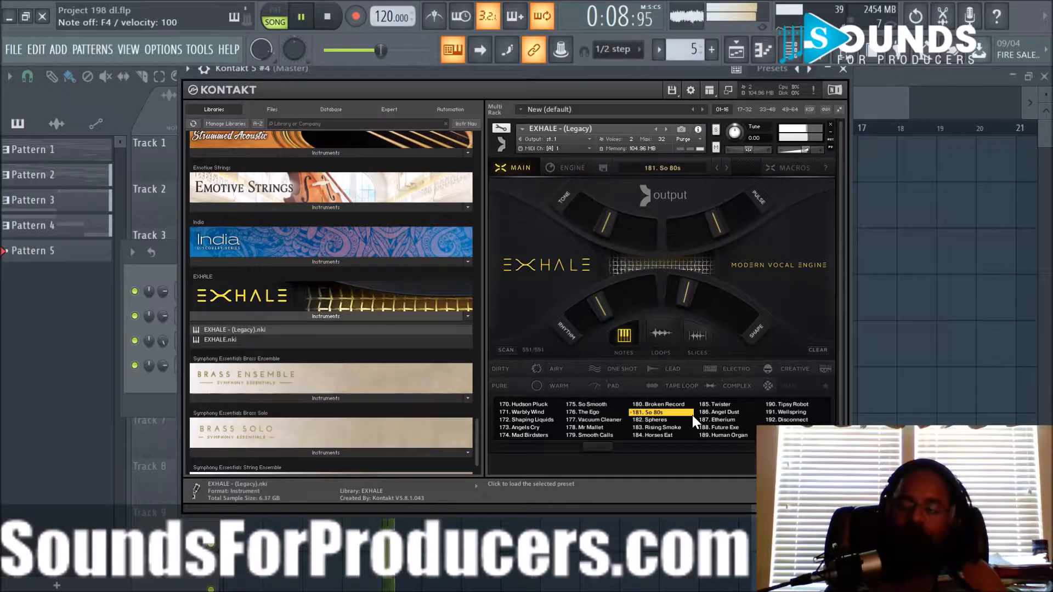
# Stop playback, adjust the Kontakt 5 #4 channel volume in the channel rack, hide the rack and replay the song
pyautogui.rightClick(939, 273)
pyautogui.press('space')
pyautogui.click(790, 49)
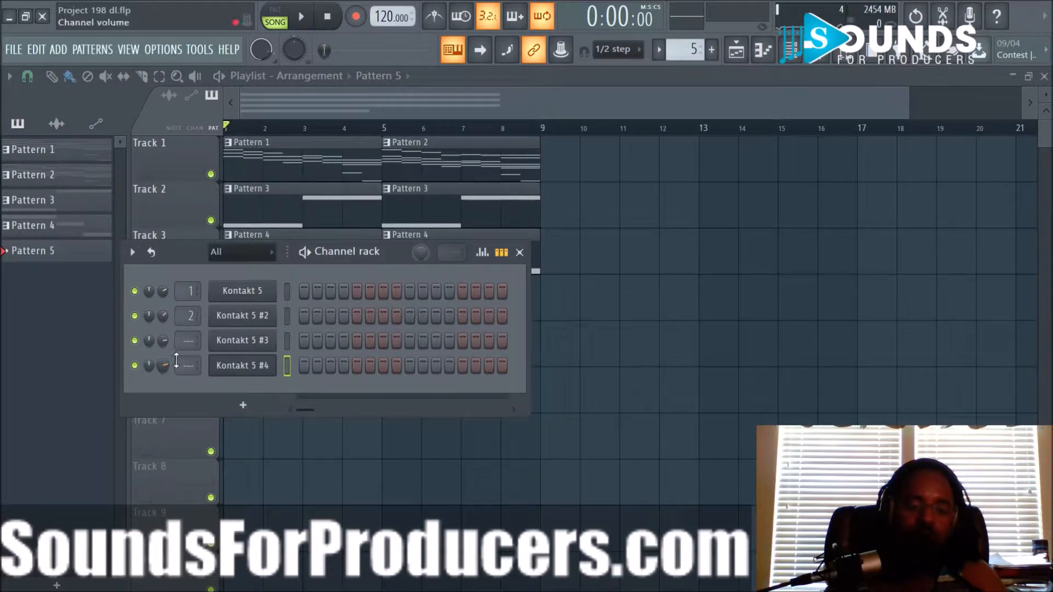
pyautogui.press('F6')
pyautogui.press('space')
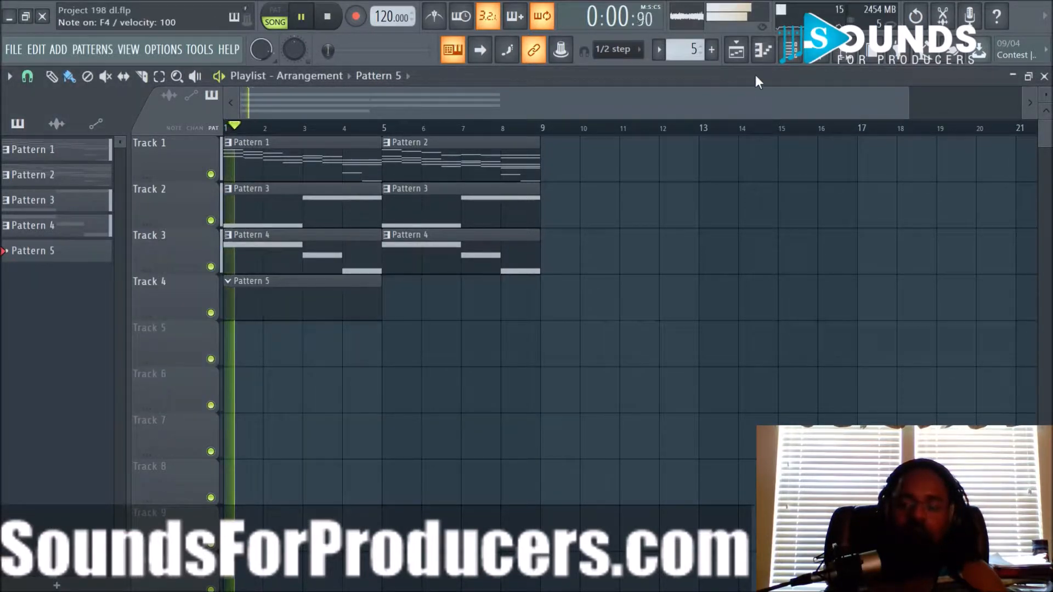
# Reopen the Kontakt 5 #4 instrument and audition the EXHALE presets 182. Spheres and 183. Rising Smoke
pyautogui.click(789, 50)
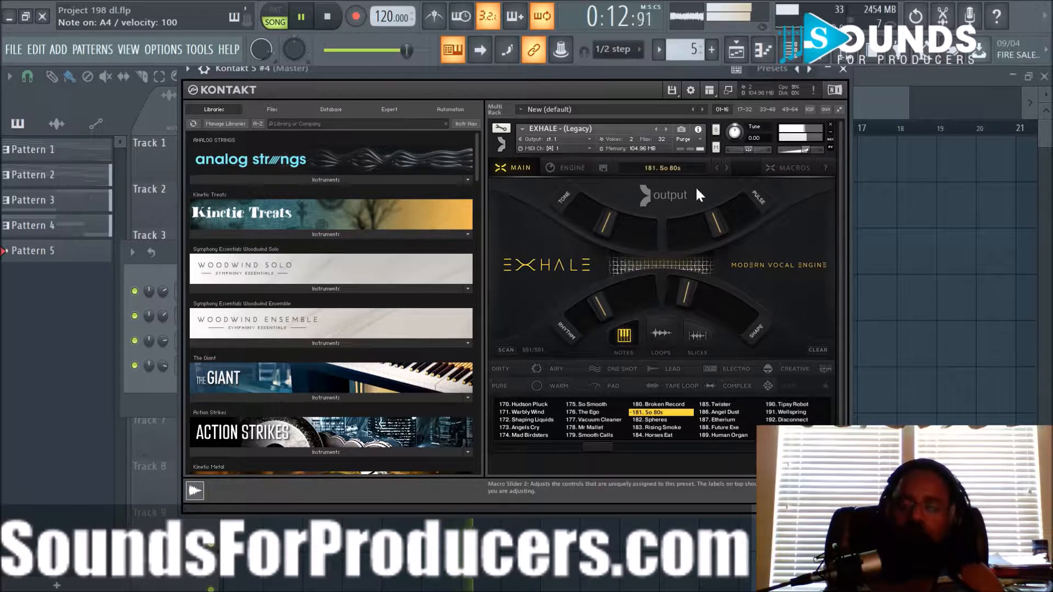
pyautogui.click(728, 168)
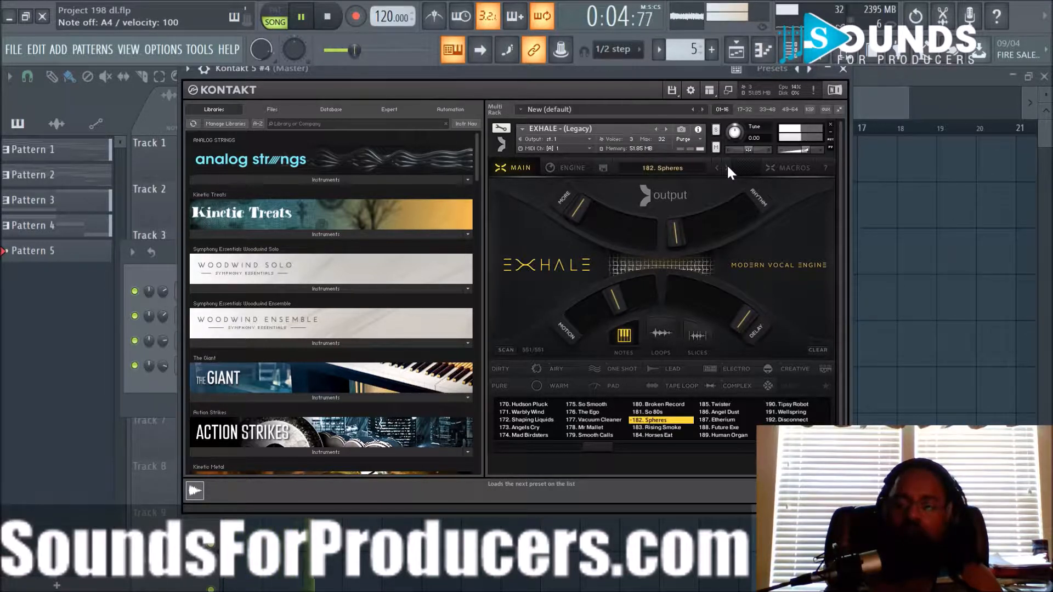
pyautogui.click(729, 168)
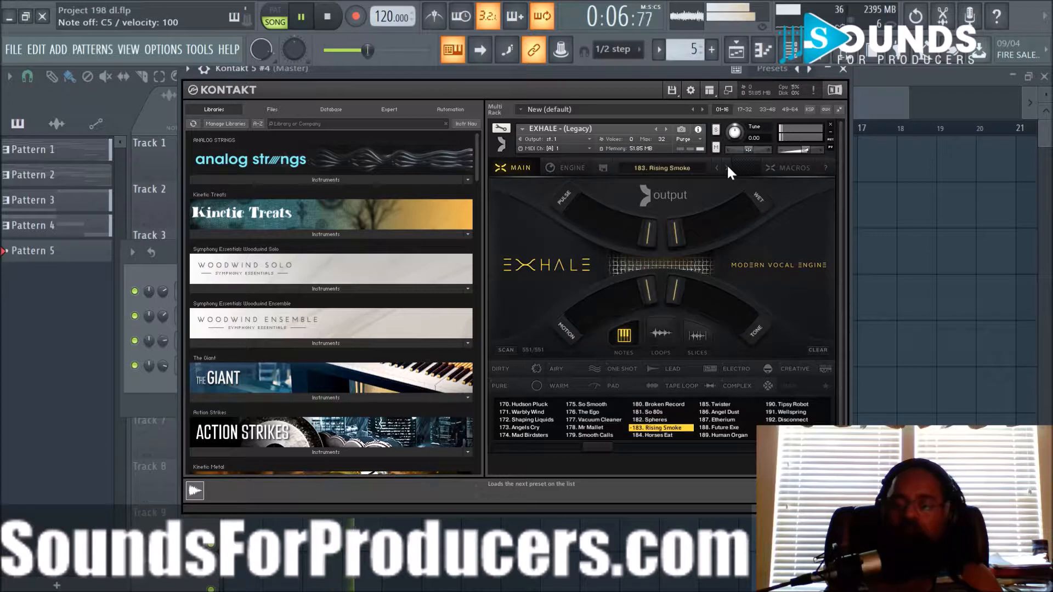
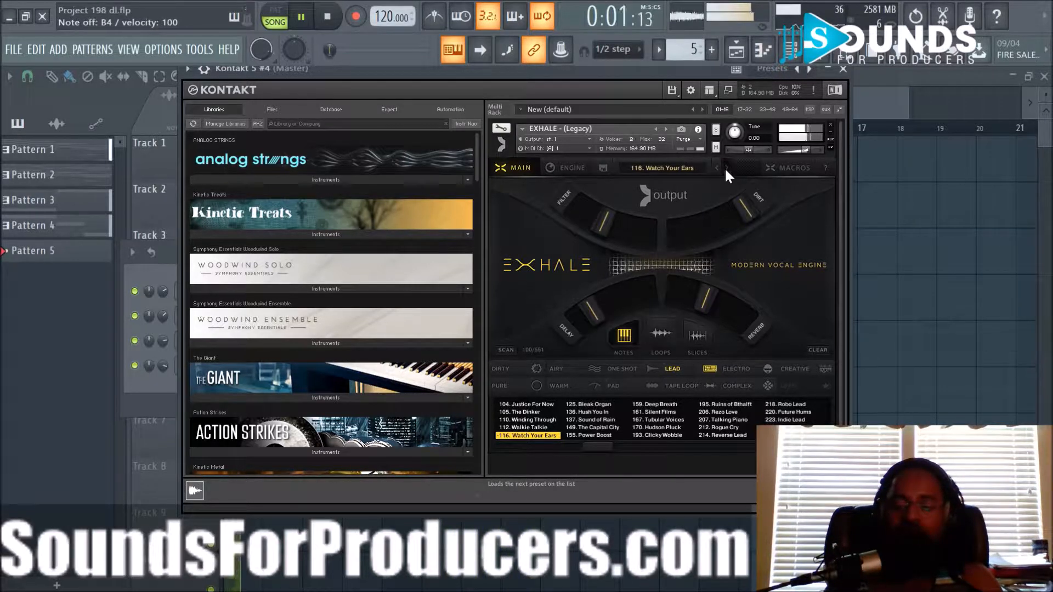
# Audition the EXHALE presets from 125. Bleak Organ through 167. Tubular Voices against the playing song
pyautogui.click(727, 168)
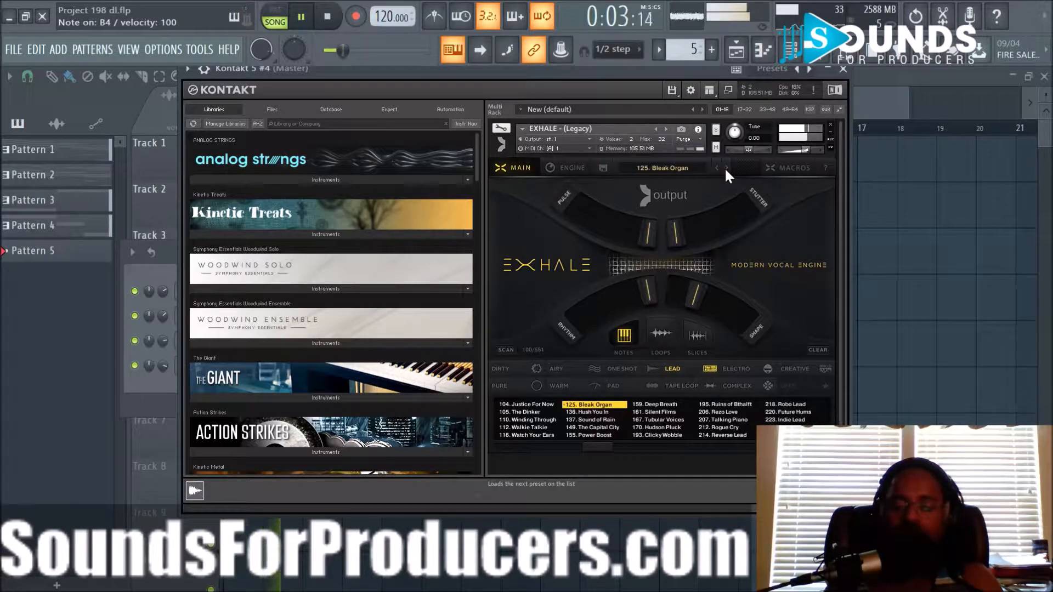
pyautogui.click(726, 168)
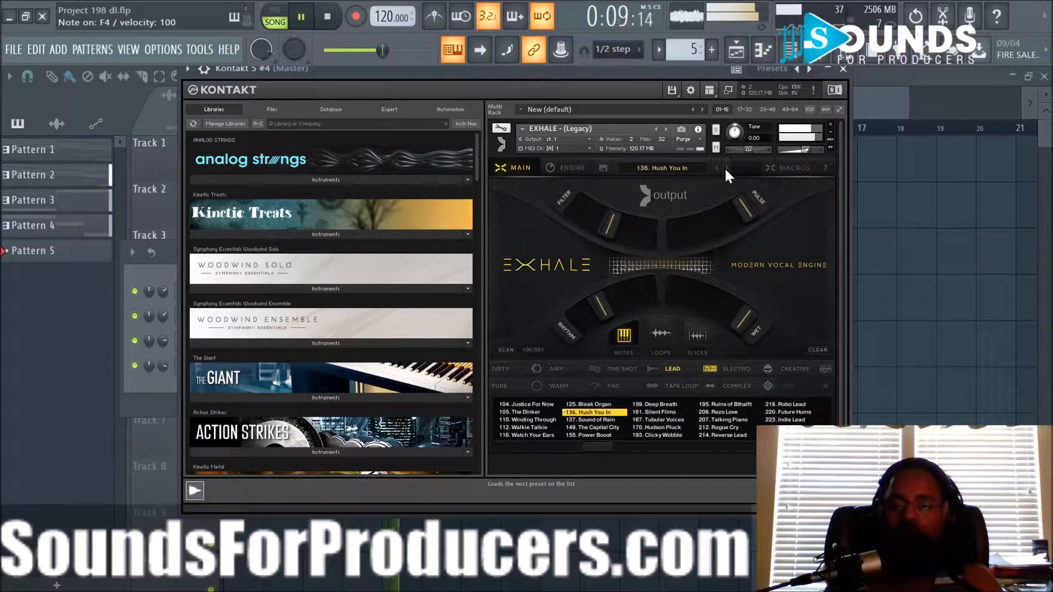
pyautogui.click(726, 167)
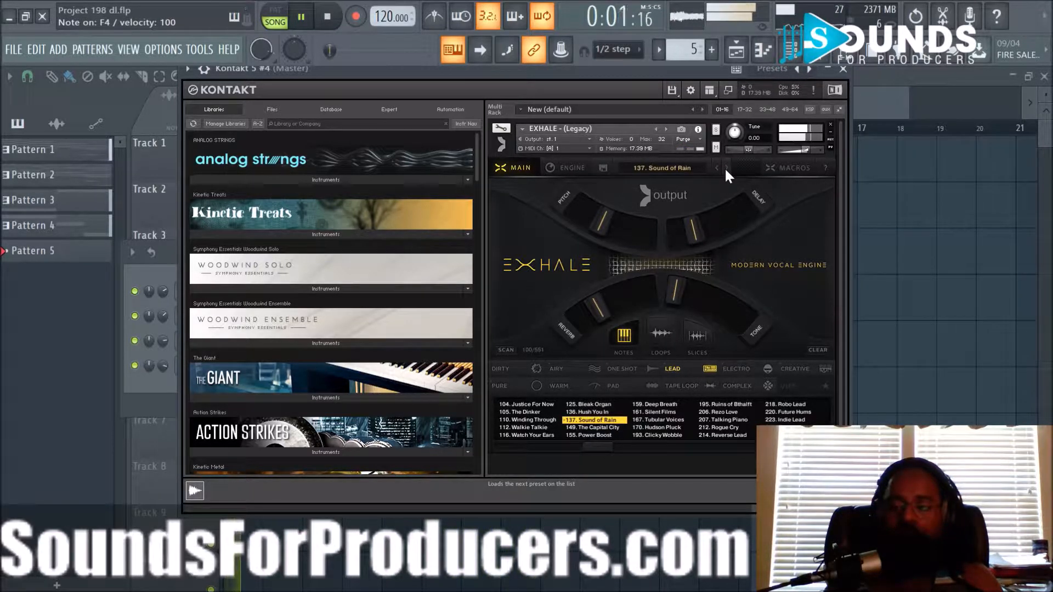
pyautogui.click(727, 168)
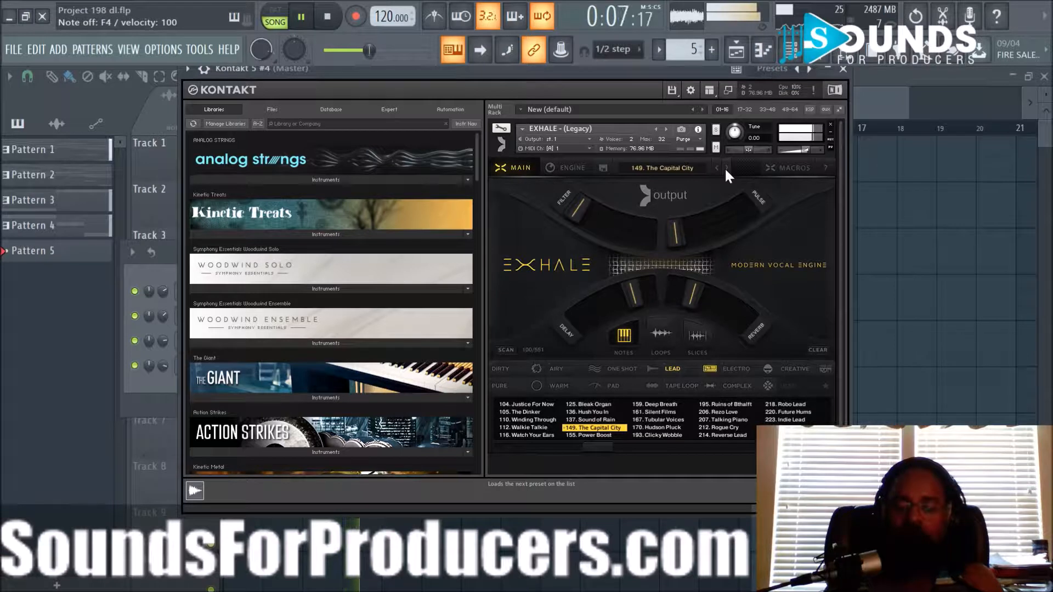
pyautogui.click(726, 168)
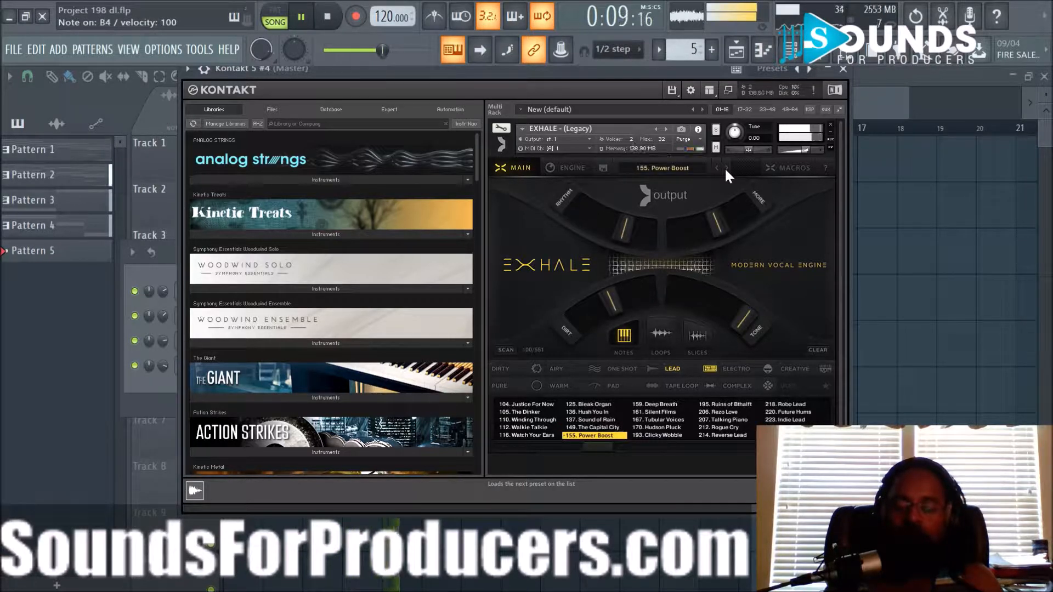
pyautogui.click(726, 168)
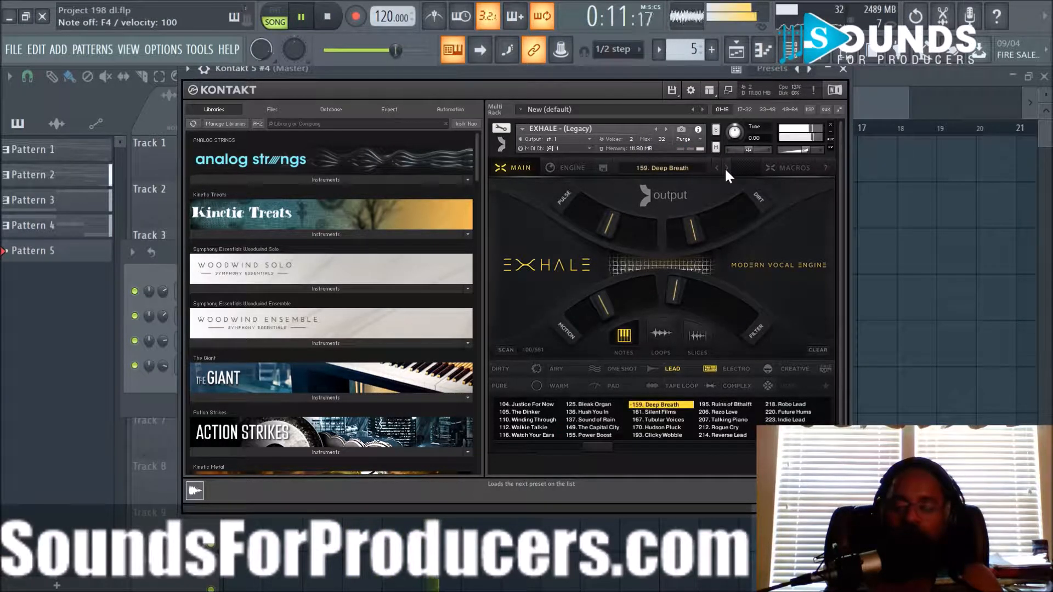
pyautogui.click(726, 167)
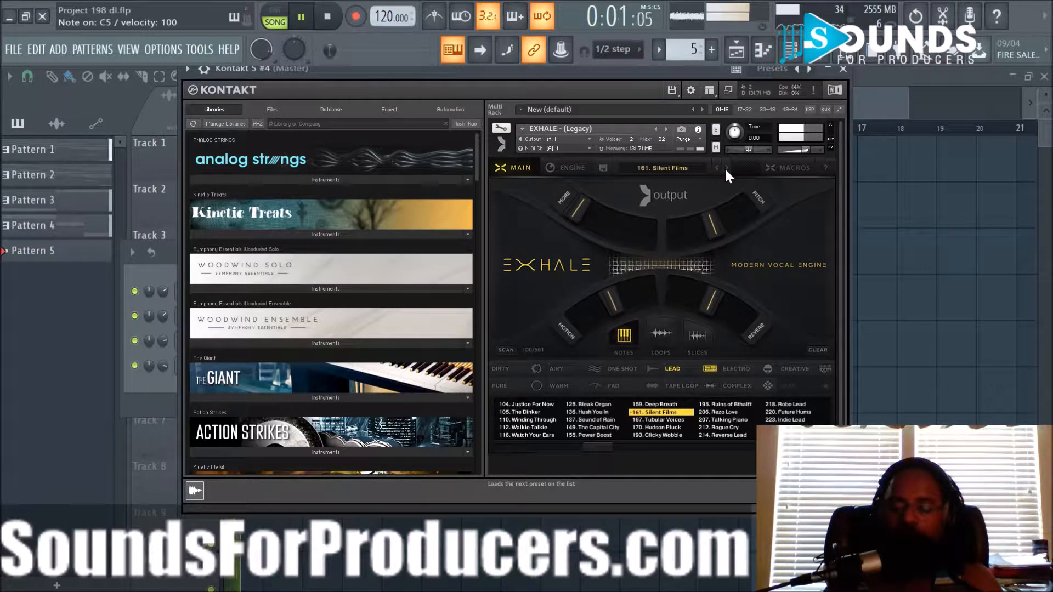
pyautogui.click(726, 168)
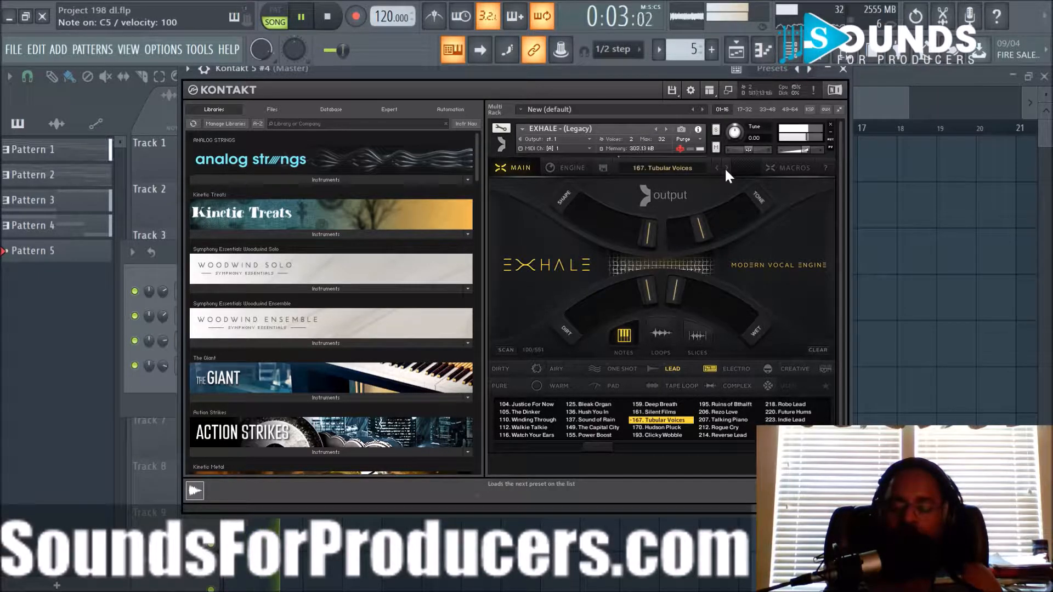
# Audition the EXHALE presets from IND 20. Us Forever onward and settle on IND 28. Callback
pyautogui.click(825, 447)
pyautogui.scroll(-5, 600, 419)
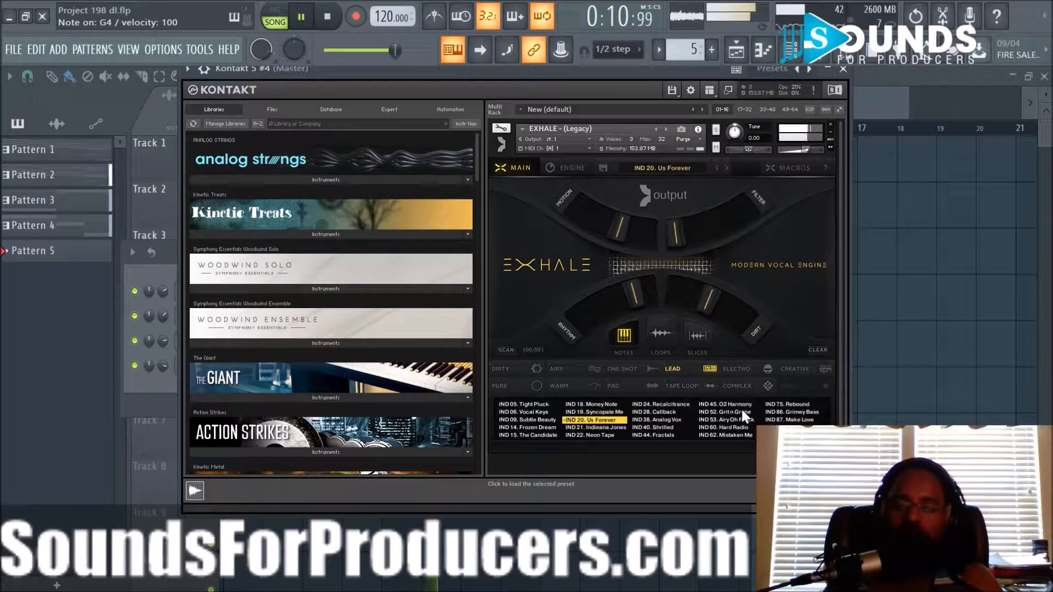
pyautogui.click(725, 166)
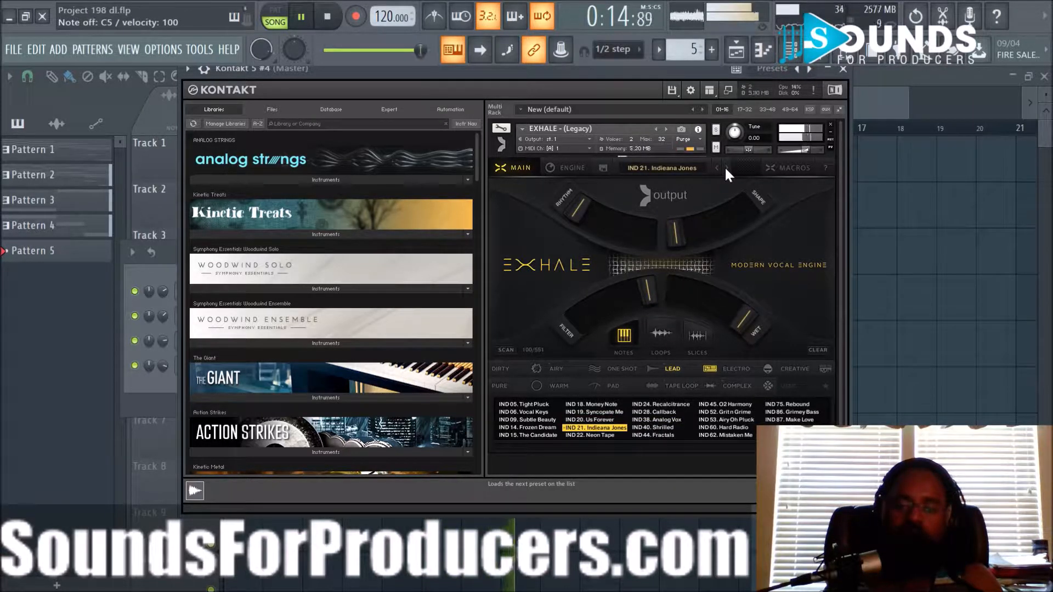
pyautogui.click(725, 166)
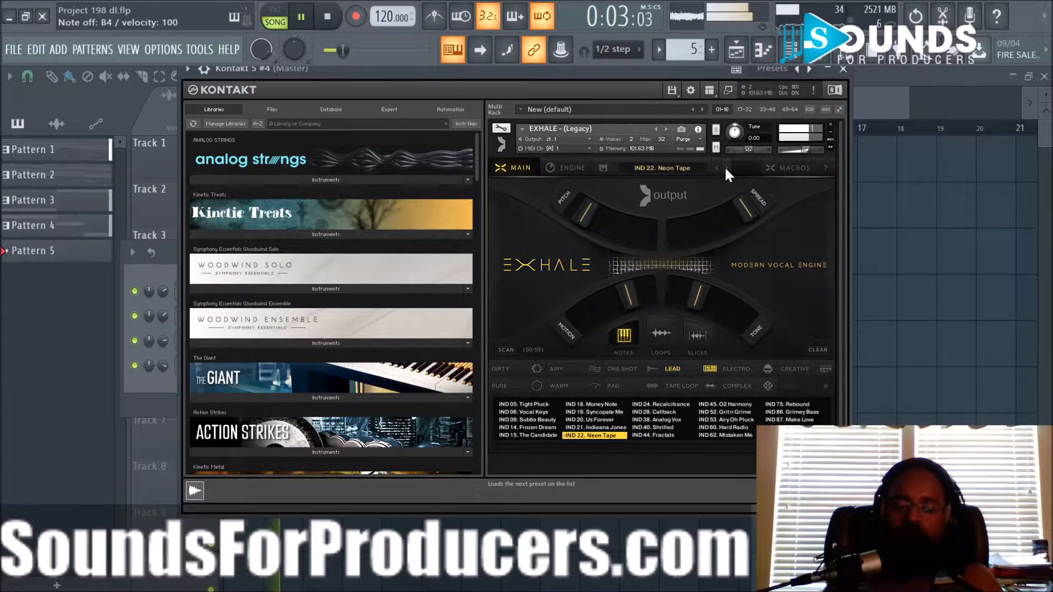
pyautogui.click(726, 166)
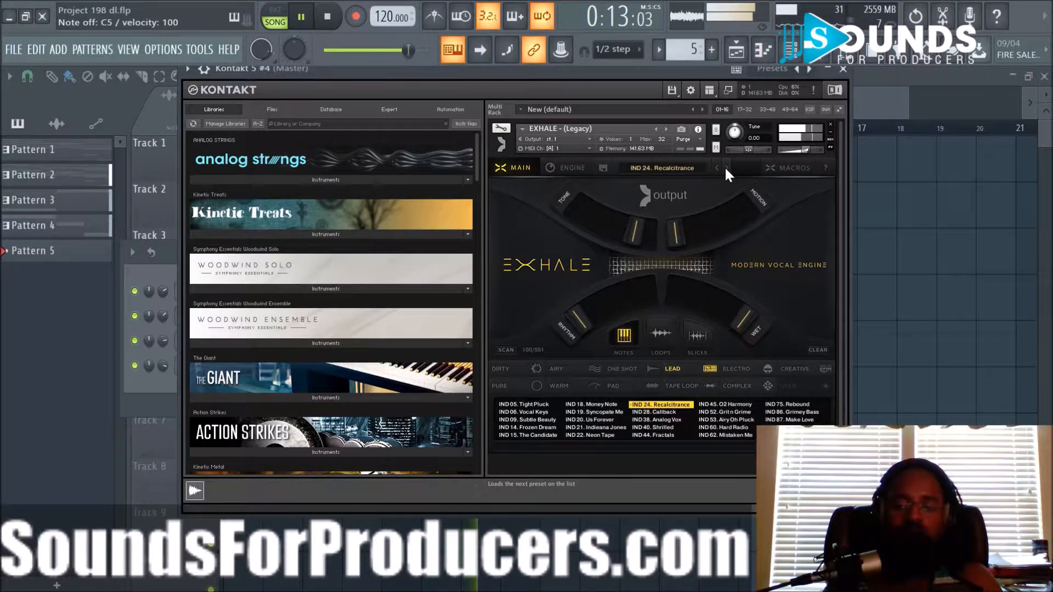
pyautogui.click(725, 166)
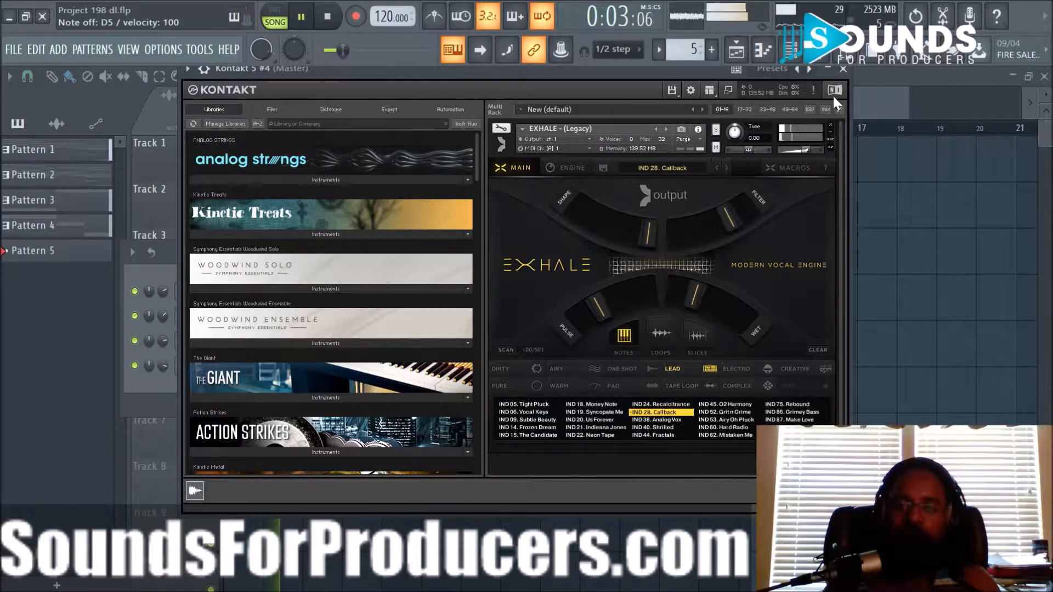
# Close the Kontakt 5 #4 instrument, open its piano roll for Pattern 5, preview the D6 key and stop playback
pyautogui.click(844, 71)
pyautogui.rightClick(272, 366)
pyautogui.click(307, 362)
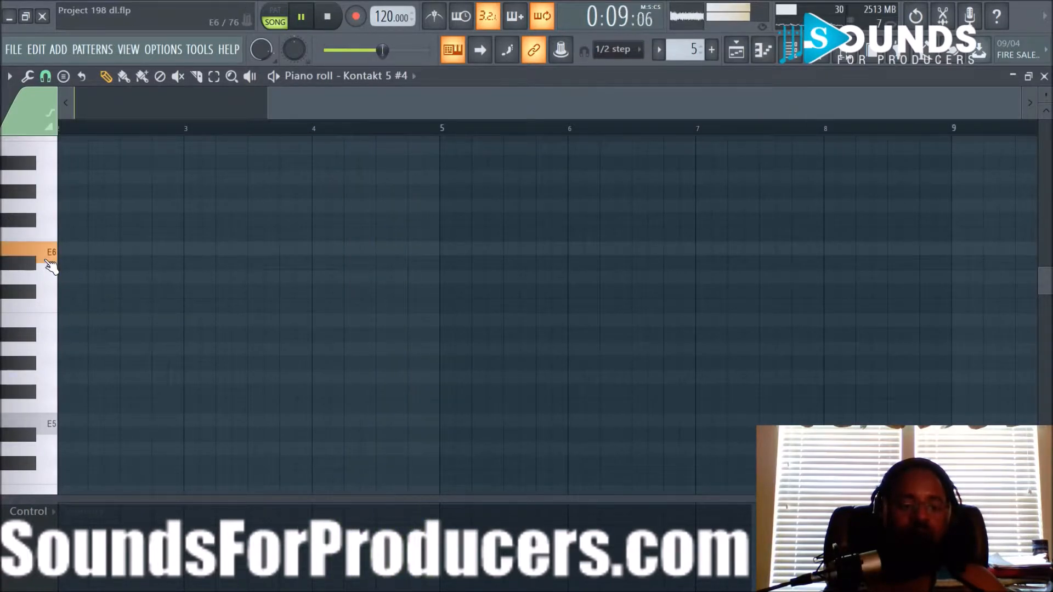
pyautogui.click(50, 285)
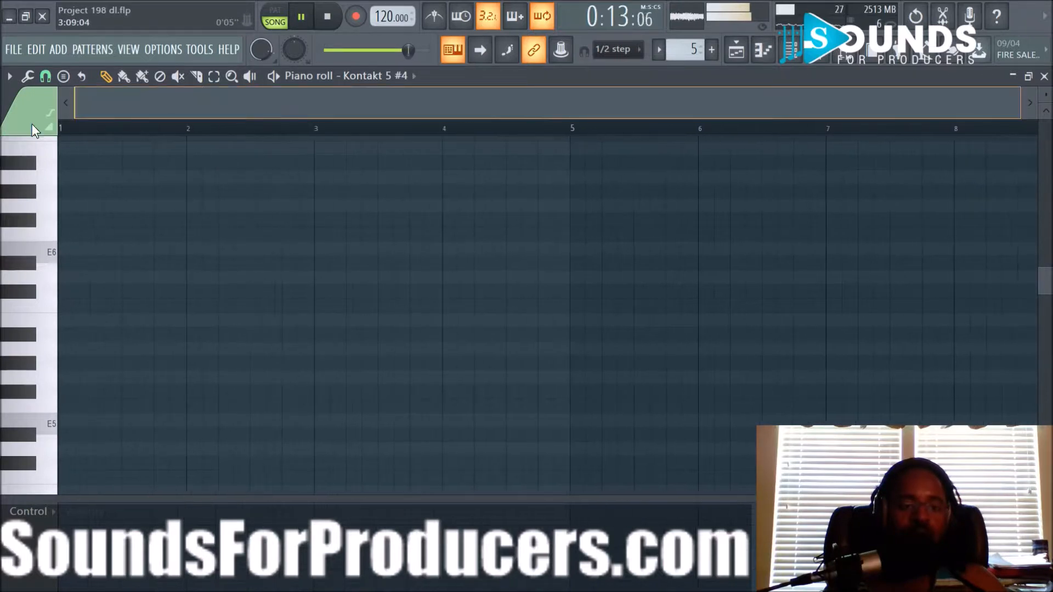
pyautogui.press('space')
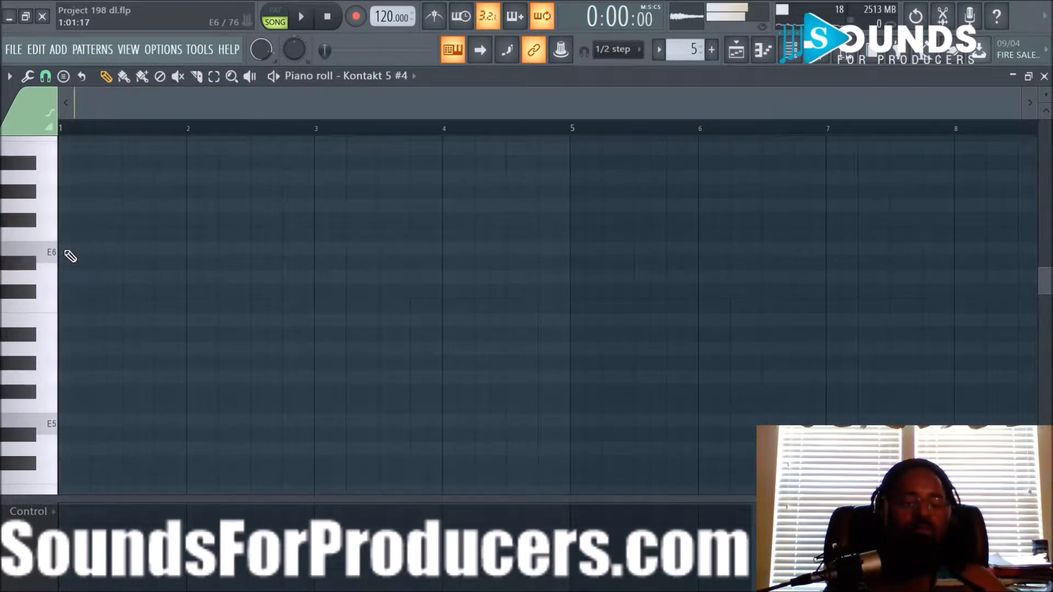
# Write one-bar vocal notes E6, D6, B5 and C6 in bars 1 to 4 and play them back with the song
pyautogui.click(66, 251)
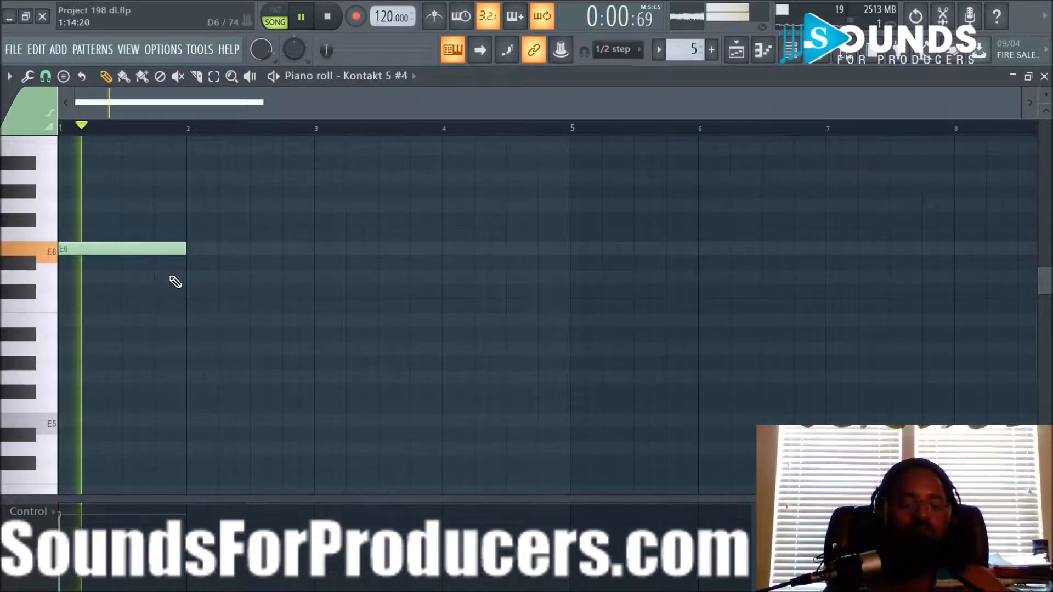
pyautogui.click(212, 276)
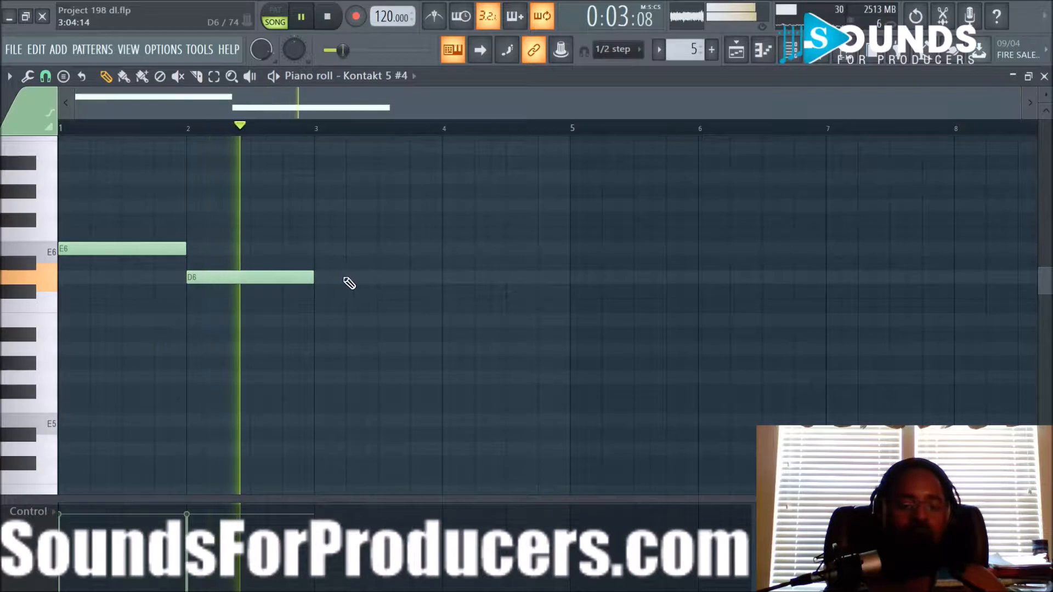
pyautogui.press('space')
pyautogui.click(316, 320)
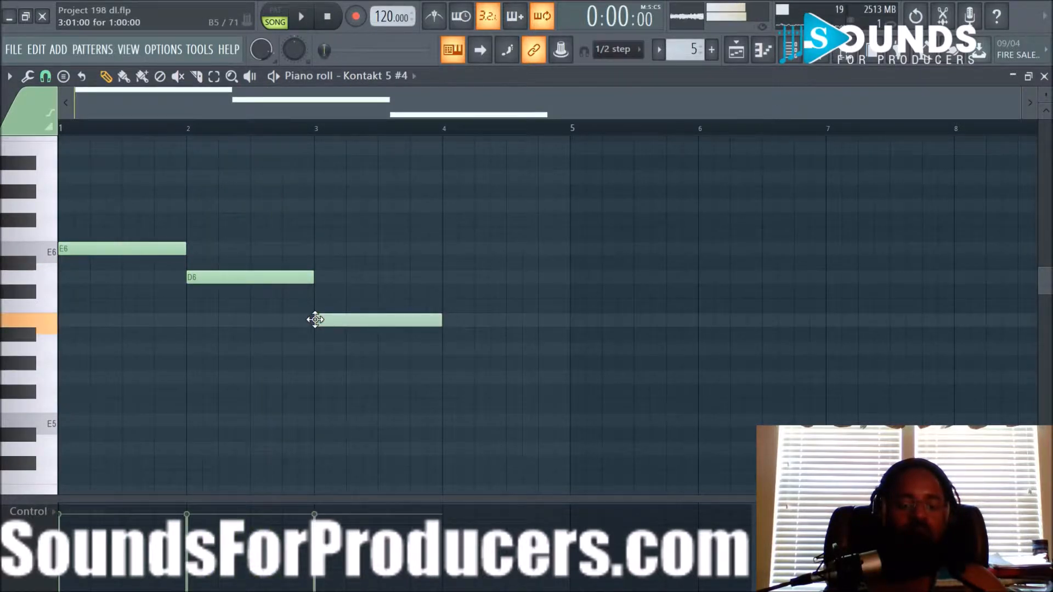
pyautogui.click(442, 308)
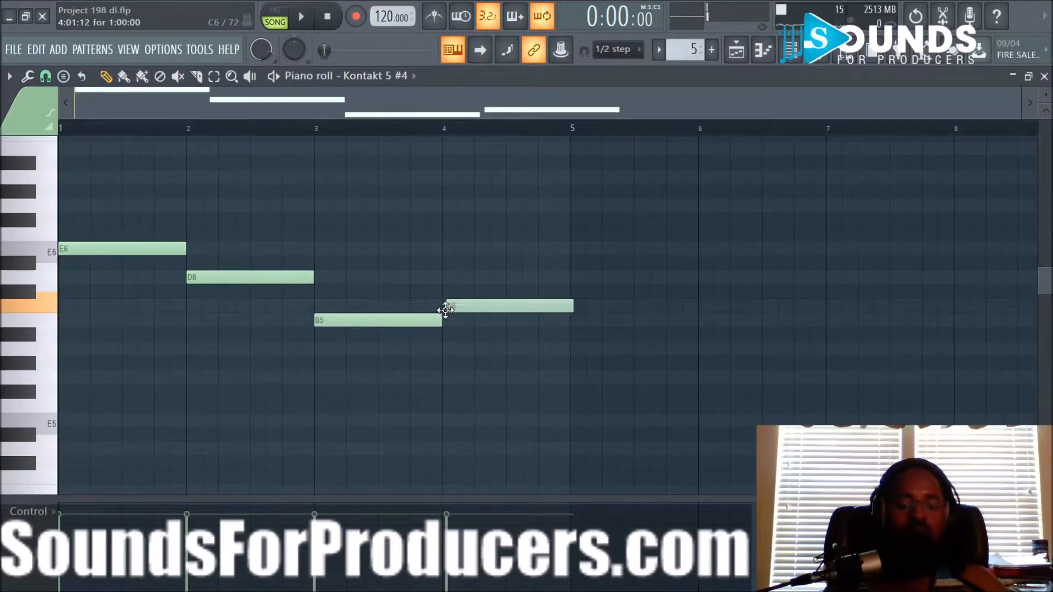
pyautogui.press('space')
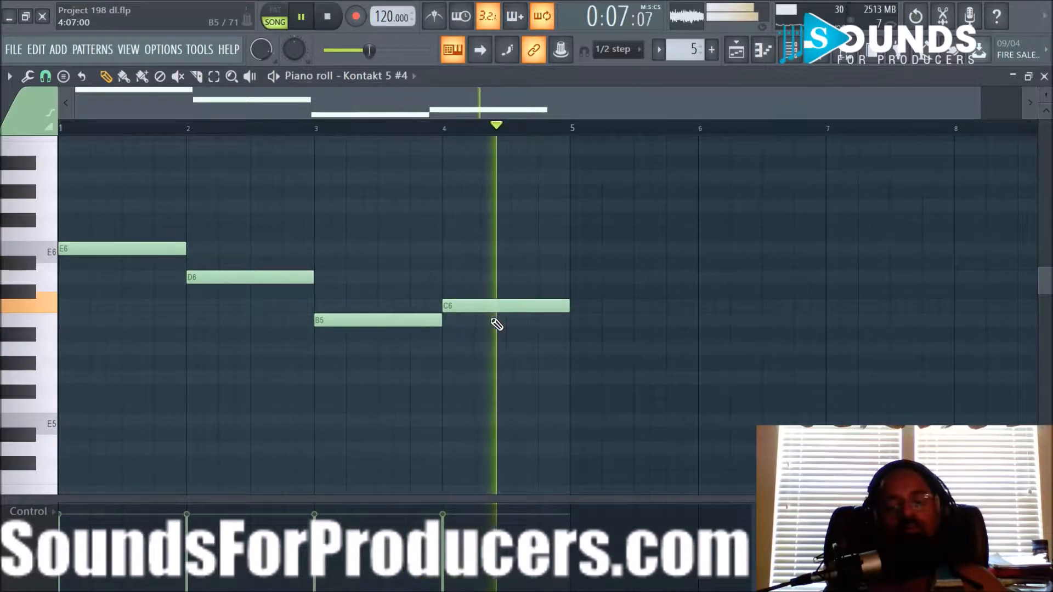
pyautogui.press('space')
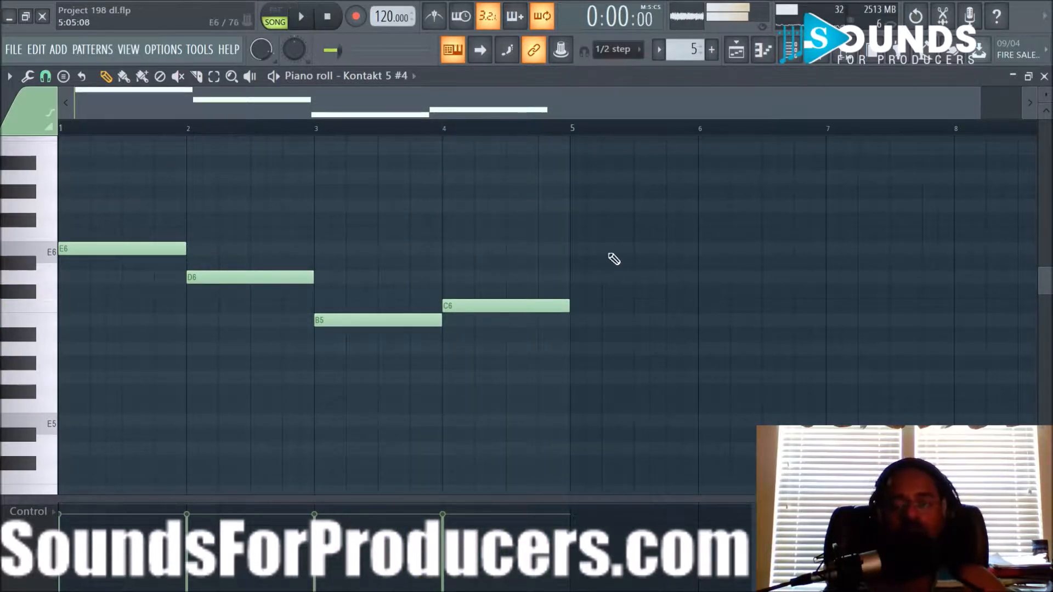
# Copy the Pattern 5 clip to bar 5 on Track 4 of the playlist and make the copy unique
pyautogui.click(736, 49)
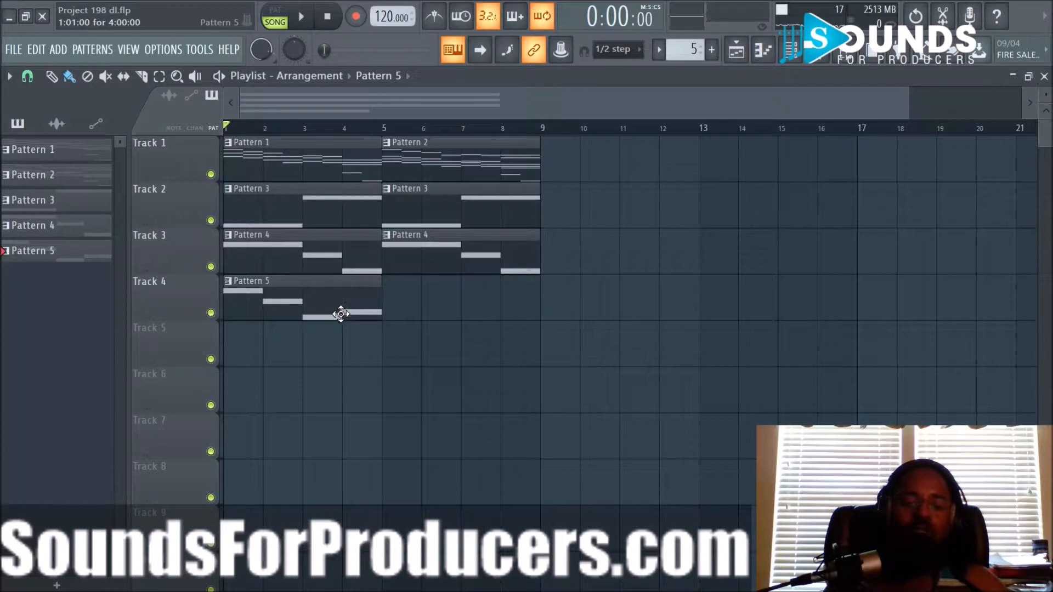
pyautogui.moveTo(340, 309); pyautogui.dragTo(500, 299)
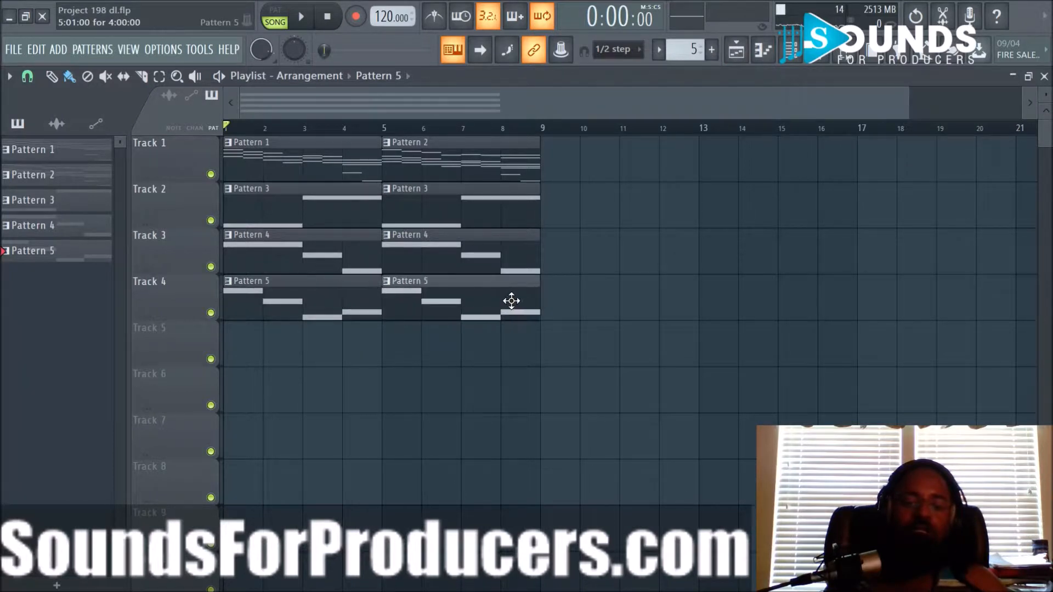
pyautogui.click(388, 282)
pyautogui.click(423, 377)
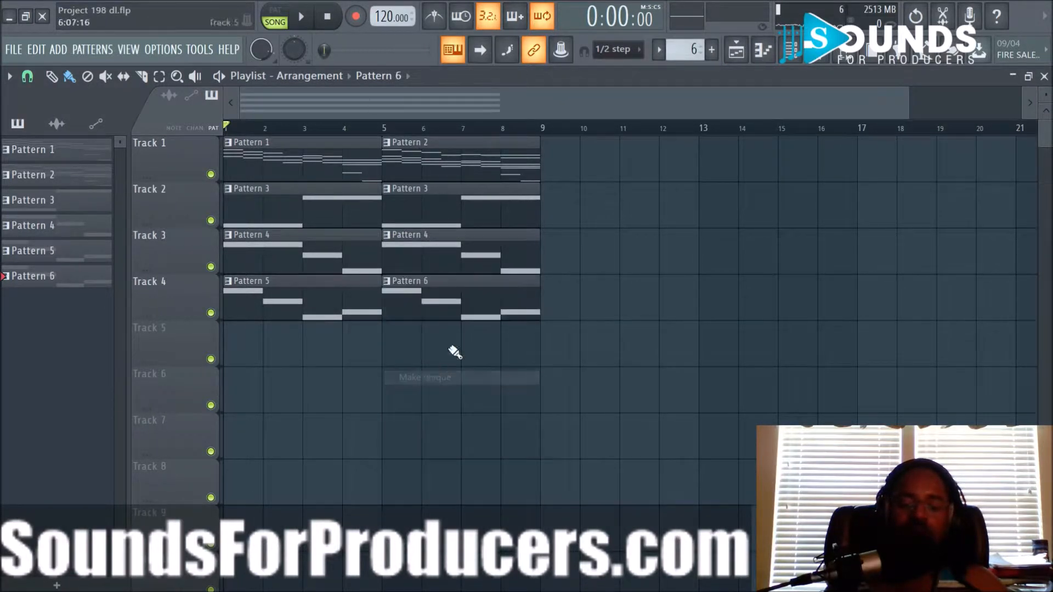
# Open the Pattern 6 clip in the piano roll and examine its B5 and C6 notes in bars 3 and 4
pyautogui.doubleClick(475, 310)
pyautogui.scroll(-2, 291, 142)
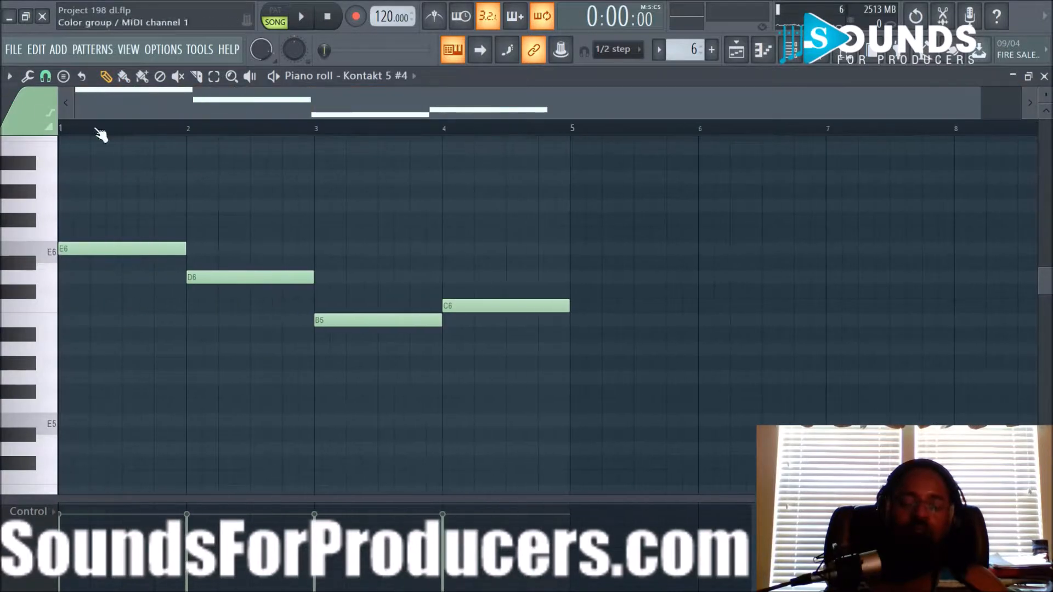
pyautogui.click(398, 325)
pyautogui.click(452, 307)
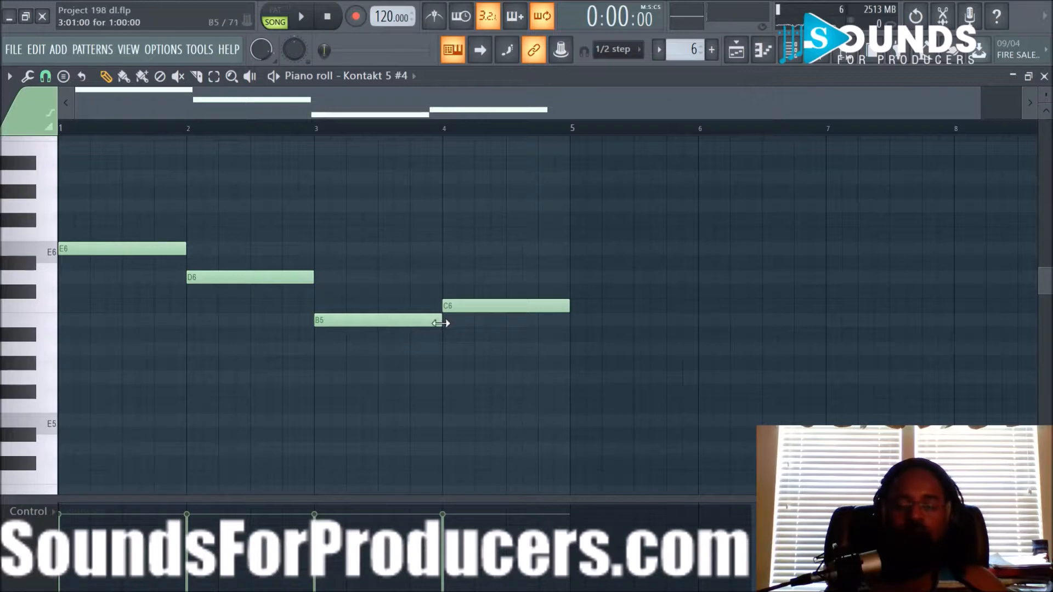
pyautogui.click(421, 321)
pyautogui.click(467, 303)
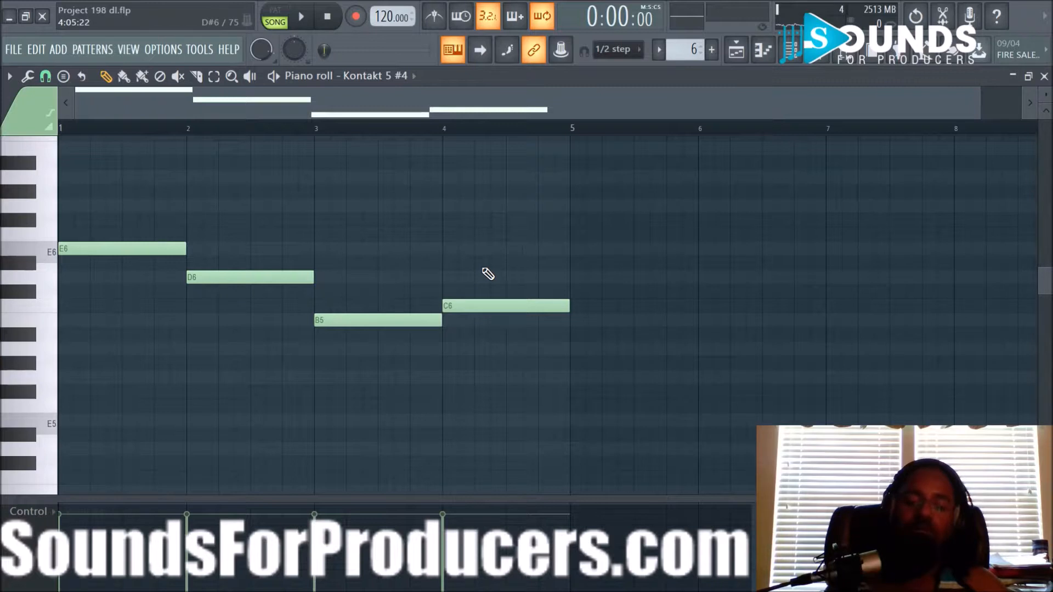
# Check which root note and scale the piano roll's scale highlighting uses, leaving the settings as they are
pyautogui.click(44, 78)
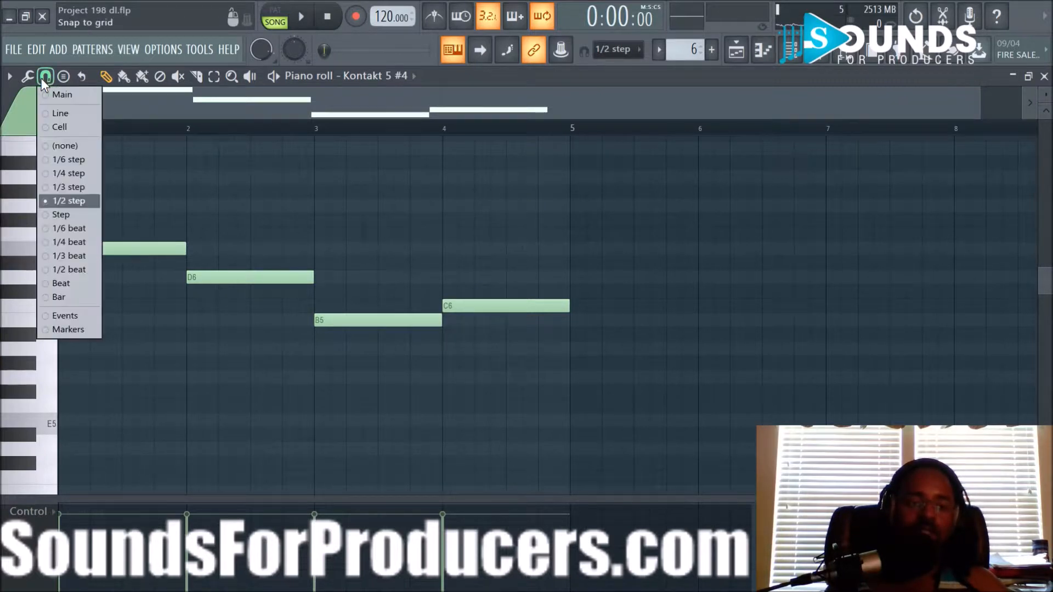
pyautogui.click(9, 76)
pyautogui.moveTo(22, 164)
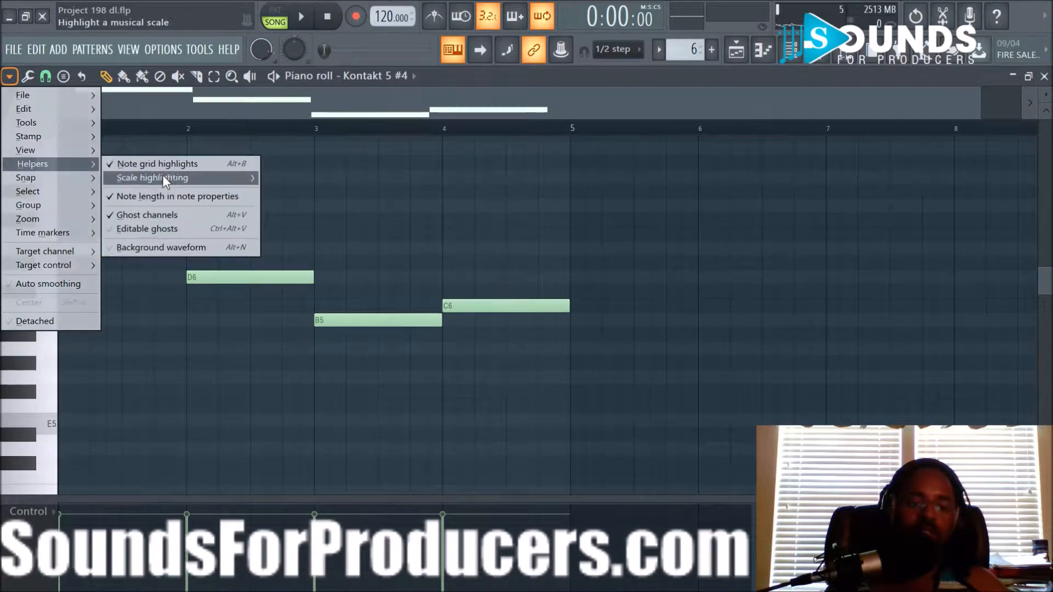
pyautogui.moveTo(163, 176)
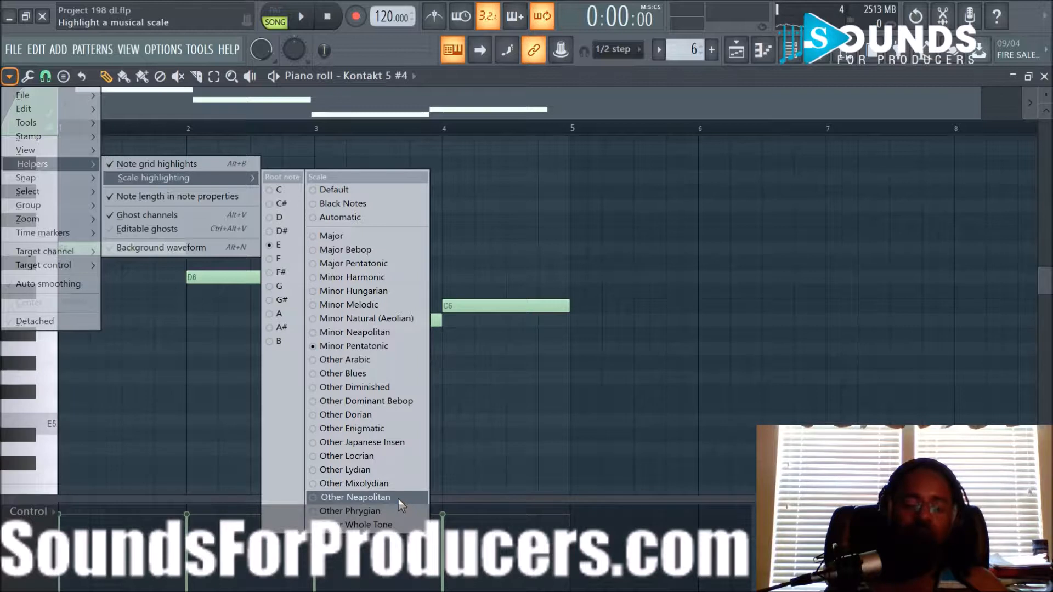
pyautogui.click(556, 420)
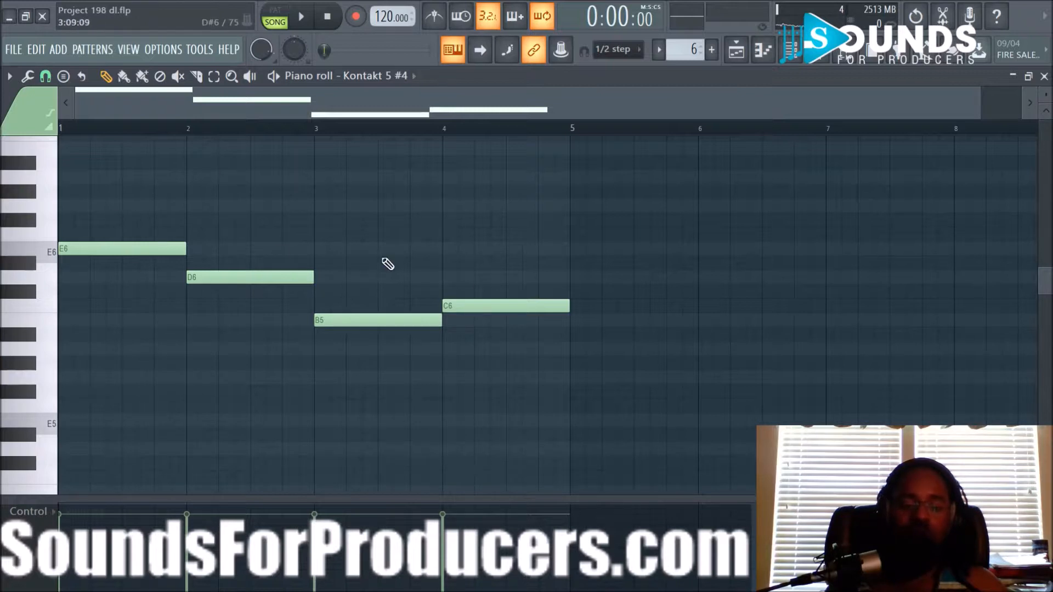
# Move the bar 4 note in Pattern 6 down to A5 while the song plays and return to the playlist
pyautogui.press('space')
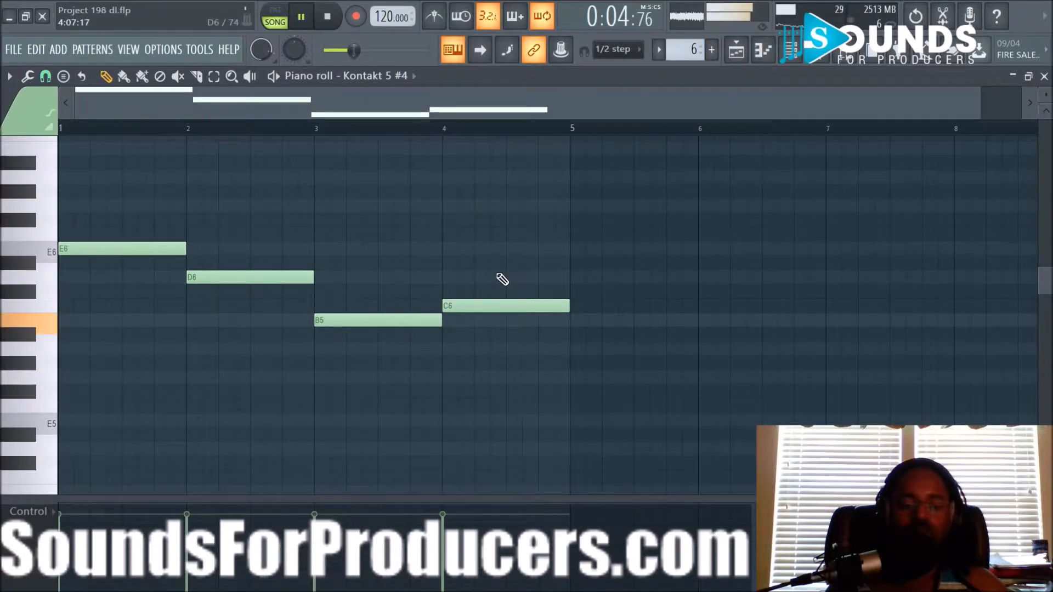
pyautogui.moveTo(480, 306); pyautogui.dragTo(480, 350)
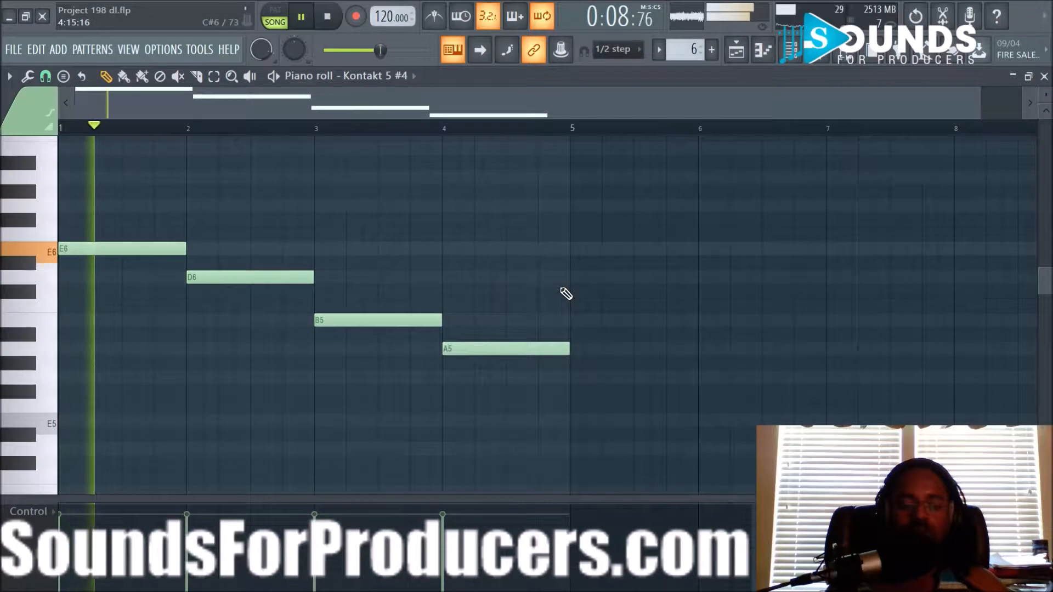
pyautogui.click(736, 50)
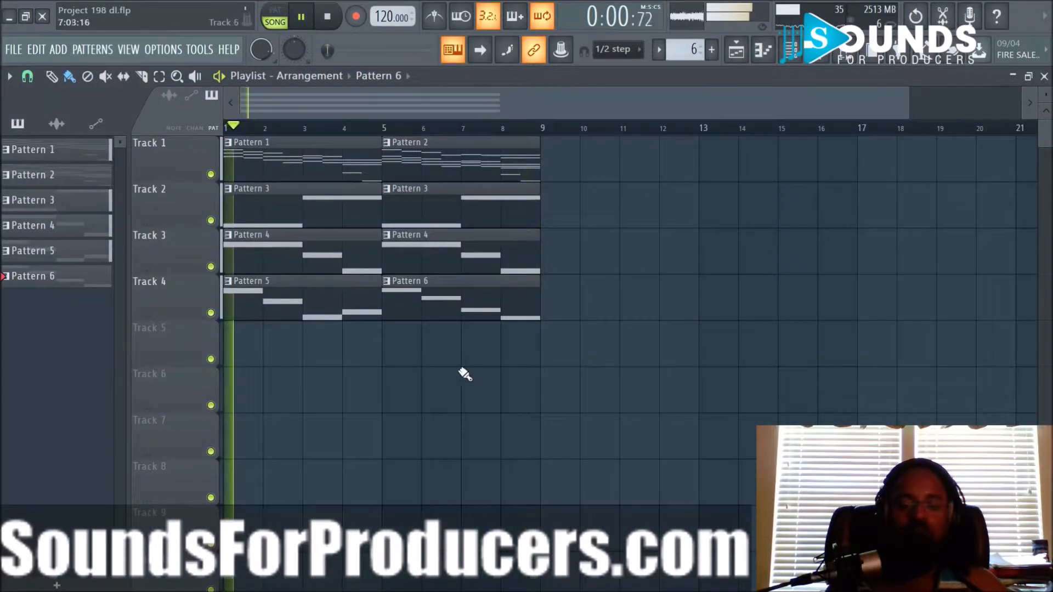
# Stop playback and route Kontakt 5 #3 to mixer track 3 and Kontakt 5 #4 to mixer track 4
pyautogui.click(800, 59)
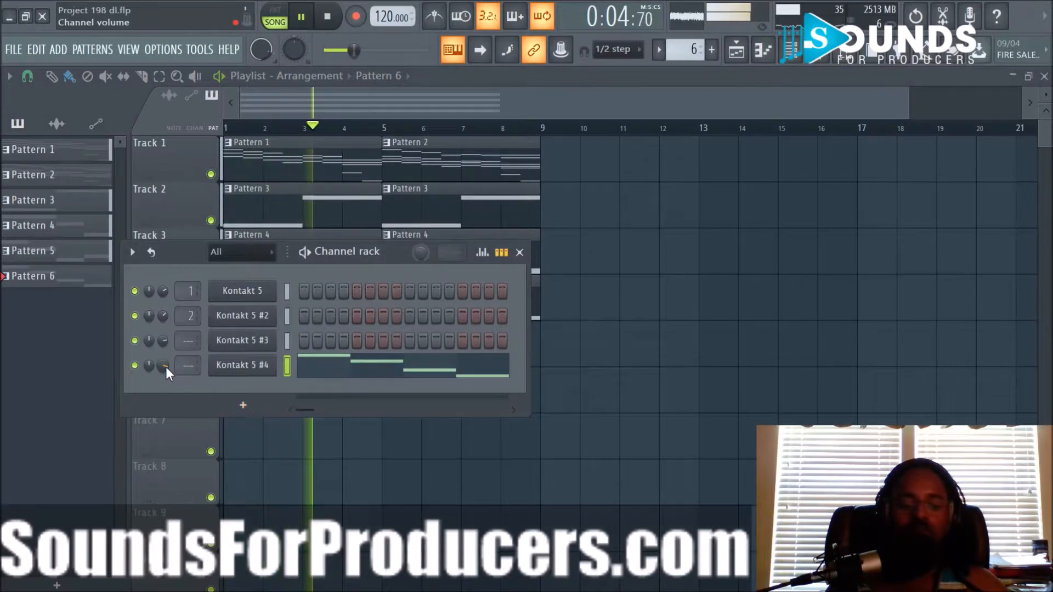
pyautogui.press('space')
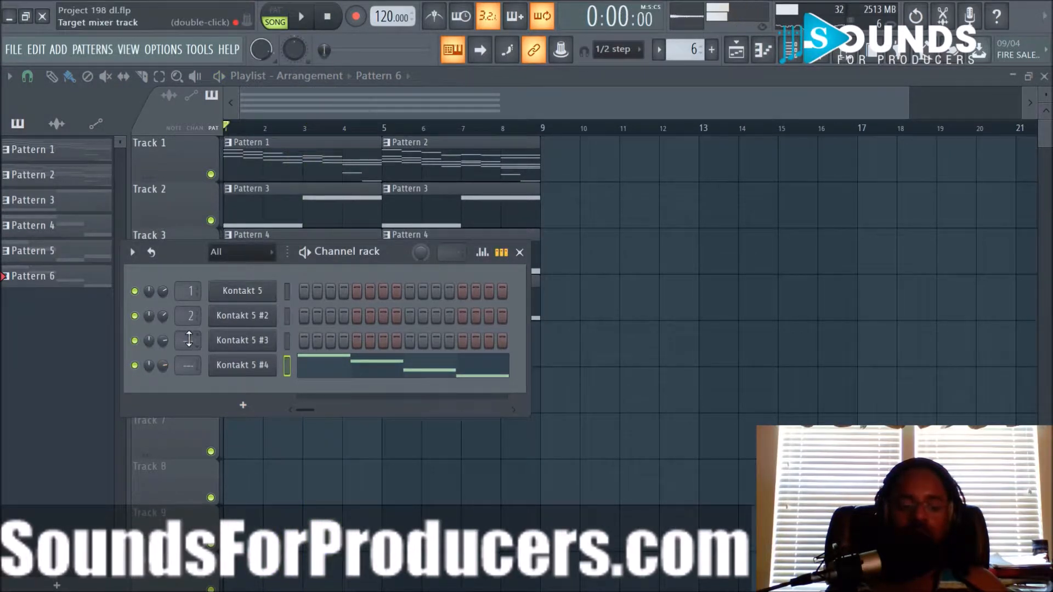
pyautogui.scroll(-1, 186, 344)
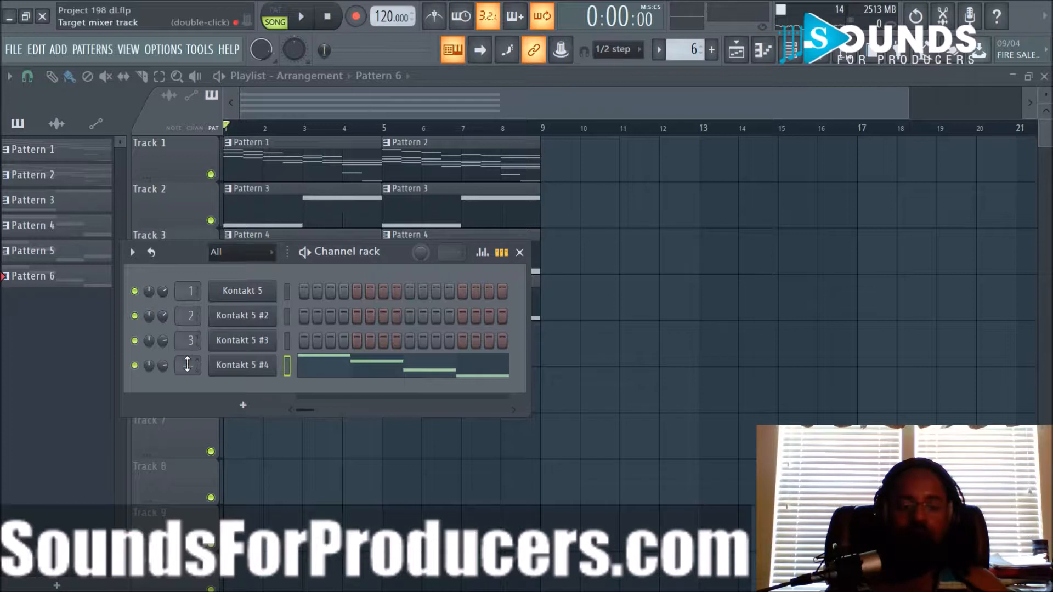
pyautogui.click(286, 292)
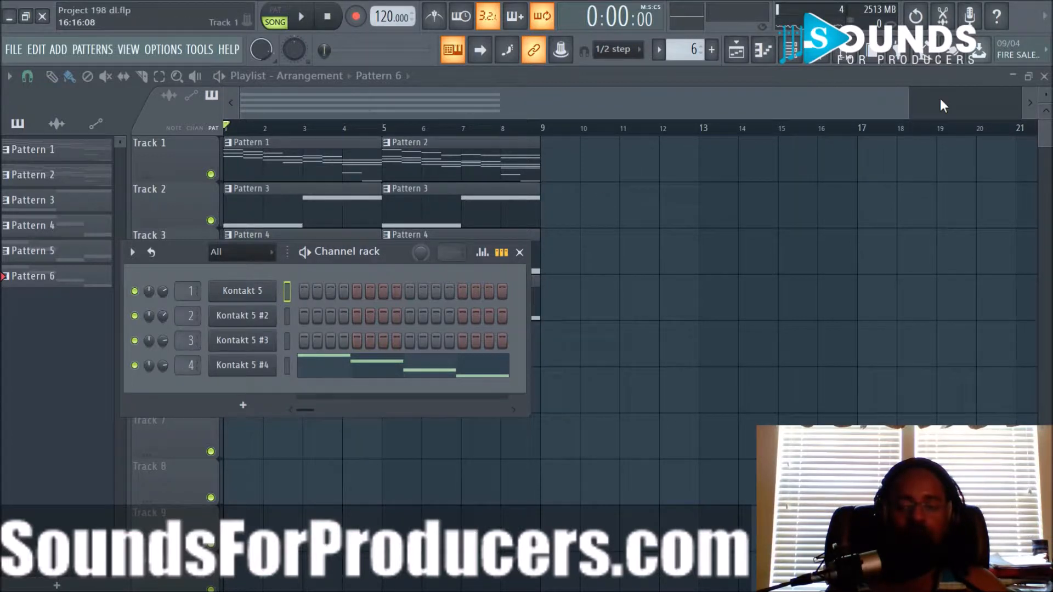
# Solo Insert 1 in the mixer and start song playback
pyautogui.click(816, 61)
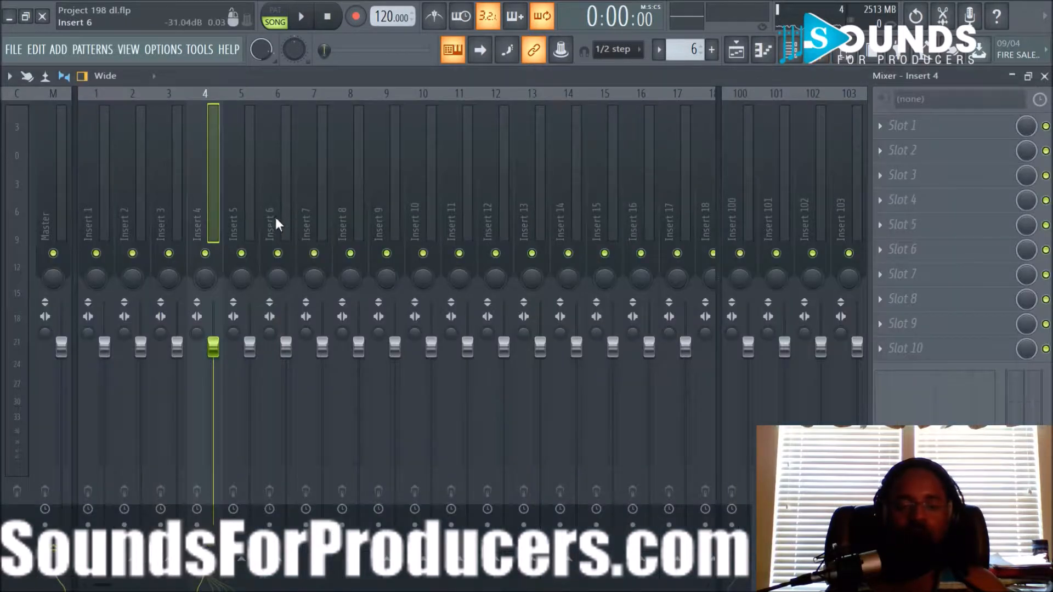
pyautogui.click(103, 227)
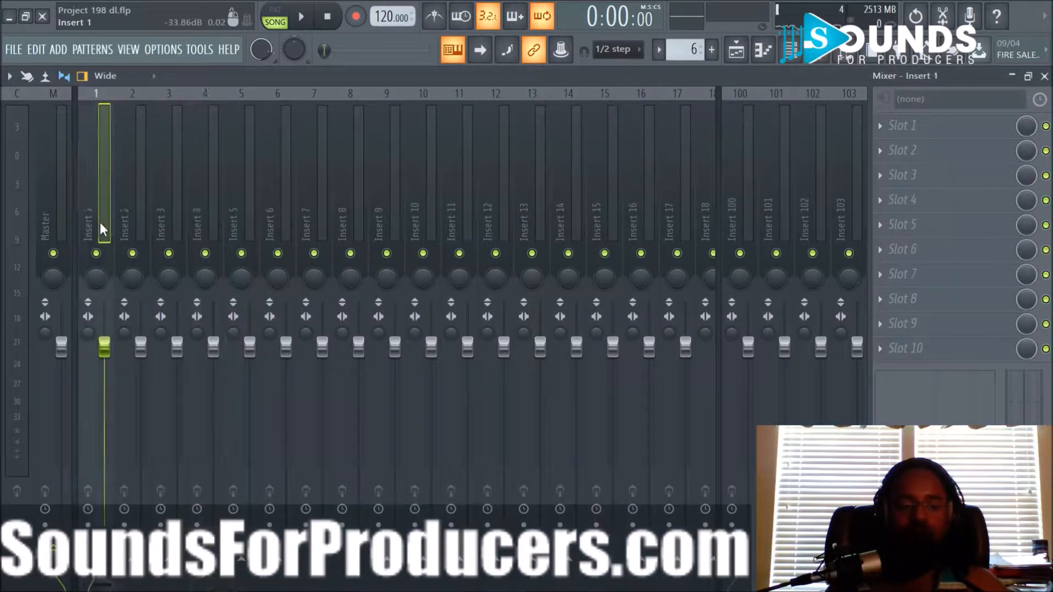
pyautogui.rightClick(103, 257)
pyautogui.press('space')
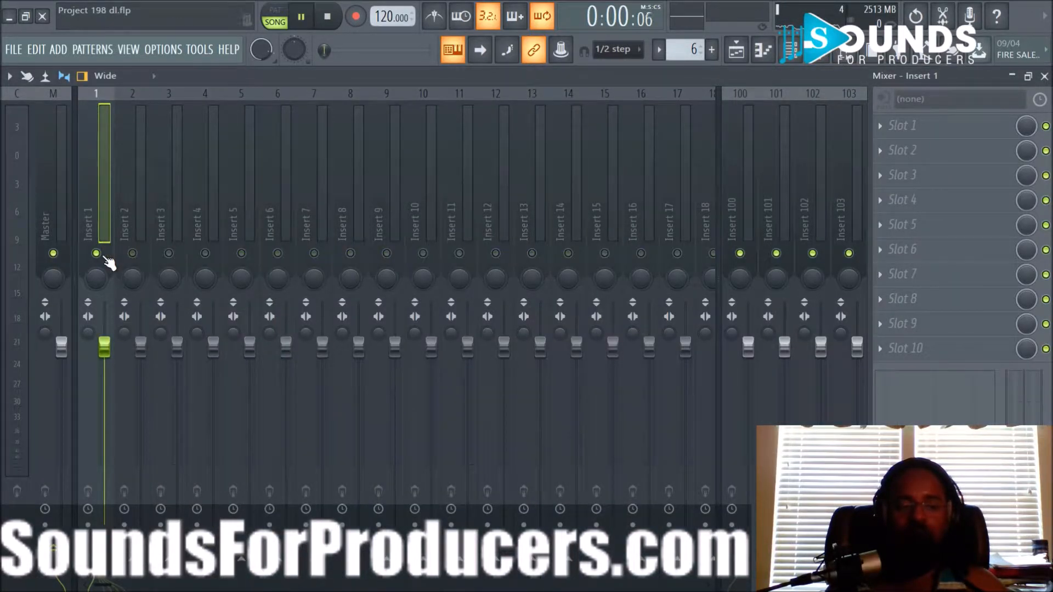
# Rename mixer Insert 1 as Strings
pyautogui.rightClick(97, 223)
pyautogui.click(149, 113)
pyautogui.write('Sti')
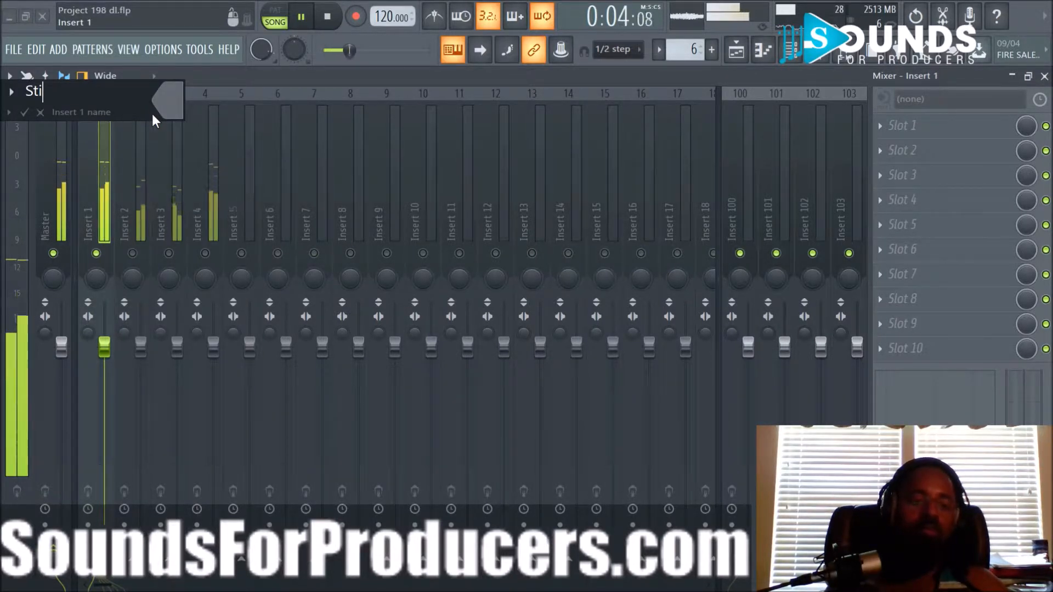
pyautogui.press('BackSpace')
pyautogui.write('rings')
pyautogui.press('Return')
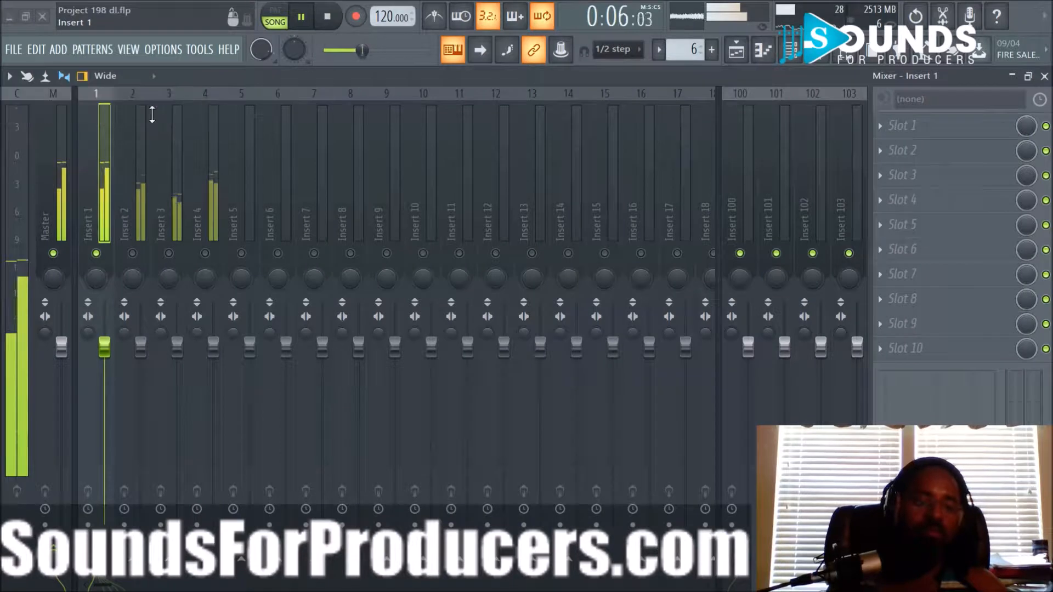
# Add Fruity Parametric EQ 2 to the Strings track and set band 1 to a steep low cut at about 118 Hz
pyautogui.click(883, 126)
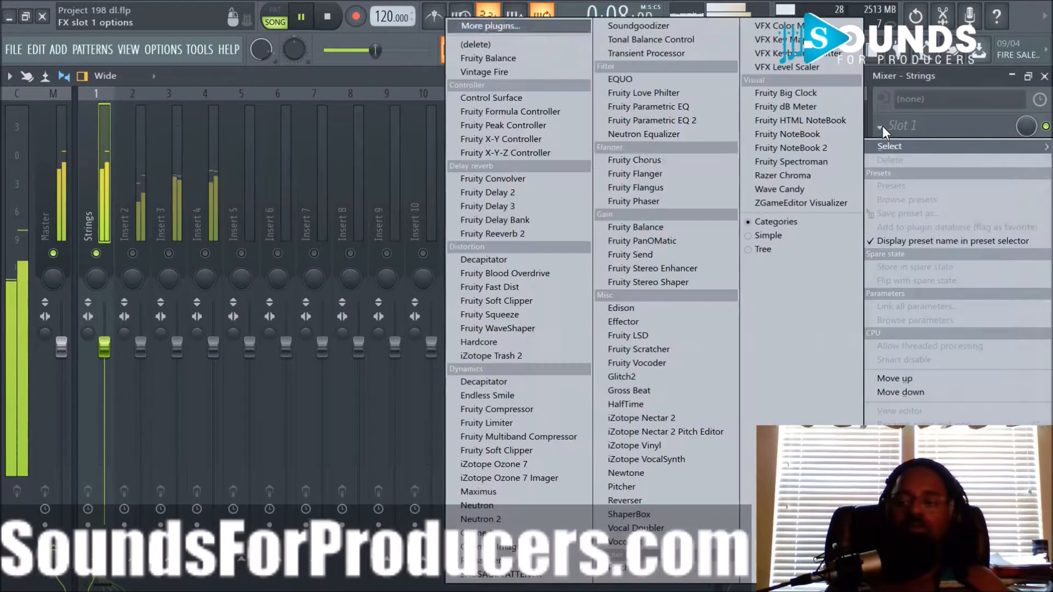
pyautogui.click(627, 119)
pyautogui.moveTo(167, 346); pyautogui.dragTo(207, 420)
pyautogui.moveTo(481, 263); pyautogui.dragTo(478, 303)
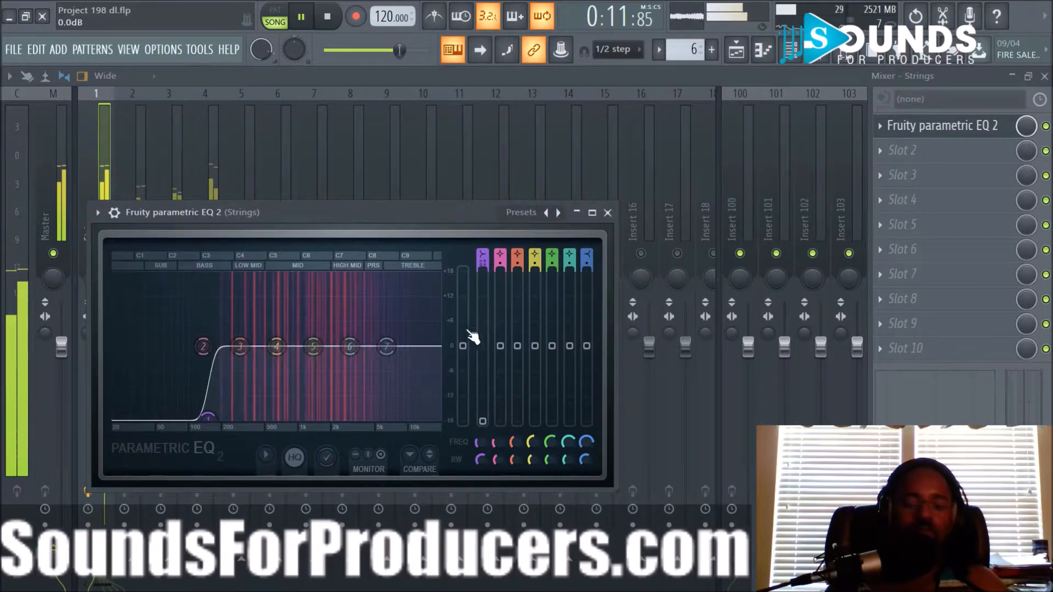
pyautogui.moveTo(481, 442); pyautogui.dragTo(488, 445)
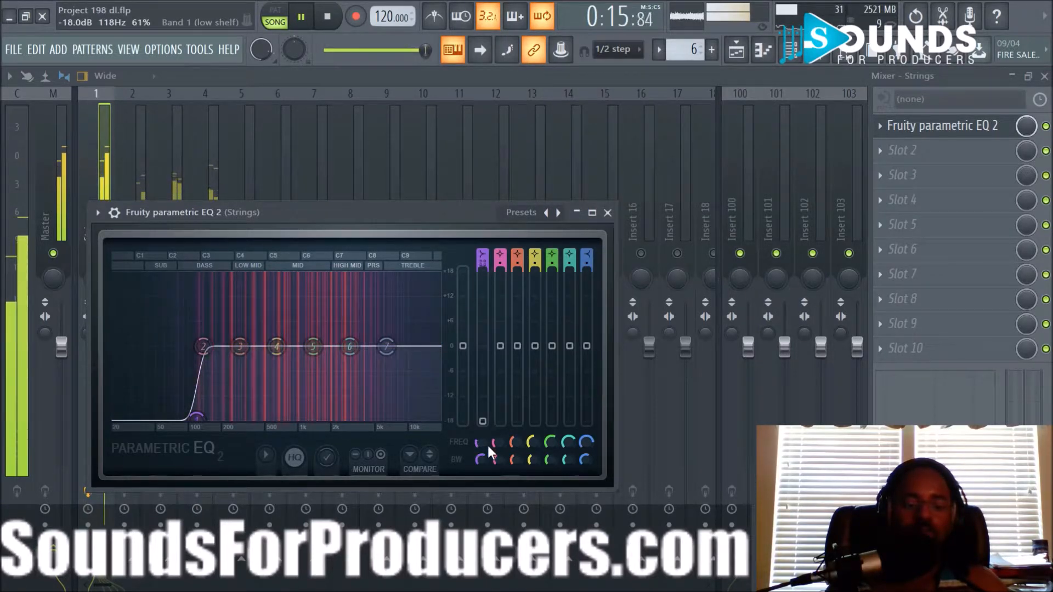
pyautogui.click(608, 213)
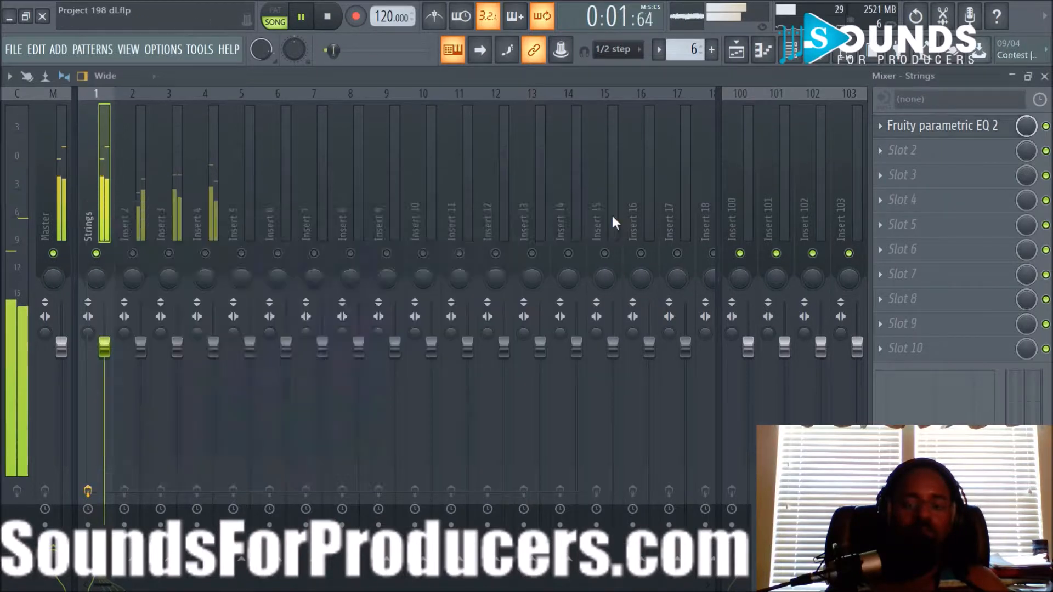
# Solo mixer Insert 2 and rename it as Strings2
pyautogui.rightClick(133, 253)
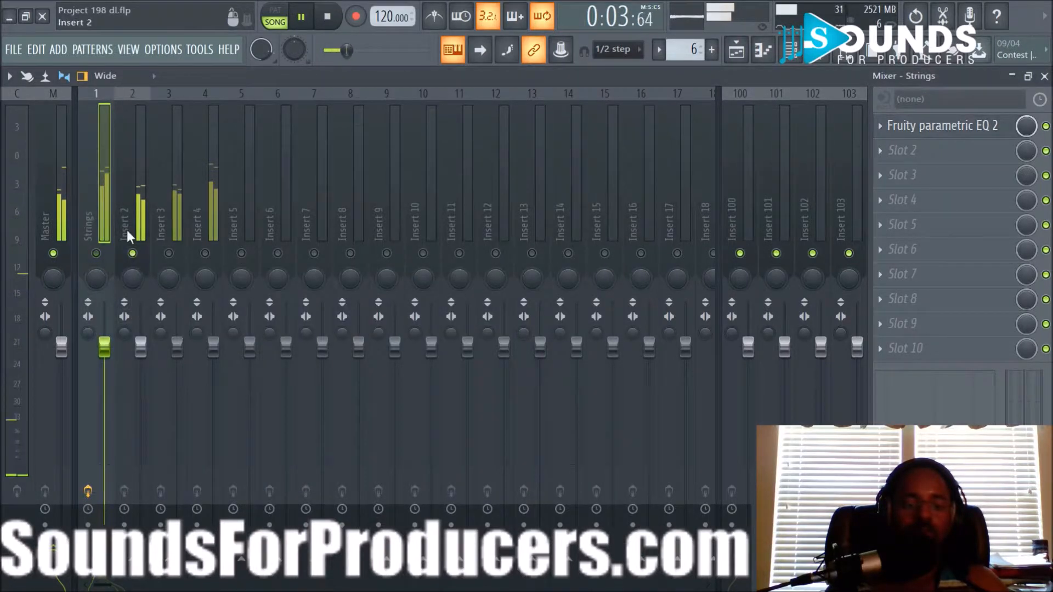
pyautogui.rightClick(133, 91)
pyautogui.click(181, 104)
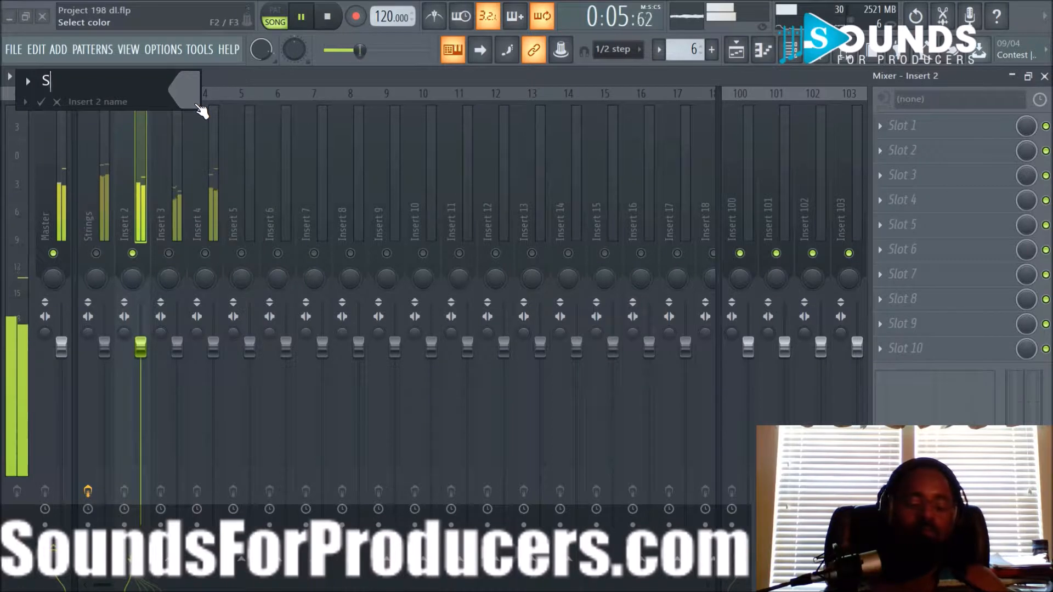
pyautogui.write('Strings')
pyautogui.press('Return')
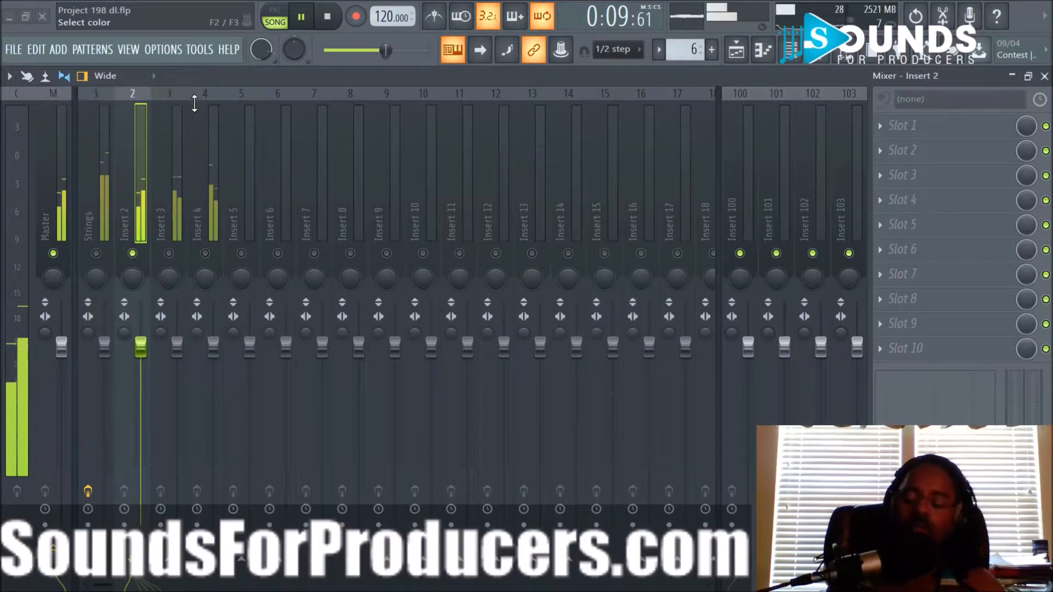
# Add Fruity Parametric EQ 2 to the Strings2 track and set band 1 to a Steep 8 low cut just above 100 Hz
pyautogui.click(900, 127)
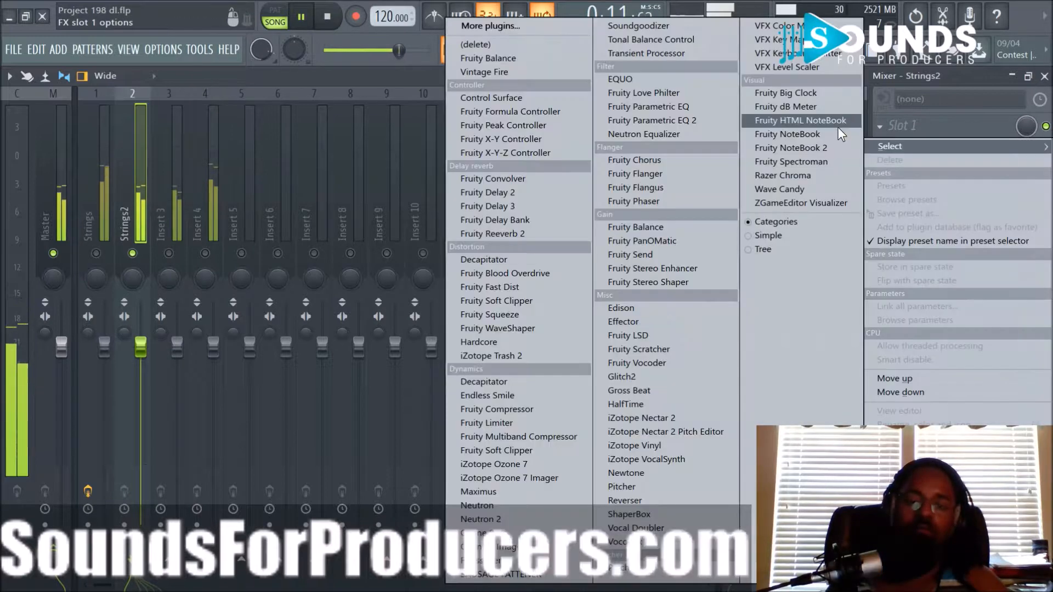
pyautogui.click(673, 121)
pyautogui.moveTo(209, 394); pyautogui.dragTo(245, 461)
pyautogui.moveTo(526, 307); pyautogui.dragTo(525, 290)
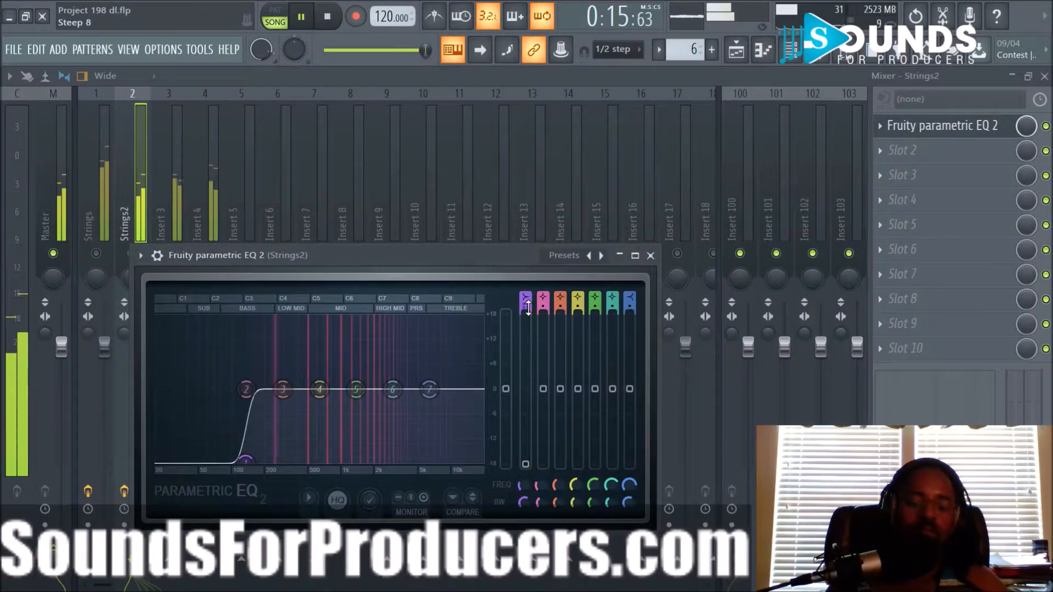
pyautogui.click(656, 256)
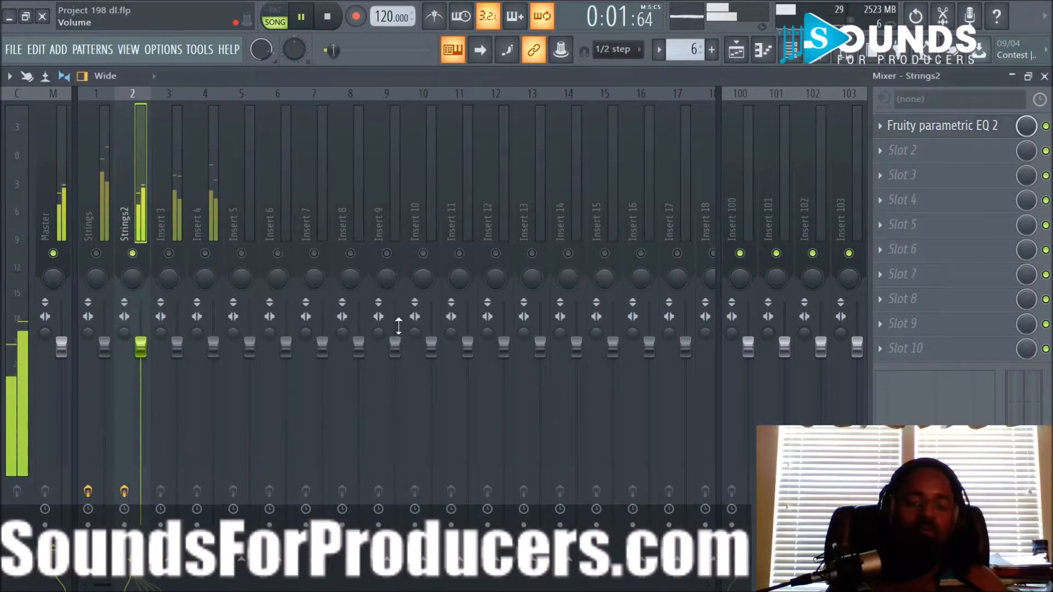
# Solo mixer Insert 3 and rename it as Brass
pyautogui.rightClick(185, 91)
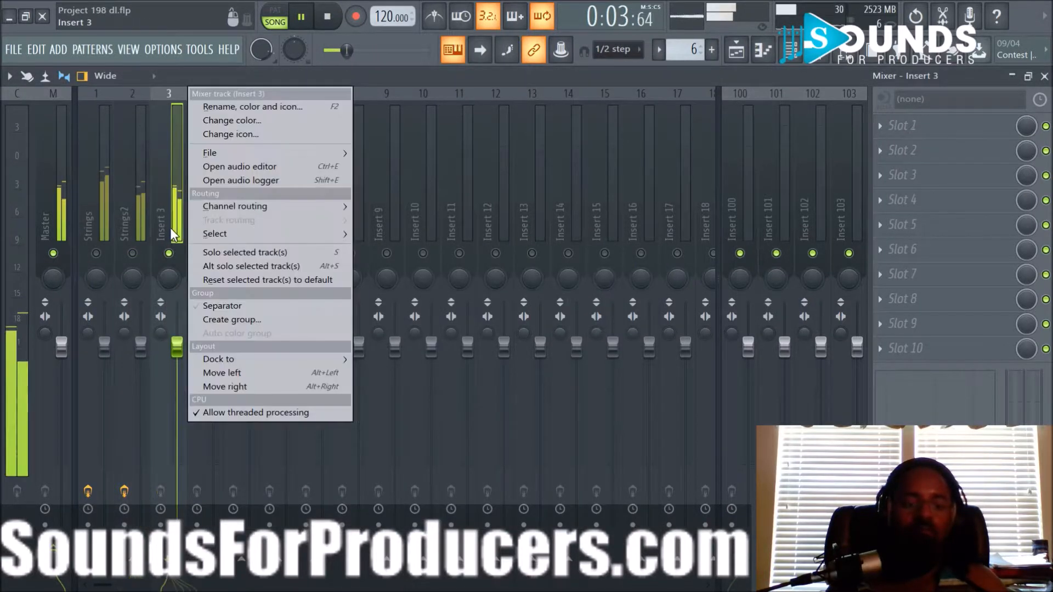
pyautogui.click(206, 107)
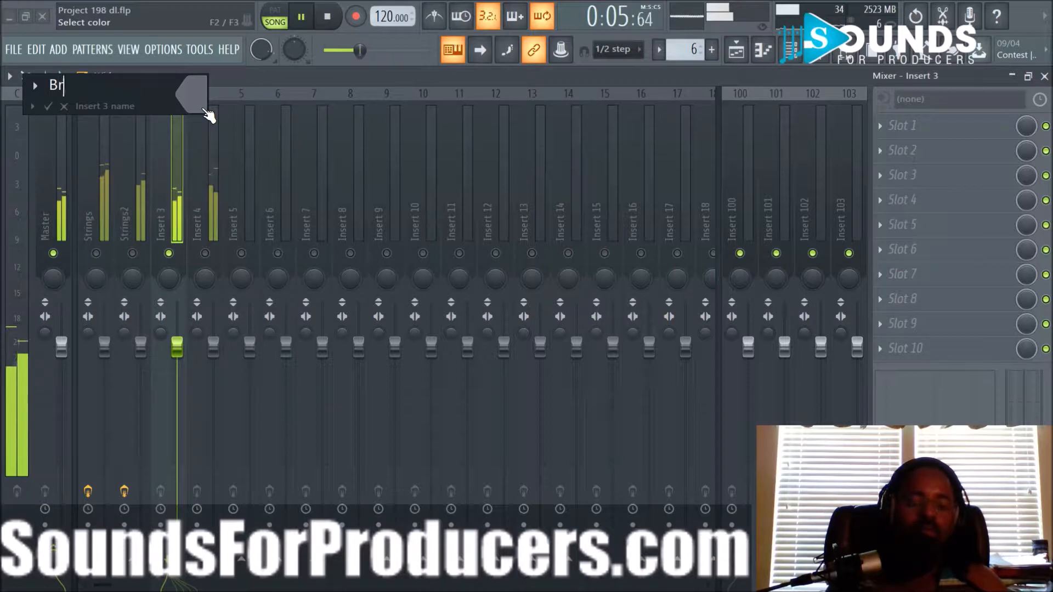
pyautogui.press('Return')
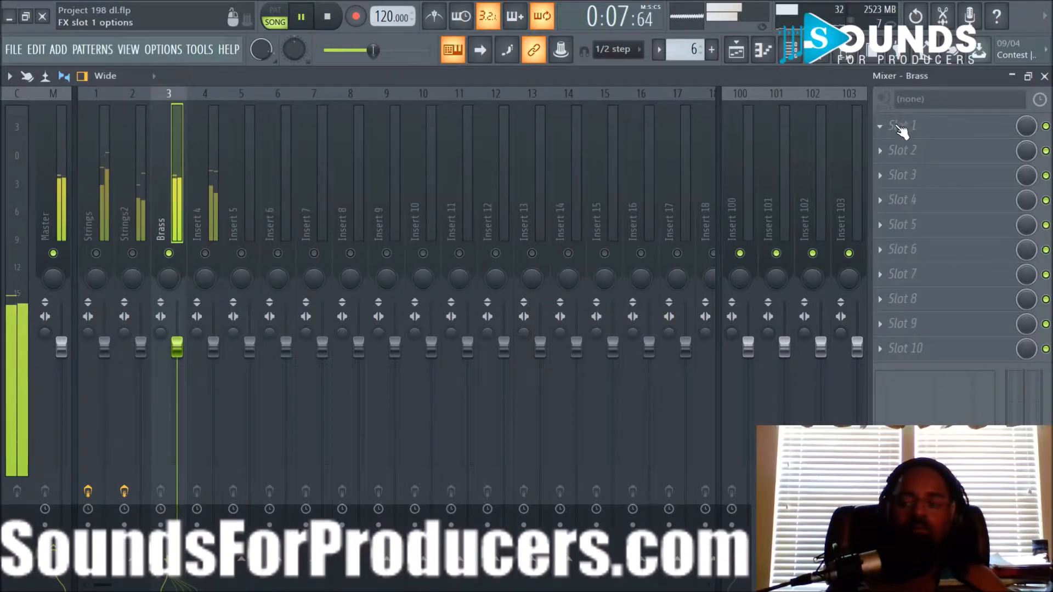
# Add Fruity Parametric EQ 2 to the Brass track and set band 1 to a steep low cut just below 100 Hz
pyautogui.click(882, 128)
pyautogui.click(669, 121)
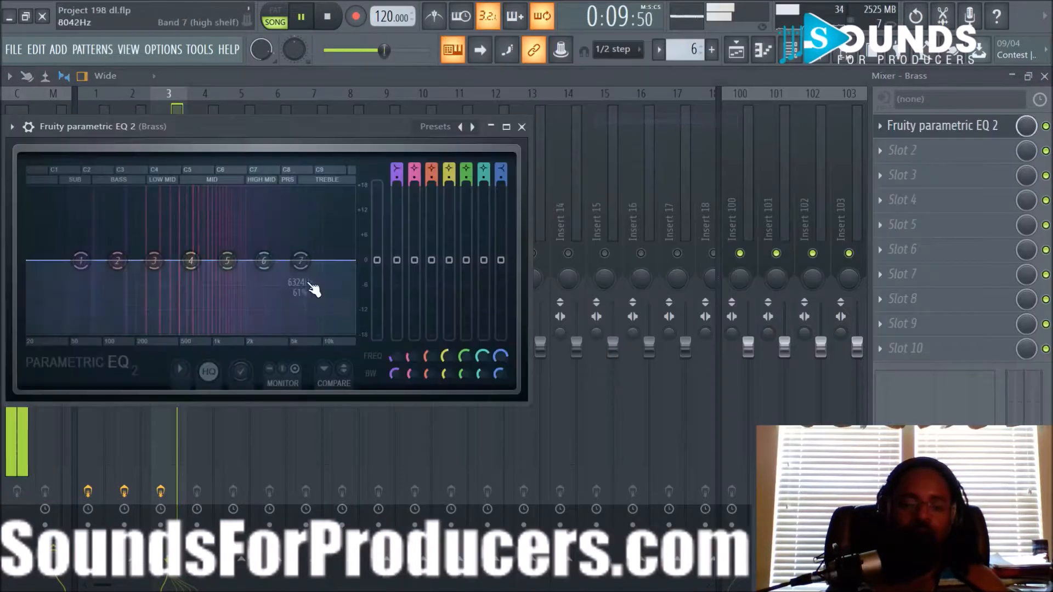
pyautogui.moveTo(80, 282); pyautogui.dragTo(95, 333)
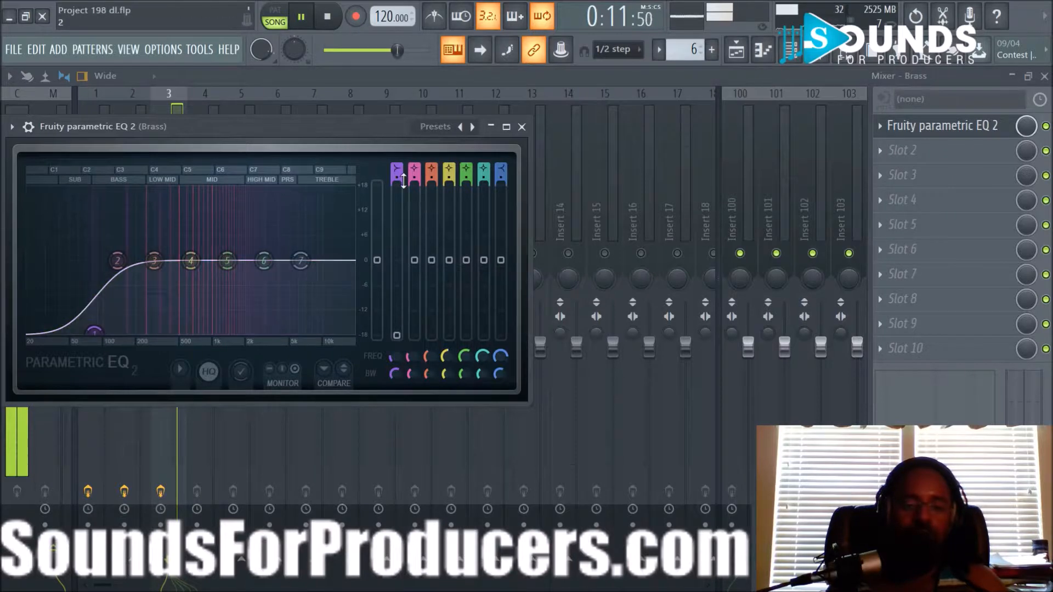
pyautogui.moveTo(403, 180); pyautogui.dragTo(403, 174)
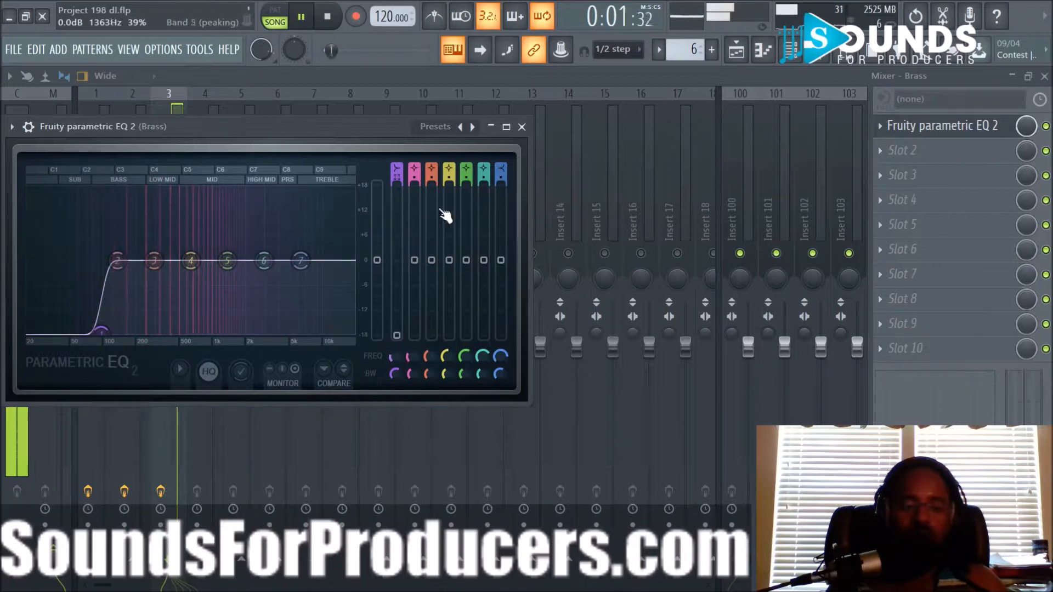
# Set band 7 of the Brass EQ to a steep high cut above 10 kHz and close the EQ
pyautogui.moveTo(302, 263); pyautogui.dragTo(334, 332)
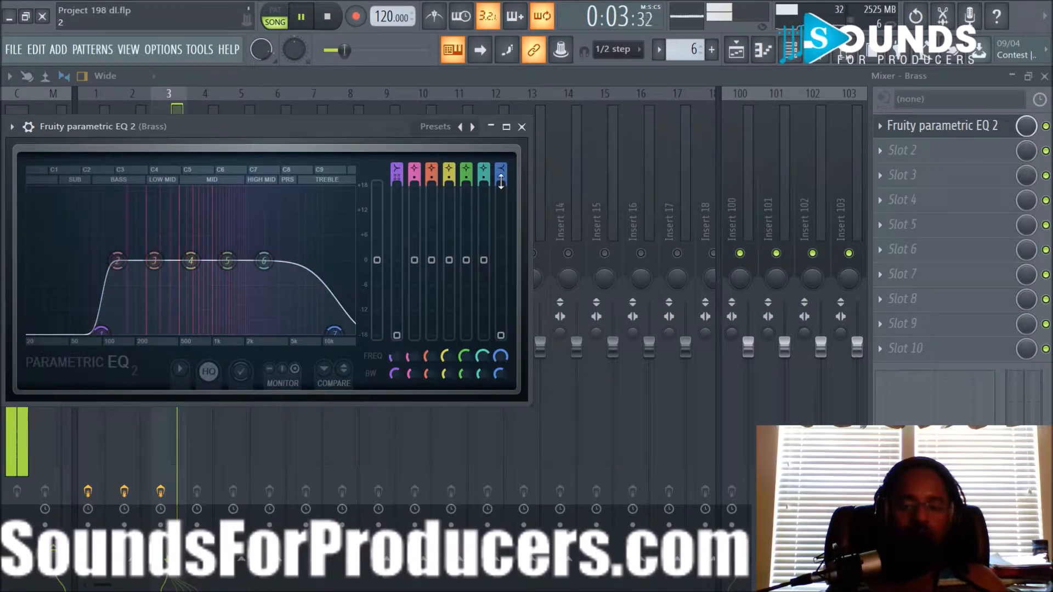
pyautogui.click(501, 175)
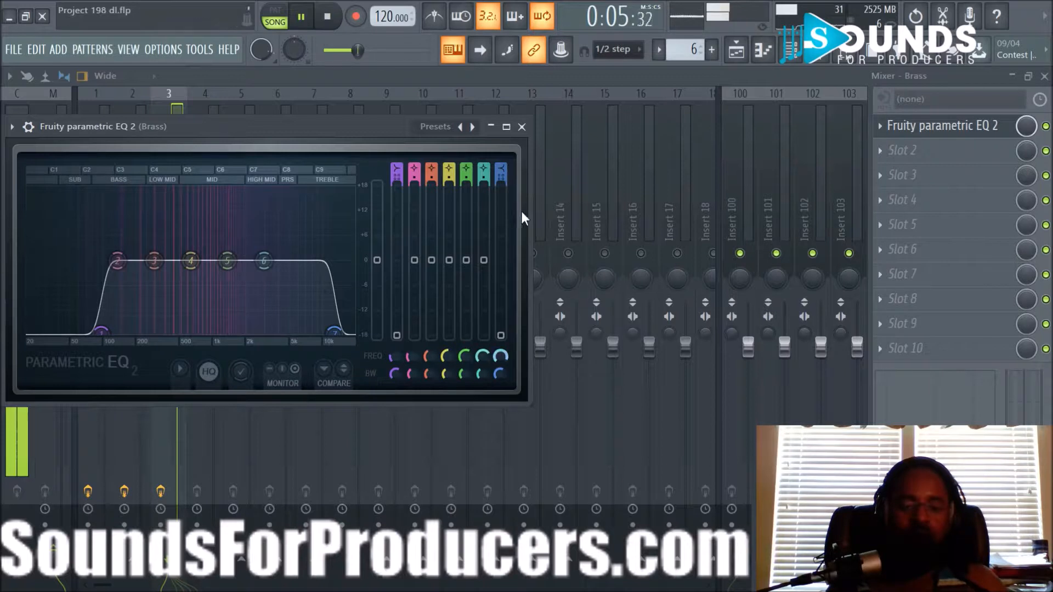
pyautogui.click(519, 128)
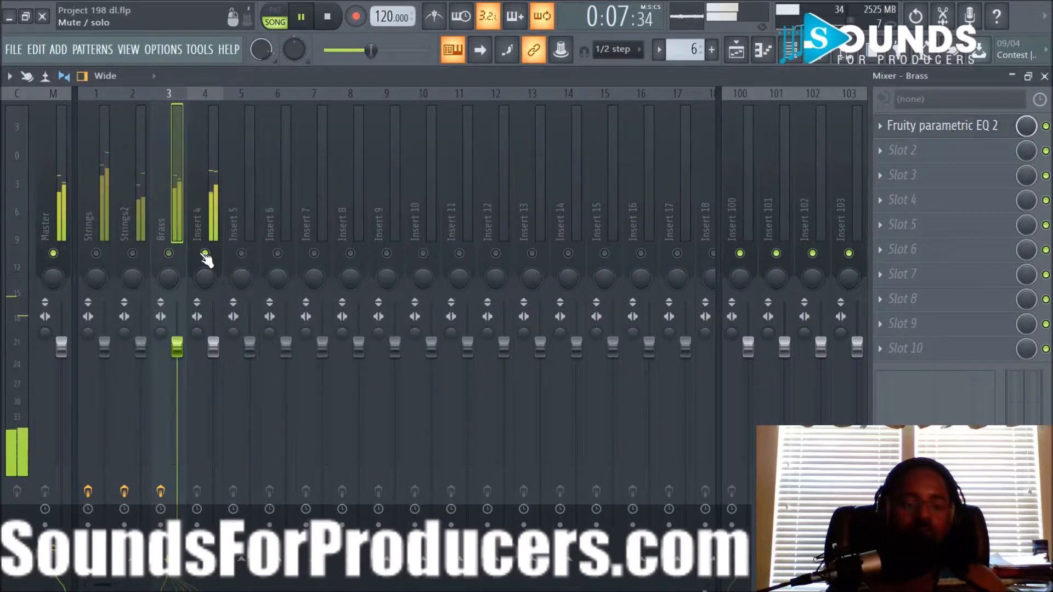
# Solo mixer Insert 4 and rename it as Lead Vox
pyautogui.rightClick(201, 222)
pyautogui.click(287, 106)
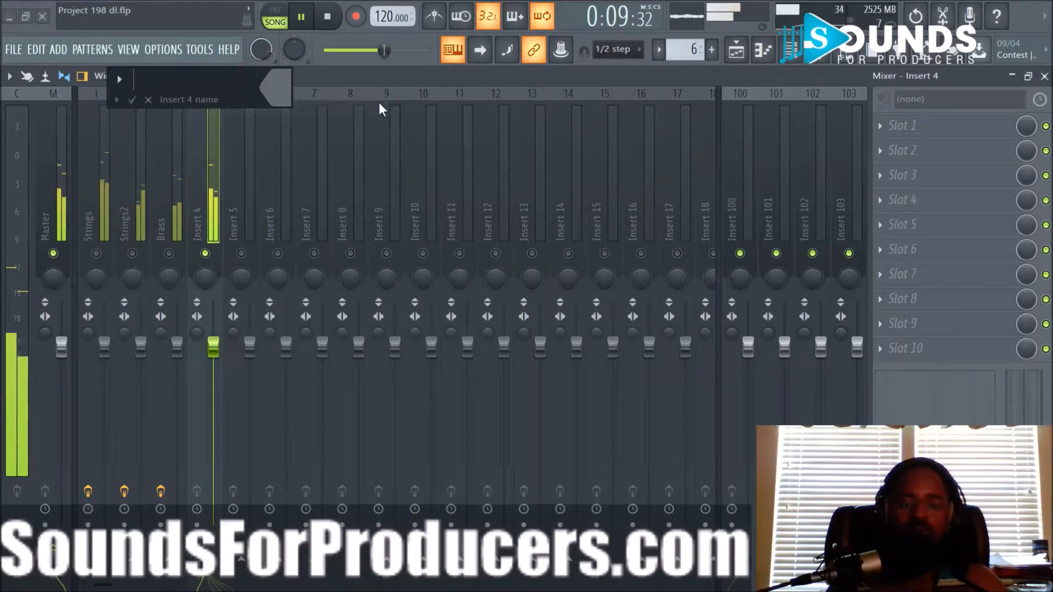
pyautogui.write('Lead')
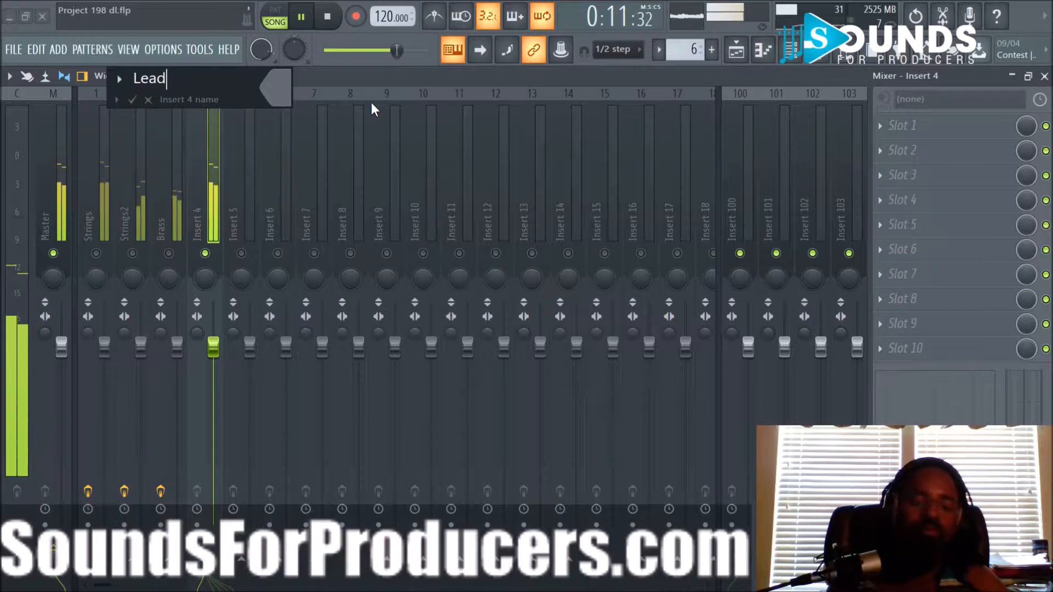
pyautogui.write(' Vox')
pyautogui.press('Return')
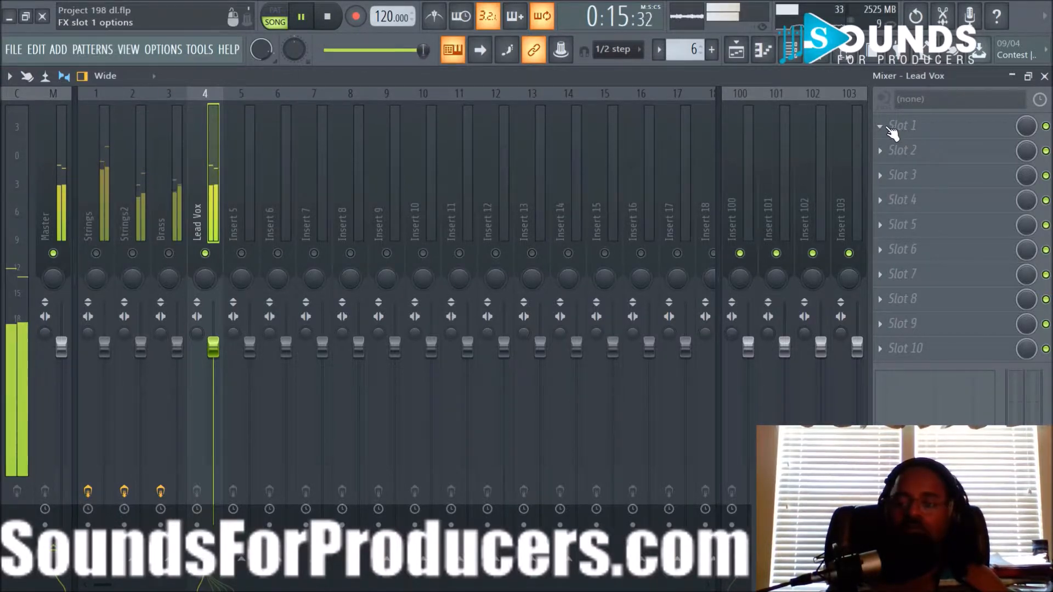
# Add Fruity Parametric EQ 2 to the Lead Vox track and set band 1 to a steep low cut near 200 Hz
pyautogui.click(900, 129)
pyautogui.click(647, 118)
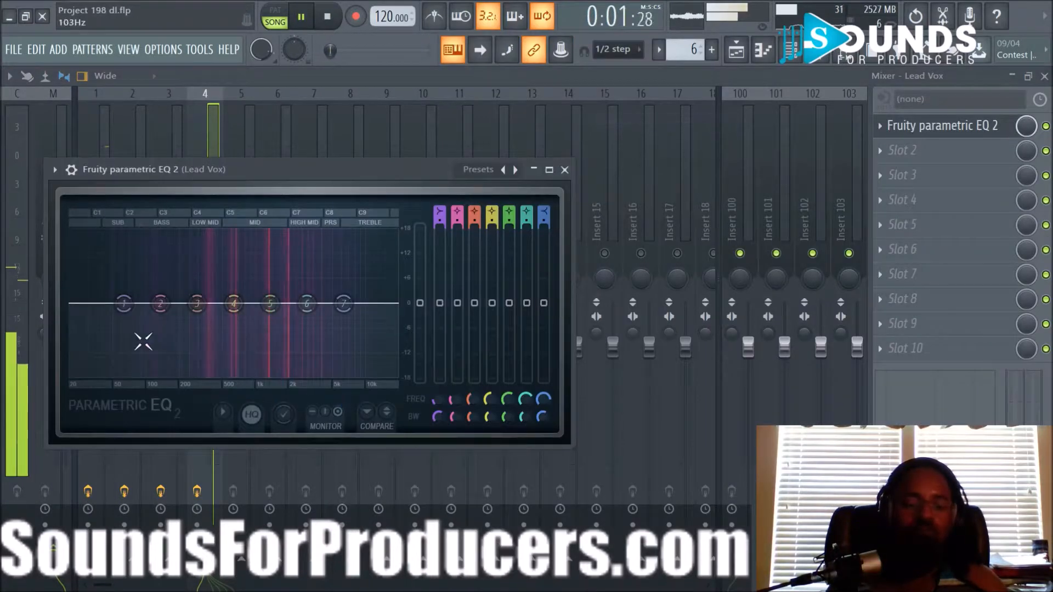
pyautogui.moveTo(116, 308); pyautogui.dragTo(177, 377)
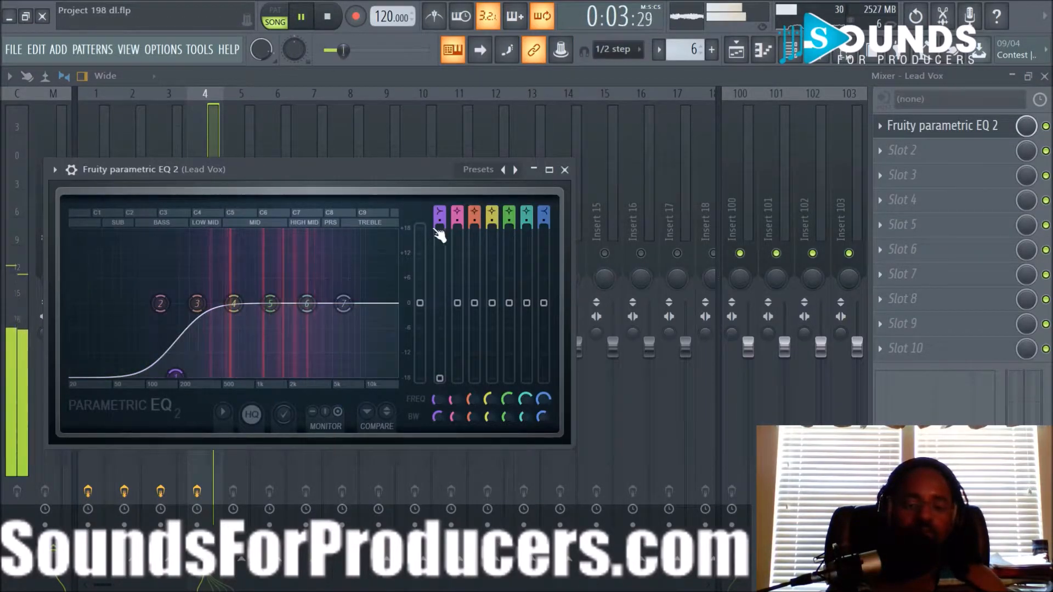
pyautogui.moveTo(438, 400); pyautogui.dragTo(438, 390)
# Set band 7 of the Lead Vox EQ to a Steep 8 high cut at about 10.6 kHz
pyautogui.moveTo(345, 305); pyautogui.dragTo(393, 375)
pyautogui.moveTo(543, 221); pyautogui.dragTo(544, 204)
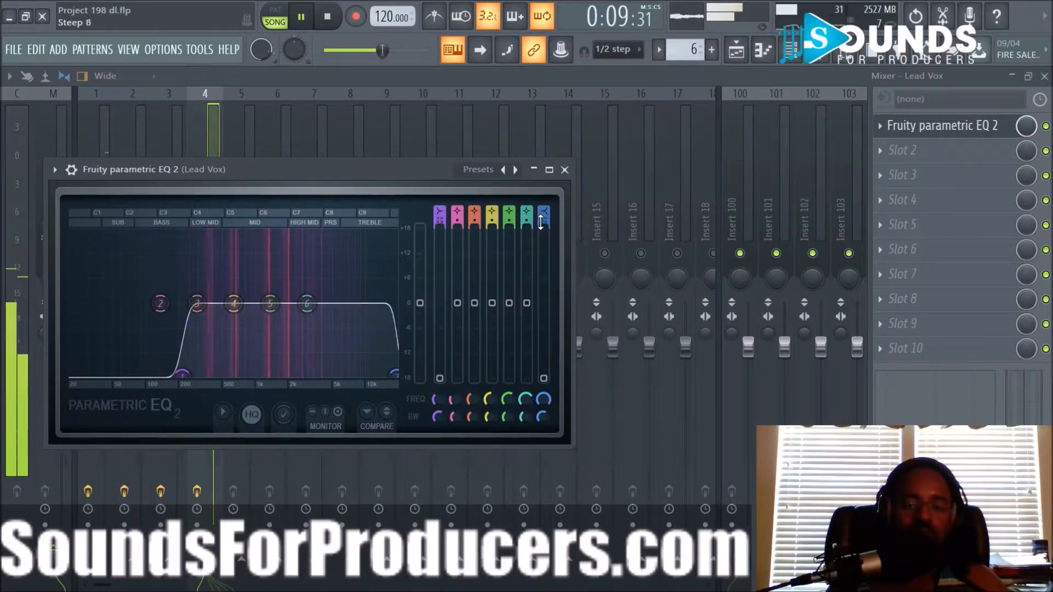
pyautogui.moveTo(543, 398); pyautogui.dragTo(543, 413)
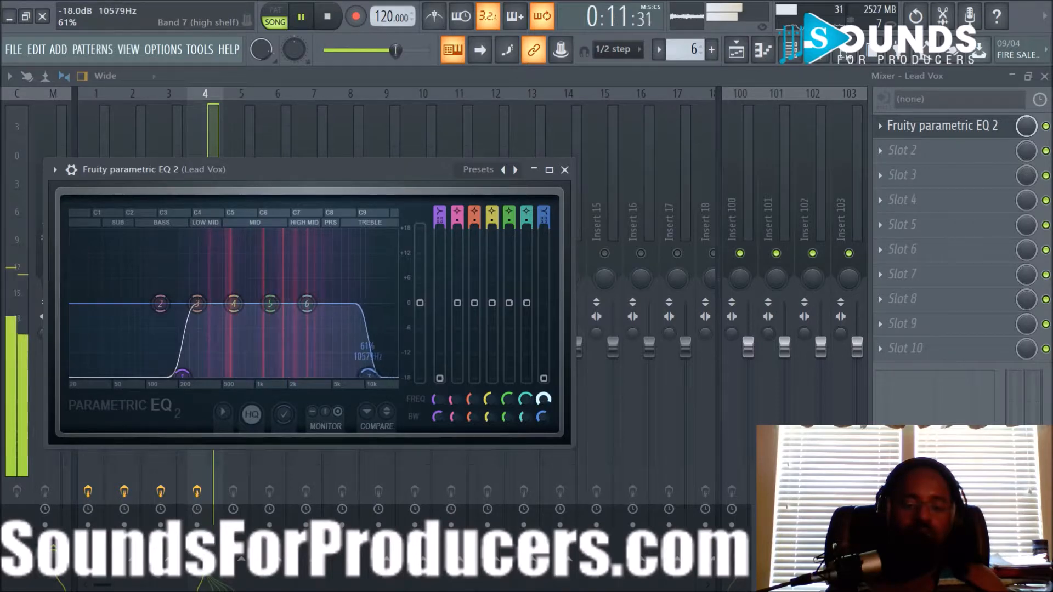
# Close the Lead Vox EQ, unsolo the track and play back the full arrangement
pyautogui.click(565, 169)
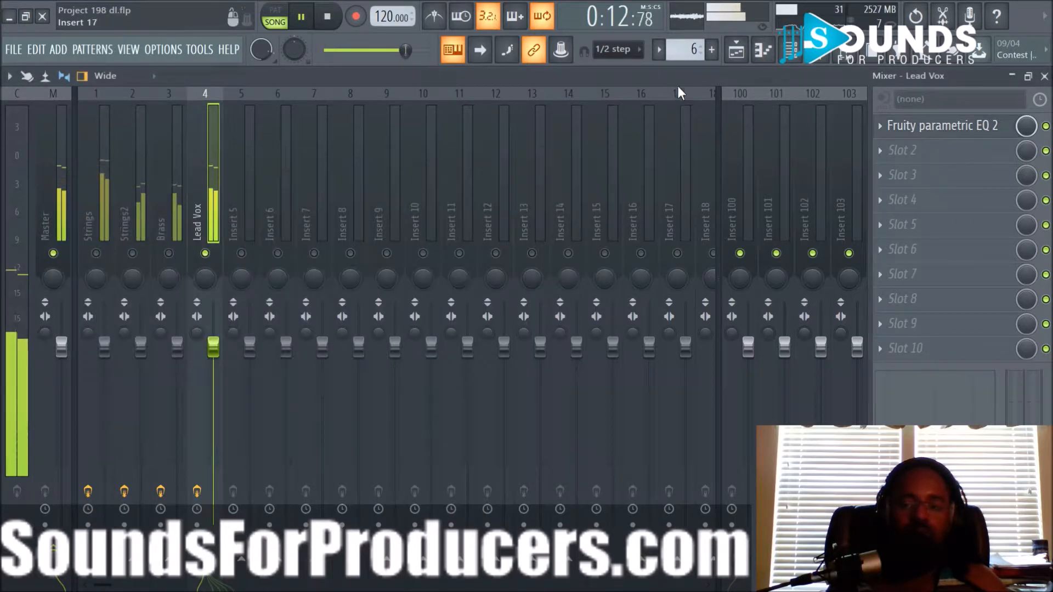
pyautogui.click(737, 50)
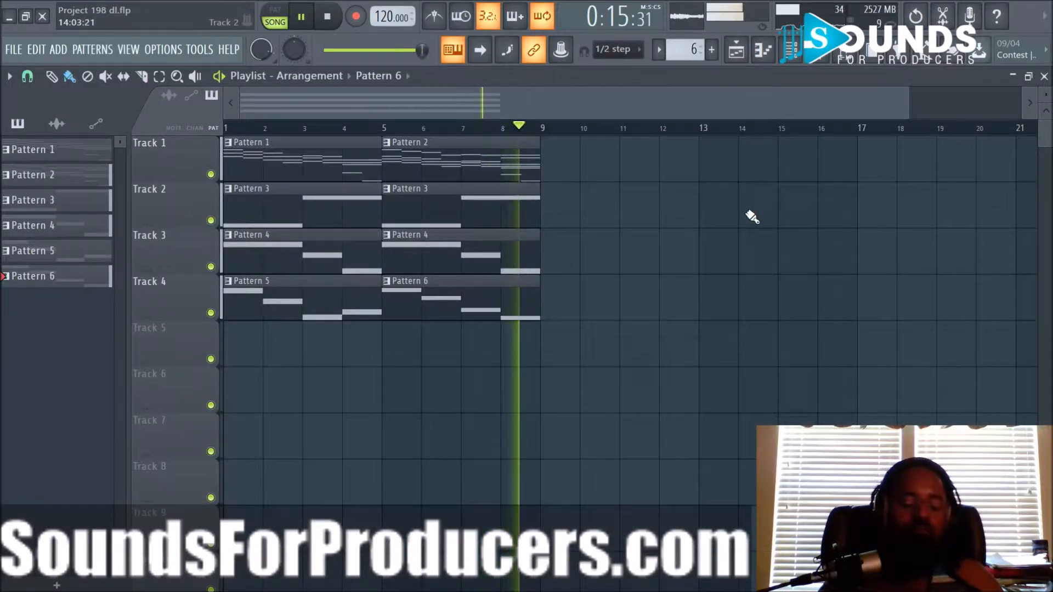
pyautogui.press('F9')
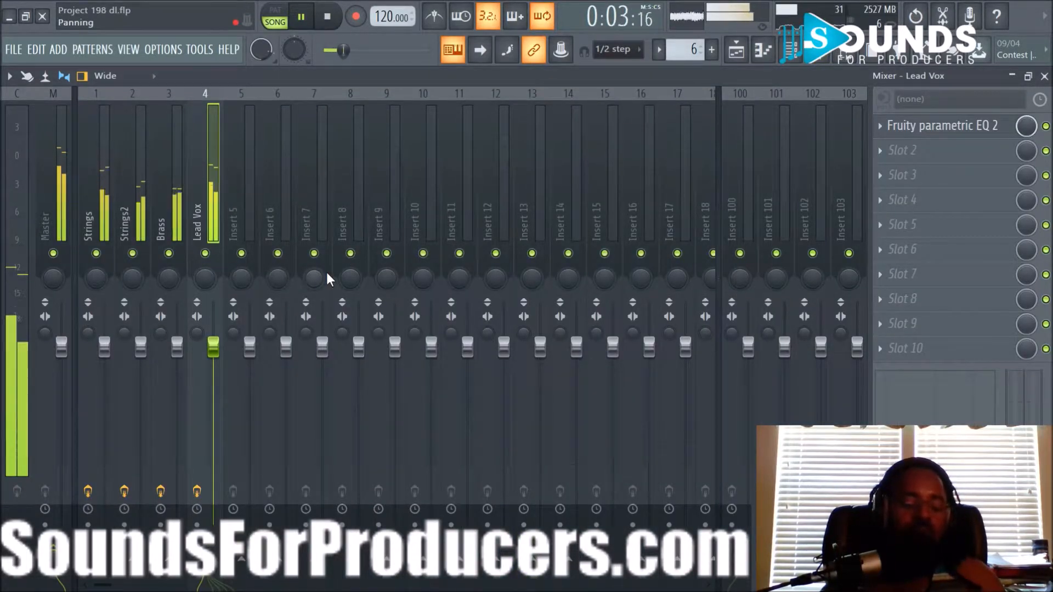
pyautogui.click(736, 50)
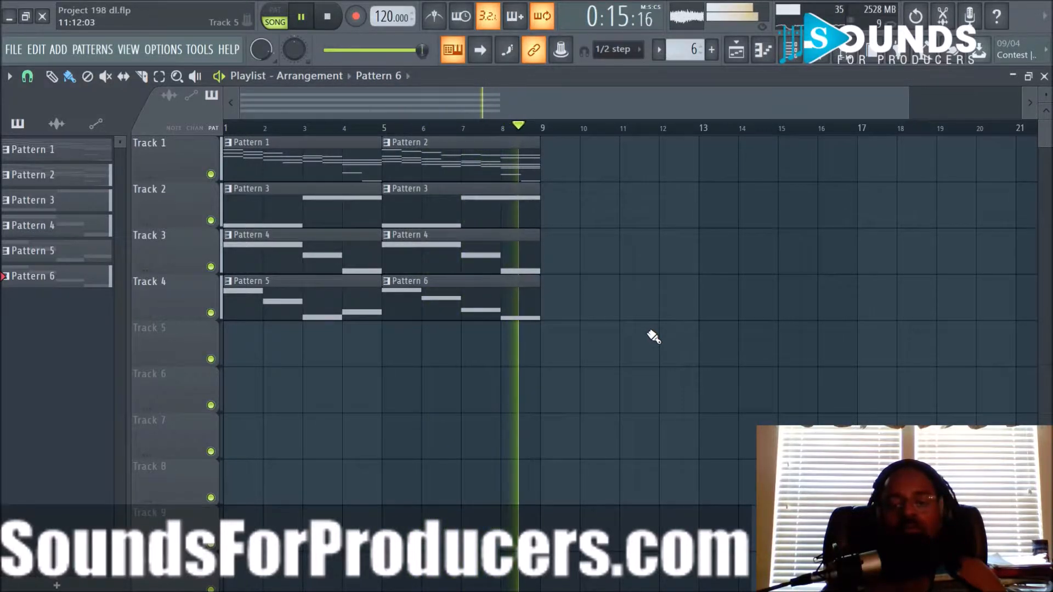
pyautogui.press('space')
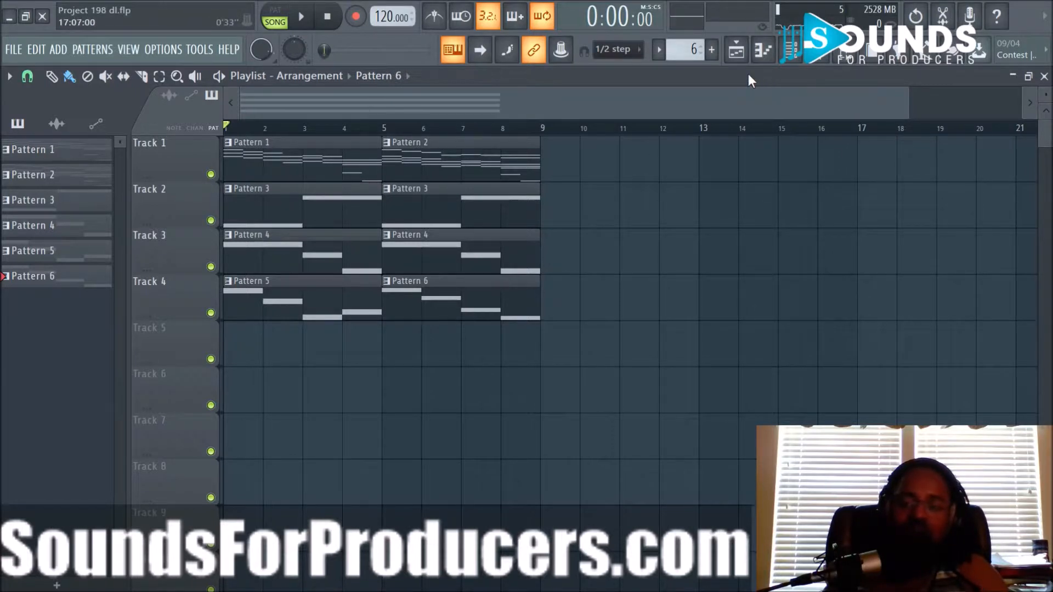
# Show the sample browser and open the Kicks folder in Bonus One Shots of 2019 Break Through Vol. 1
pyautogui.click(847, 55)
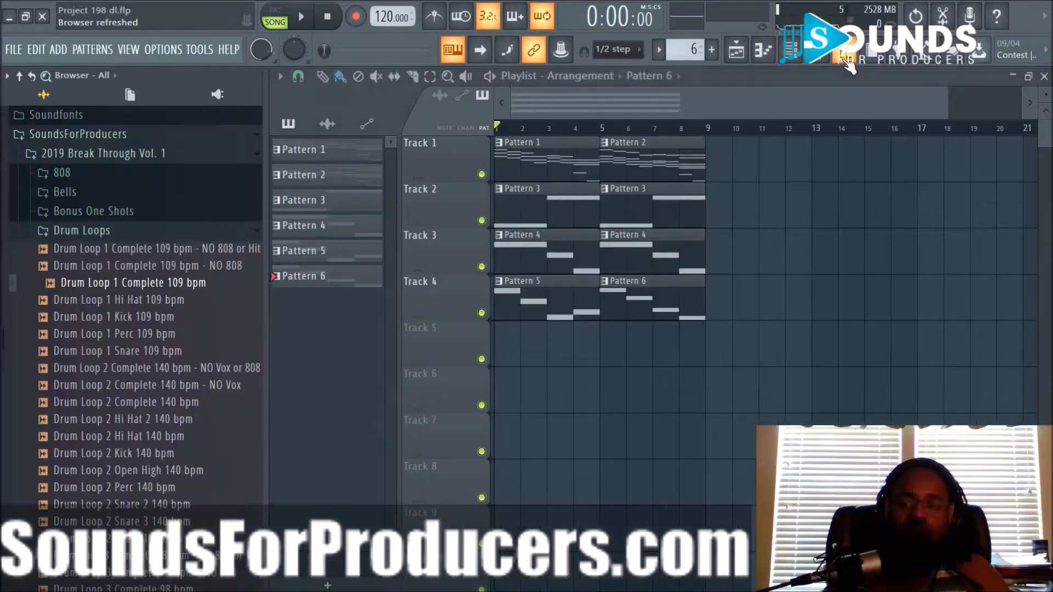
pyautogui.click(220, 234)
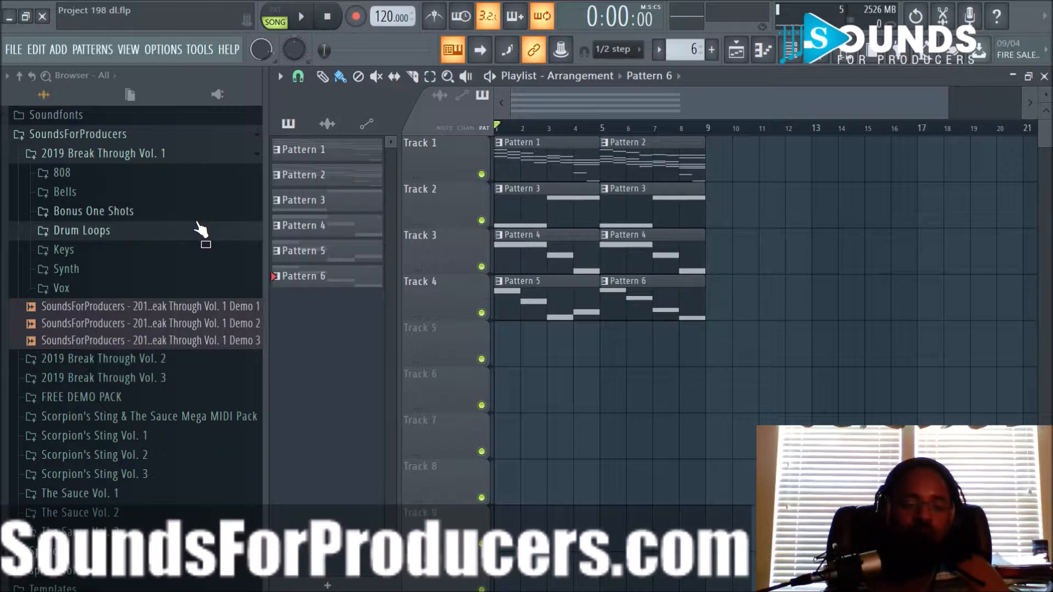
pyautogui.moveTo(97, 210); pyautogui.dragTo(107, 225)
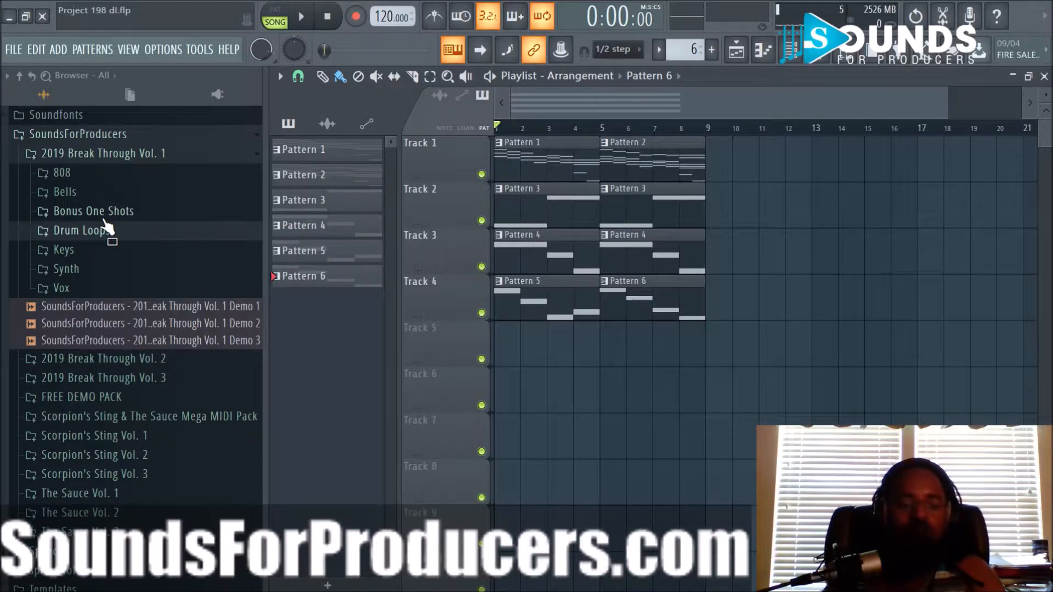
pyautogui.moveTo(107, 226)
pyautogui.mouseDown()
pyautogui.moveTo(106, 175)
pyautogui.moveTo(110, 206)
pyautogui.mouseUp()
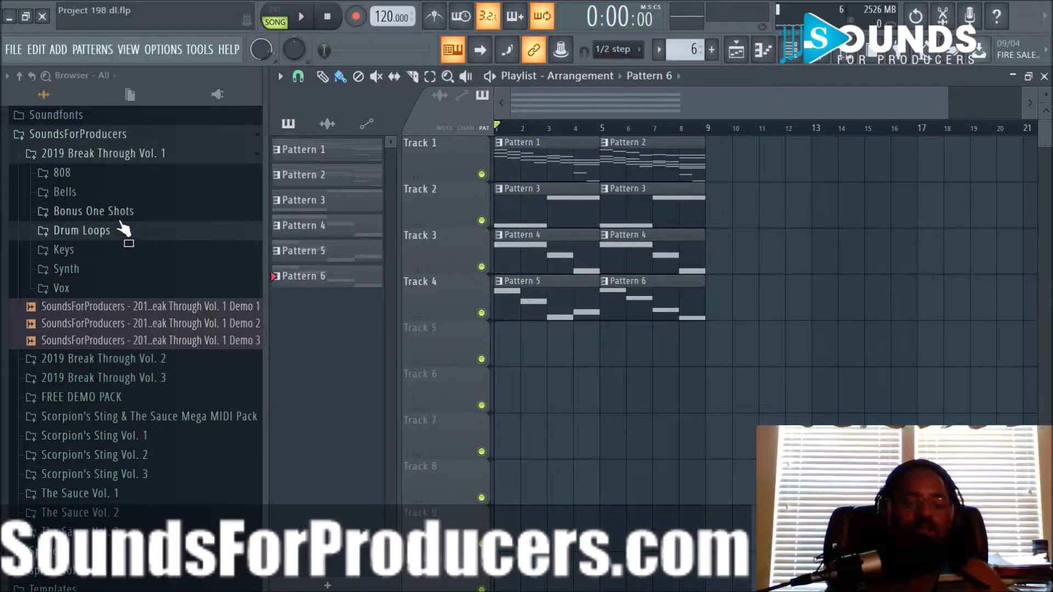
pyautogui.click(125, 216)
pyautogui.click(125, 252)
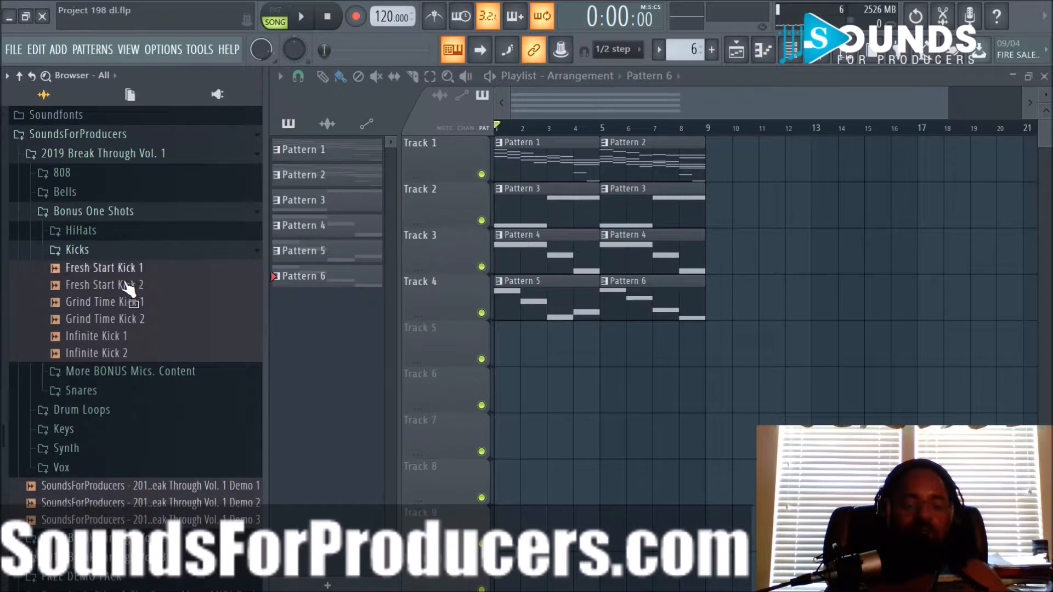
# Audition the Vol. 1 kicks from Fresh Start Kick 1 to Infinite Kick 2 over the playing arrangement
pyautogui.press('space')
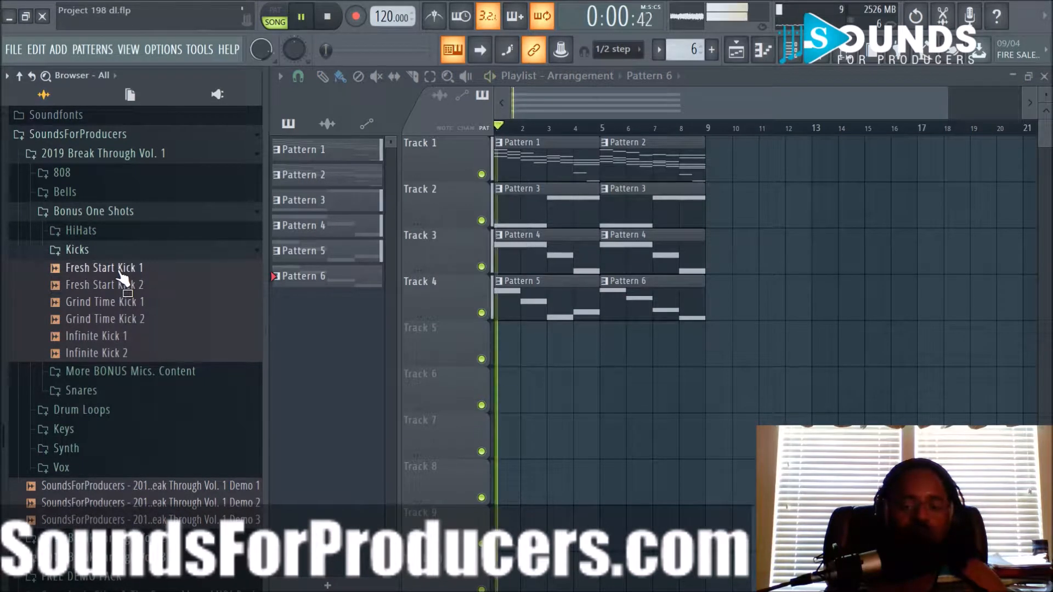
pyautogui.click(118, 269)
pyautogui.click(120, 283)
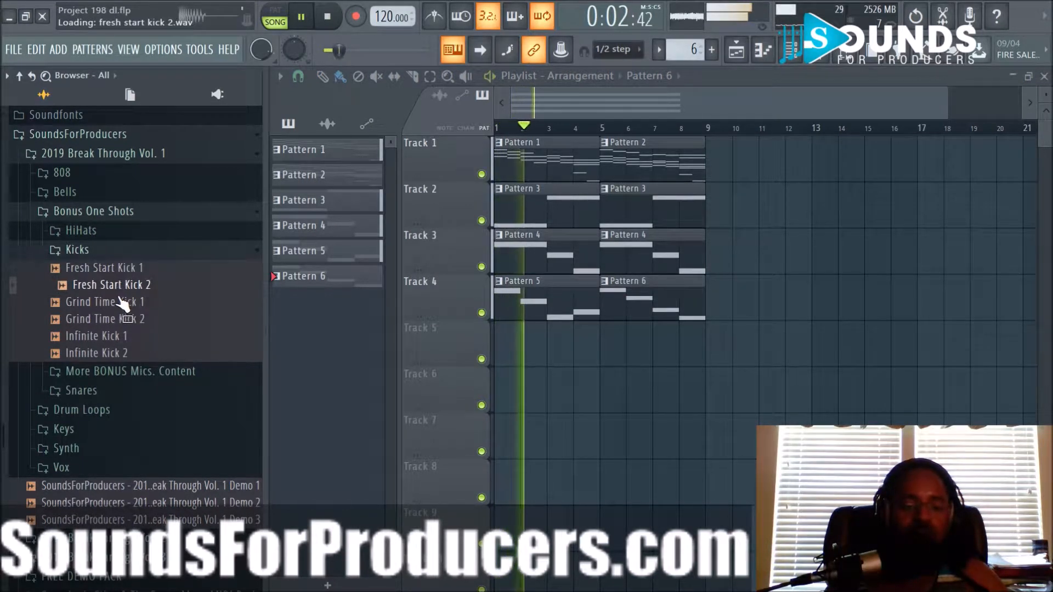
pyautogui.click(122, 302)
pyautogui.click(124, 320)
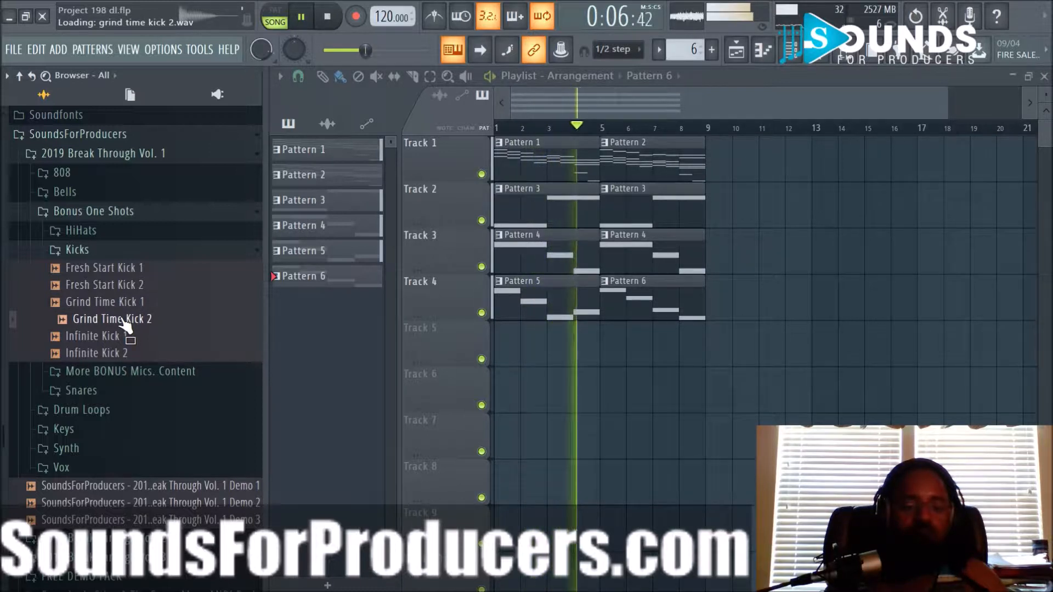
pyautogui.click(125, 337)
pyautogui.click(120, 353)
pyautogui.click(119, 323)
# Stop playback and audition the Infinite, Grind Time and Fresh Start kicks on their own
pyautogui.press('space')
pyautogui.click(119, 337)
pyautogui.click(121, 354)
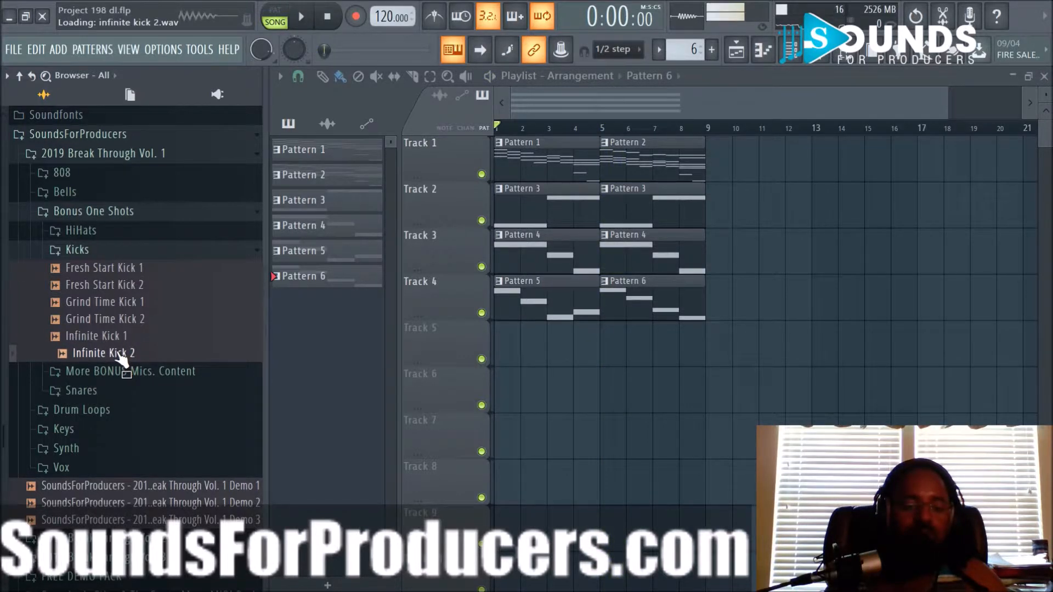
pyautogui.click(119, 321)
pyautogui.click(119, 304)
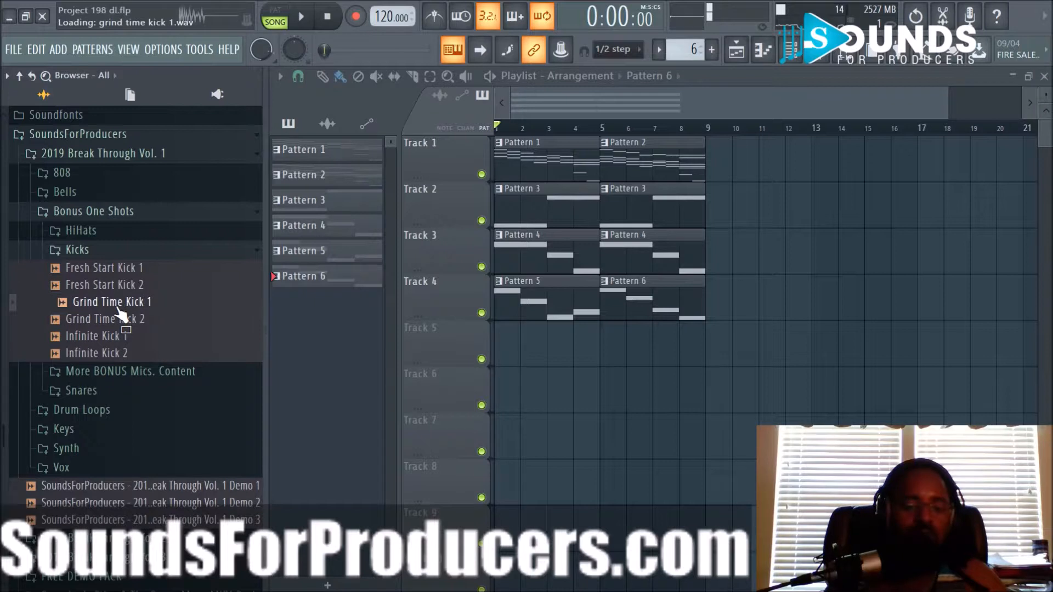
pyautogui.click(119, 286)
pyautogui.click(118, 269)
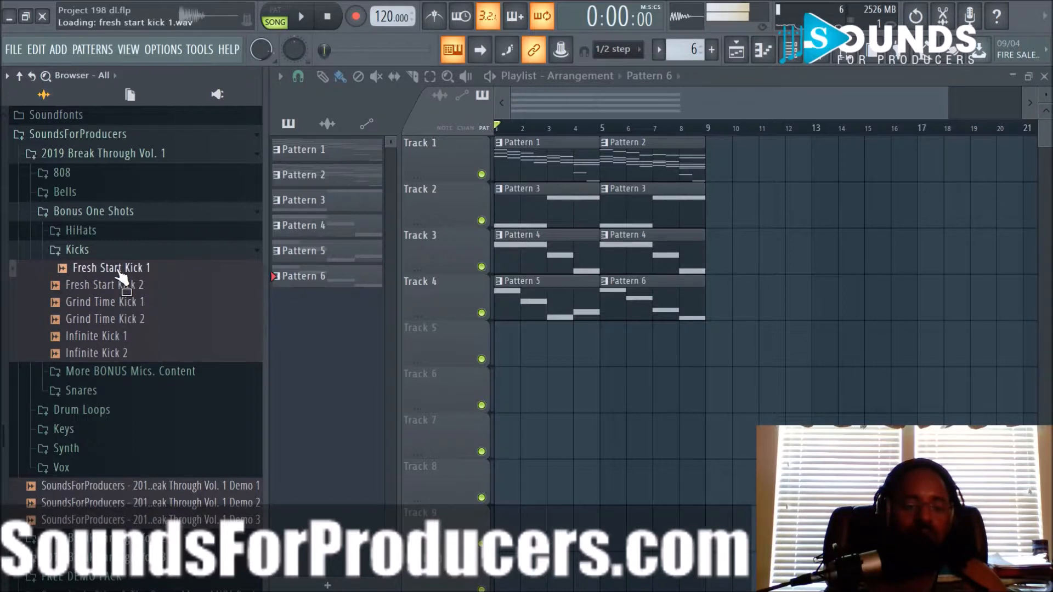
pyautogui.click(118, 286)
pyautogui.click(119, 269)
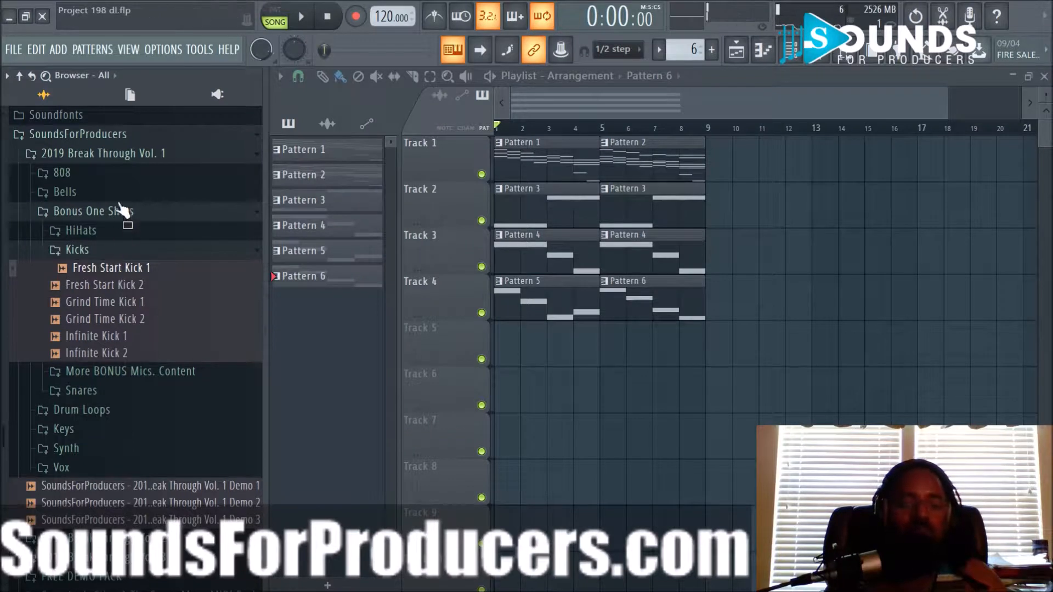
# Audition the Get It, New Year and Toast kicks from the Bonus One Shots of 2019 Break Through Vol. 2
pyautogui.click(122, 157)
pyautogui.click(134, 353)
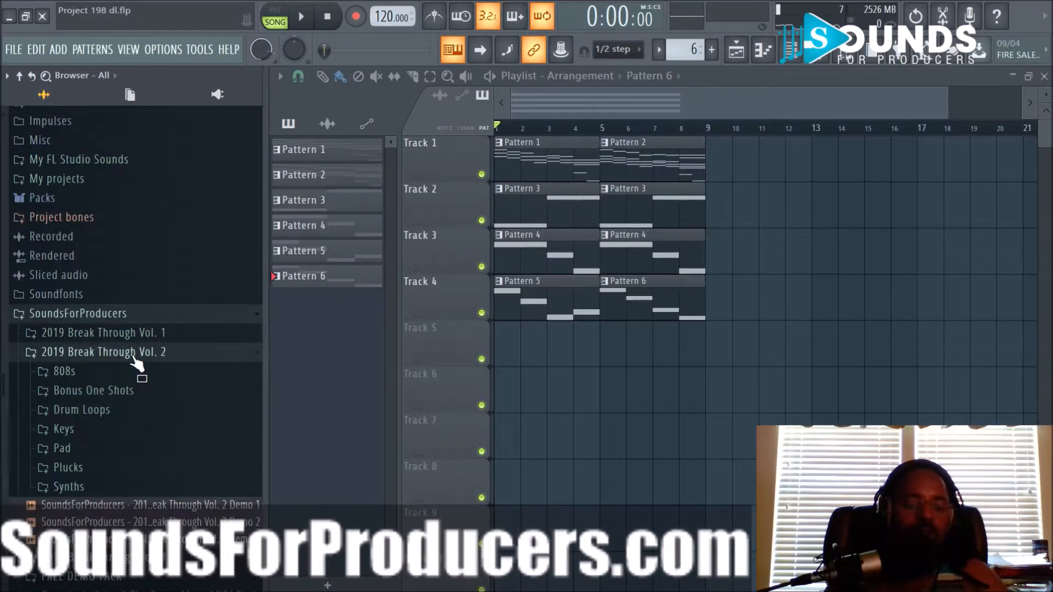
pyautogui.click(110, 396)
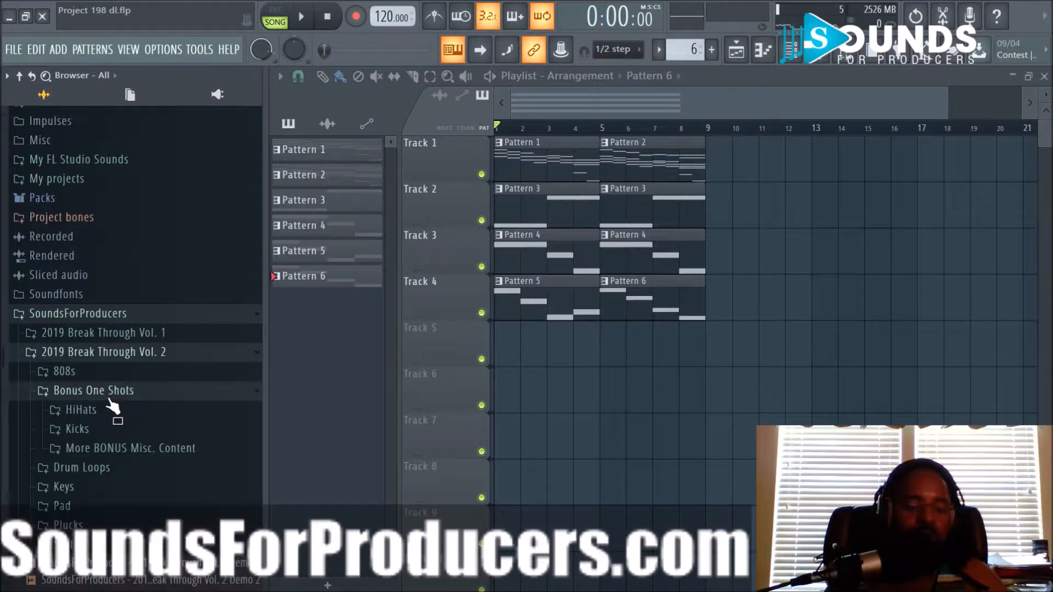
pyautogui.click(97, 433)
pyautogui.click(98, 449)
pyautogui.click(99, 466)
pyautogui.click(101, 483)
pyautogui.click(99, 517)
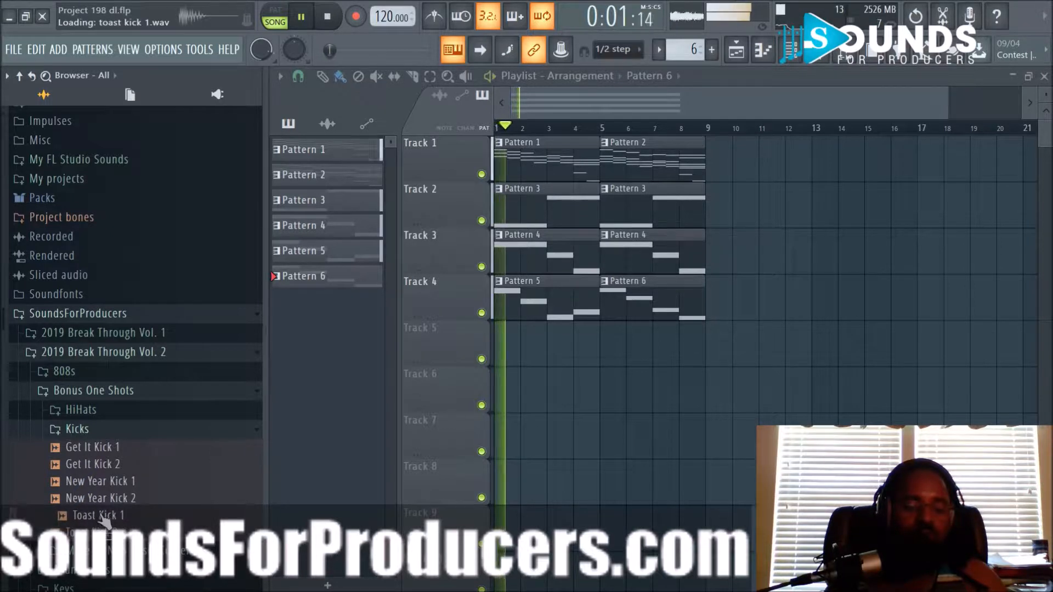
pyautogui.click(104, 498)
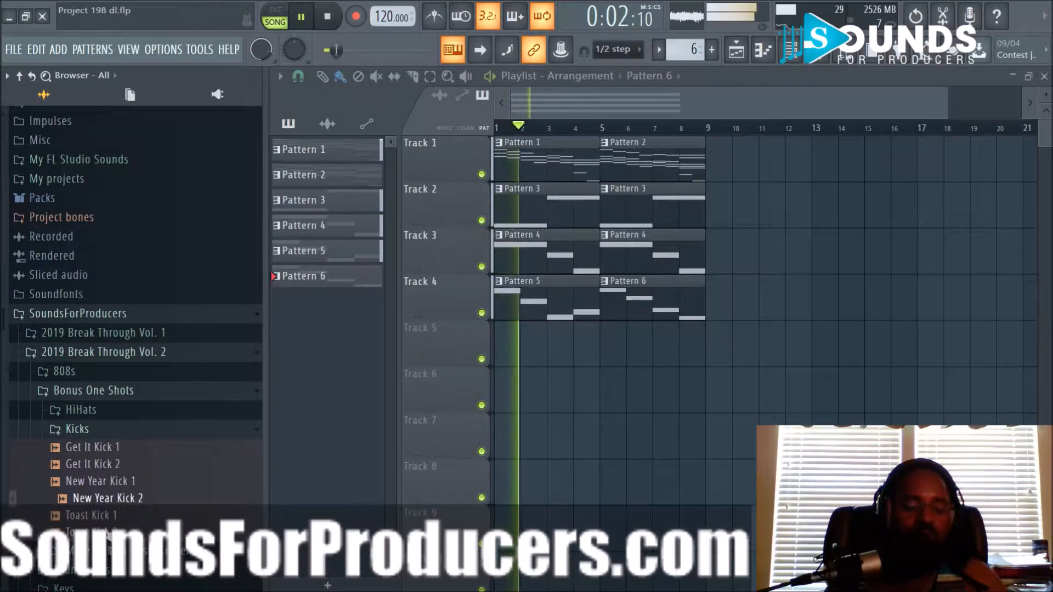
# Collapse the Vol. 2 folder and open the Kicks folder in Bonus One Shots of 2019 Break Through Vol. 3
pyautogui.click(110, 430)
pyautogui.click(111, 392)
pyautogui.click(104, 352)
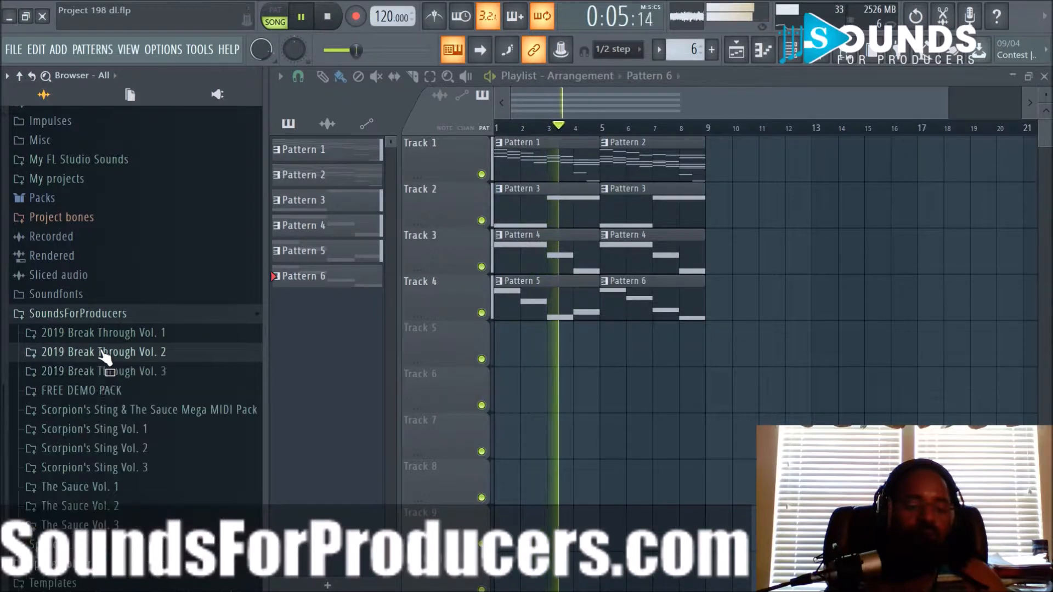
pyautogui.click(104, 372)
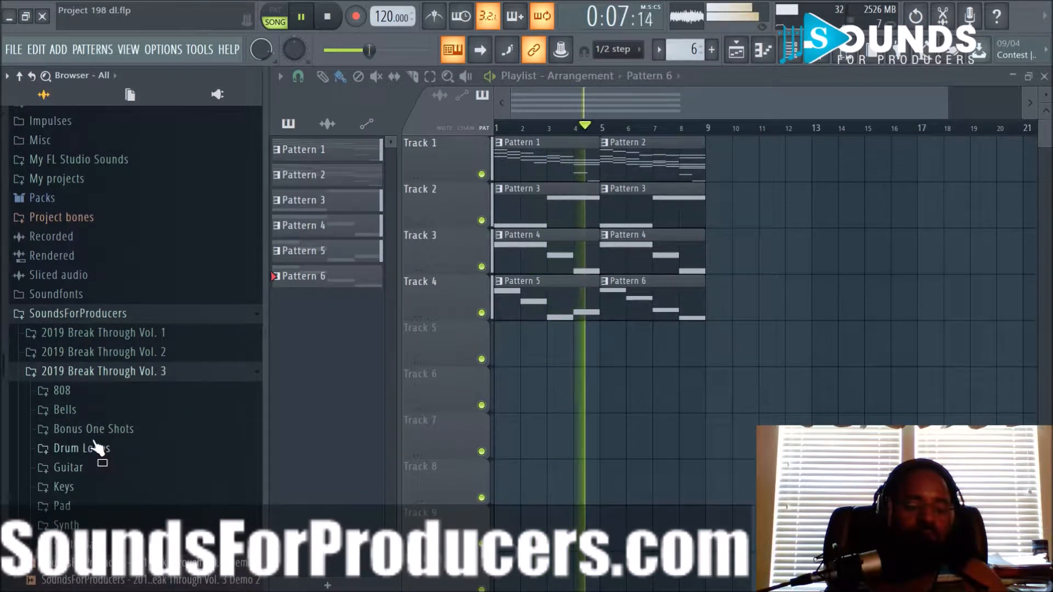
pyautogui.click(97, 431)
pyautogui.click(96, 470)
# Audition the first Vol. 3 kicks with the beat and load Cheers Kick 2 into a new channel
pyautogui.click(96, 482)
pyautogui.press('space')
pyautogui.click(97, 499)
pyautogui.click(101, 487)
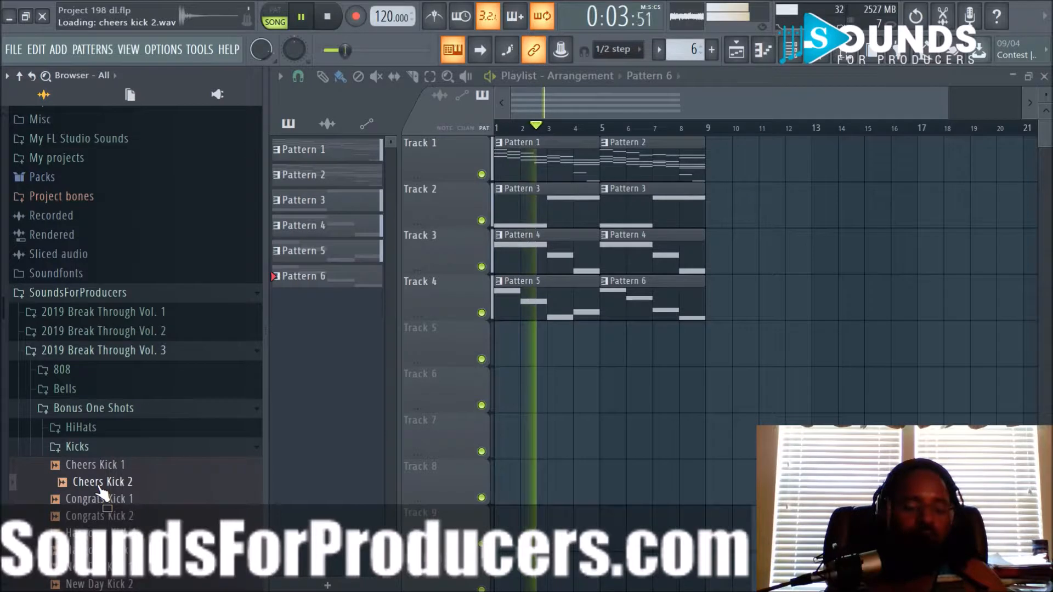
pyautogui.rightClick(99, 486)
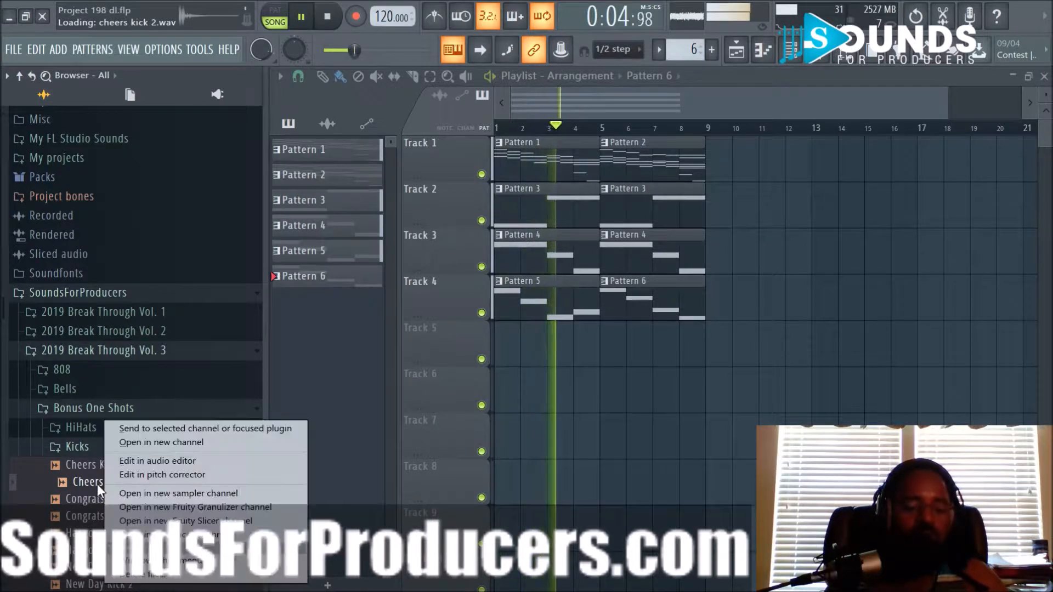
pyautogui.click(145, 443)
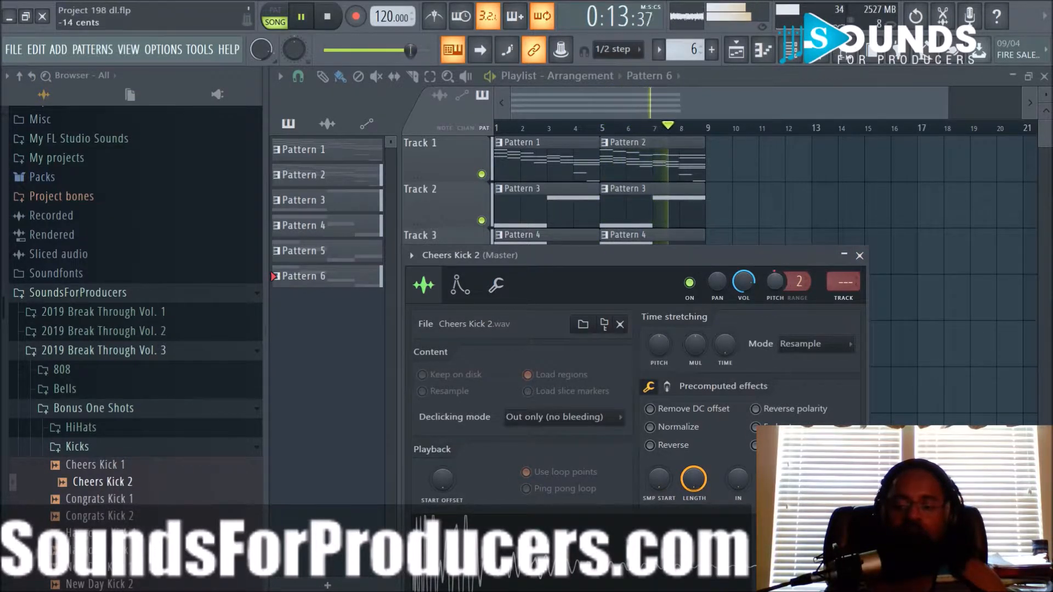
pyautogui.click(860, 257)
# Turn on the metronome during playback, widen the channel rack to 32 steps and route Cheers Kick 2 to mixer track 5
pyautogui.press('space')
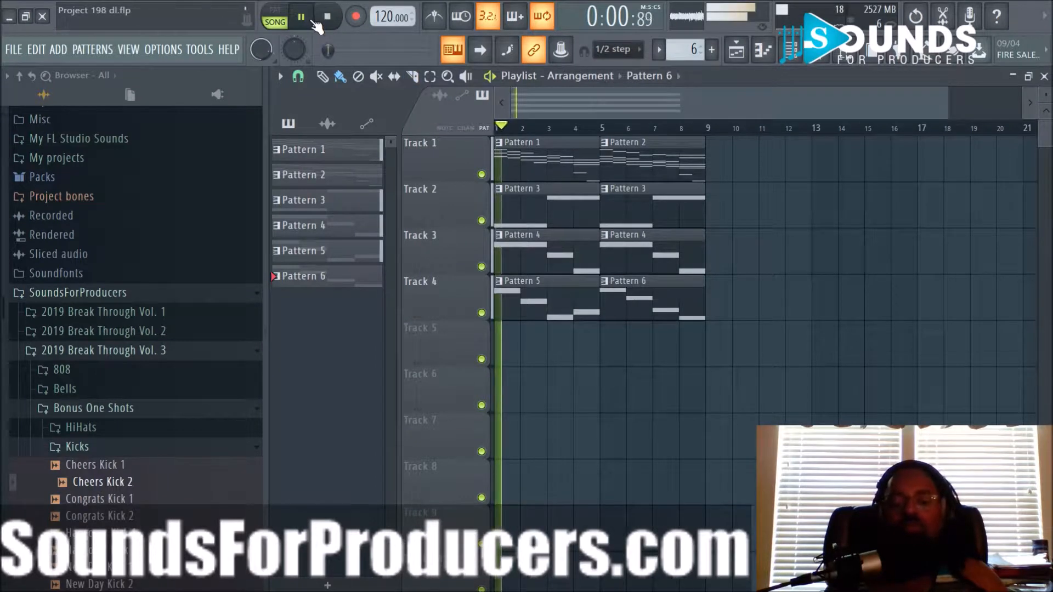
pyautogui.click(439, 20)
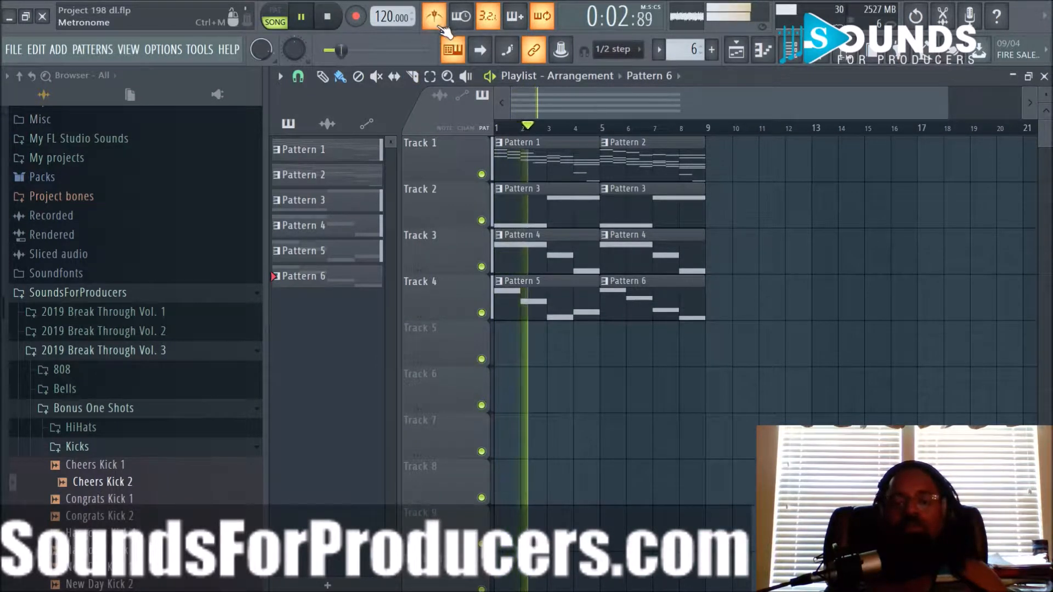
pyautogui.click(790, 51)
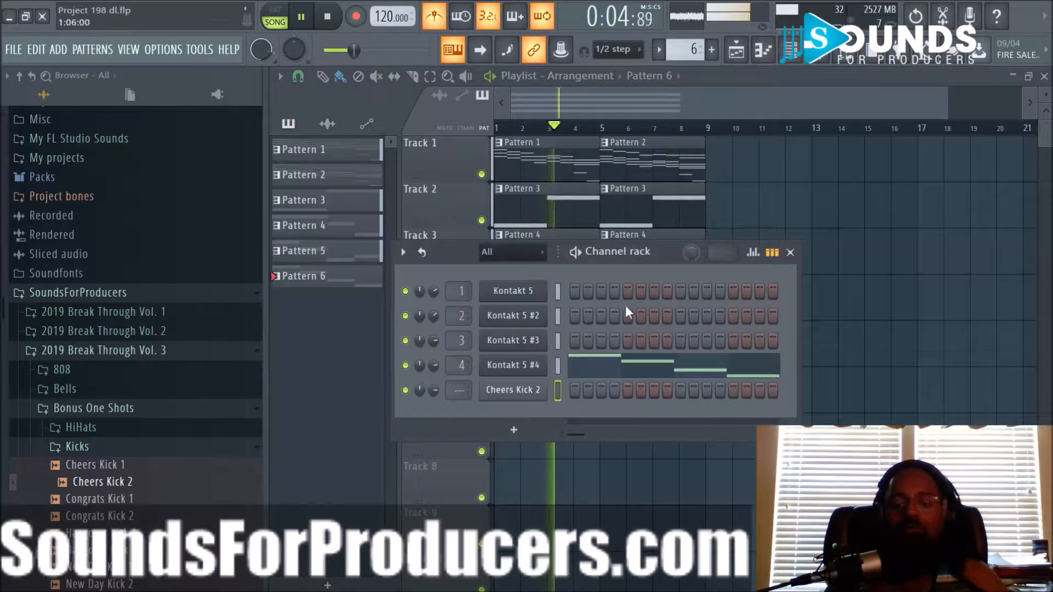
pyautogui.moveTo(811, 409); pyautogui.dragTo(1008, 409)
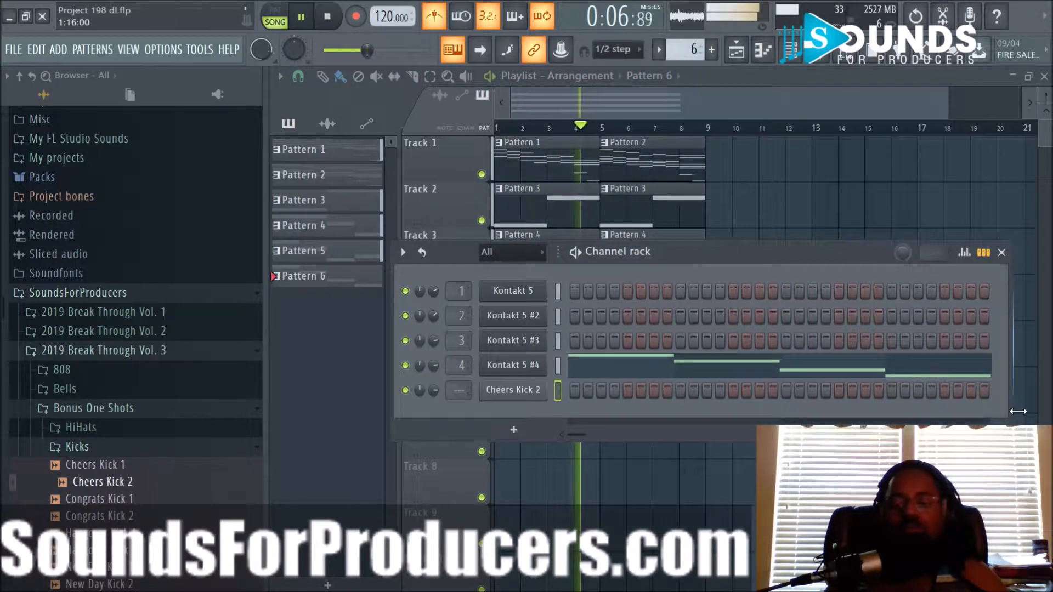
pyautogui.moveTo(467, 396); pyautogui.dragTo(467, 385)
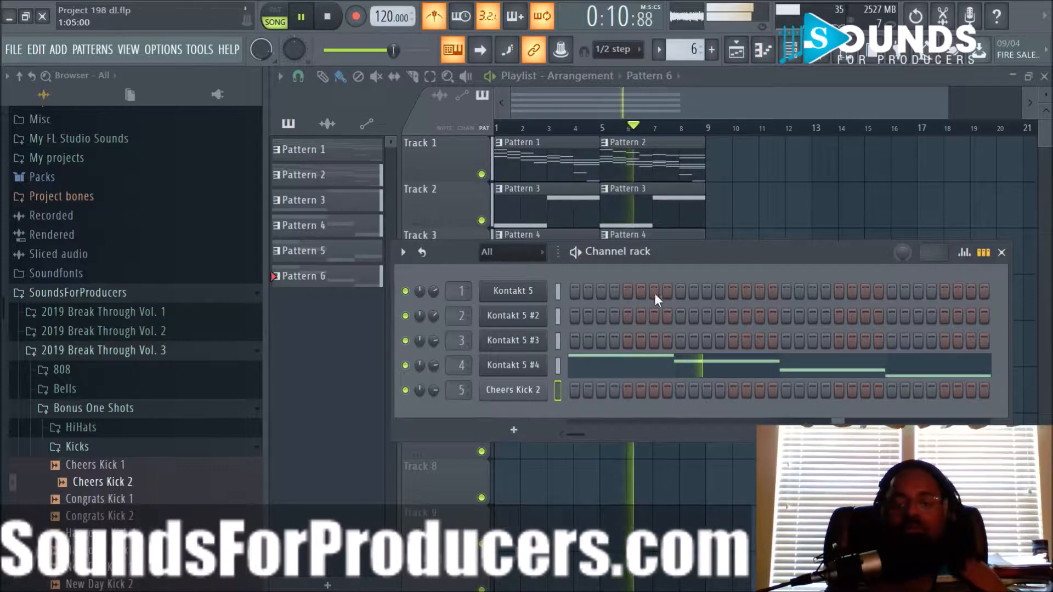
pyautogui.moveTo(699, 252); pyautogui.dragTo(683, 187)
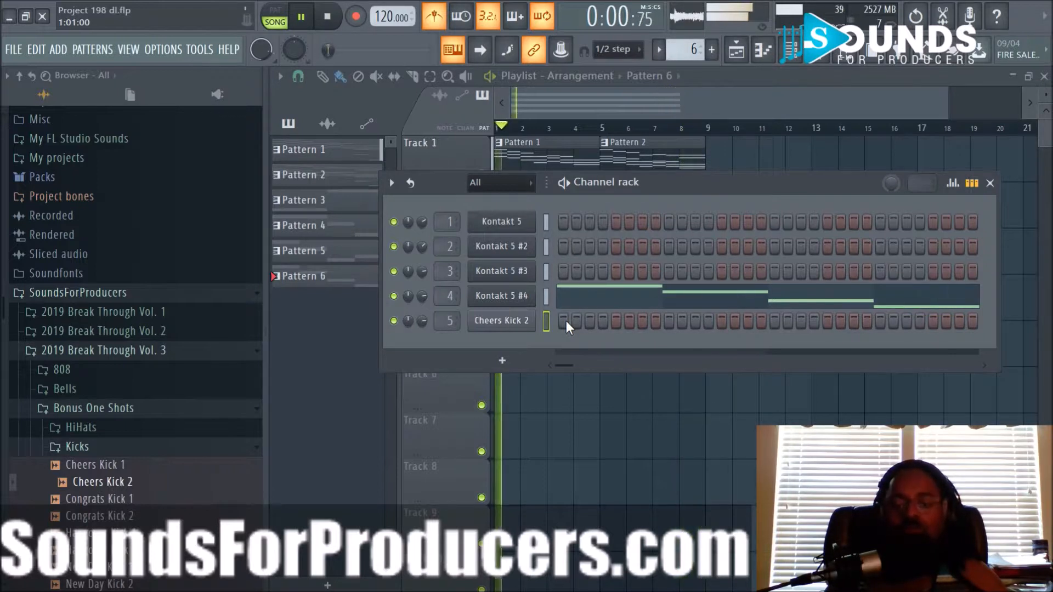
pyautogui.press('F6')
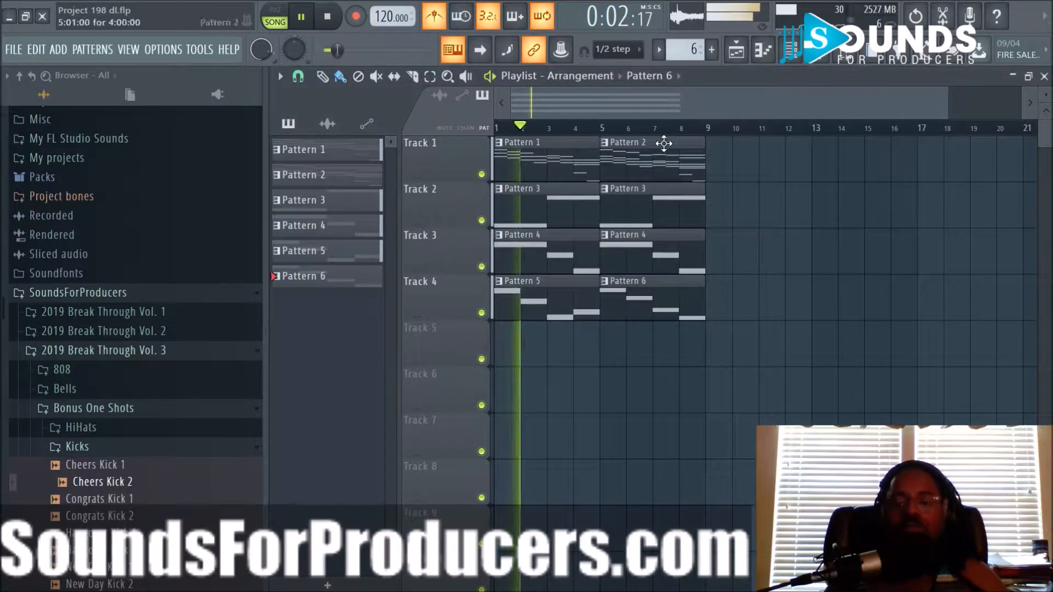
# Create Pattern 7 and place it on playlist Track 5, spanning bars 1 to 4
pyautogui.click(711, 49)
pyautogui.click(527, 340)
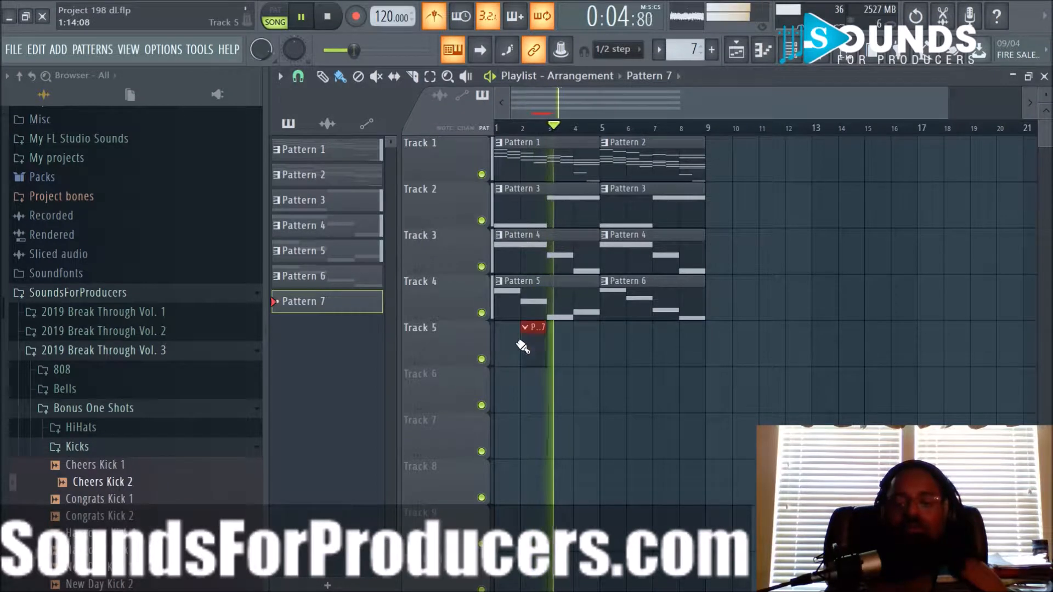
pyautogui.moveTo(536, 347)
pyautogui.mouseDown()
pyautogui.moveTo(512, 351)
pyautogui.moveTo(599, 352)
pyautogui.mouseUp()
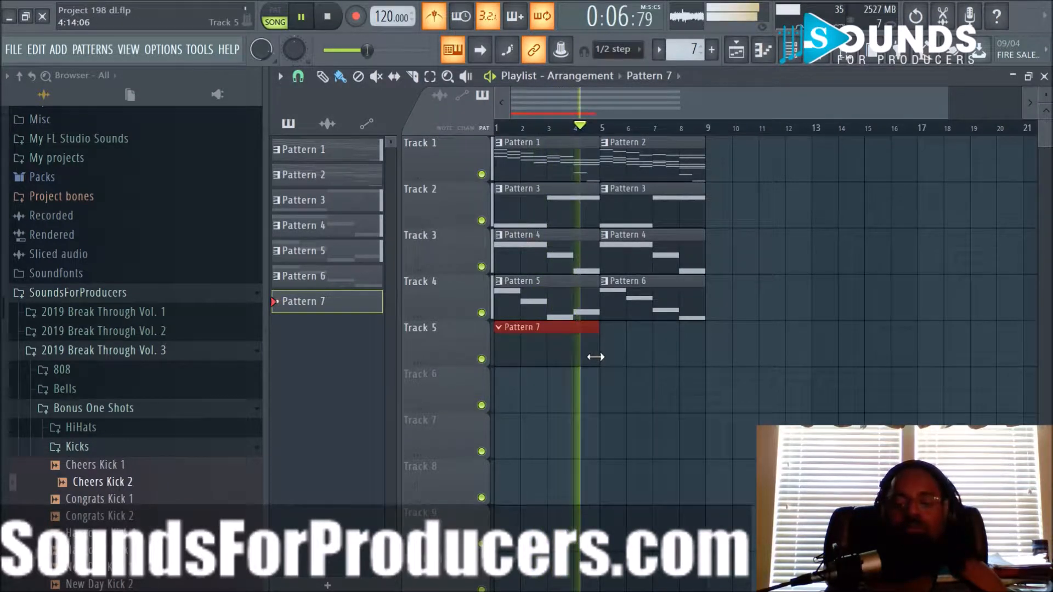
# Program Cheers Kick 2 hits on steps 1, 15 and 17 of Pattern 7 while the song plays
pyautogui.click(787, 52)
pyautogui.press('space')
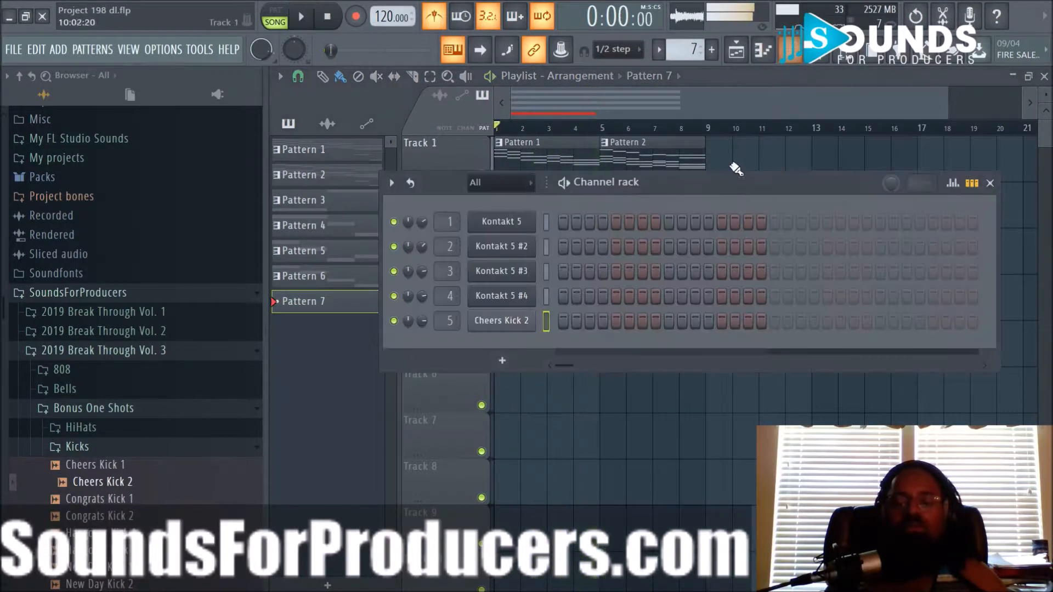
pyautogui.press('space')
pyautogui.click(563, 321)
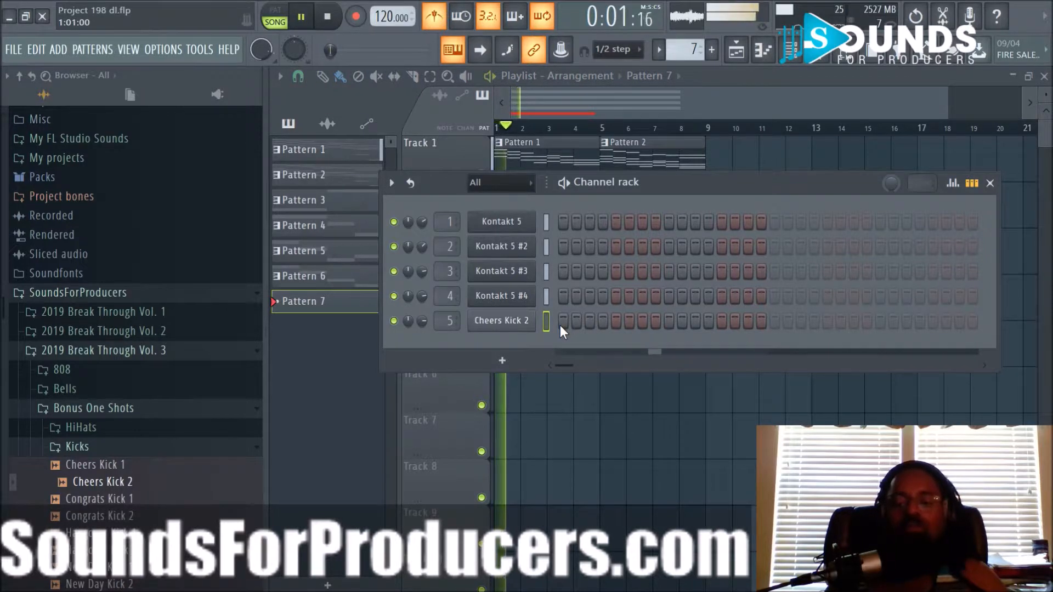
pyautogui.press('space')
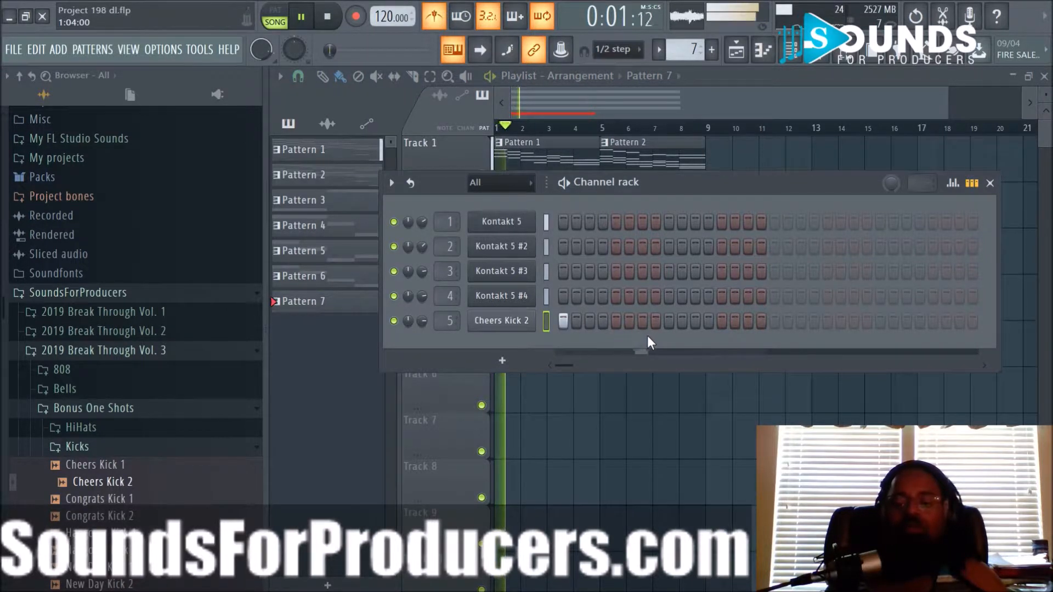
pyautogui.click(750, 321)
pyautogui.click(773, 321)
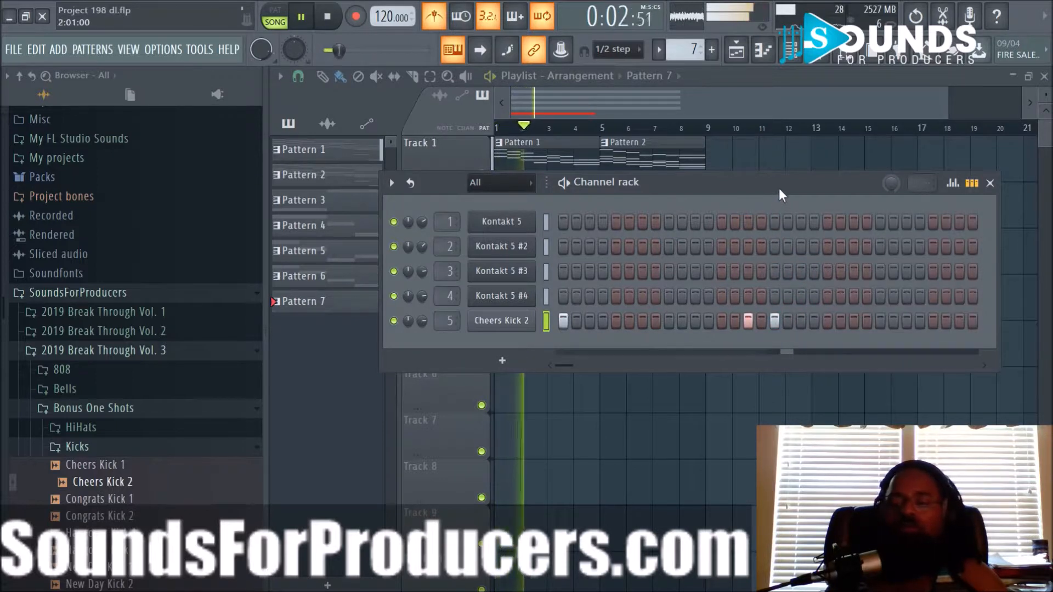
# Widen the channel rack beyond 32 steps and add Cheers Kick 2 hits on steps 27 and 33
pyautogui.moveTo(779, 188); pyautogui.dragTo(594, 238)
pyautogui.click(722, 366)
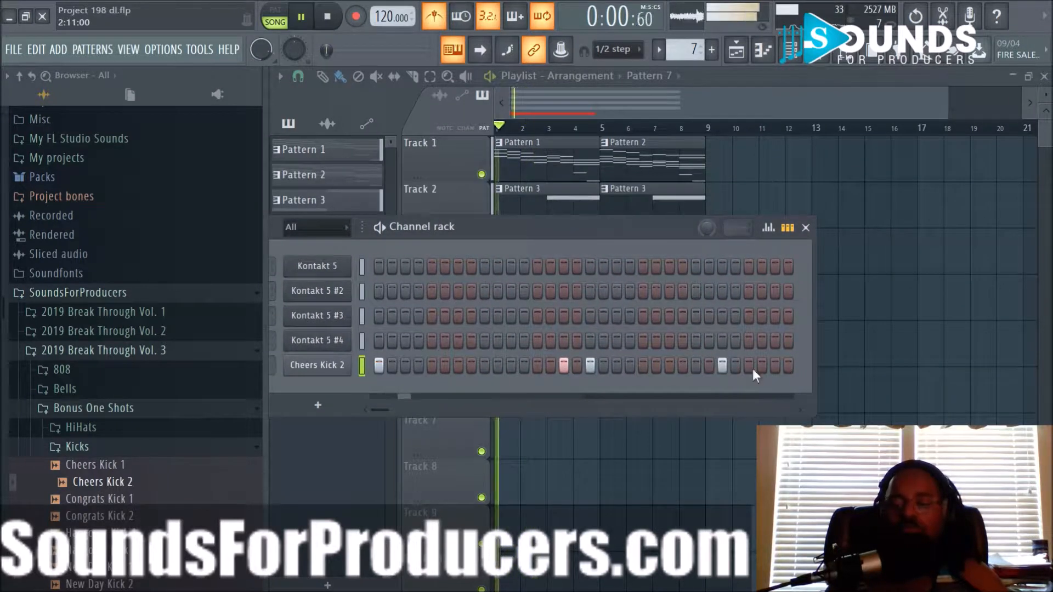
pyautogui.moveTo(814, 369); pyautogui.dragTo(1027, 369)
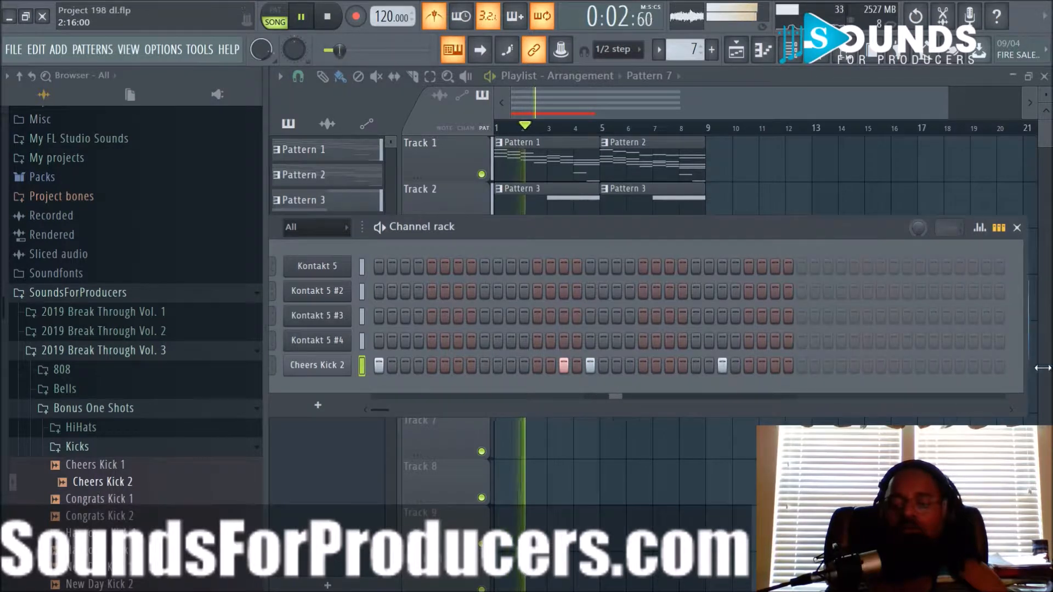
pyautogui.click(801, 365)
pyautogui.moveTo(802, 226); pyautogui.dragTo(567, 264)
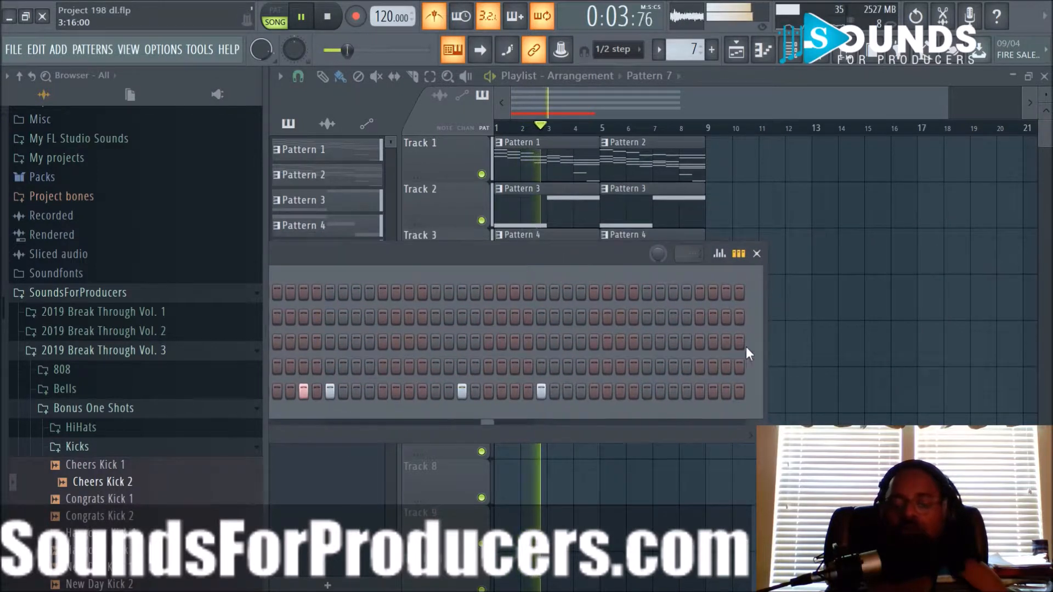
pyautogui.moveTo(767, 361); pyautogui.dragTo(816, 366)
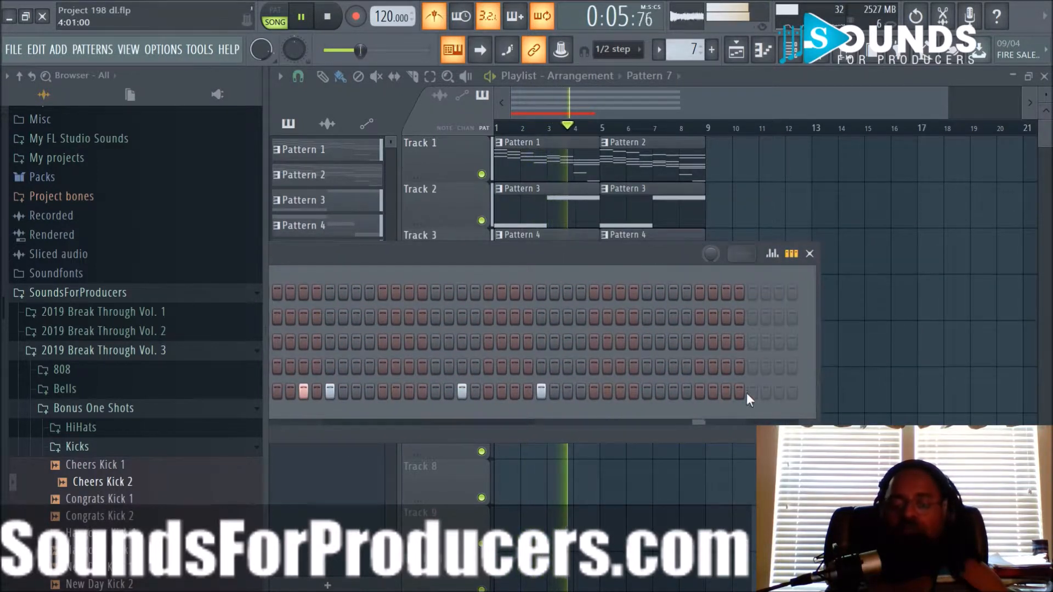
pyautogui.click(677, 393)
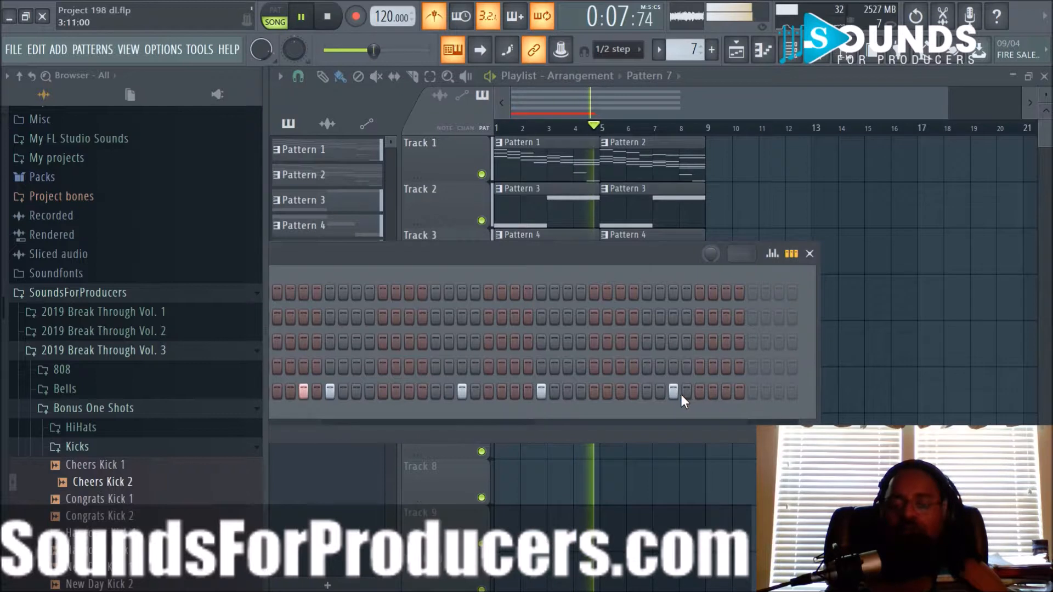
pyautogui.click(699, 393)
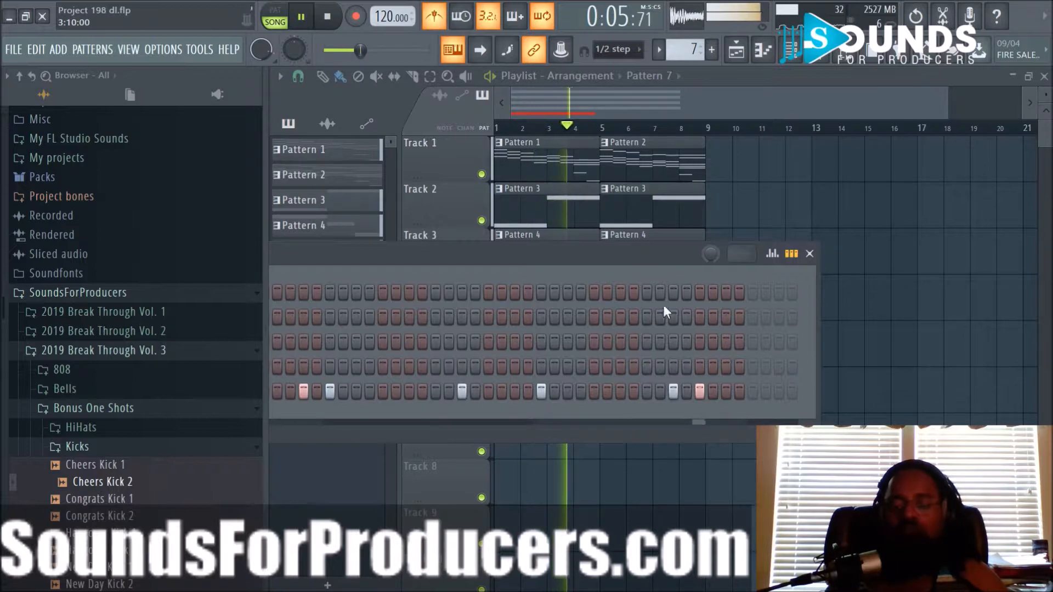
pyautogui.click(674, 391)
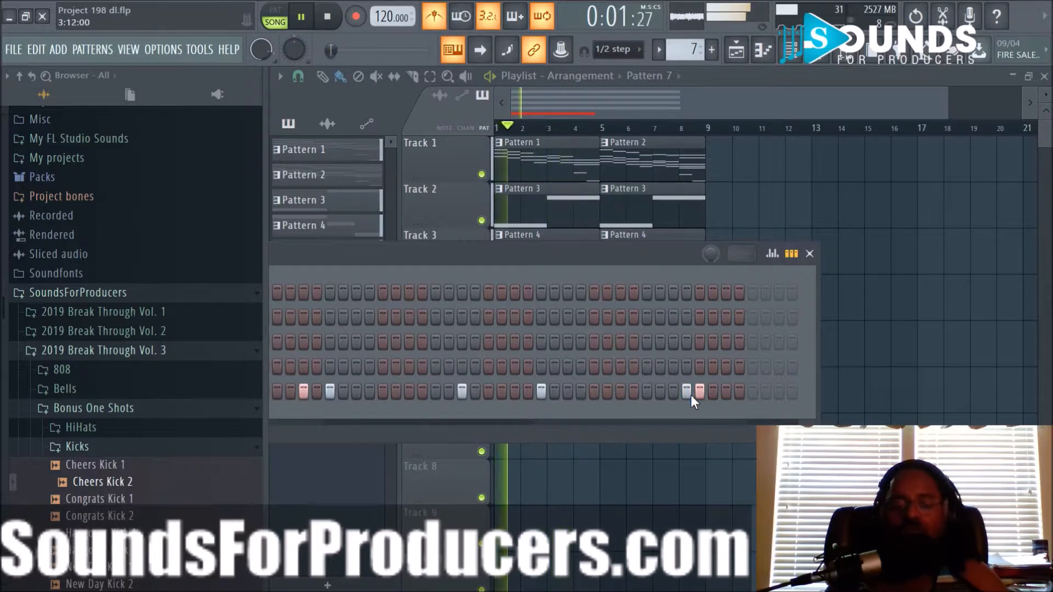
pyautogui.click(698, 394)
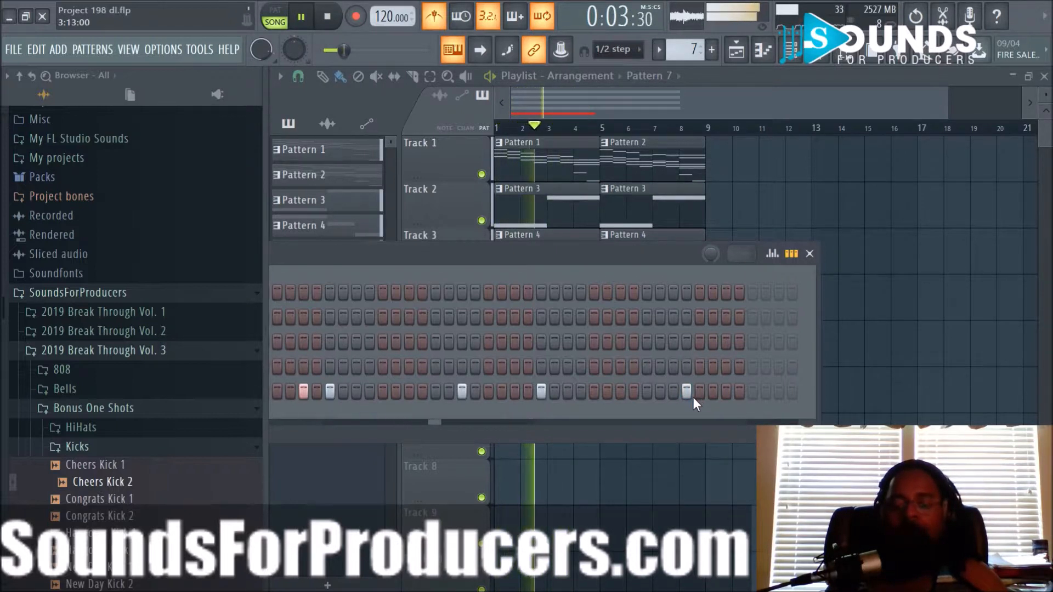
pyautogui.click(685, 393)
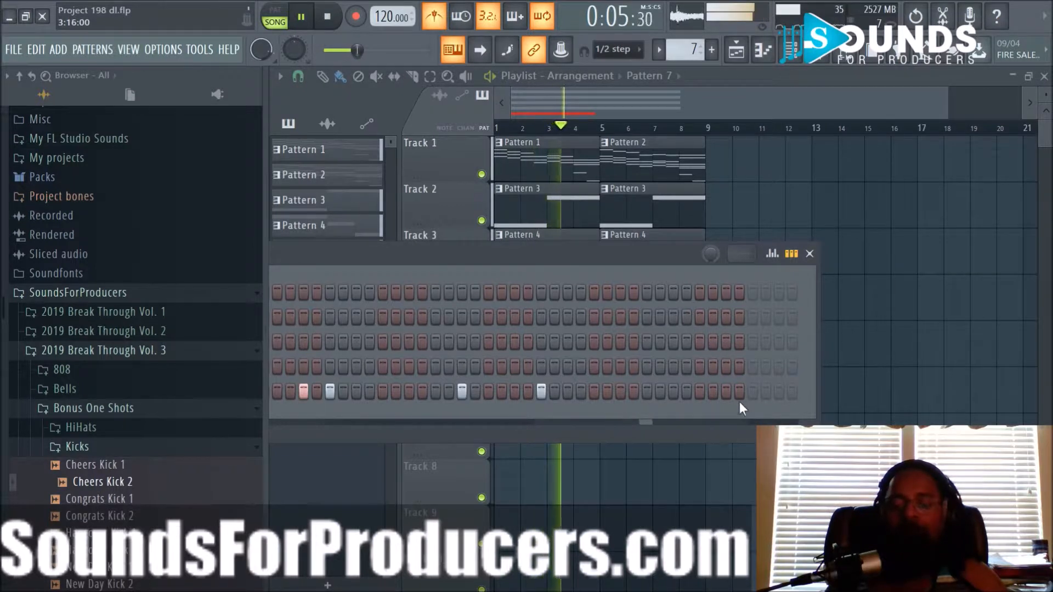
# Add Cheers Kick 2 hits on steps 47, 49 and 59, widening the channel rack to 64 steps
pyautogui.click(727, 392)
pyautogui.click(753, 392)
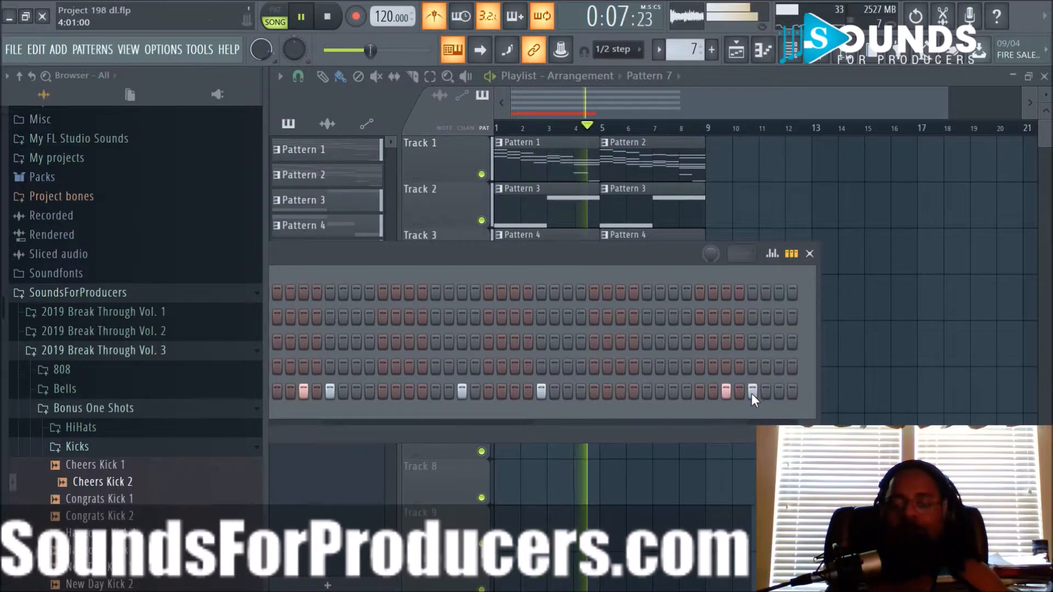
pyautogui.moveTo(819, 378); pyautogui.dragTo(955, 379)
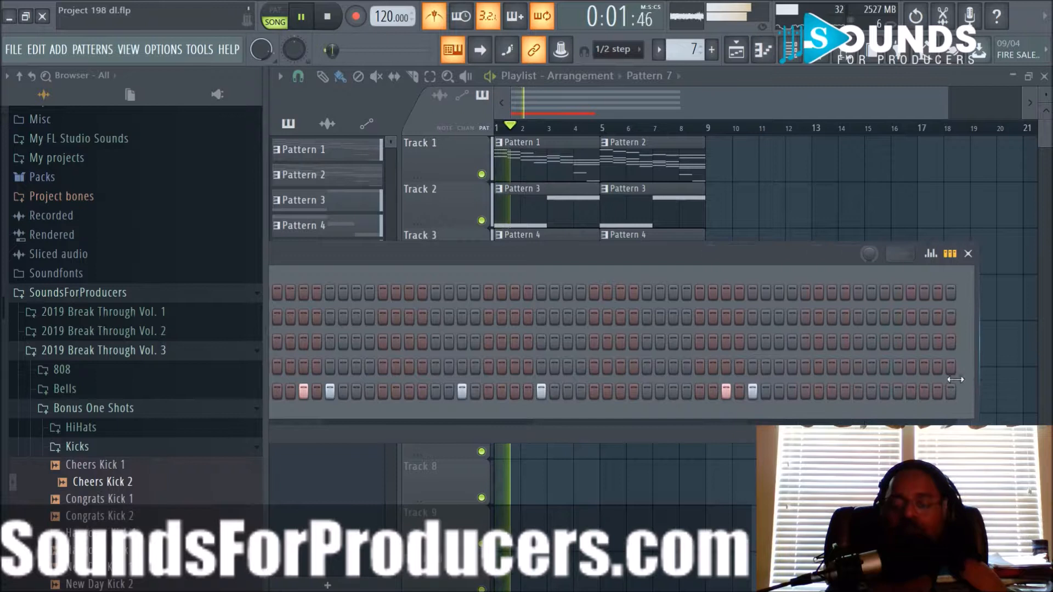
pyautogui.moveTo(788, 262); pyautogui.dragTo(745, 247)
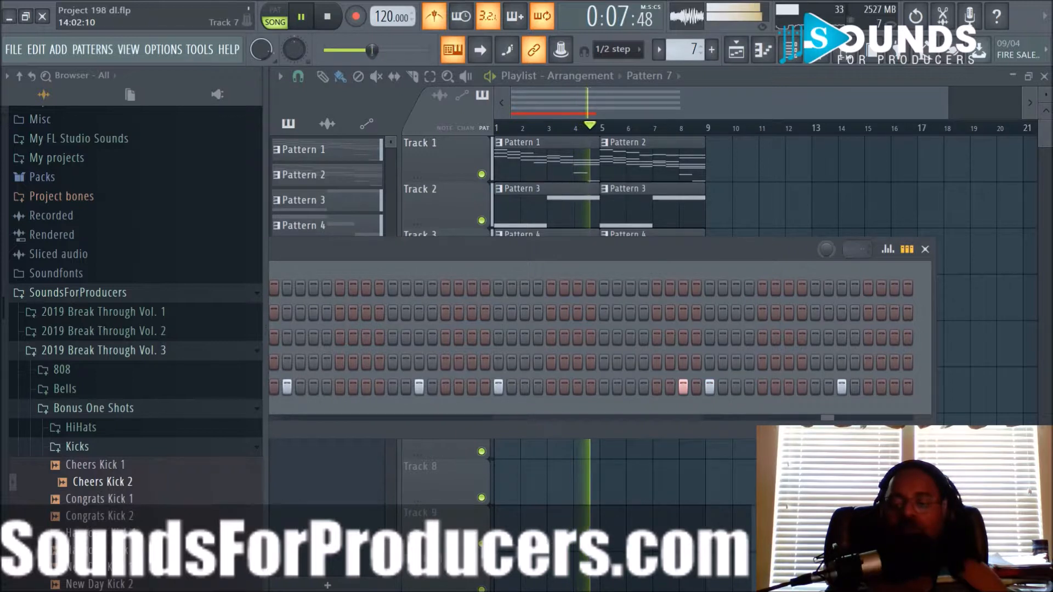
# Close the channel rack and place a second Pattern 7 clip on playlist Track 5, starting at bar 5
pyautogui.press('F6')
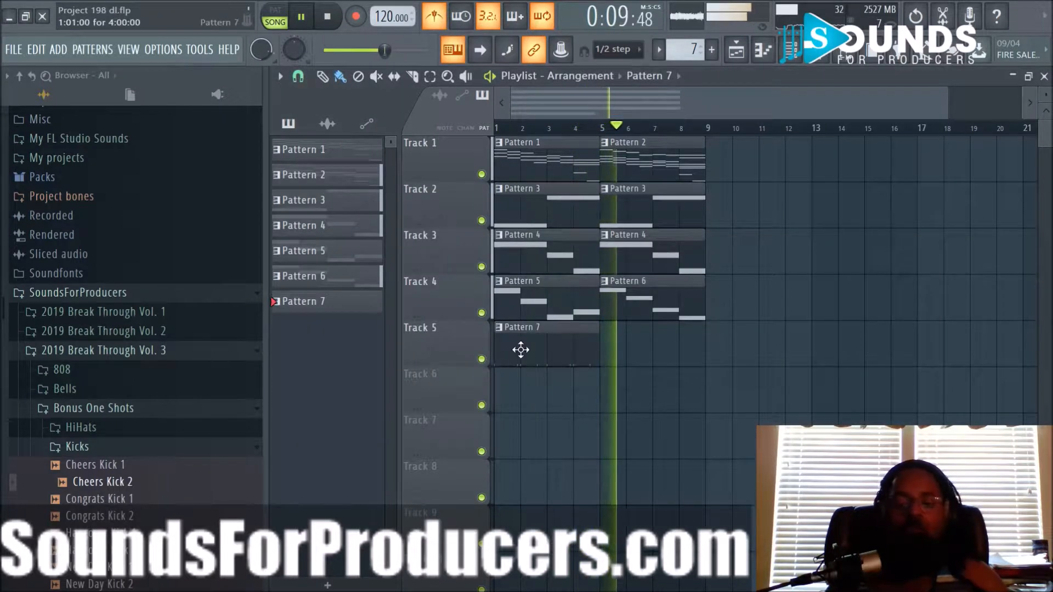
pyautogui.click(658, 349)
pyautogui.moveTo(648, 350); pyautogui.dragTo(623, 349)
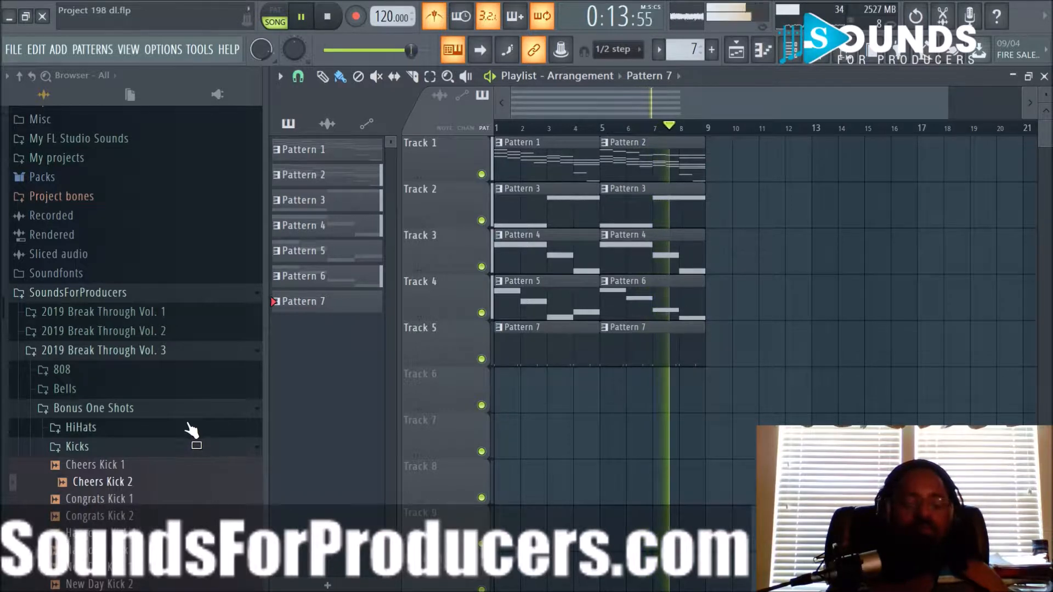
# Collapse the Kicks folder and open the Snares folder in the Vol. 3 Bonus One Shots
pyautogui.click(167, 447)
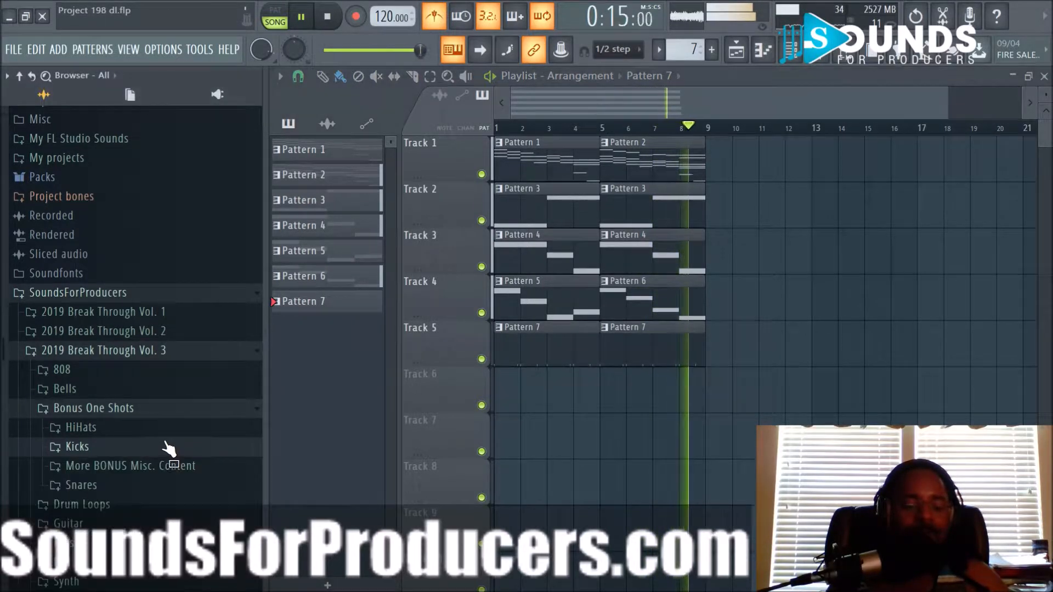
pyautogui.click(134, 487)
pyautogui.scroll(-3, 142, 411)
# Audition all five Vol. 3 snares against the playing beat, from New Day Snare 2 up to Cheers Snare and back to Hangover Snare
pyautogui.click(116, 368)
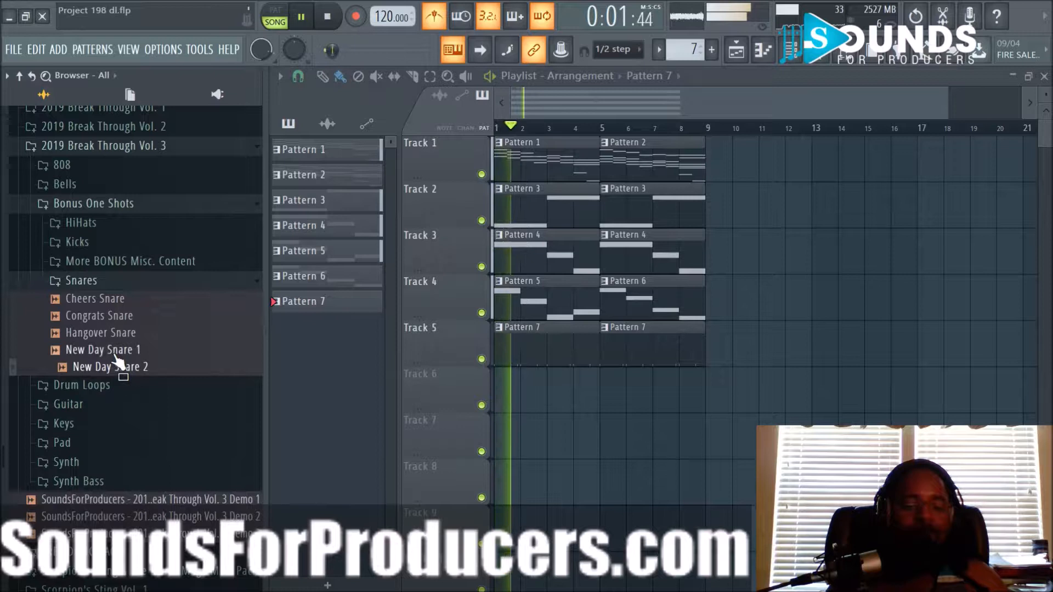
pyautogui.click(115, 352)
pyautogui.click(115, 335)
pyautogui.click(116, 317)
pyautogui.click(116, 301)
pyautogui.click(117, 317)
pyautogui.click(118, 334)
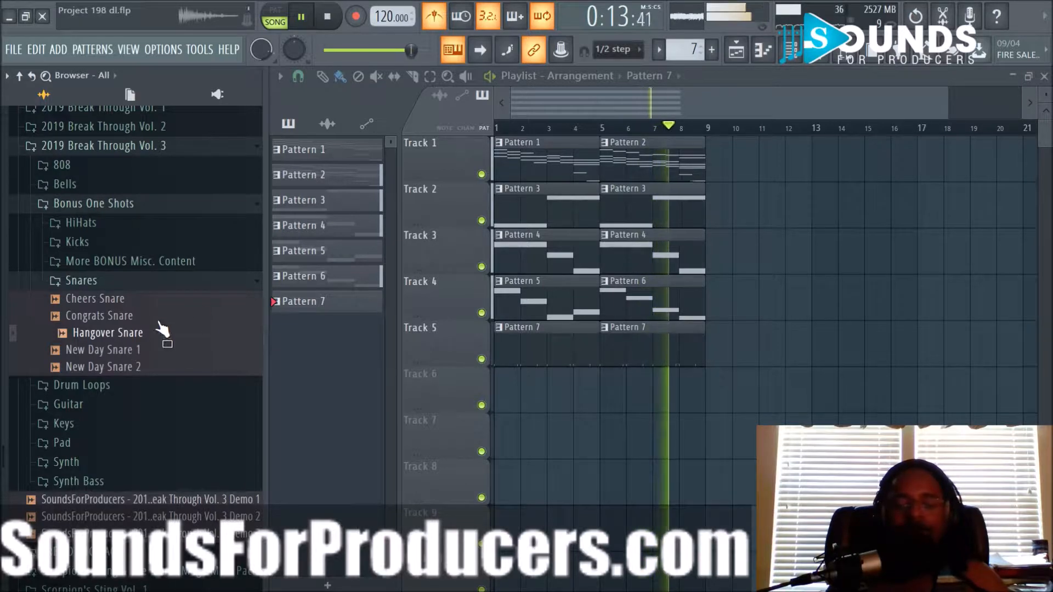
pyautogui.click(825, 56)
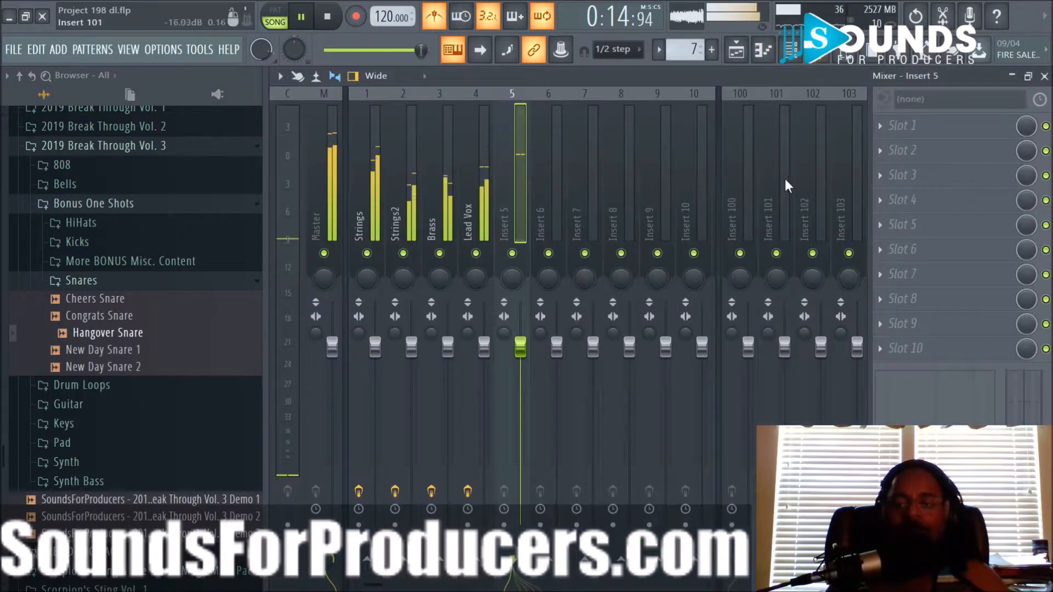
pyautogui.click(790, 53)
pyautogui.press('space')
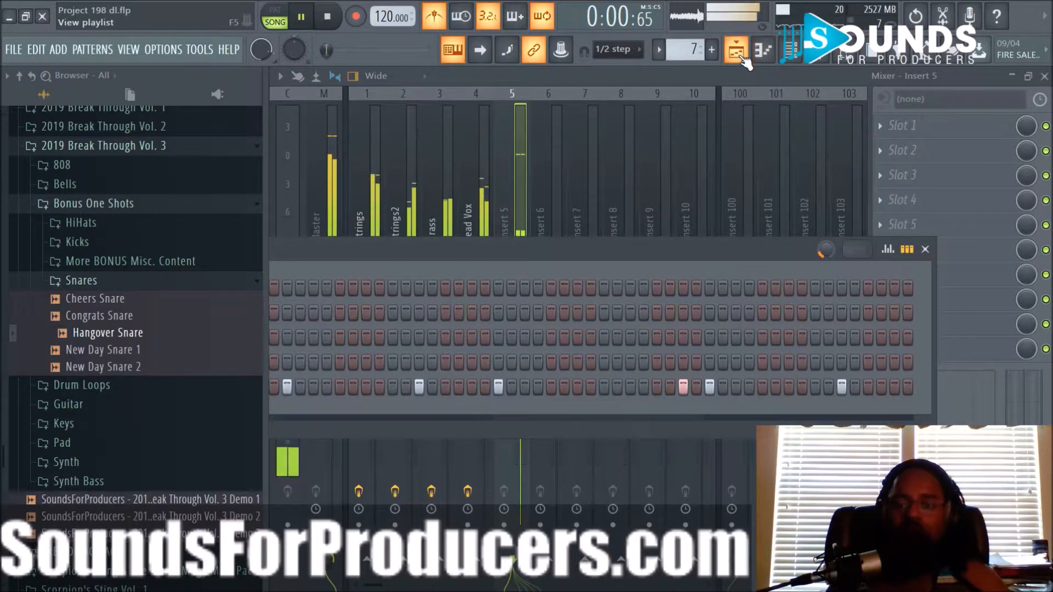
pyautogui.click(763, 54)
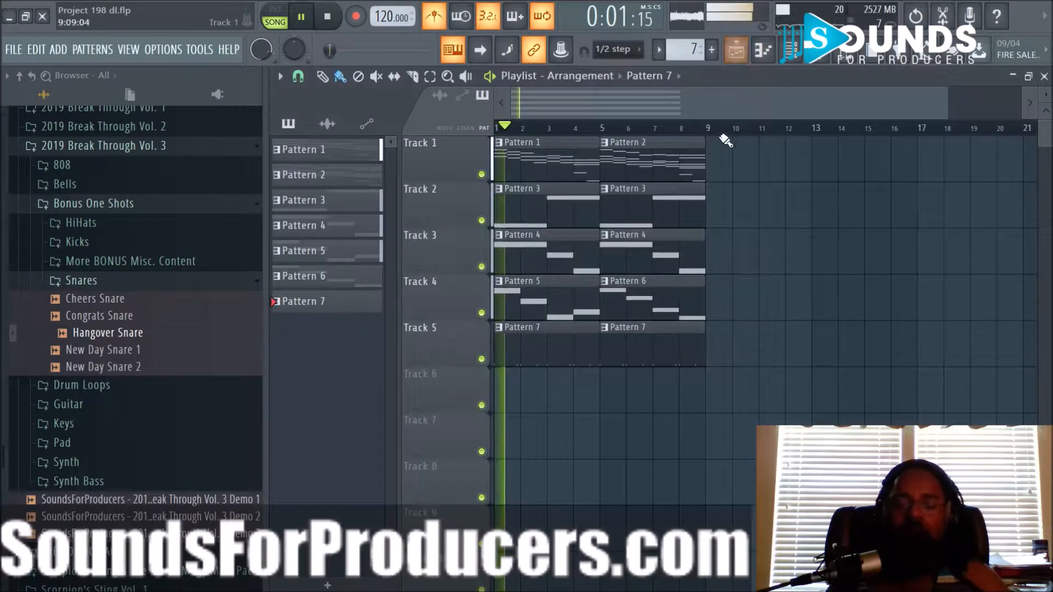
# Stop playback and compare Congrats Snare with Hangover Snare on their own
pyautogui.press('space')
pyautogui.click(109, 315)
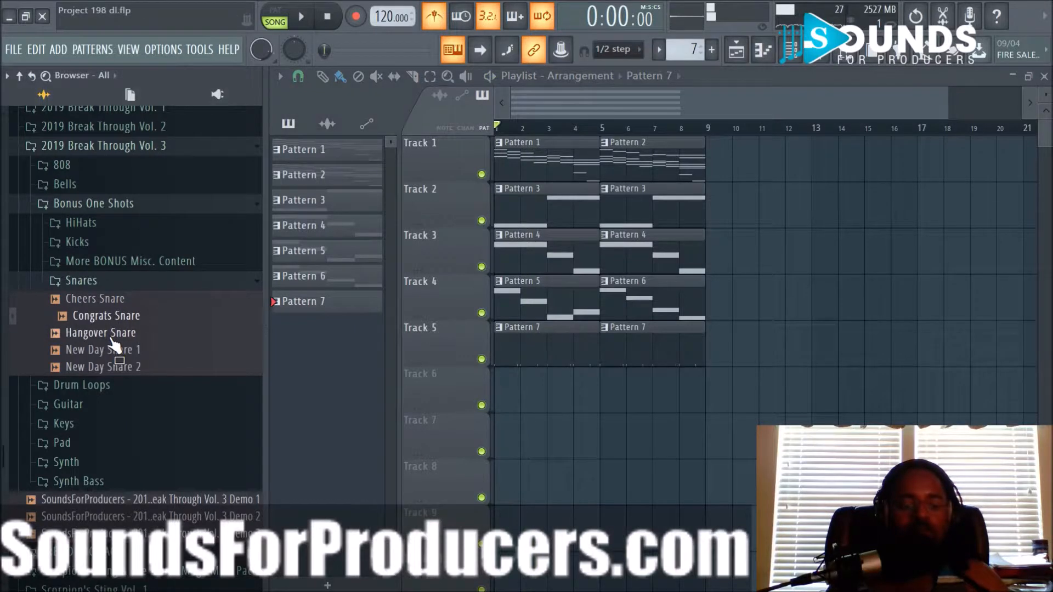
pyautogui.click(116, 329)
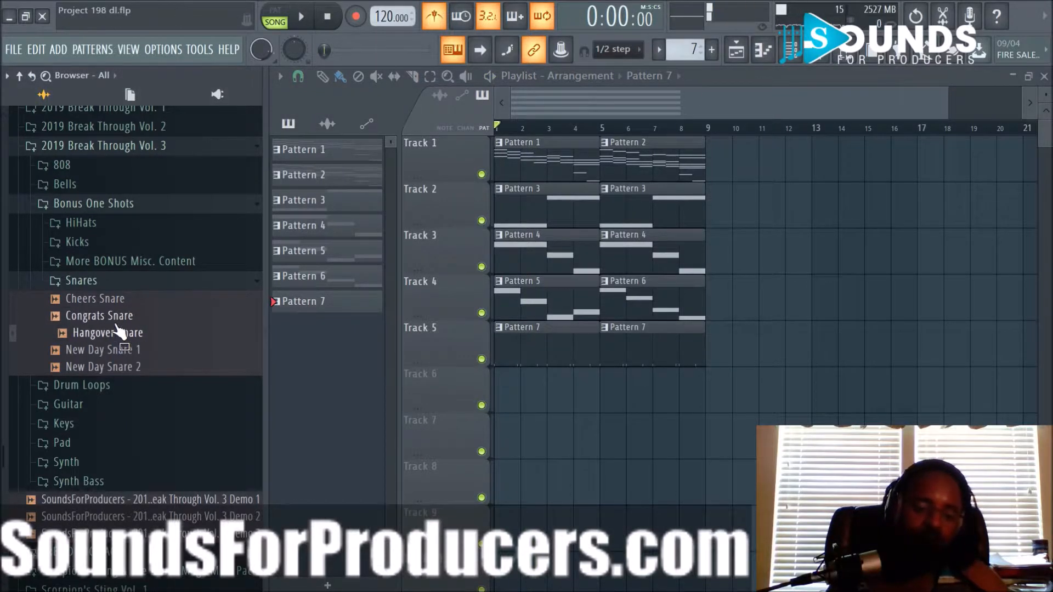
pyautogui.click(116, 323)
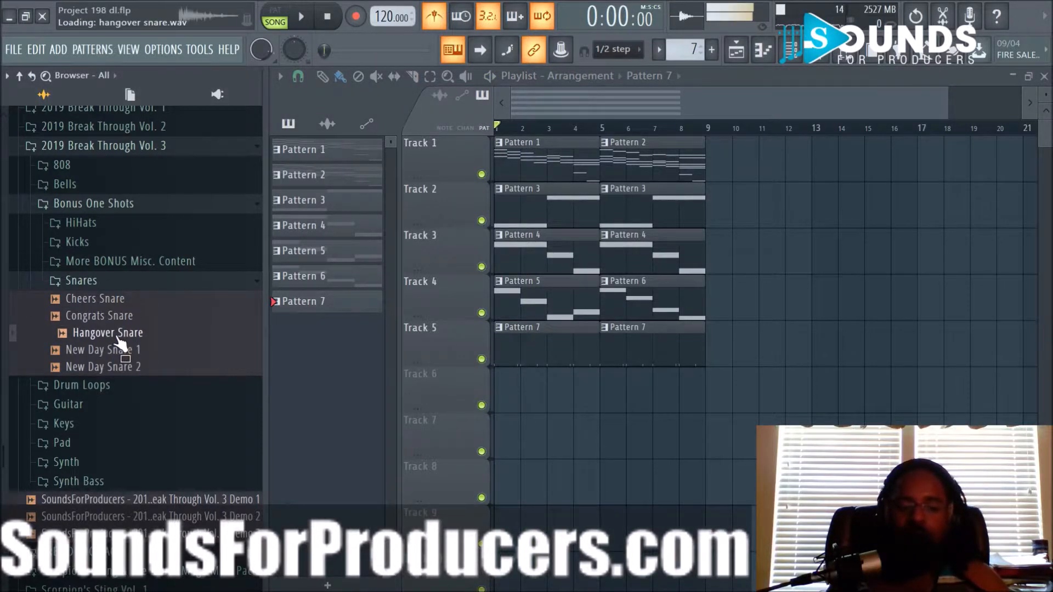
# Load Hangover Snare and Congrats Snare into new channels and close both channel settings windows
pyautogui.rightClick(115, 337)
pyautogui.click(140, 345)
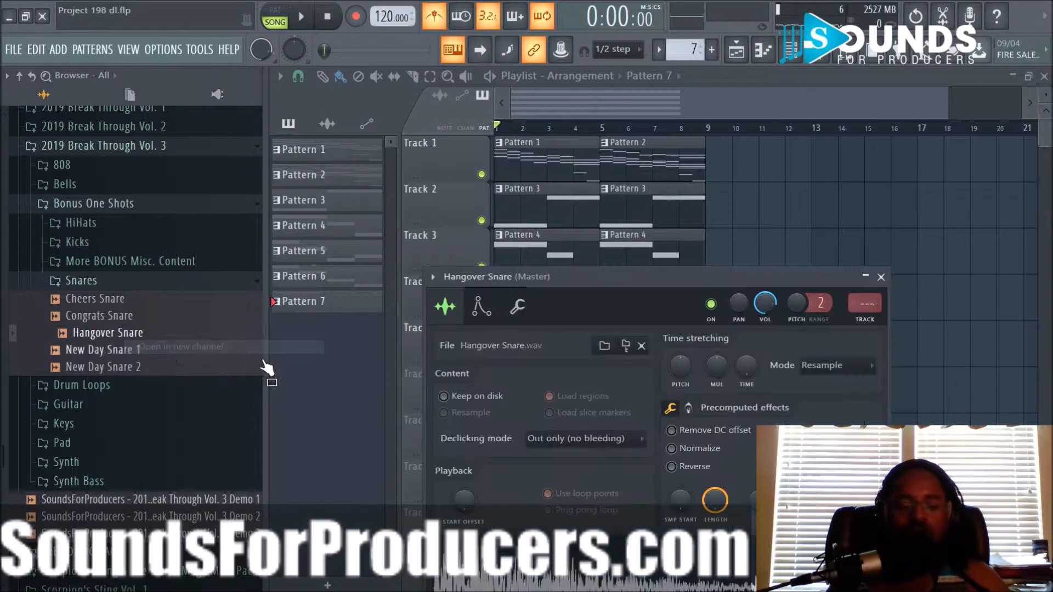
pyautogui.rightClick(116, 317)
pyautogui.click(170, 329)
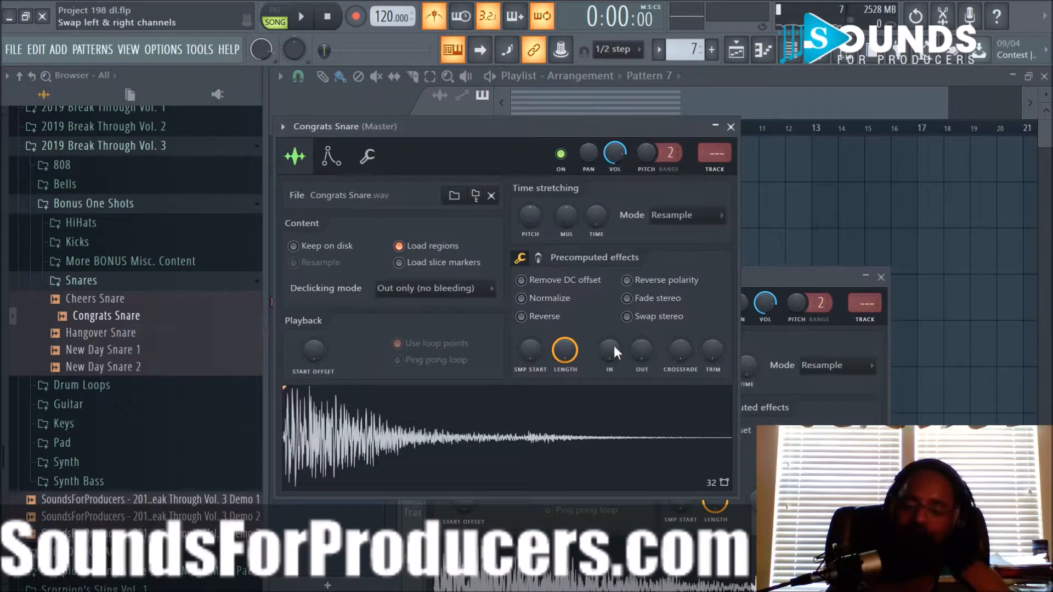
pyautogui.click(731, 126)
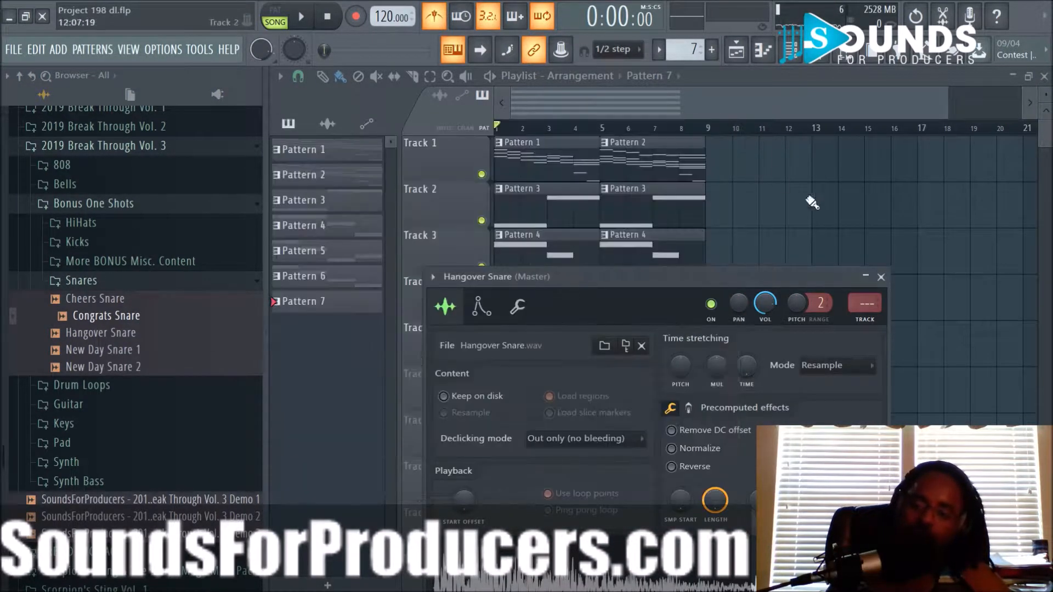
pyautogui.click(880, 277)
# Create Pattern 8 and place it on playlist Track 6, spanning bars 1 to 4
pyautogui.scroll(1, 703, 49)
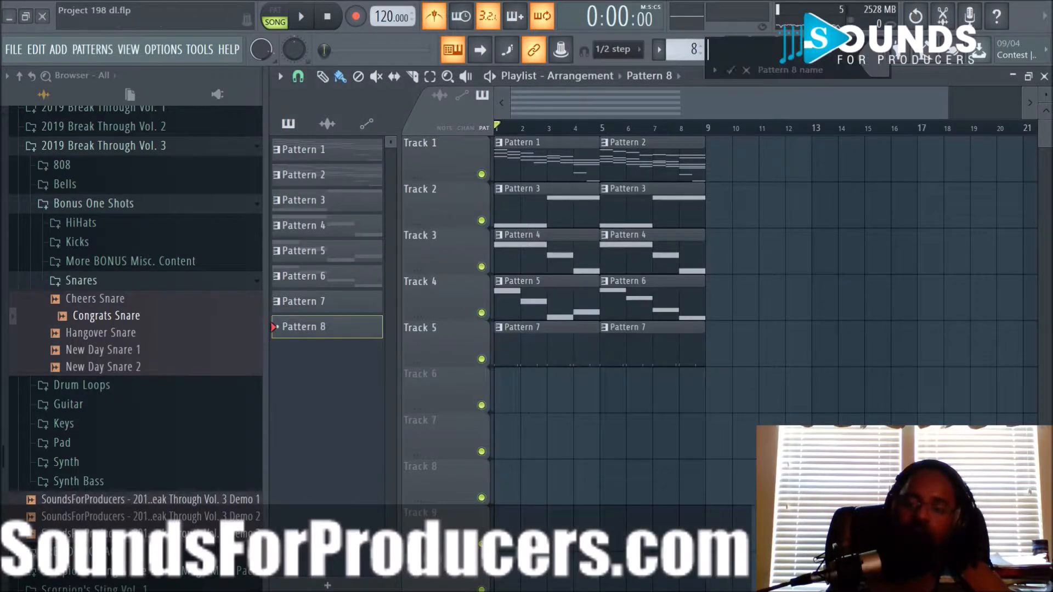
pyautogui.click(571, 394)
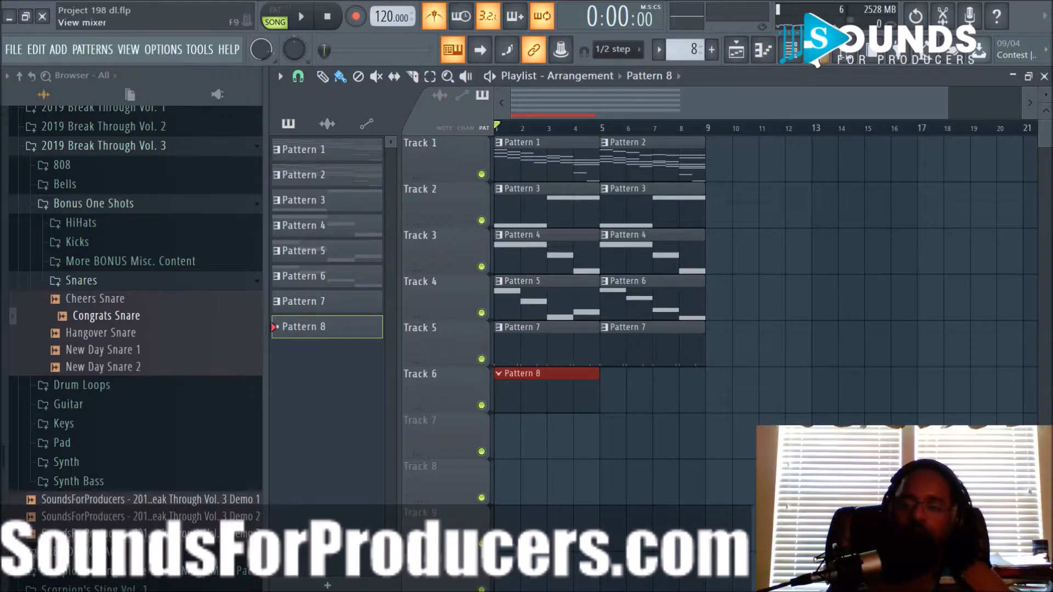
# Program Hangover Snare hits on steps 9, 25, 41 and 57 of Pattern 8 in the channel rack while the beat plays
pyautogui.click(795, 58)
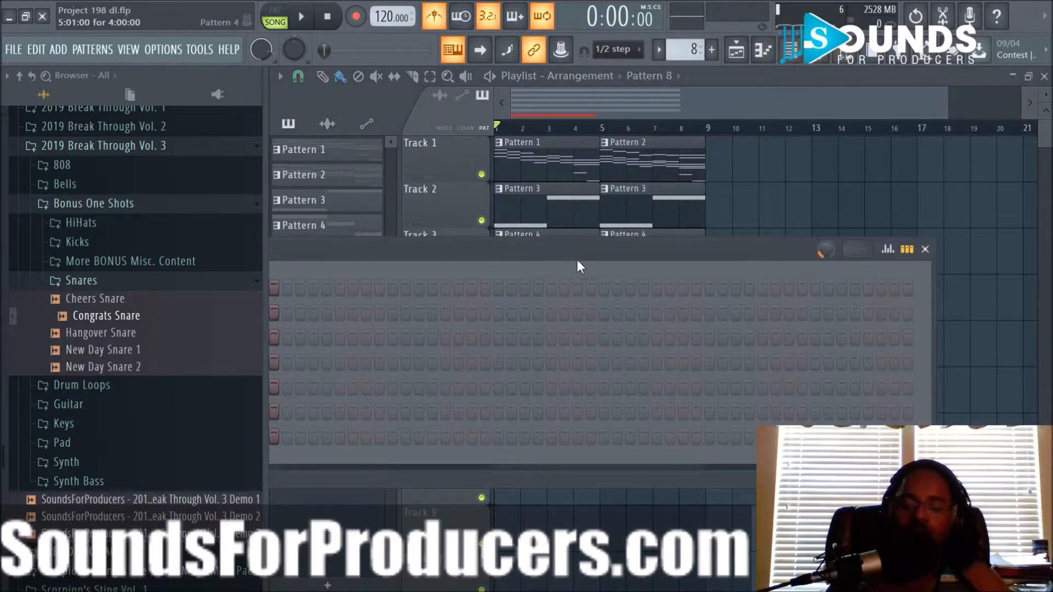
pyautogui.click(483, 343)
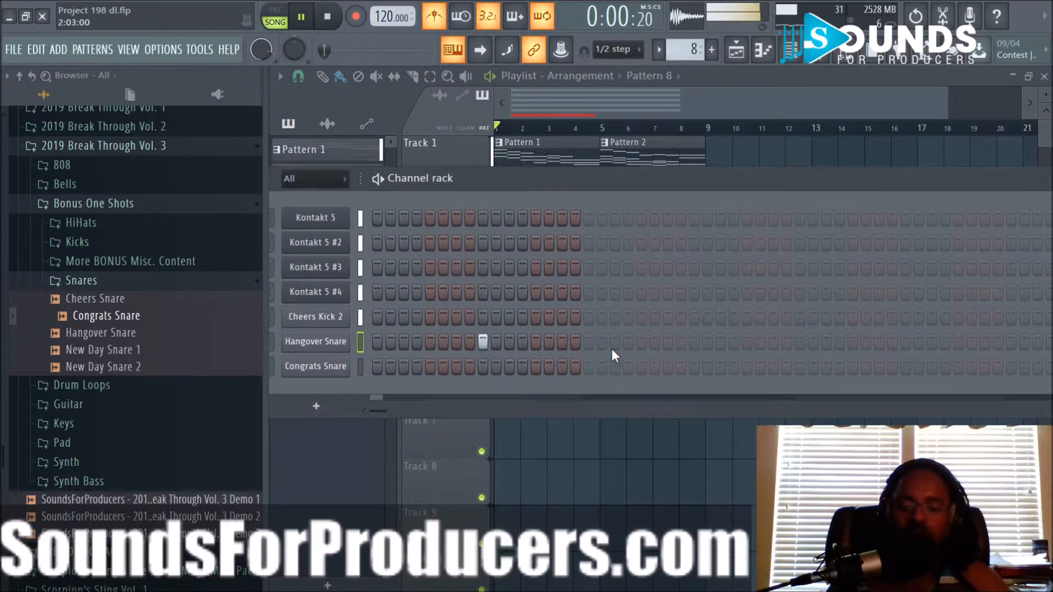
pyautogui.click(694, 341)
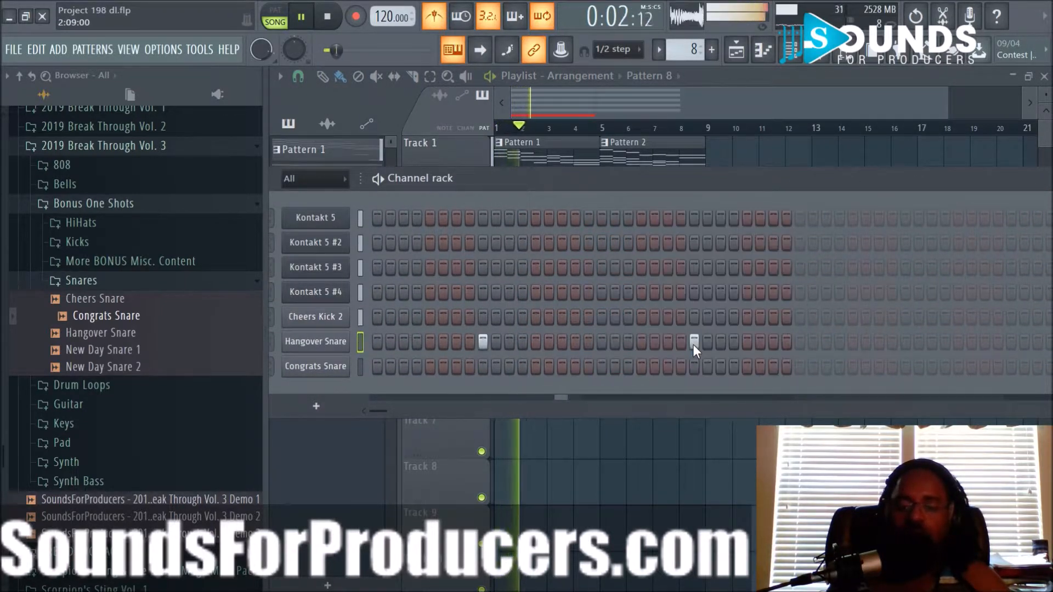
pyautogui.click(905, 342)
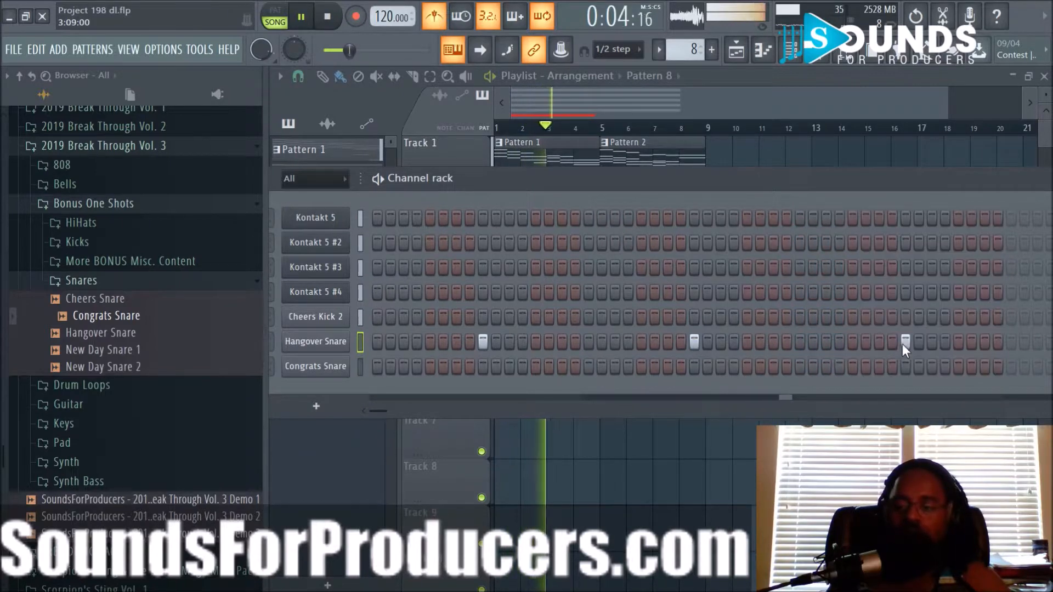
pyautogui.moveTo(831, 175); pyautogui.dragTo(660, 188)
pyautogui.click(946, 355)
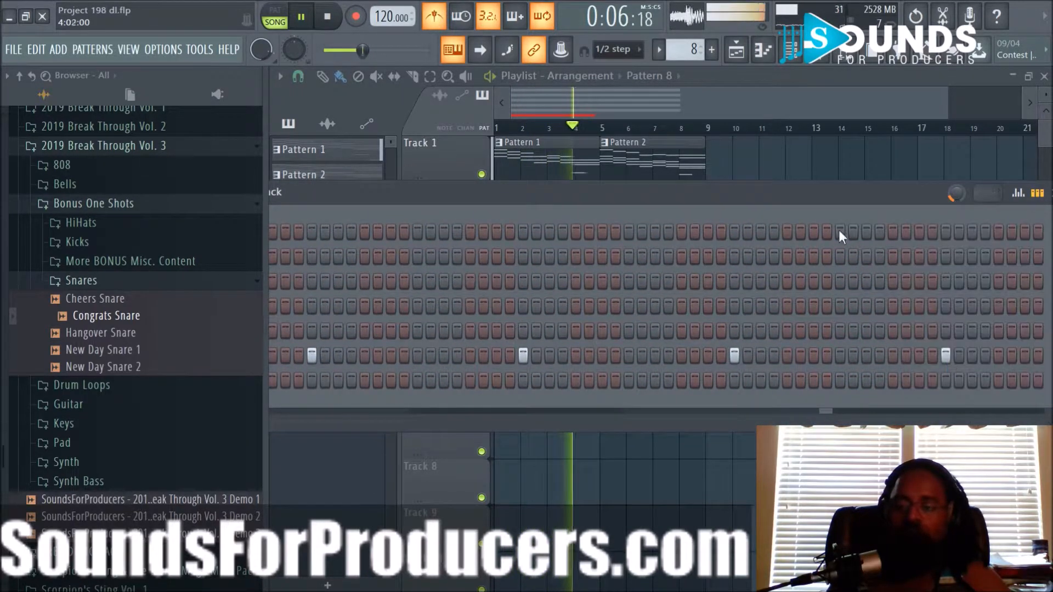
pyautogui.moveTo(764, 189); pyautogui.dragTo(976, 197)
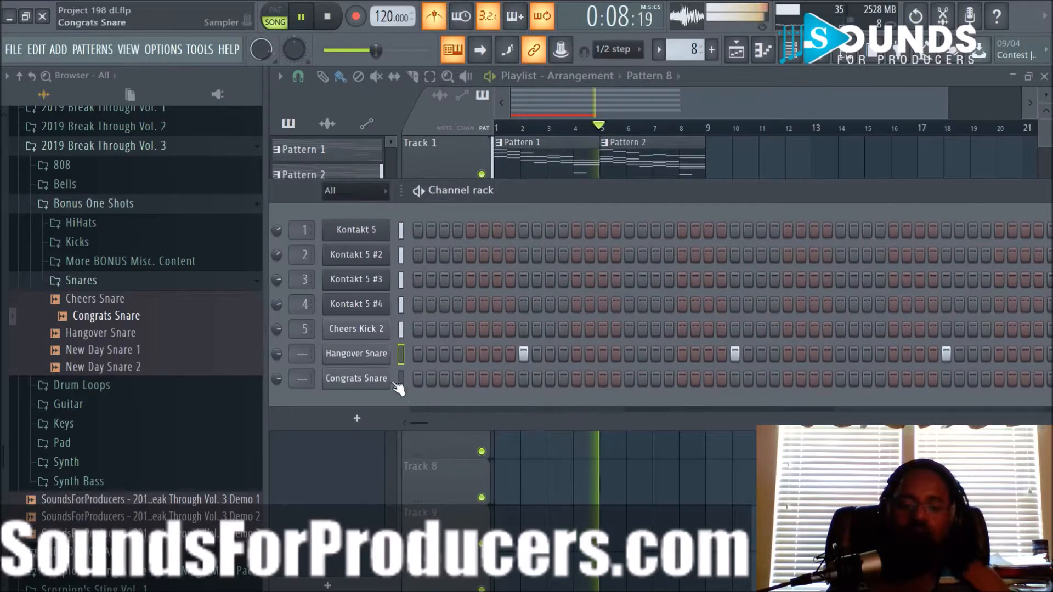
# Select all Cheers Kick 2 notes in Pattern 7's piano roll and raise their velocity to the maximum
pyautogui.rightClick(564, 489)
pyautogui.doubleClick(541, 351)
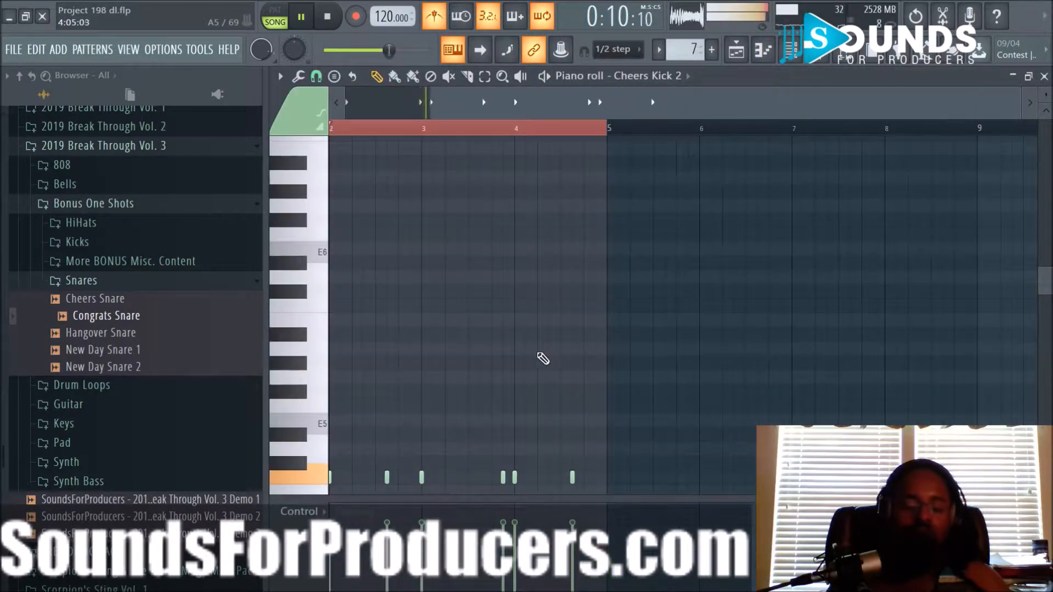
pyautogui.hotkey('ctrl', 'a')
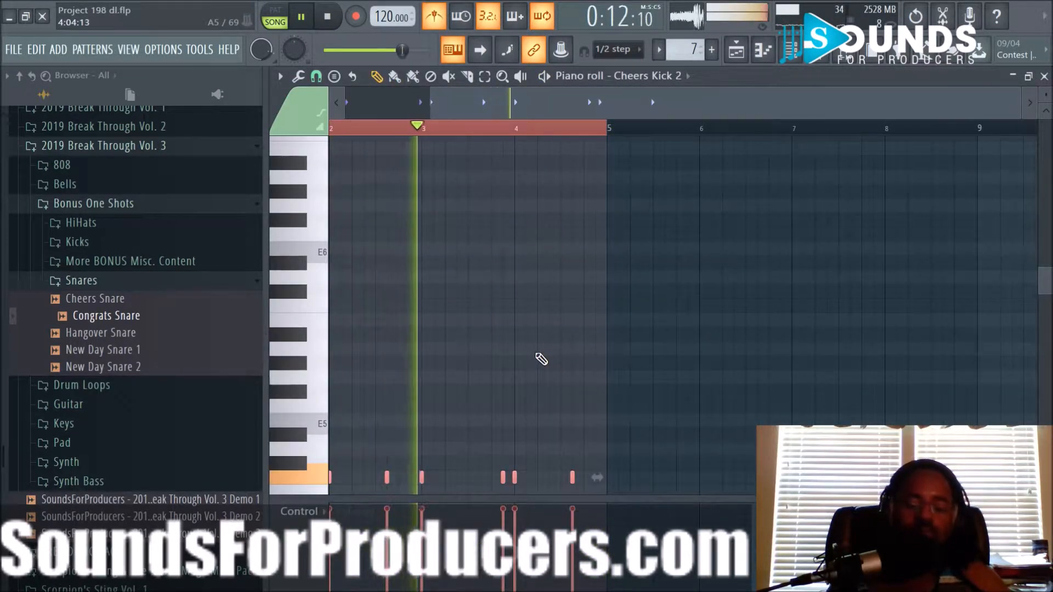
pyautogui.press('F6')
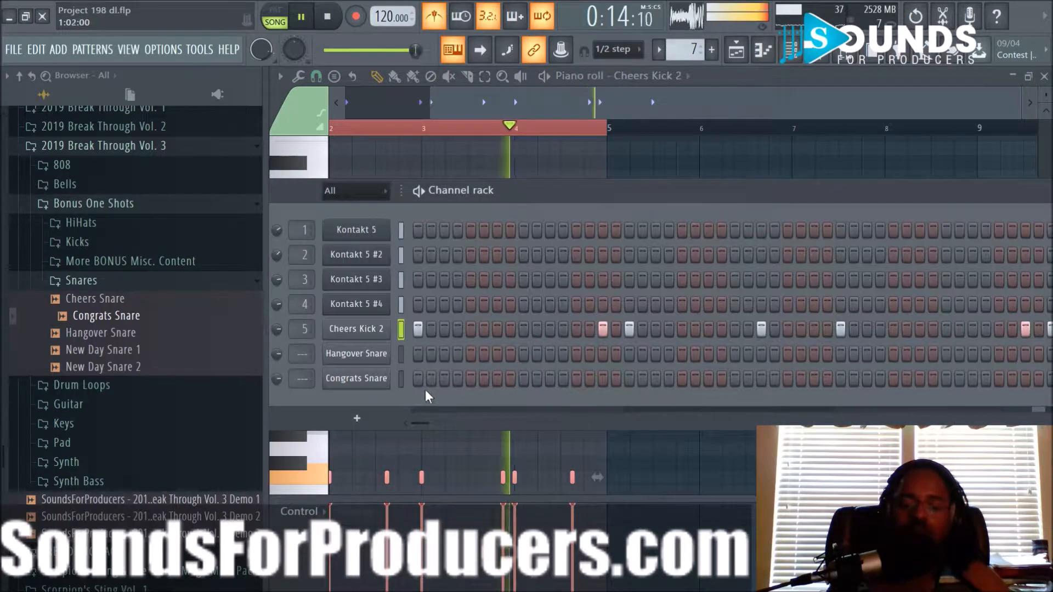
# Raise the velocity of all Hangover Snare notes in Pattern 8's piano roll to the maximum and return to the playlist
pyautogui.press('F5')
pyautogui.click(560, 388)
pyautogui.press('F6')
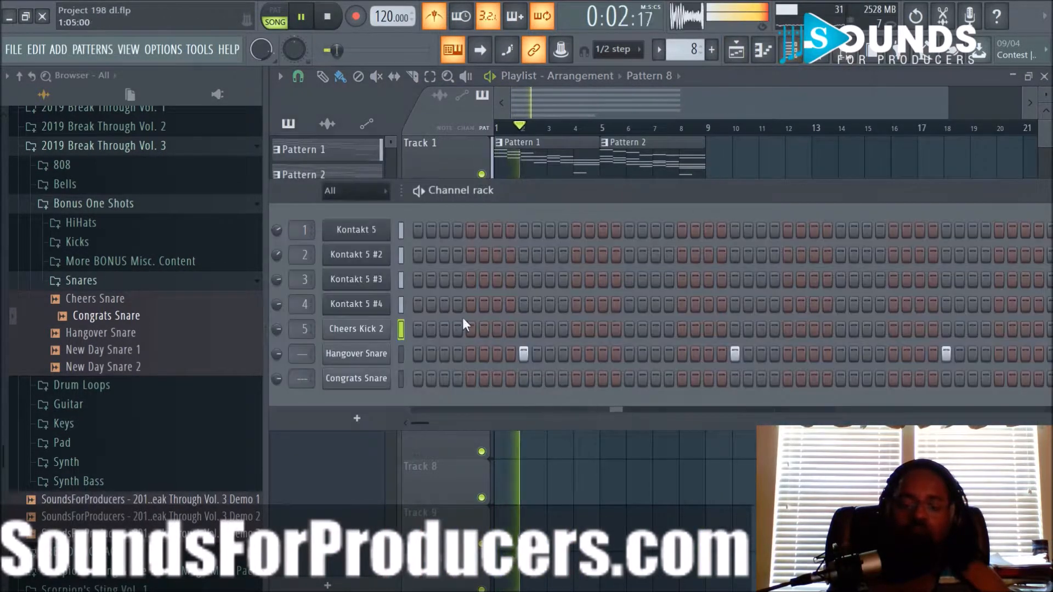
pyautogui.rightClick(358, 354)
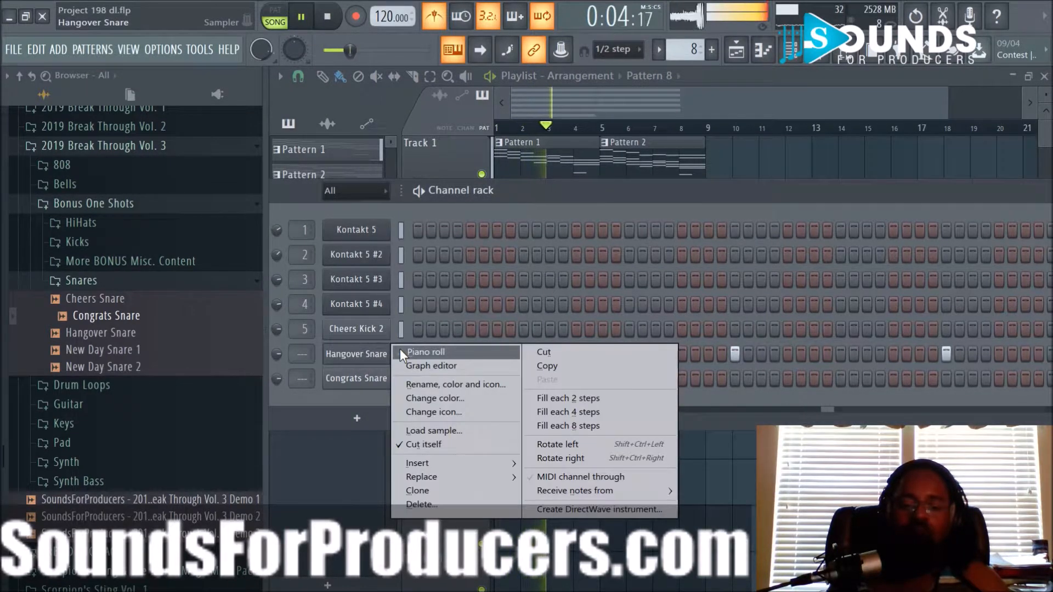
pyautogui.click(417, 352)
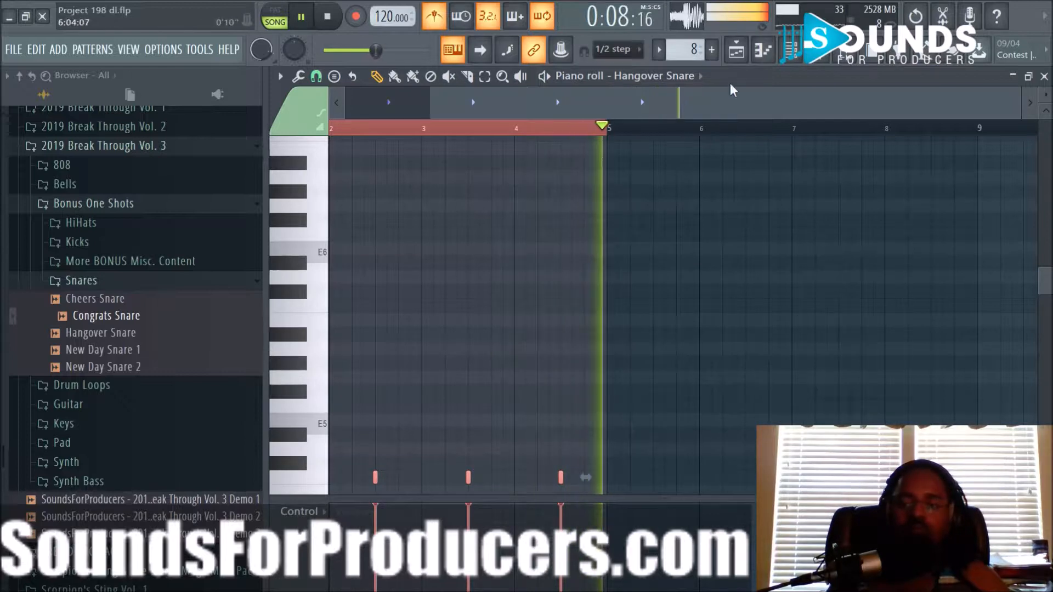
pyautogui.click(736, 51)
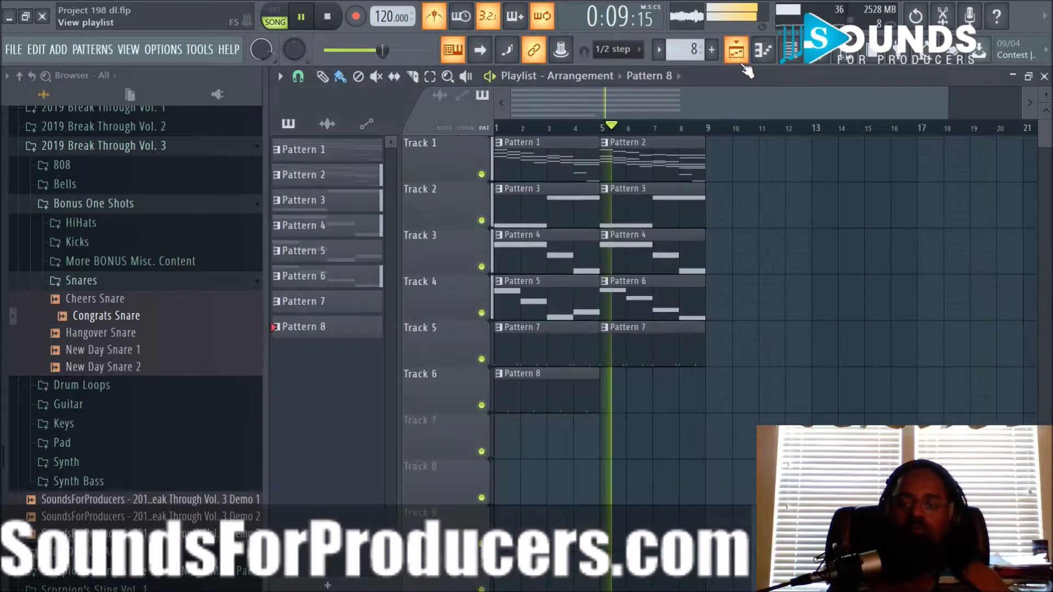
# Raise the silence trimming threshold in the Hangover Snare channel settings, close the window and reopen it
pyautogui.click(792, 50)
pyautogui.click(356, 354)
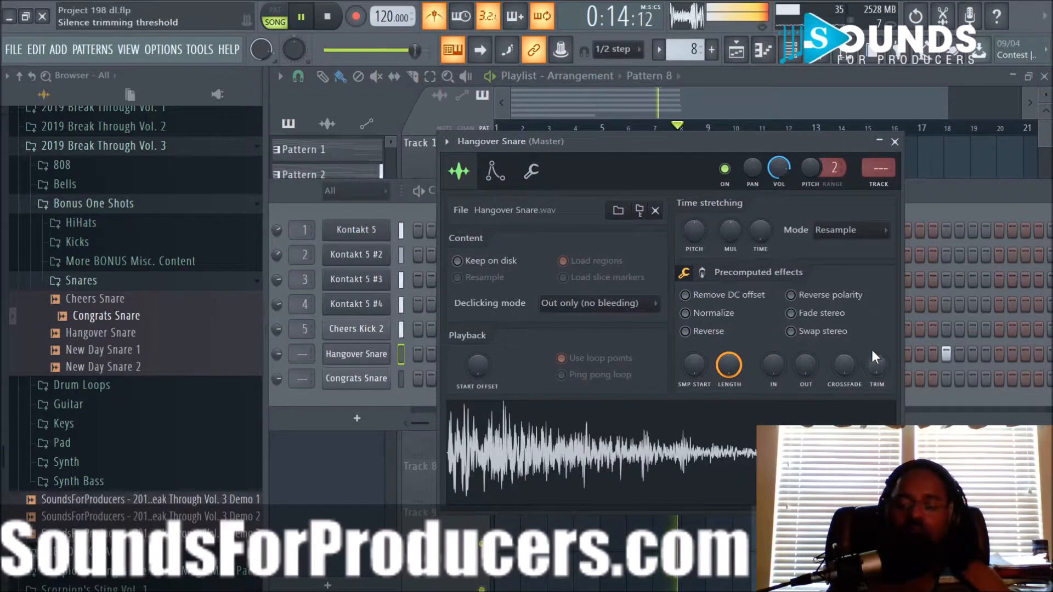
pyautogui.click(896, 142)
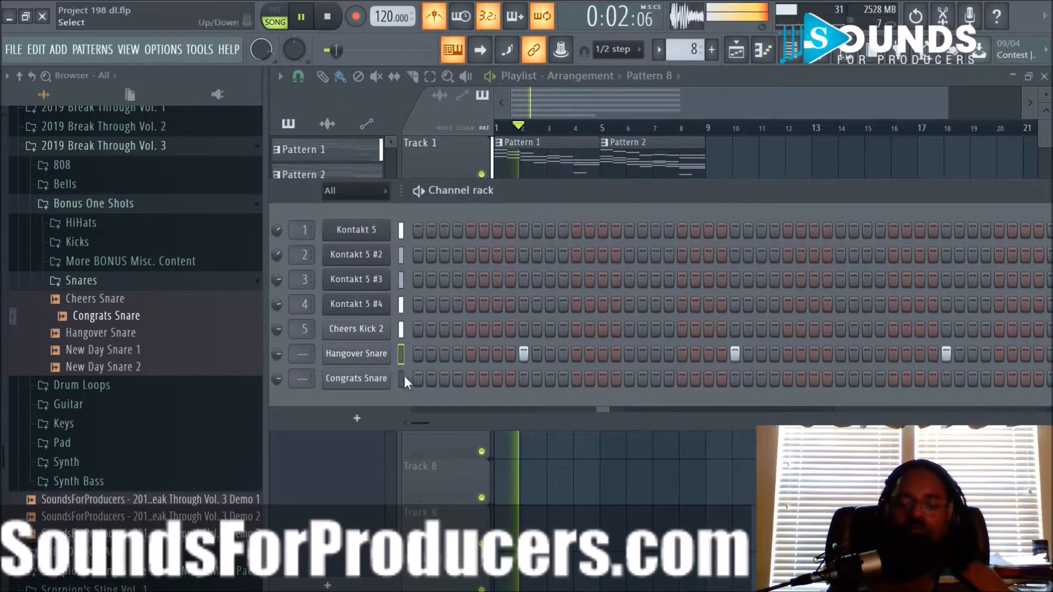
pyautogui.click(375, 360)
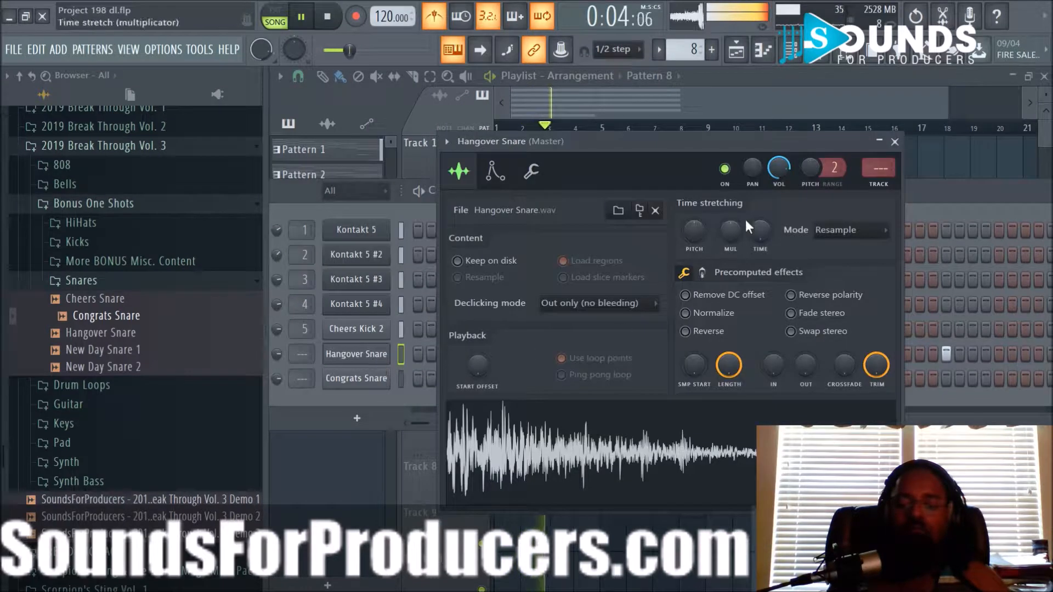
pyautogui.moveTo(814, 166); pyautogui.dragTo(814, 163)
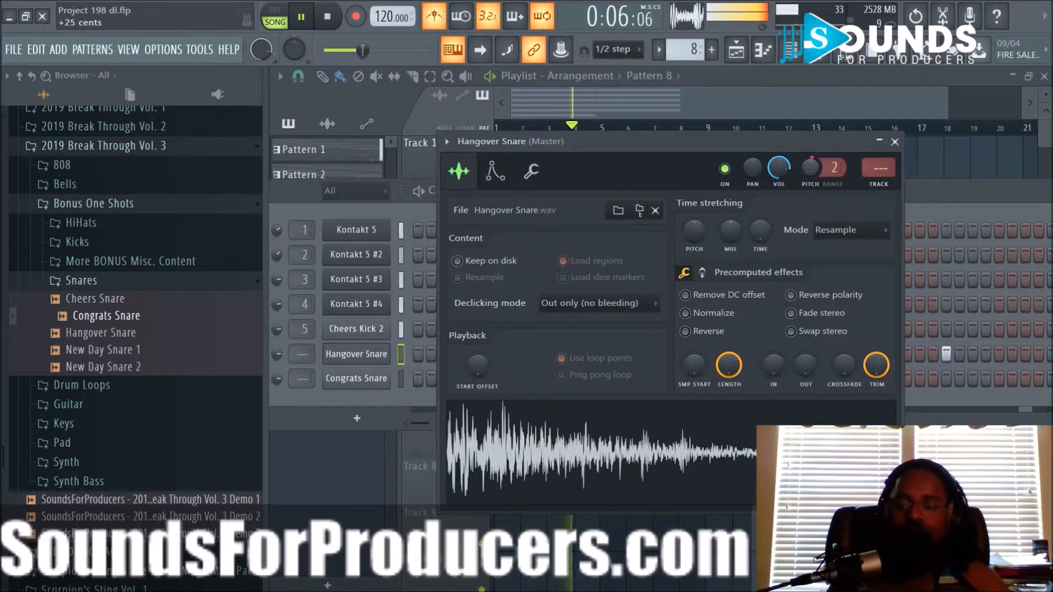
pyautogui.moveTo(809, 170); pyautogui.dragTo(809, 167)
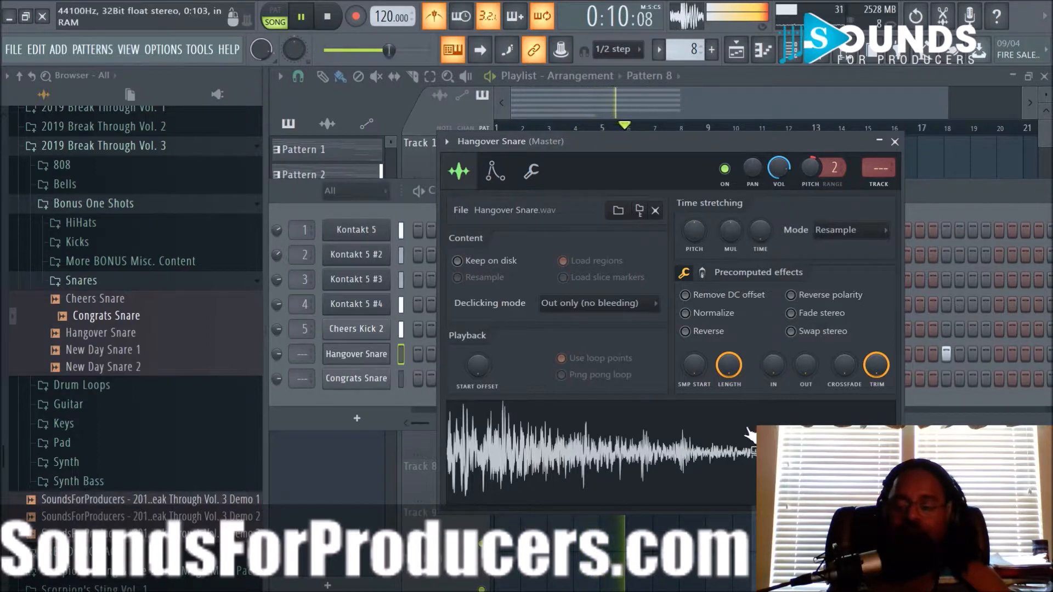
pyautogui.click(747, 531)
# Move the Channel rack aside so its channel controls and the pattern list are both accessible
pyautogui.moveTo(562, 405); pyautogui.dragTo(665, 406)
pyautogui.click(736, 49)
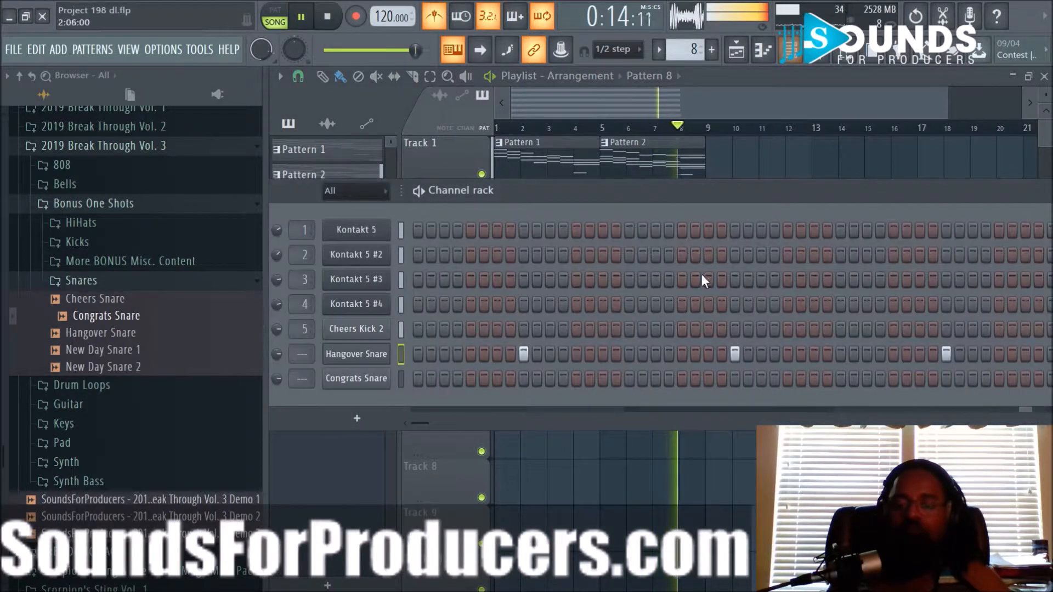
pyautogui.moveTo(563, 187); pyautogui.dragTo(690, 185)
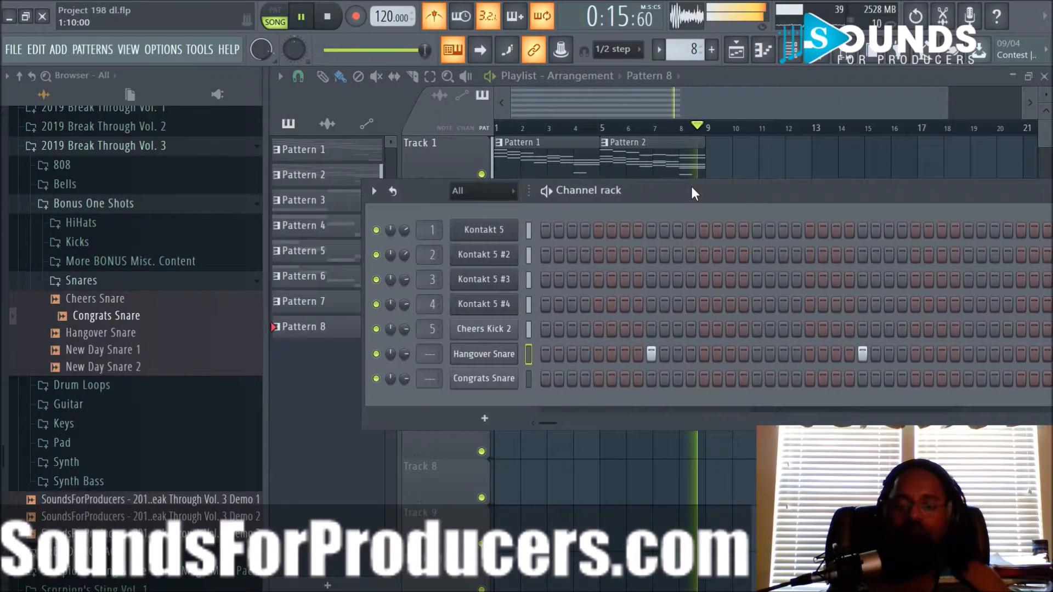
# Examine the Hangover Snare's sample and volume envelope settings with playback stopped and running, and check the Congrats Snare's sample settings
pyautogui.click(512, 354)
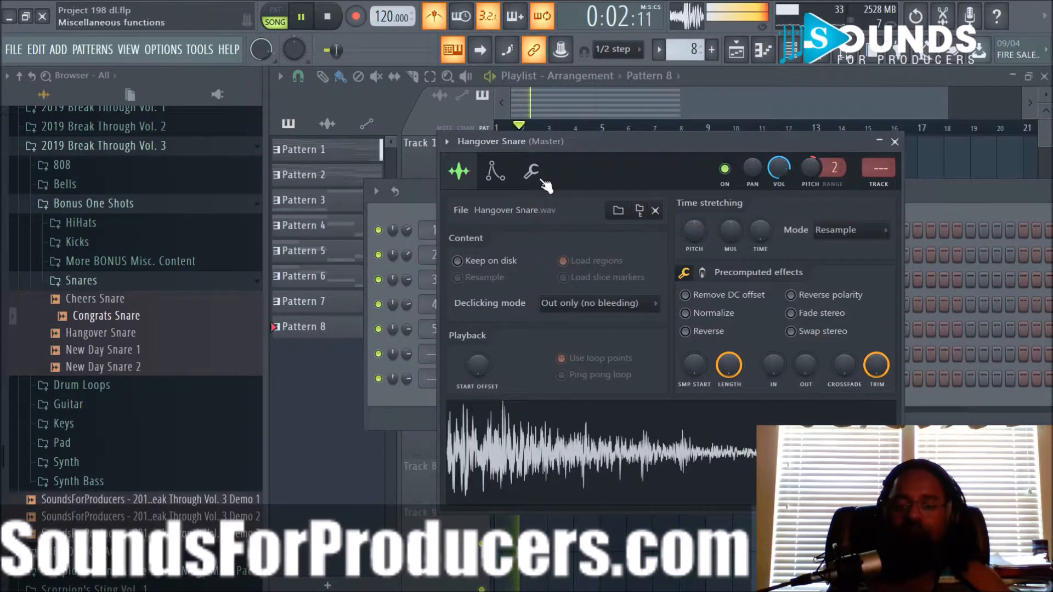
pyautogui.press('space')
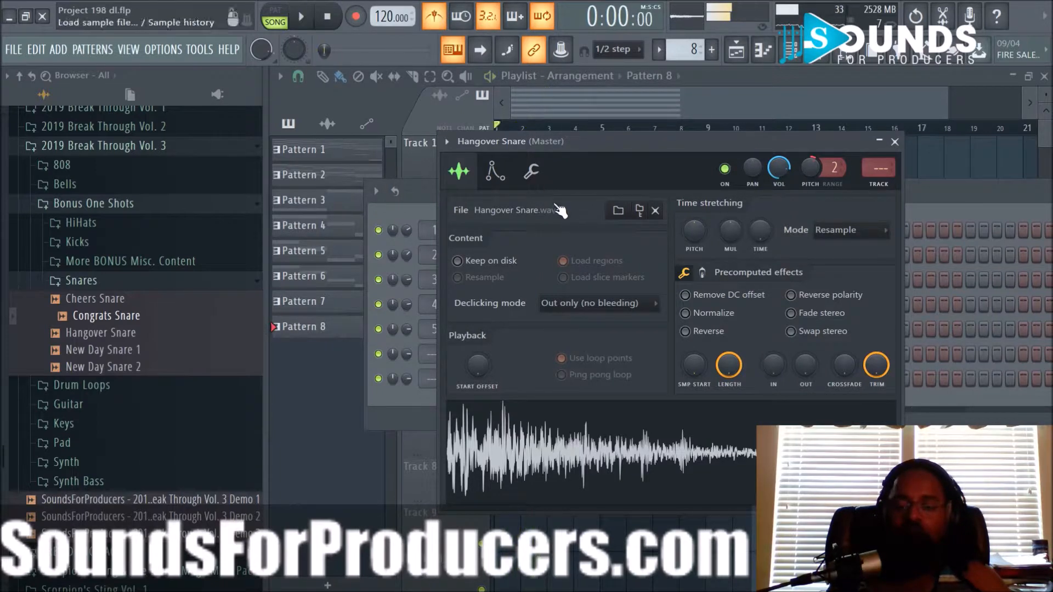
pyautogui.click(485, 183)
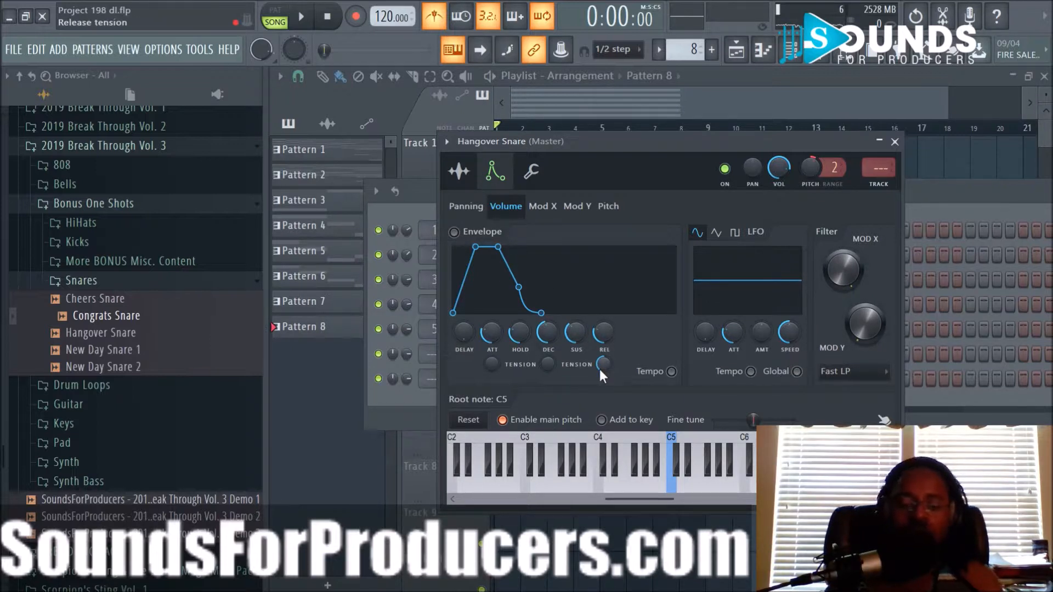
pyautogui.press('q')
pyautogui.press('q')
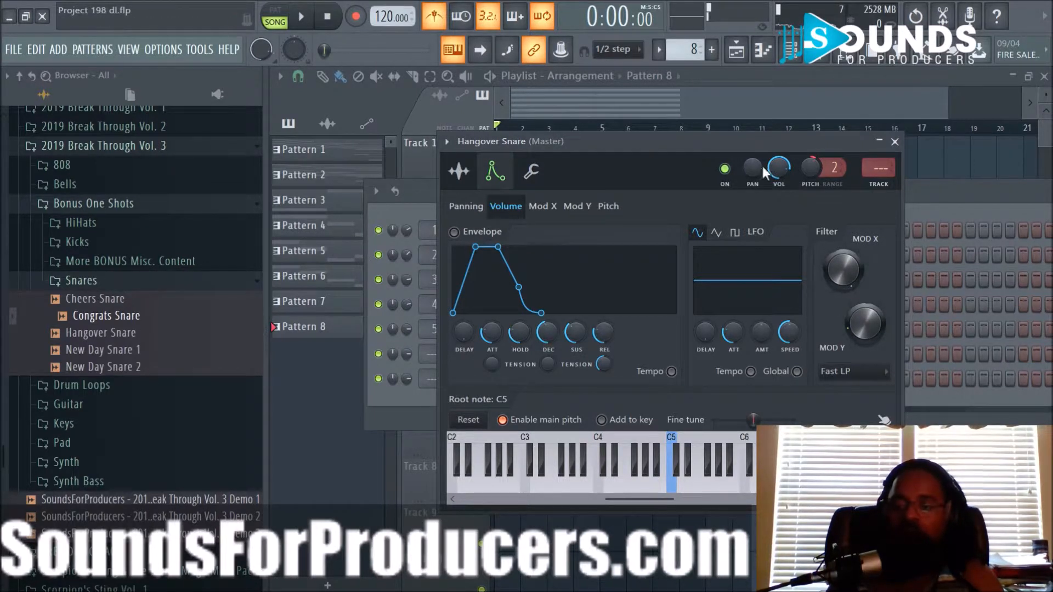
pyautogui.click(458, 172)
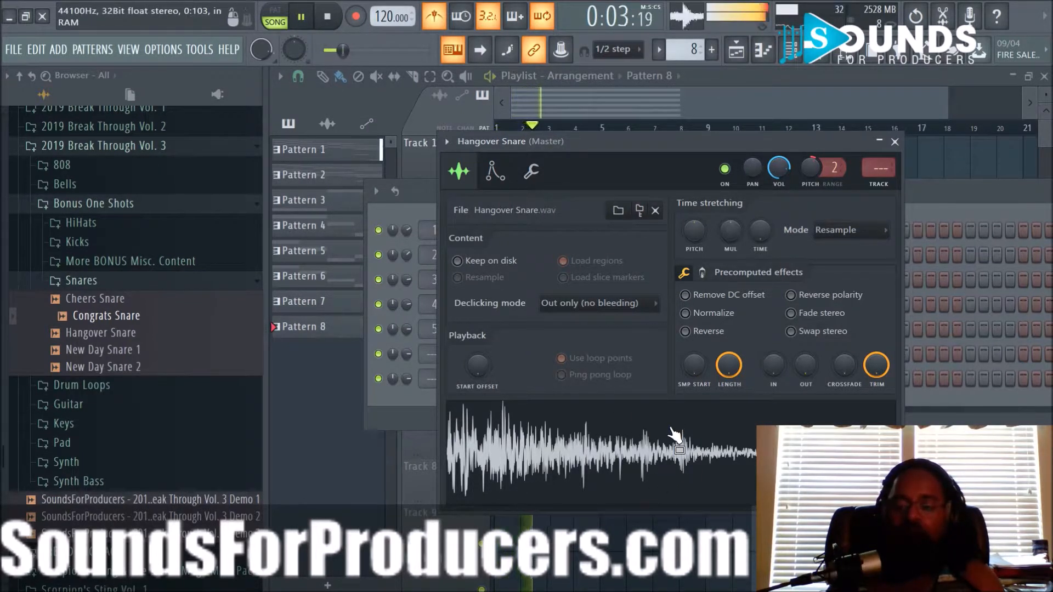
pyautogui.click(496, 172)
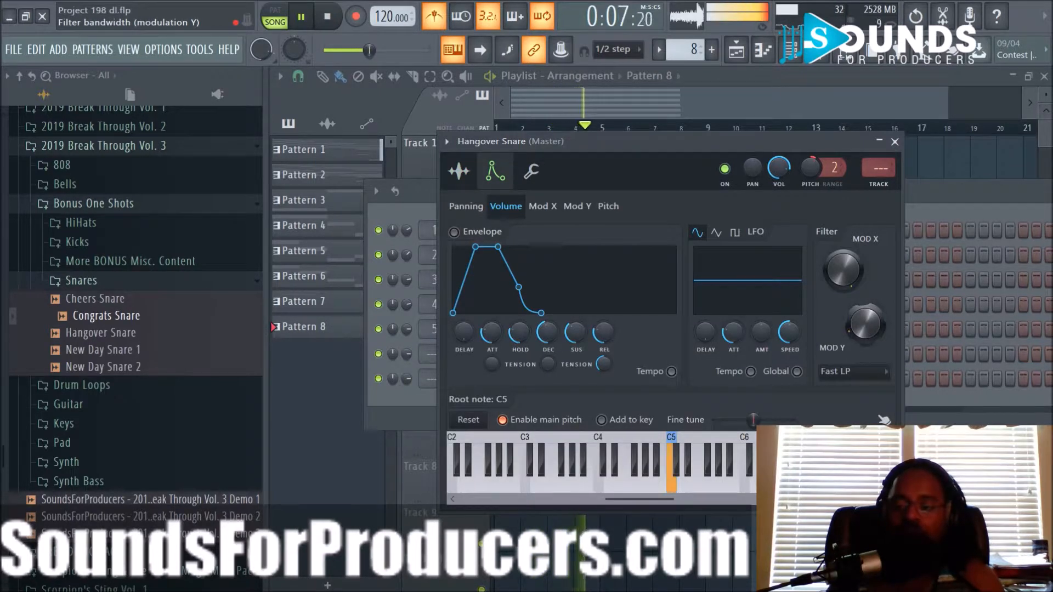
pyautogui.click(458, 171)
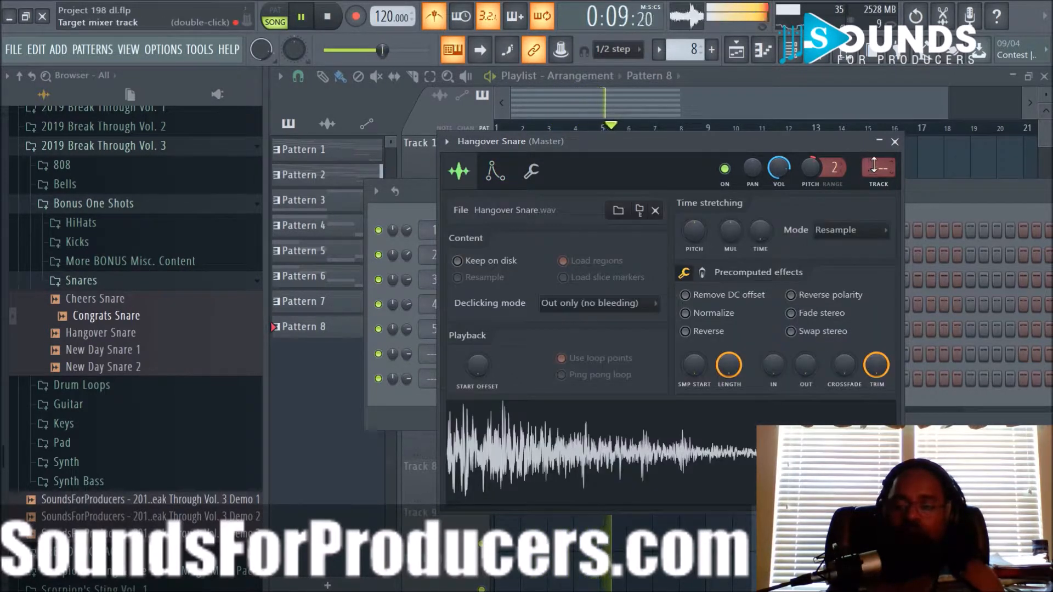
pyautogui.click(495, 172)
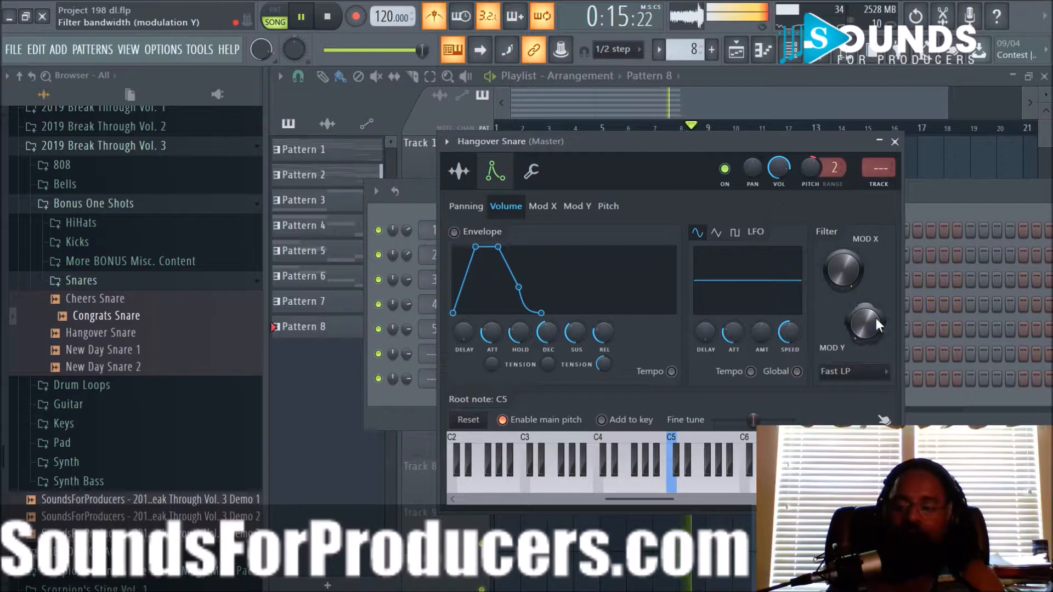
pyautogui.click(459, 172)
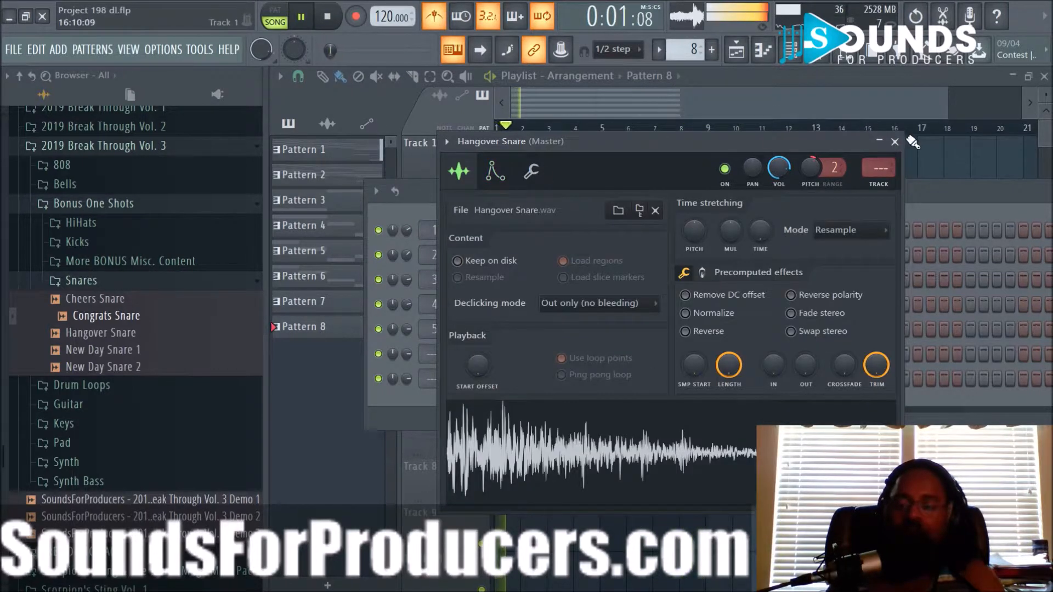
pyautogui.click(894, 142)
pyautogui.click(500, 386)
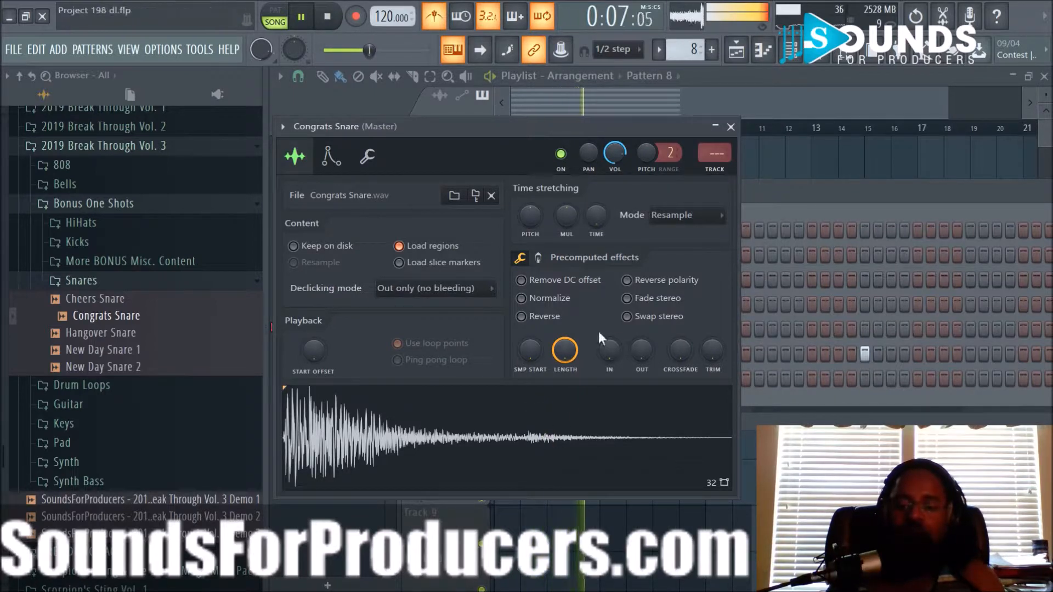
pyautogui.click(731, 126)
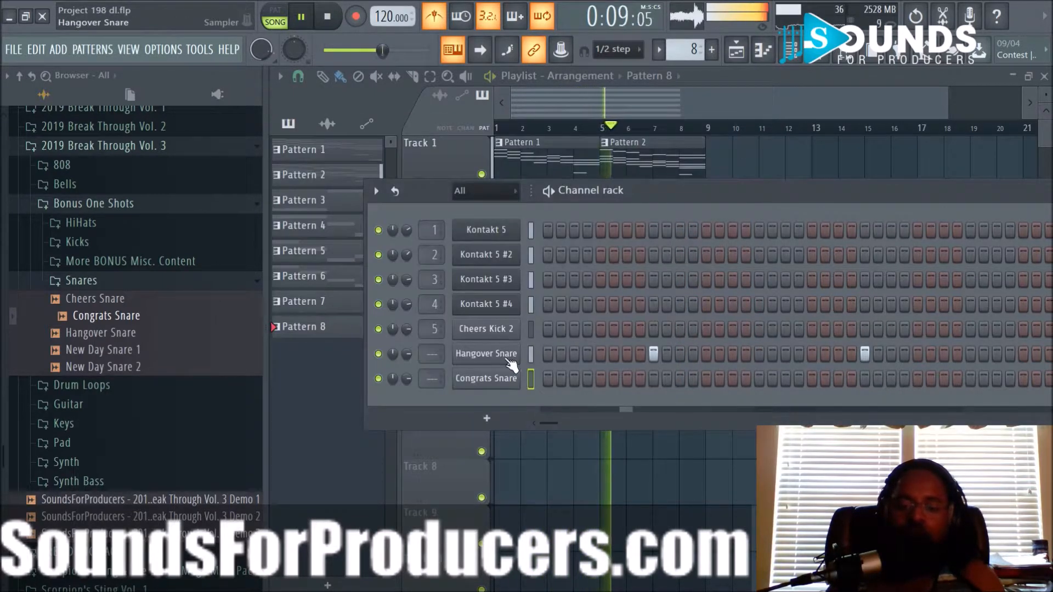
# Add a small fine time shift to the Hangover Snare channel and close its settings
pyautogui.click(484, 351)
pyautogui.click(531, 172)
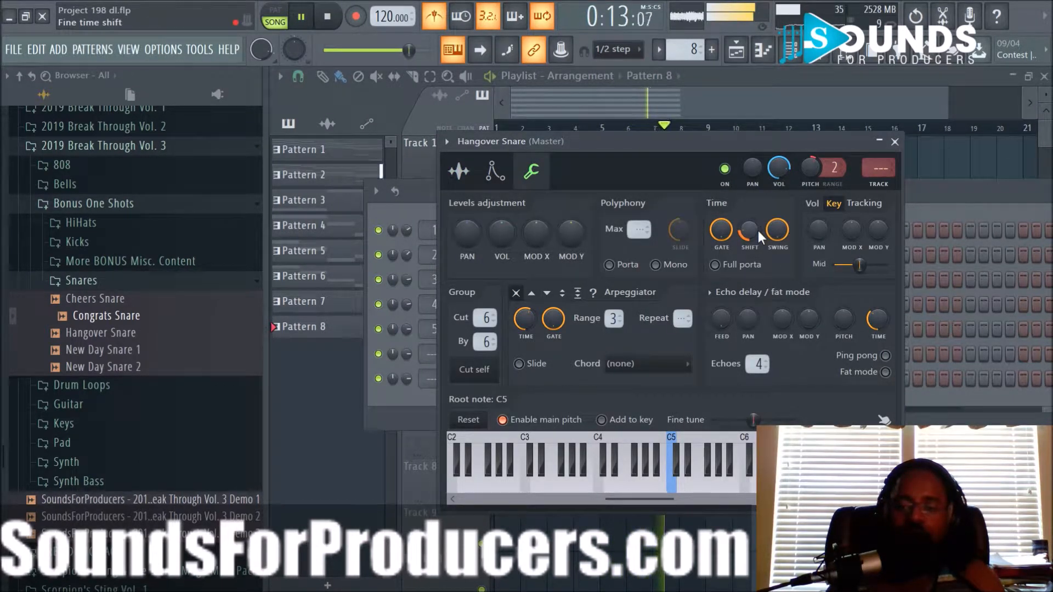
pyautogui.click(459, 171)
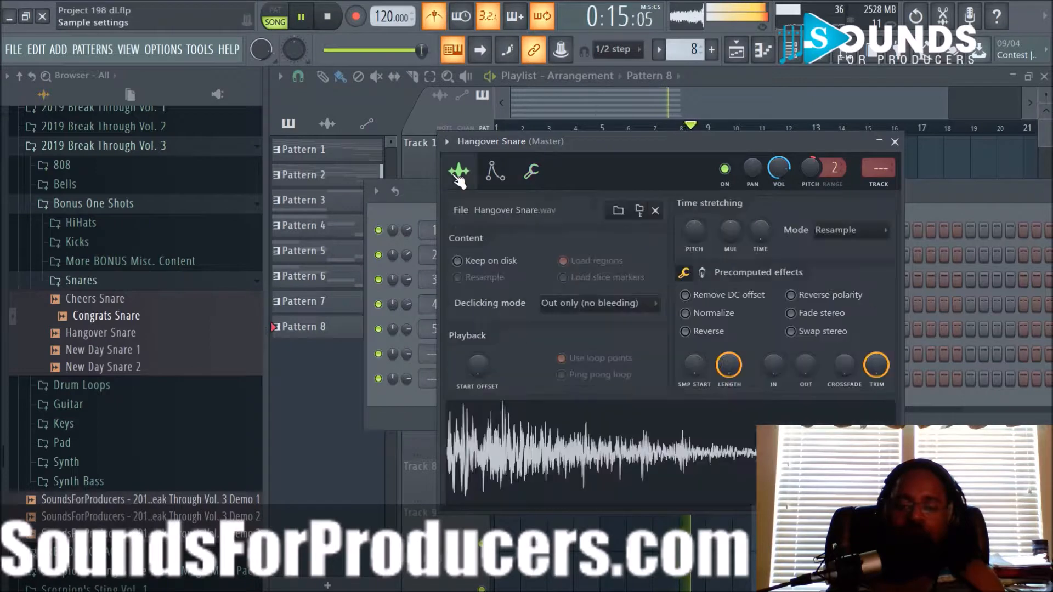
pyautogui.click(895, 142)
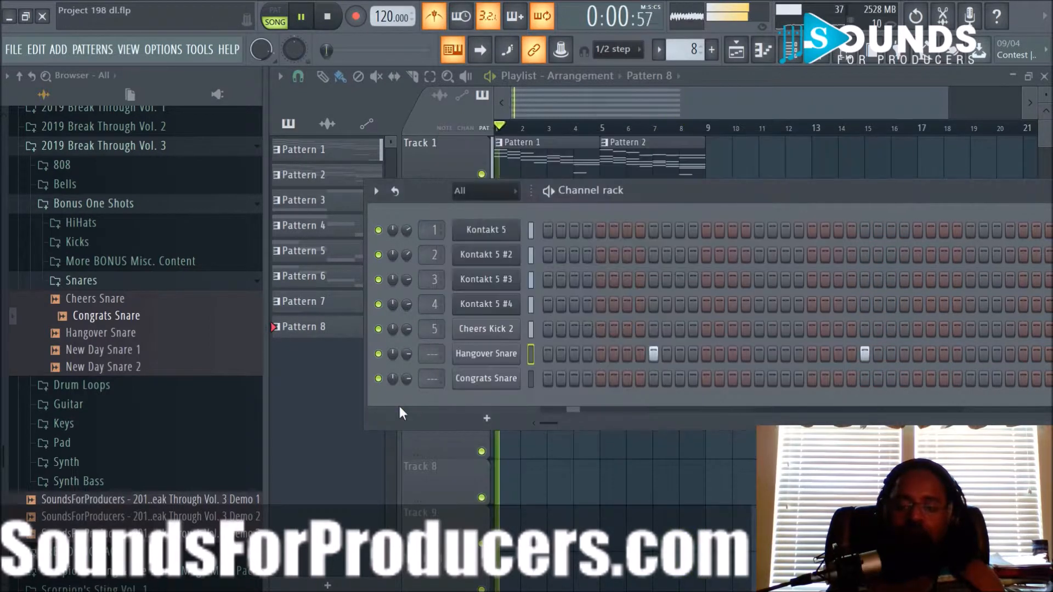
# Examine the Congrats Snare's sample settings and start the song playing
pyautogui.click(485, 378)
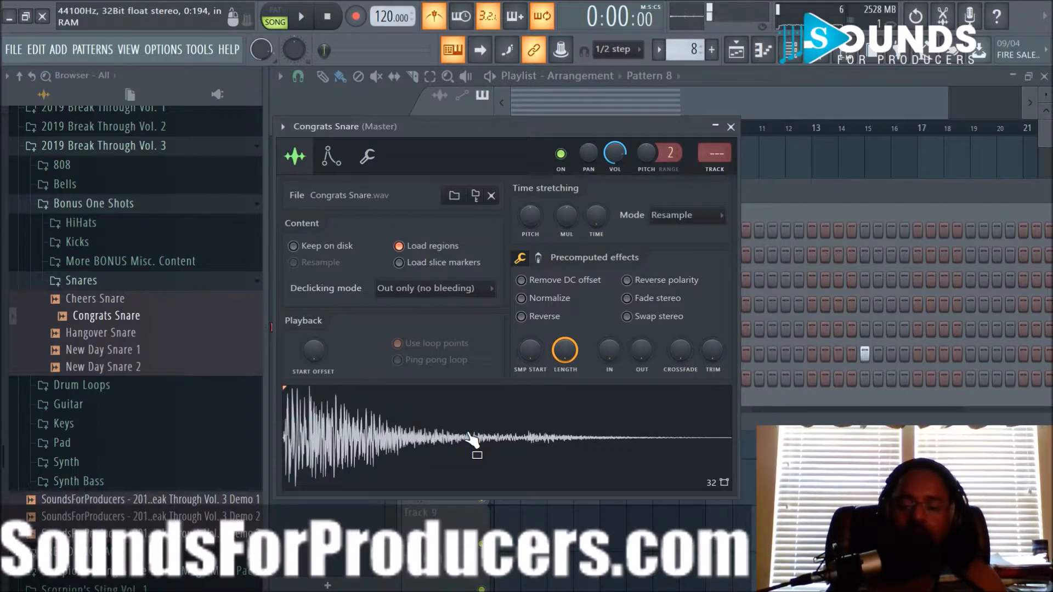
pyautogui.press('space')
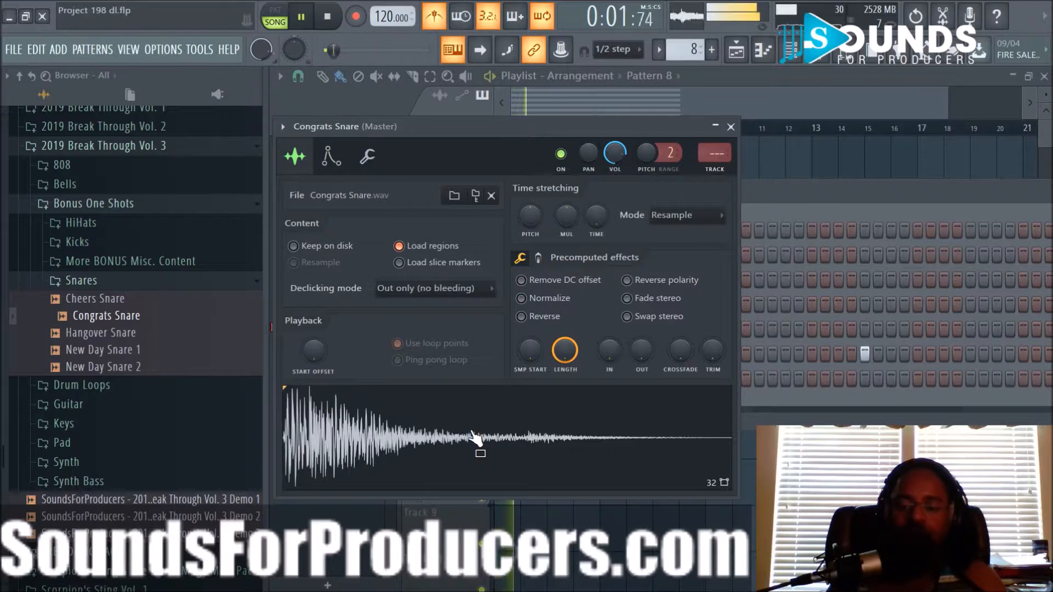
pyautogui.click(733, 129)
# Copy the Hangover Snare's step sequence to the Congrats Snare channel and adjust the Congrats Snare's panning and volume
pyautogui.click(653, 378)
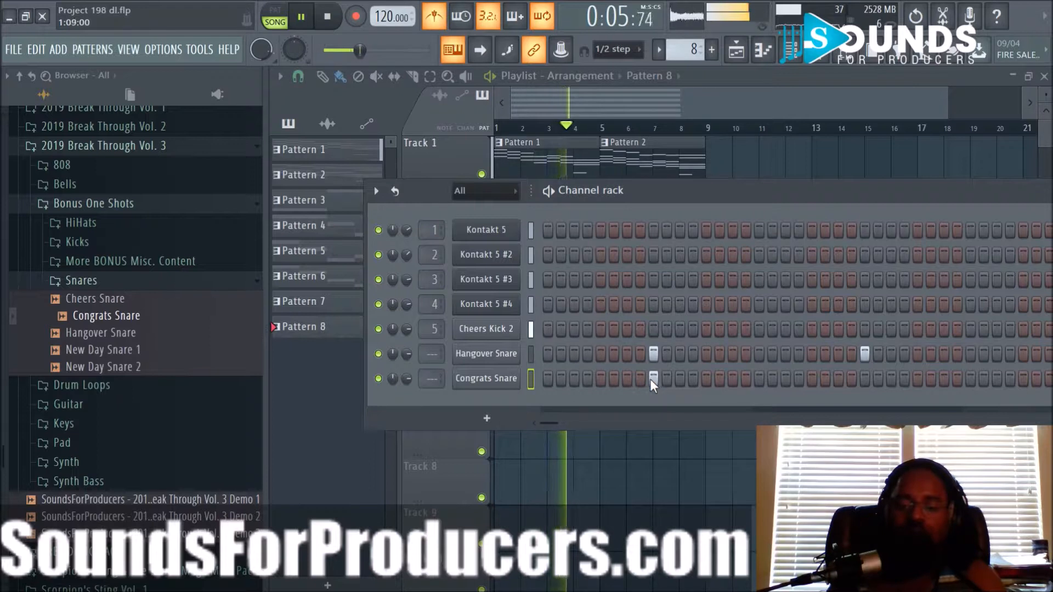
pyautogui.rightClick(488, 354)
pyautogui.click(677, 366)
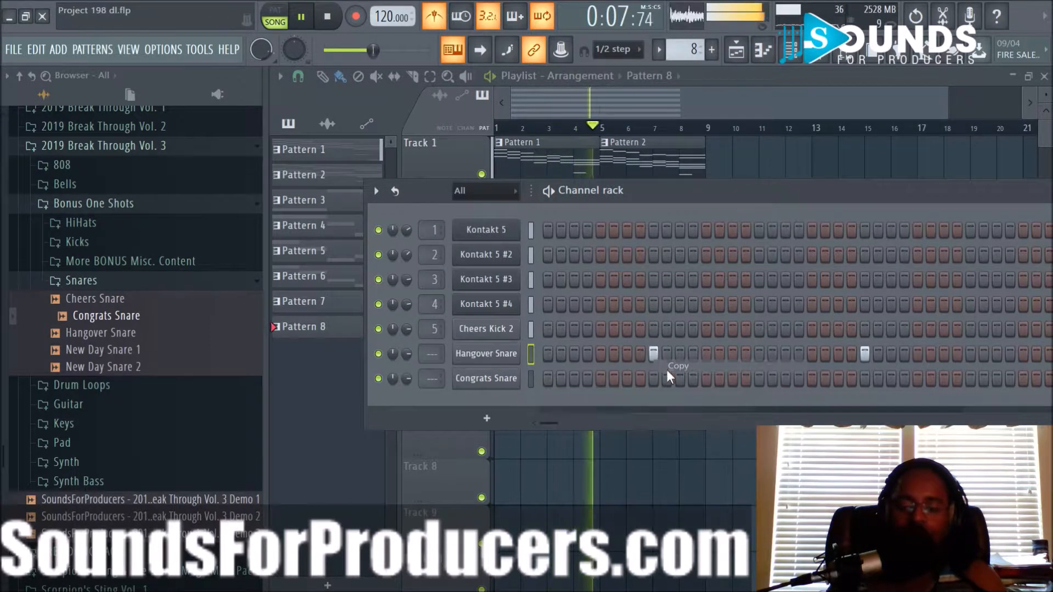
pyautogui.rightClick(487, 379)
pyautogui.click(677, 404)
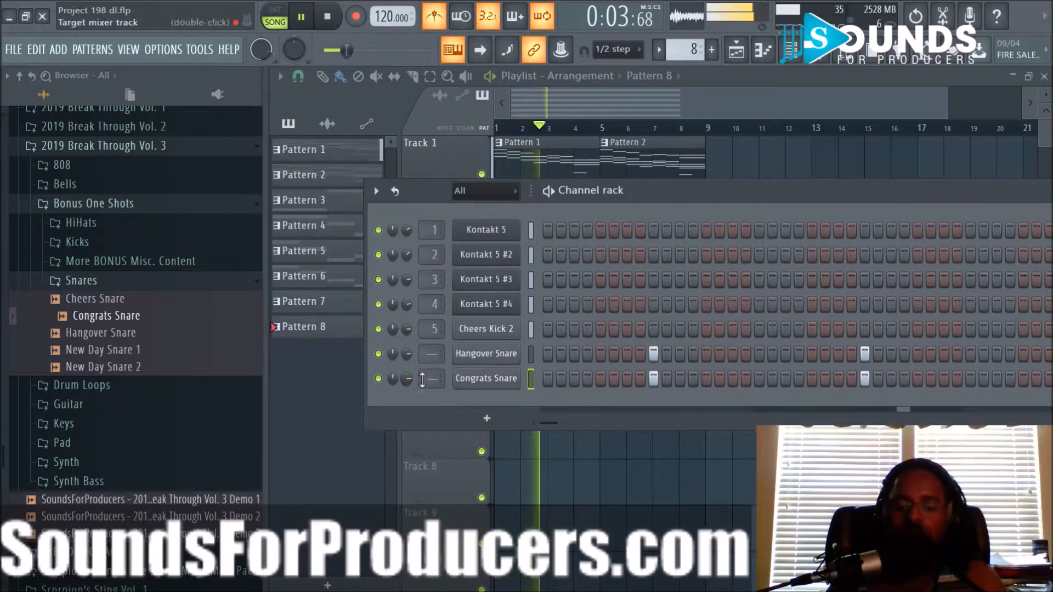
pyautogui.moveTo(393, 379)
pyautogui.mouseDown()
pyautogui.moveTo(393, 391)
pyautogui.moveTo(404, 379)
pyautogui.mouseUp()
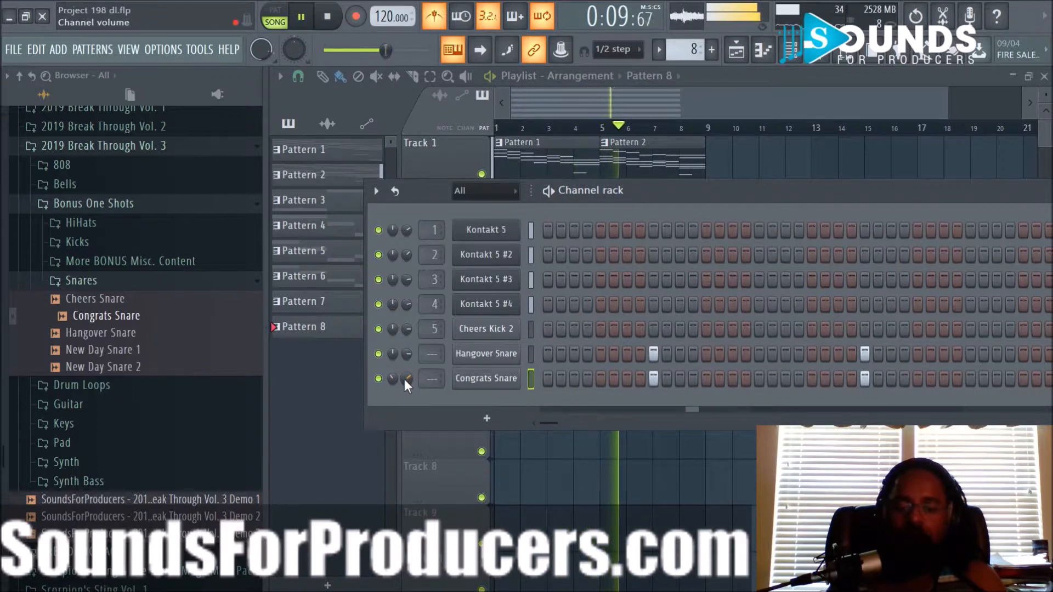
# Increase the Hangover Snare's fine time shift, and close its settings and the Channel rack
pyautogui.click(464, 360)
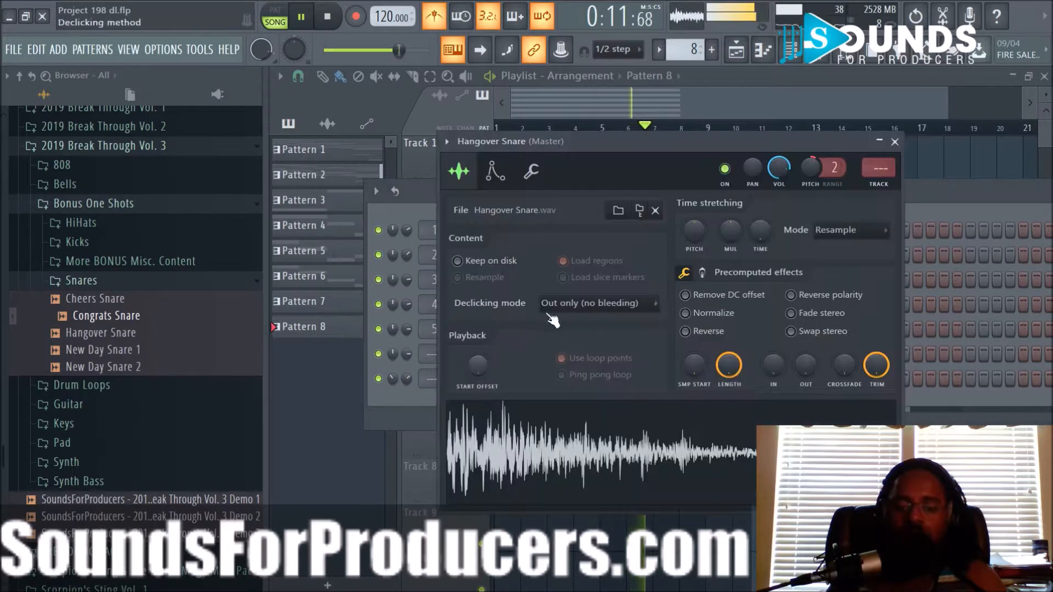
pyautogui.click(531, 171)
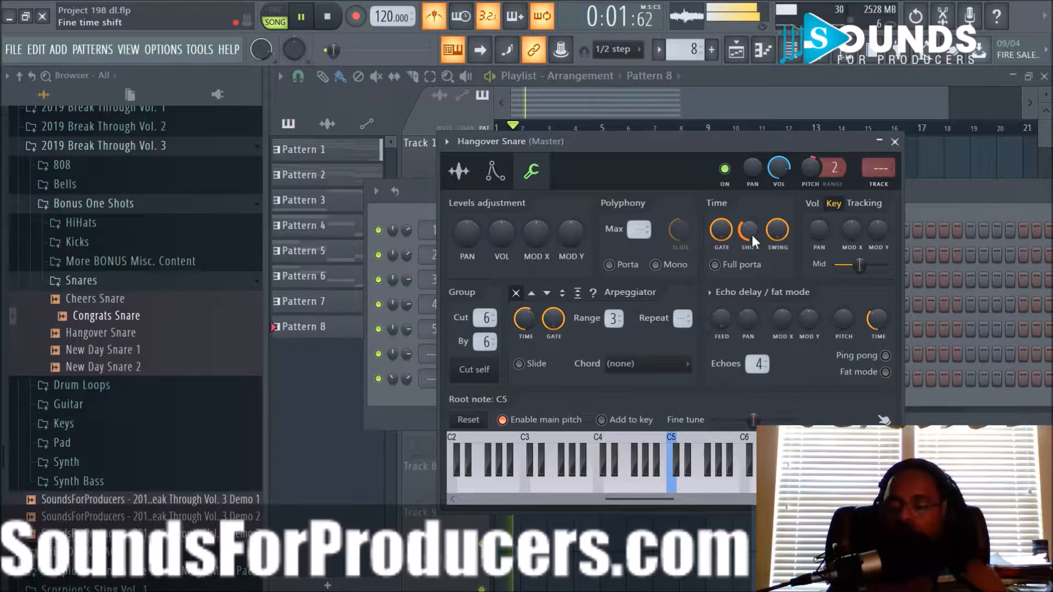
pyautogui.click(473, 173)
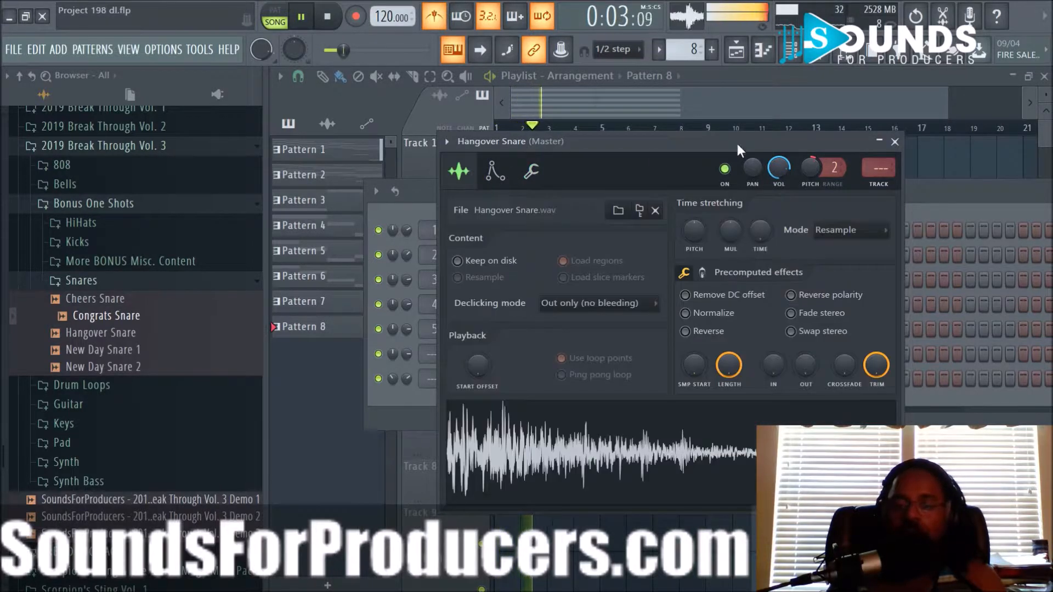
pyautogui.click(894, 141)
pyautogui.press('F6')
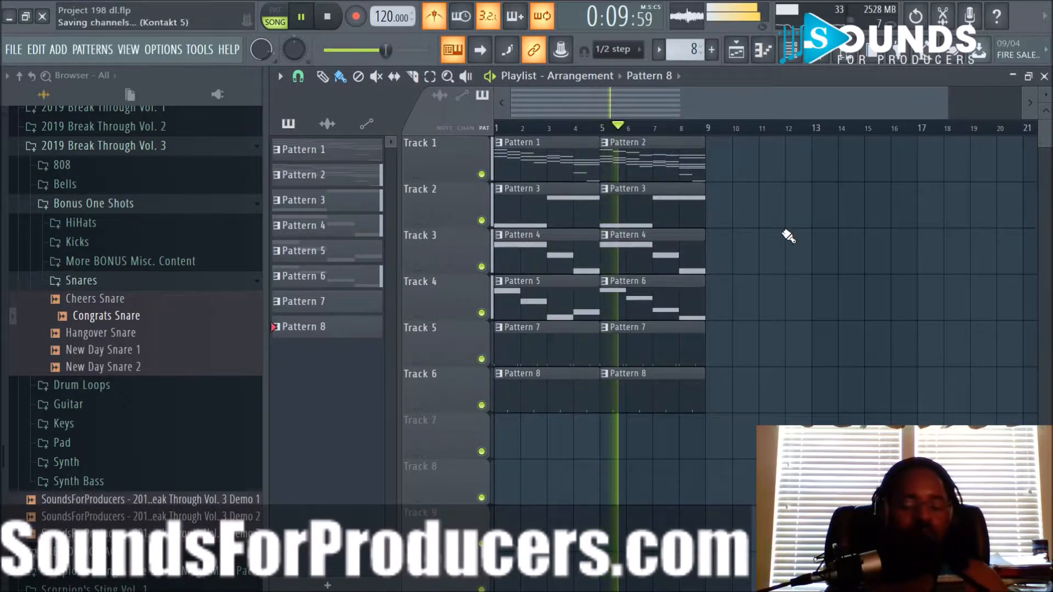
# Audition the Cheers, Congrats and Hangover hi-hat one-shots in the Bonus One Shots HiHats folder
pyautogui.click(174, 286)
pyautogui.click(134, 228)
pyautogui.click(133, 244)
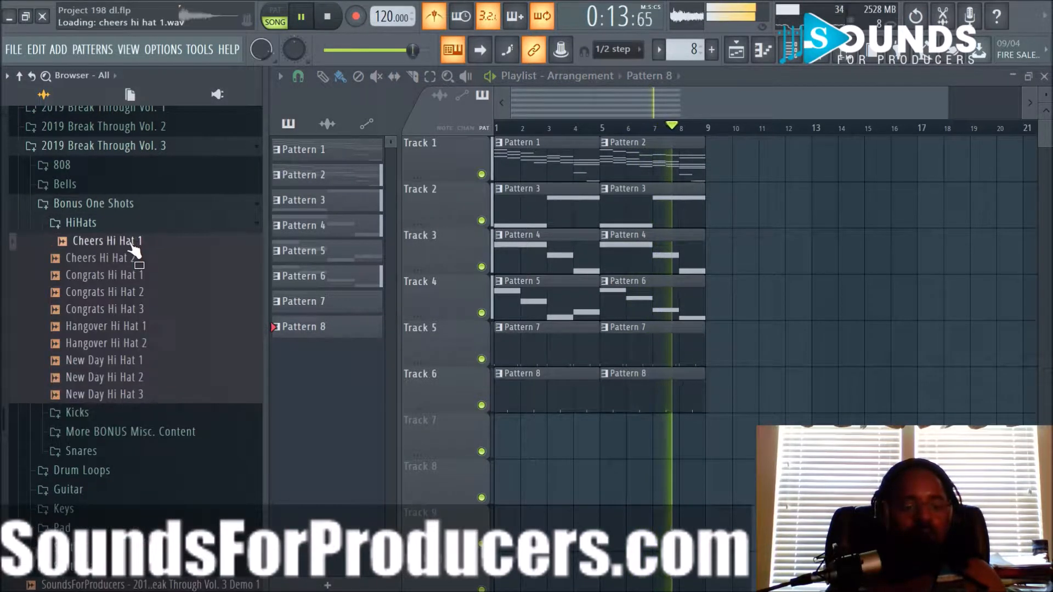
pyautogui.click(132, 258)
pyautogui.click(134, 275)
pyautogui.click(130, 288)
pyautogui.click(129, 281)
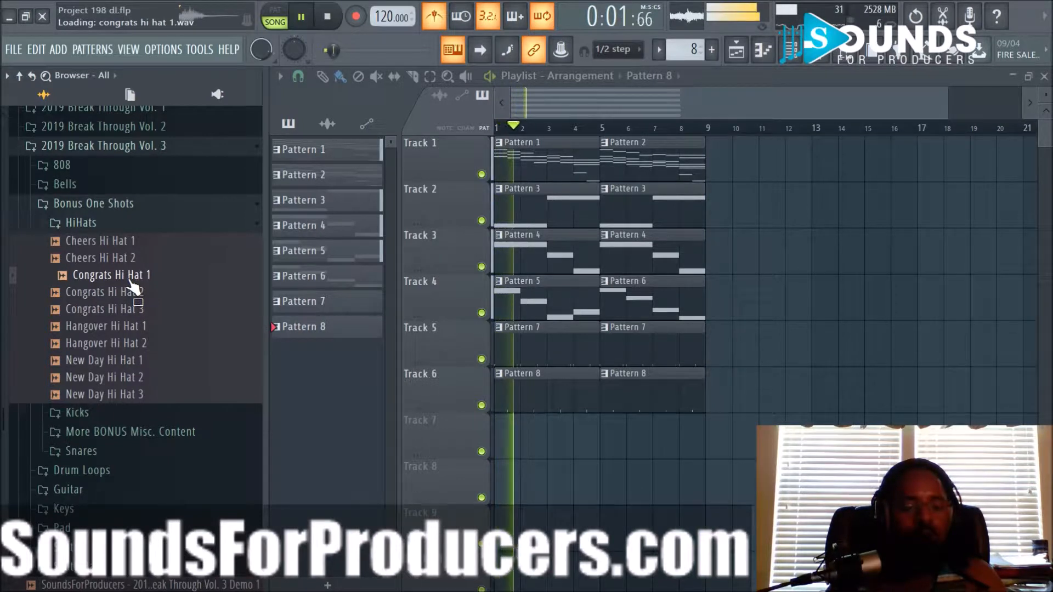
pyautogui.click(135, 309)
pyautogui.click(136, 327)
pyautogui.click(139, 343)
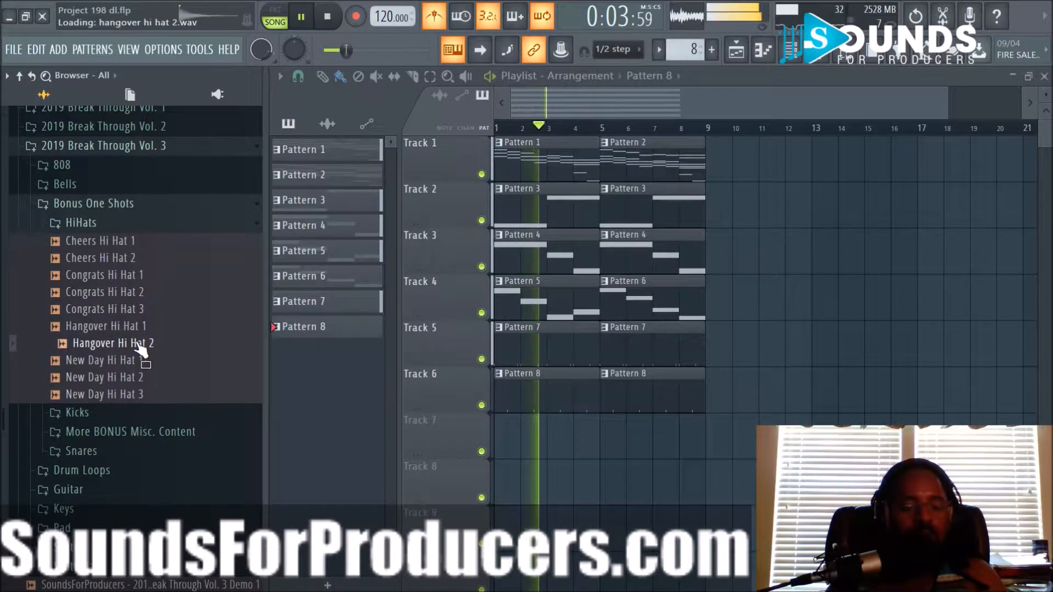
pyautogui.click(134, 333)
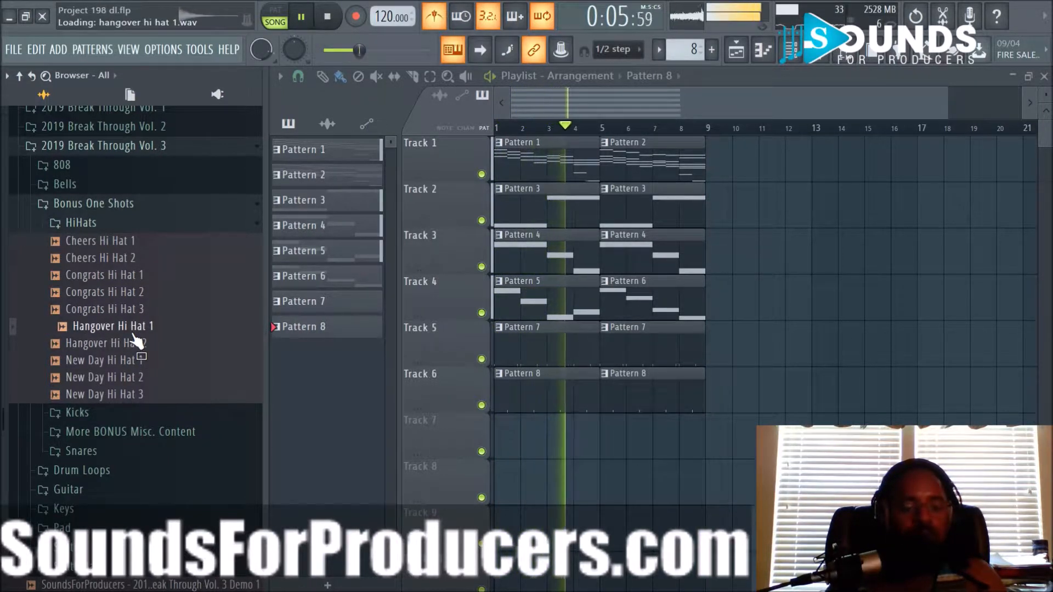
# Load Hangover Hi Hat 1 into a new sampler channel and close its settings window
pyautogui.rightClick(131, 331)
pyautogui.click(190, 344)
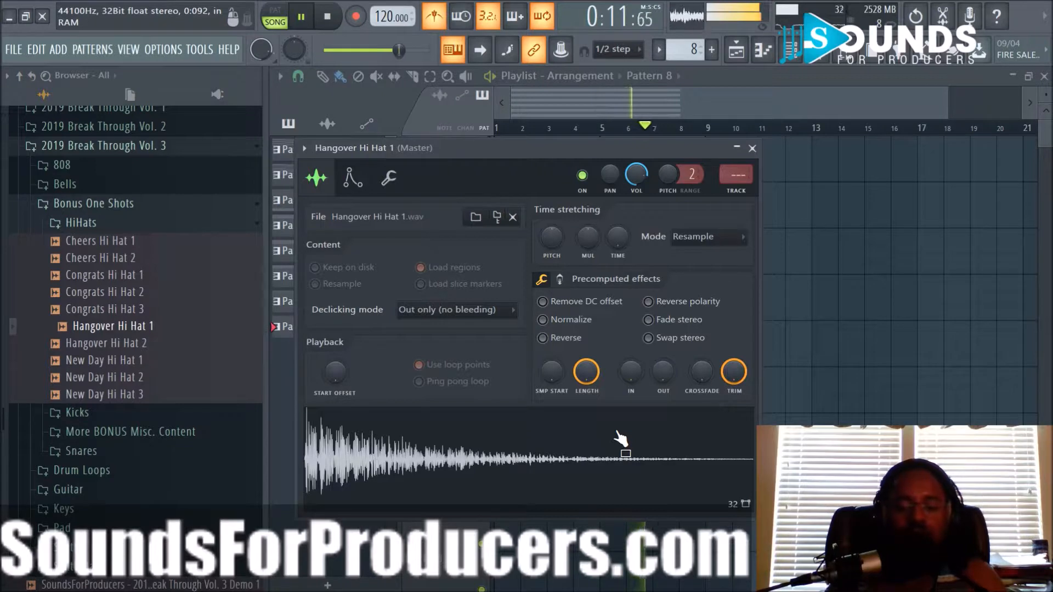
pyautogui.click(752, 148)
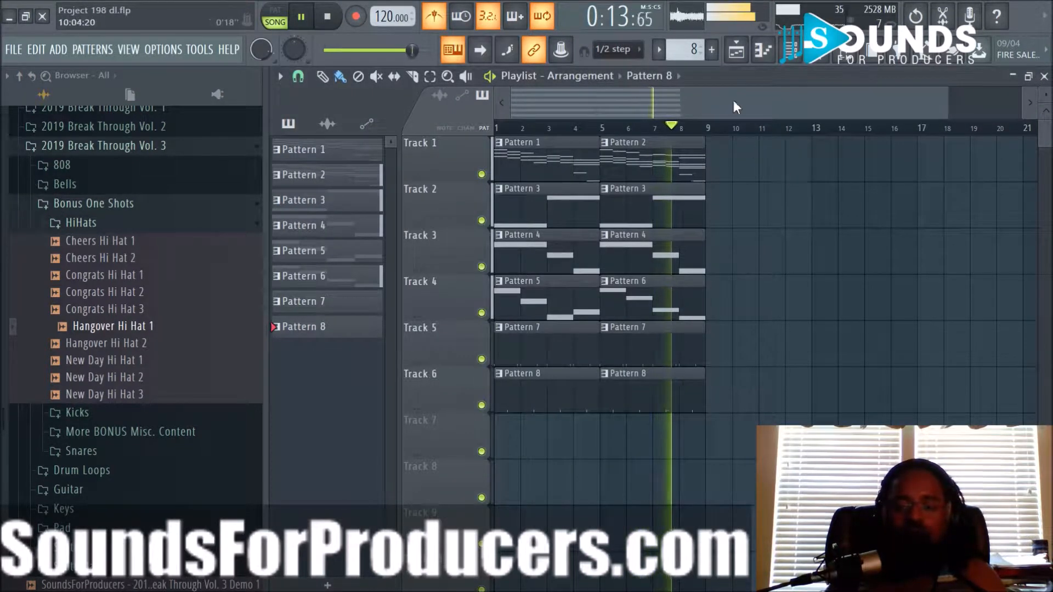
# Create Pattern 9 and place it at bar 1 on Track 7 of the playlist
pyautogui.click(711, 48)
pyautogui.moveTo(548, 433); pyautogui.dragTo(507, 447)
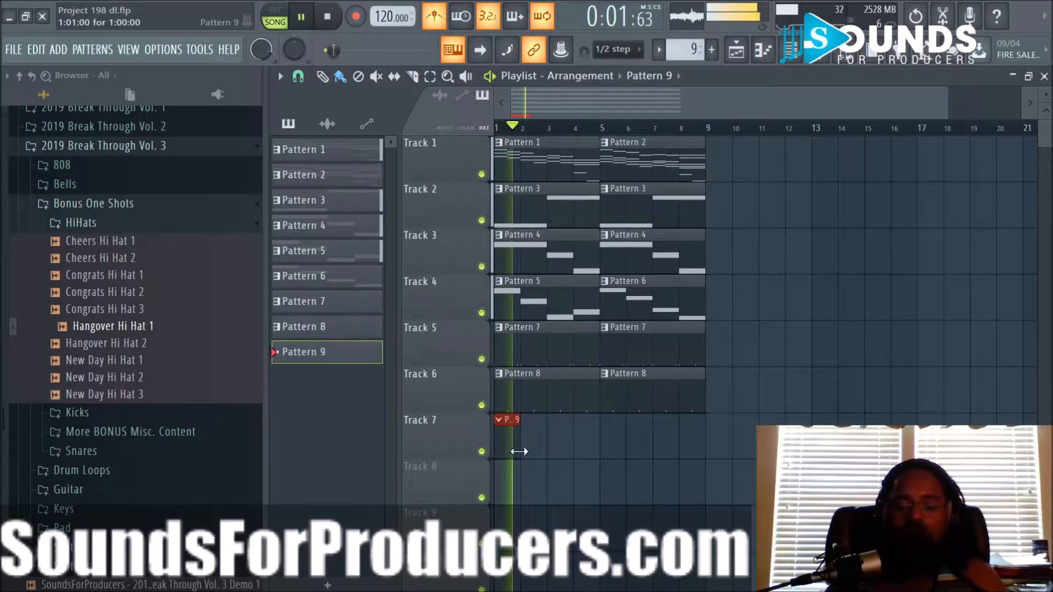
# In Pattern 9, place Hangover Hi Hat 1 hits on steps 5, 9 and 11 of the step sequencer
pyautogui.press('space')
pyautogui.click(790, 55)
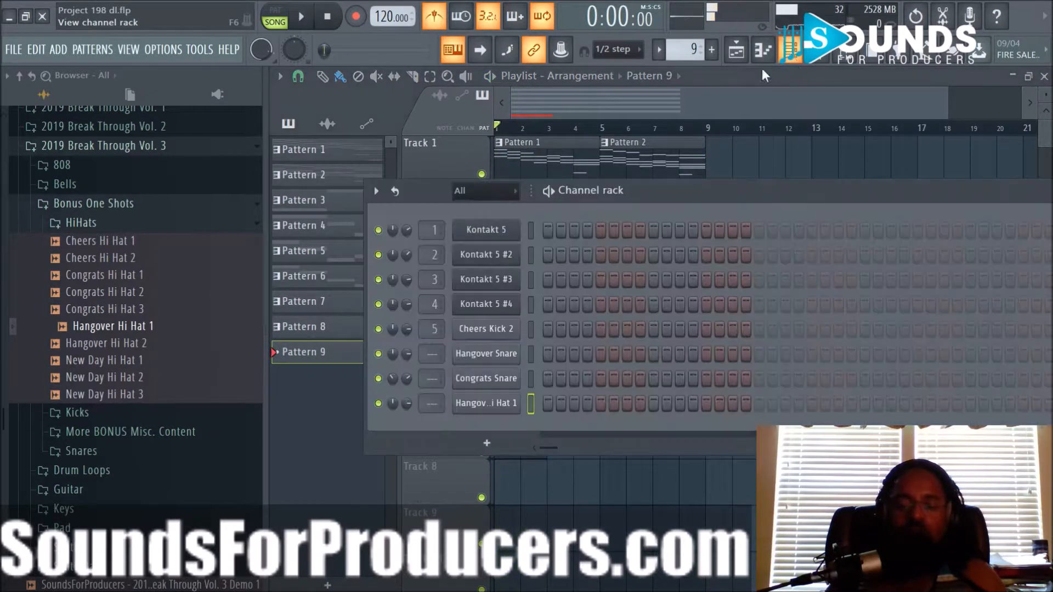
pyautogui.click(601, 405)
pyautogui.press('space')
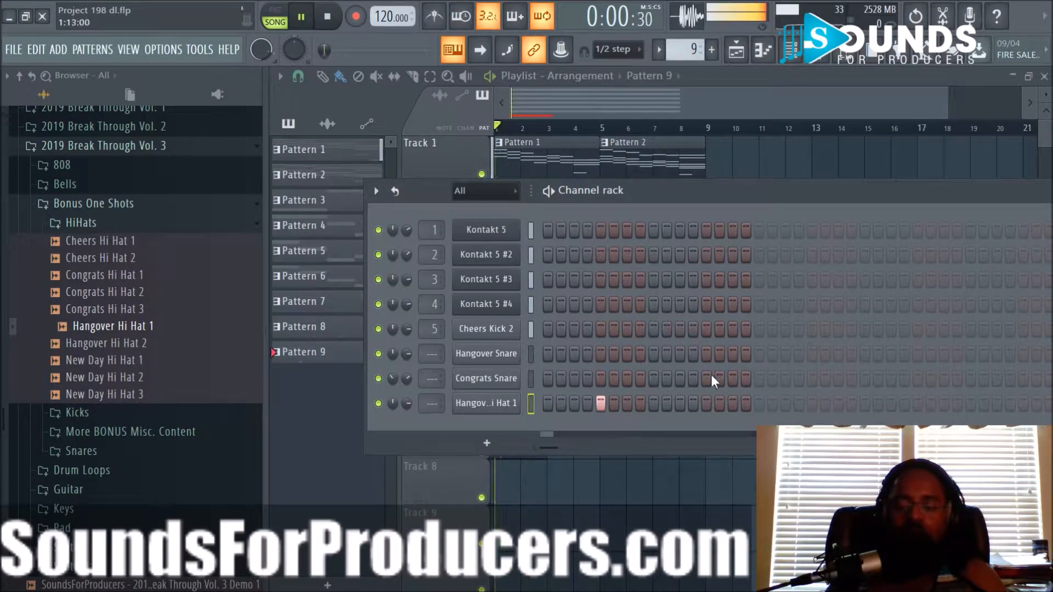
pyautogui.click(654, 410)
pyautogui.press('space')
pyautogui.press('space')
pyautogui.click(680, 405)
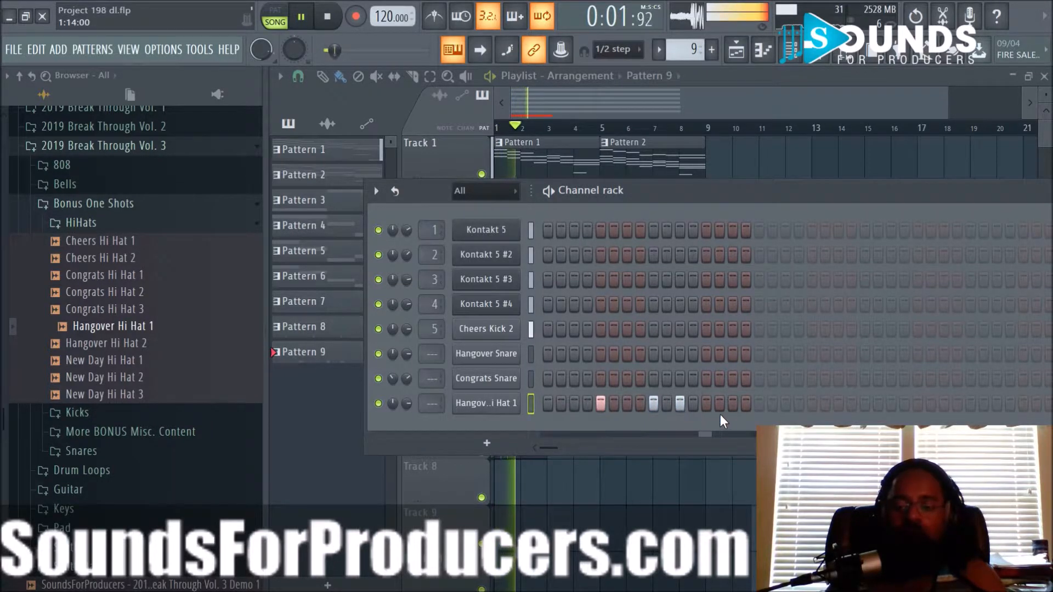
# Extend the hi-hat pattern with hits on steps 21, 25, 26 and 27, and stop playback
pyautogui.click(812, 405)
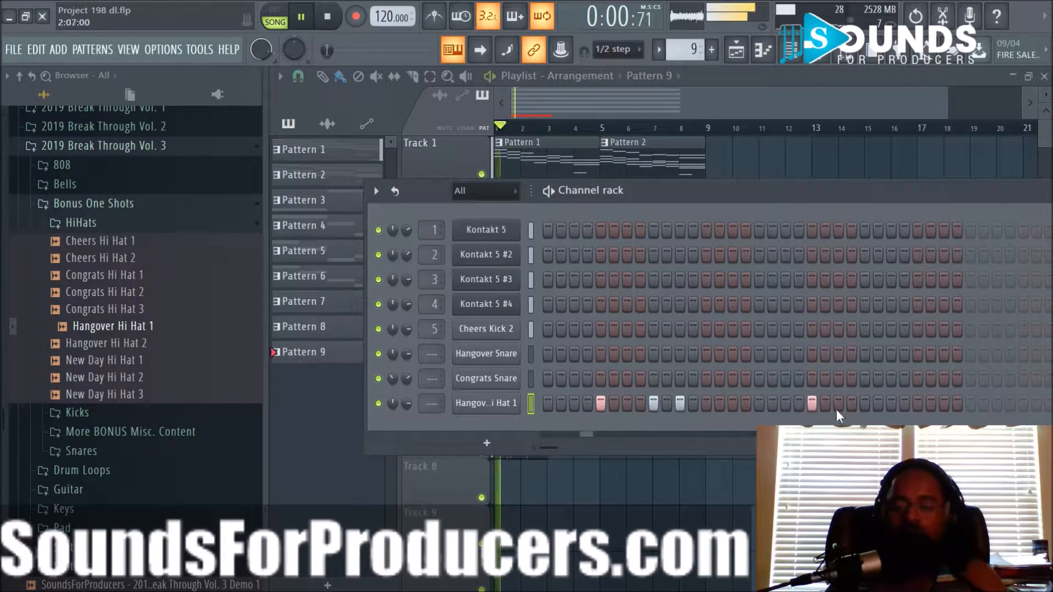
pyautogui.click(865, 404)
pyautogui.click(891, 404)
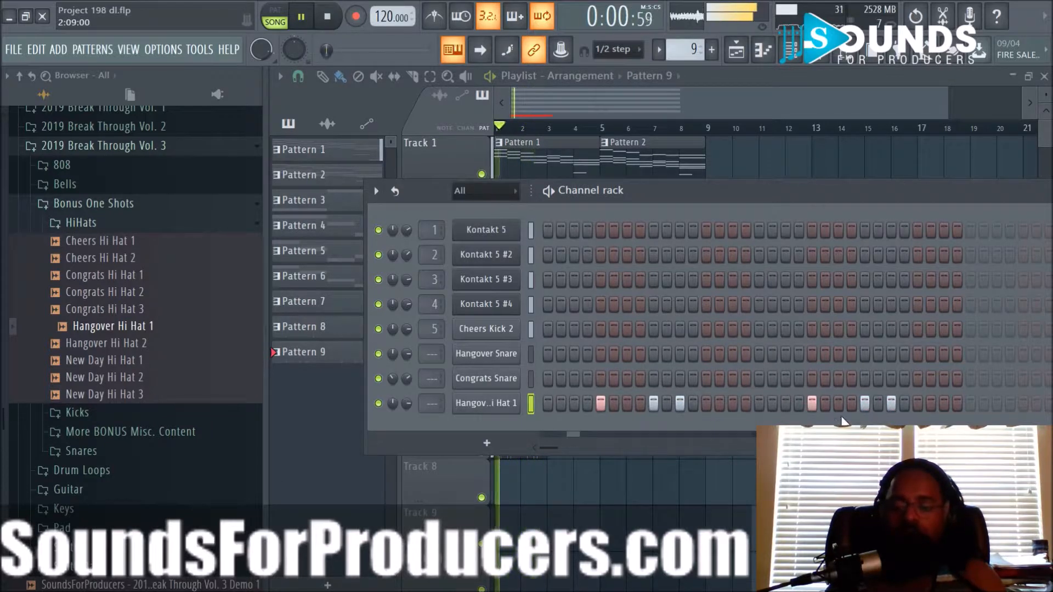
pyautogui.click(878, 404)
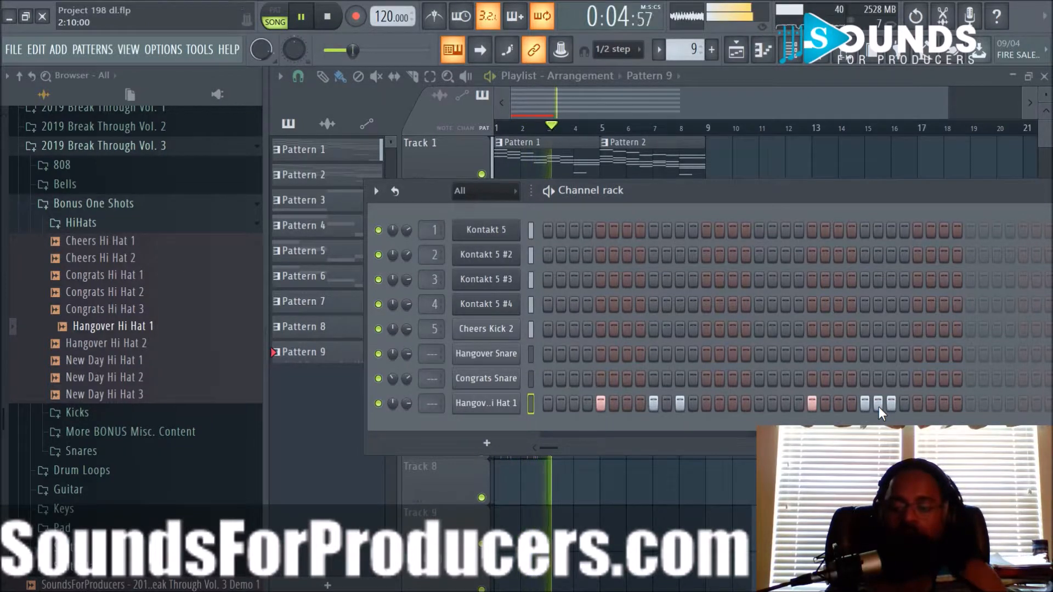
pyautogui.press('space')
# Duplicate the Pattern 9 clip three times on Track 7 so it fills bars 1 to 8, and play the song
pyautogui.click(506, 458)
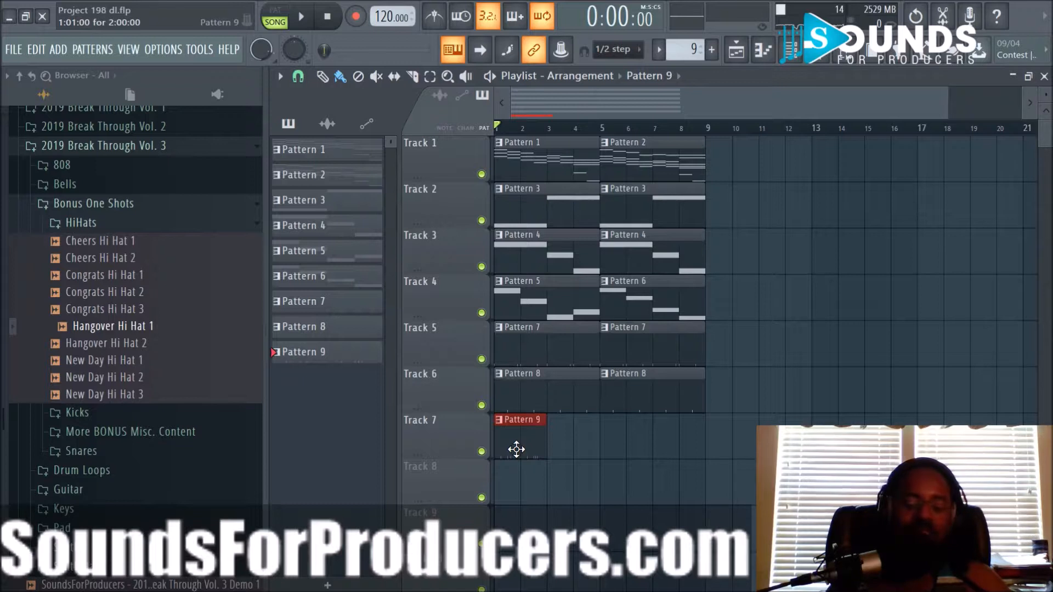
pyautogui.hotkey('ctrl', 'b')
pyautogui.hotkey('ctrl', 'b')
pyautogui.hotkey('ctrl', 'b')
pyautogui.press('space')
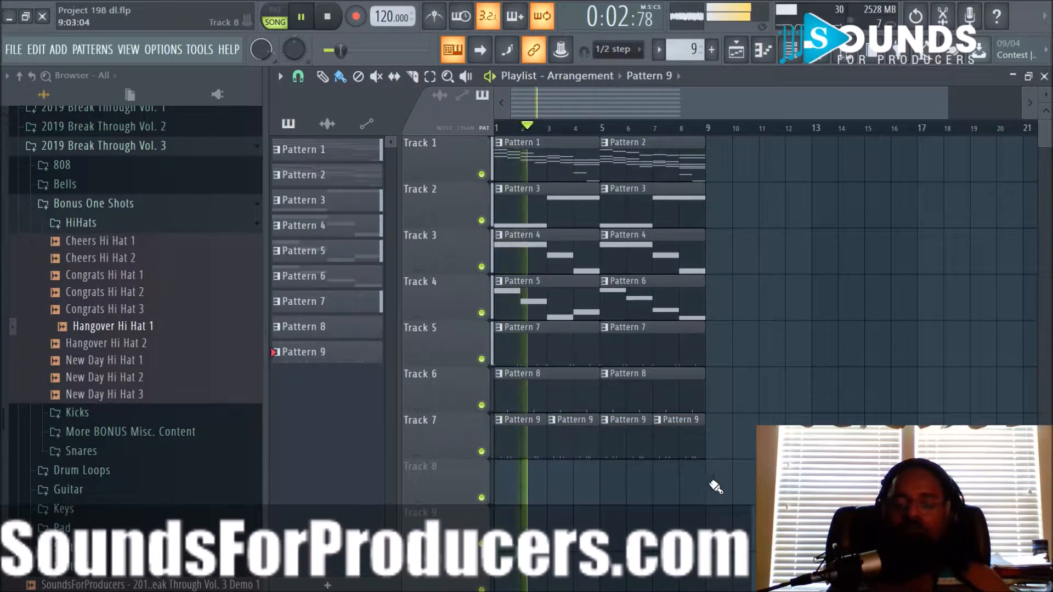
# Remove the hi-hat hit on step 26 of Pattern 9 and slightly adjust Hangover Hi Hat 1's miscellaneous channel settings
pyautogui.click(791, 63)
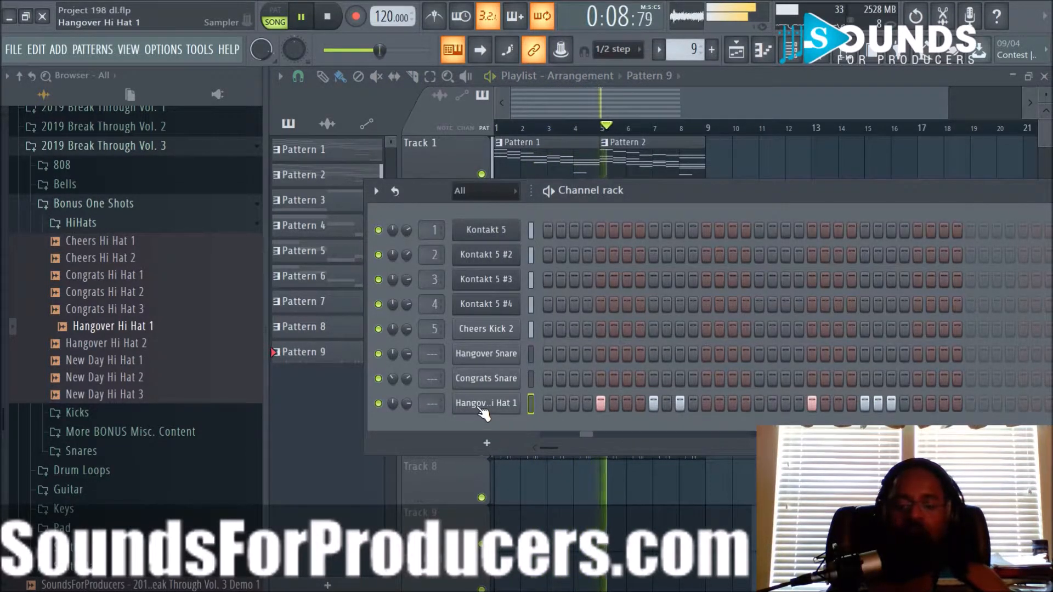
pyautogui.click(879, 404)
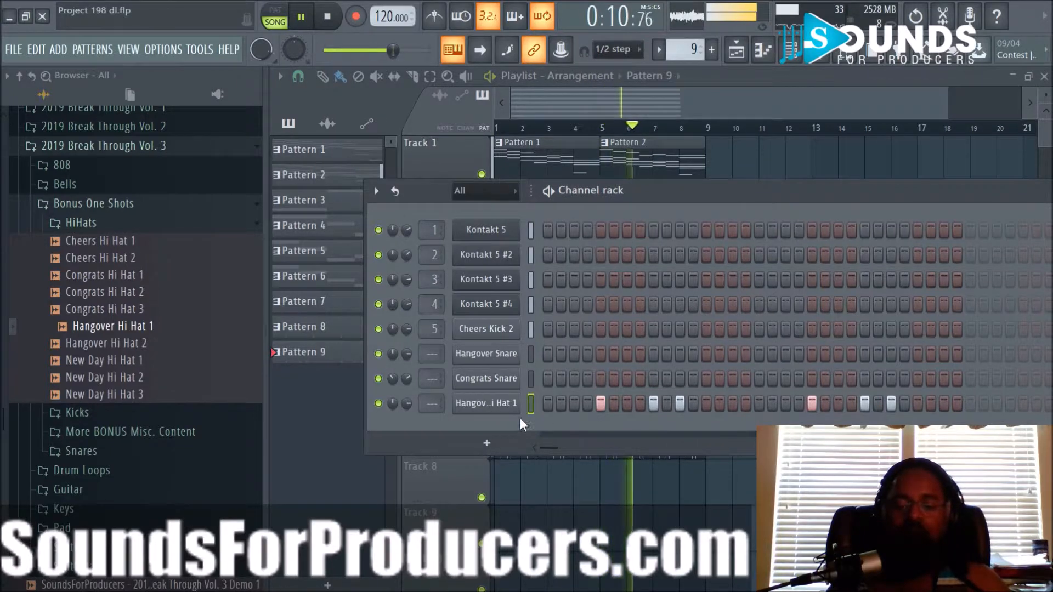
pyautogui.click(491, 403)
pyautogui.click(407, 173)
pyautogui.moveTo(607, 240); pyautogui.dragTo(607, 236)
pyautogui.click(317, 177)
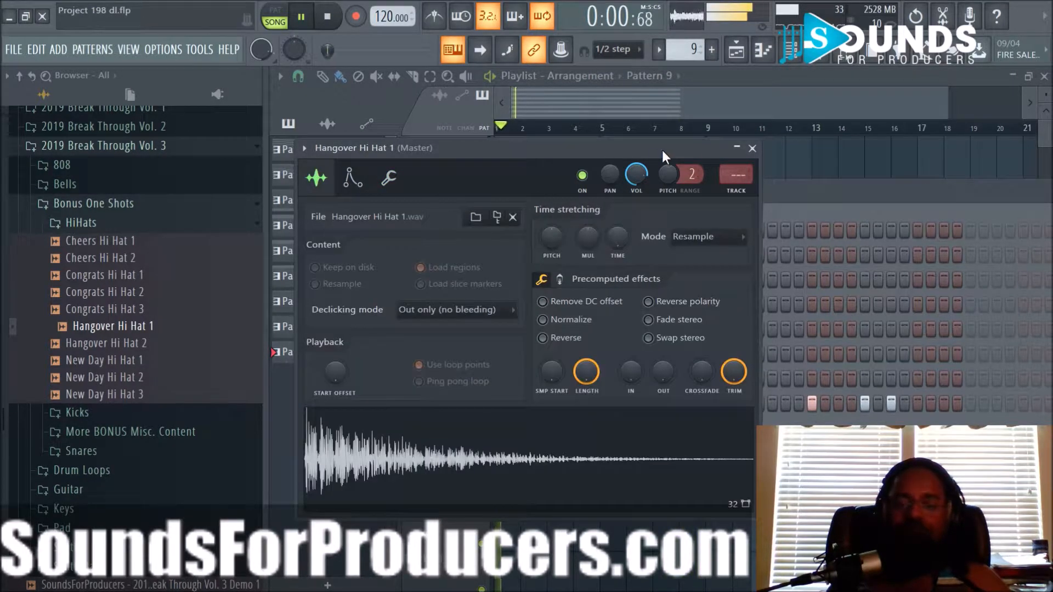
pyautogui.click(751, 149)
# Clone the Hangover Hi Hat 1 channel and lower the clone's pitch with the pitch range set to 9
pyautogui.rightClick(492, 405)
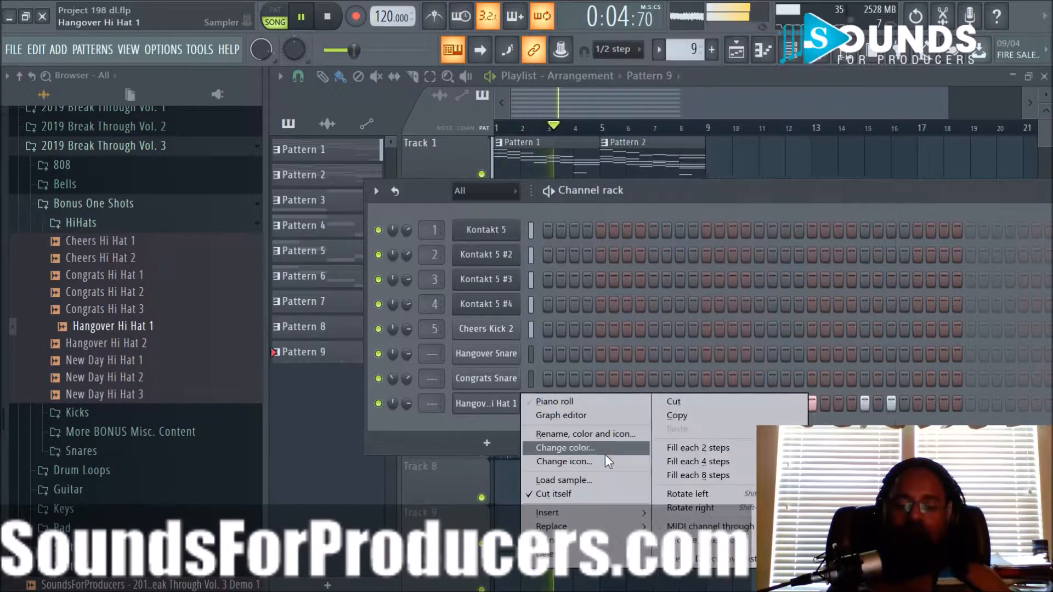
pyautogui.click(548, 541)
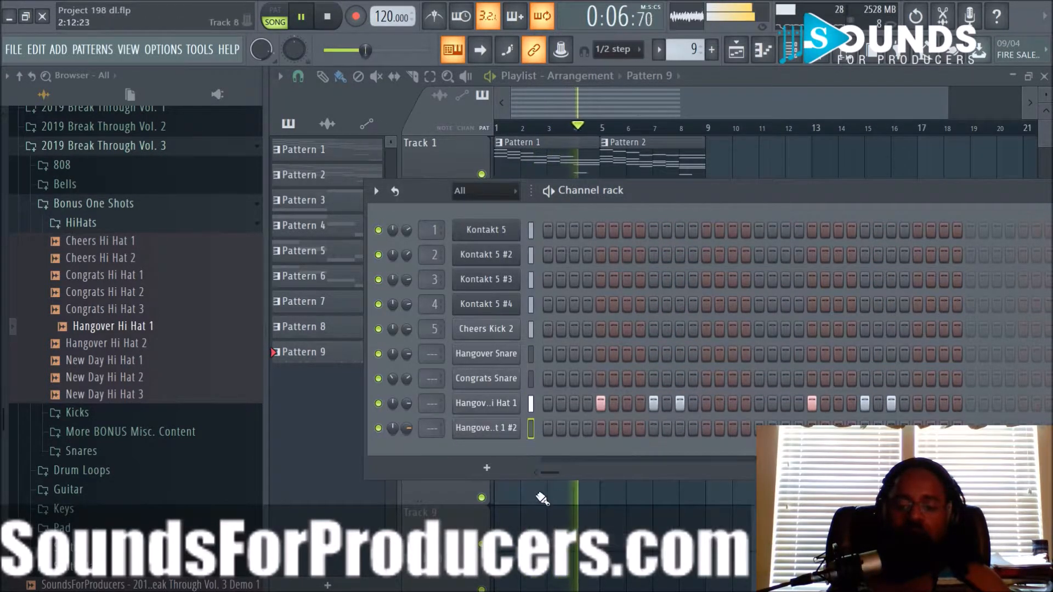
pyautogui.click(507, 432)
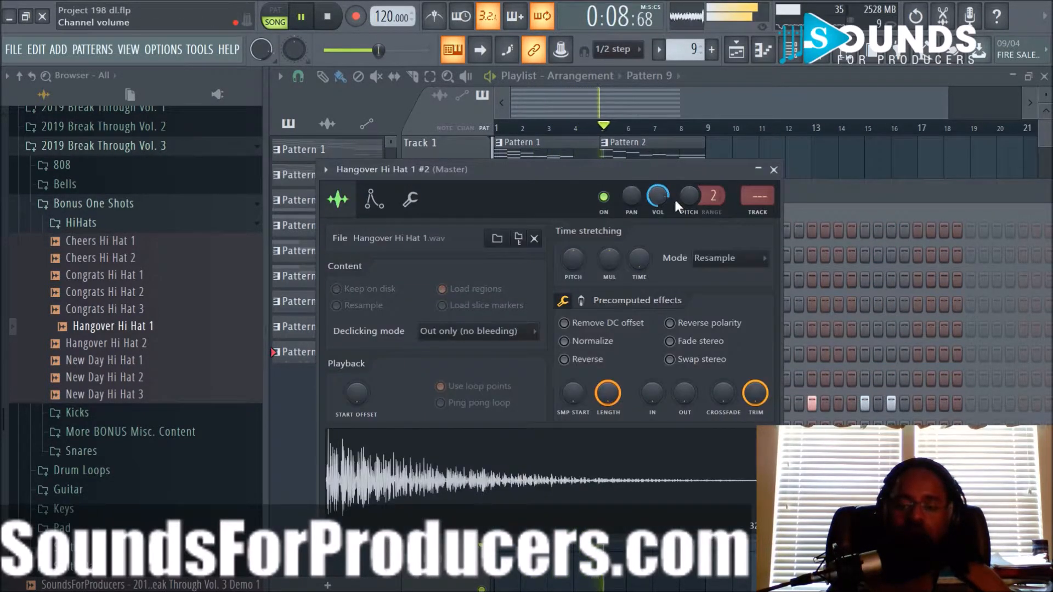
pyautogui.moveTo(715, 195); pyautogui.dragTo(691, 195)
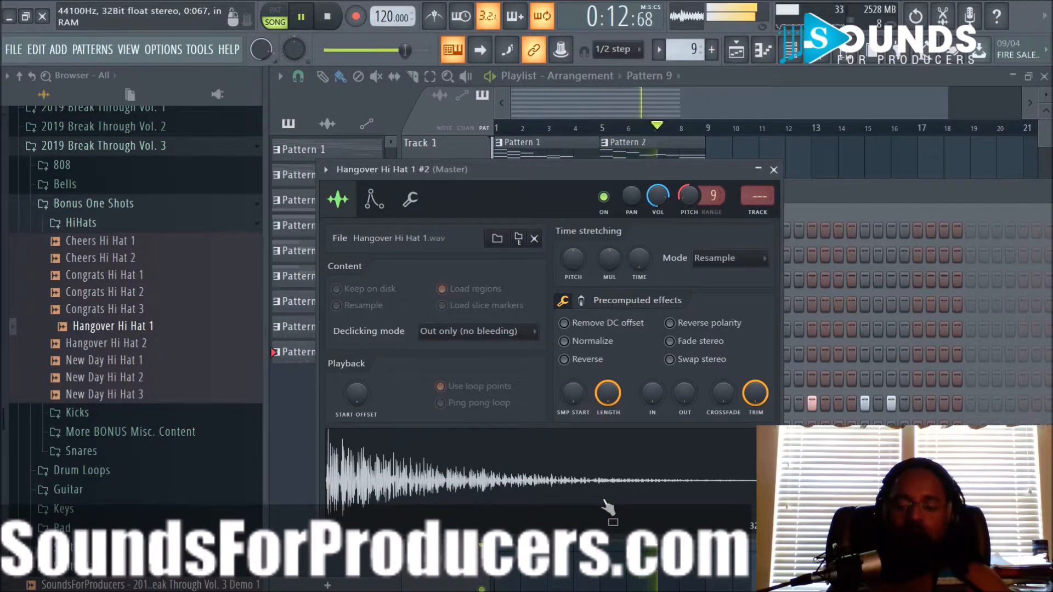
pyautogui.click(773, 170)
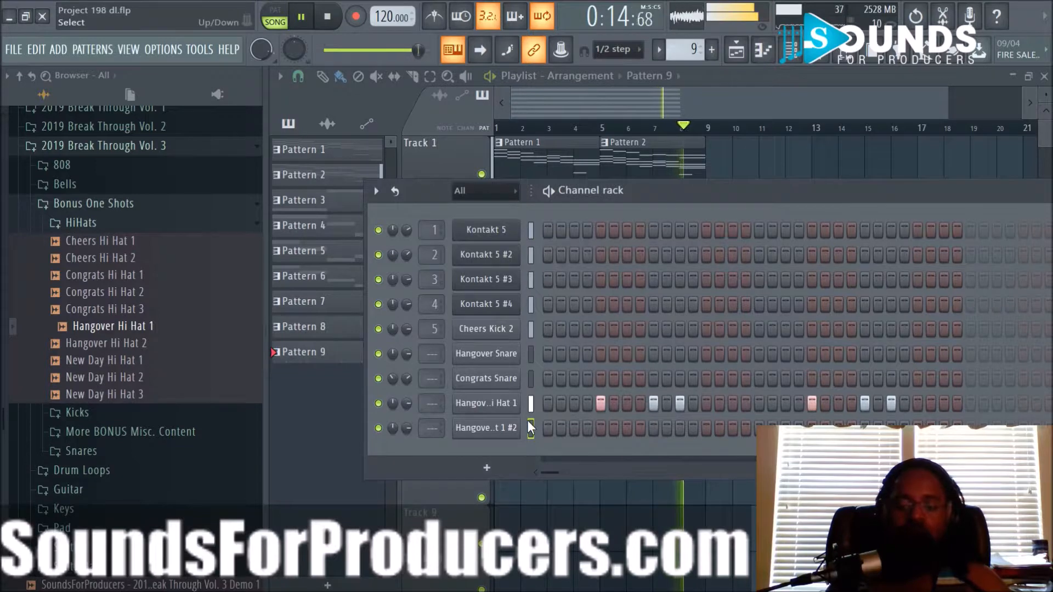
# Create Pattern 10 and place it on Track 8 at bar 1 with a length of two bars
pyautogui.rightClick(562, 485)
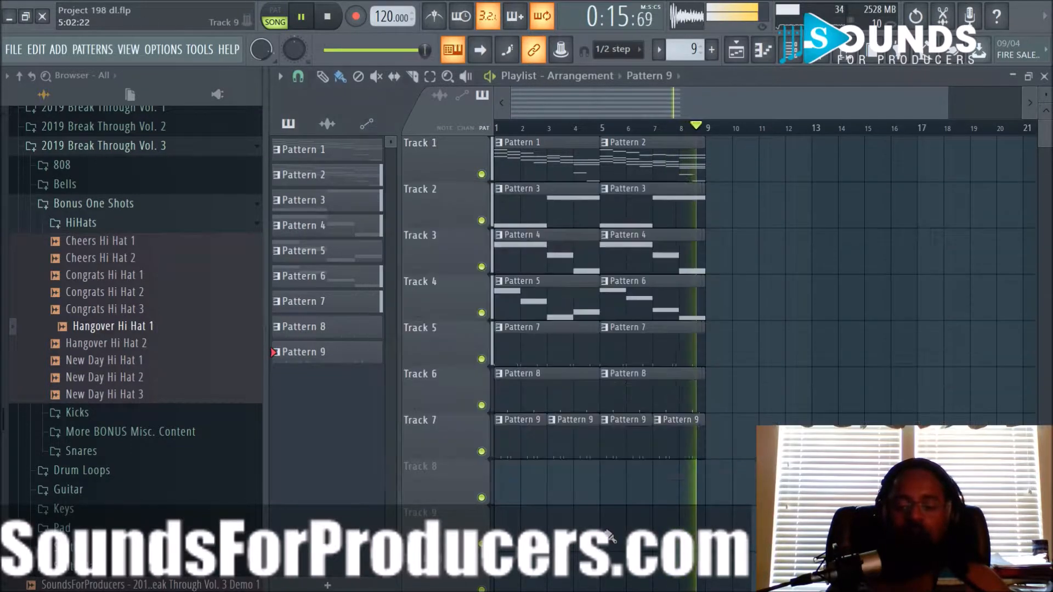
pyautogui.click(721, 50)
pyautogui.click(549, 498)
pyautogui.moveTo(548, 498)
pyautogui.mouseDown()
pyautogui.moveTo(497, 497)
pyautogui.moveTo(556, 491)
pyautogui.mouseUp()
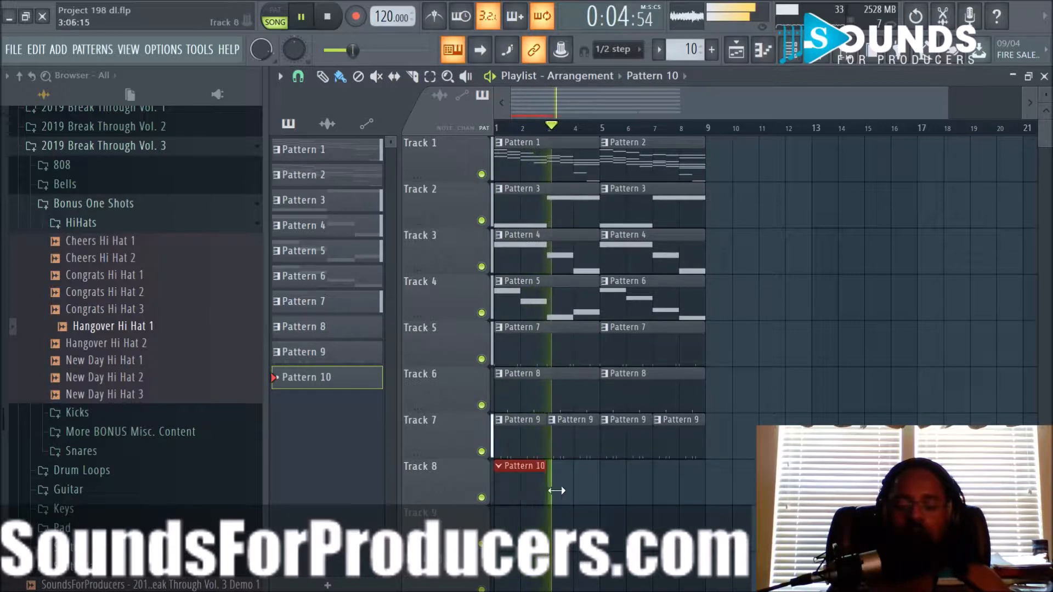
# Fill every 2 steps of the cloned hi-hat in Pattern 10 and trim its Track 8 clip to two bars
pyautogui.click(790, 50)
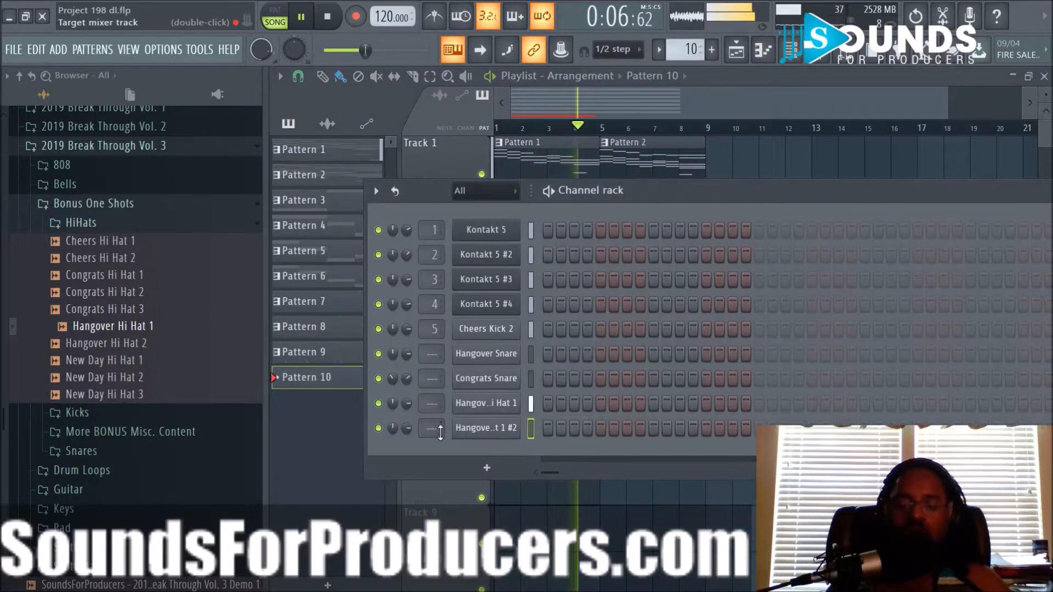
pyautogui.rightClick(518, 427)
pyautogui.click(721, 463)
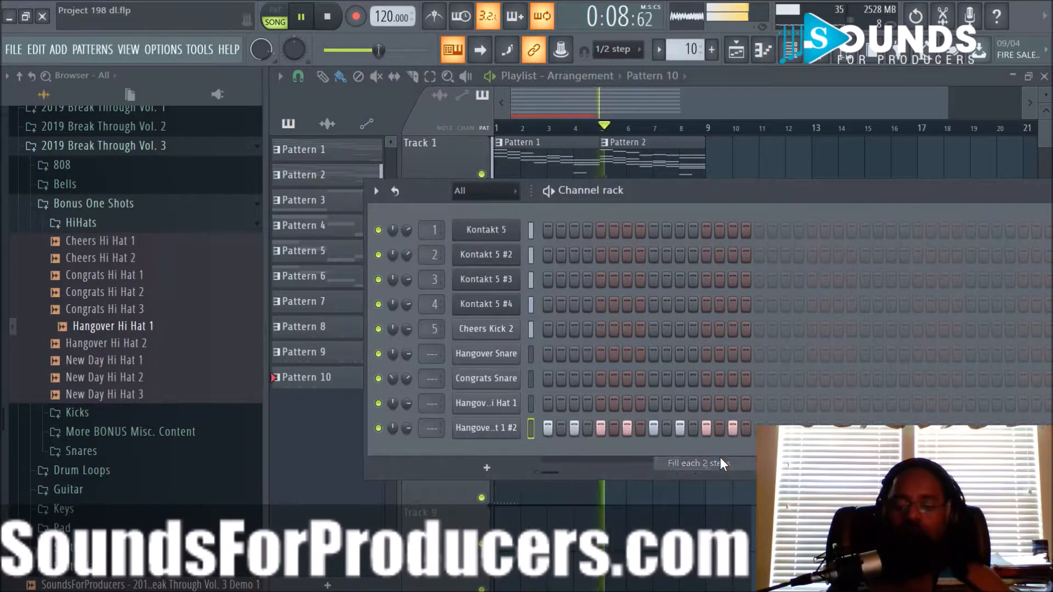
pyautogui.press('F6')
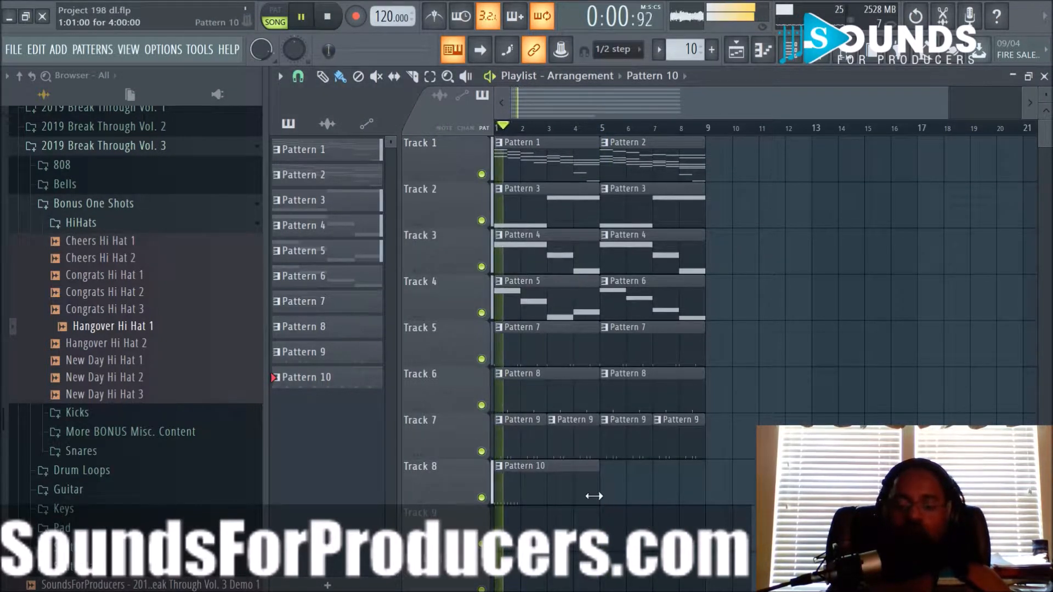
pyautogui.moveTo(594, 495); pyautogui.dragTo(545, 499)
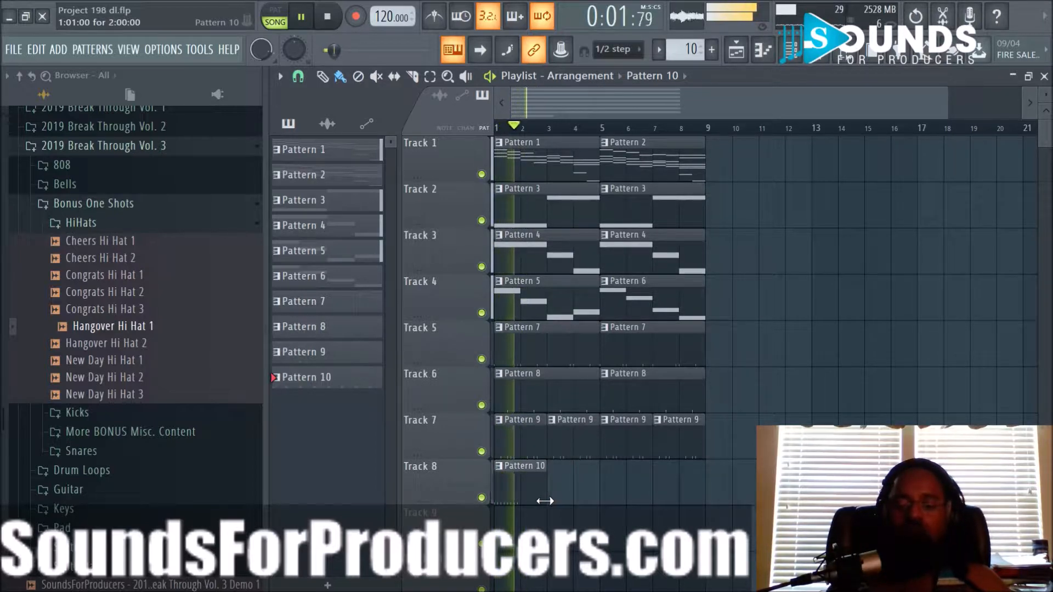
# In the cloned hi-hat's piano roll, copy the eight bar 1 notes into bar 2
pyautogui.click(793, 50)
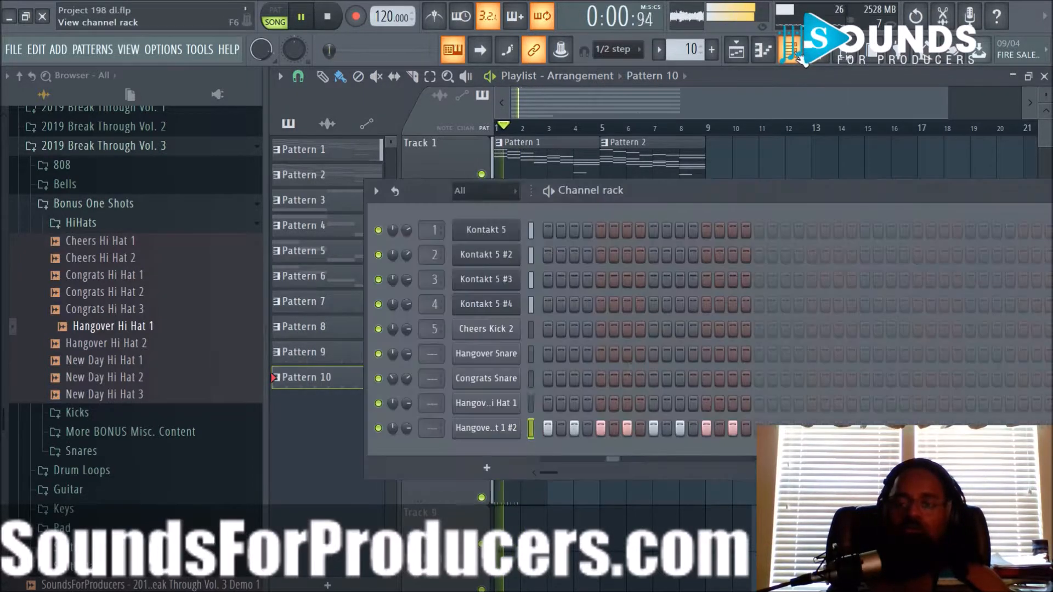
pyautogui.rightClick(504, 429)
pyautogui.click(577, 418)
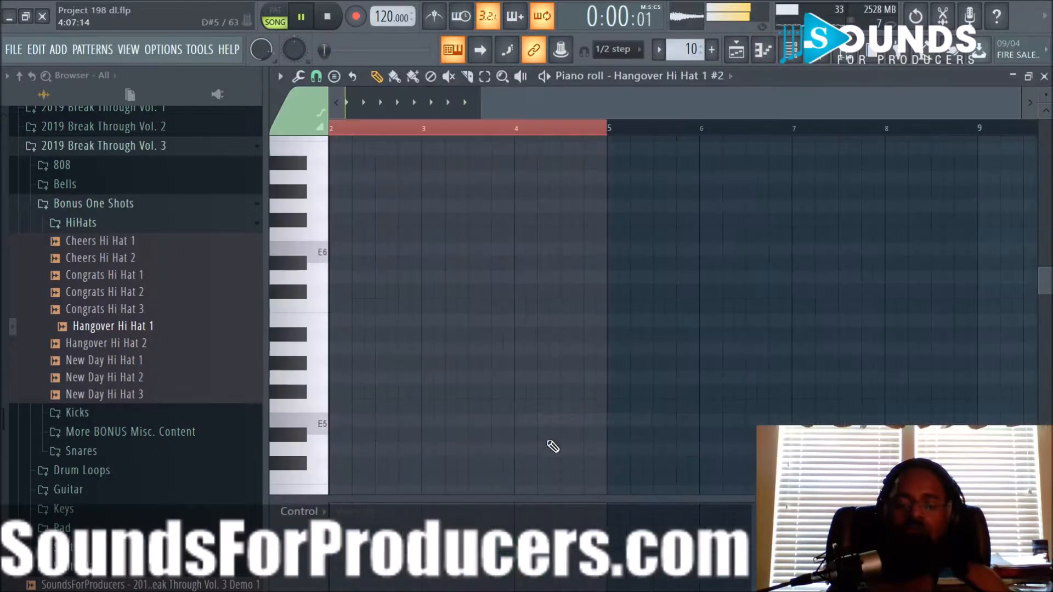
pyautogui.moveTo(508, 99); pyautogui.dragTo(369, 100)
pyautogui.scroll(-4, 536, 308)
pyautogui.press('space')
pyautogui.moveTo(468, 340); pyautogui.dragTo(290, 259)
pyautogui.hotkey('ctrl', 'b')
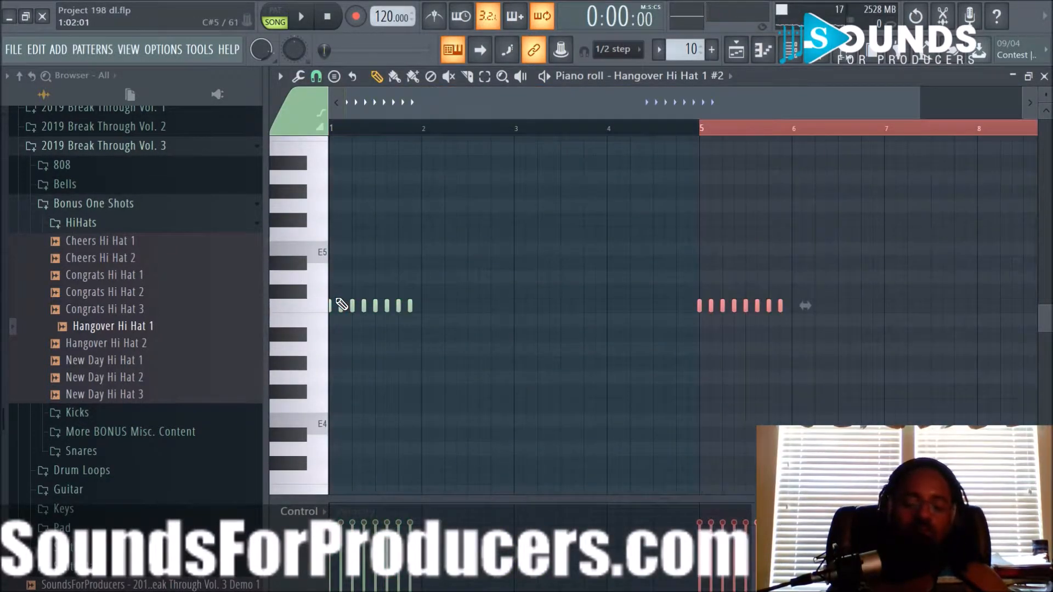
pyautogui.hotkey('ctrl', 'z')
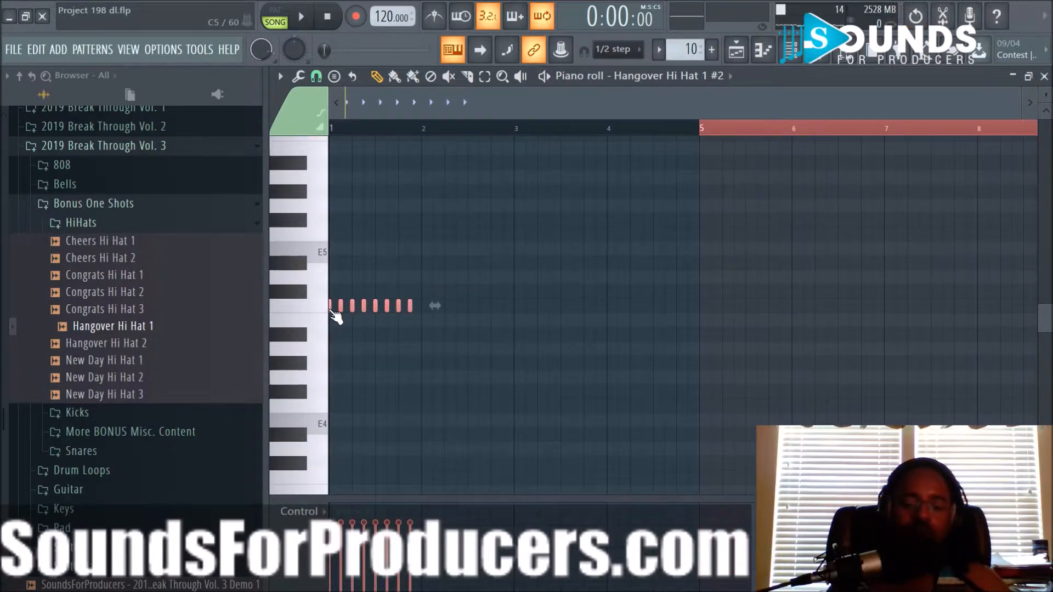
pyautogui.keyDown('shift'); pyautogui.moveTo(329, 309); pyautogui.dragTo(422, 309); pyautogui.keyUp('shift')
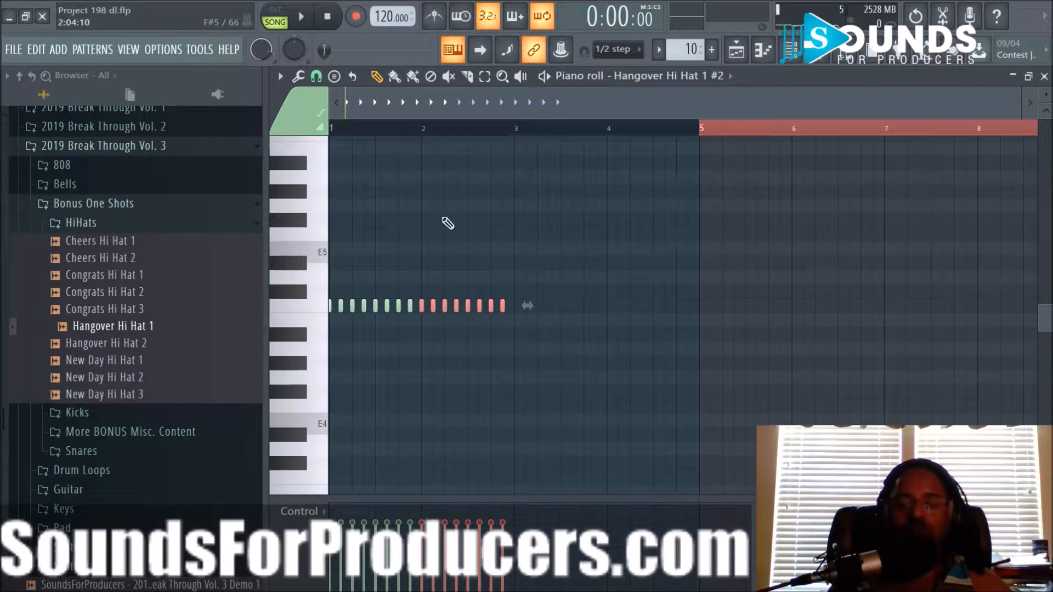
# Hide the browser, play back the hi-hat loop, and move the last bar 1 note earlier to step 14
pyautogui.click(848, 61)
pyautogui.press('space')
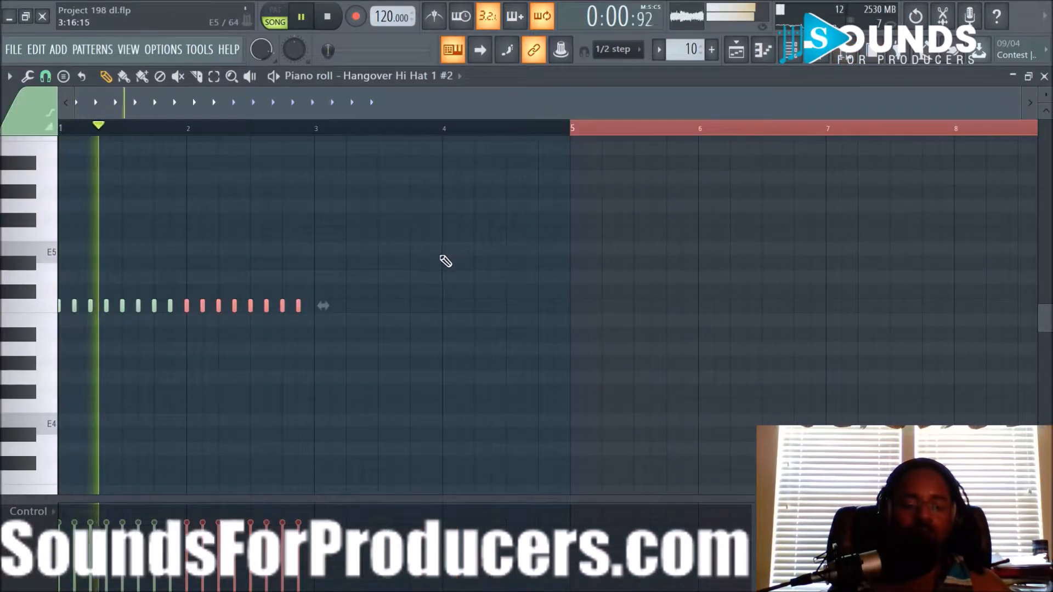
pyautogui.press('space')
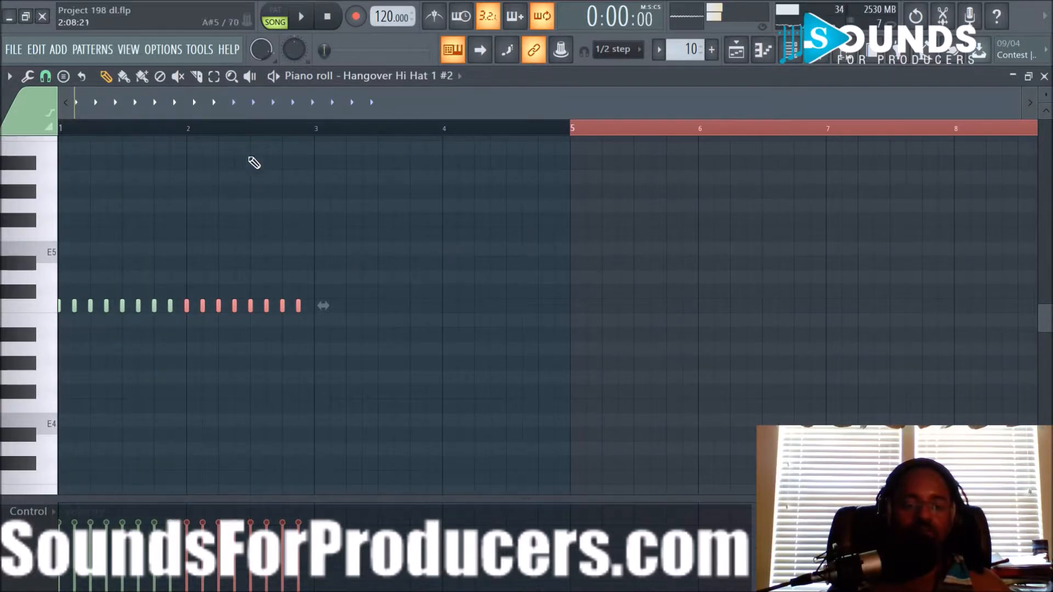
pyautogui.scroll(5, 258, 104)
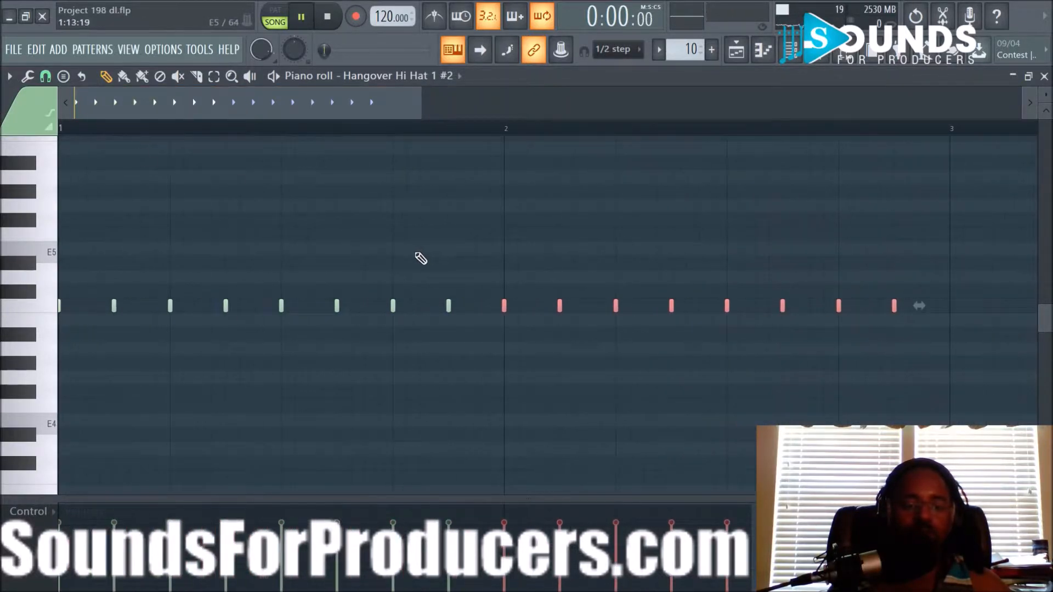
pyautogui.press('space')
pyautogui.press('space')
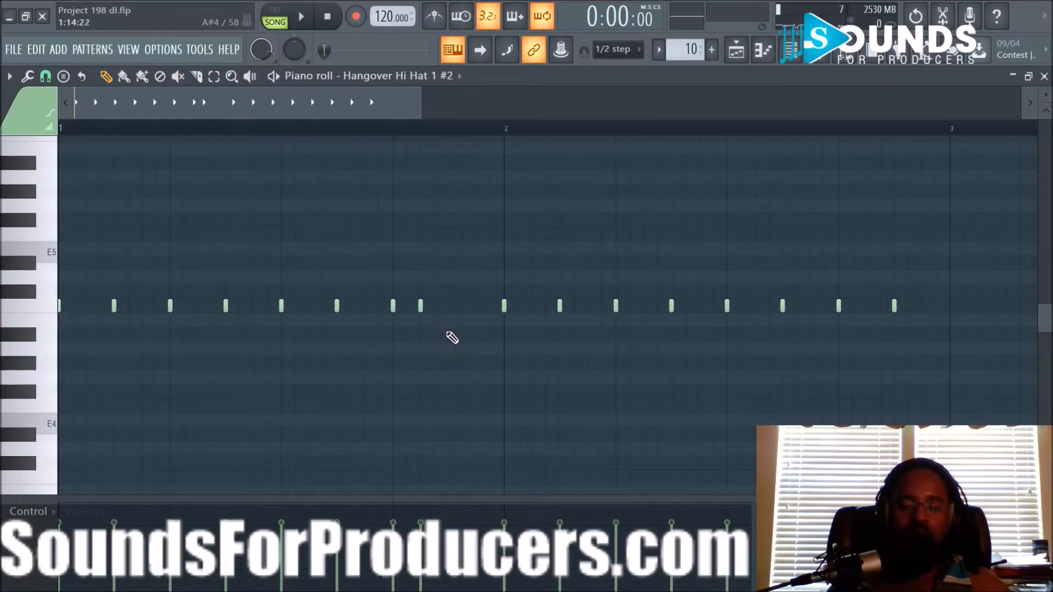
# Shape a descending hi-hat run ending bar 1 with B4 on step 14, A#4 on step 15 and G#4 on step 16
pyautogui.click(476, 350)
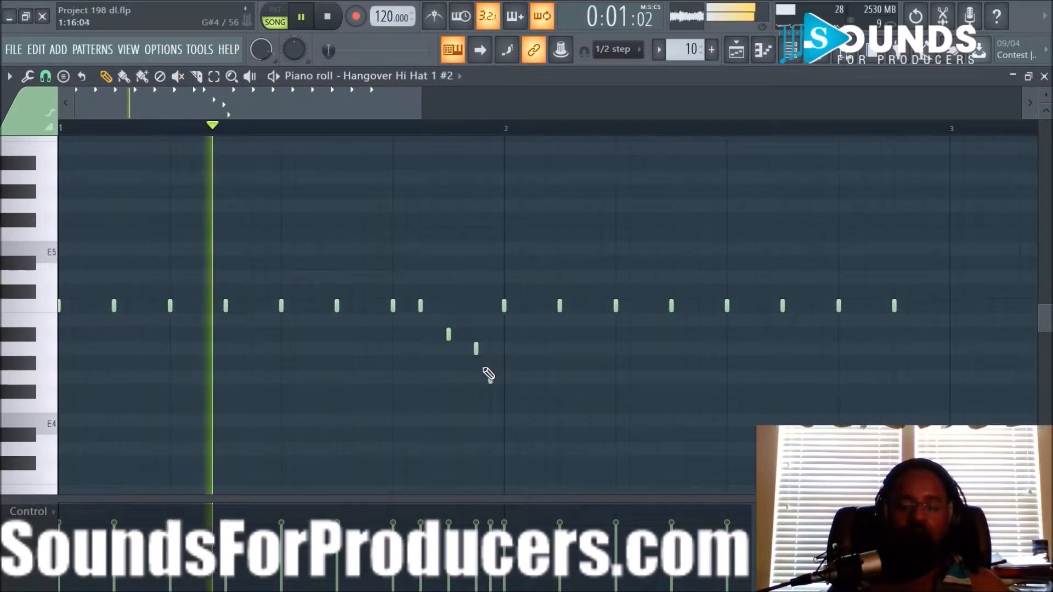
pyautogui.press('space')
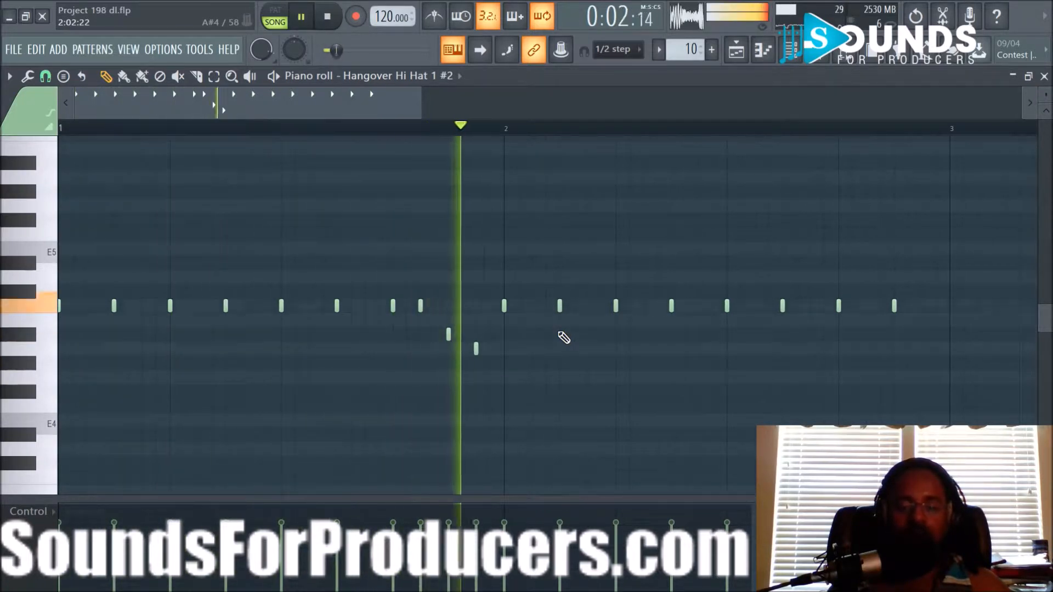
pyautogui.press('space')
pyautogui.click(421, 319)
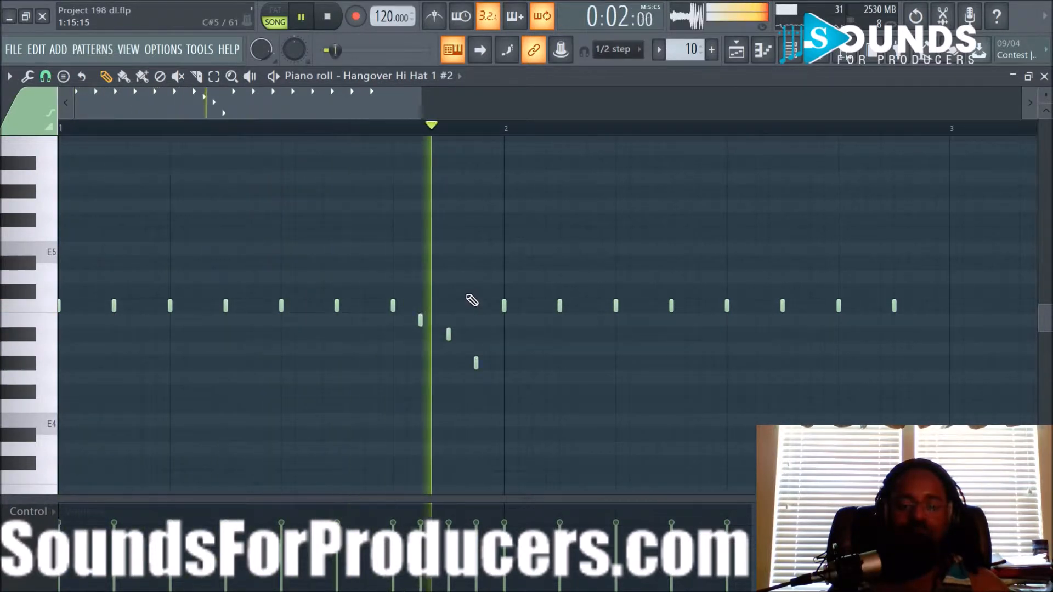
pyautogui.rightClick(476, 363)
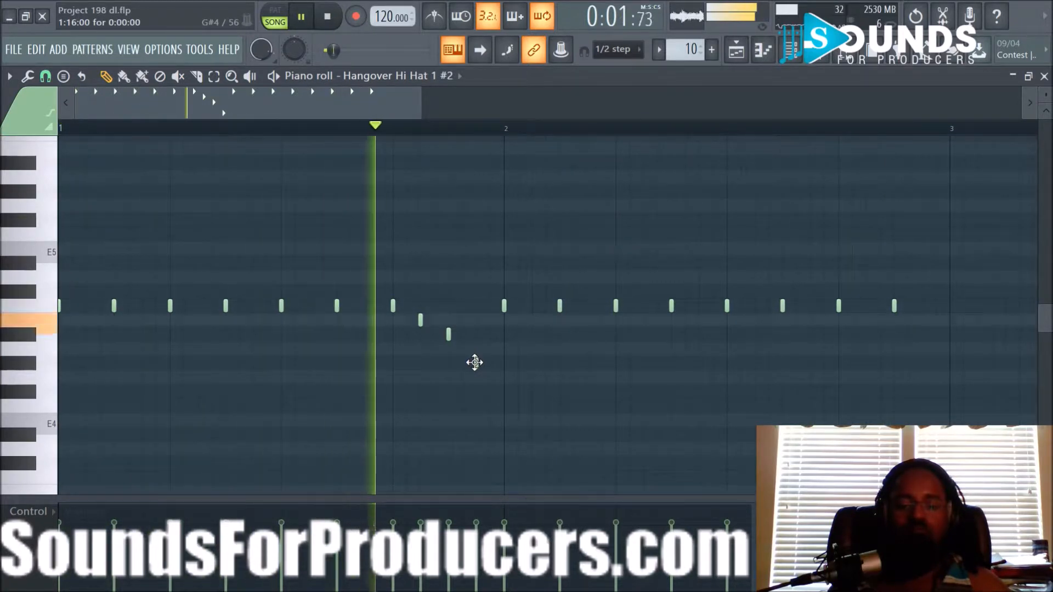
# Tighten bar 1's descending hi-hat run to half-step spacing through B4, A#4, A4 and G#4, and end bar 2 with a rising half-step run from C5 to E5
pyautogui.press('space')
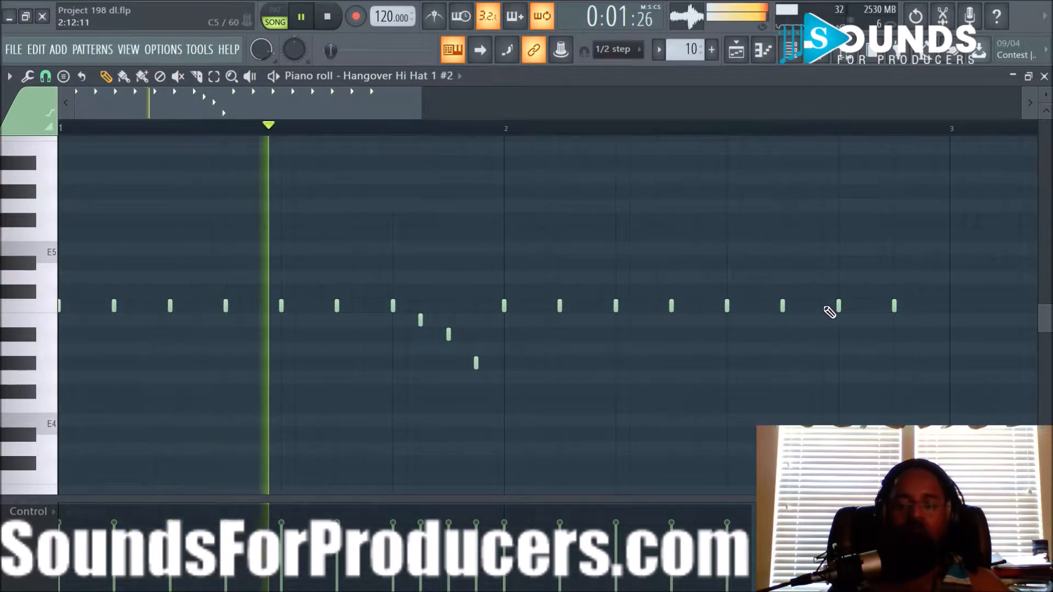
pyautogui.press('space')
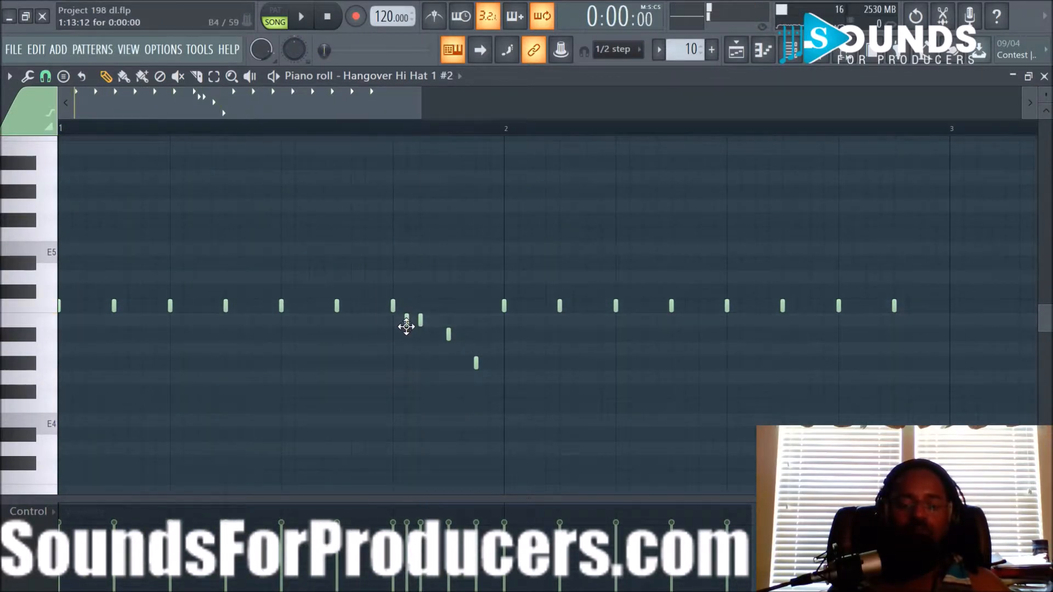
pyautogui.moveTo(422, 330); pyautogui.dragTo(421, 338)
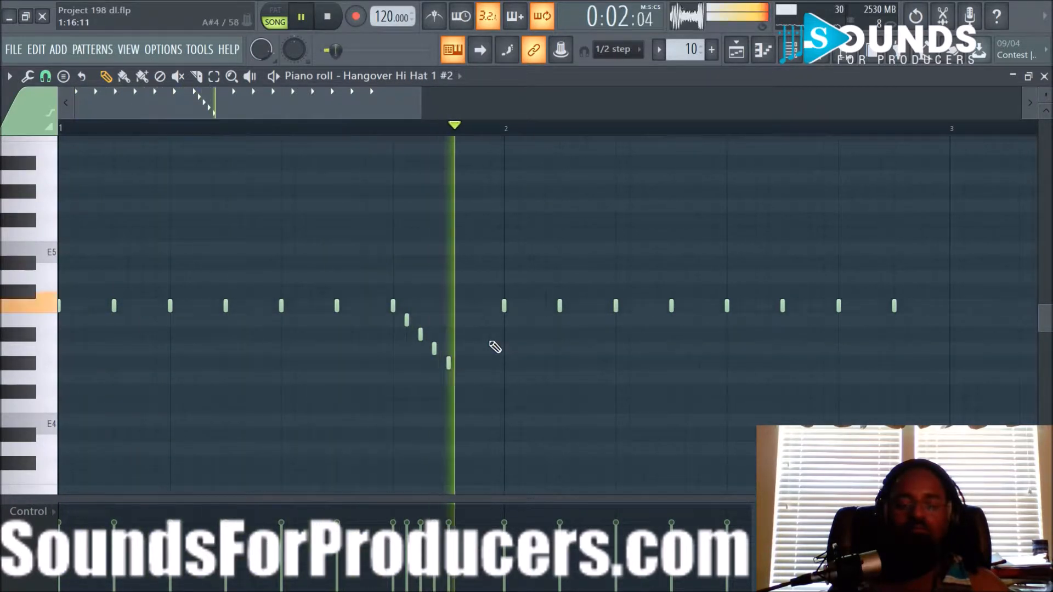
pyautogui.press('space')
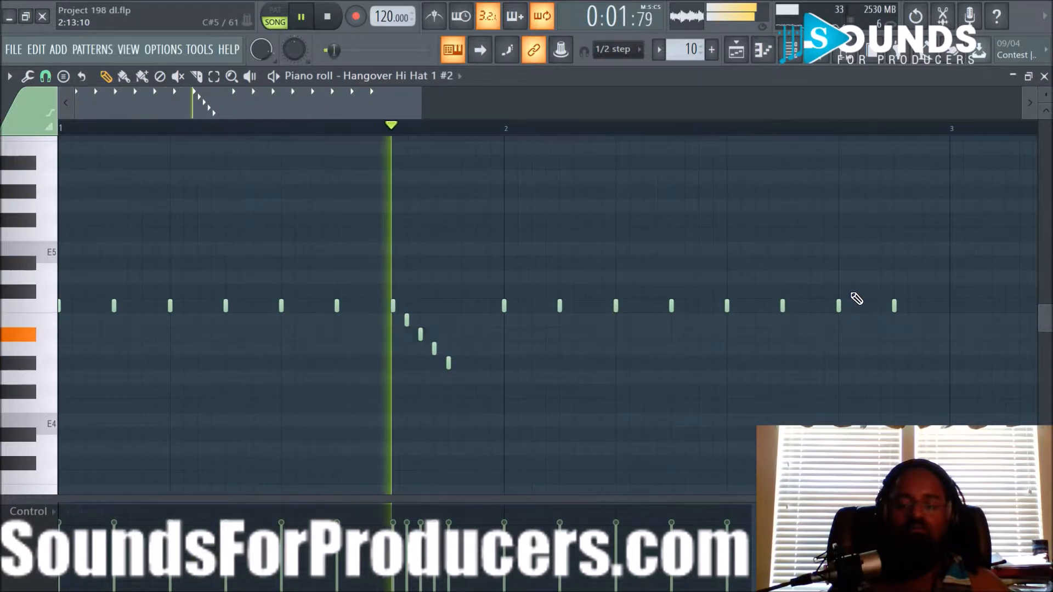
pyautogui.press('space')
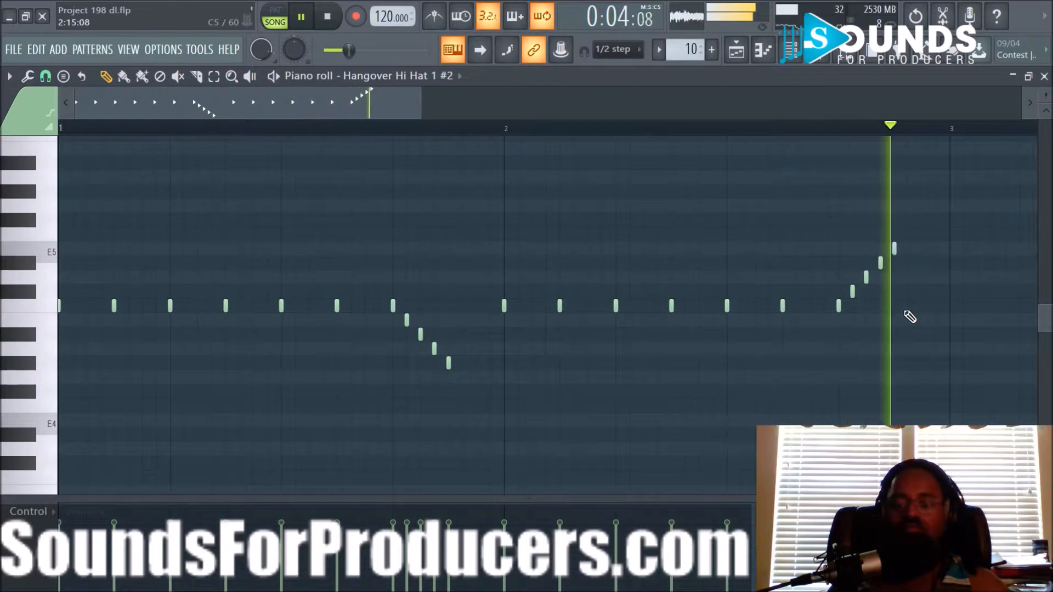
# Repeat the Pattern 10 clip on Track 8 through bar 8, with one-bar clips in bars 1 and 2
pyautogui.click(738, 57)
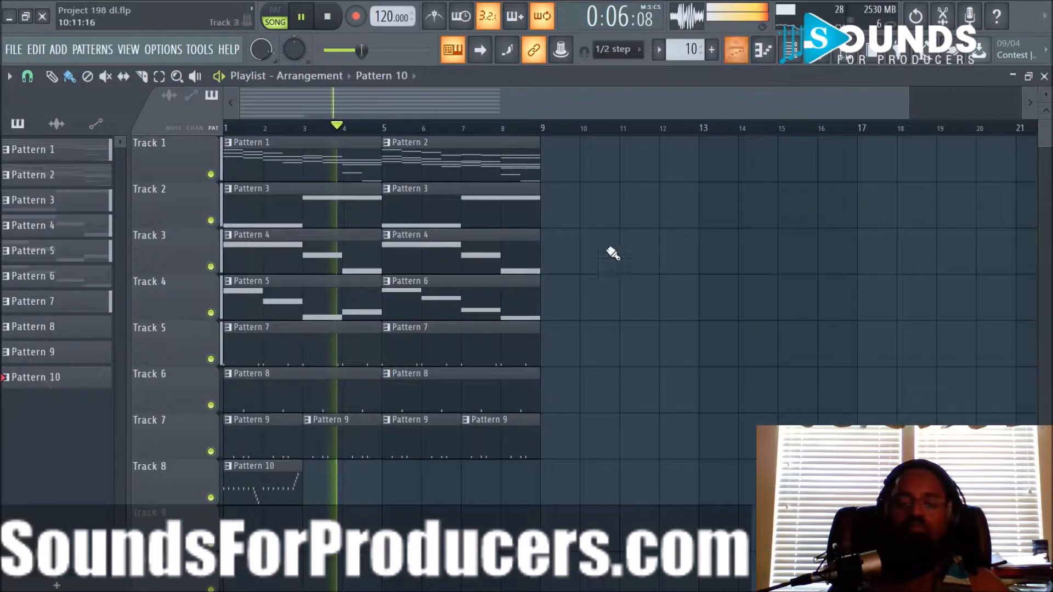
pyautogui.click(239, 490)
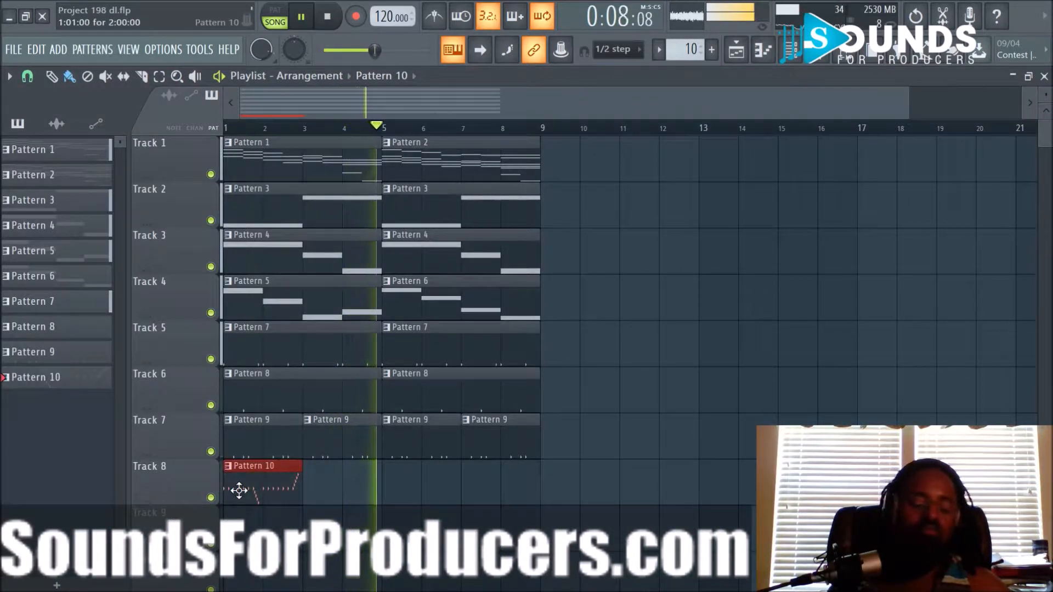
pyautogui.hotkey('ctrl', 'b')
pyautogui.hotkey('ctrl', 'b')
pyautogui.hotkey('ctrl', 'b')
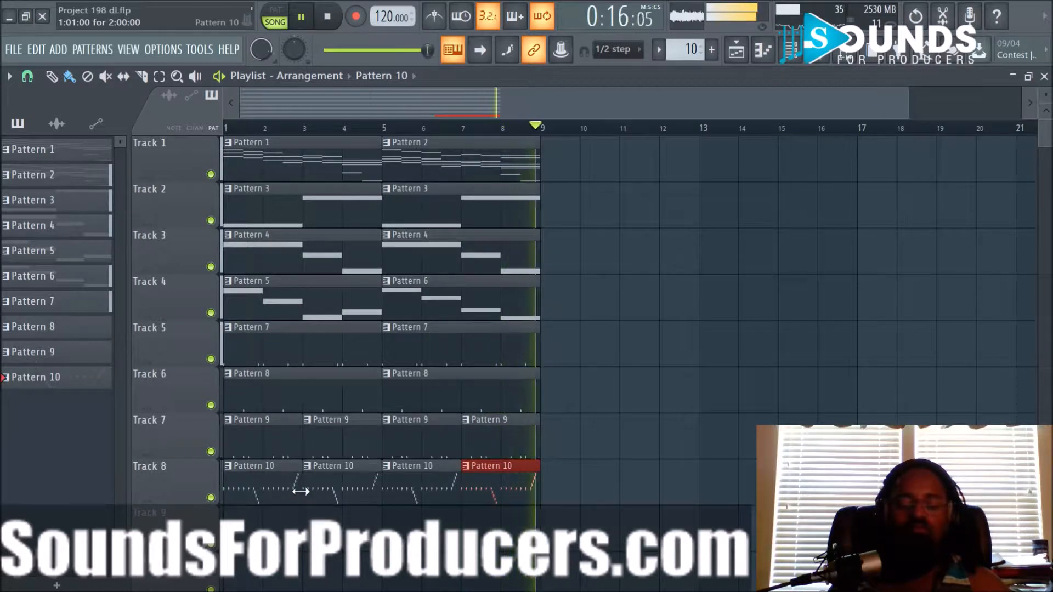
pyautogui.moveTo(300, 492); pyautogui.dragTo(263, 491)
pyautogui.click(277, 492)
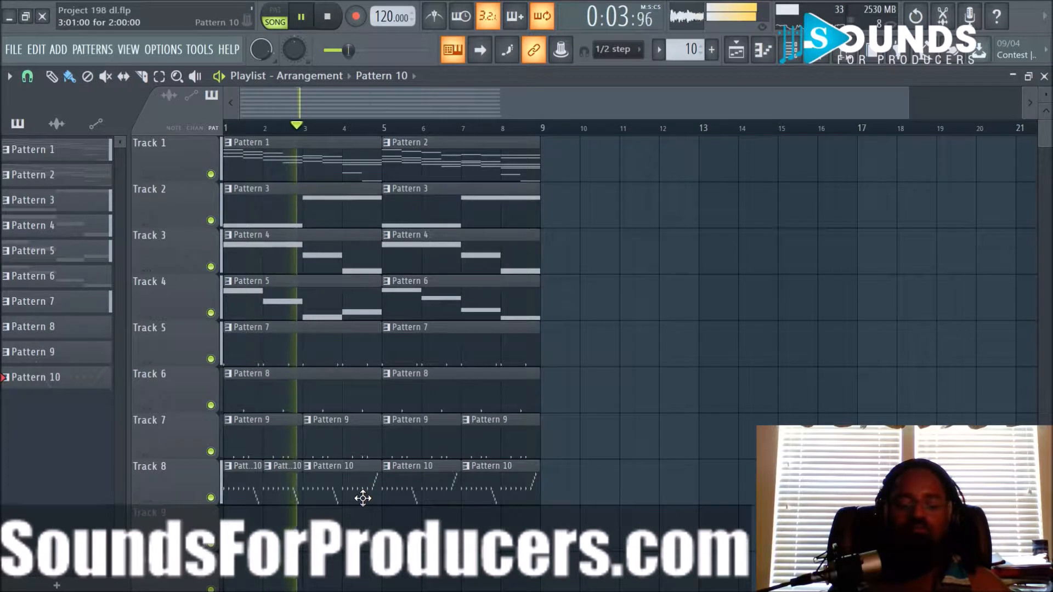
# Review the descending hi-hat run of Pattern 10 in the piano roll and return to the playlist
pyautogui.doubleClick(244, 493)
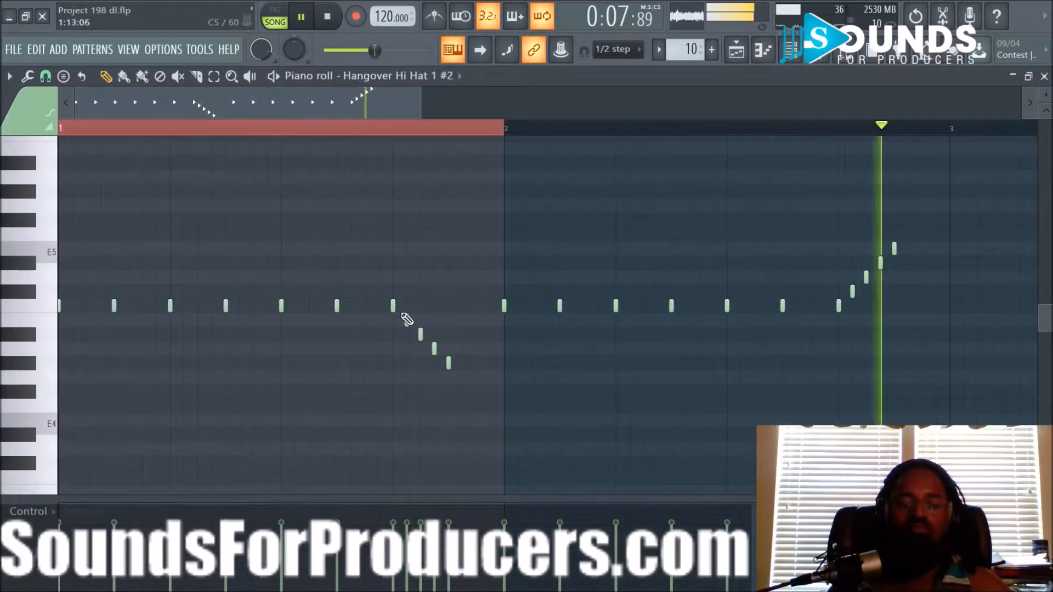
pyautogui.moveTo(399, 299); pyautogui.dragTo(459, 390)
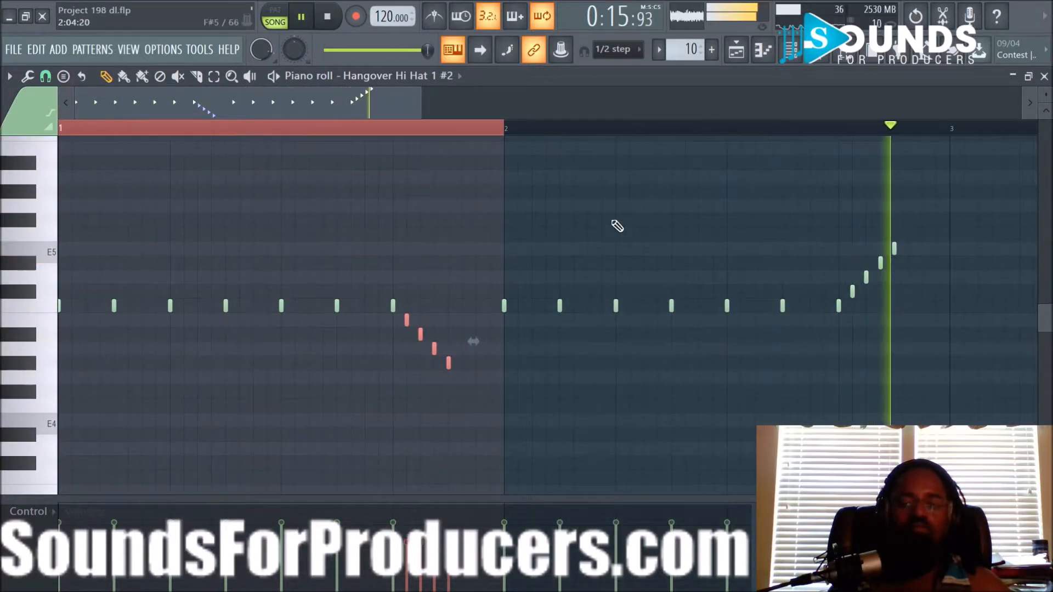
pyautogui.click(736, 49)
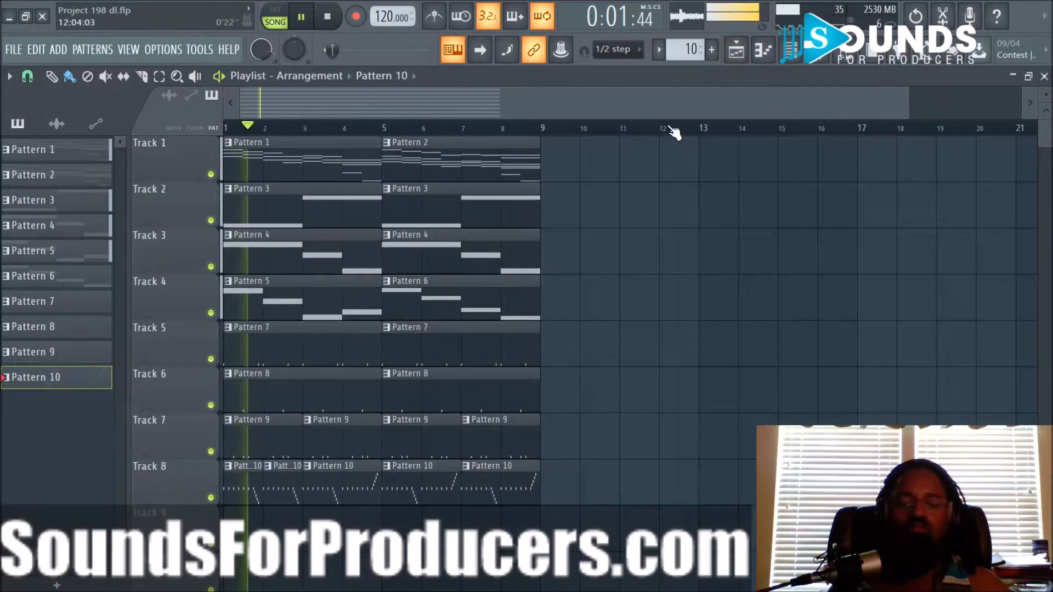
# Route Hangover Snare, Congrats Snare, Hangover Hi Hat 1 and its clone to mixer tracks 6, 7, 8 and 9
pyautogui.click(790, 49)
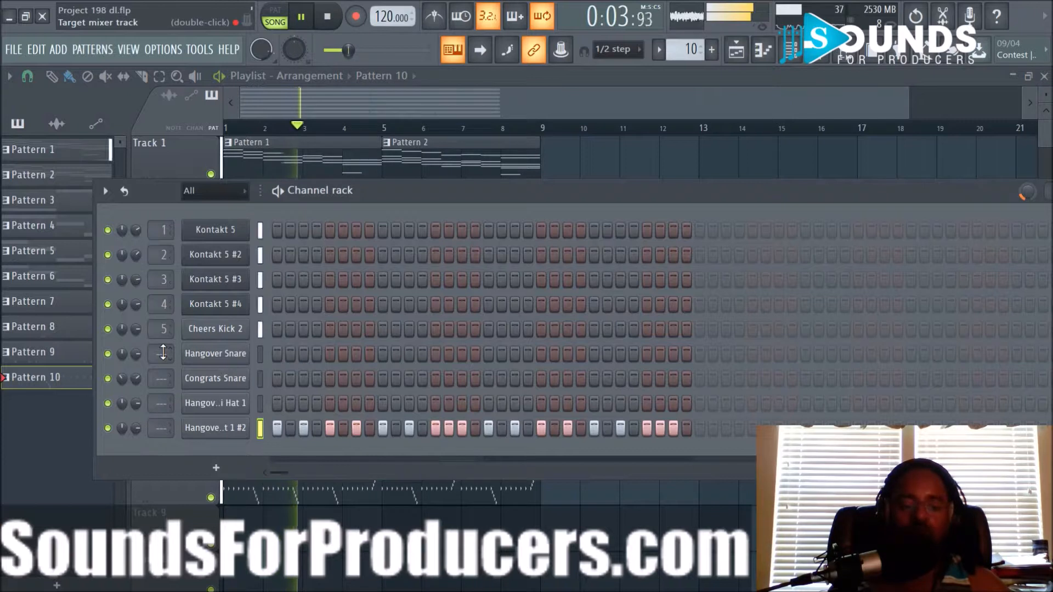
pyautogui.scroll(5, 164, 353)
pyautogui.scroll(6, 164, 378)
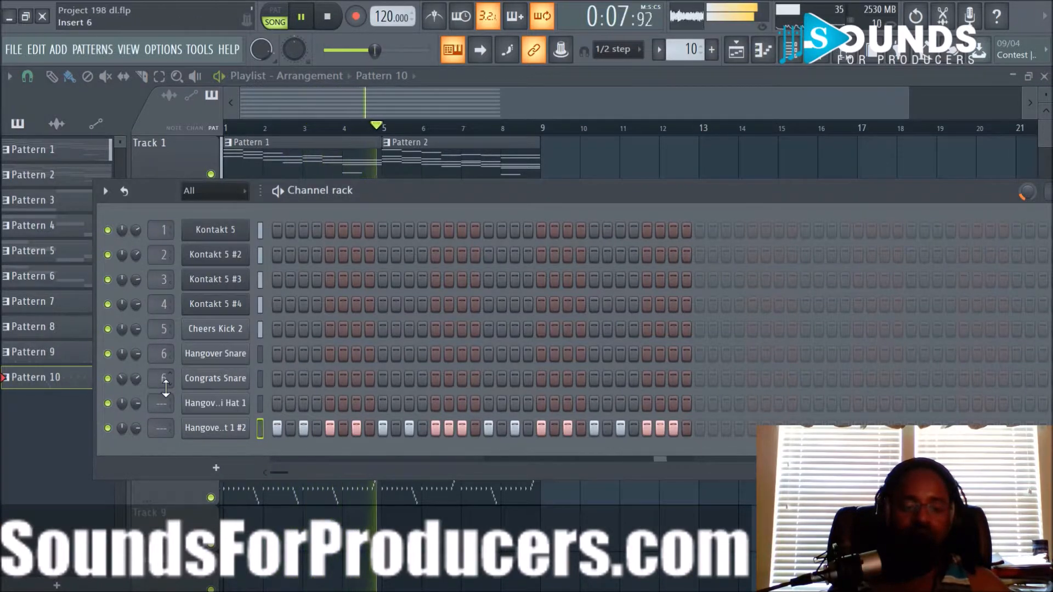
pyautogui.scroll(5, 164, 404)
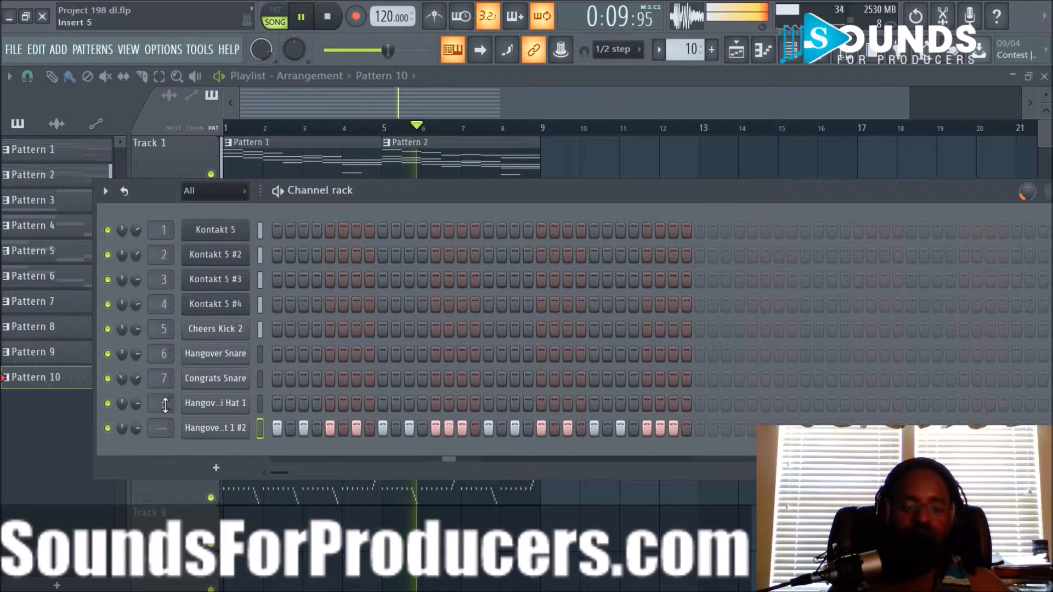
pyautogui.scroll(1, 166, 404)
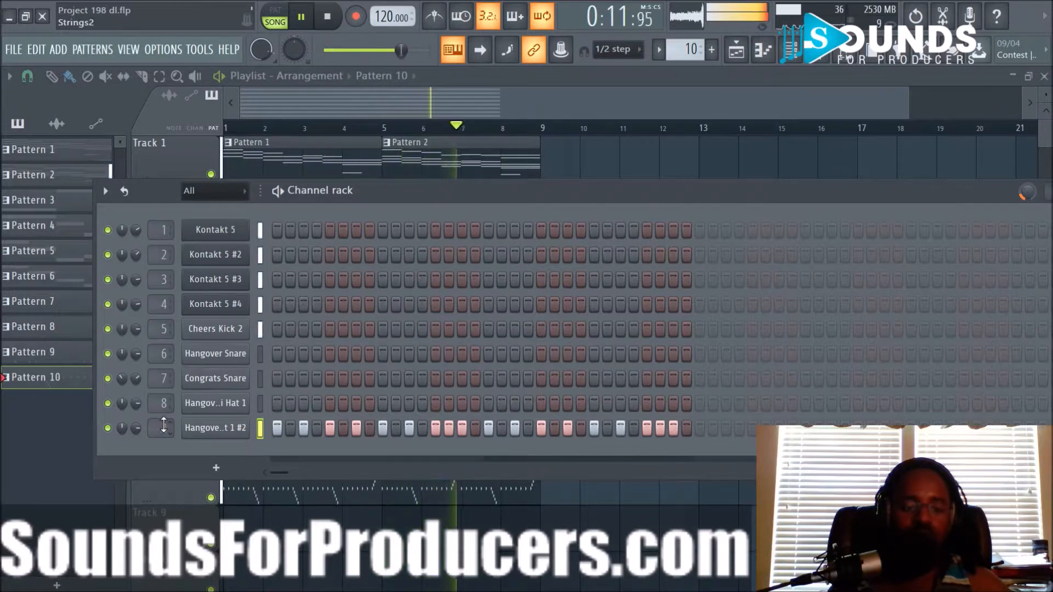
pyautogui.scroll(6, 164, 427)
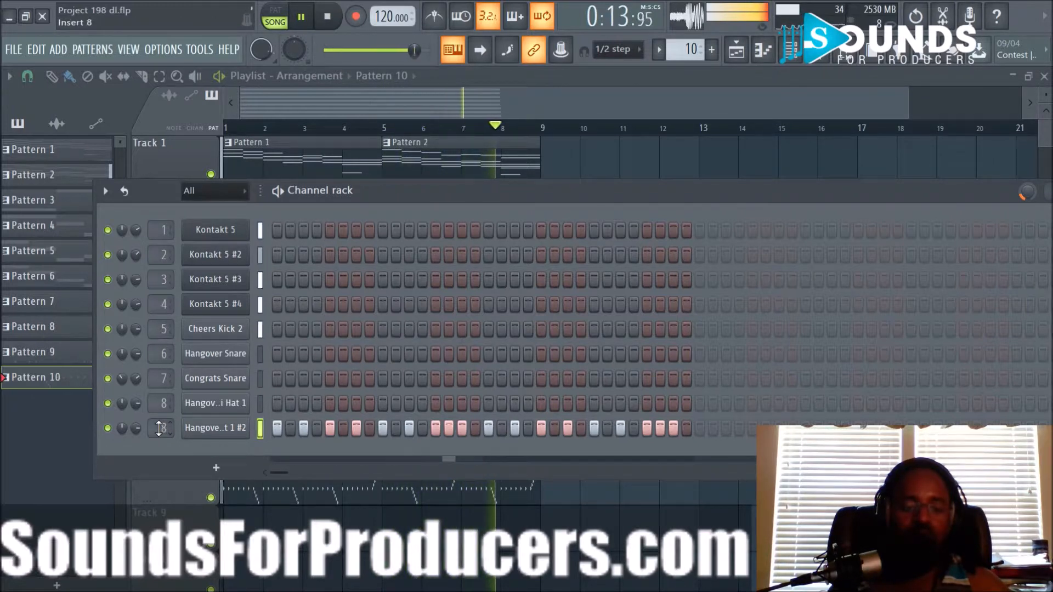
pyautogui.scroll(1, 152, 430)
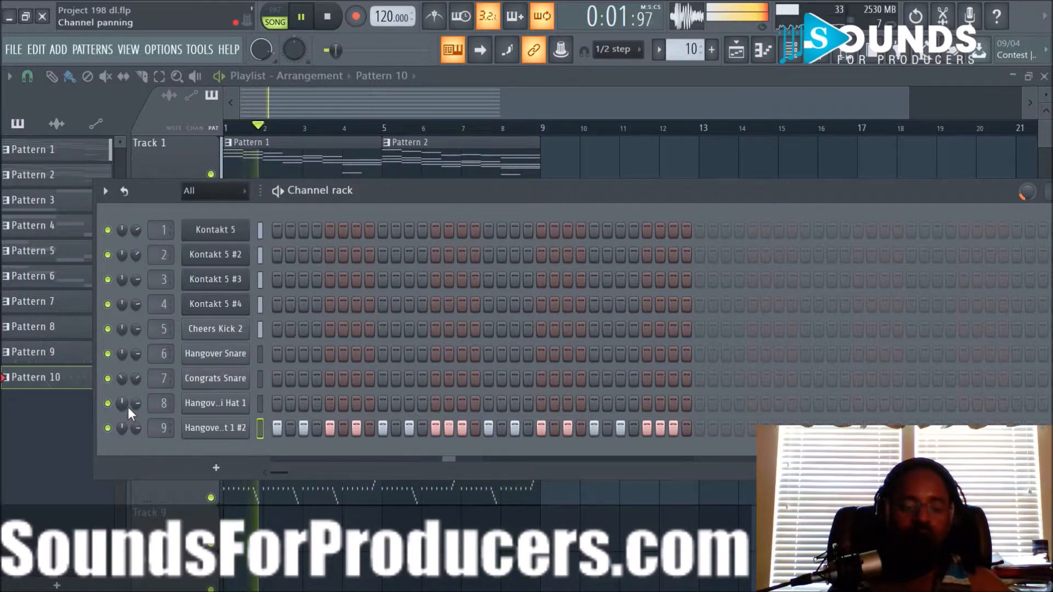
# Adjust the cloned hi-hat's volume and panning, pan Hangover Hi Hat 1 to 32% left, and close the channel rack
pyautogui.moveTo(135, 429); pyautogui.dragTo(133, 435)
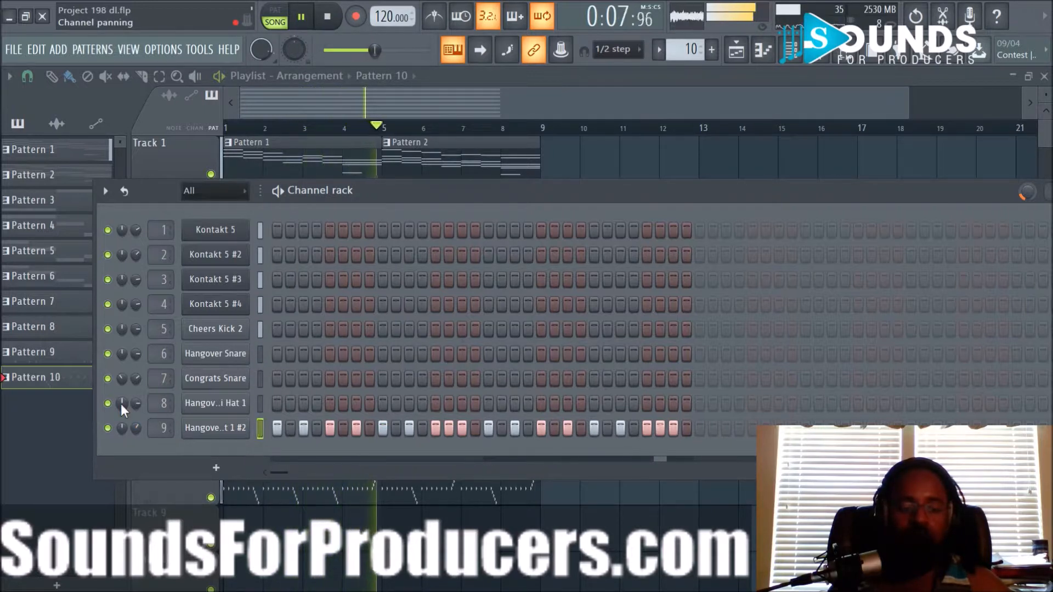
pyautogui.moveTo(121, 429); pyautogui.dragTo(124, 403)
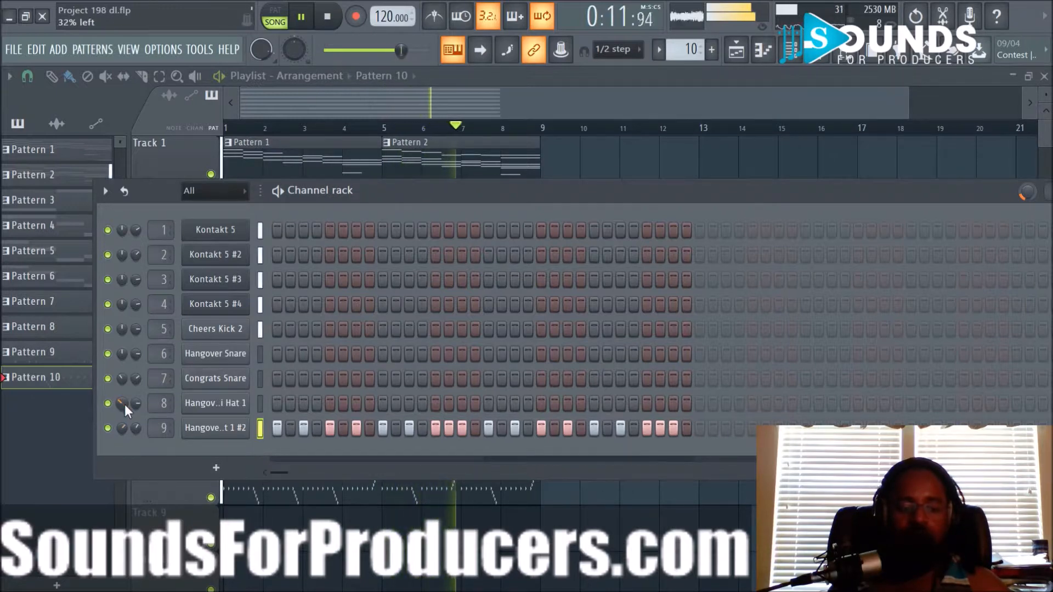
pyautogui.press('F6')
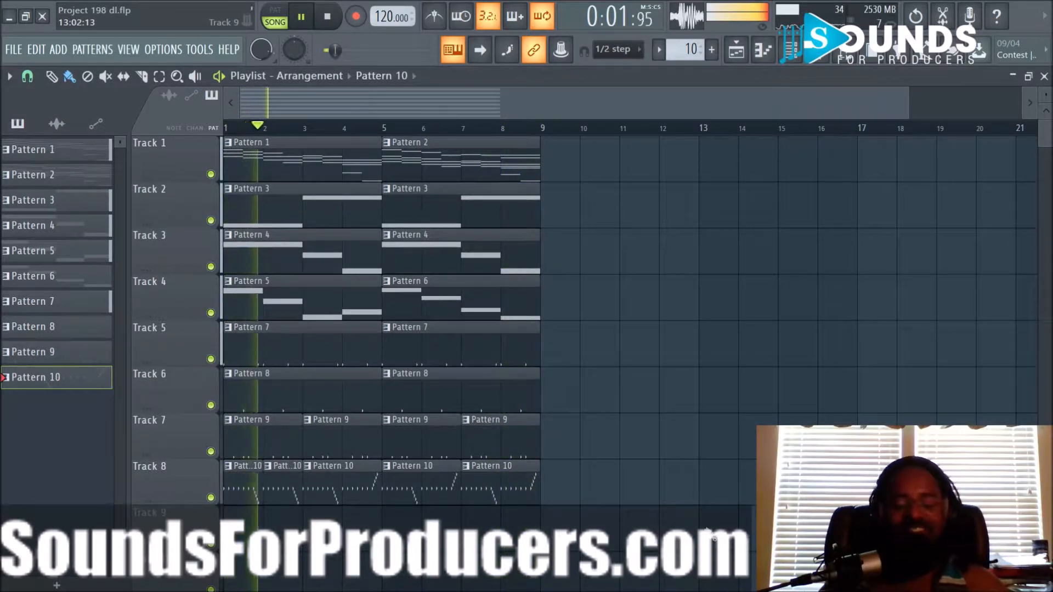
# Audition the transition FX and vox samples in Break Through Vol. 3's More BONUS Misc. Content, then collapse the pack
pyautogui.click(834, 51)
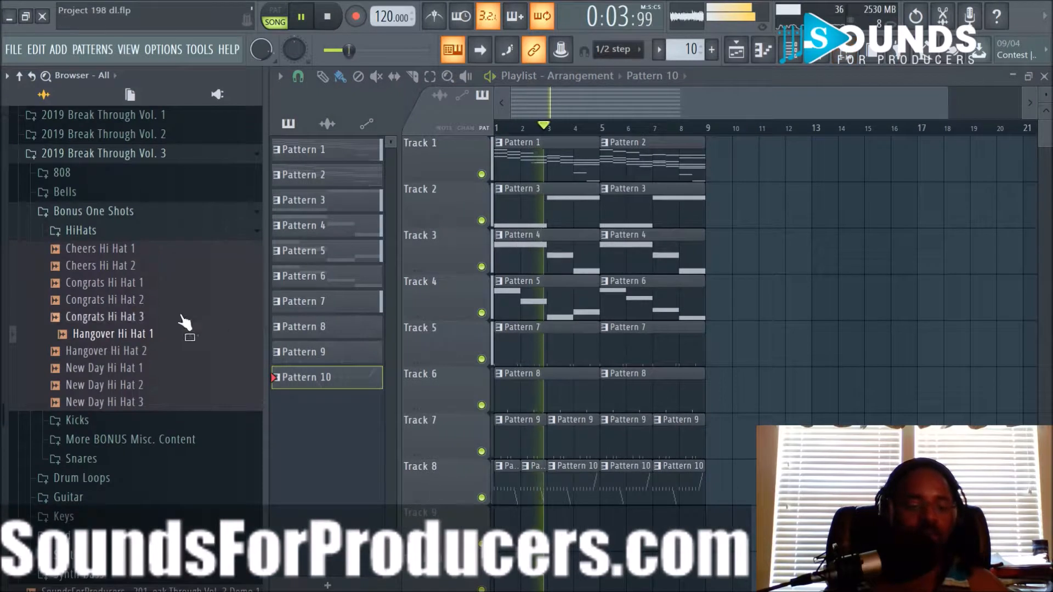
pyautogui.press('space')
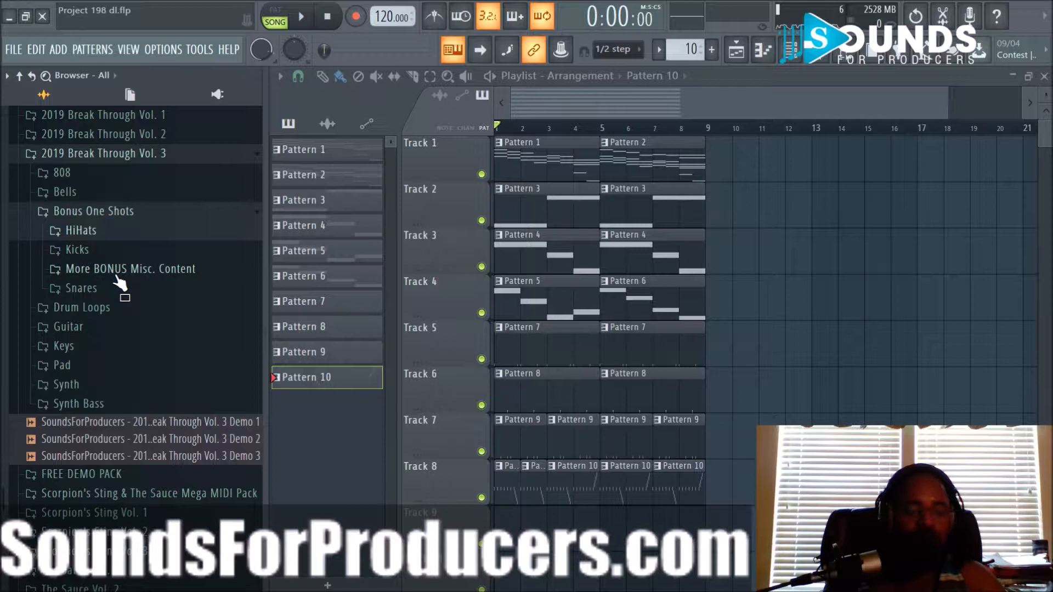
pyautogui.click(117, 274)
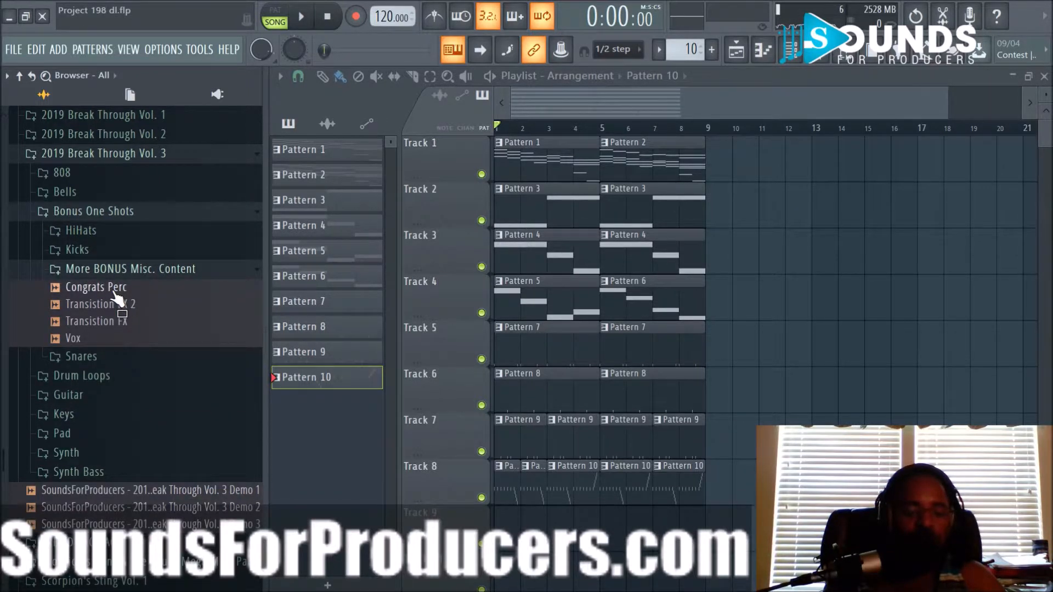
pyautogui.click(117, 306)
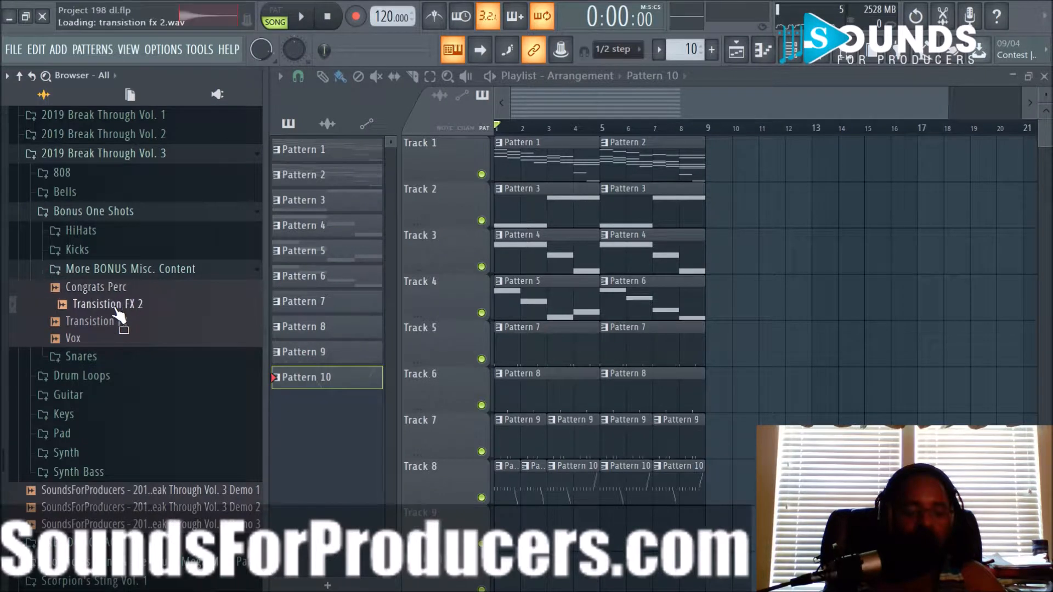
pyautogui.click(117, 322)
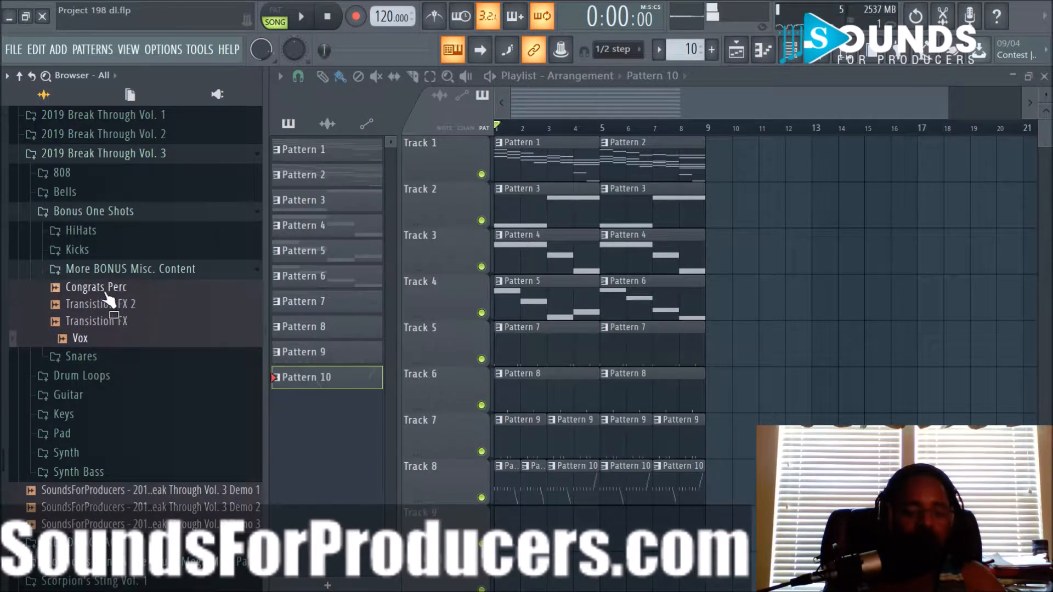
pyautogui.click(106, 253)
pyautogui.click(106, 256)
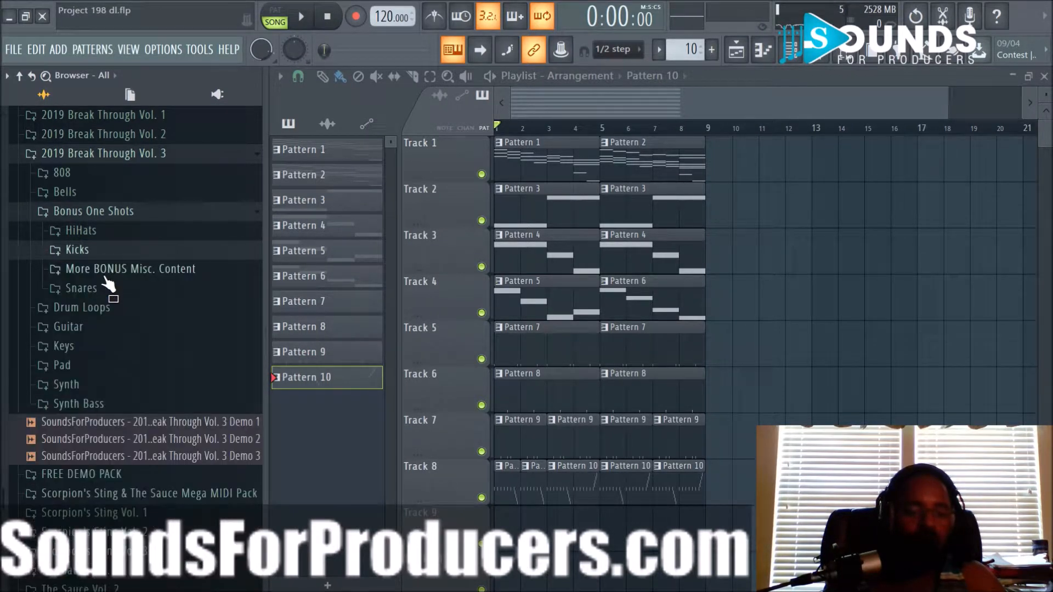
pyautogui.click(105, 215)
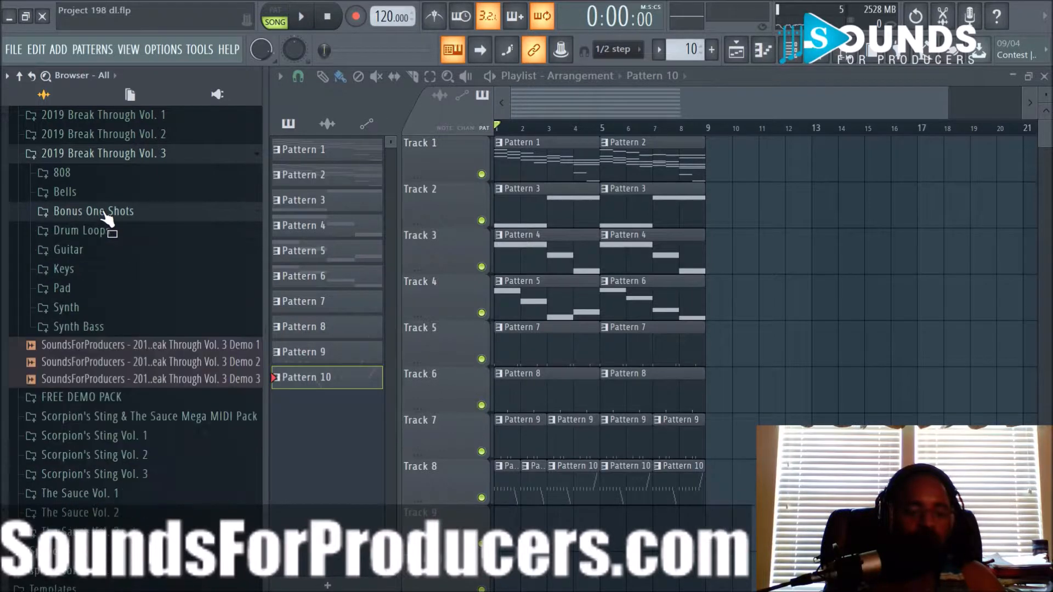
pyautogui.click(110, 159)
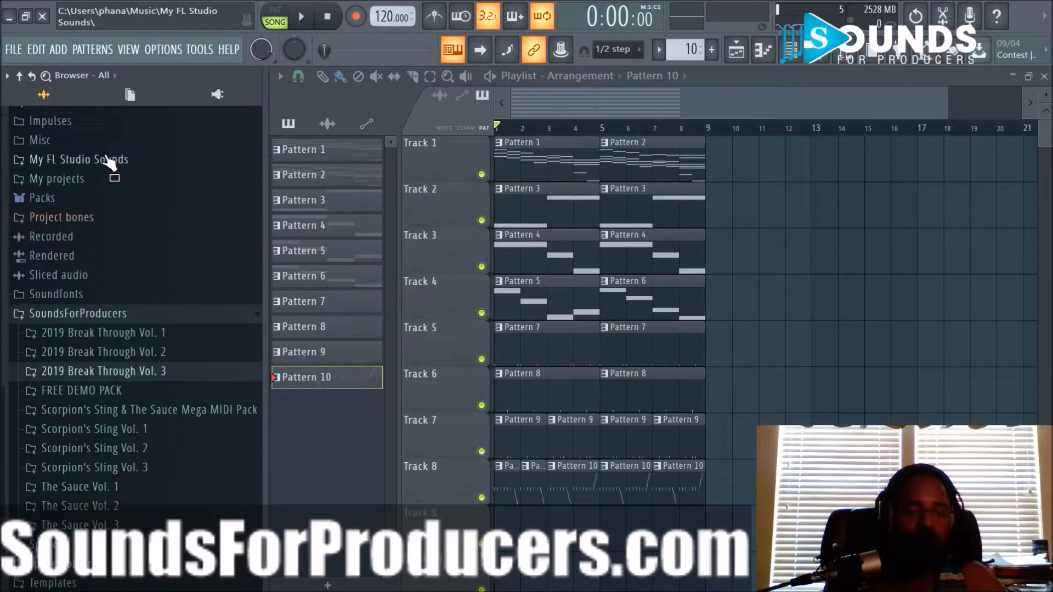
# Audition R&B OVO Perc 1 to 3 and TDot Perc 1 from Scorpion's Sting Vol. 1, then play the song alongside
pyautogui.click(103, 429)
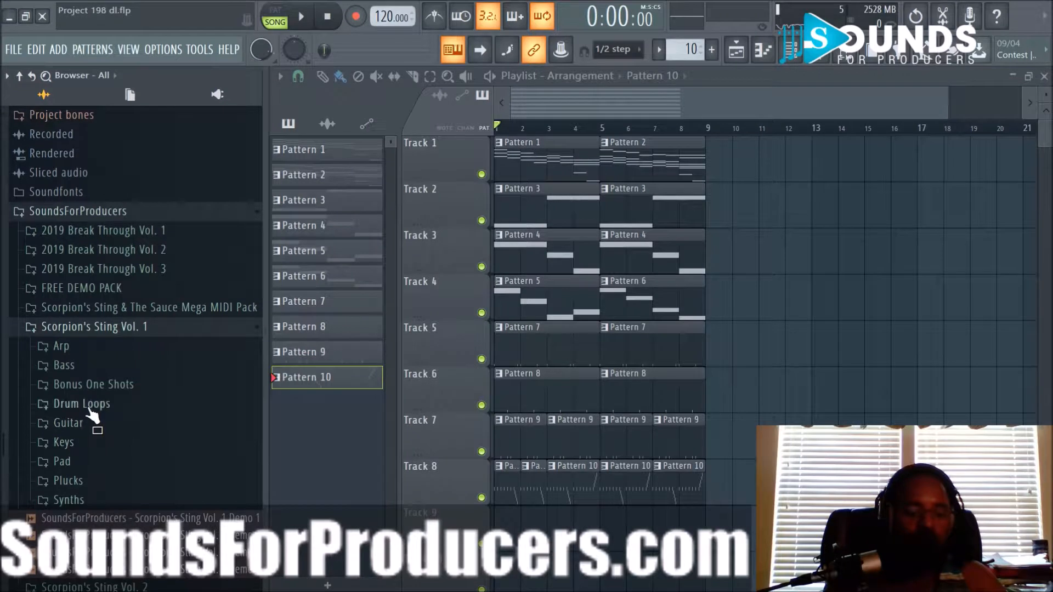
pyautogui.click(90, 391)
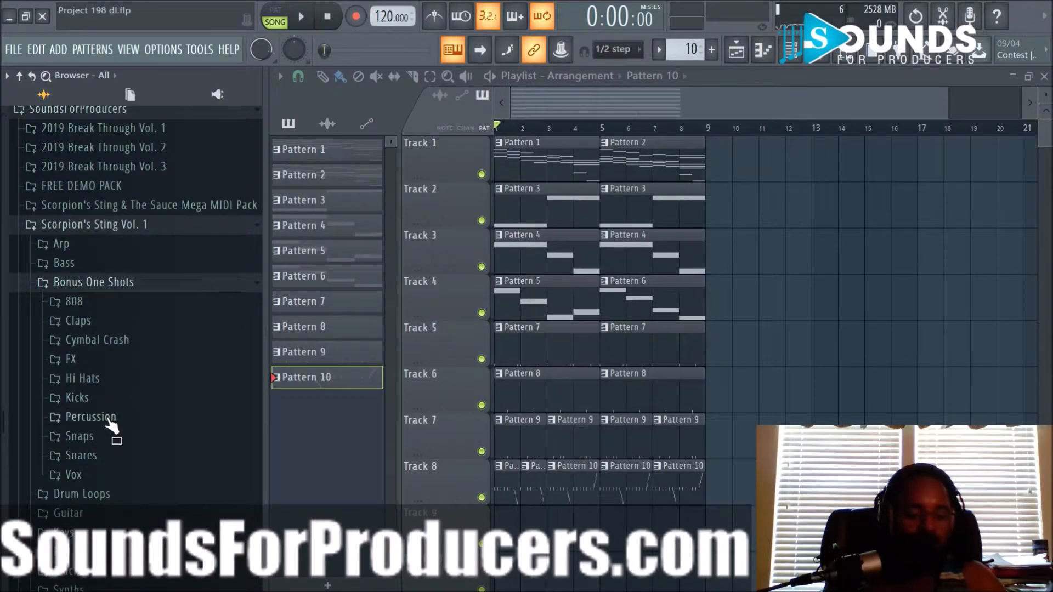
pyautogui.click(111, 422)
pyautogui.click(110, 437)
pyautogui.click(112, 452)
pyautogui.click(113, 471)
pyautogui.click(113, 485)
pyautogui.press('space')
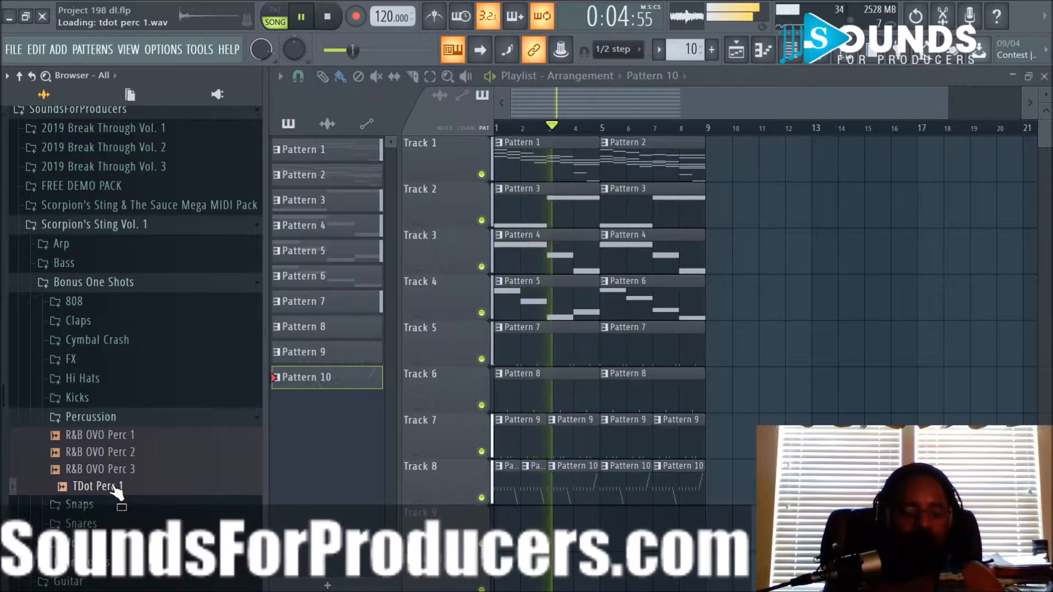
pyautogui.press('space')
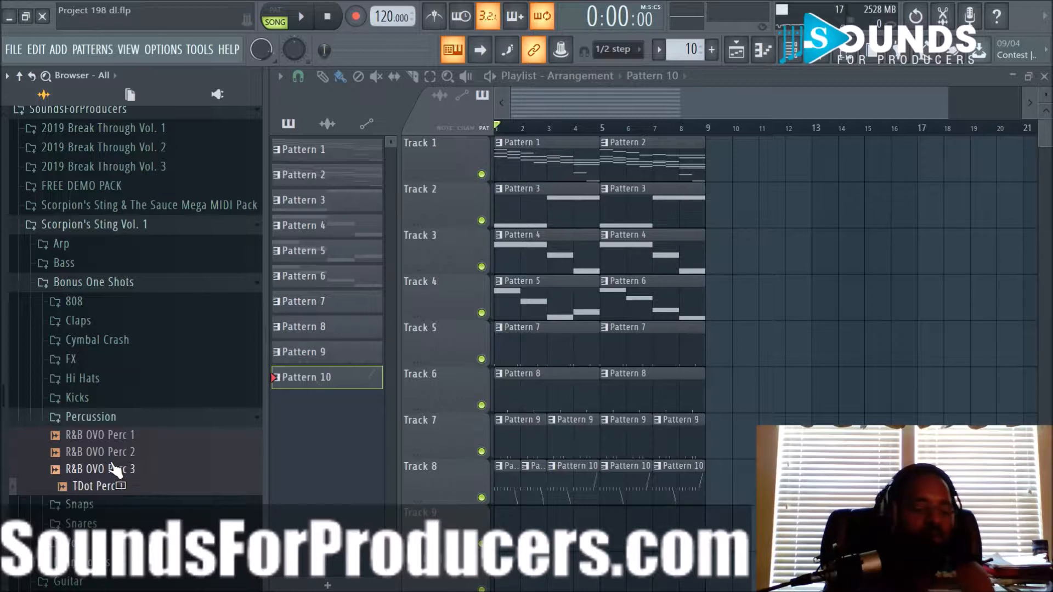
# Search the SoundsForProducers folder for shaker samples and audition Drum Loop 1 Shaker 84 bpm from 2019 Break Through Vol. 2
pyautogui.scroll(4, 55, 219)
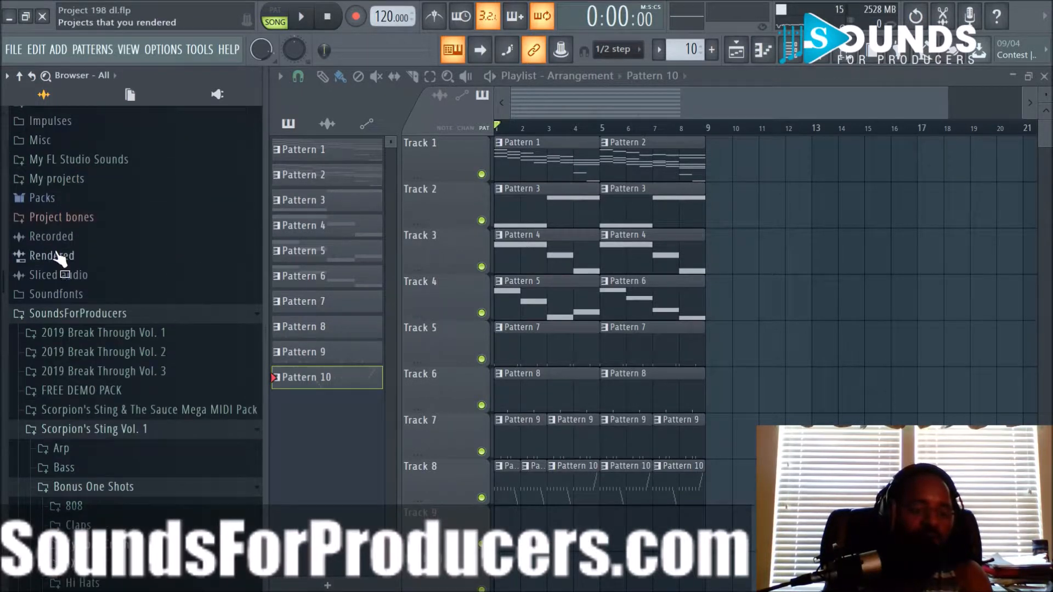
pyautogui.rightClick(79, 314)
pyautogui.click(106, 342)
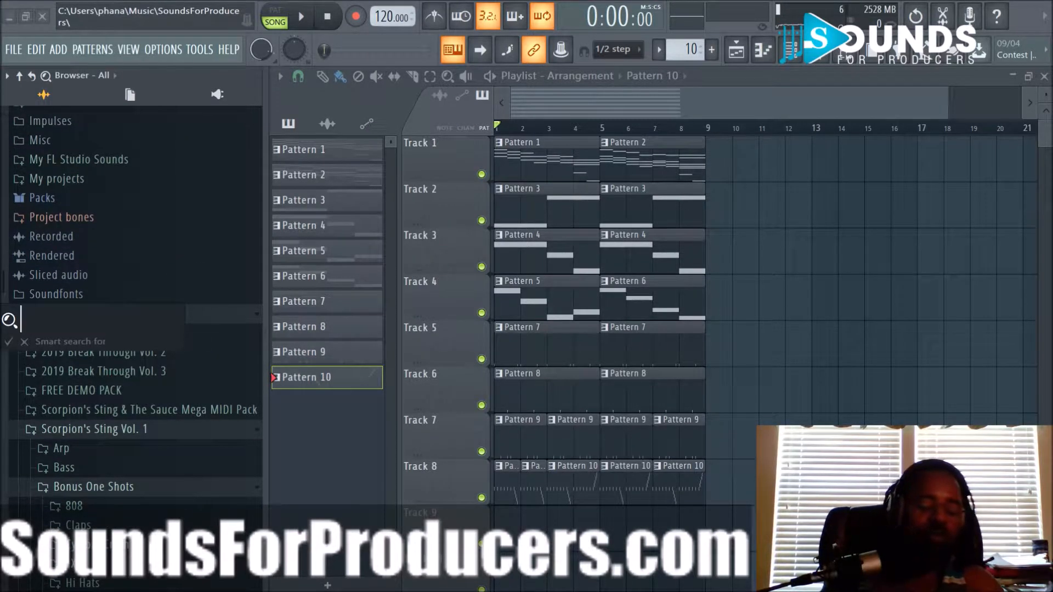
pyautogui.press('Return')
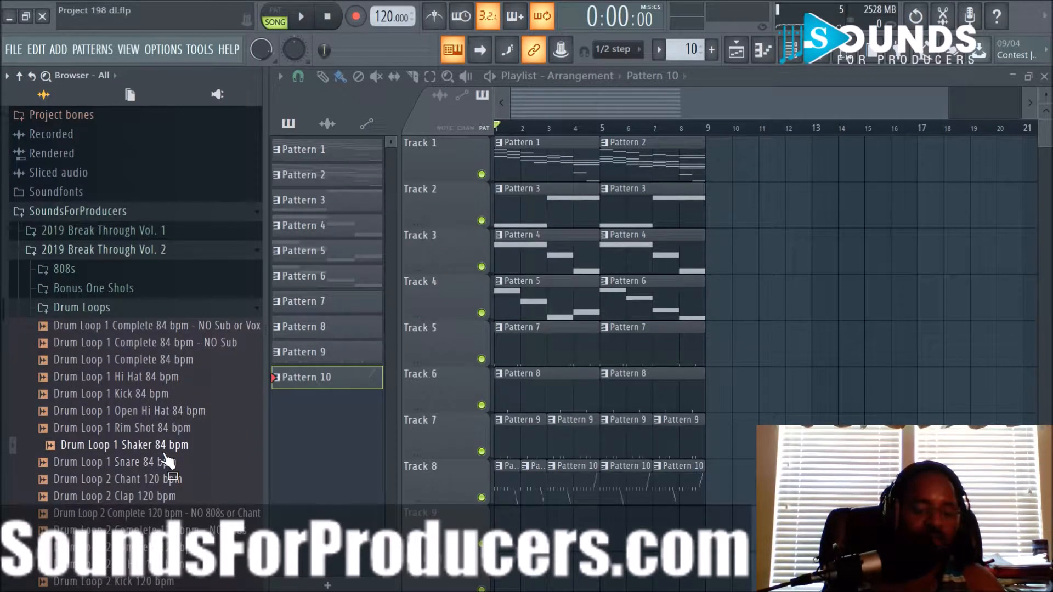
pyautogui.scroll(-3, 165, 451)
pyautogui.click(167, 349)
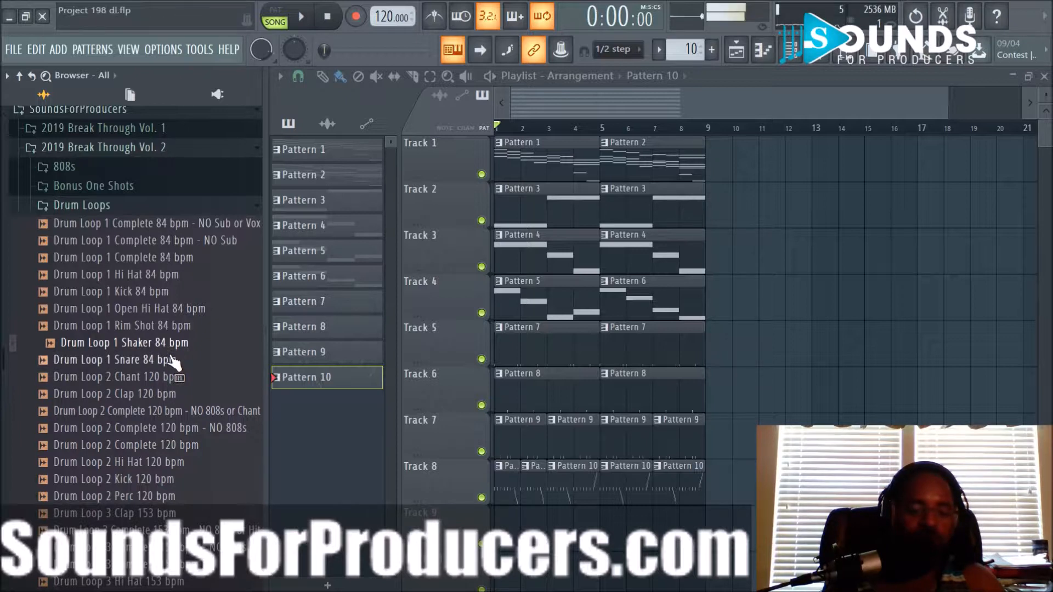
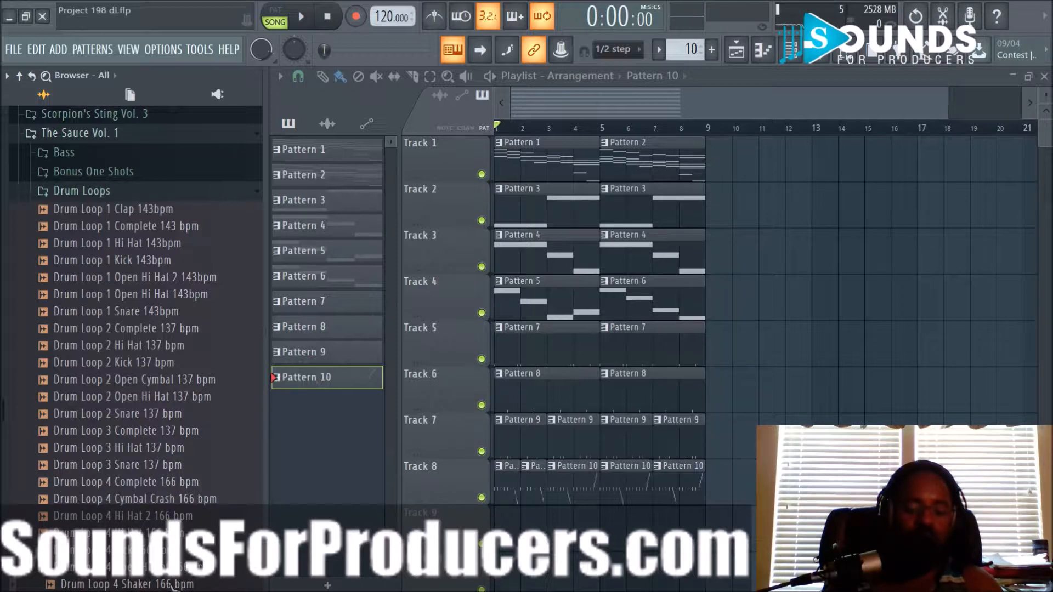
# Place The Sauce Vol. 1's Drum Loop 4 Shaker 166 bpm at the start of Track 9 and stretch it to end at bar 9
pyautogui.moveTo(172, 586); pyautogui.dragTo(504, 518)
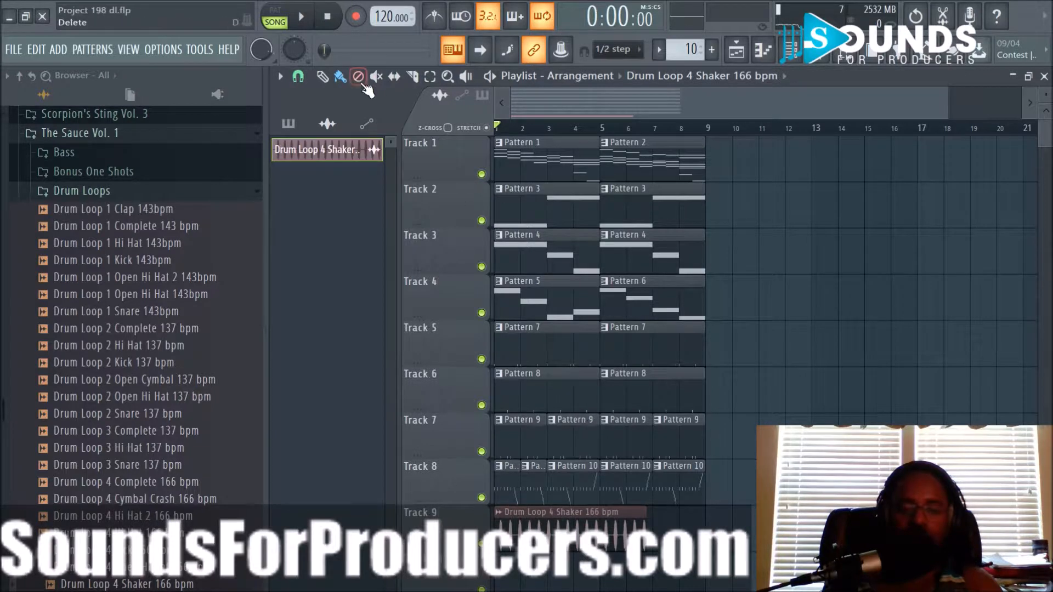
pyautogui.click(299, 78)
pyautogui.click(317, 145)
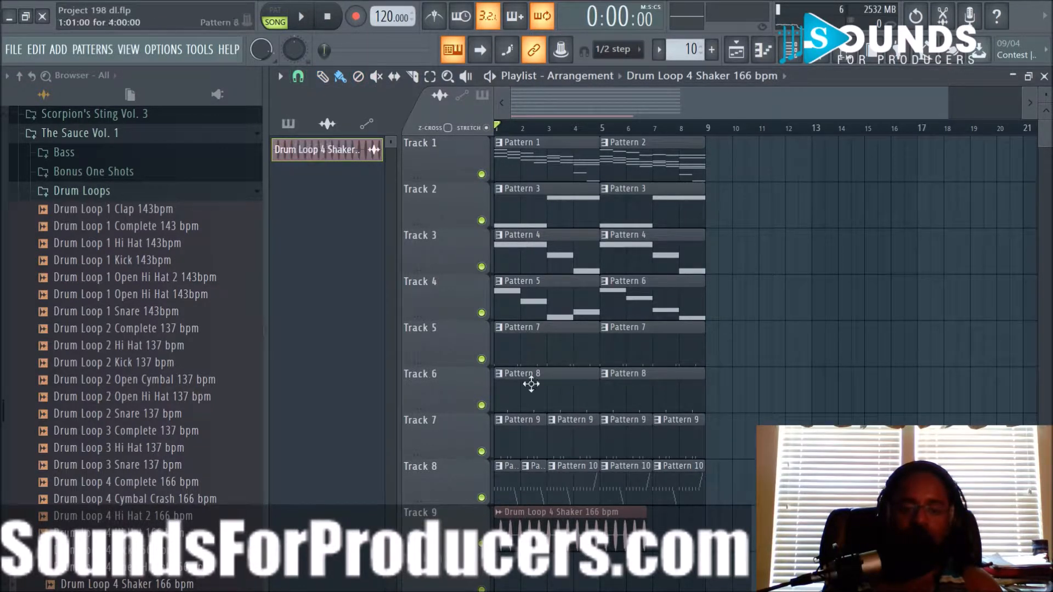
pyautogui.moveTo(646, 526); pyautogui.dragTo(706, 527)
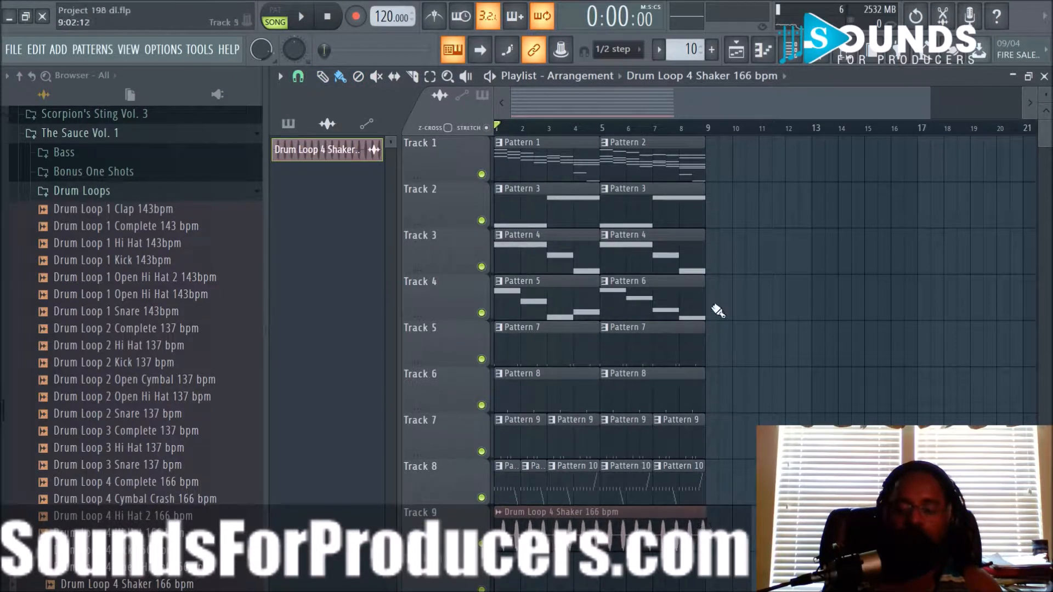
pyautogui.scroll(5, 710, 132)
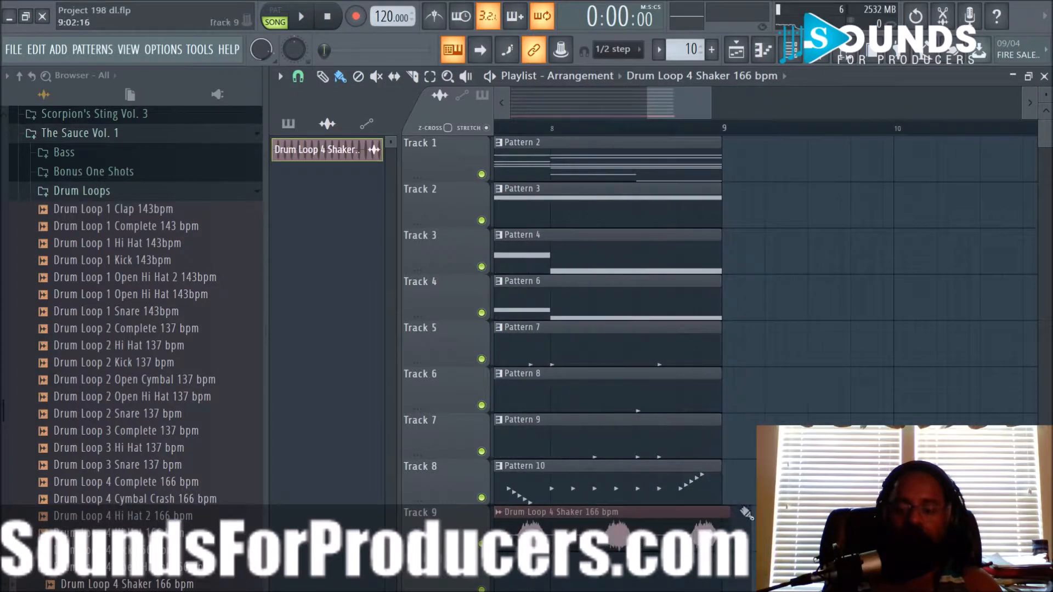
pyautogui.moveTo(731, 519); pyautogui.dragTo(723, 519)
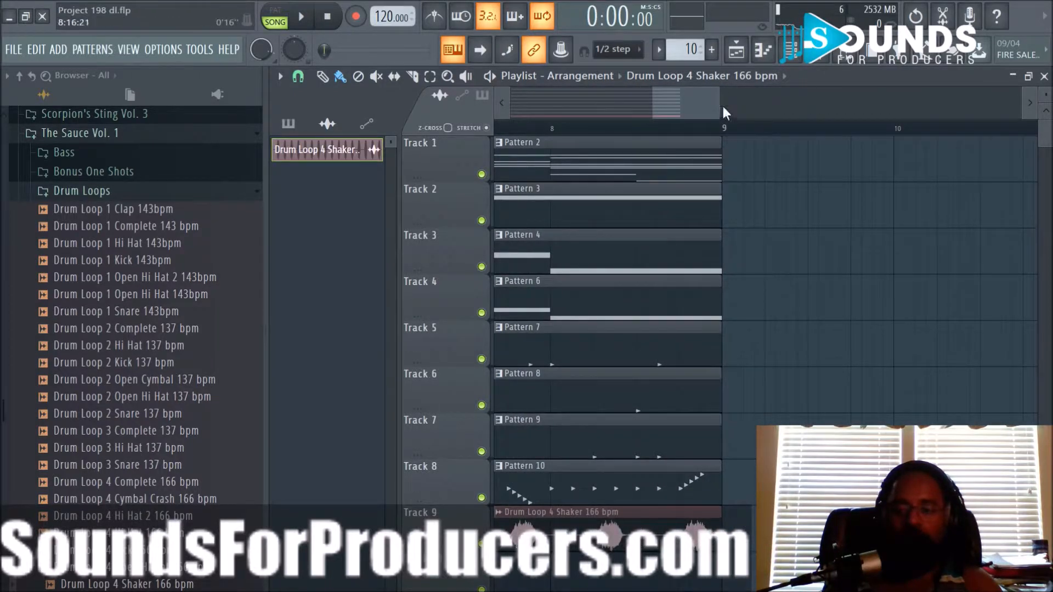
# Check the shaker clip's end against bar 9 and play the song to hear the loop with the other tracks
pyautogui.scroll(3, 717, 140)
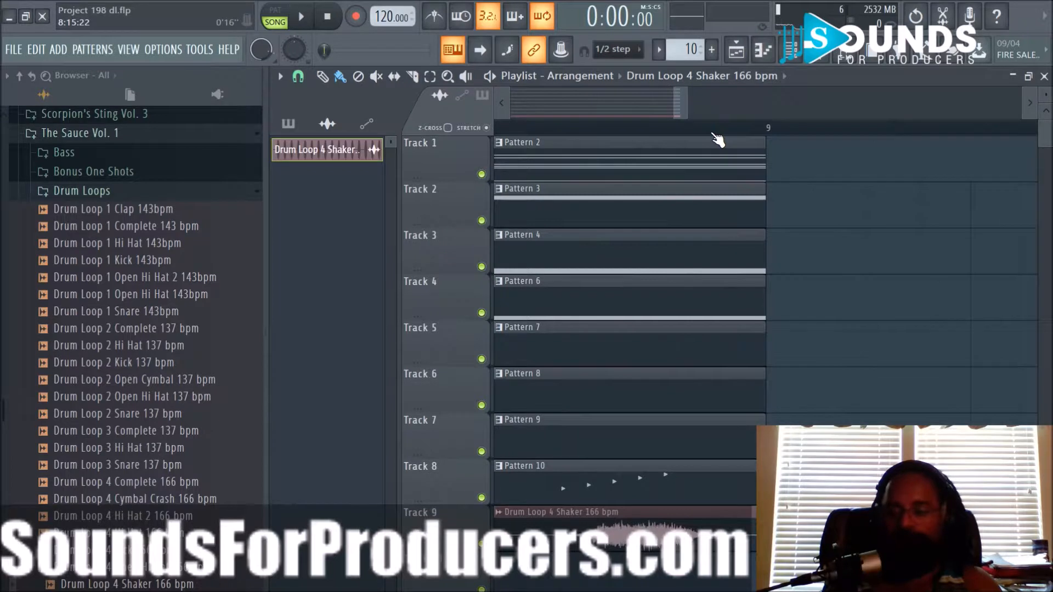
pyautogui.scroll(2, 722, 132)
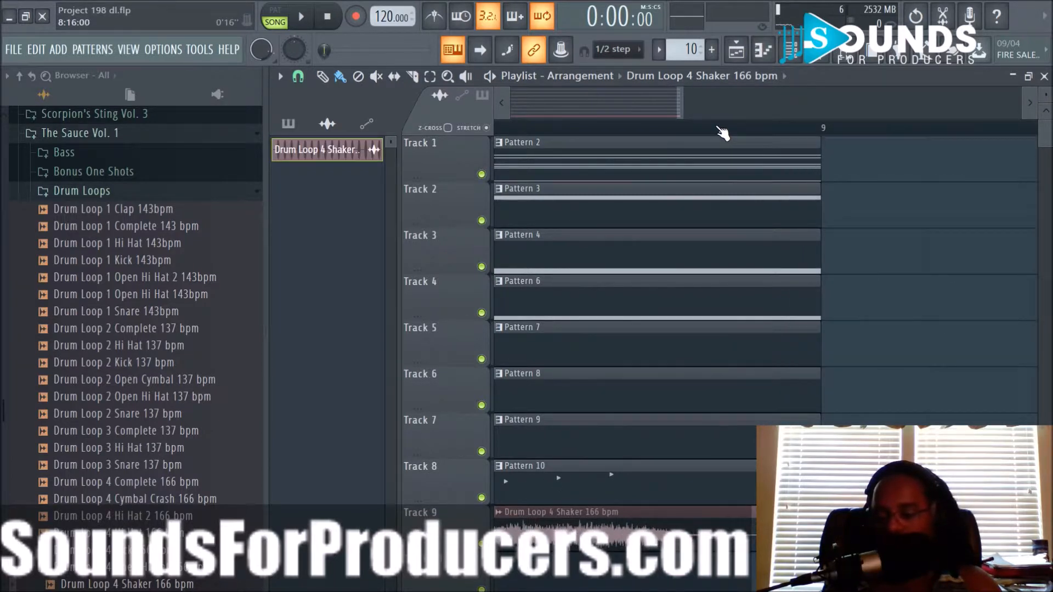
pyautogui.press('space')
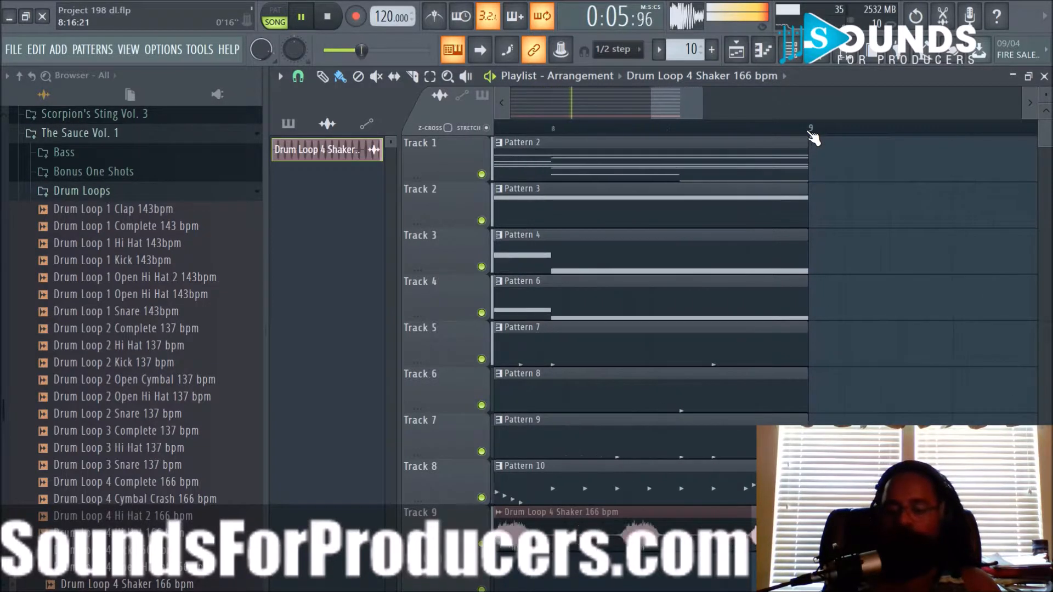
pyautogui.scroll(-2, 813, 138)
pyautogui.scroll(2, 813, 141)
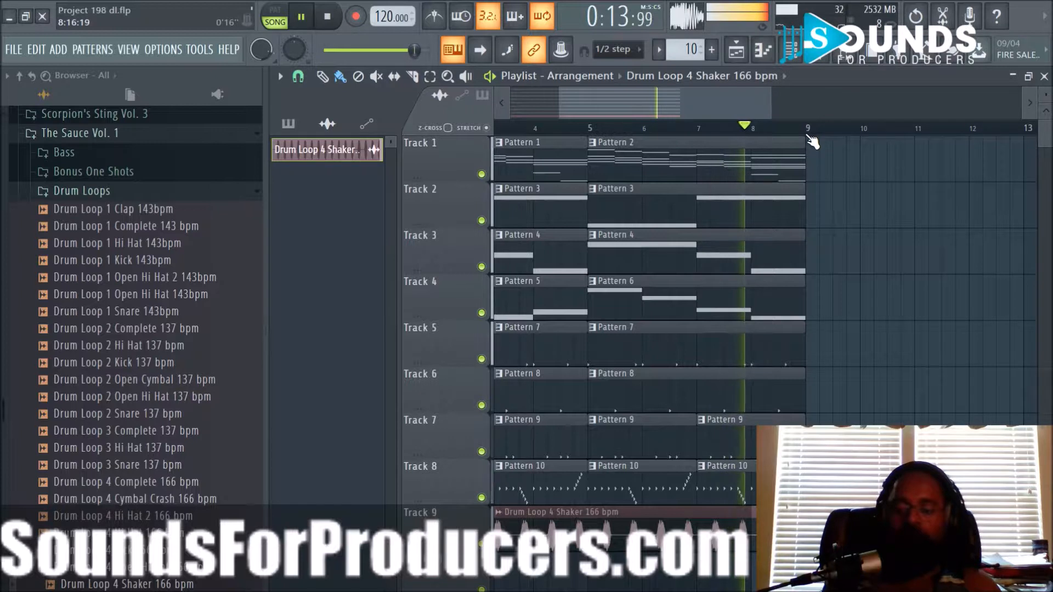
pyautogui.press('space')
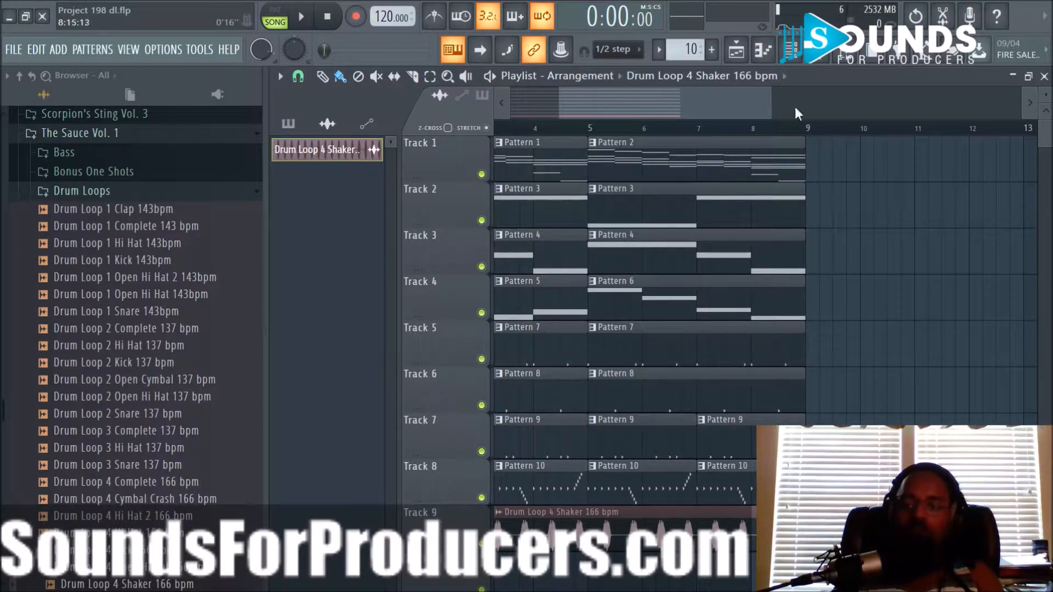
# Show all channels in the channel rack and lower the shaker loop's channel volume while the song plays
pyautogui.click(790, 50)
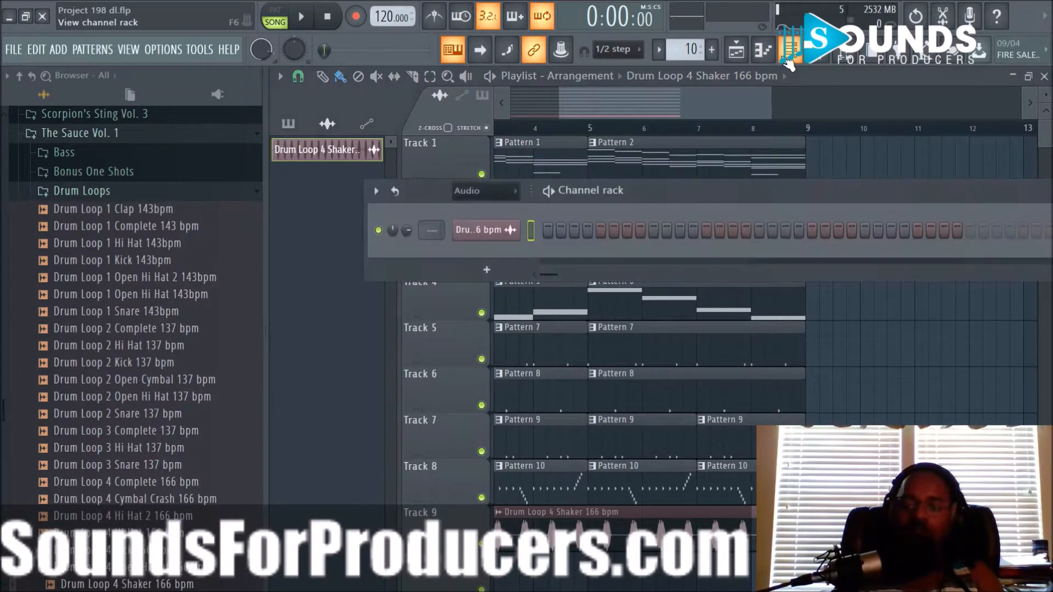
pyautogui.click(493, 192)
pyautogui.click(488, 209)
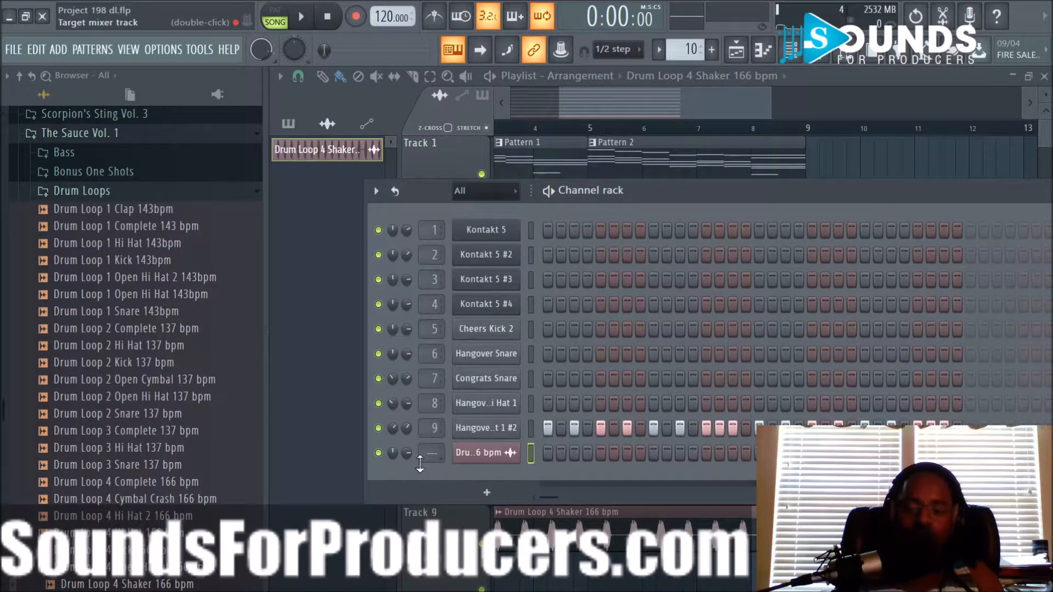
pyautogui.press('space')
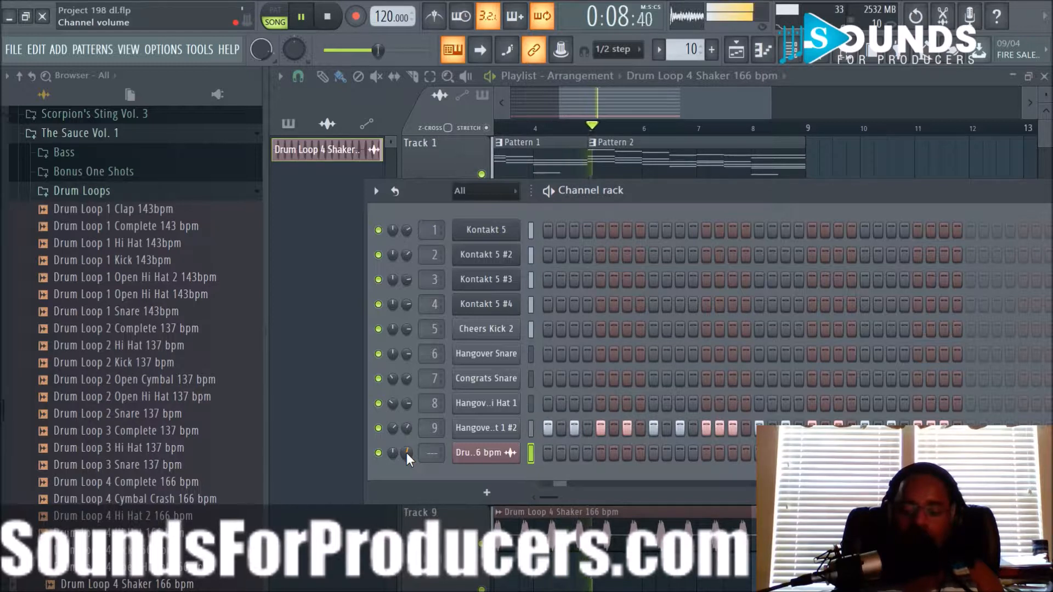
pyautogui.press('space')
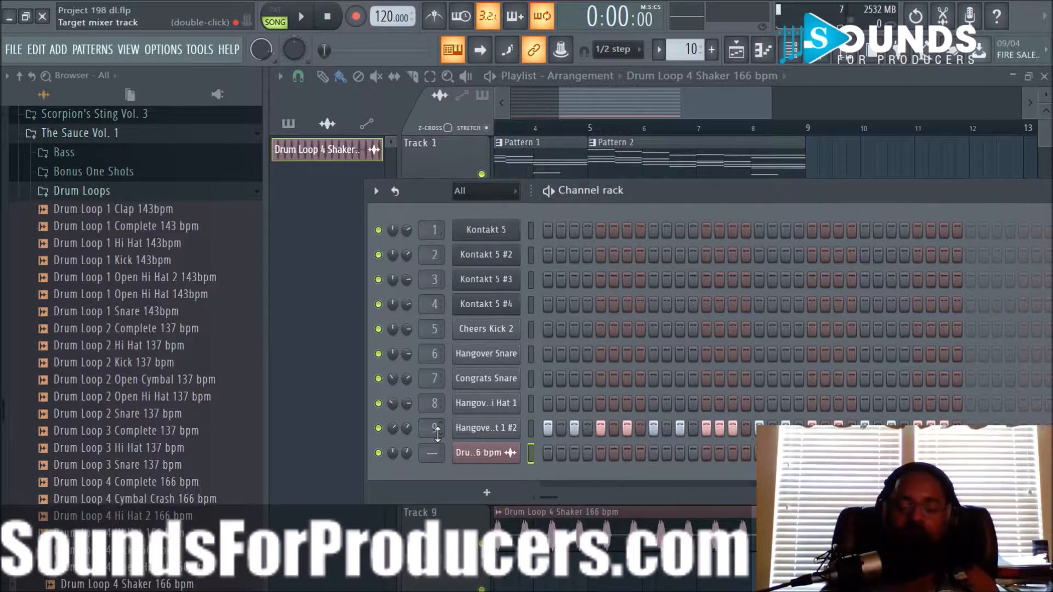
# Open the shaker loop's channel settings, try a lower channel pitch with a range of 6, and reset the pitch
pyautogui.click(499, 457)
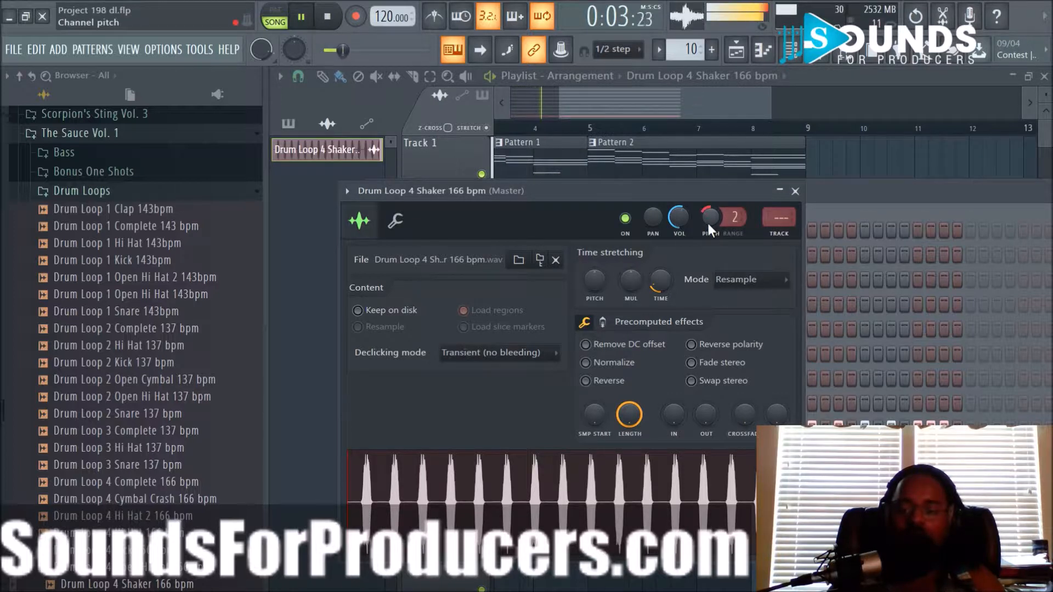
pyautogui.scroll(4, 723, 221)
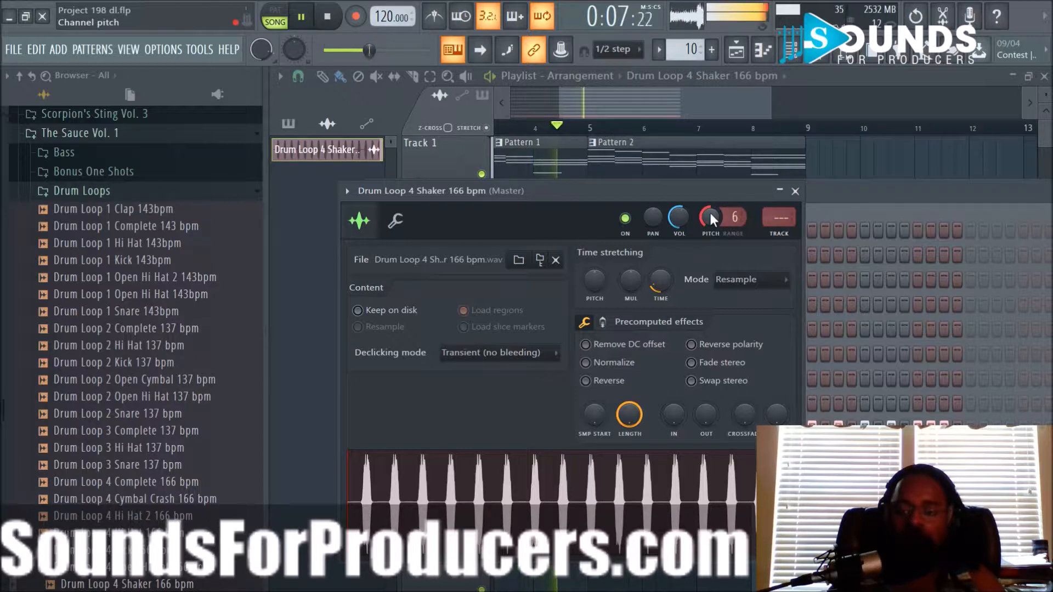
pyautogui.rightClick(710, 217)
pyautogui.click(723, 220)
# Set the shaker loop's time-stretching mode to Stretch and lower its time-stretching pitch while listening to the song
pyautogui.moveTo(594, 280); pyautogui.dragTo(595, 286)
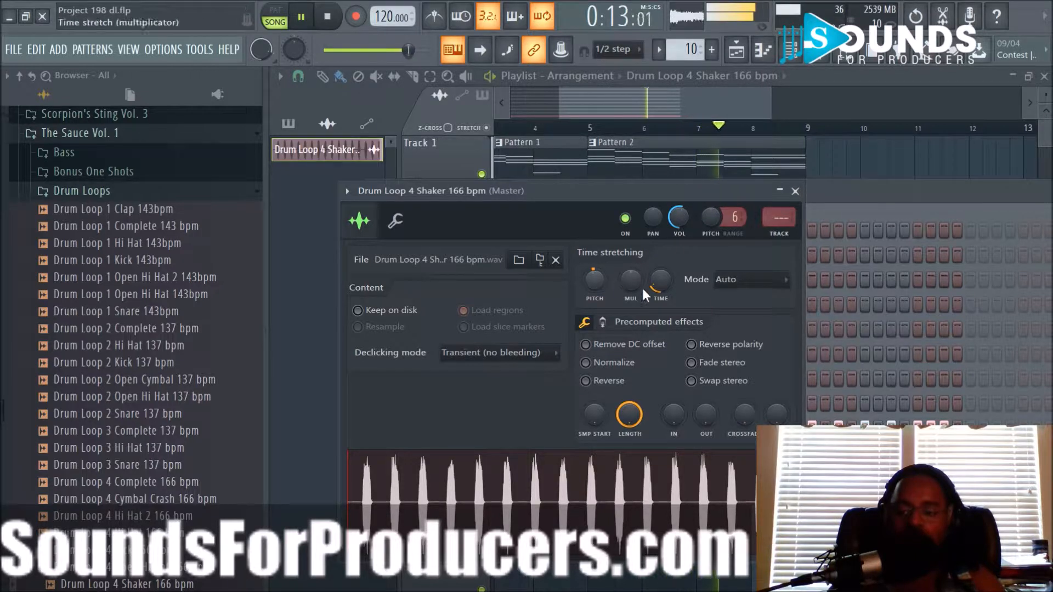
pyautogui.press('space')
pyautogui.click(763, 281)
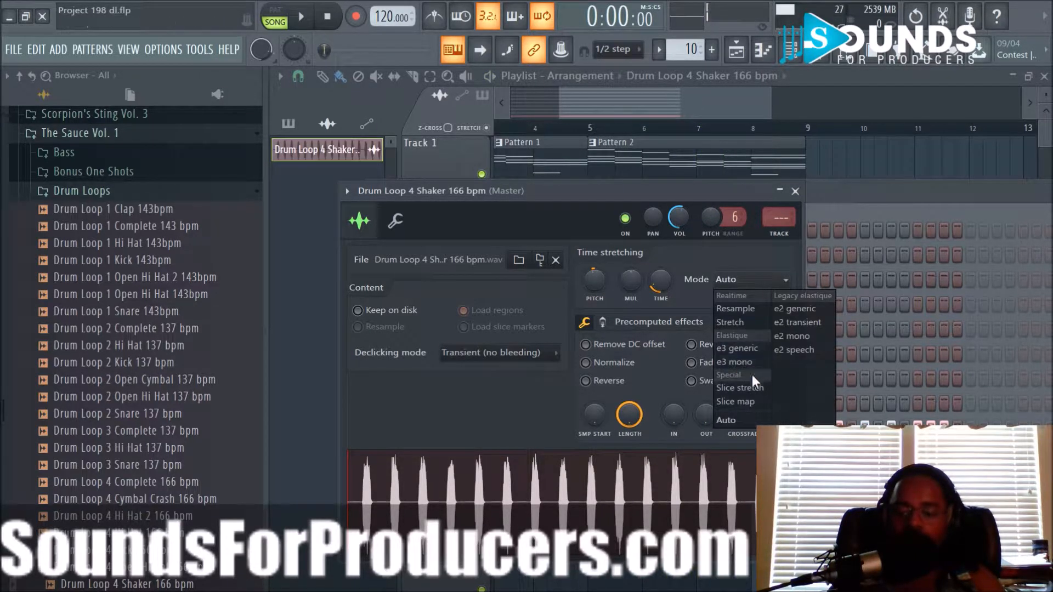
pyautogui.click(765, 322)
pyautogui.press('space')
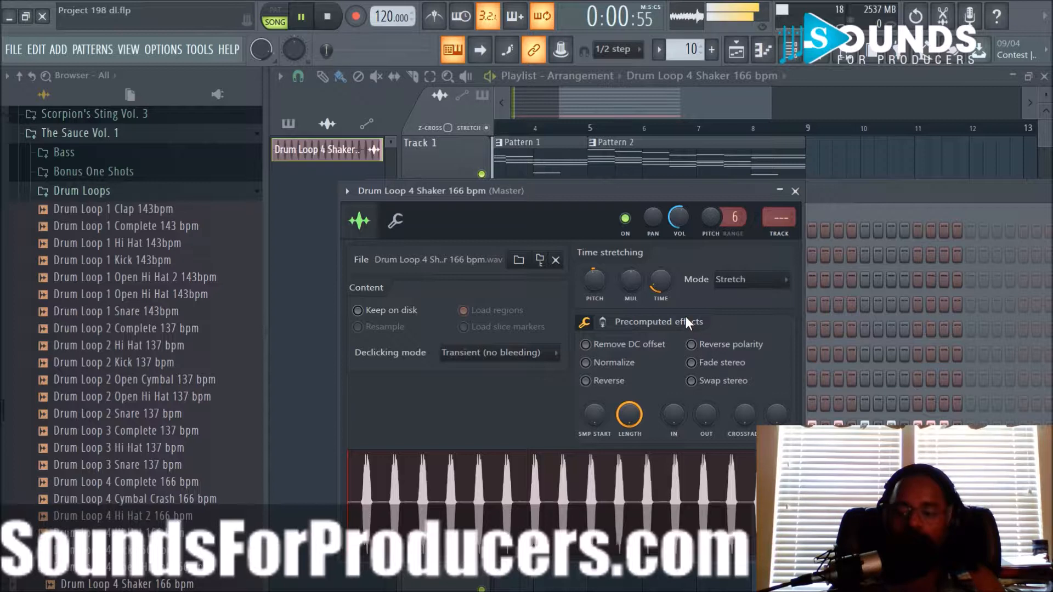
pyautogui.moveTo(591, 283); pyautogui.dragTo(596, 274)
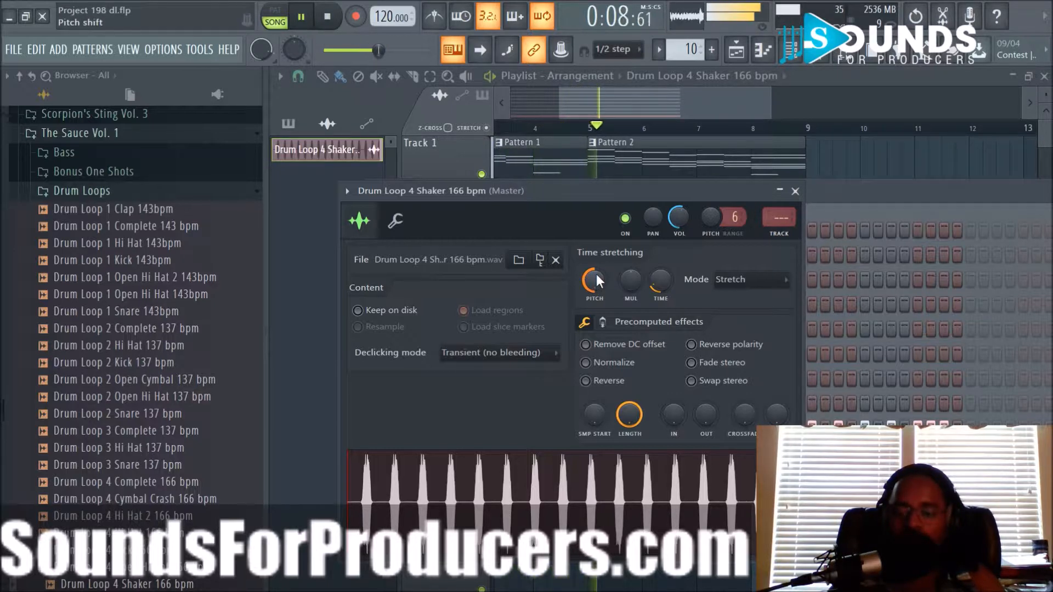
pyautogui.click(592, 278)
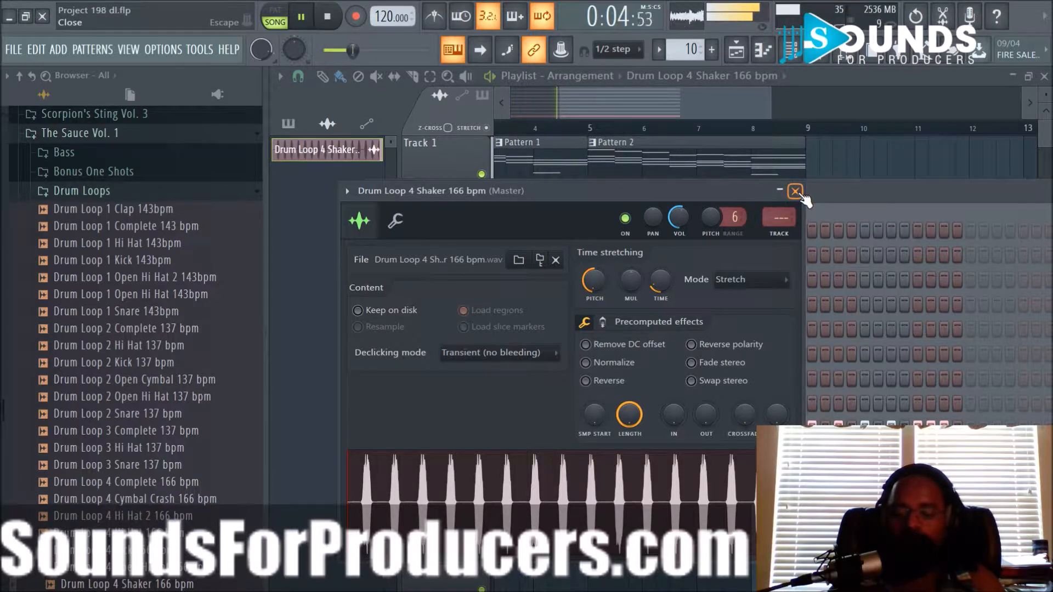
pyautogui.press('space')
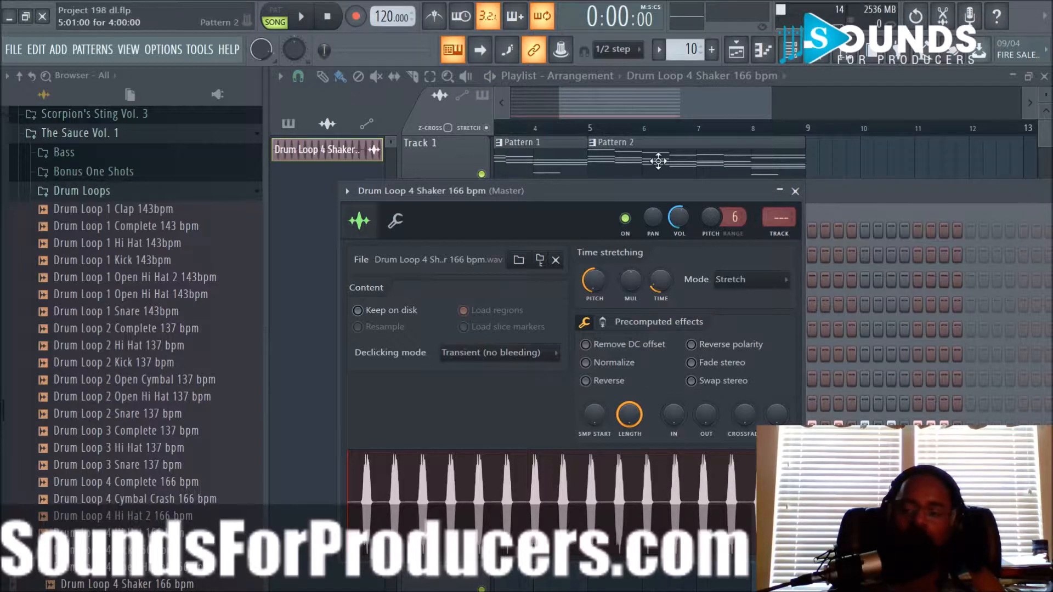
# Reopen the shaker loop's channel settings and try shifting its sample start to 3% and 1%
pyautogui.moveTo(679, 115); pyautogui.dragTo(630, 115)
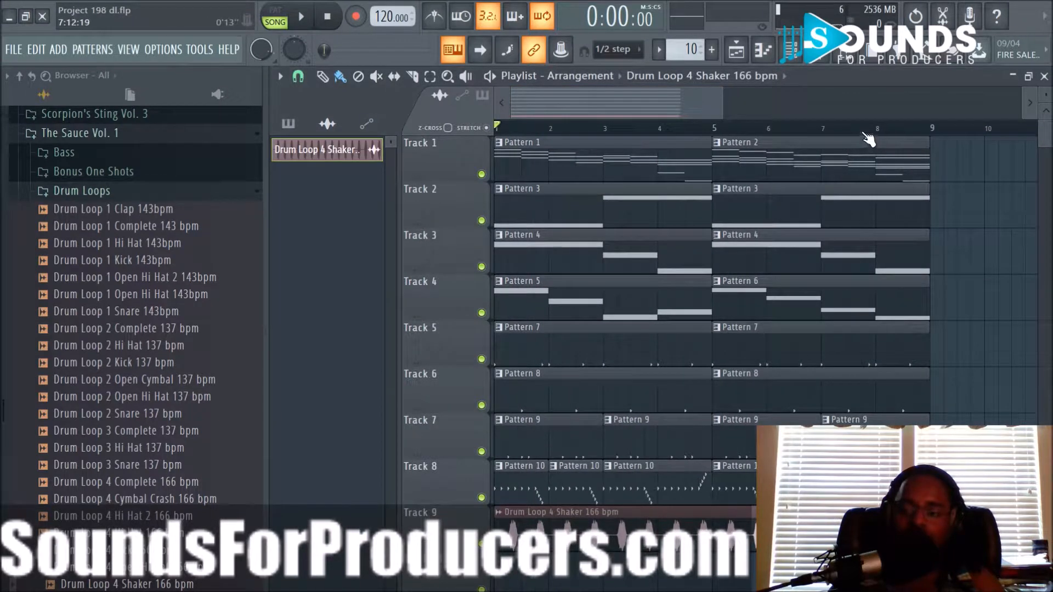
pyautogui.scroll(-2, 868, 140)
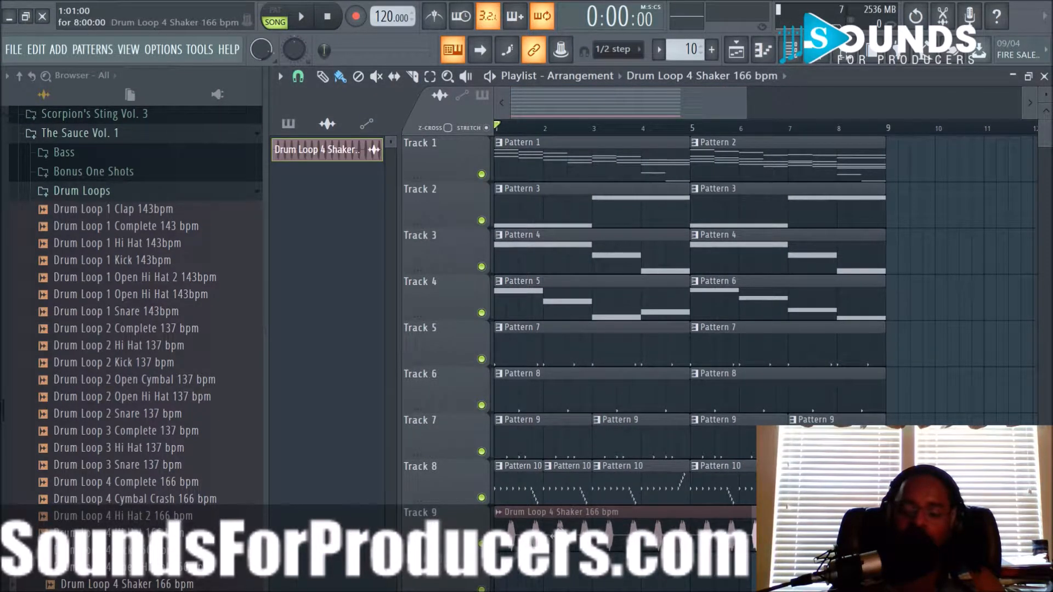
pyautogui.click(793, 52)
pyautogui.click(492, 455)
pyautogui.moveTo(596, 418); pyautogui.dragTo(597, 411)
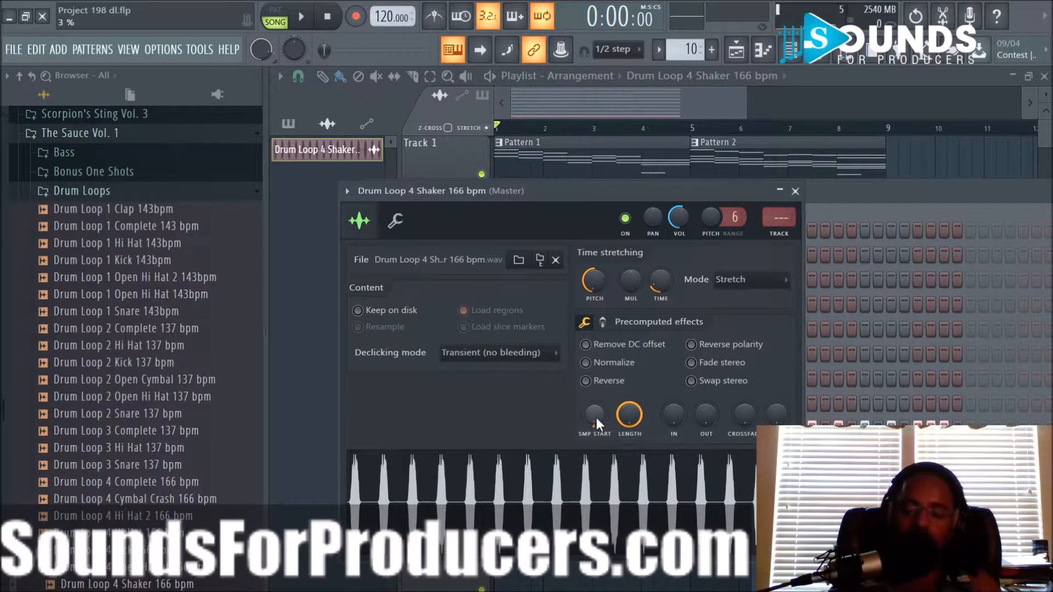
pyautogui.moveTo(597, 410); pyautogui.dragTo(596, 416)
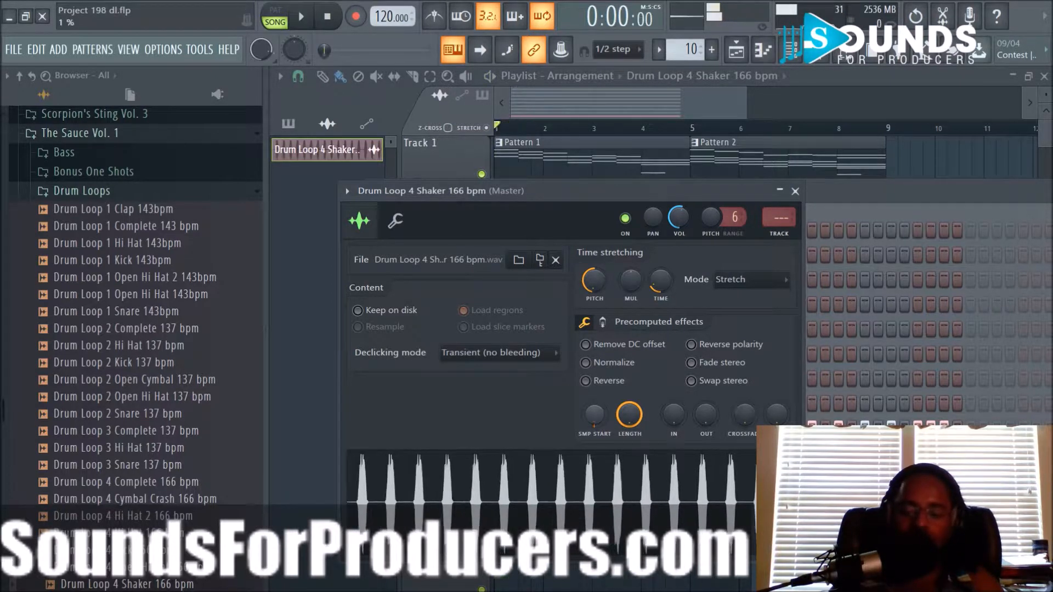
pyautogui.moveTo(596, 410); pyautogui.dragTo(597, 414)
# Lower the shaker loop's channel volume and set its time-stretching pitch to -1000 cents while the song plays
pyautogui.press('space')
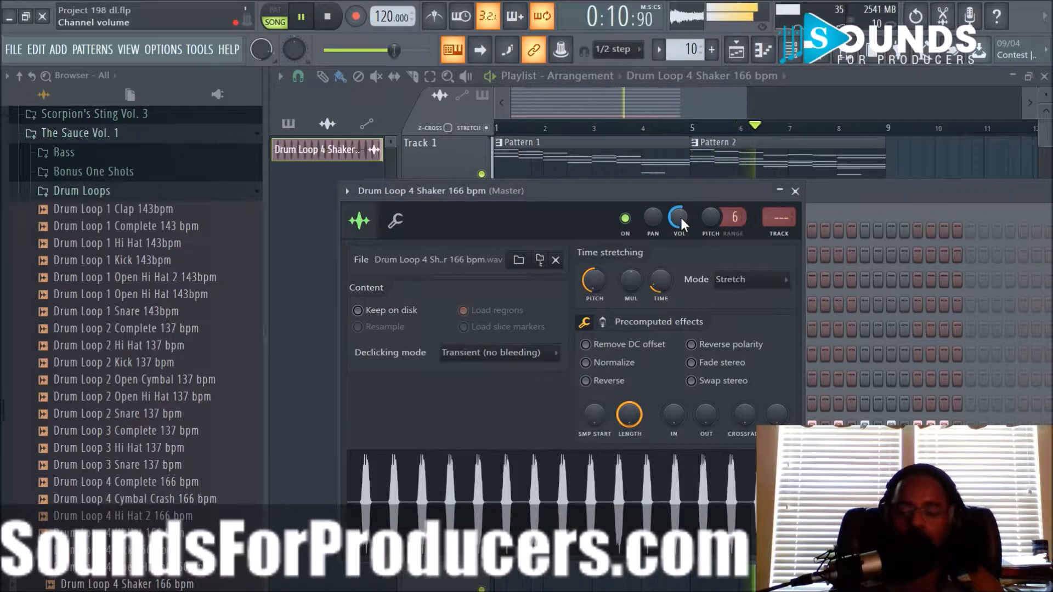
pyautogui.moveTo(680, 216); pyautogui.dragTo(675, 217)
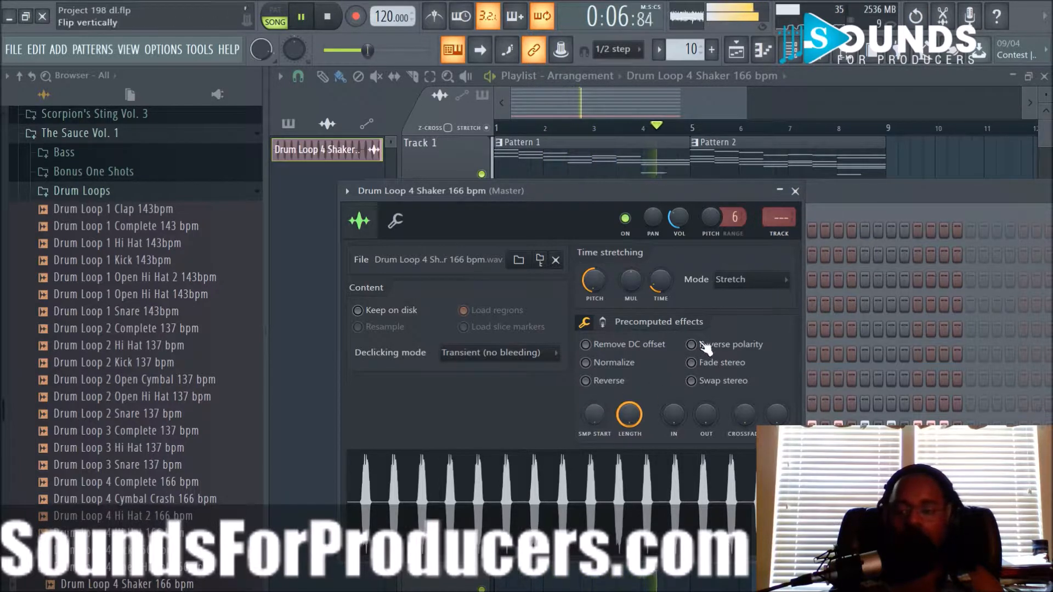
pyautogui.scroll(-5, 676, 222)
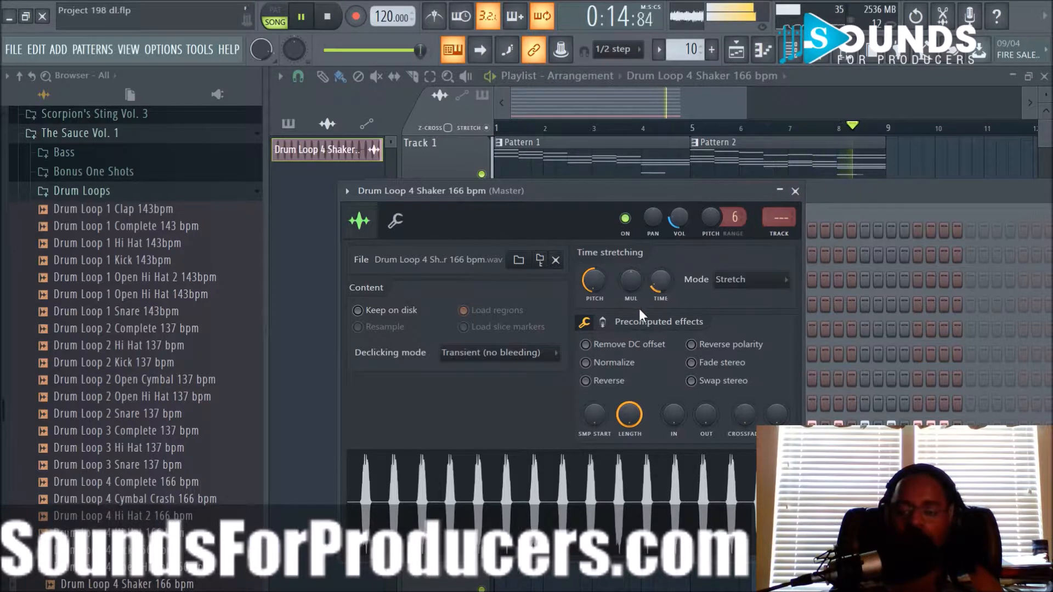
pyautogui.moveTo(601, 284); pyautogui.dragTo(598, 282)
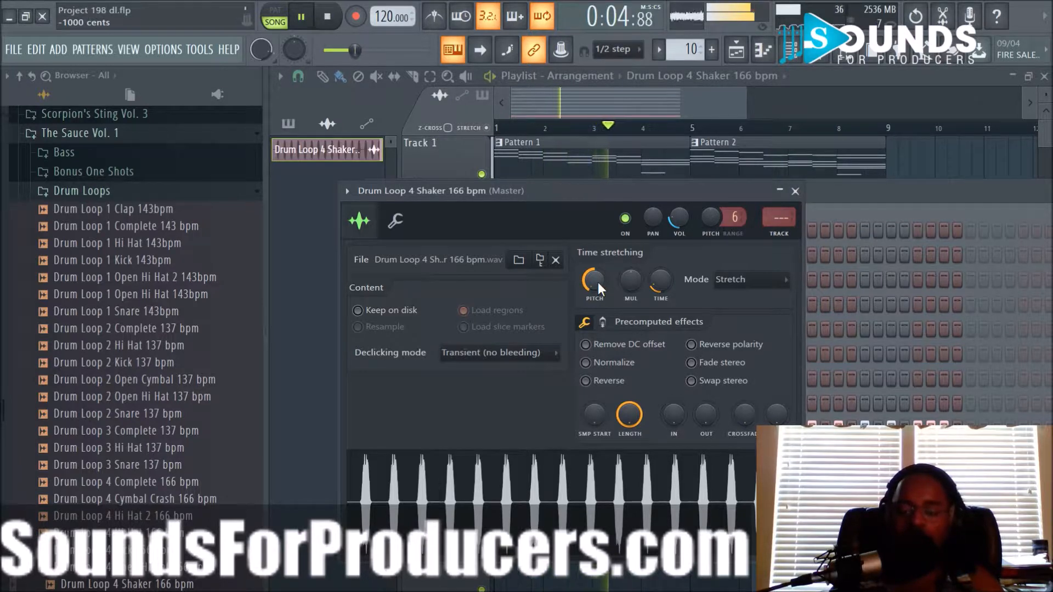
# Close the shaker loop's channel settings, the channel rack and the browser, and look over the whole arrangement while it plays
pyautogui.click(795, 192)
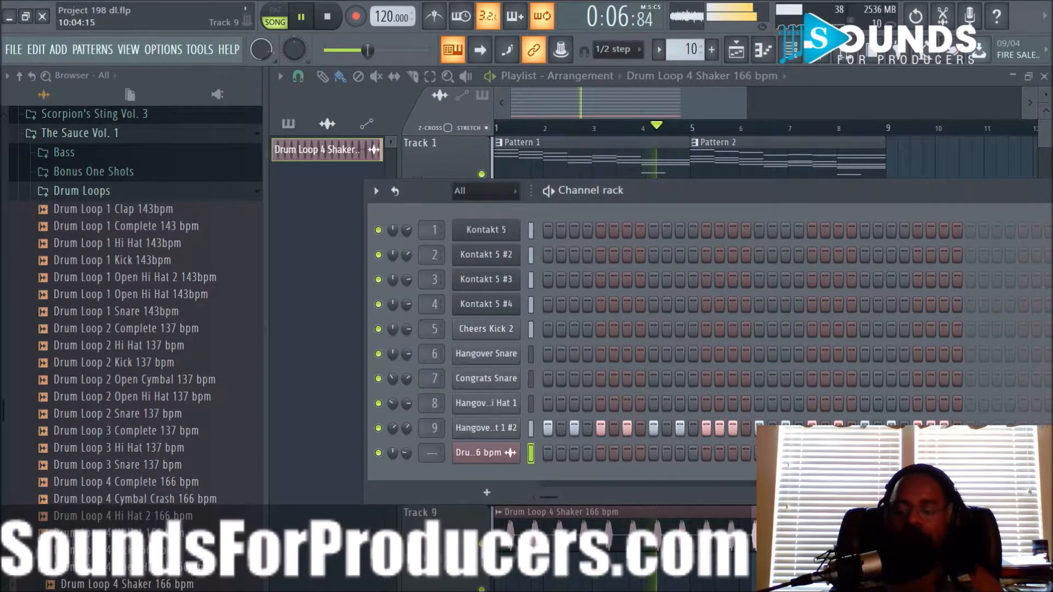
pyautogui.rightClick(945, 525)
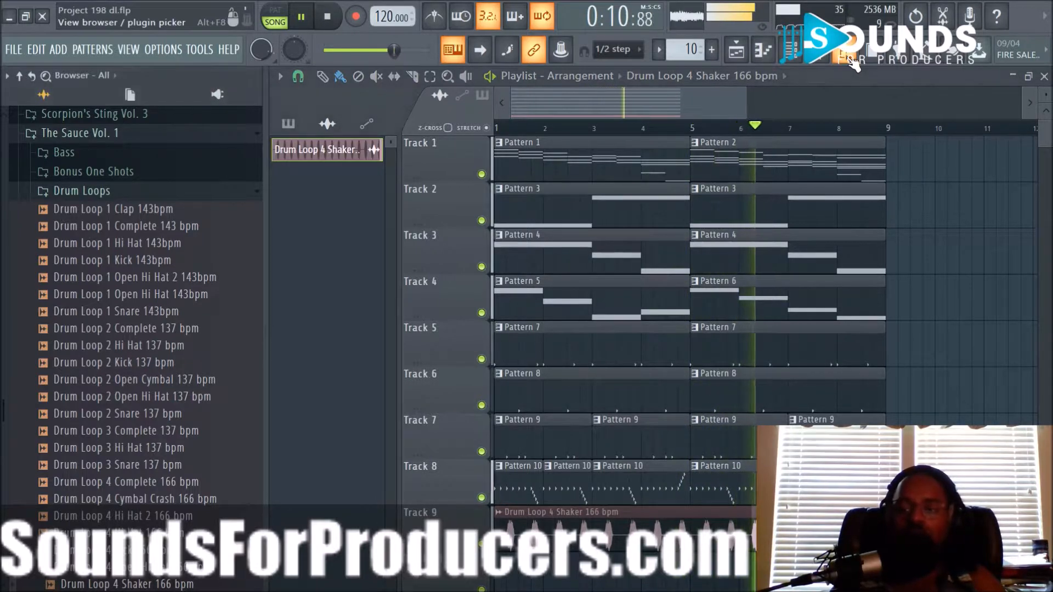
pyautogui.click(852, 60)
pyautogui.scroll(-1, 859, 230)
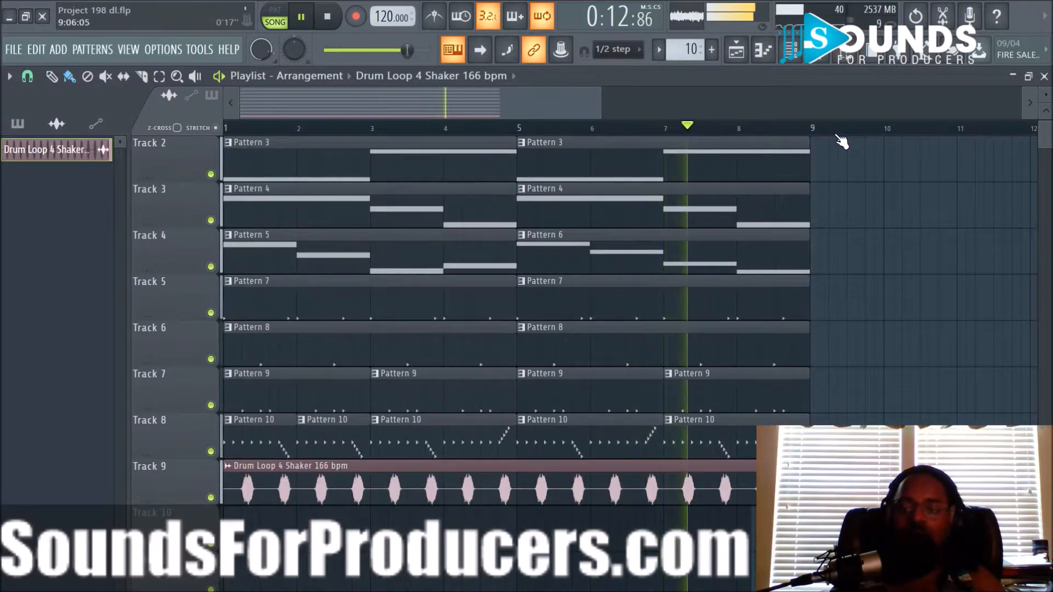
pyautogui.scroll(-1, 842, 142)
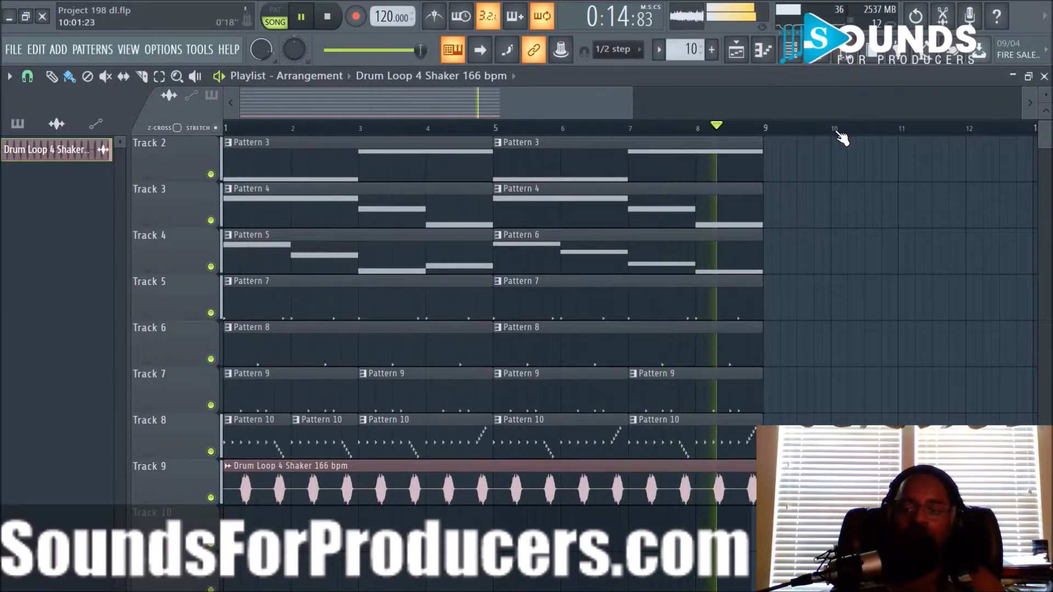
pyautogui.scroll(-1, 840, 134)
pyautogui.scroll(1, 730, 246)
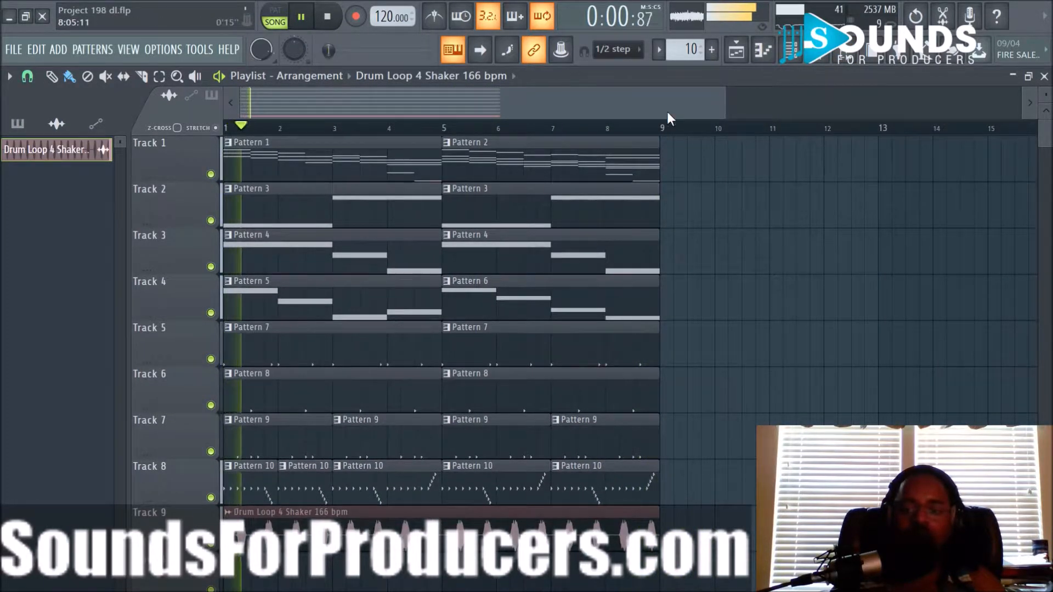
# Review Pattern 7's kick steps in the channel rack, then return to the playlist and stop the song
pyautogui.click(794, 52)
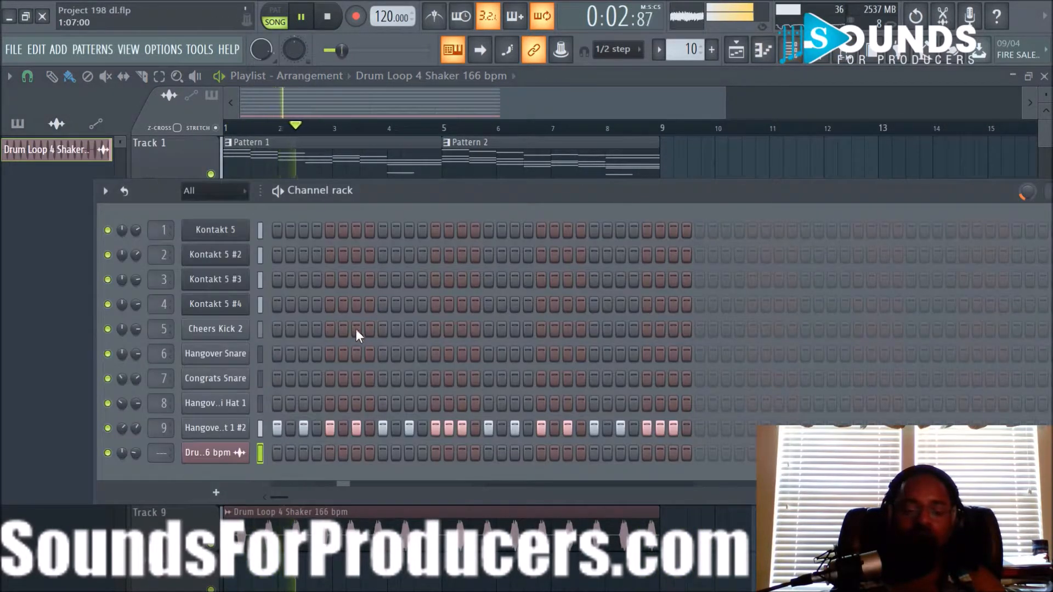
pyautogui.scroll(-3, 690, 50)
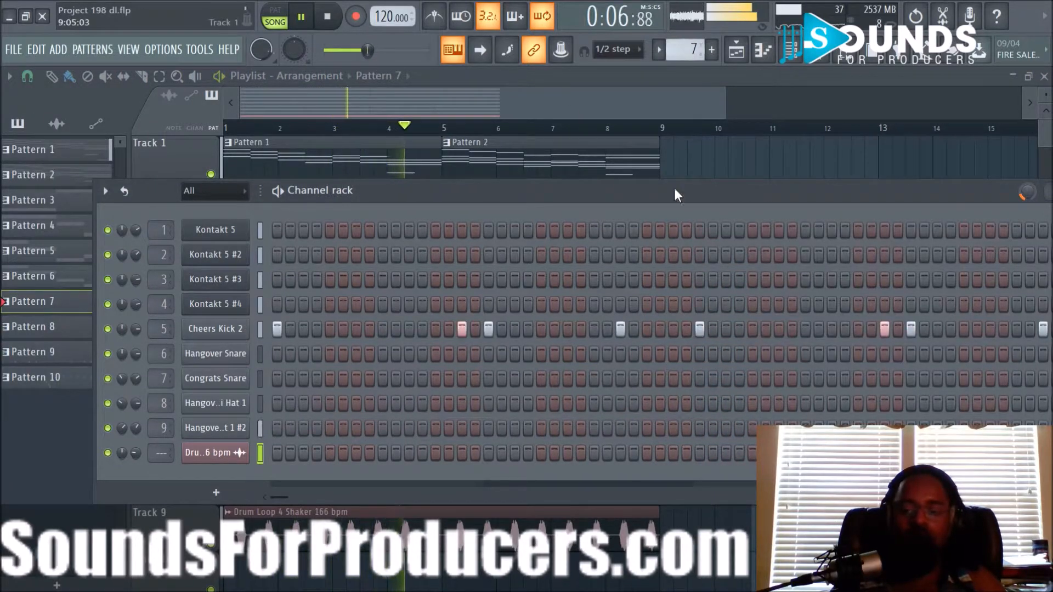
pyautogui.moveTo(683, 192); pyautogui.dragTo(453, 191)
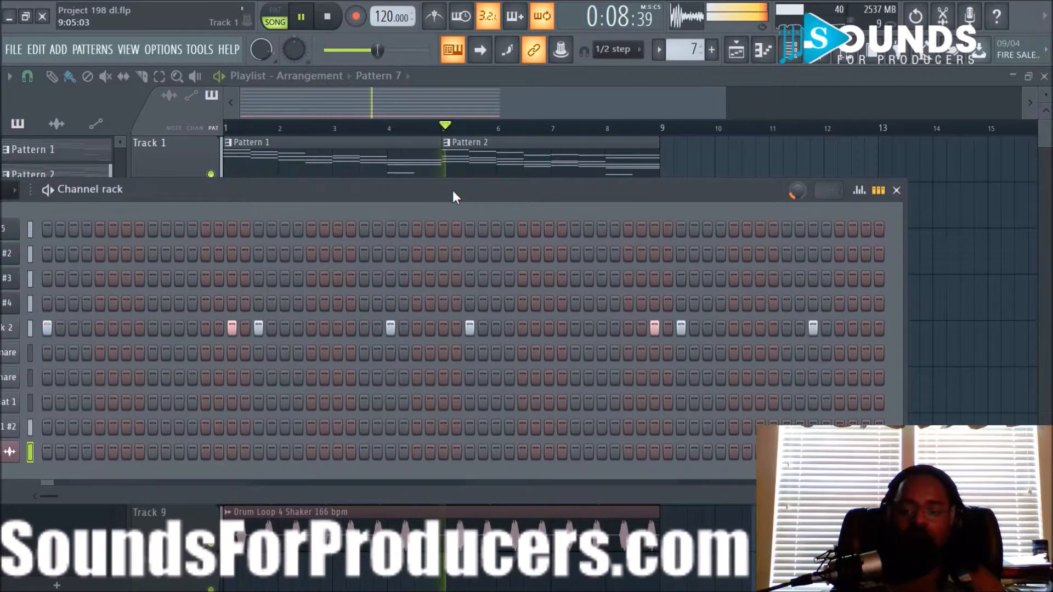
pyautogui.click(722, 162)
pyautogui.press('space')
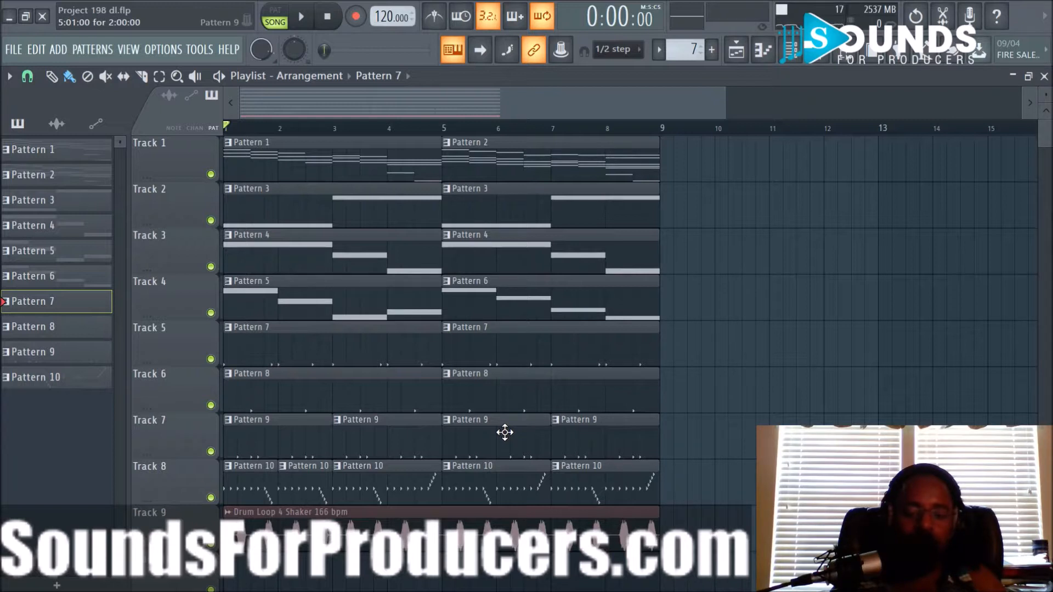
# Make the second Pattern 7 clip on Track 5 unique and add a Cheers Kick 2 hit at 3:16:00
pyautogui.press('space')
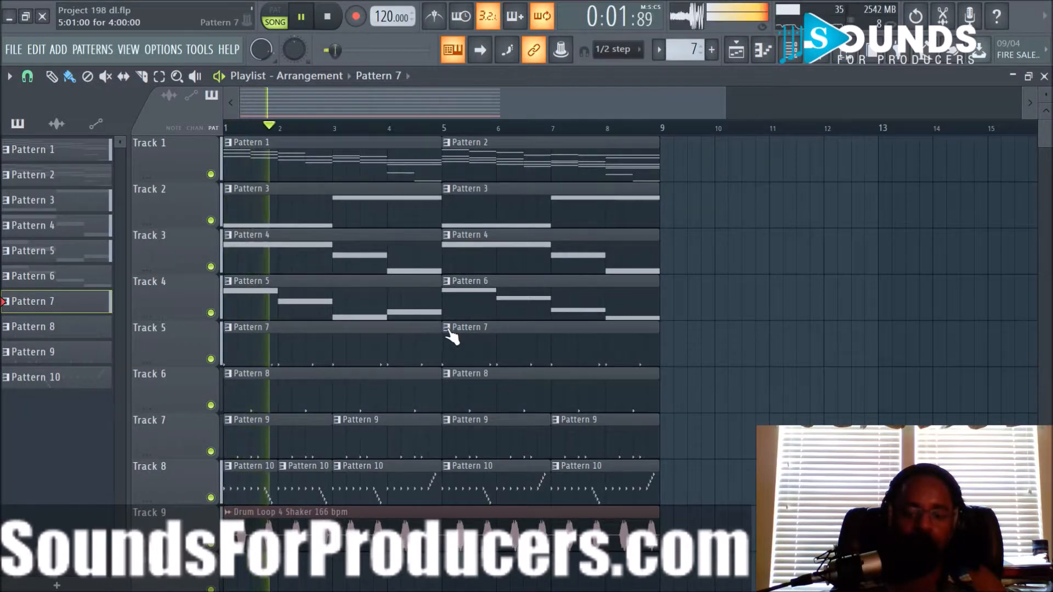
pyautogui.click(448, 329)
pyautogui.click(486, 426)
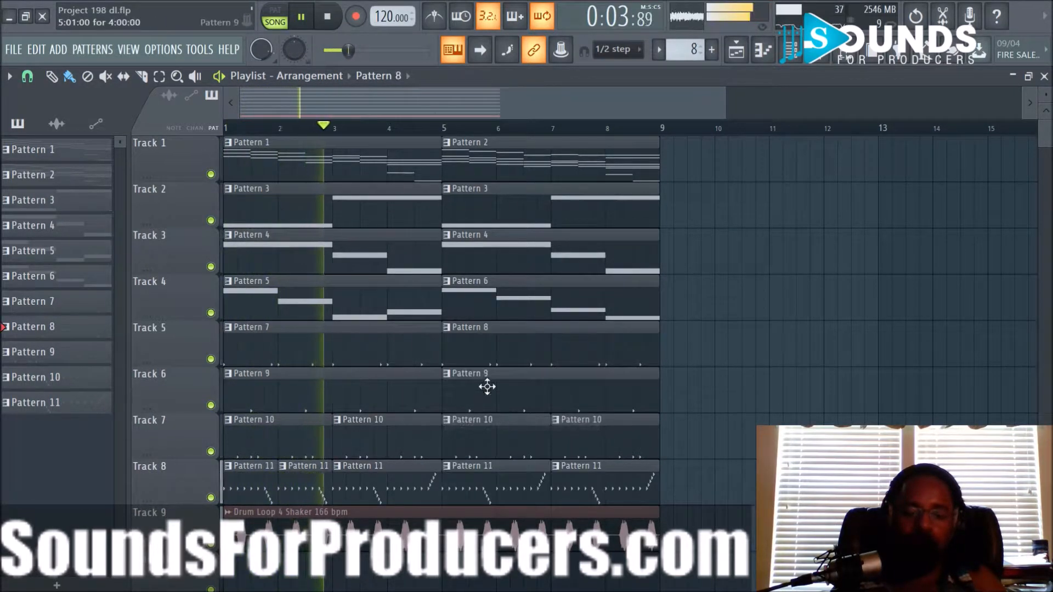
pyautogui.click(790, 50)
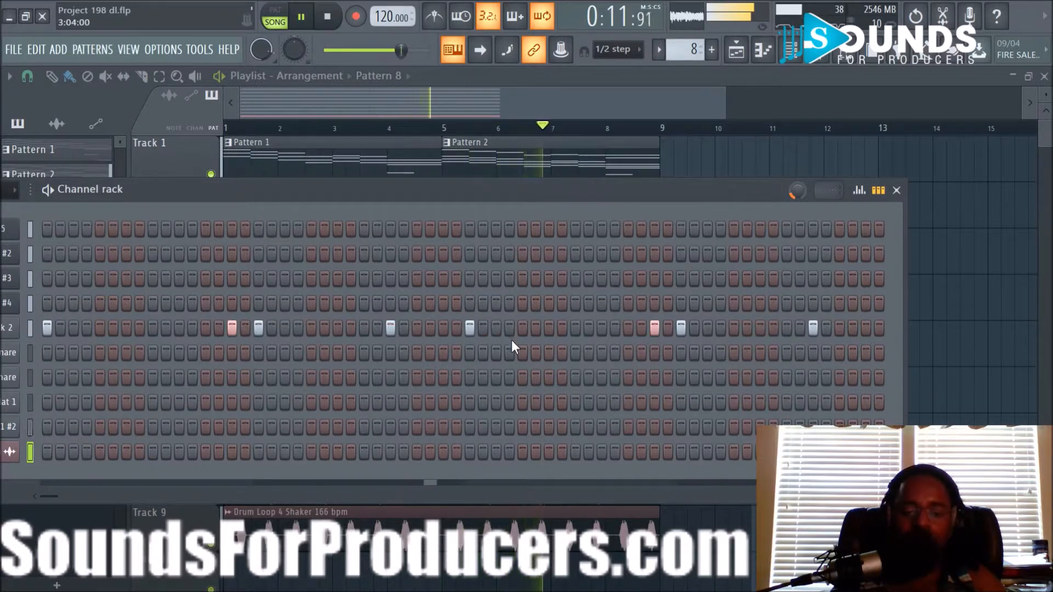
pyautogui.click(668, 328)
pyautogui.press('space')
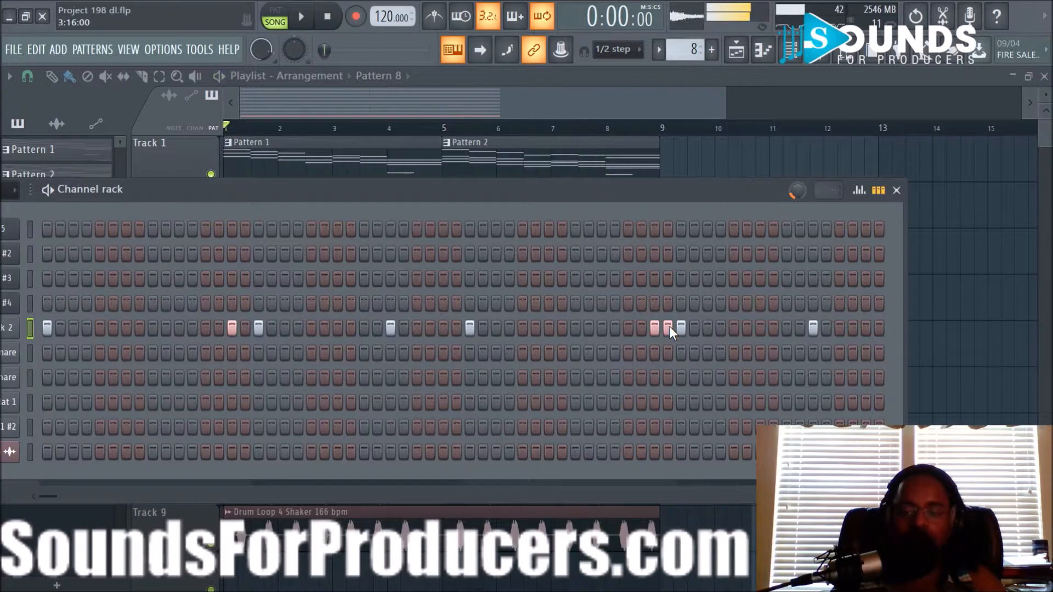
# Play the song from bar 5 and check the varied kick pattern in the piano roll
pyautogui.click(444, 129)
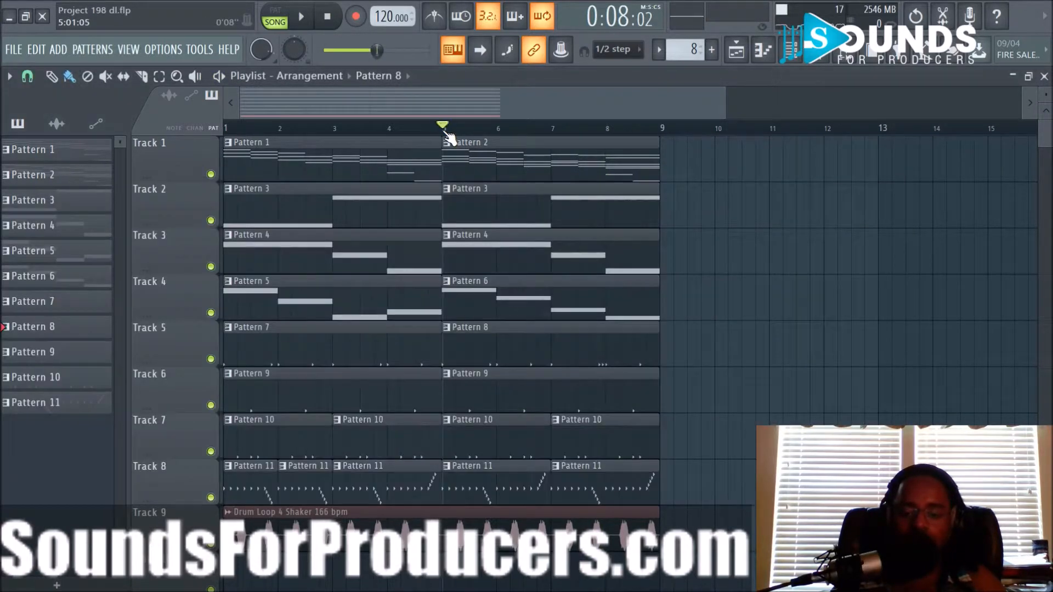
pyautogui.click(554, 351)
pyautogui.doubleClick(554, 351)
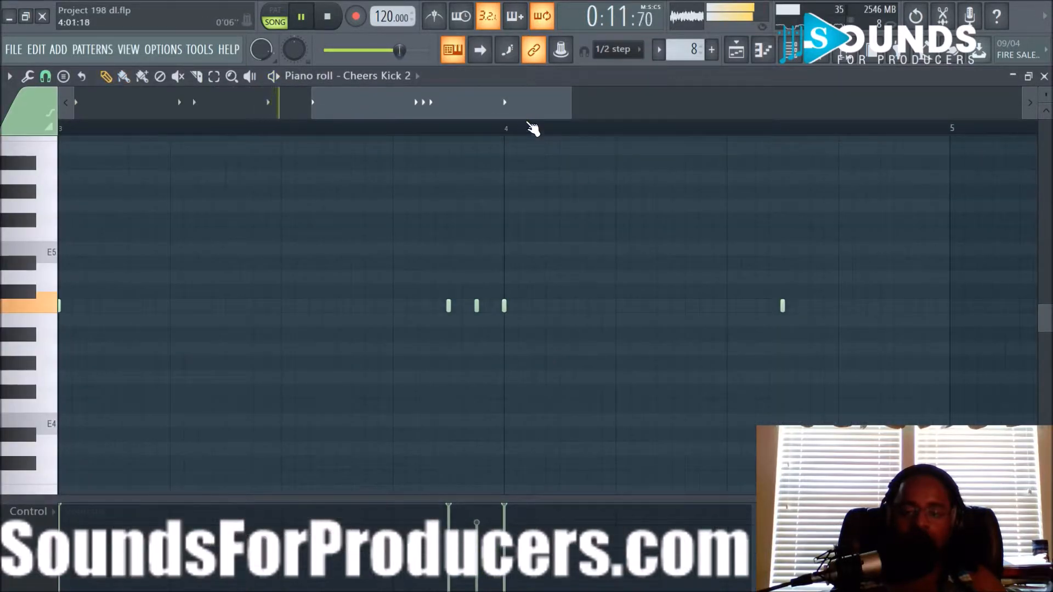
pyautogui.scroll(-2, 533, 129)
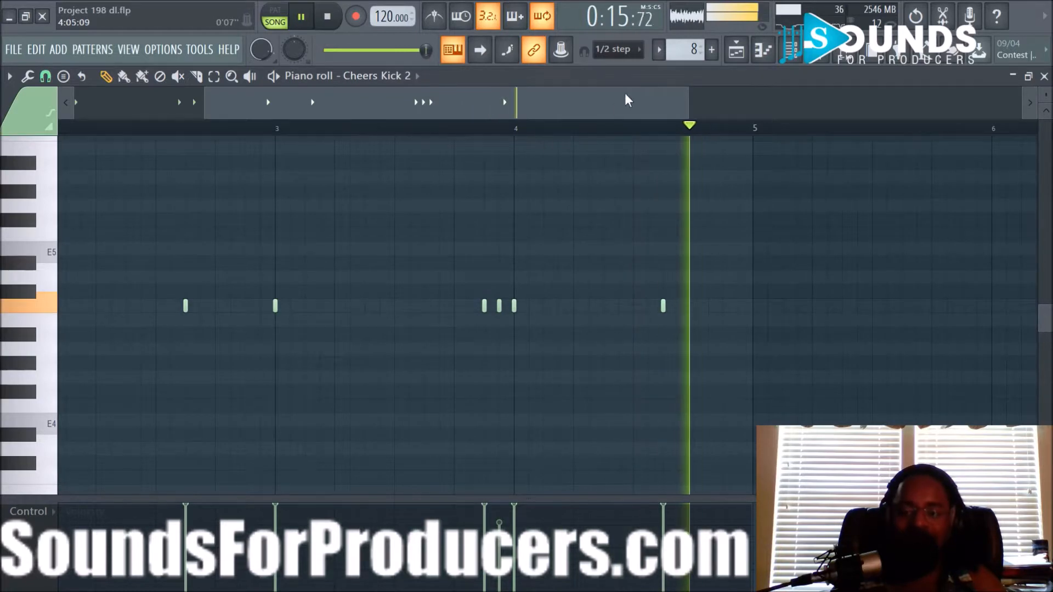
pyautogui.press('F5')
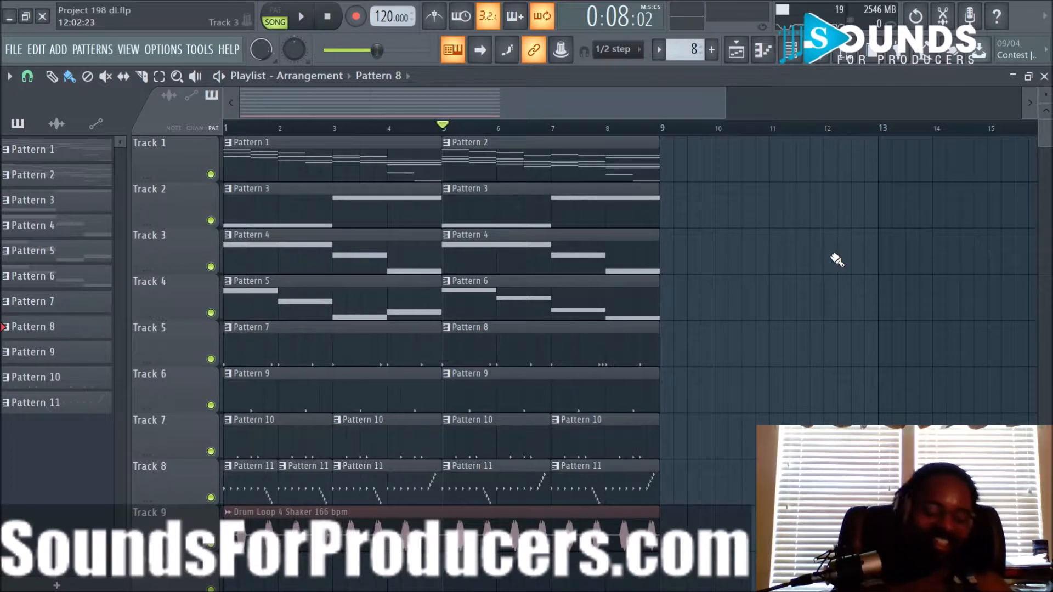
# Audition hi-hats from The Sauce Vol. 1's bonus one shots, including 6ix Hi Hat 3, over the playing song
pyautogui.click(843, 57)
pyautogui.click(94, 194)
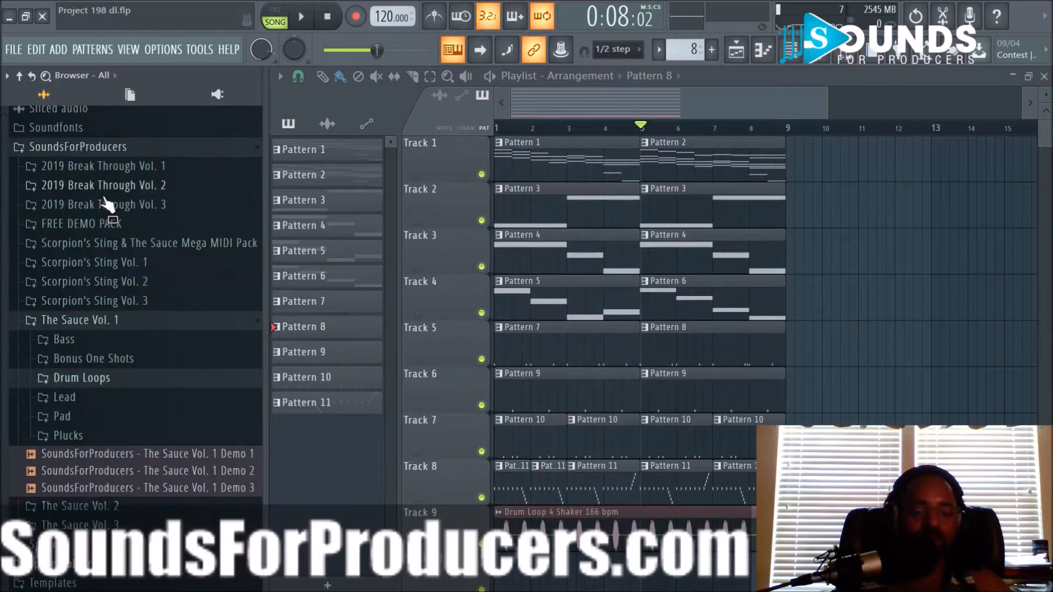
pyautogui.click(102, 360)
pyautogui.press('space')
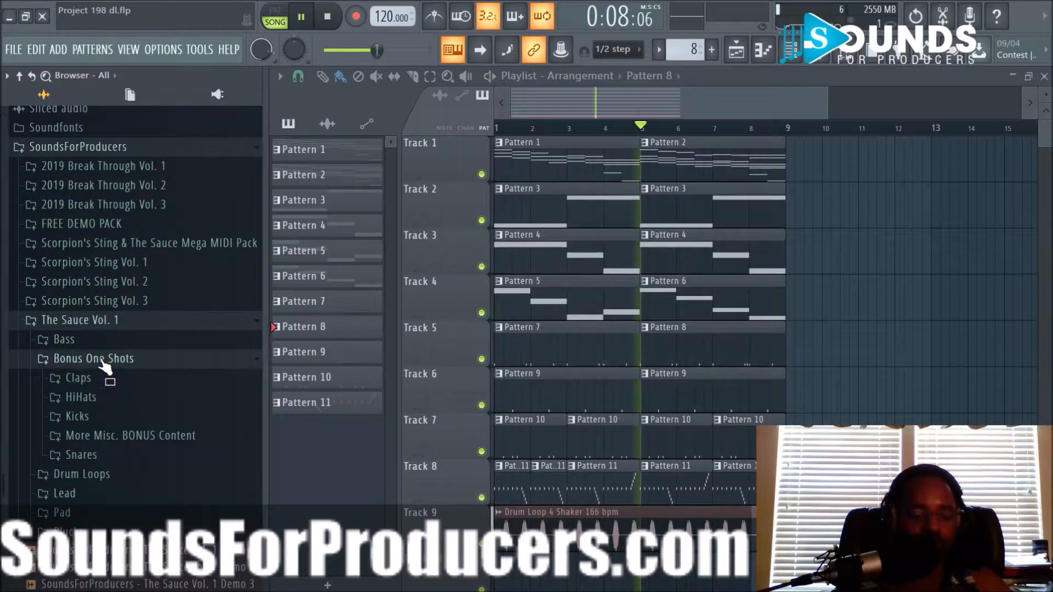
pyautogui.click(97, 400)
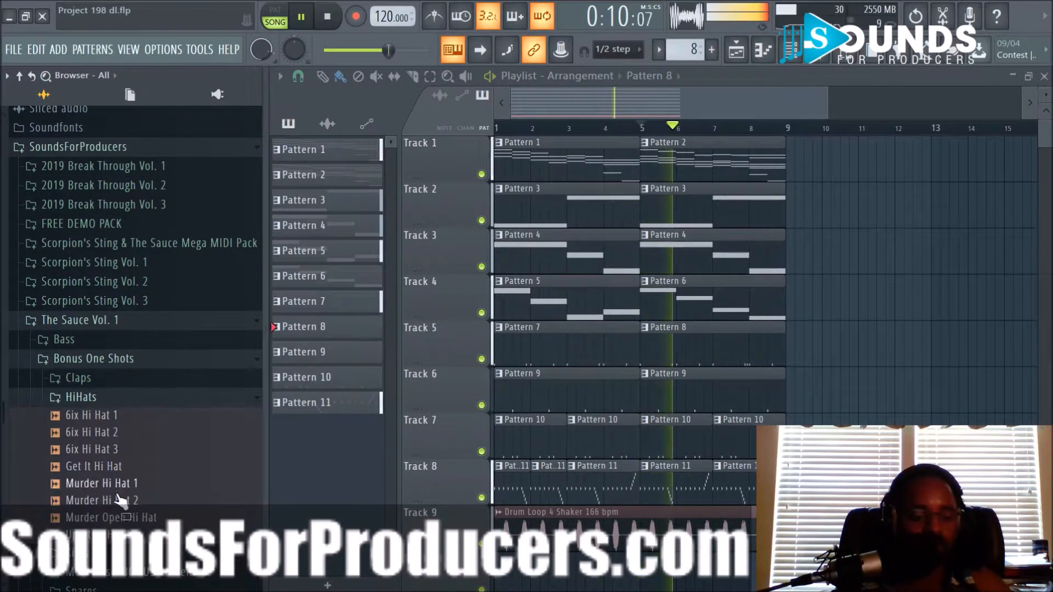
pyautogui.moveTo(118, 500); pyautogui.dragTo(121, 472)
pyautogui.click(117, 449)
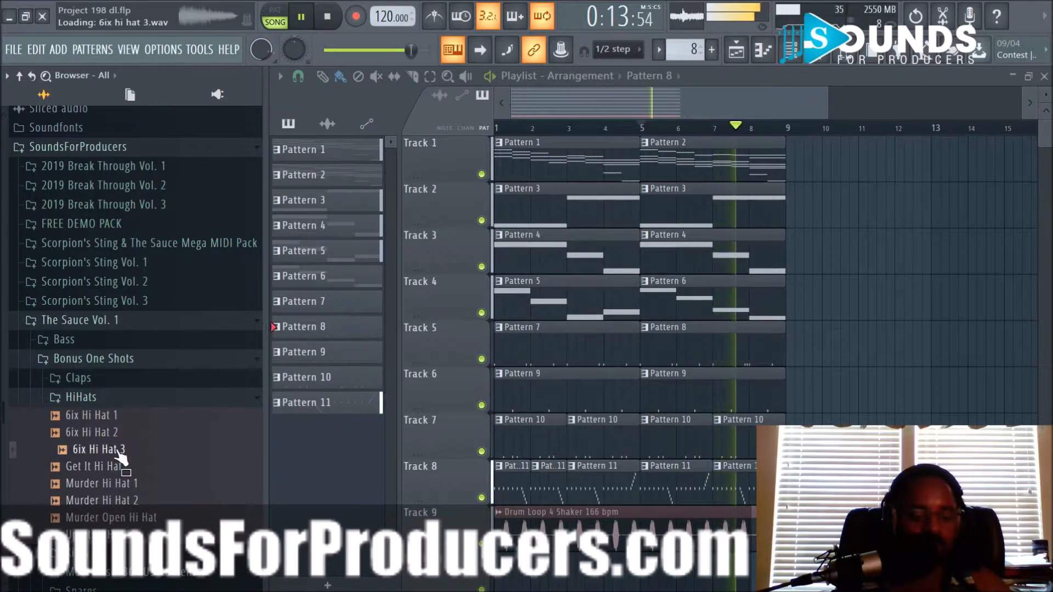
pyautogui.click(116, 359)
pyautogui.click(92, 320)
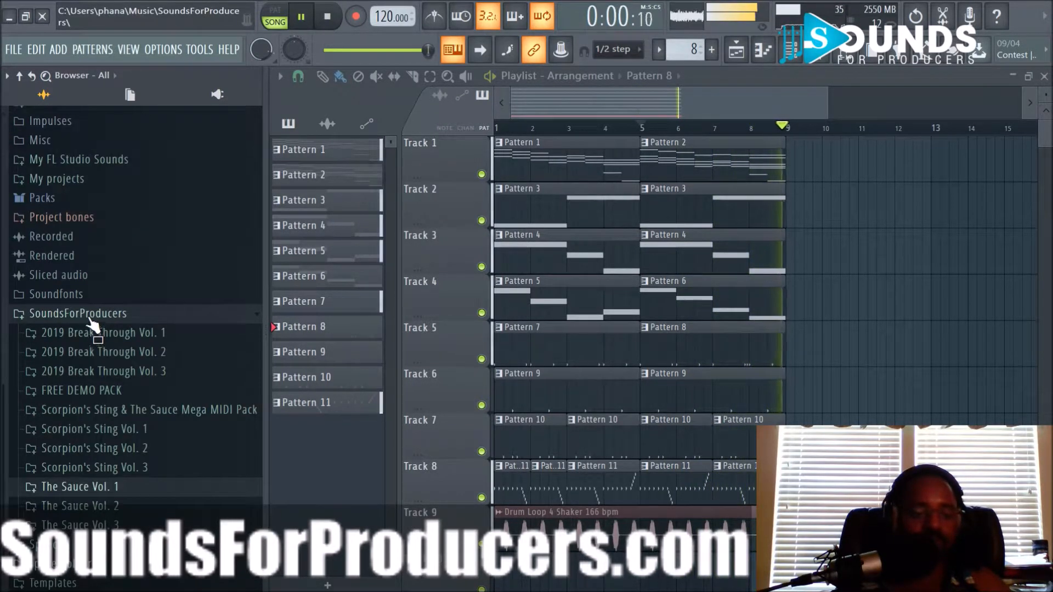
# Search the SoundsForProducers folder for "cymbal" and audition Scorpion Cymbal Crash 1 from Scorpion's Sting Vol. 1
pyautogui.rightClick(88, 312)
pyautogui.click(127, 341)
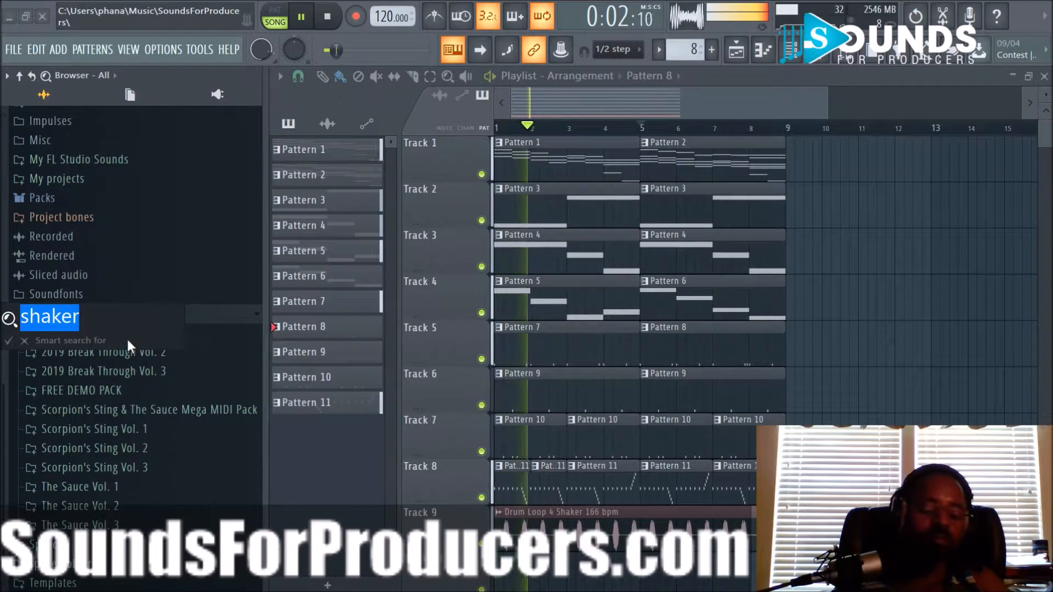
pyautogui.write('cymbal')
pyautogui.press('Return')
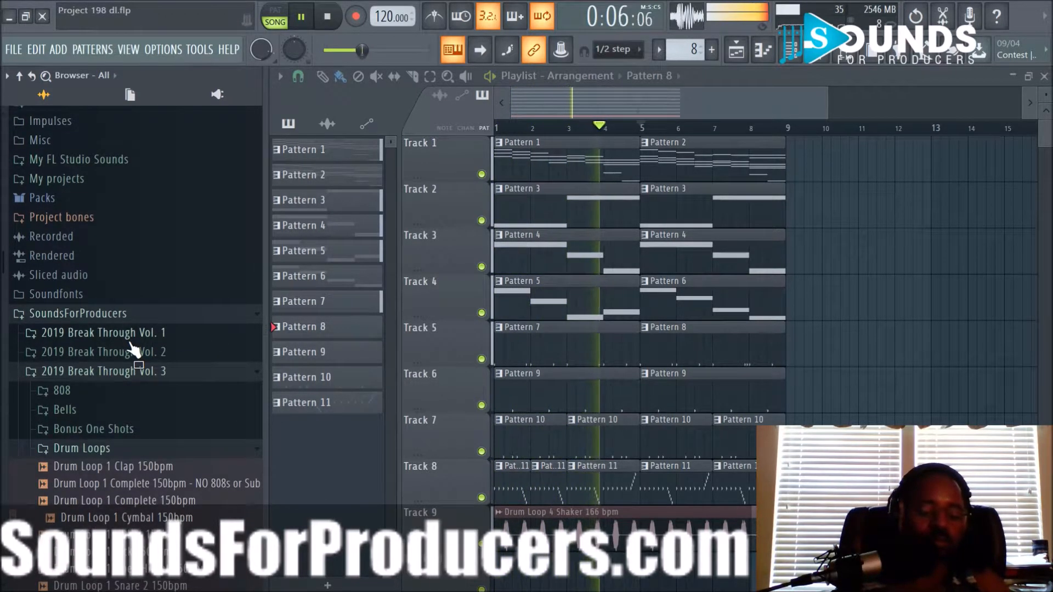
pyautogui.scroll(-4, 113, 481)
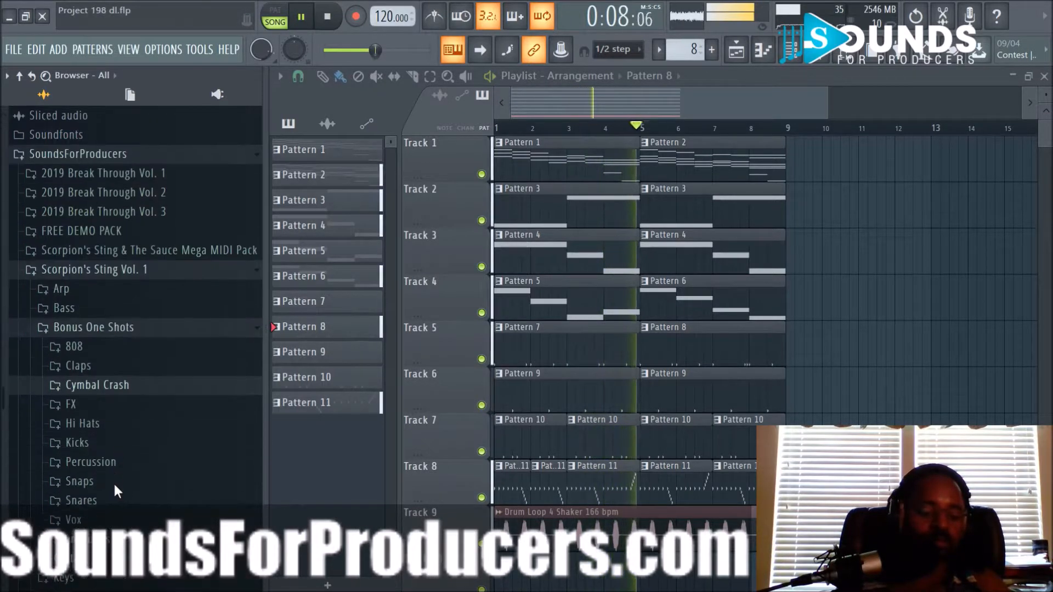
pyautogui.click(108, 379)
pyautogui.click(99, 400)
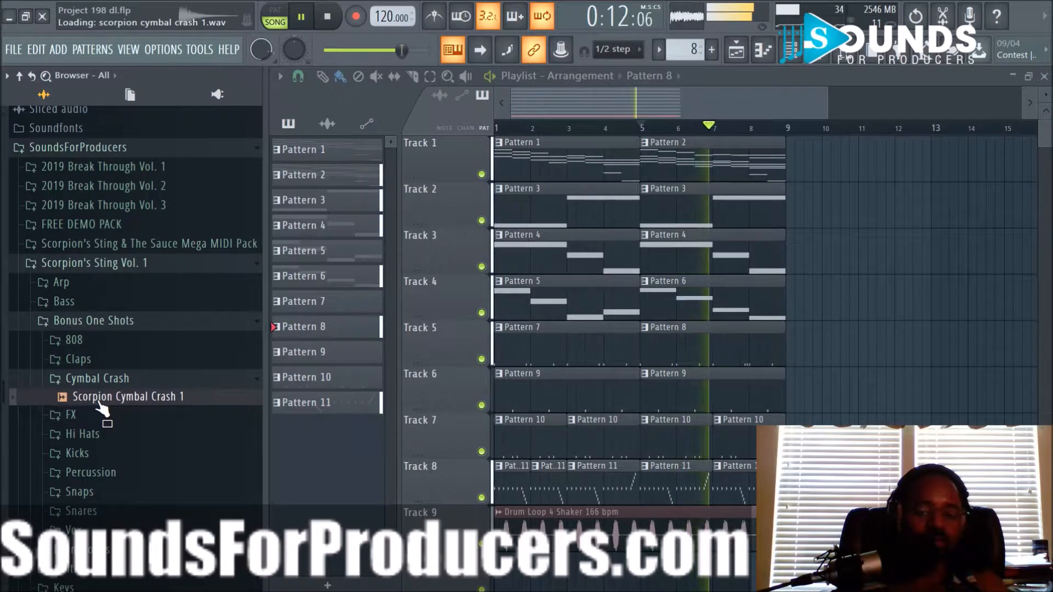
# Load Scorpion Cymbal Crash 1 into a new channel and close its channel settings
pyautogui.rightClick(97, 399)
pyautogui.click(126, 411)
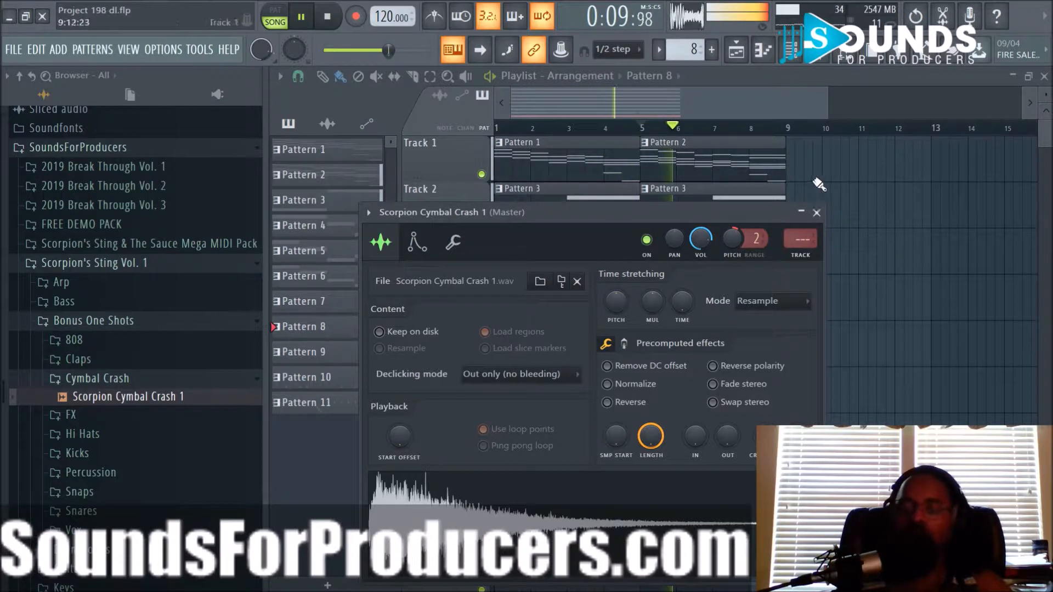
pyautogui.click(816, 213)
# Create a new pattern and place its clip at bar 1 on Track 10, below the shaker loop
pyautogui.click(712, 49)
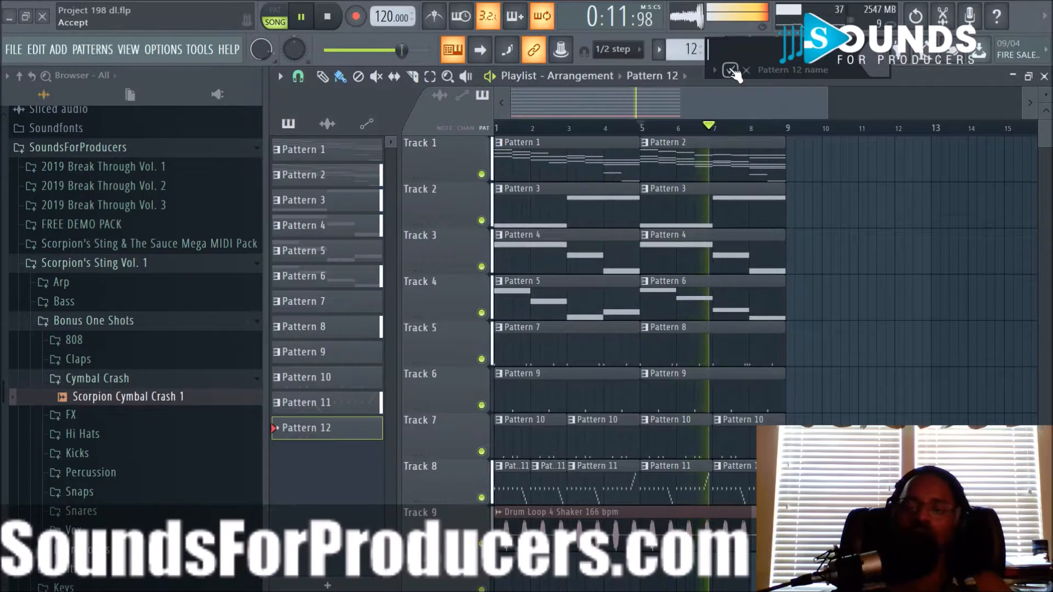
pyautogui.scroll(-4, 729, 313)
pyautogui.click(600, 398)
pyautogui.moveTo(600, 398); pyautogui.dragTo(464, 394)
# Add a Scorpion Cymbal Crash 1 hit on the first step of Pattern 12 and play the song
pyautogui.click(653, 250)
pyautogui.click(791, 50)
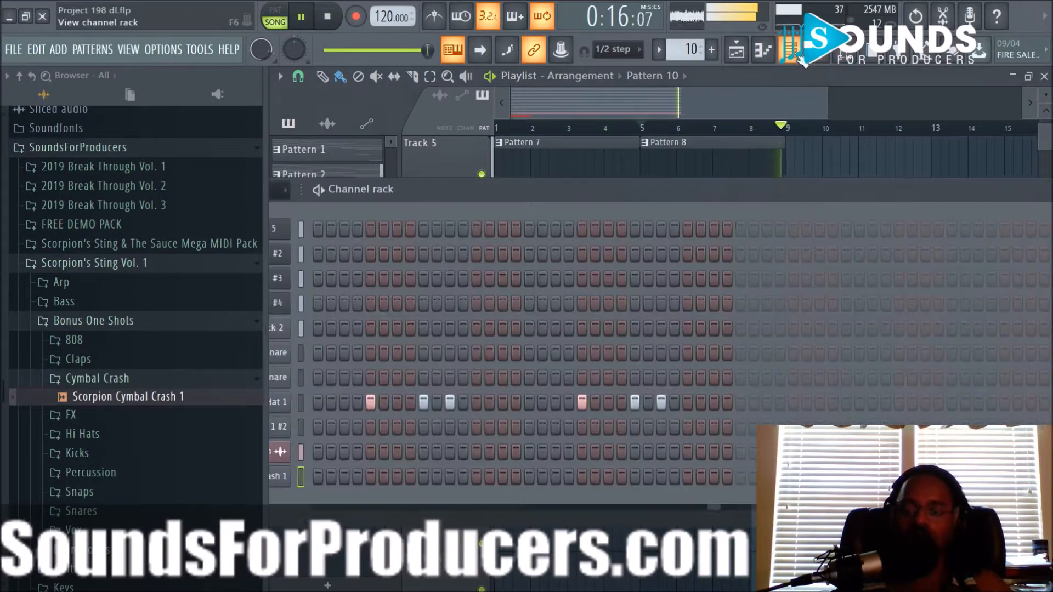
pyautogui.rightClick(855, 154)
pyautogui.click(510, 395)
pyautogui.click(791, 49)
pyautogui.press('space')
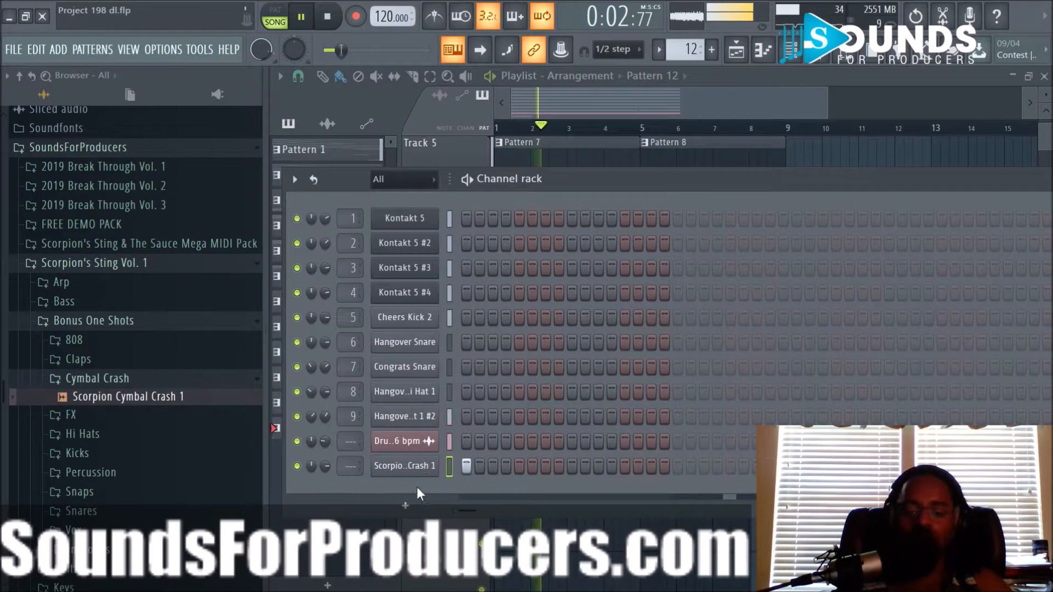
# Route the shaker loop to mixer track 10 and the cymbal crash to mixer track 11, then restart the song
pyautogui.click(422, 471)
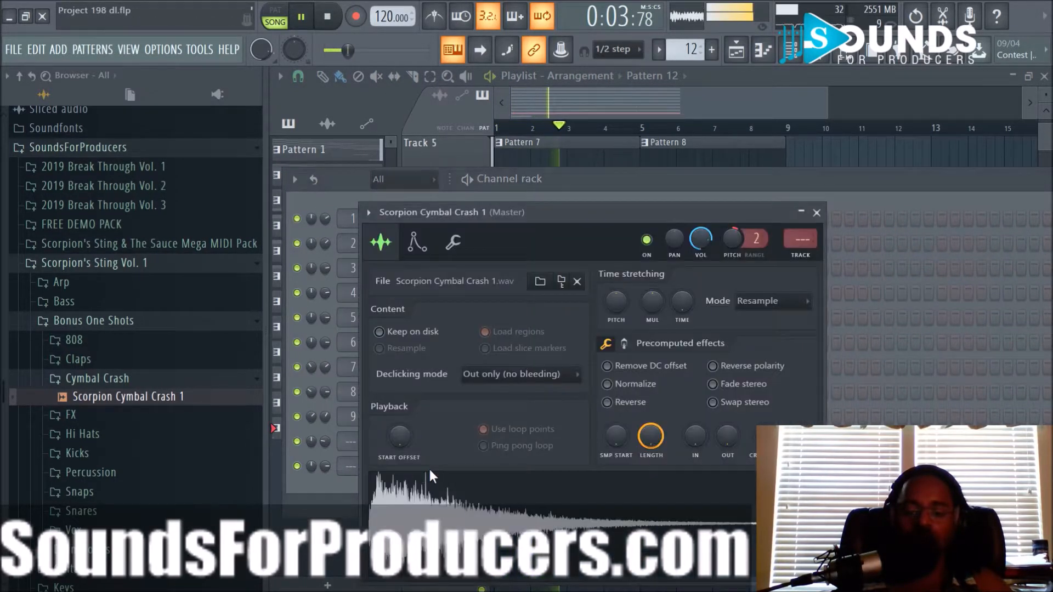
pyautogui.click(817, 213)
pyautogui.press('space')
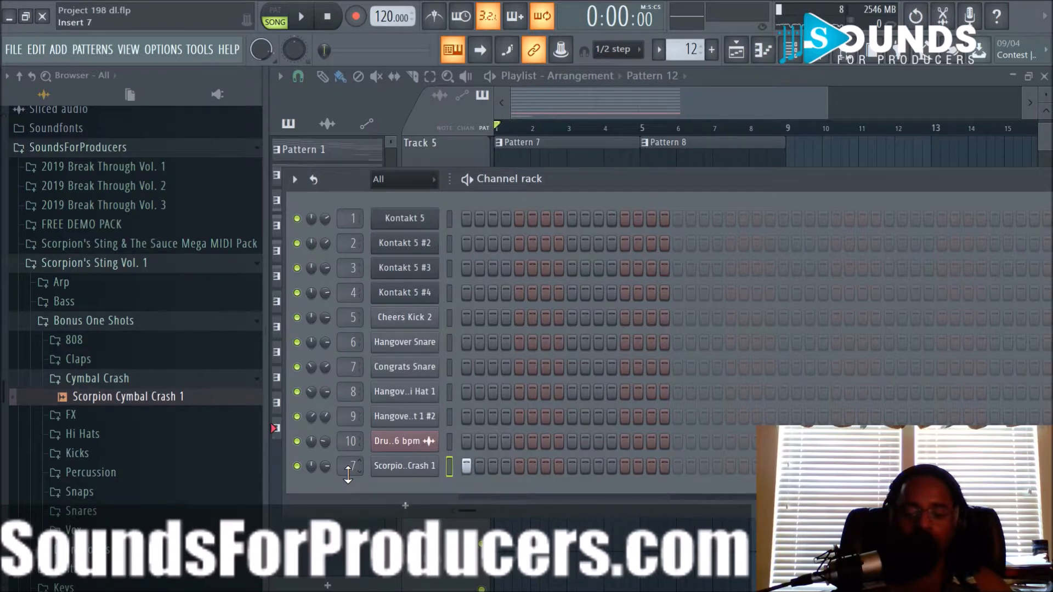
pyautogui.press('space')
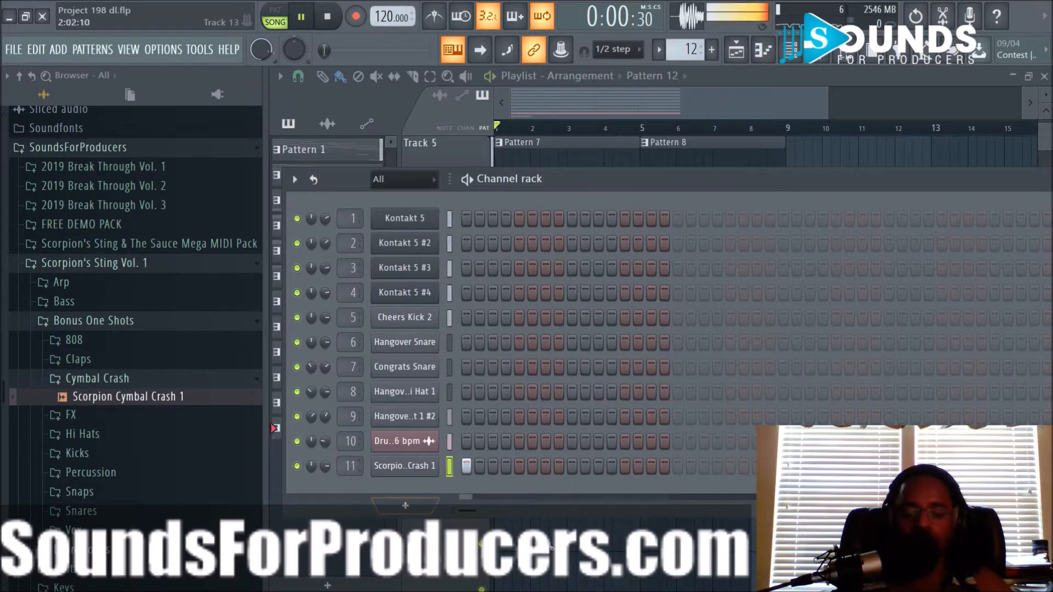
# Hide the channel rack and browser, and open the mixer while the song plays
pyautogui.press('F6')
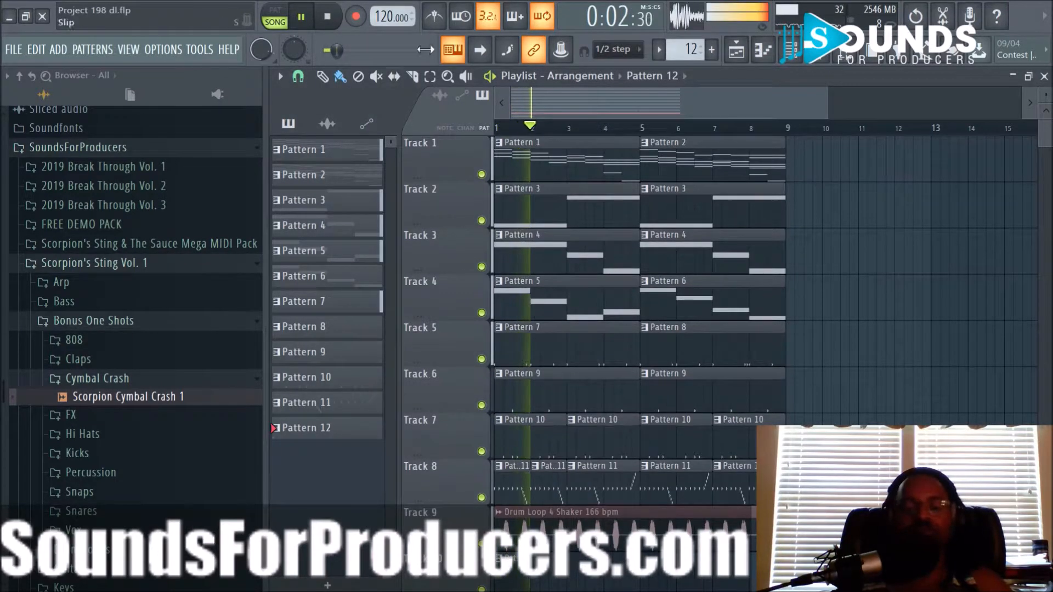
pyautogui.click(849, 59)
pyautogui.scroll(-1, 752, 155)
pyautogui.scroll(1, 752, 155)
pyautogui.click(829, 57)
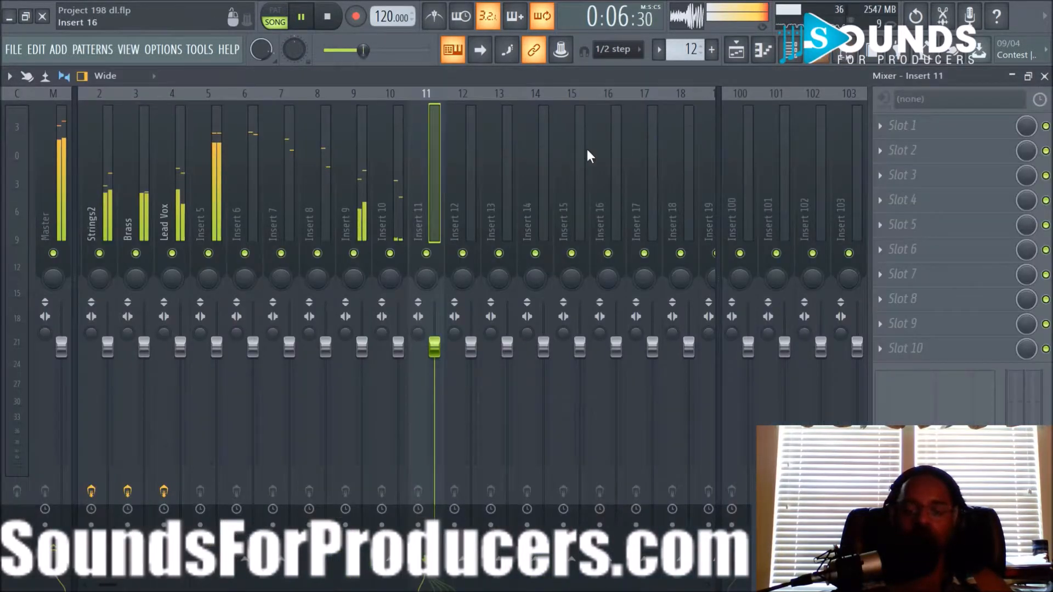
# Restart the song, solo mixer track Insert 5 and rename it Kick
pyautogui.press('space')
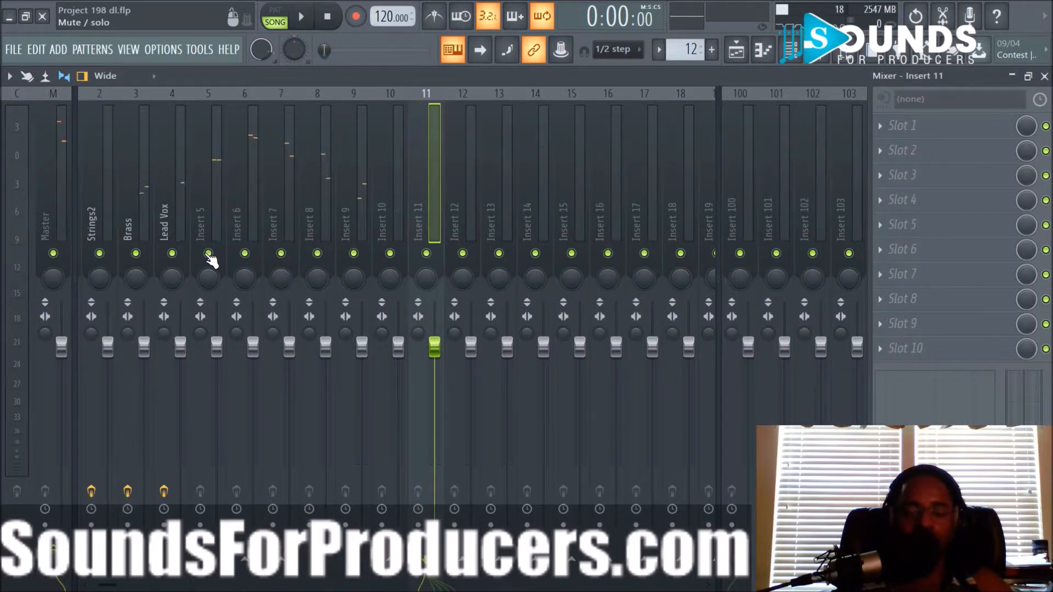
pyautogui.press('space')
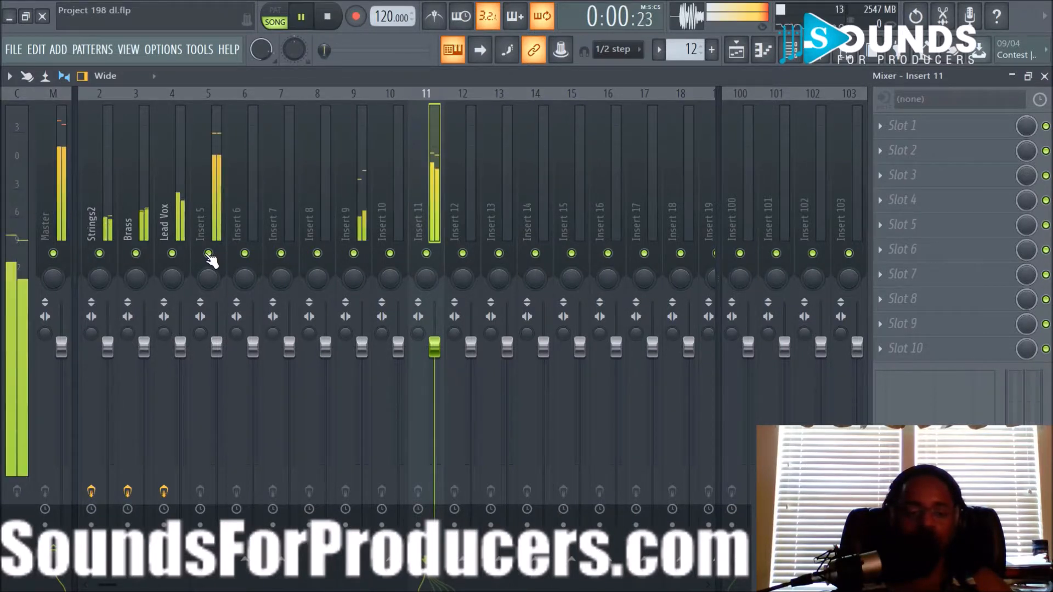
pyautogui.keyDown('ctrl'); pyautogui.click(209, 254); pyautogui.keyUp('ctrl')
pyautogui.rightClick(204, 240)
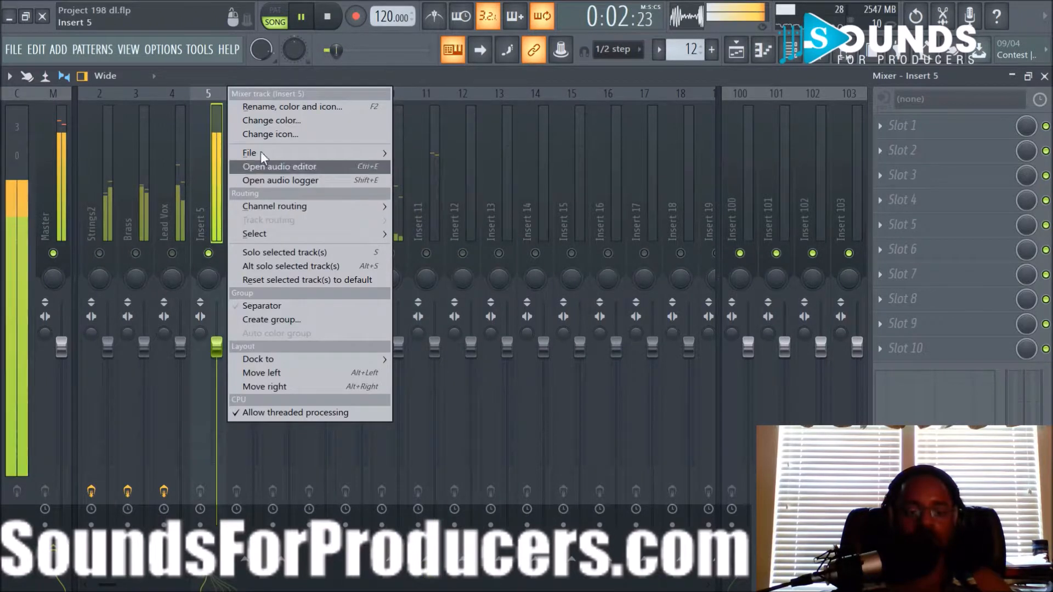
pyautogui.click(287, 107)
pyautogui.write('Kick')
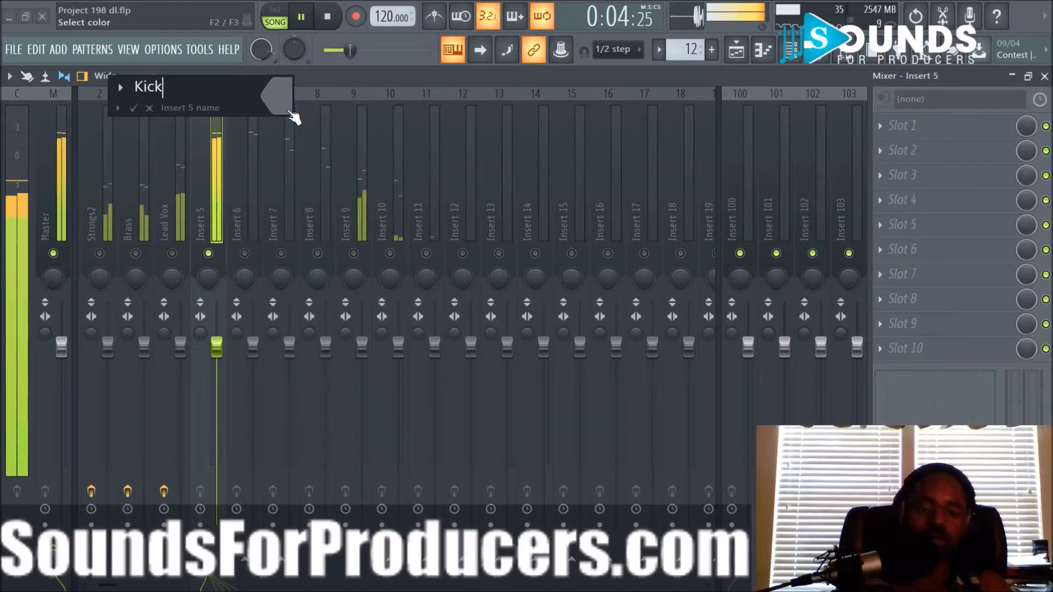
pyautogui.press('Return')
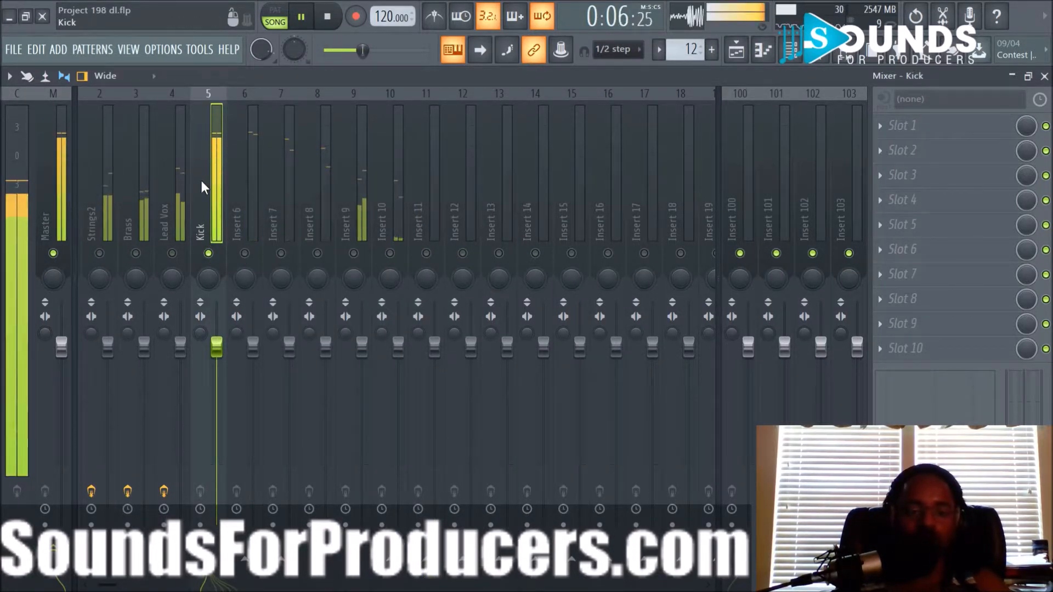
# Add Fruity Parametric EQ 2 to the Kick track's first effect slot and roll off the highest frequencies with band 7
pyautogui.click(877, 126)
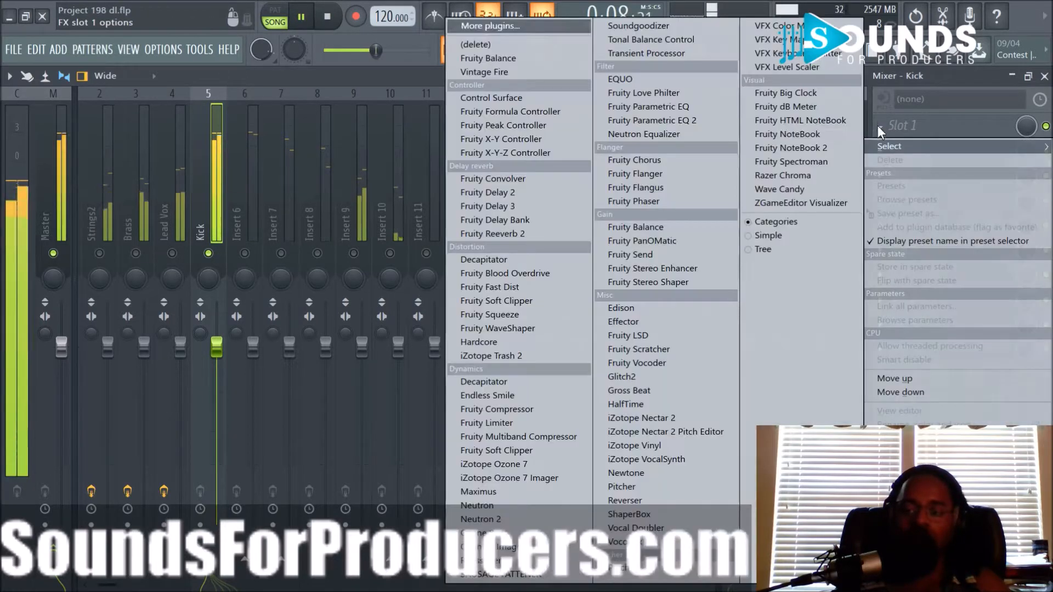
pyautogui.click(652, 120)
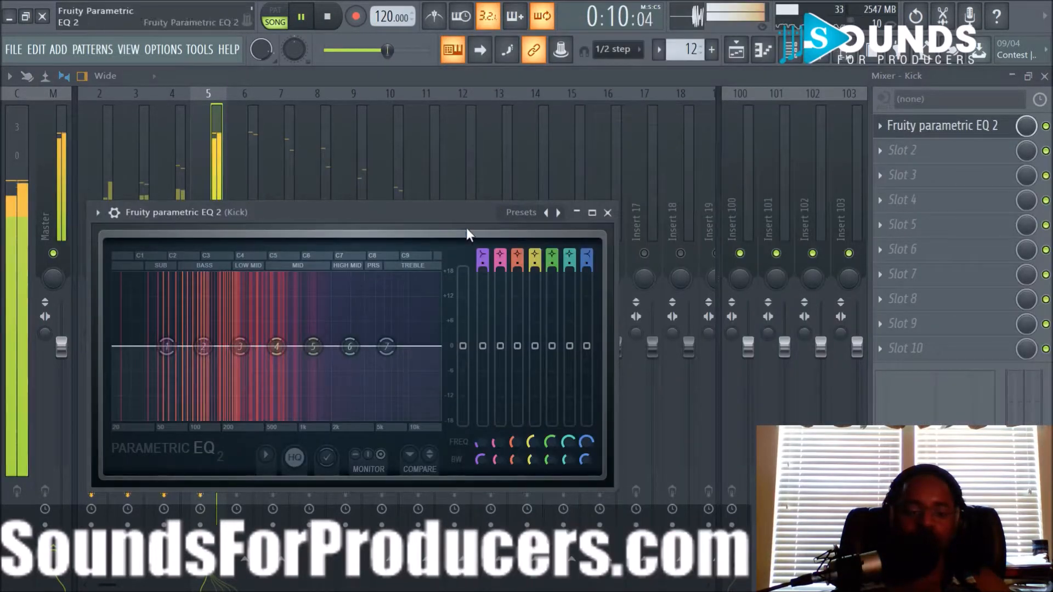
pyautogui.moveTo(386, 347); pyautogui.dragTo(427, 418)
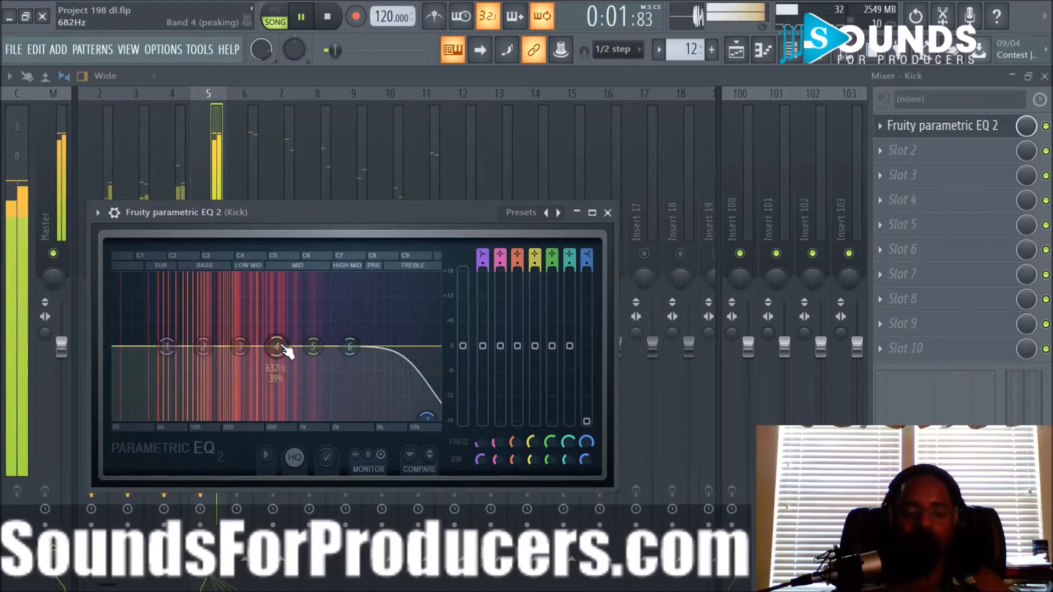
pyautogui.click(607, 213)
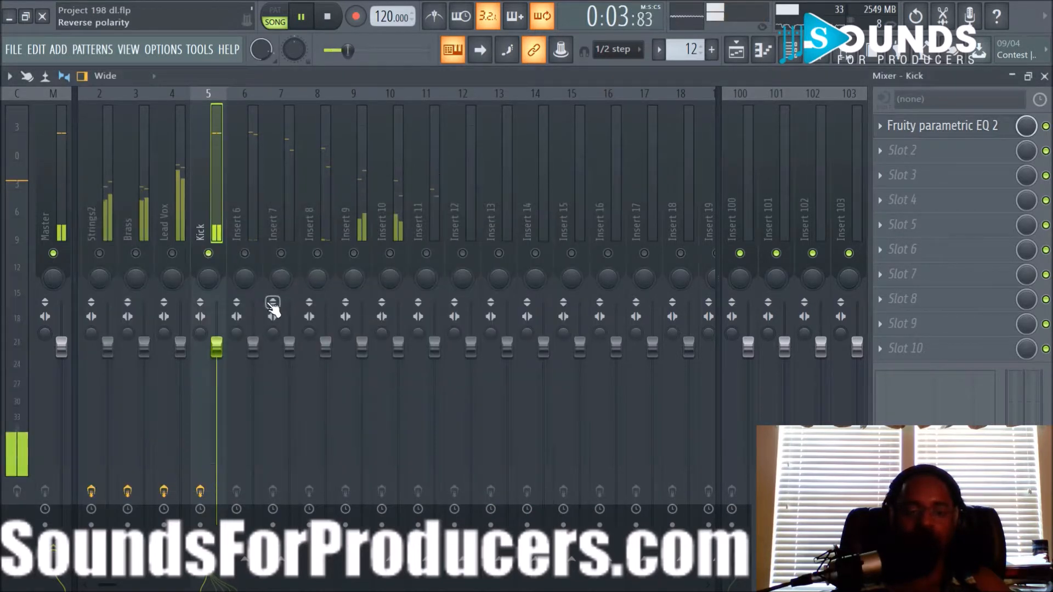
# Solo mixer track Insert 6 and rename it Snare
pyautogui.click(233, 209)
pyautogui.rightClick(245, 231)
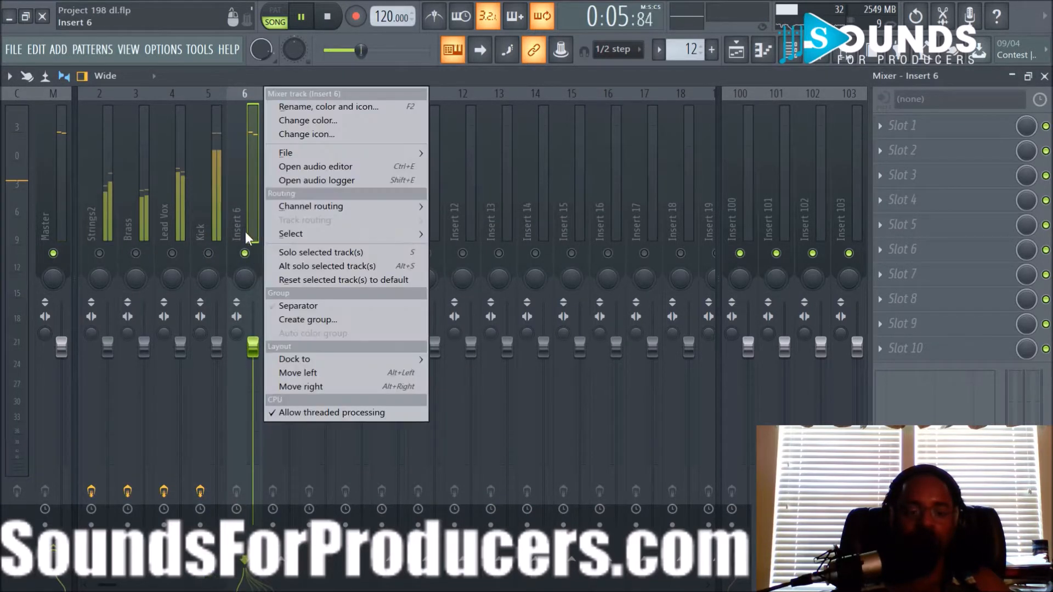
pyautogui.click(299, 107)
pyautogui.write('Snare')
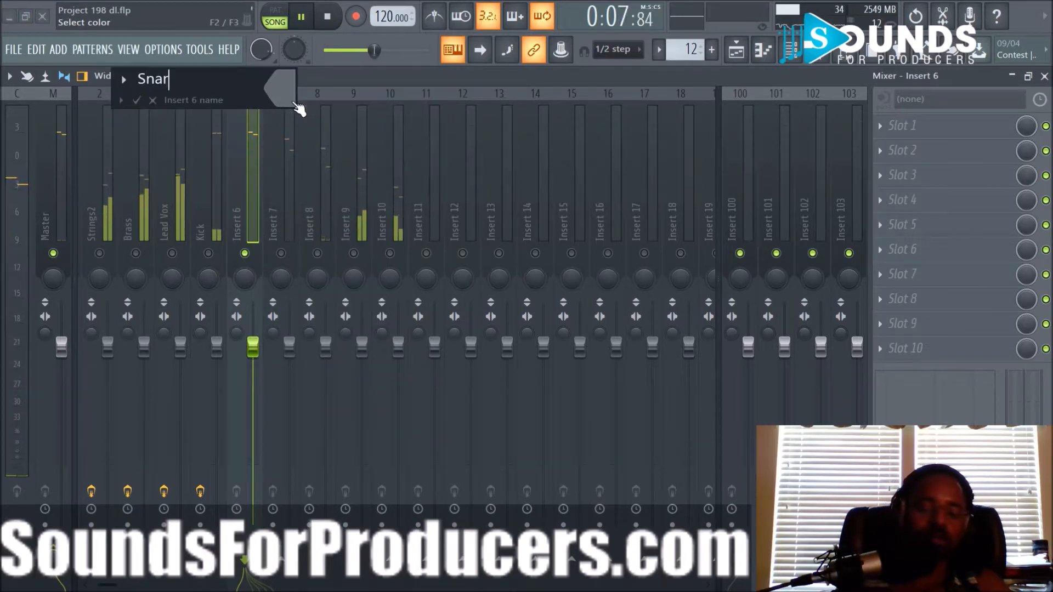
pyautogui.press('Return')
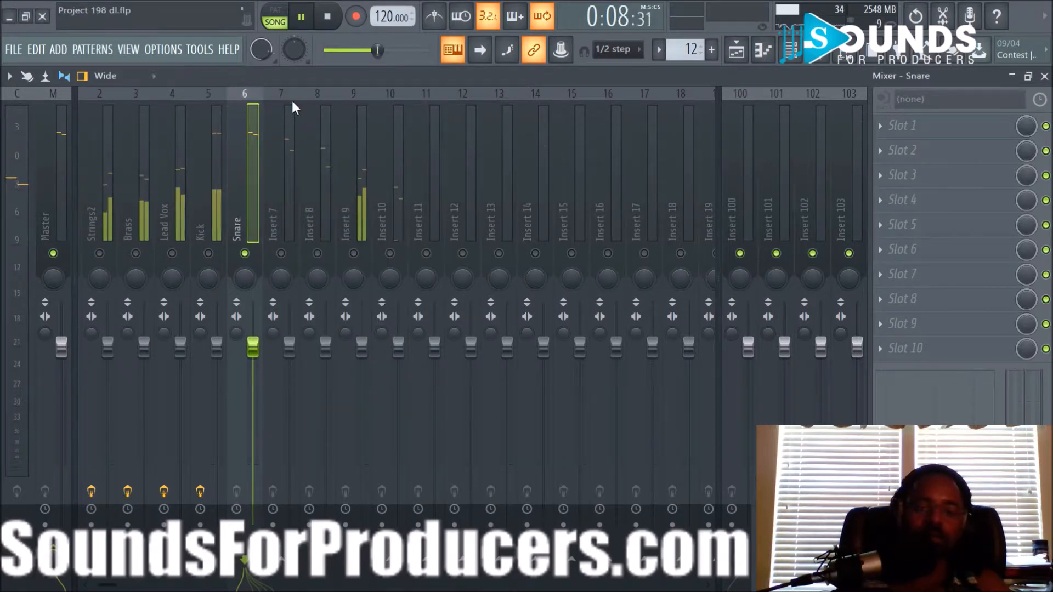
# Add Fruity Parametric EQ 2 to the Snare track and boost bands 6 and 4 by about 3 dB each
pyautogui.click(879, 127)
pyautogui.click(659, 118)
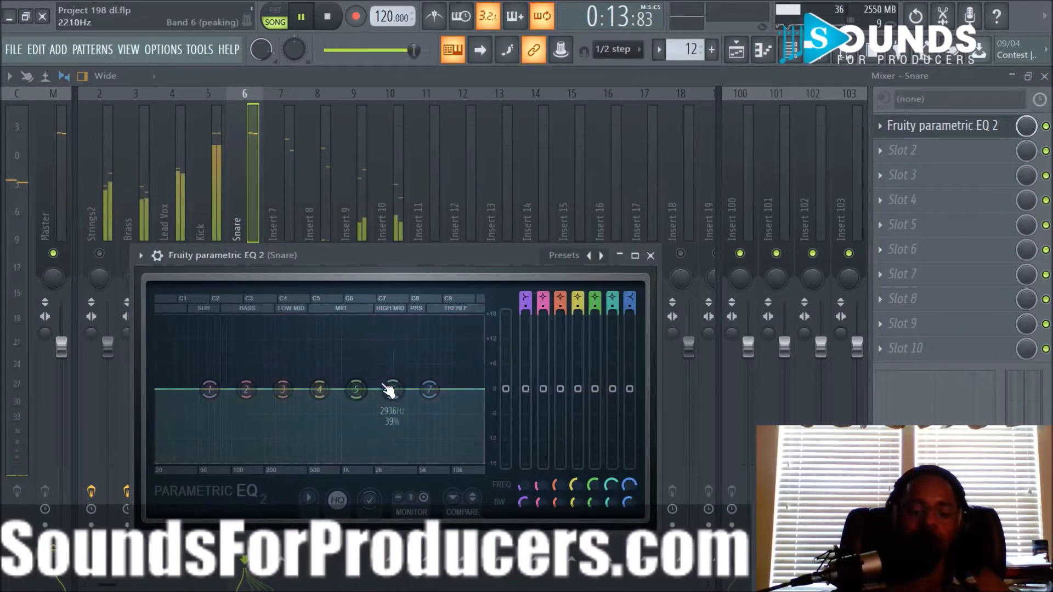
pyautogui.moveTo(392, 390); pyautogui.dragTo(391, 375)
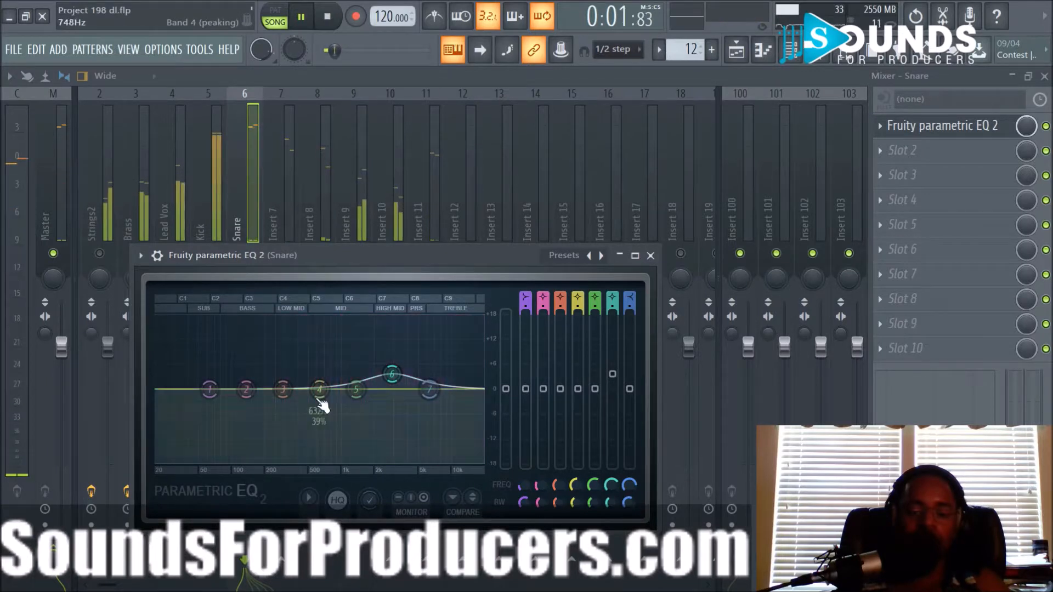
pyautogui.moveTo(320, 391); pyautogui.dragTo(322, 379)
# Cut the snare's low end steeply with EQ band 1, then close the equalizer
pyautogui.moveTo(210, 390); pyautogui.dragTo(266, 464)
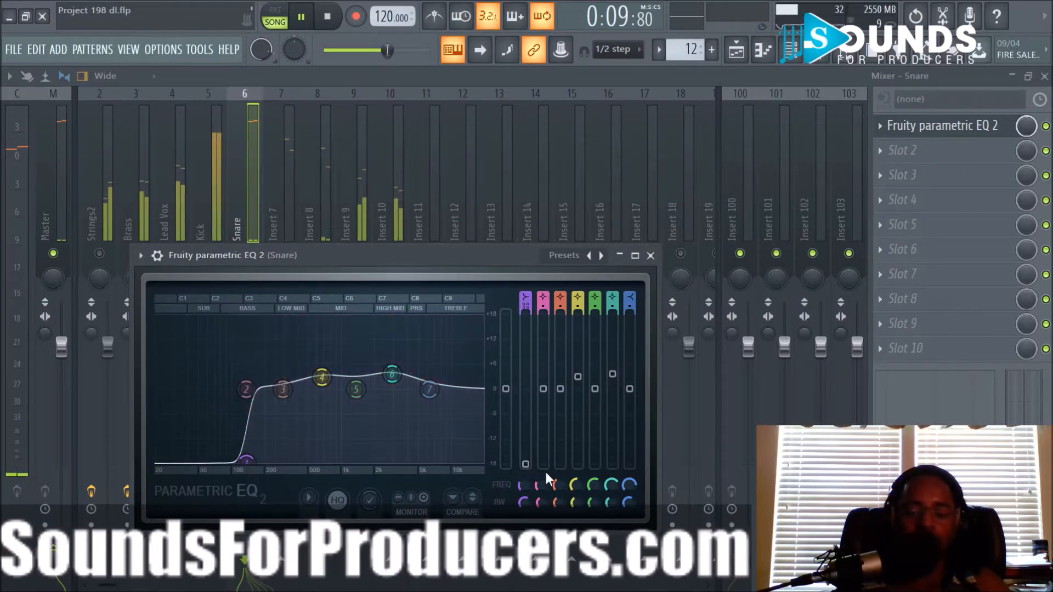
pyautogui.moveTo(253, 460); pyautogui.dragTo(256, 460)
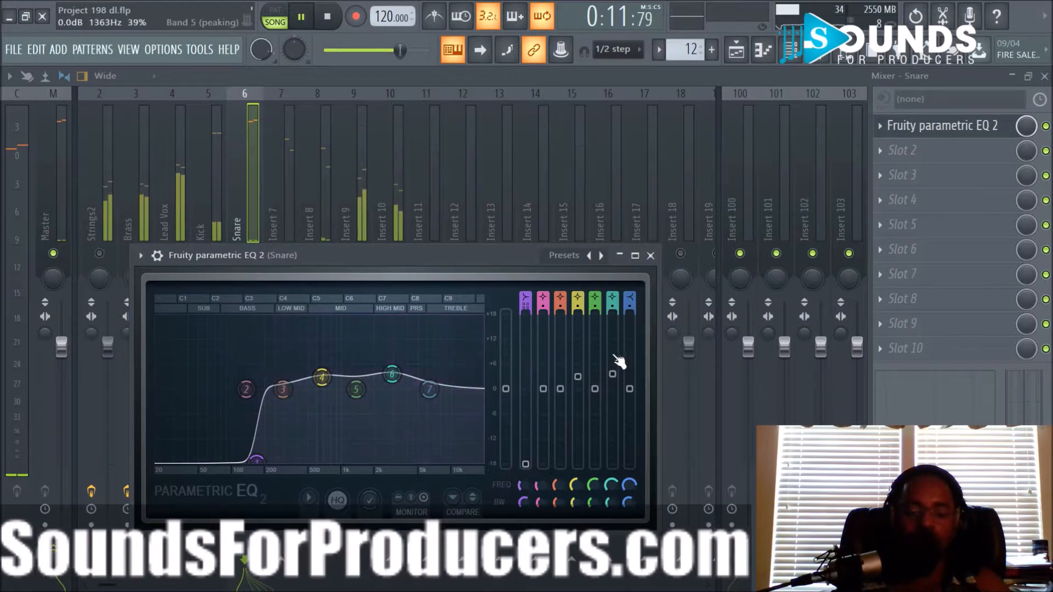
pyautogui.click(651, 256)
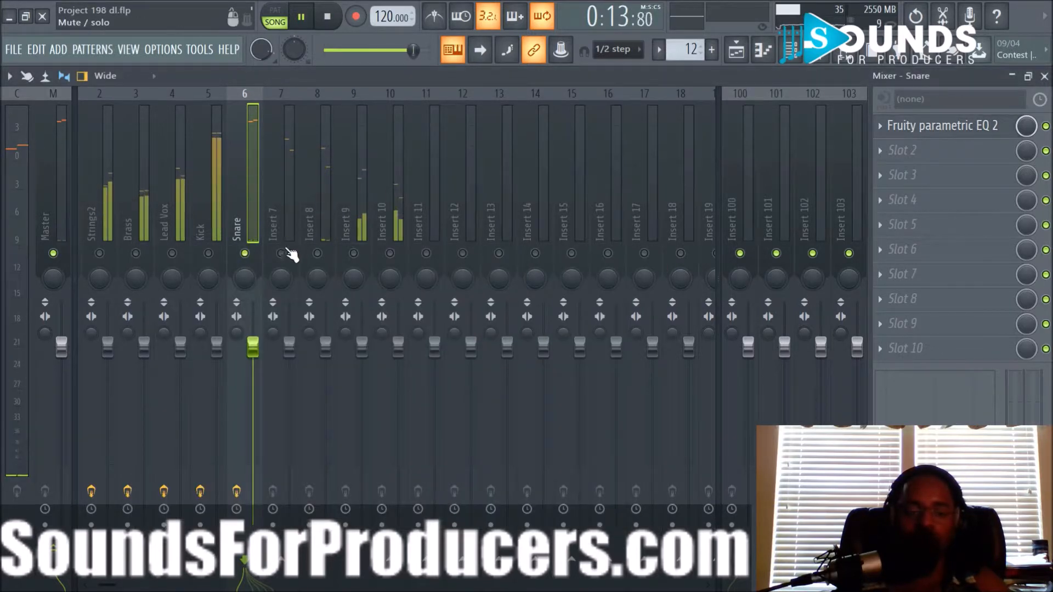
# Solo mixer track Insert 7 and rename it Snare2
pyautogui.click(270, 234)
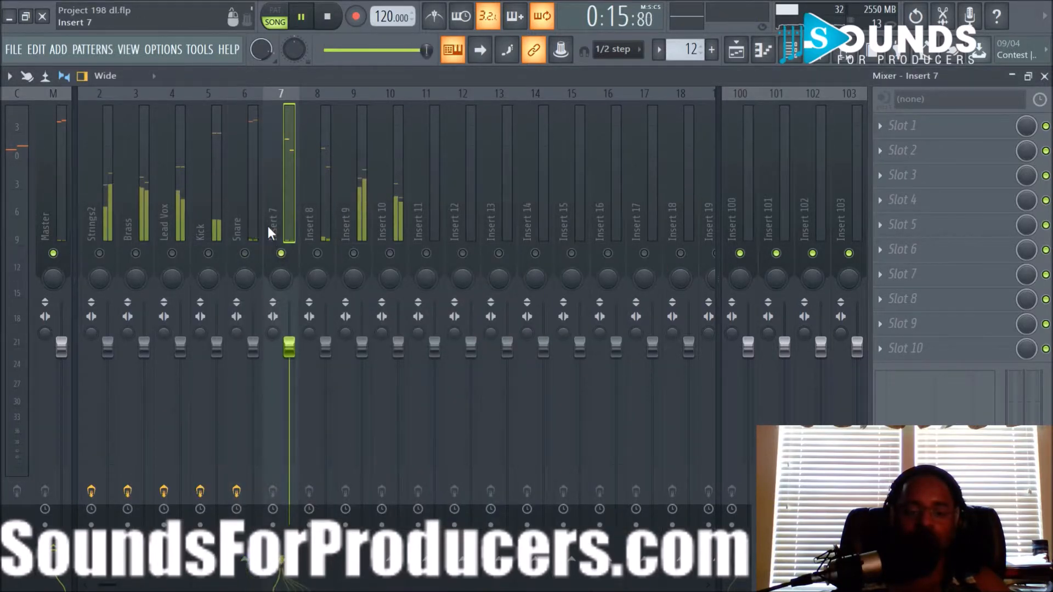
pyautogui.rightClick(301, 89)
pyautogui.click(351, 107)
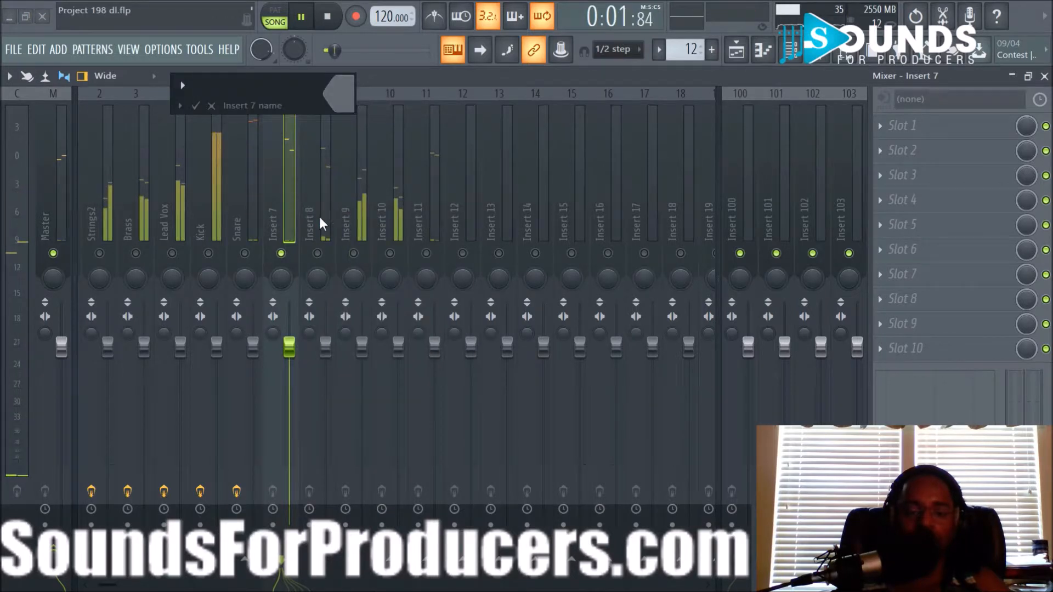
pyautogui.write('Snar')
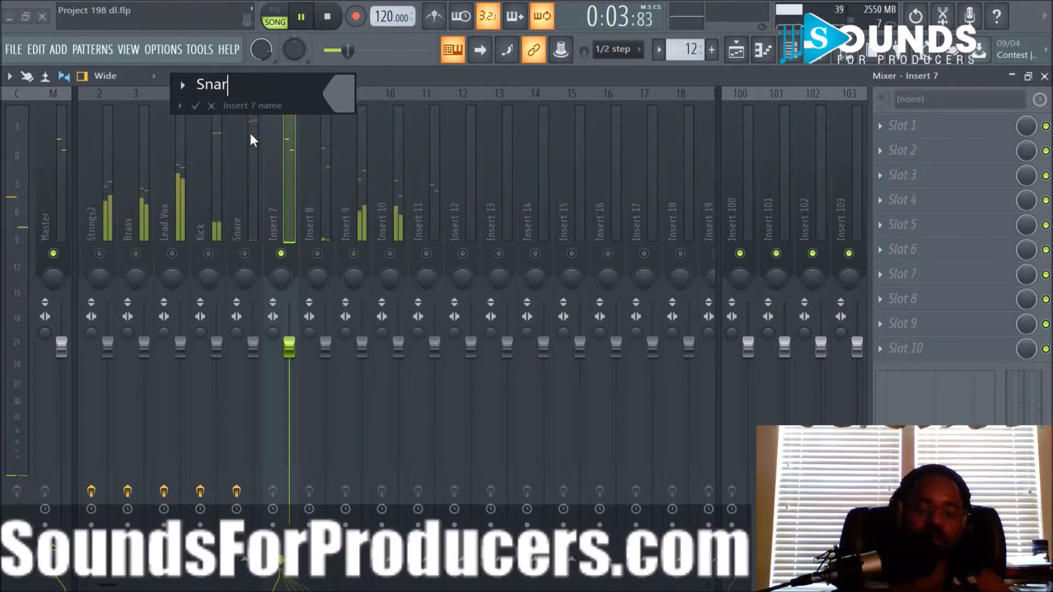
pyautogui.write('e2')
pyautogui.press('Return')
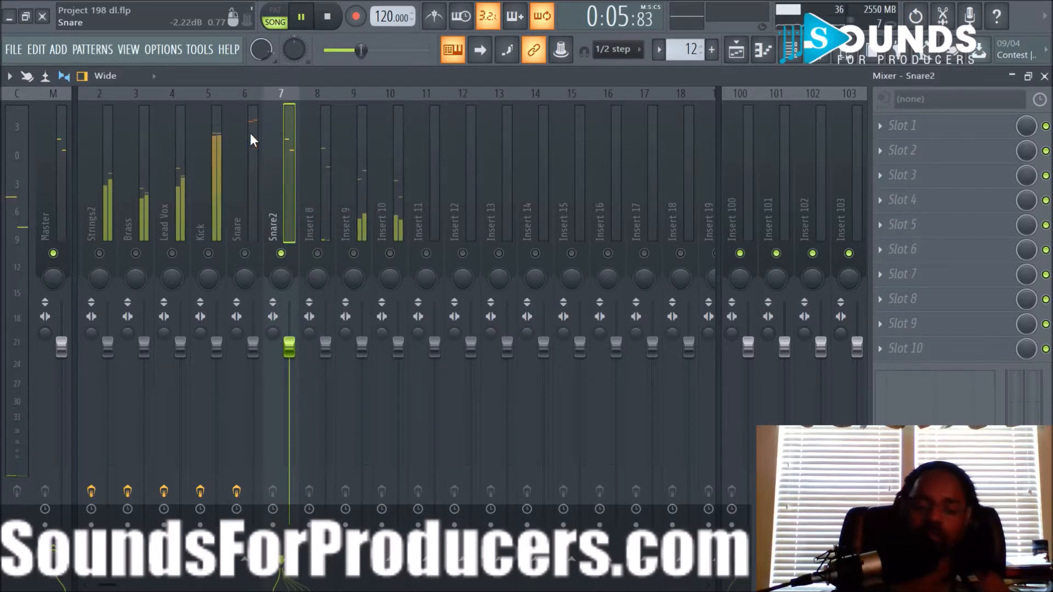
# Add Fruity Parametric EQ 2 to Snare2, boosting band 4 by about 4 dB and cutting the lows steeply with band 1
pyautogui.click(886, 127)
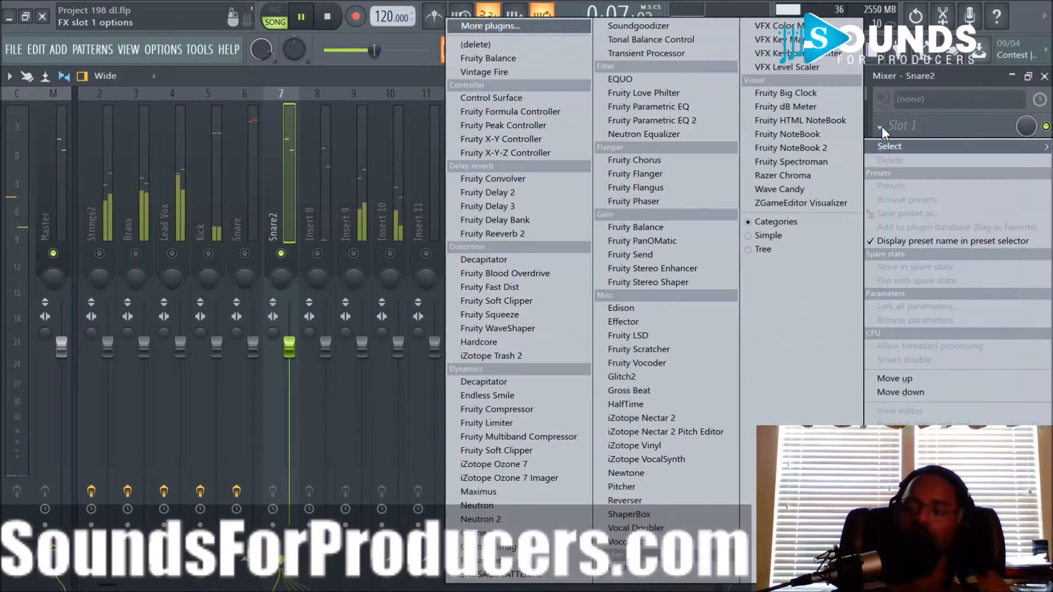
pyautogui.click(686, 121)
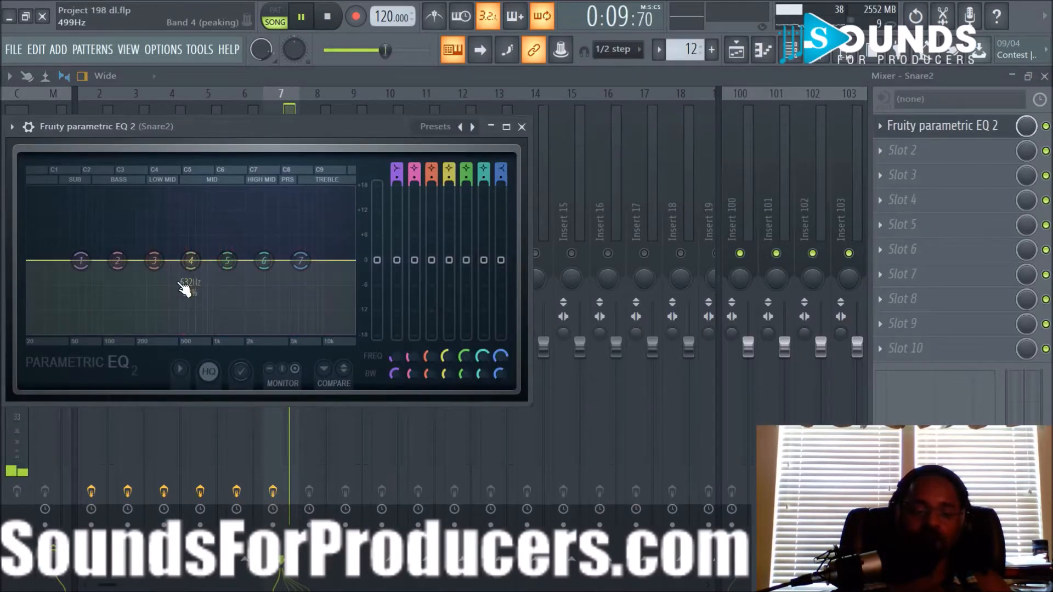
pyautogui.moveTo(195, 262); pyautogui.dragTo(184, 244)
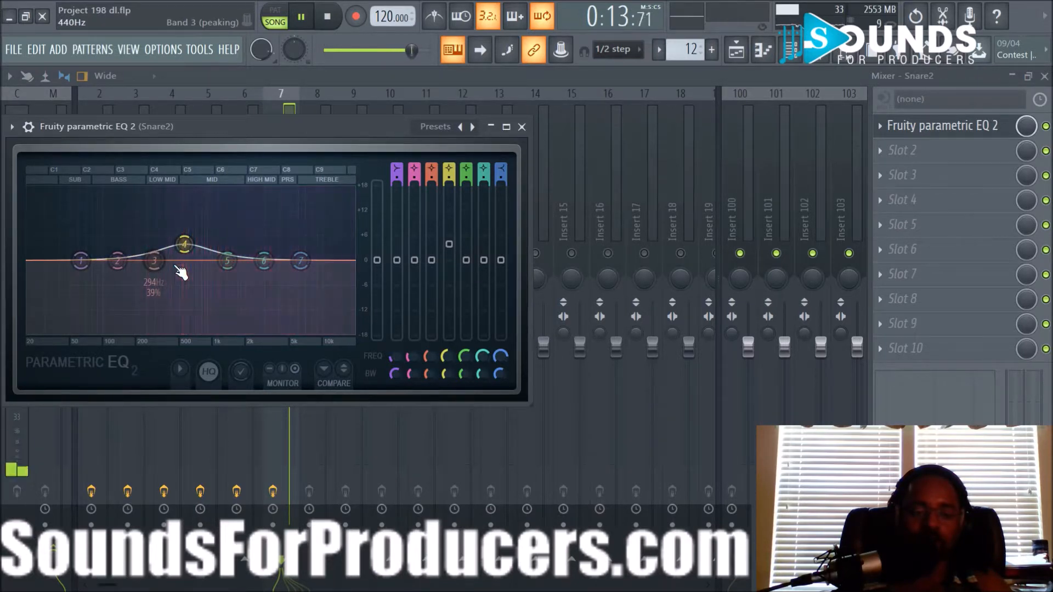
pyautogui.moveTo(81, 261); pyautogui.dragTo(149, 333)
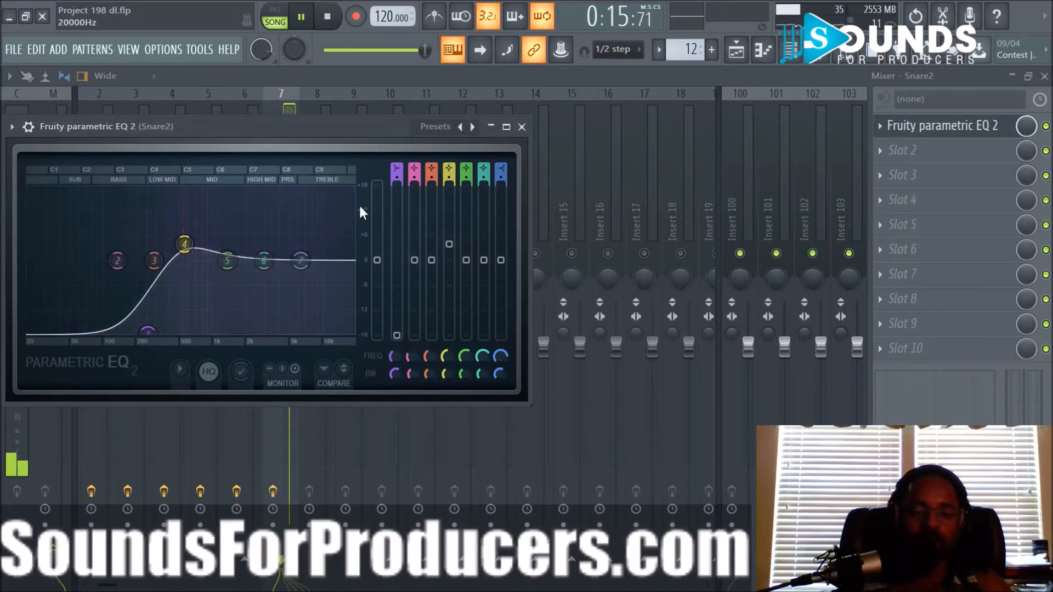
pyautogui.moveTo(397, 176); pyautogui.dragTo(397, 163)
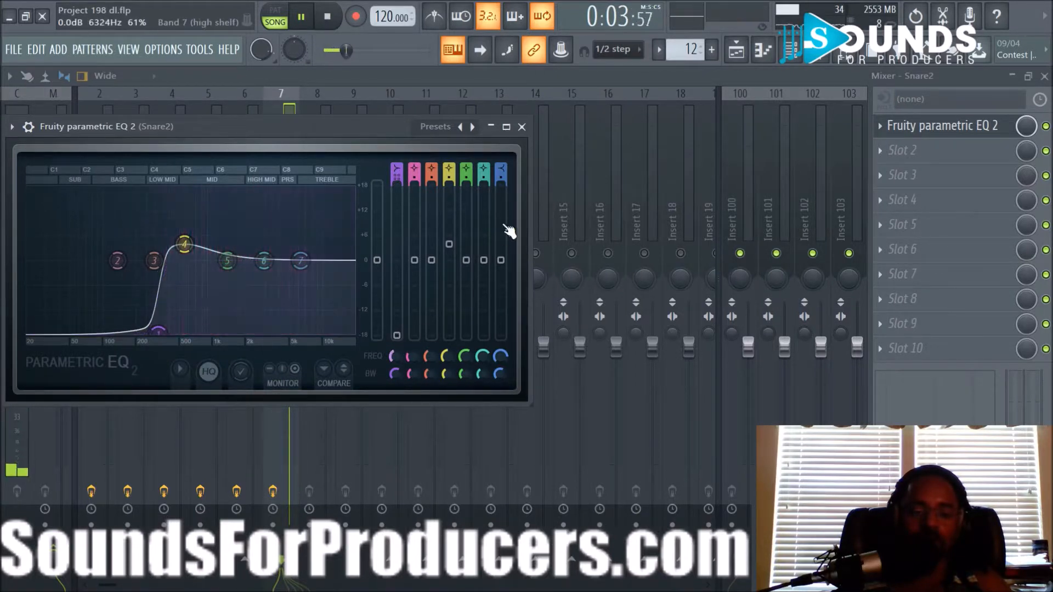
pyautogui.click(522, 126)
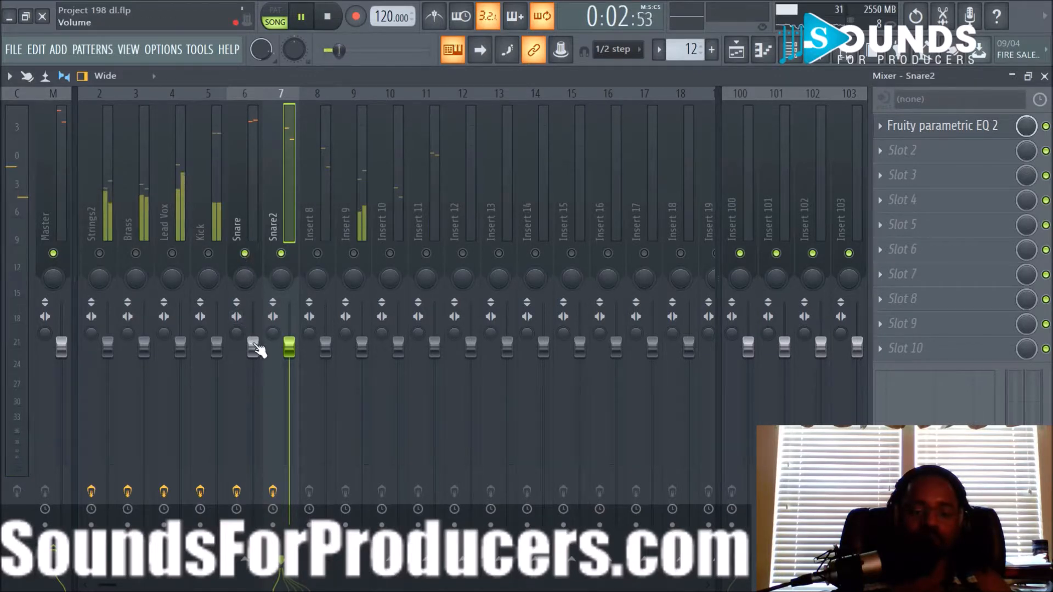
pyautogui.click(310, 210)
pyautogui.rightClick(313, 234)
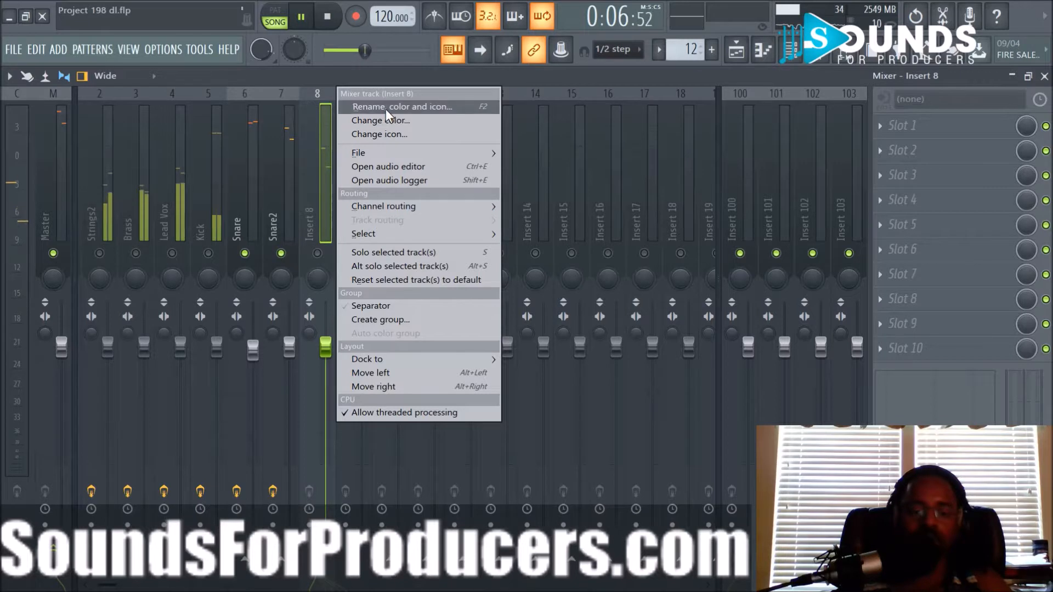
pyautogui.click(386, 108)
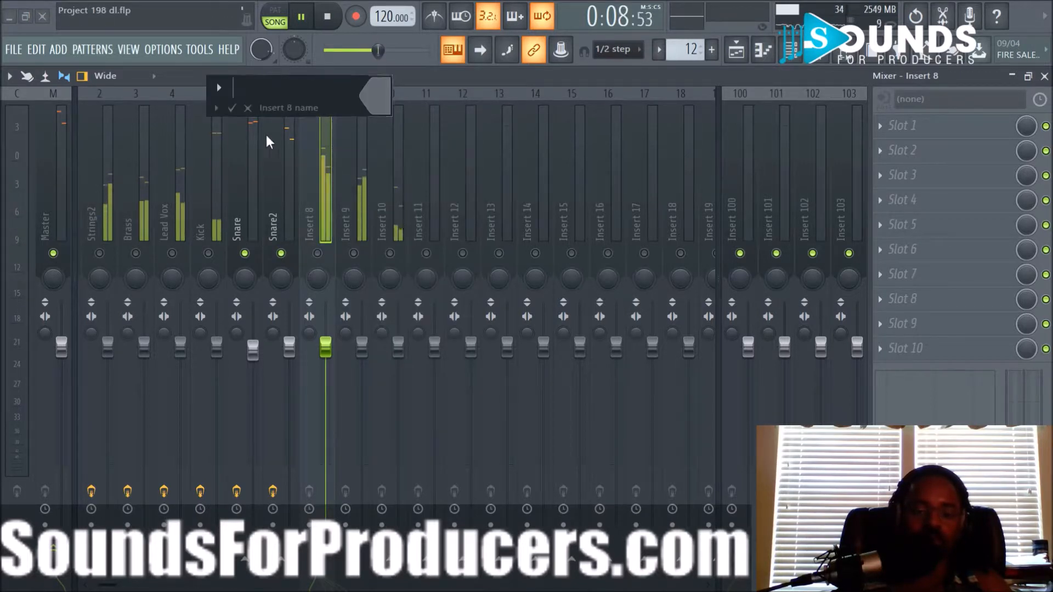
pyautogui.click(248, 108)
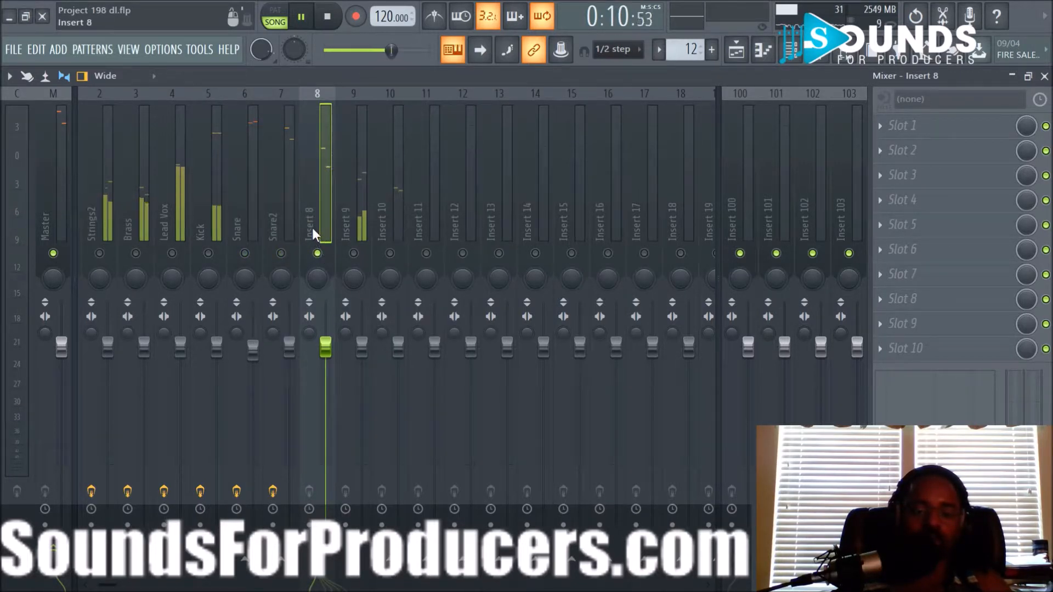
# Rename mixer track Insert 8 as HiHat
pyautogui.rightClick(311, 224)
pyautogui.click(364, 105)
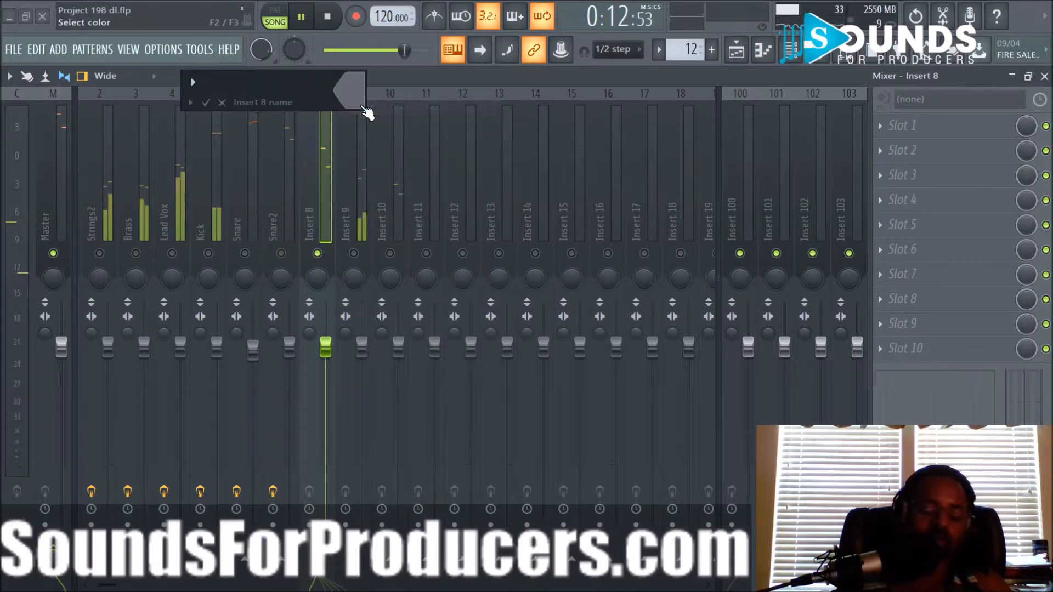
pyautogui.write('HiHat')
pyautogui.press('Return')
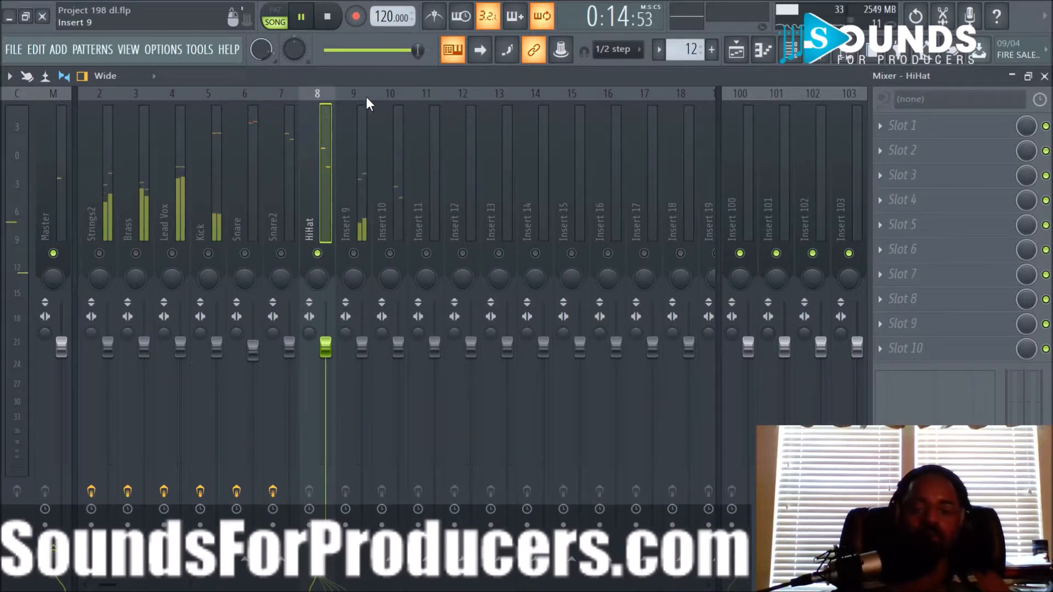
# Add Fruity Parametric EQ 2 to the HiHat track and cut everything below about 2295 Hz steeply with band 1
pyautogui.click(902, 125)
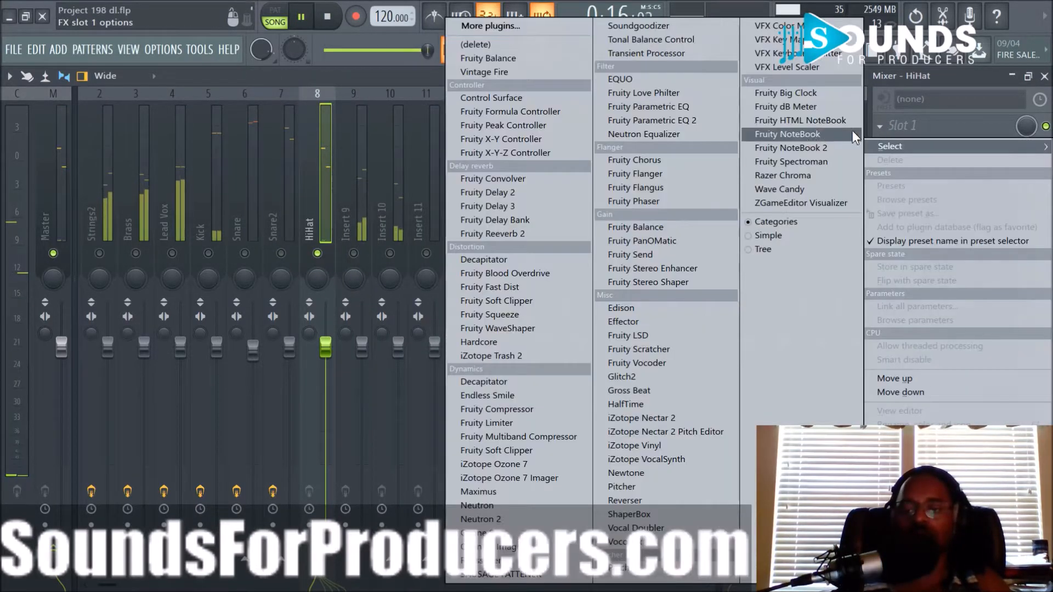
pyautogui.click(712, 125)
pyautogui.moveTo(126, 303); pyautogui.dragTo(289, 376)
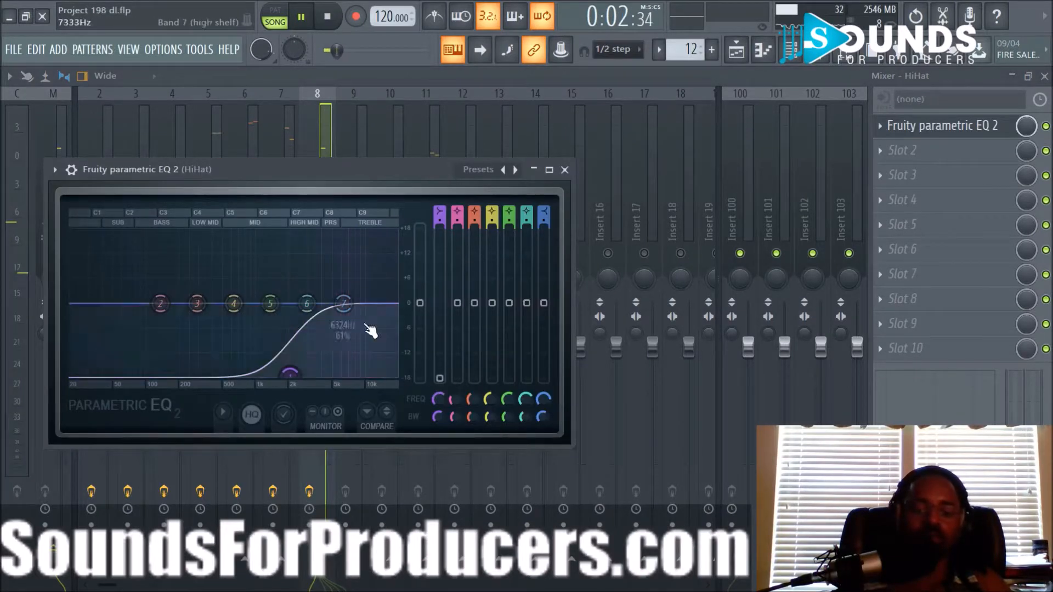
pyautogui.moveTo(440, 223); pyautogui.dragTo(440, 235)
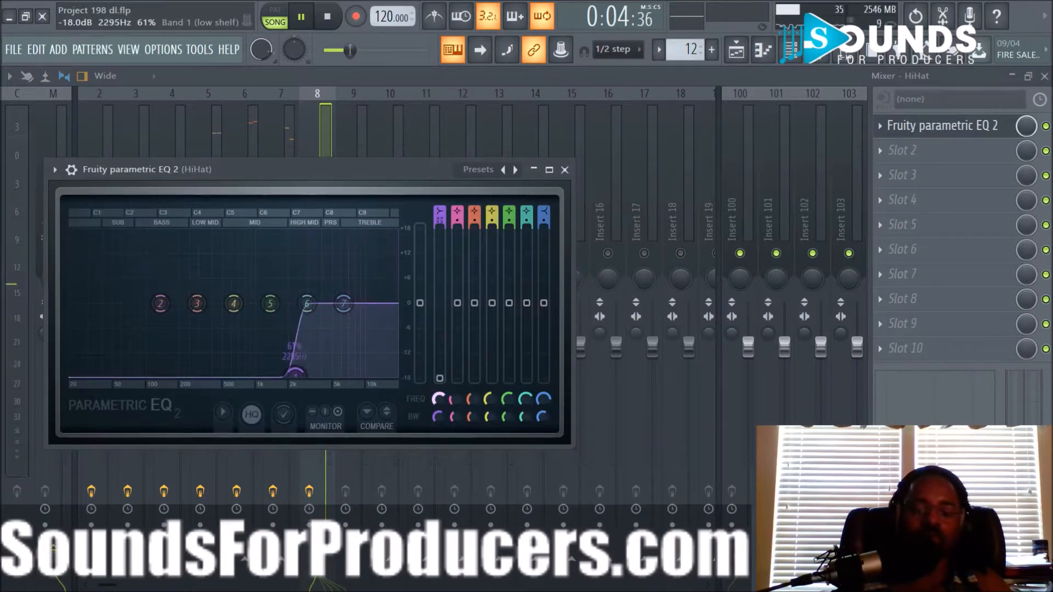
# Raise the HiHat EQ's band 1 cut to about 3254 Hz and copy that EQ preset onto mixer track Insert 9
pyautogui.moveTo(295, 374); pyautogui.dragTo(314, 376)
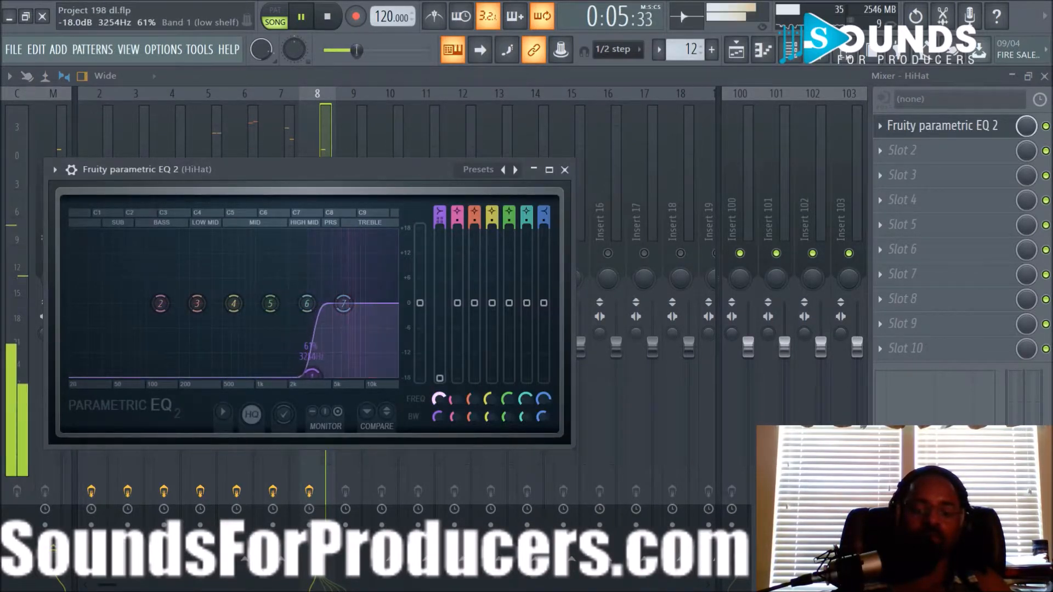
pyautogui.click(565, 169)
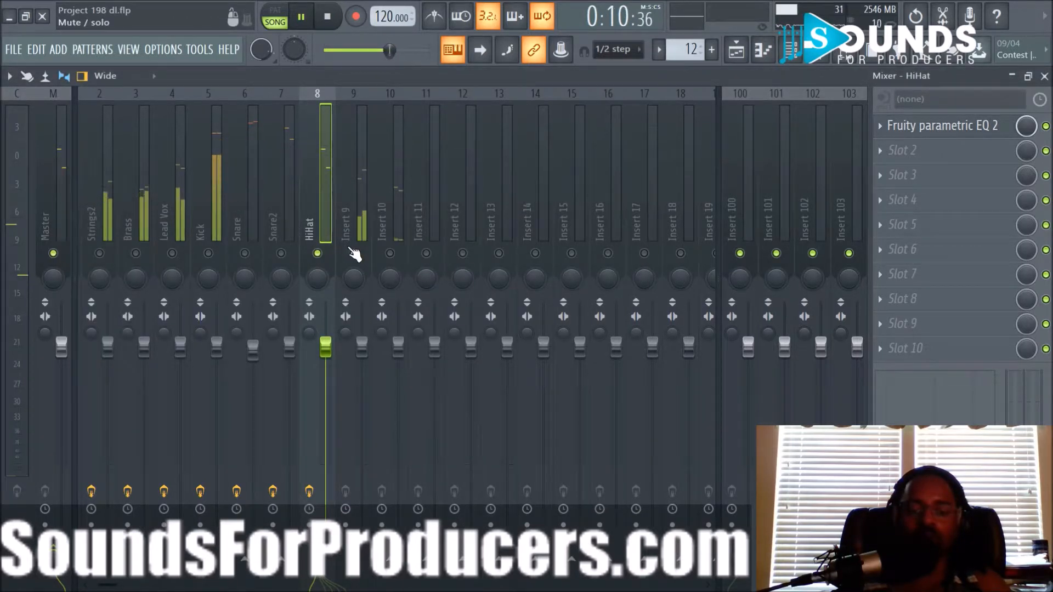
pyautogui.click(881, 126)
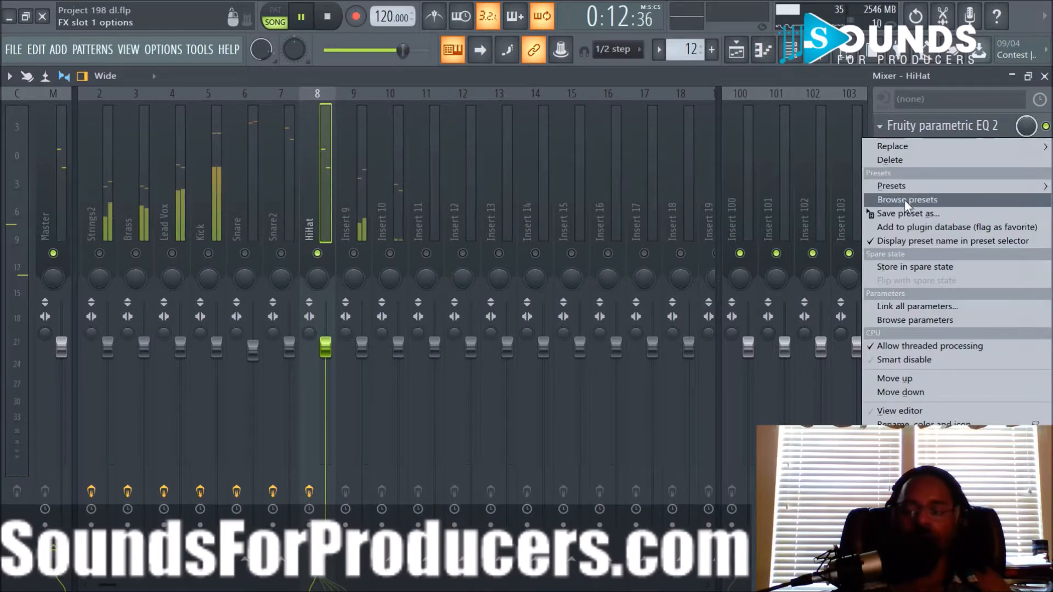
pyautogui.moveTo(907, 209); pyautogui.dragTo(351, 209)
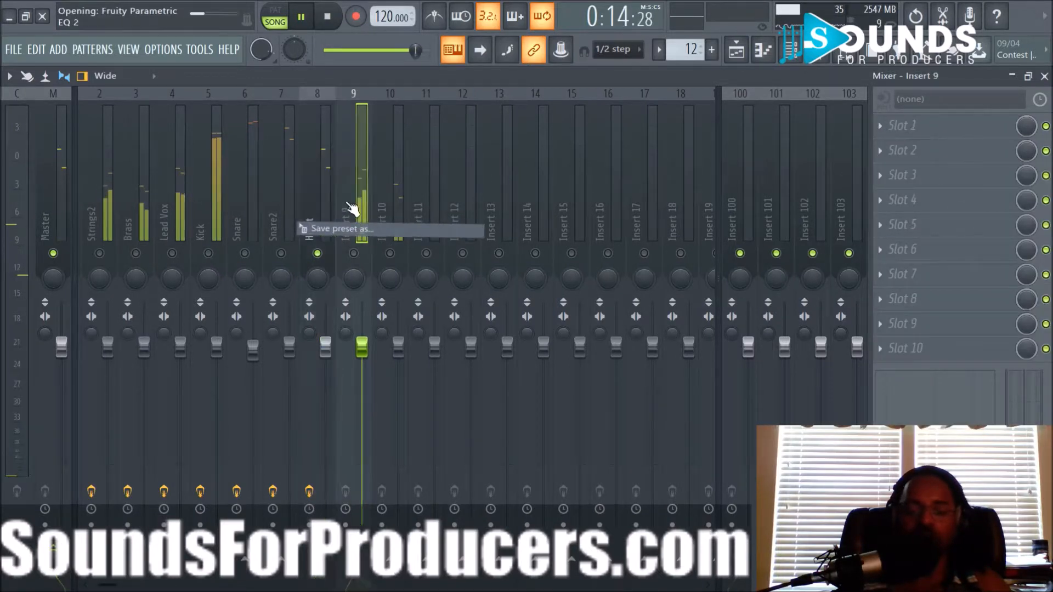
pyautogui.press('Escape')
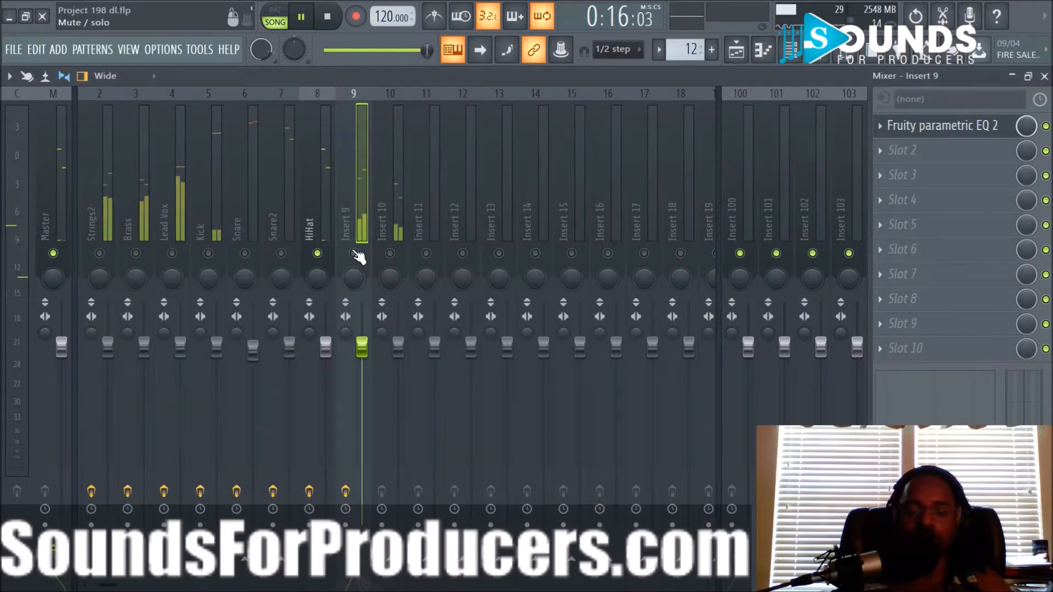
# Solo mixer track Insert 9 and rename it HiHat
pyautogui.rightClick(345, 224)
pyautogui.click(401, 105)
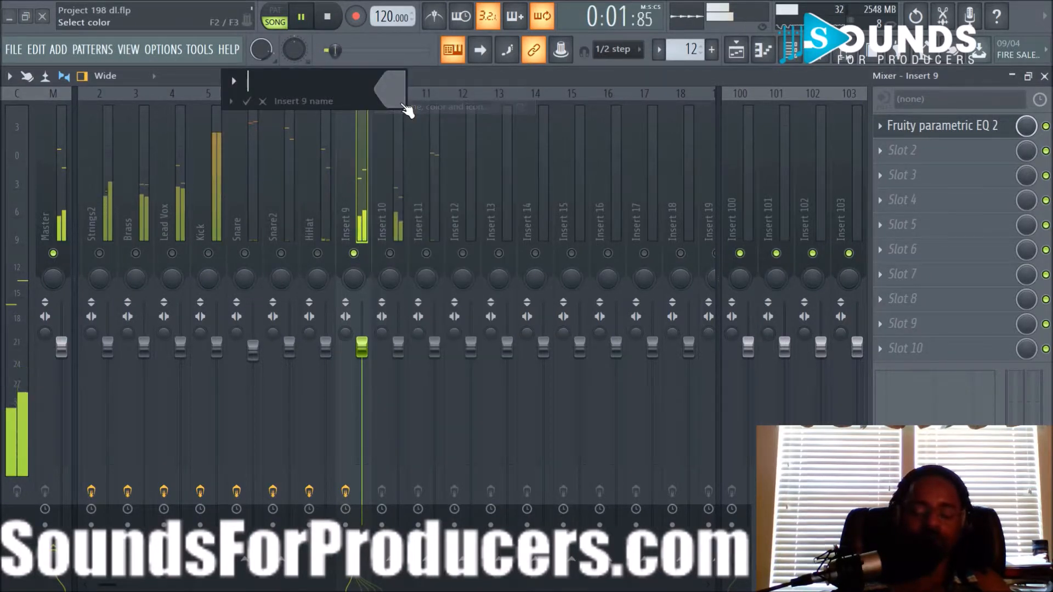
pyautogui.write('Hi')
pyautogui.press('Escape')
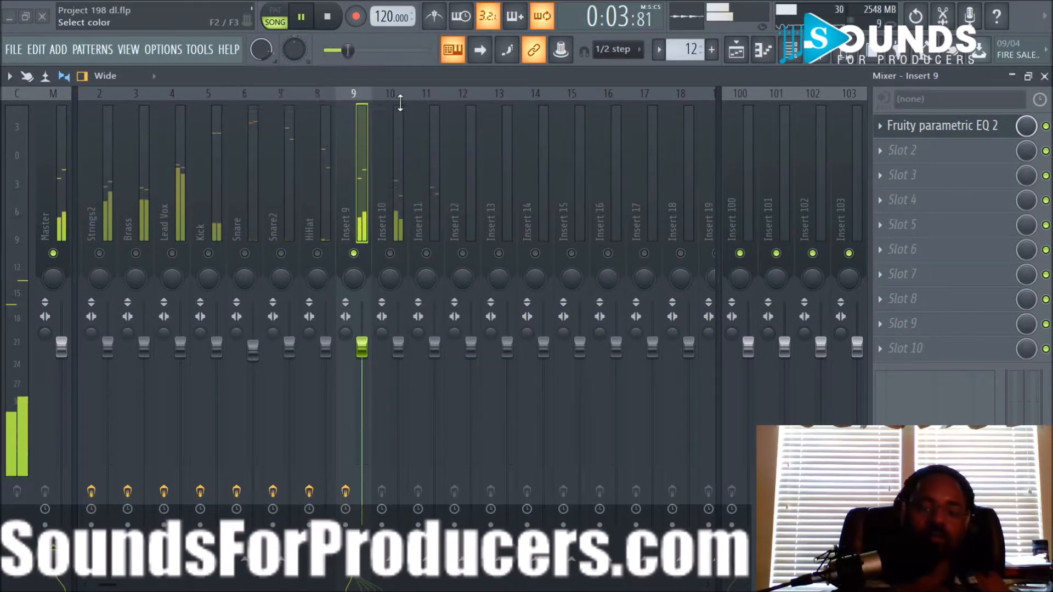
# Lower the band 1 cut to about 1.5 kHz in the copied Fruity Parametric EQ 2 on track 9's HiHat
pyautogui.click(886, 129)
pyautogui.click(890, 128)
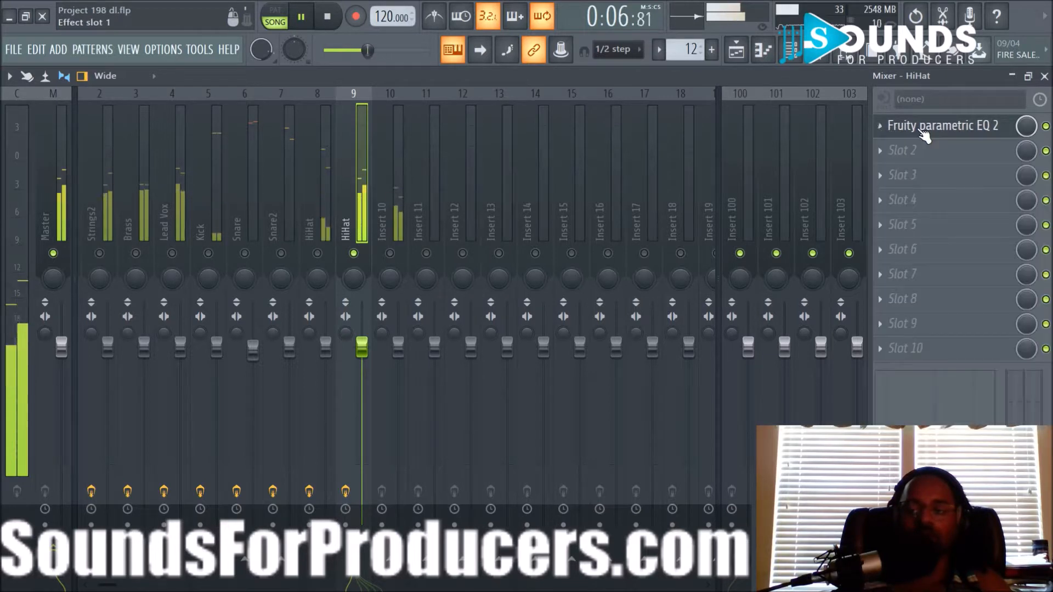
pyautogui.click(975, 135)
pyautogui.moveTo(482, 442); pyautogui.dragTo(482, 467)
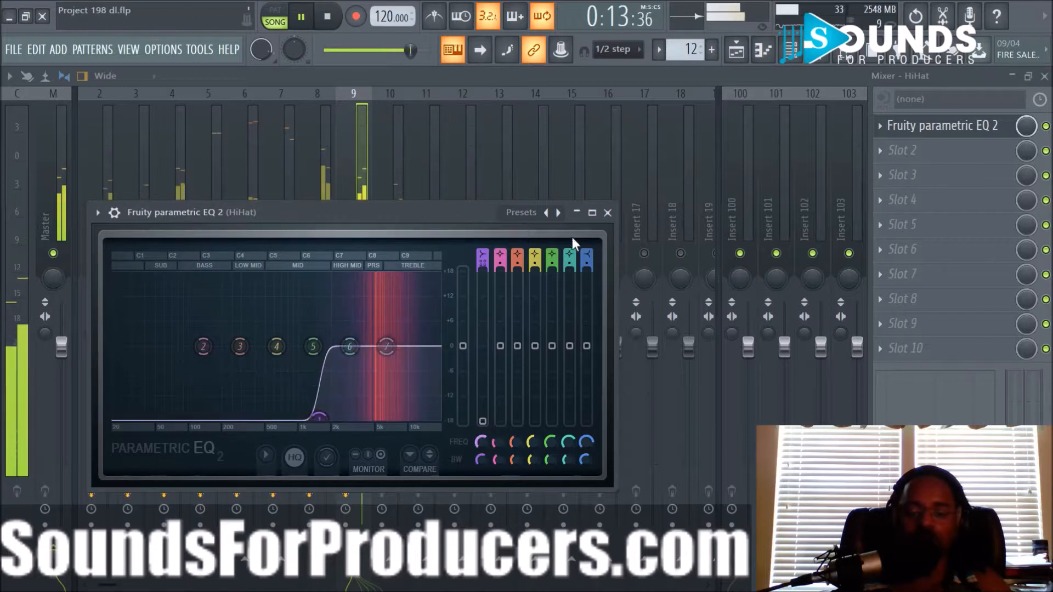
pyautogui.click(607, 212)
# Solo mixer track Insert 10 and rename it Shaker
pyautogui.rightClick(385, 235)
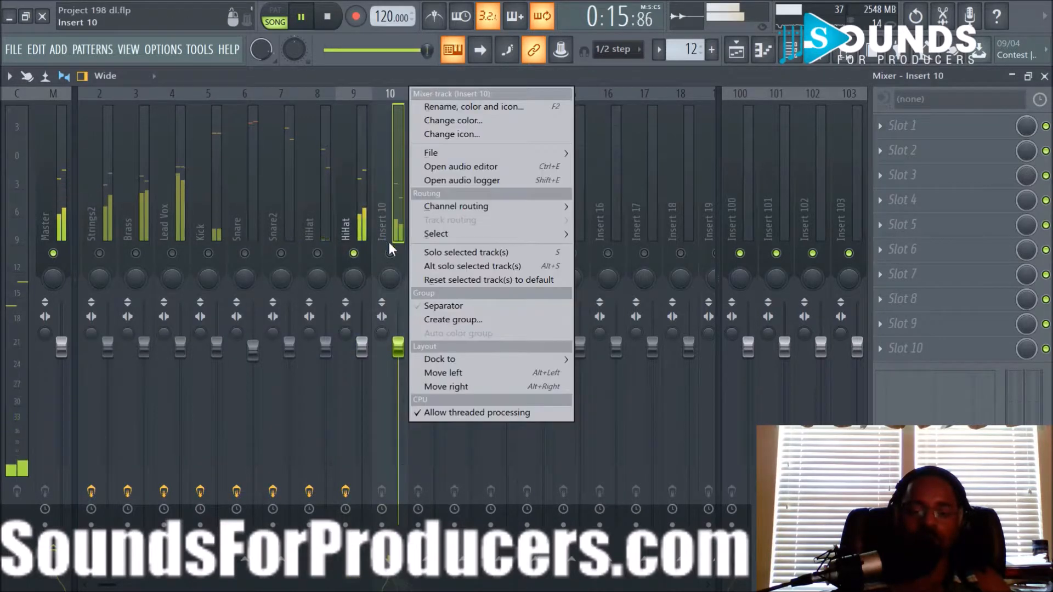
pyautogui.click(390, 241)
pyautogui.rightClick(387, 222)
pyautogui.click(439, 106)
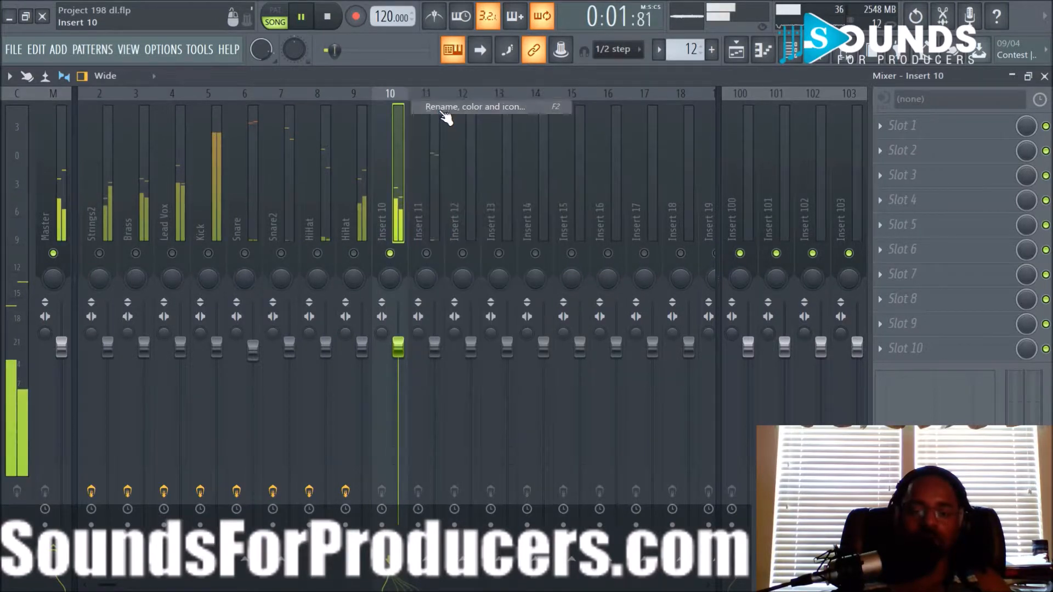
pyautogui.write('Sha')
pyautogui.press('Escape')
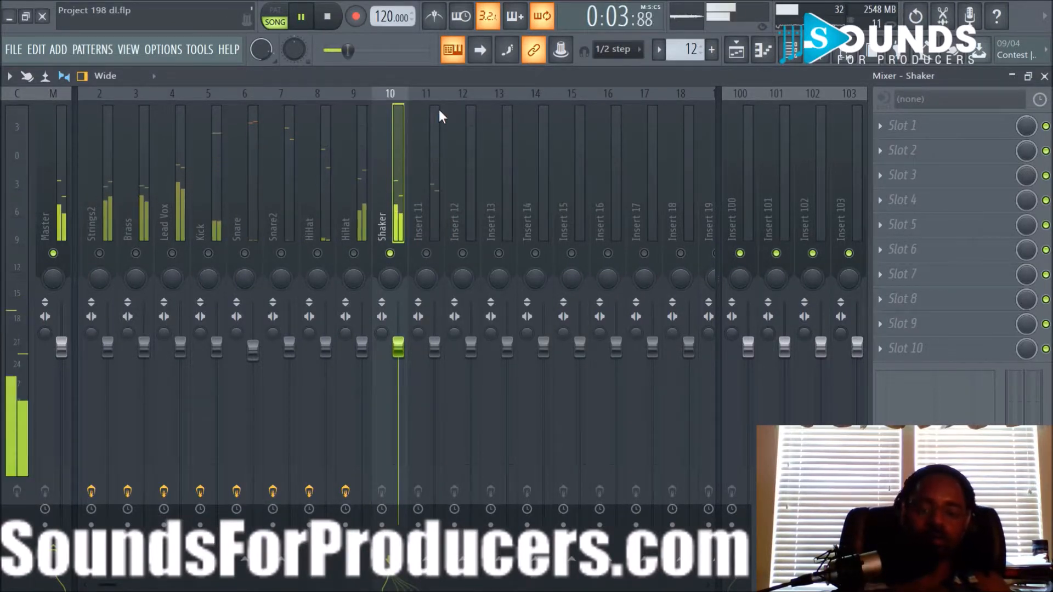
# Add Fruity Parametric EQ 2 to the Shaker track and cut everything below about 450 Hz steeply with band 1
pyautogui.click(880, 126)
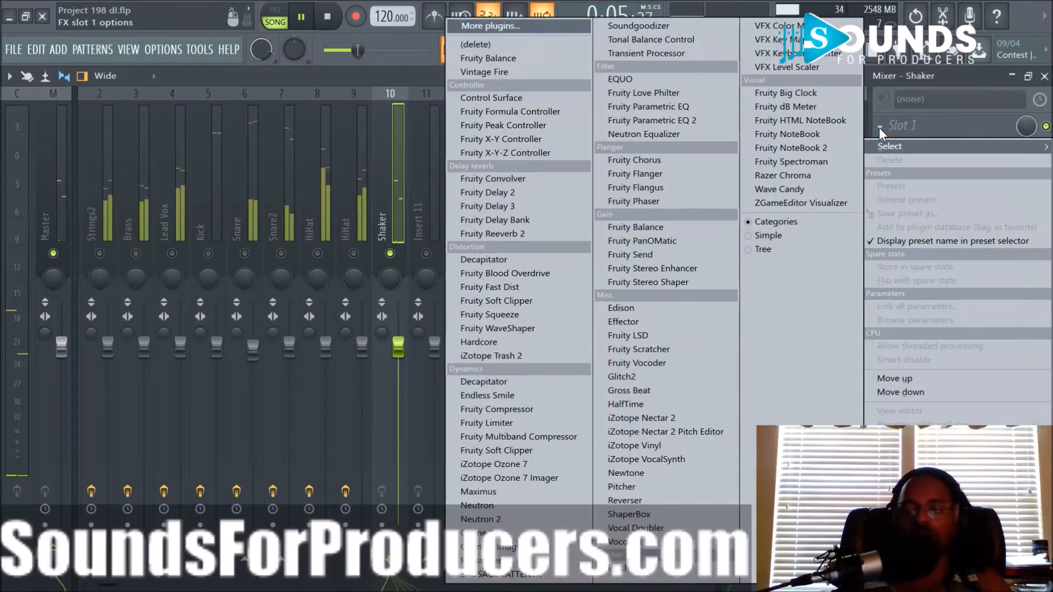
pyautogui.click(713, 120)
pyautogui.moveTo(225, 393); pyautogui.dragTo(298, 460)
pyautogui.moveTo(528, 307); pyautogui.dragTo(518, 418)
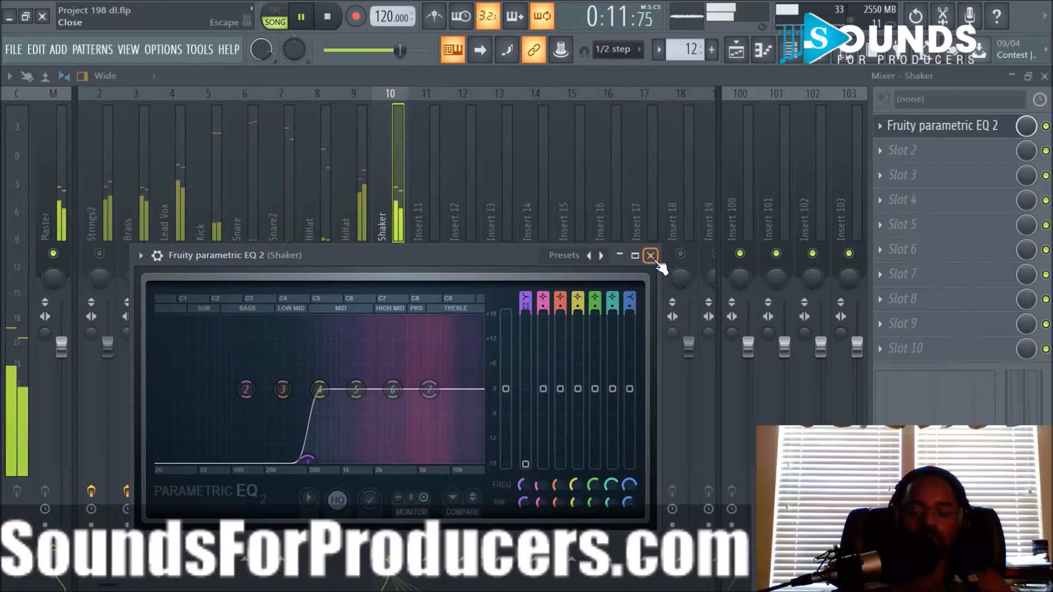
pyautogui.click(651, 255)
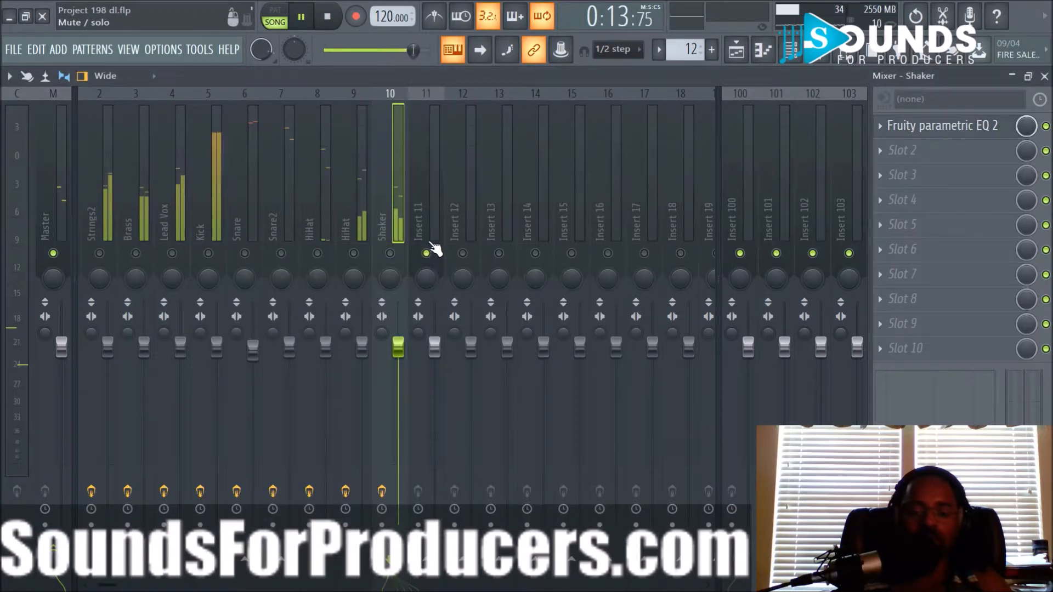
# Rename the soloed mixer track Insert 11 as Cymbal1
pyautogui.rightClick(425, 226)
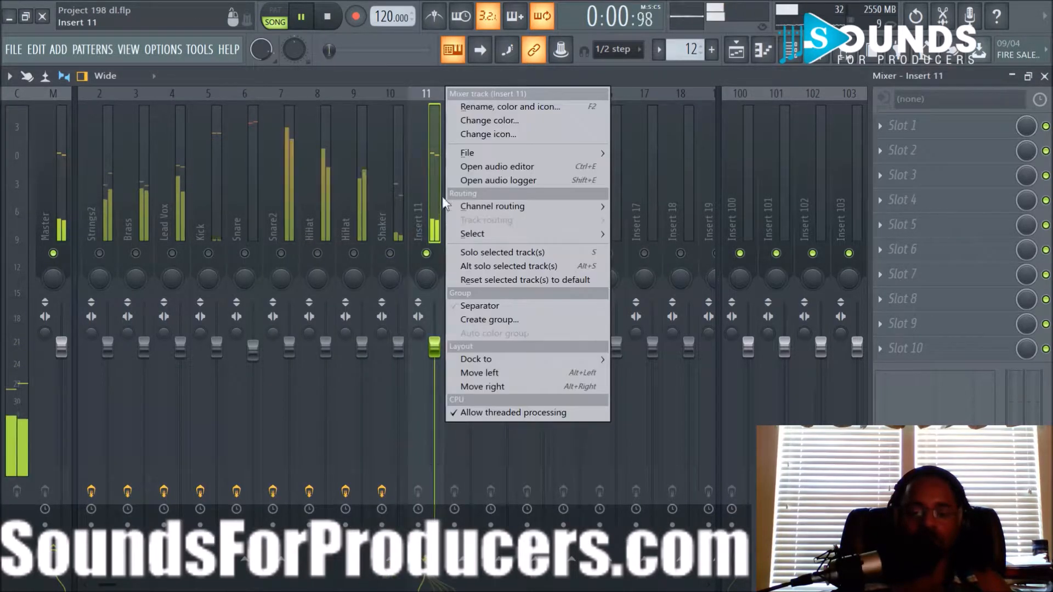
pyautogui.click(476, 108)
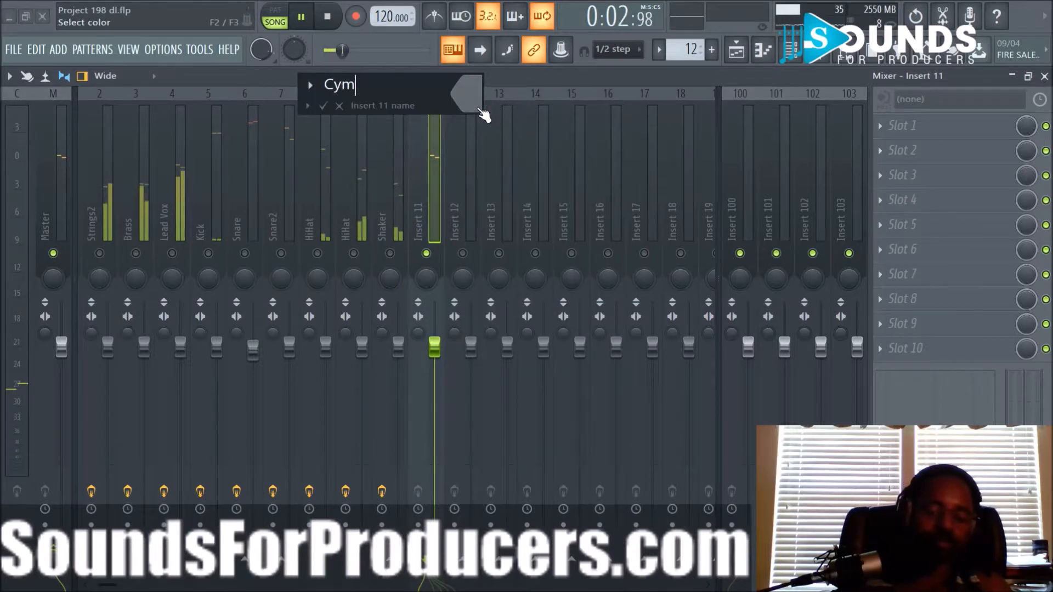
pyautogui.write('Cymbal1')
pyautogui.press('Return')
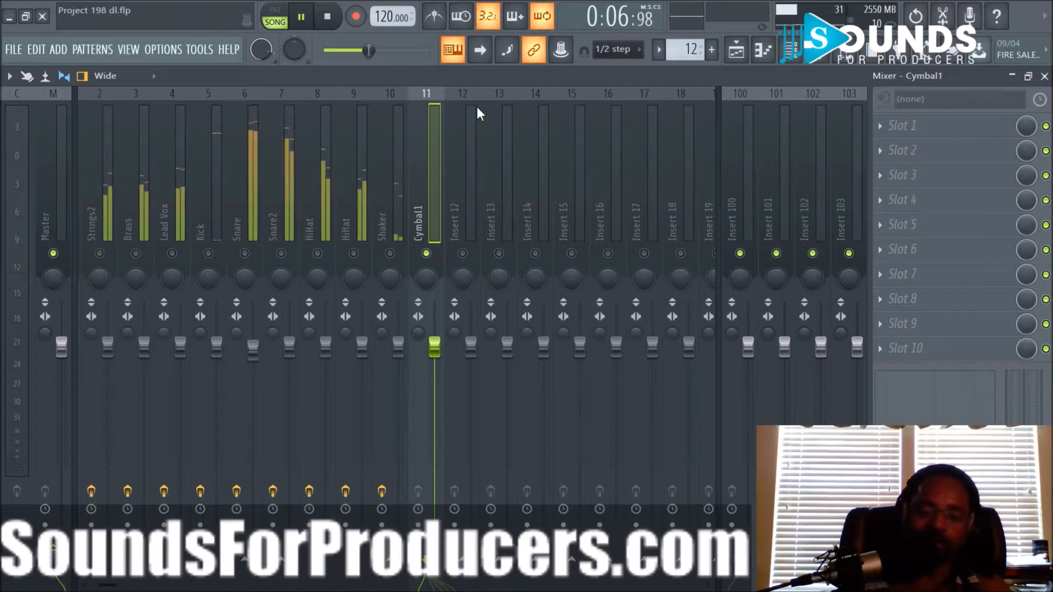
# Rename mixer track 11 as Cymbal
pyautogui.rightClick(426, 218)
pyautogui.click(475, 111)
pyautogui.write('Cymba')
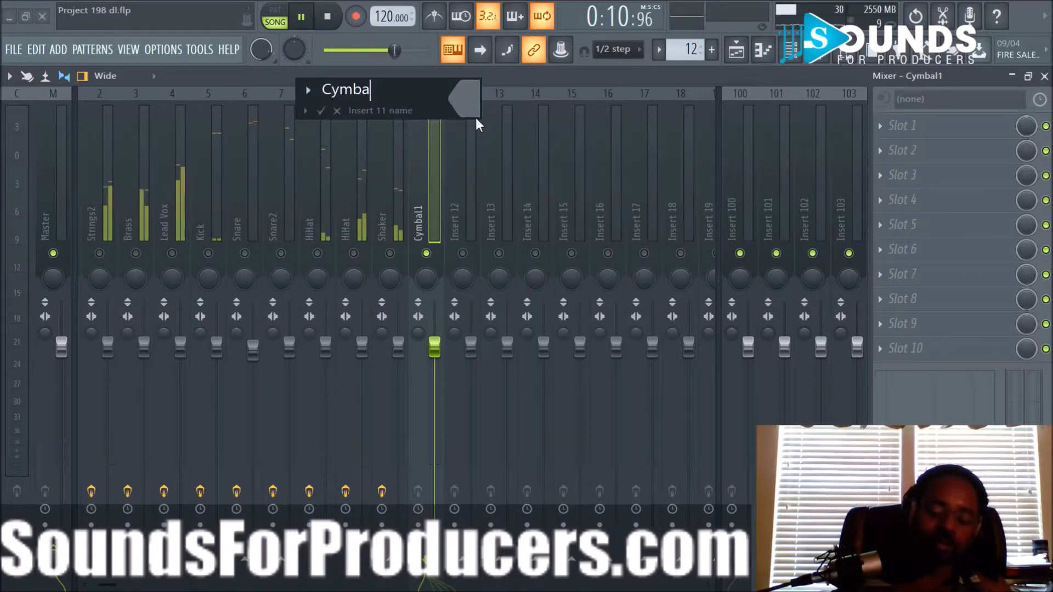
pyautogui.write('l')
pyautogui.press('Return')
# Add Fruity Parametric EQ 2 to the Cymbal track, cutting everything below about 400 Hz steeply with band 1, and play it back
pyautogui.press('space')
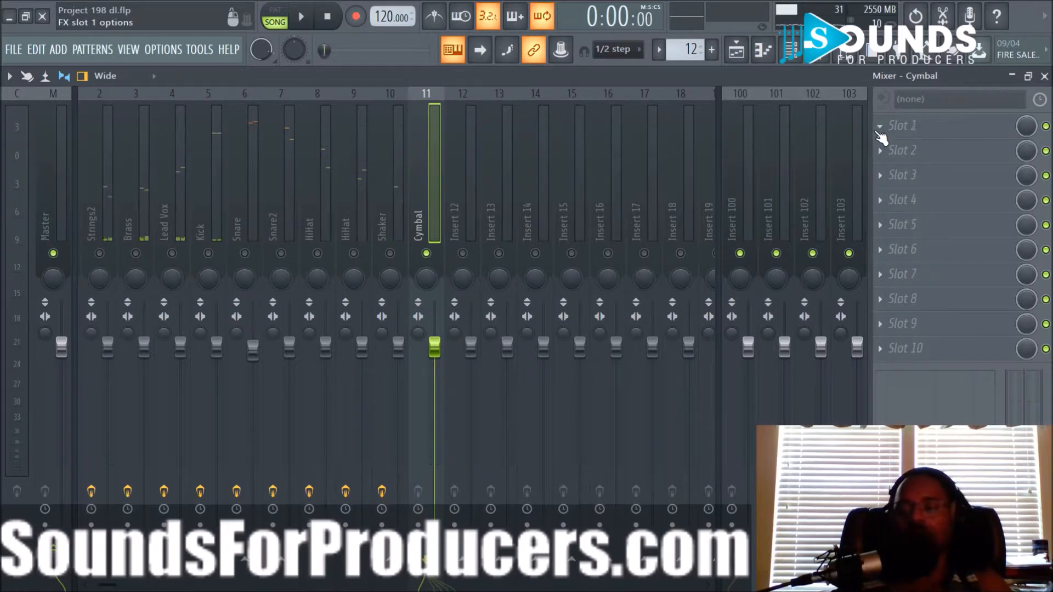
pyautogui.click(884, 130)
pyautogui.click(665, 110)
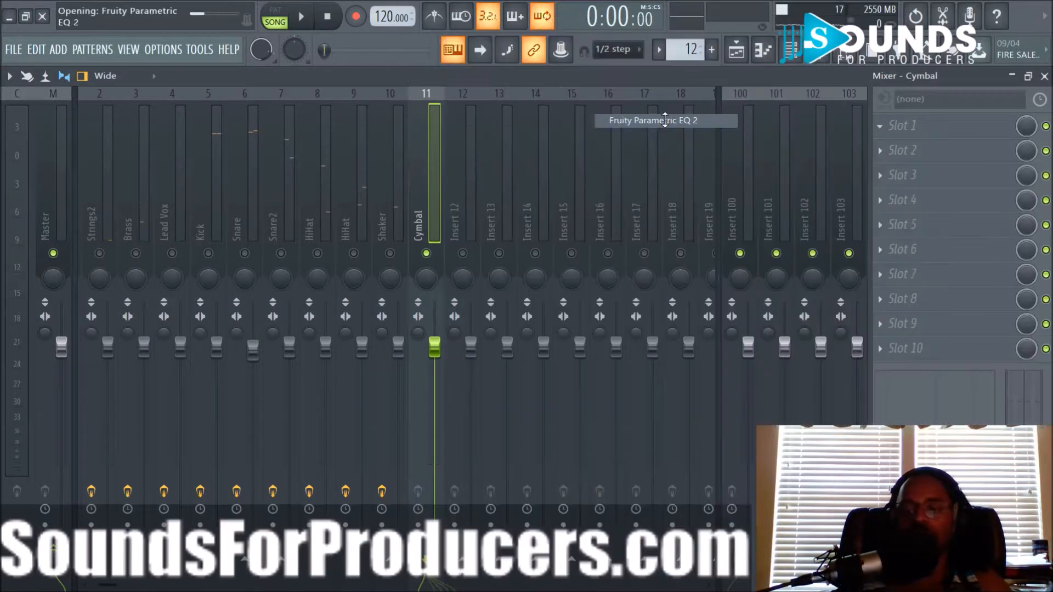
pyautogui.press('space')
pyautogui.moveTo(81, 261); pyautogui.dragTo(172, 332)
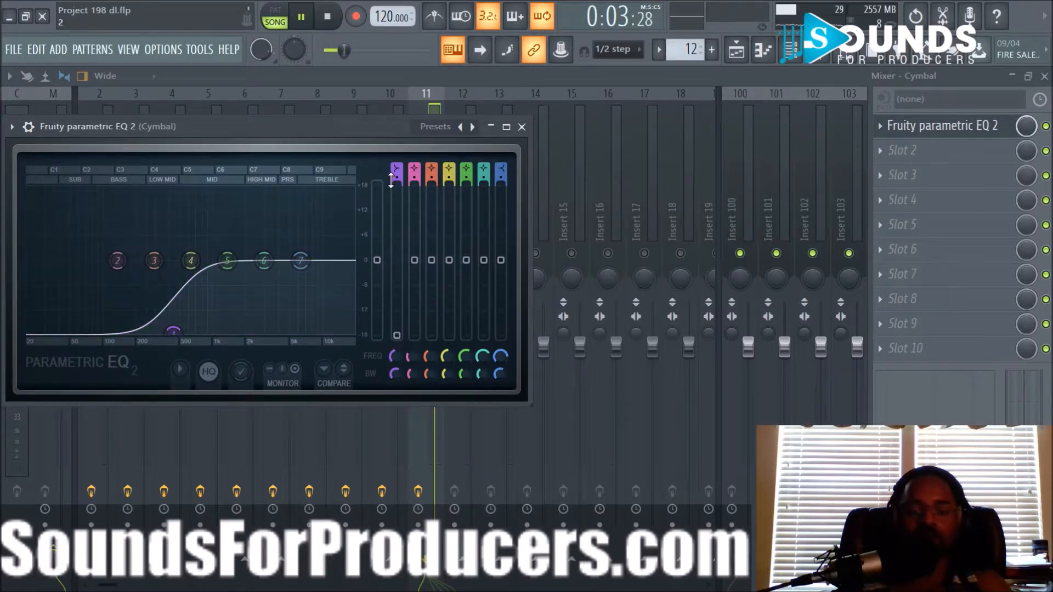
pyautogui.press('space')
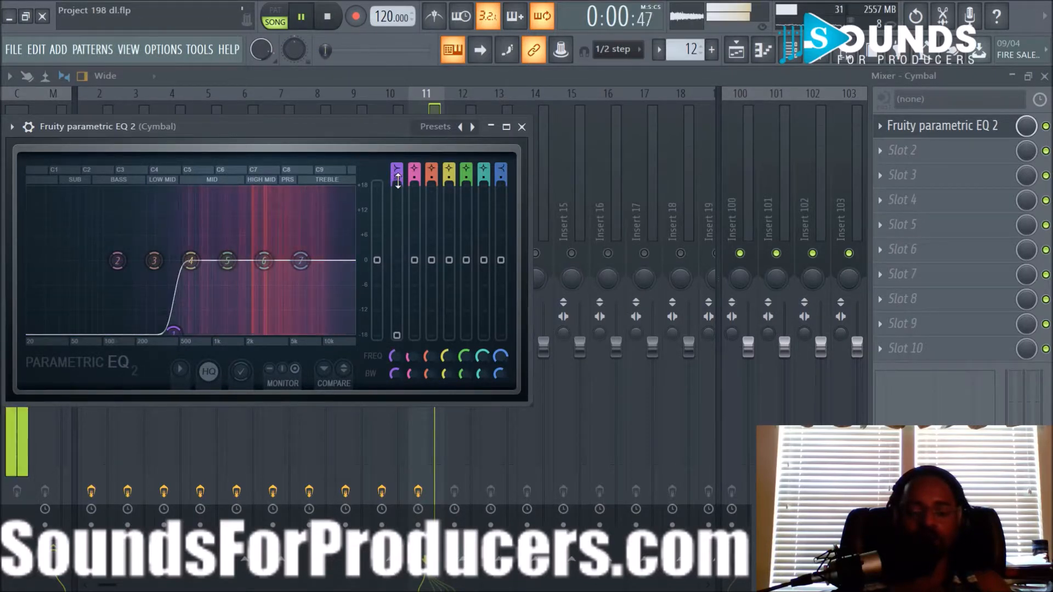
pyautogui.click(521, 127)
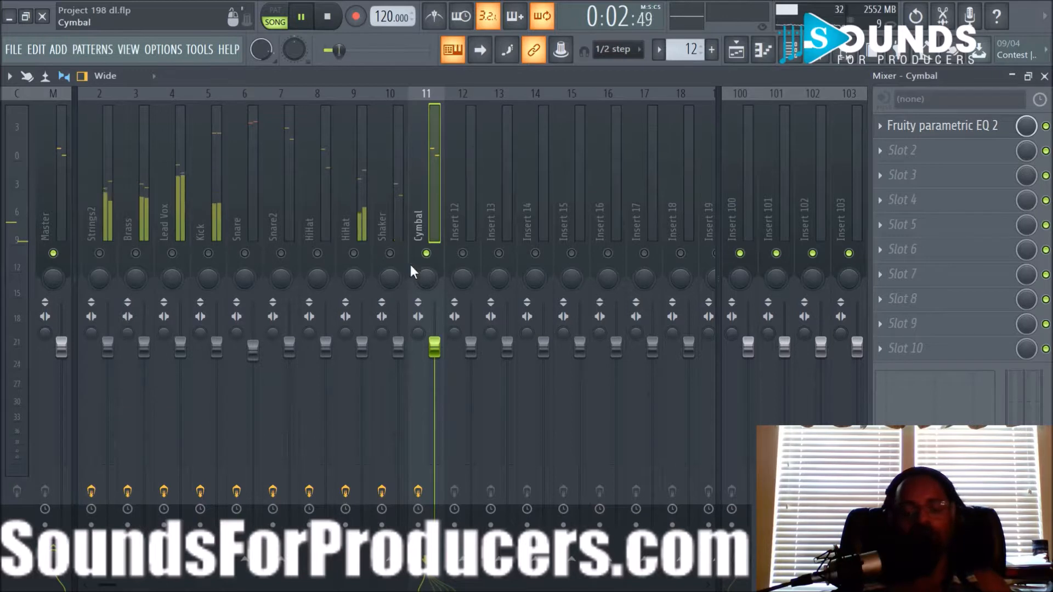
# Unsolo the Cymbal track, lower its fader slightly and play the full mix from the start
pyautogui.rightClick(427, 254)
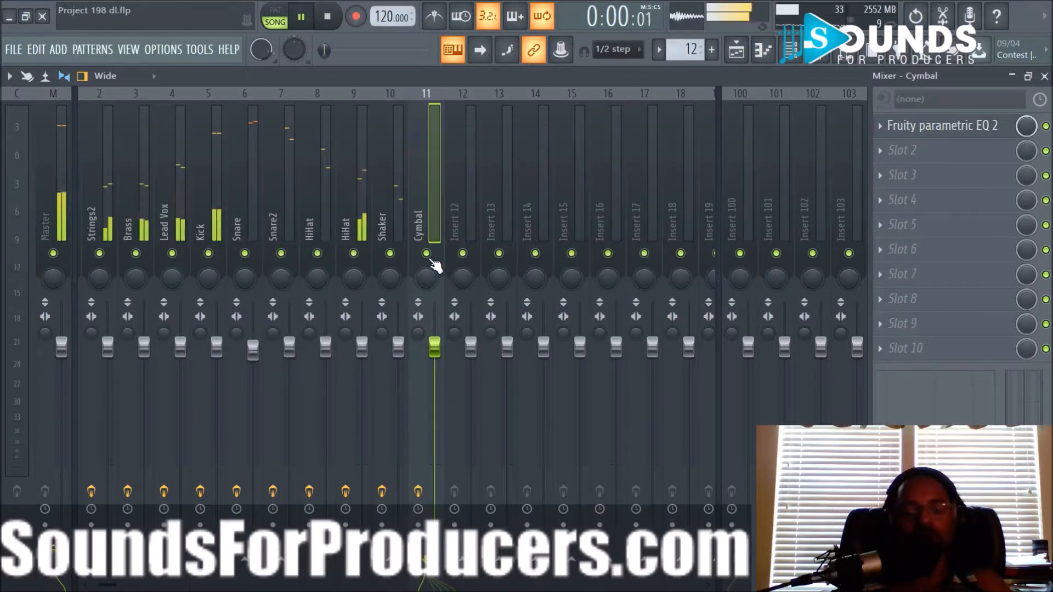
pyautogui.moveTo(433, 353); pyautogui.dragTo(433, 357)
pyautogui.press('space')
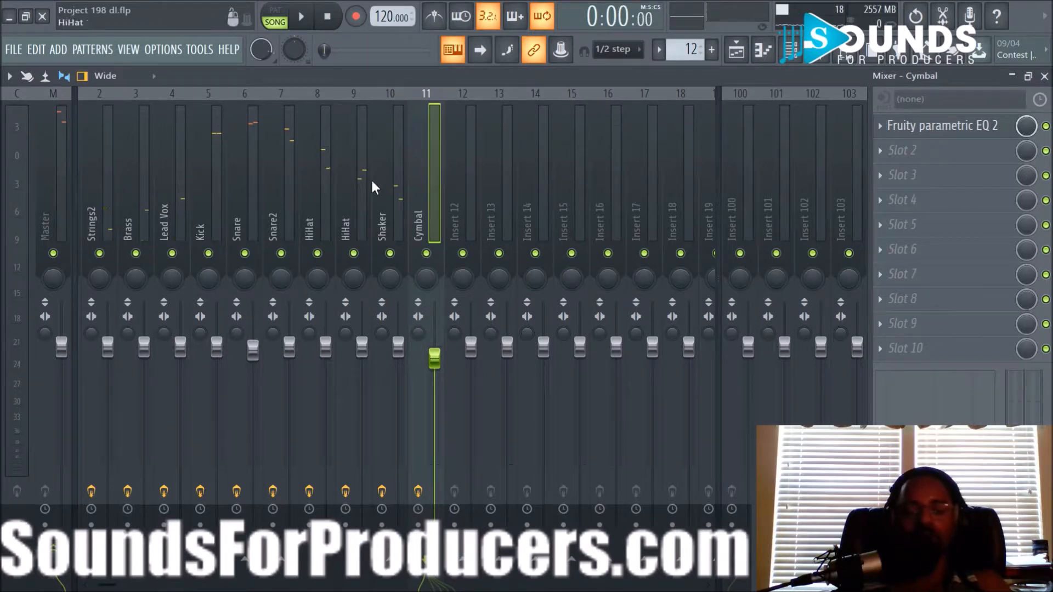
pyautogui.press('space')
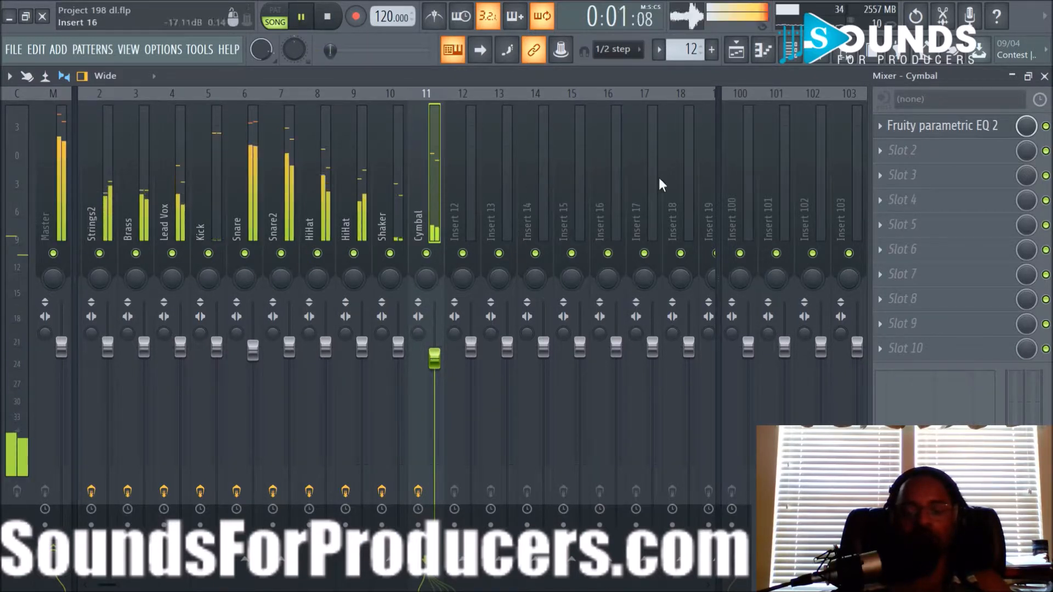
# Add Fruity Reeverb 2 to the Cymbal track's second slot, raise its low cut and set the room size to 75
pyautogui.press('space')
pyautogui.click(883, 150)
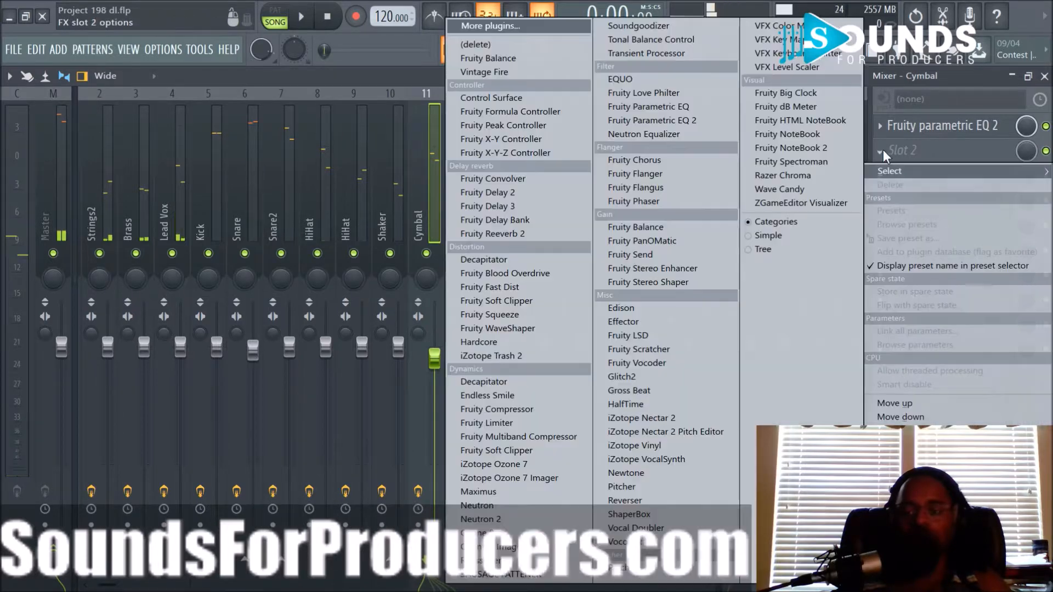
pyautogui.click(538, 236)
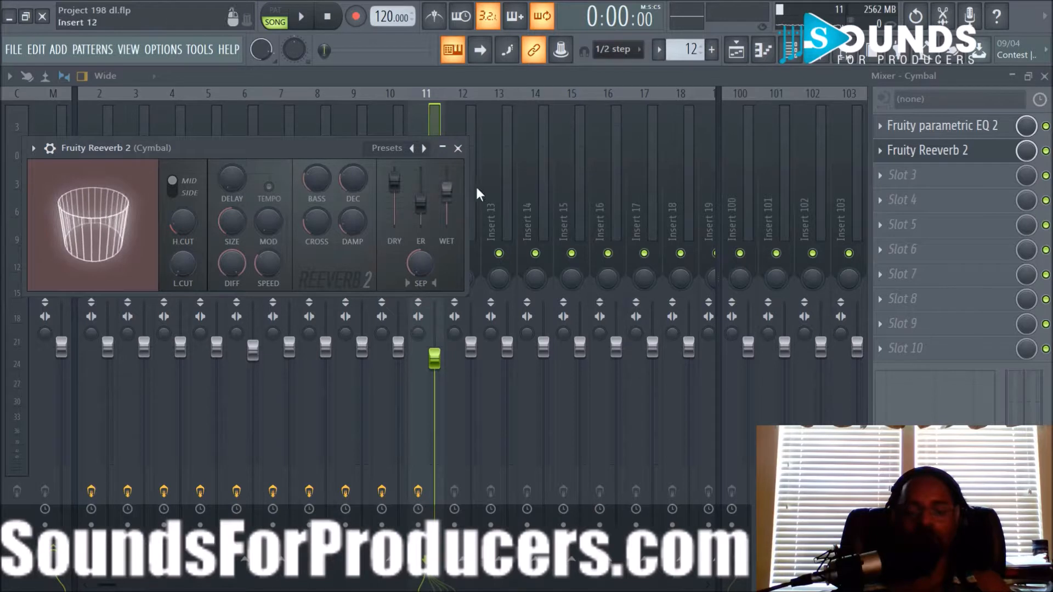
pyautogui.moveTo(163, 277); pyautogui.dragTo(188, 269)
pyautogui.press('space')
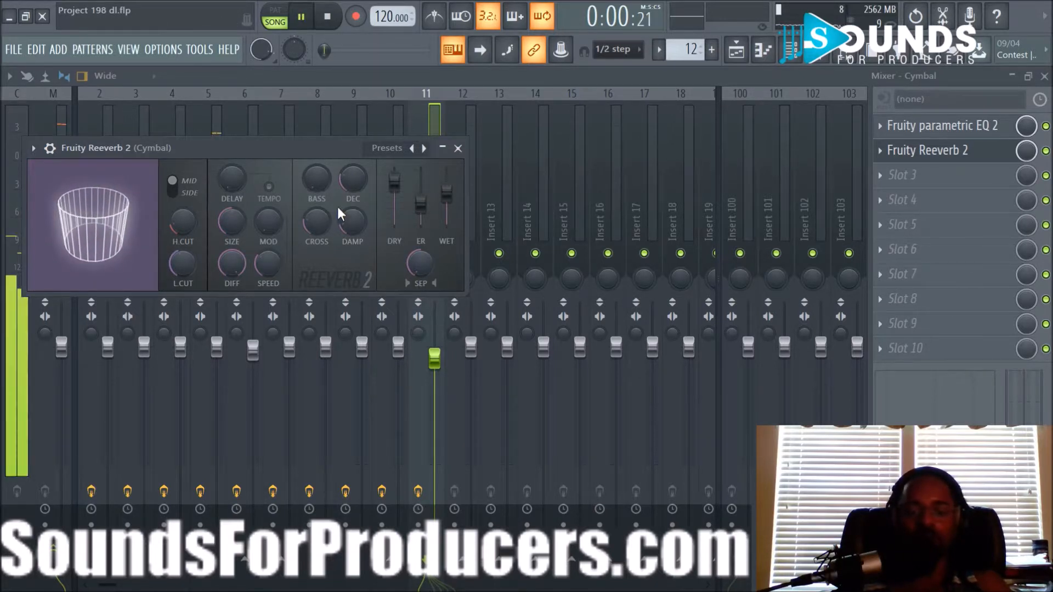
pyautogui.press('space')
pyautogui.moveTo(232, 222); pyautogui.dragTo(234, 206)
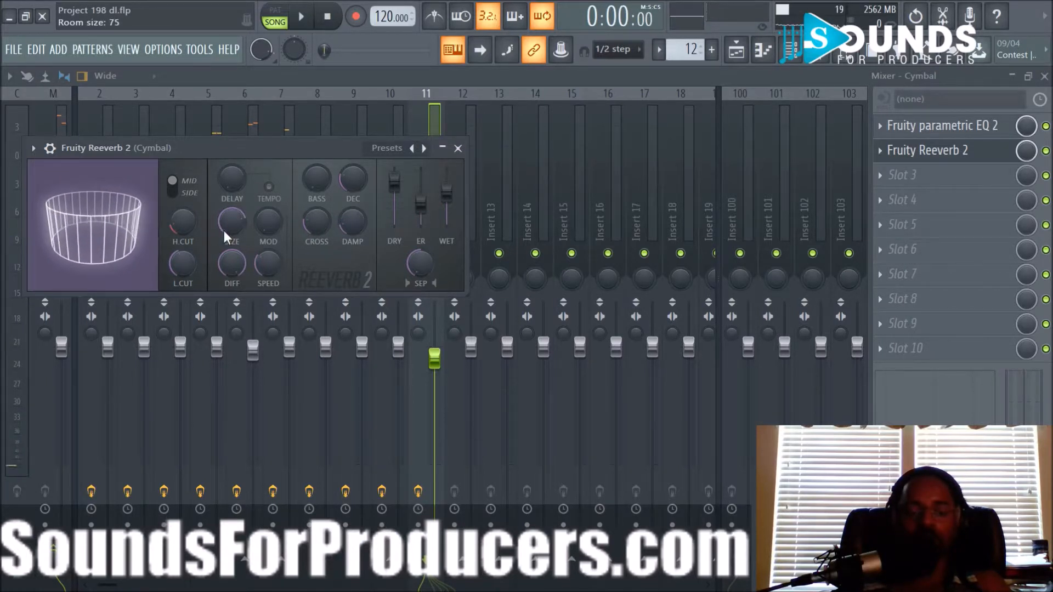
pyautogui.press('space')
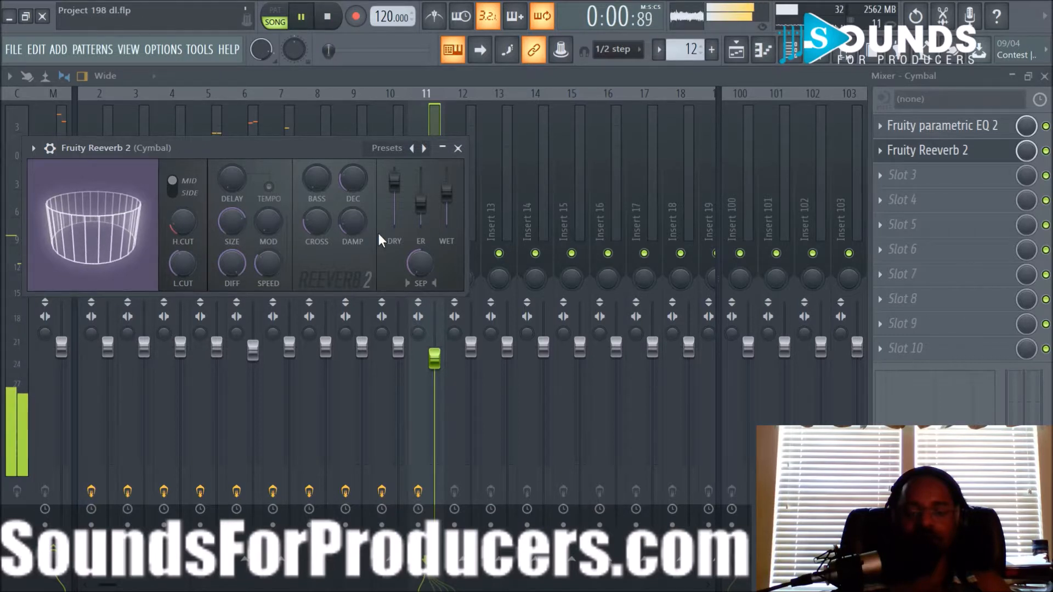
# Raise the Cymbal reverb's low cut and wet level further, and replay the mix to check it
pyautogui.moveTo(182, 264); pyautogui.dragTo(182, 259)
pyautogui.moveTo(447, 192); pyautogui.dragTo(447, 185)
pyautogui.press('space')
pyautogui.press('space')
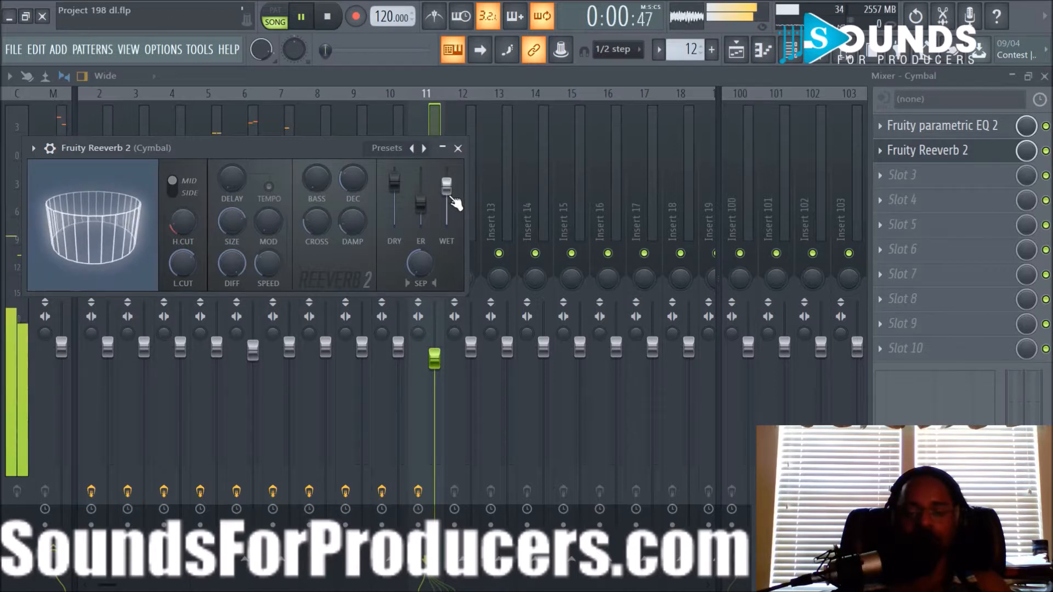
pyautogui.click(458, 149)
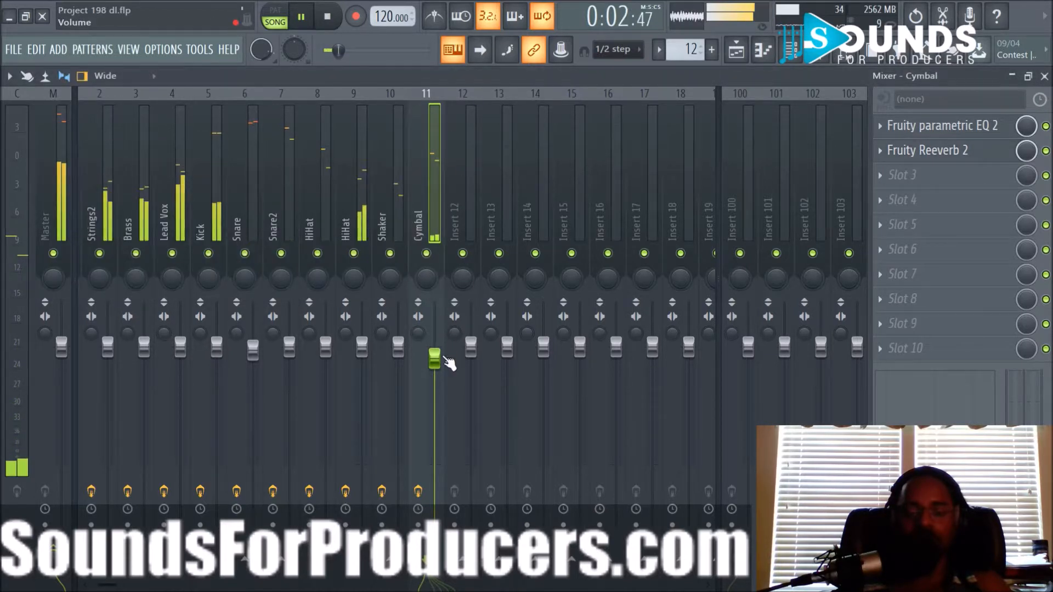
# Lower the Cymbal track's fader further and replay the mix
pyautogui.scroll(-3, 435, 364)
pyautogui.press('space')
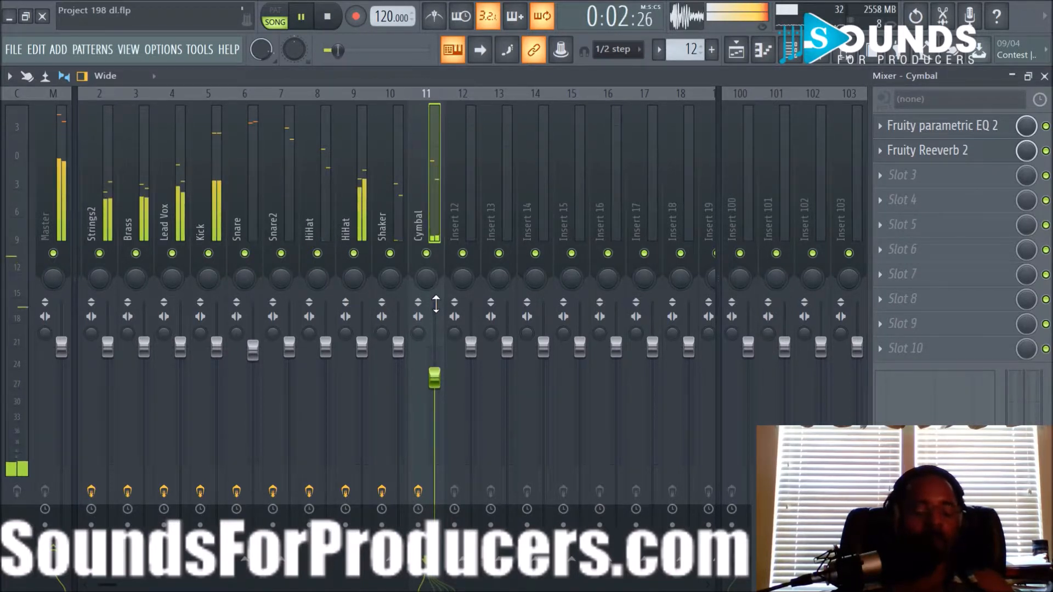
# Select the tracks from Strings2 to Snare in turn while the mix plays, and raise the Kick track's fader slightly
pyautogui.click(111, 204)
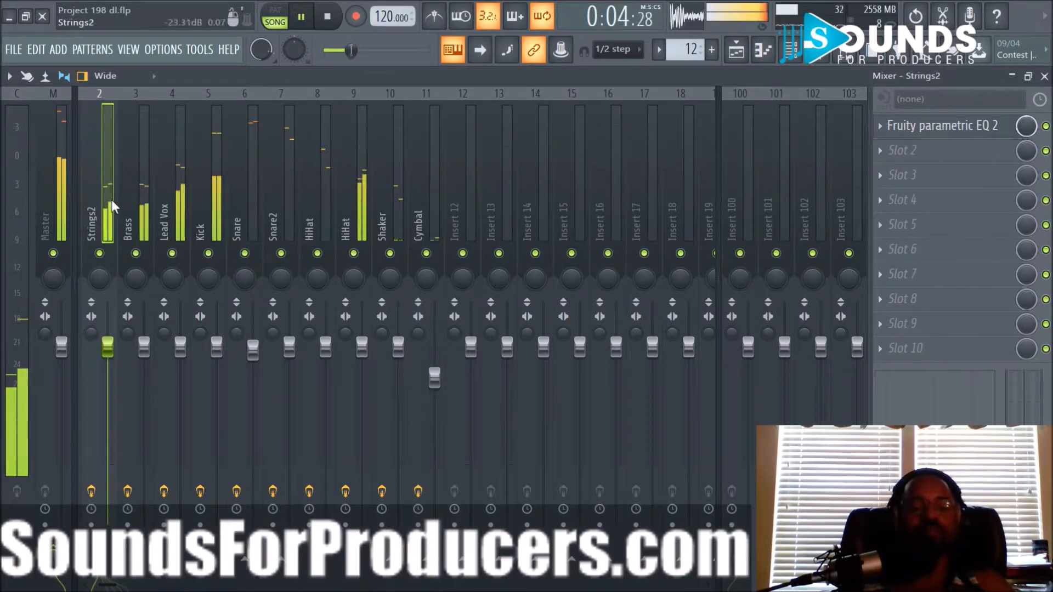
pyautogui.click(138, 201)
pyautogui.click(175, 201)
pyautogui.click(202, 203)
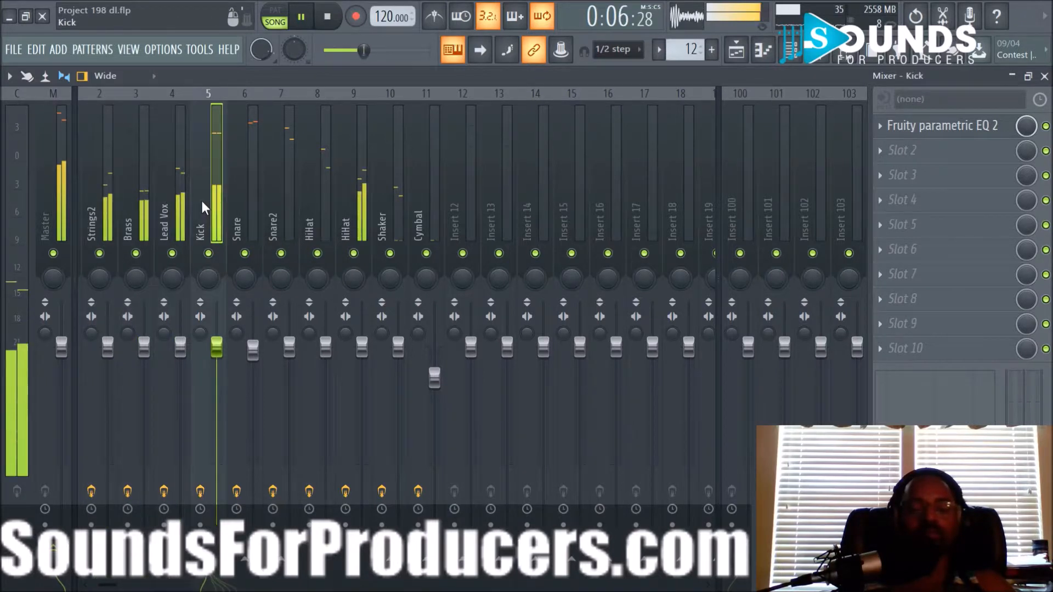
pyautogui.click(238, 203)
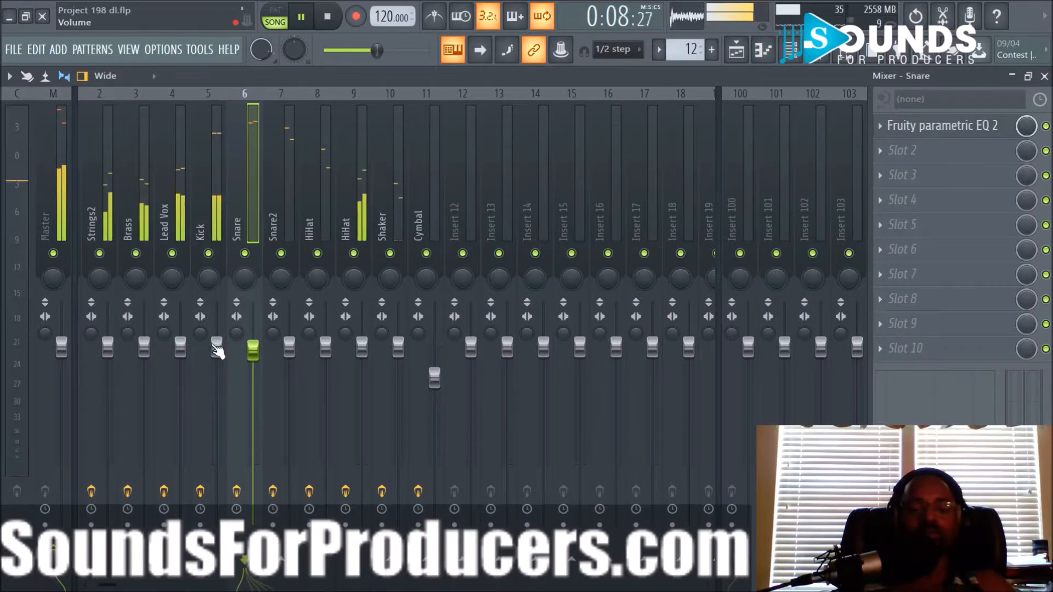
pyautogui.scroll(3, 217, 351)
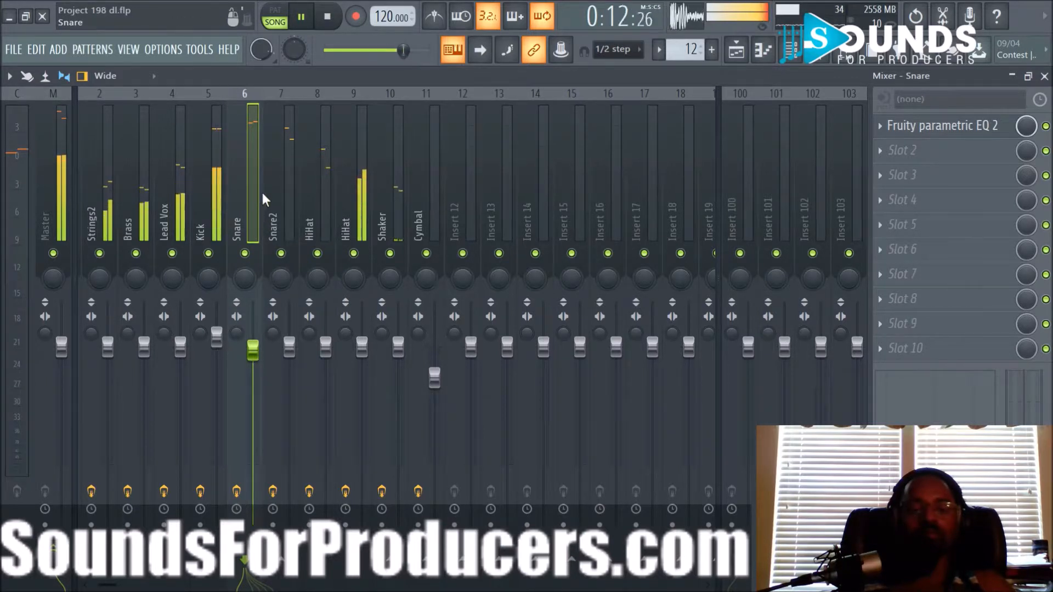
# Lower the Snare and Snare2 faders together, bringing Snare to -1.4 dB, and raise the Cymbal fader slightly
pyautogui.keyDown('ctrl'); pyautogui.click(270, 214); pyautogui.keyUp('ctrl')
pyautogui.moveTo(253, 351); pyautogui.dragTo(253, 361)
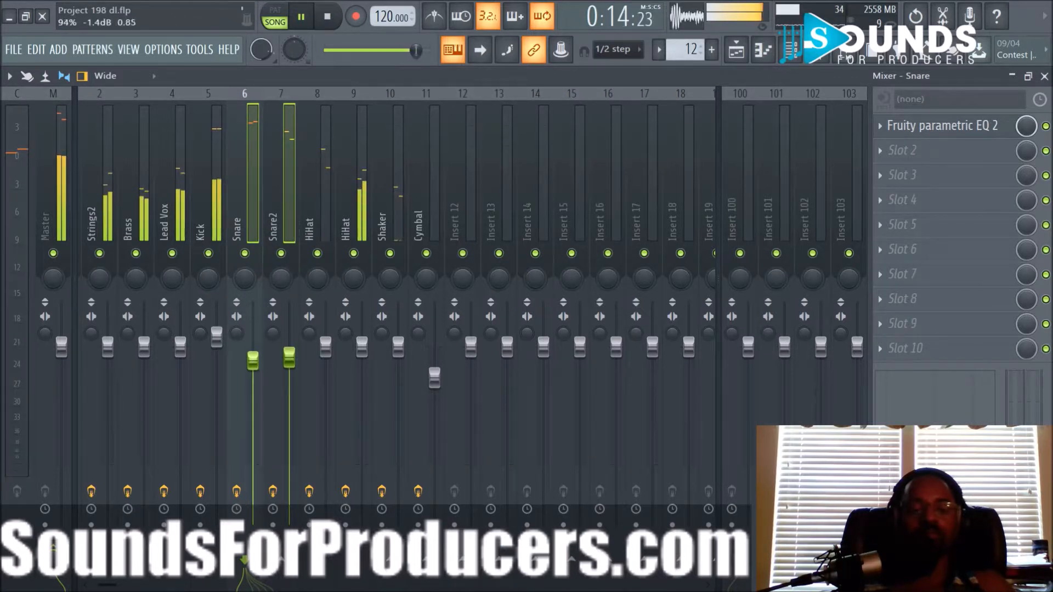
pyautogui.click(314, 189)
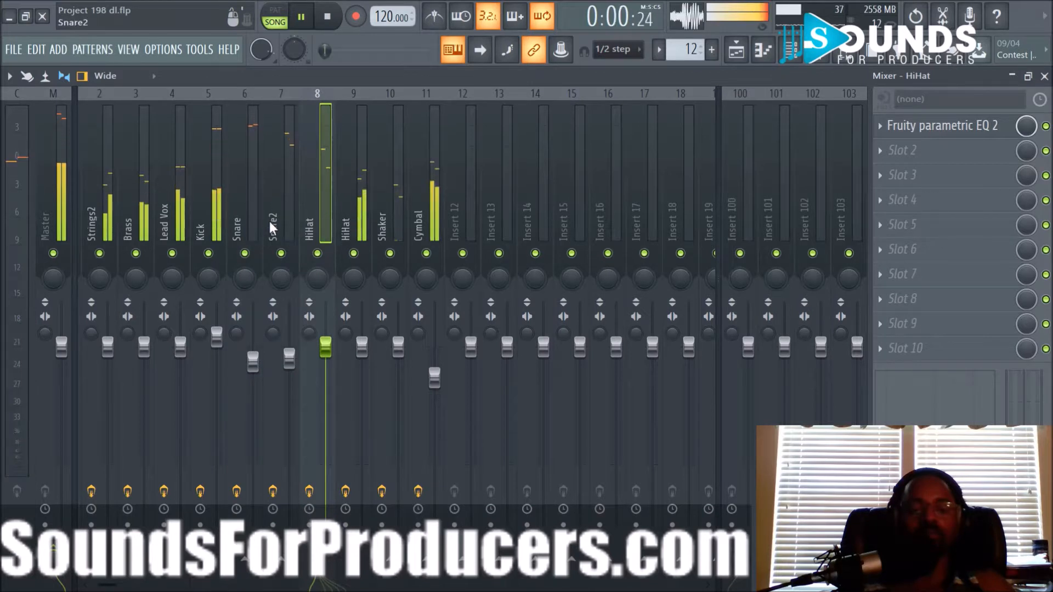
pyautogui.moveTo(435, 378); pyautogui.dragTo(436, 371)
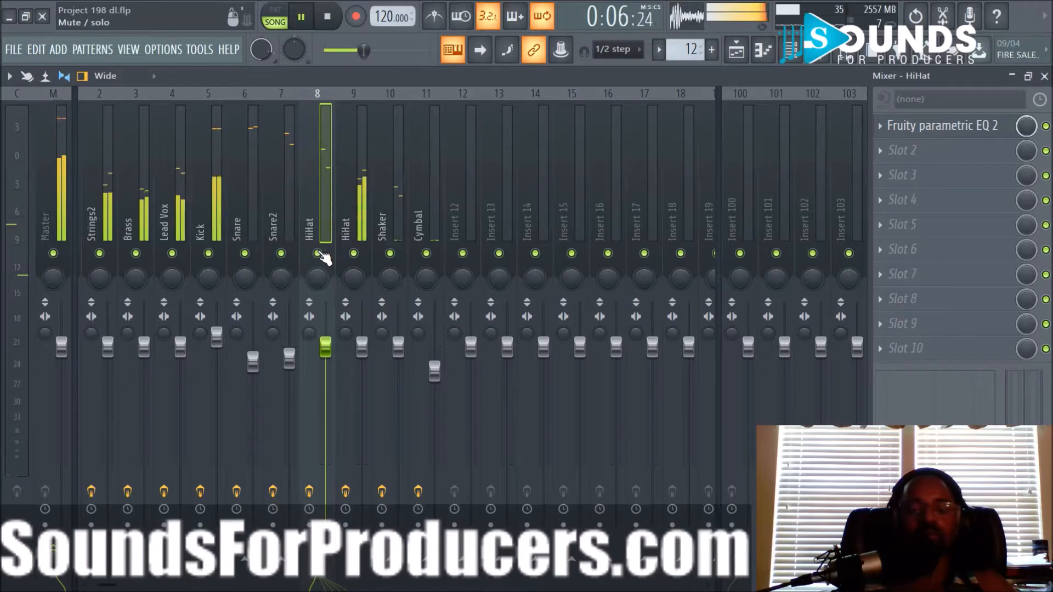
# Replay the mix from the start and raise the faders of both HiHat tracks slightly
pyautogui.press('space')
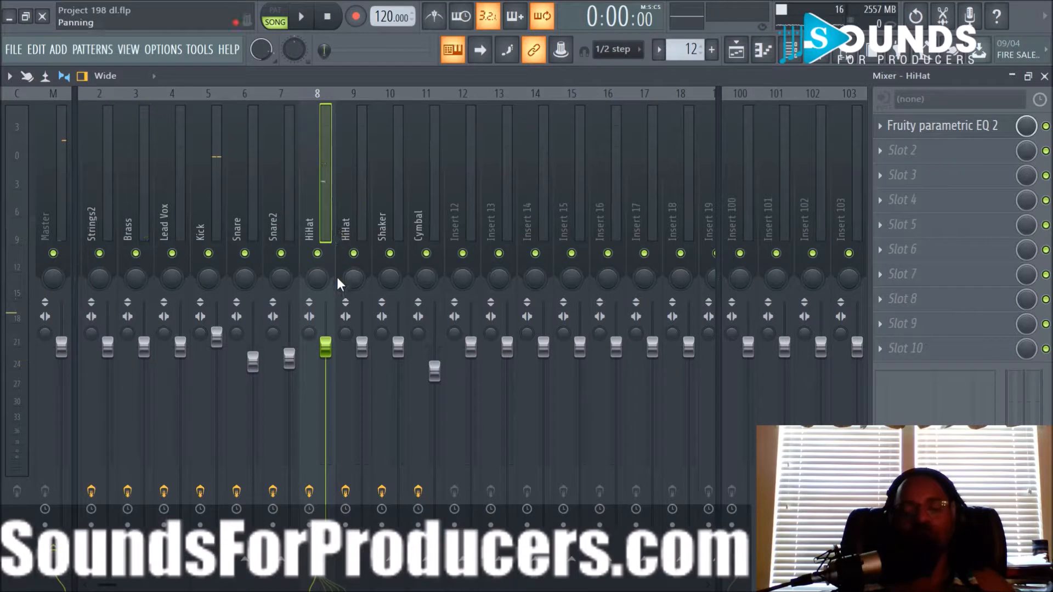
pyautogui.press('space')
pyautogui.scroll(3, 331, 357)
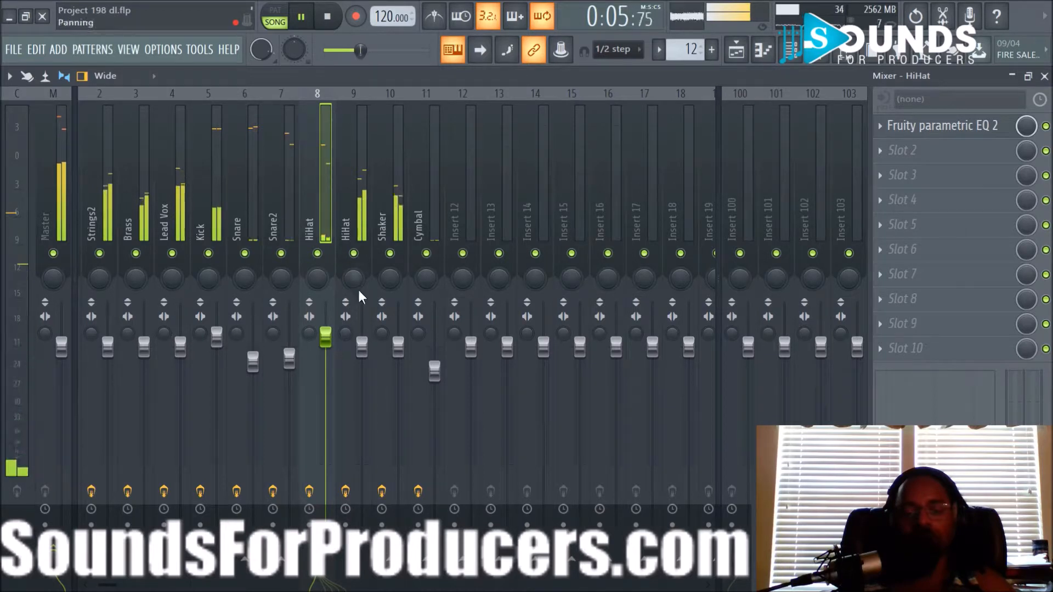
pyautogui.scroll(5, 363, 349)
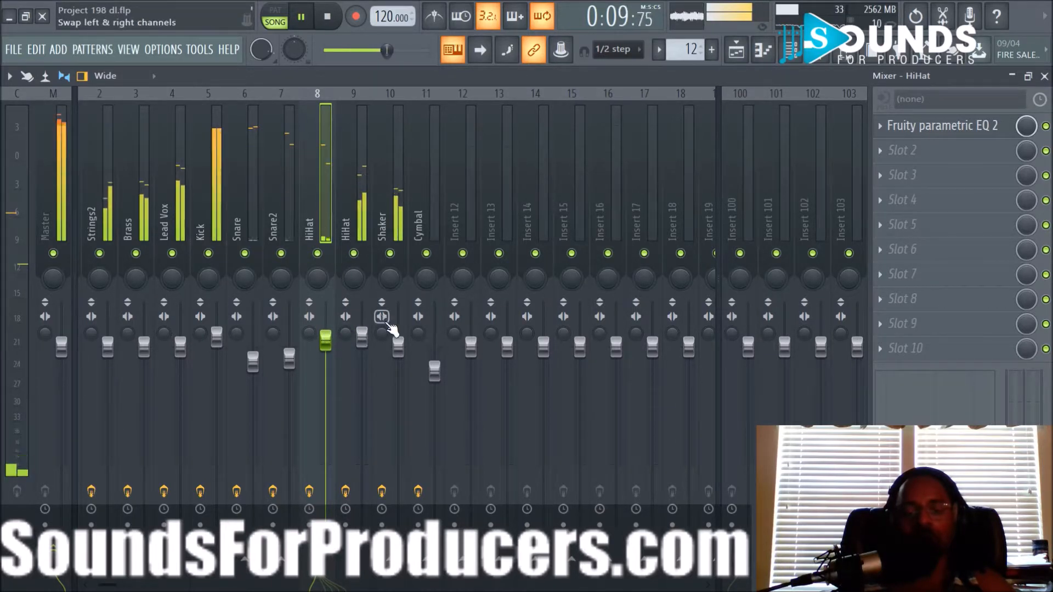
# Try panning the Shaker track with its fader lowered to about -2 dB, then reset the panning and stop playback
pyautogui.moveTo(380, 334); pyautogui.dragTo(405, 364)
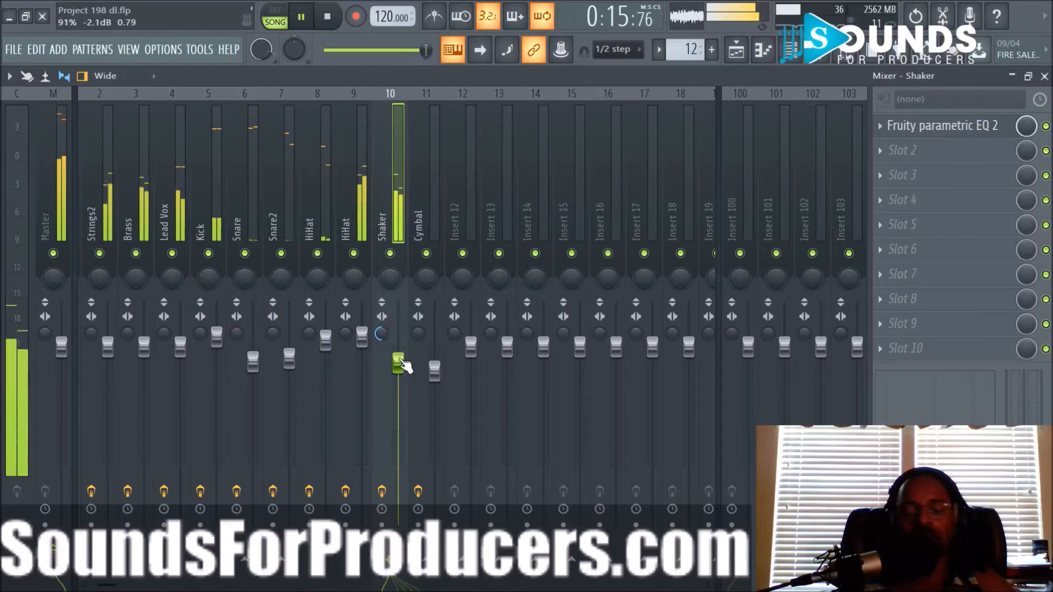
pyautogui.rightClick(383, 330)
pyautogui.click(393, 344)
pyautogui.press('space')
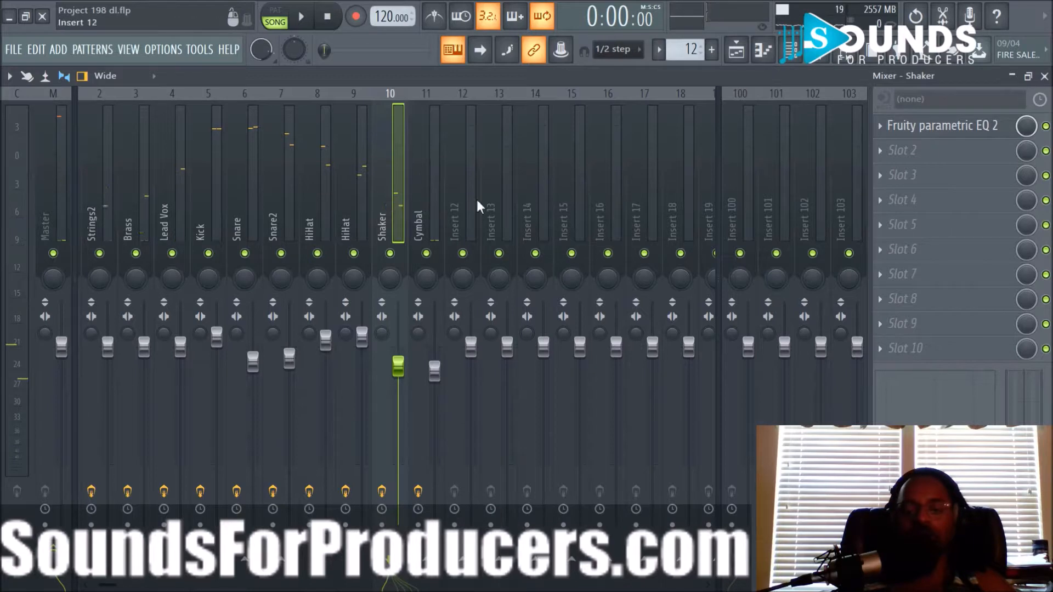
# Add Fruity Reeverb 2 to the Shaker track's second slot, raise its wet level and set the decay time to 3.9 s
pyautogui.click(885, 156)
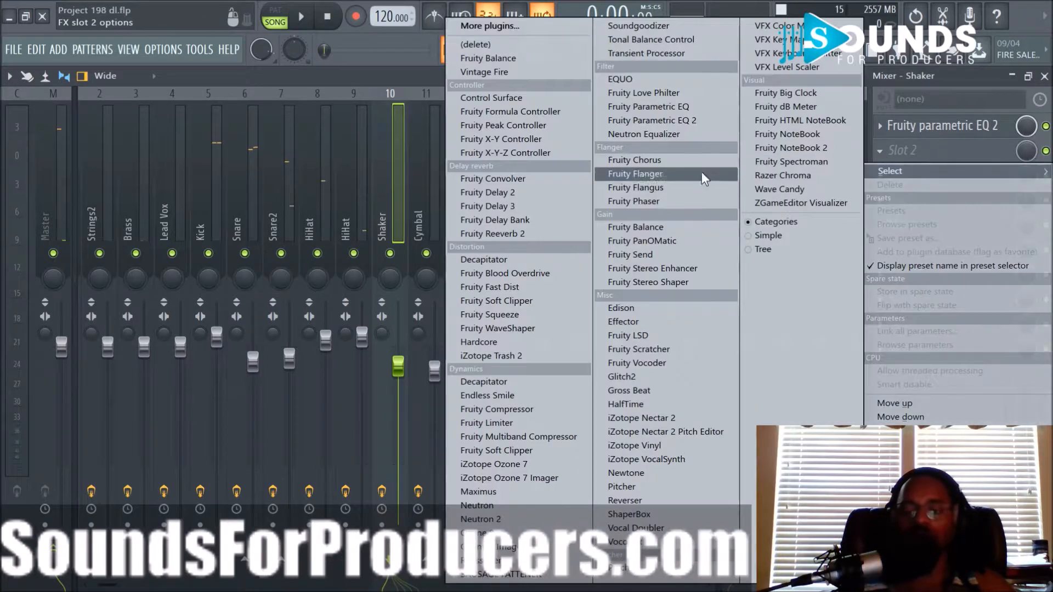
pyautogui.click(555, 227)
pyautogui.press('space')
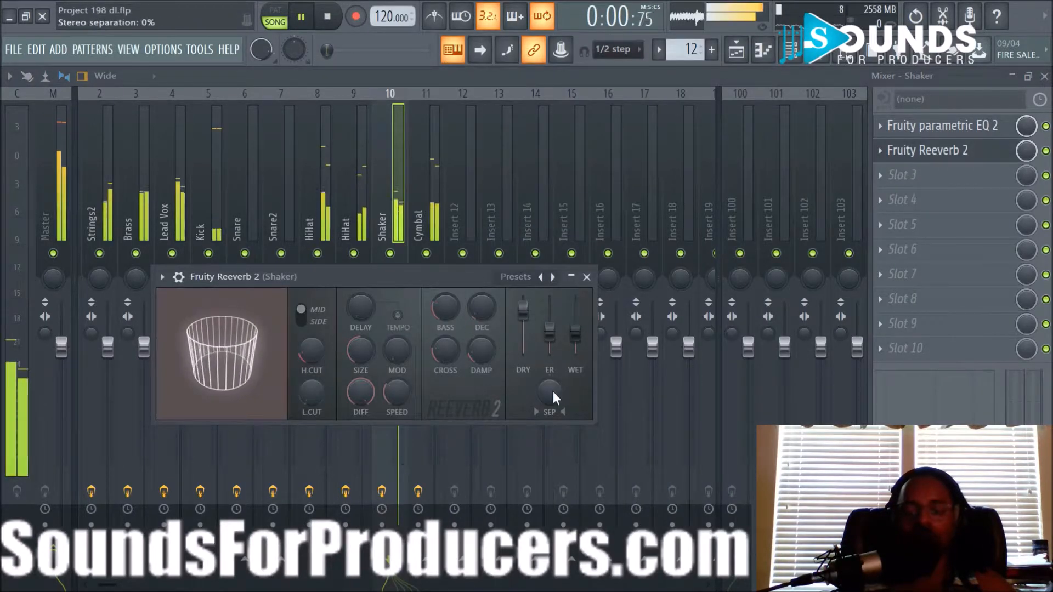
pyautogui.moveTo(493, 322); pyautogui.dragTo(486, 308)
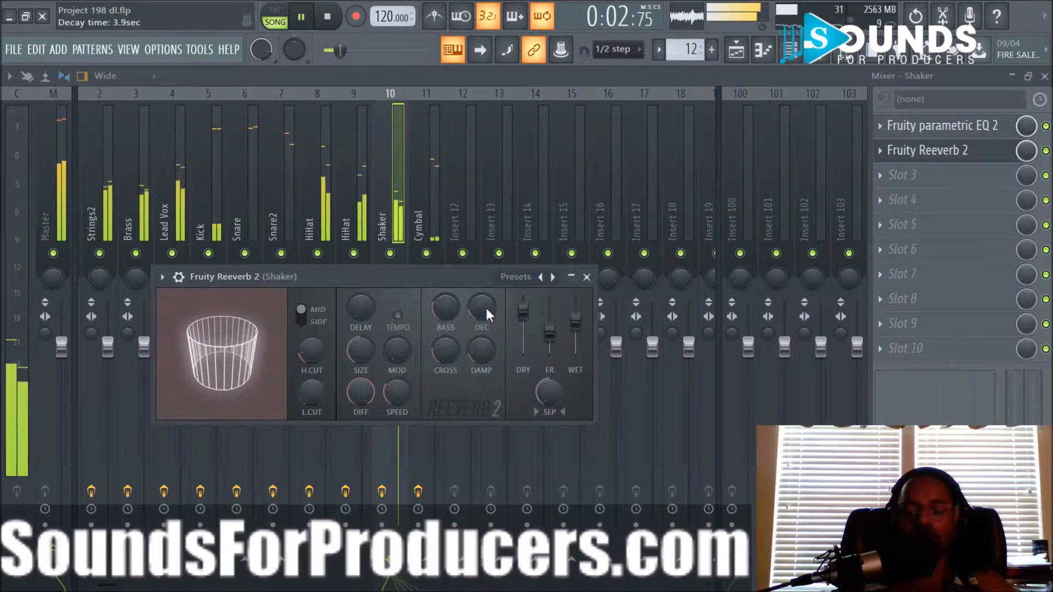
# Raise the Shaker track's fader to about 0.4 dB
pyautogui.click(403, 203)
pyautogui.moveTo(407, 373); pyautogui.dragTo(398, 336)
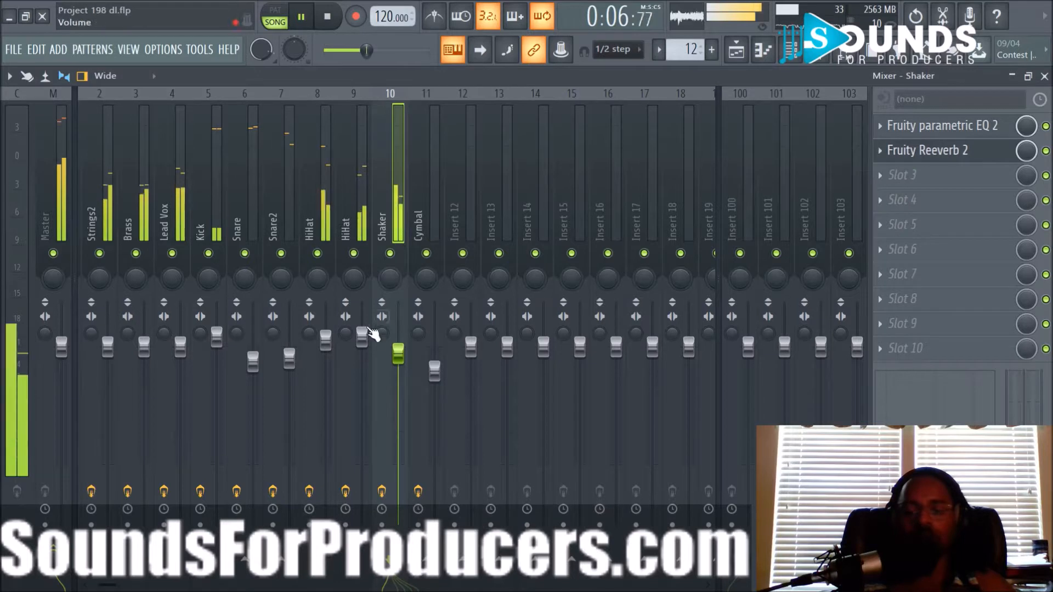
pyautogui.moveTo(399, 356); pyautogui.dragTo(395, 348)
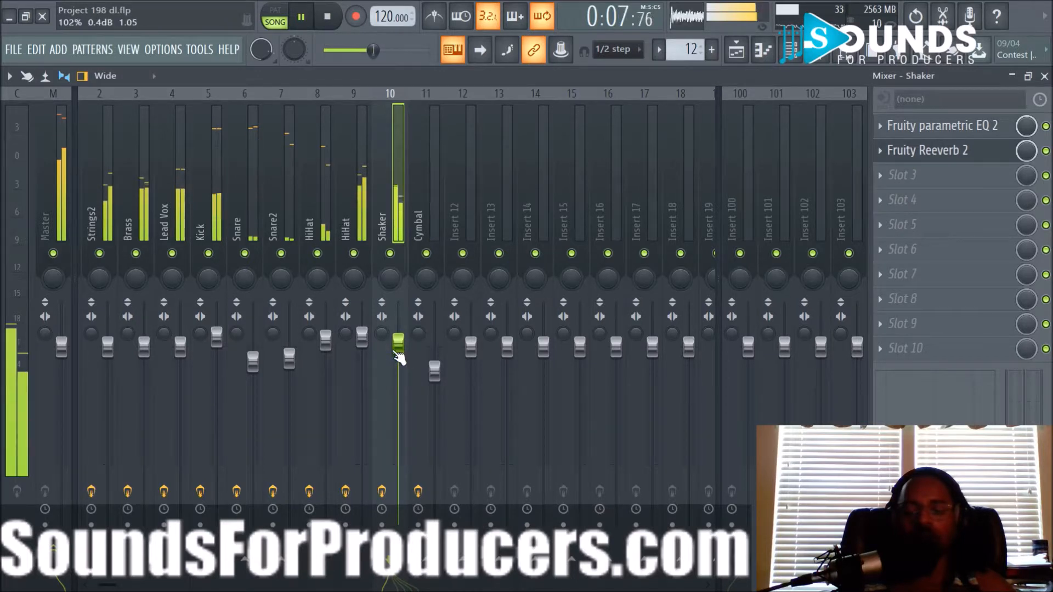
# Increase the Shaker reverb's decay time and wet level, trying a room size of 87 before reducing it
pyautogui.click(928, 156)
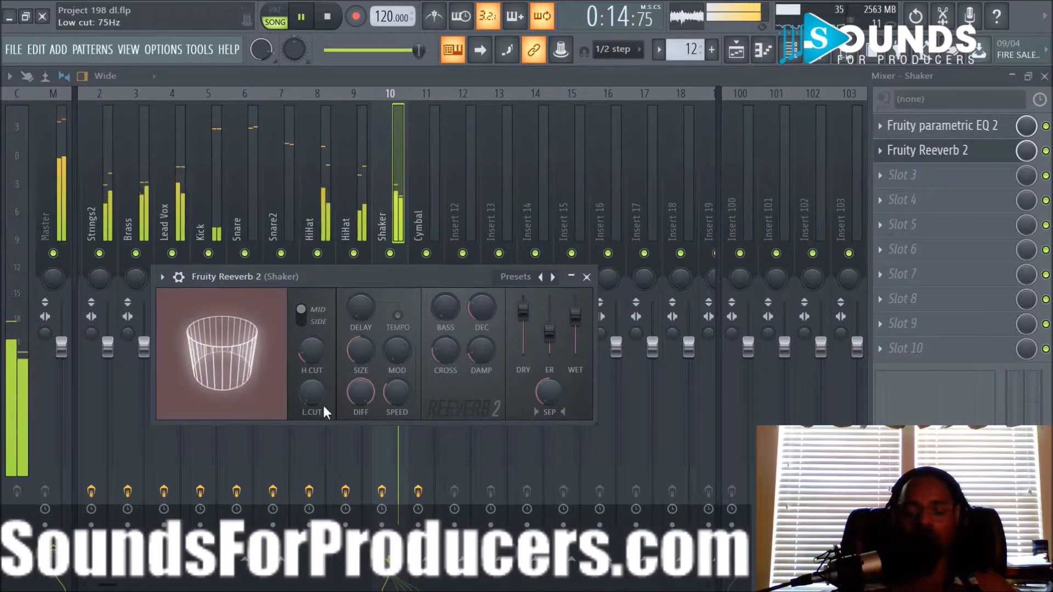
pyautogui.moveTo(479, 306); pyautogui.dragTo(479, 285)
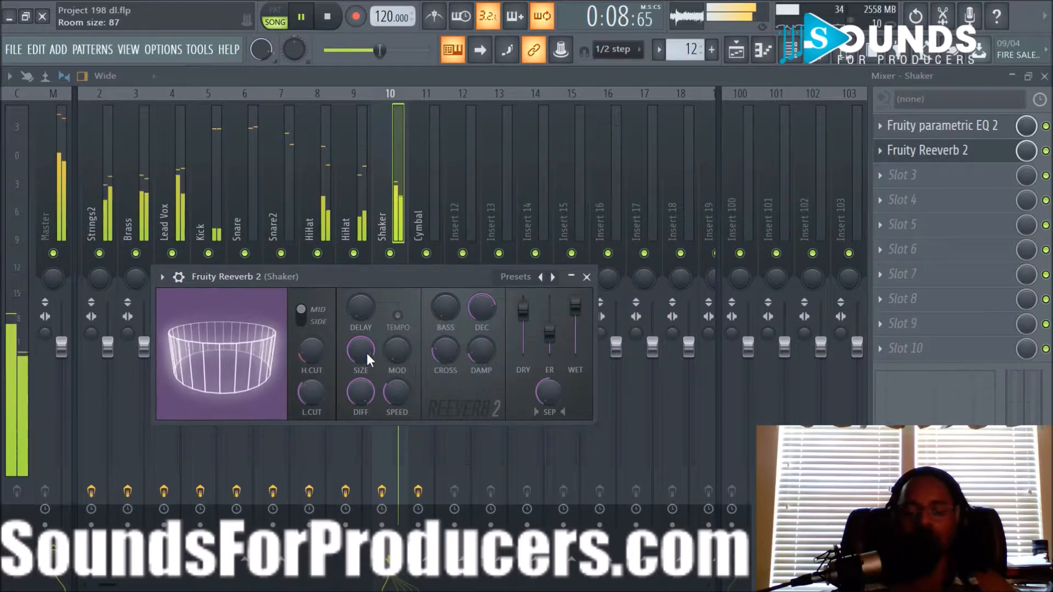
pyautogui.moveTo(367, 354); pyautogui.dragTo(367, 386)
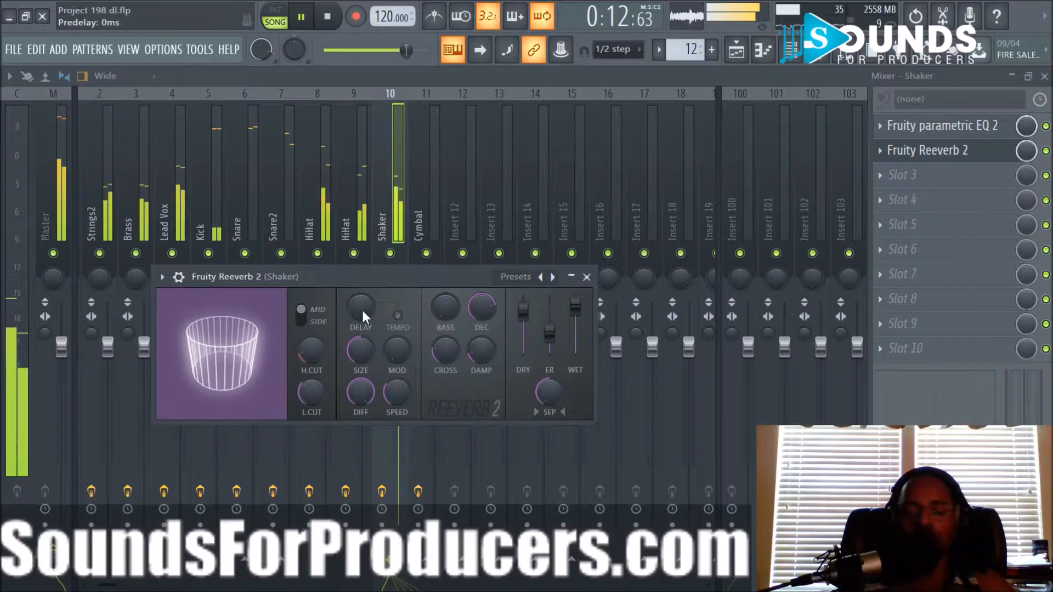
# Try a predelay of 166 ms and a tempo-synced predelay of 2:16 on the Shaker reverb, then turn both off
pyautogui.scroll(5, 361, 308)
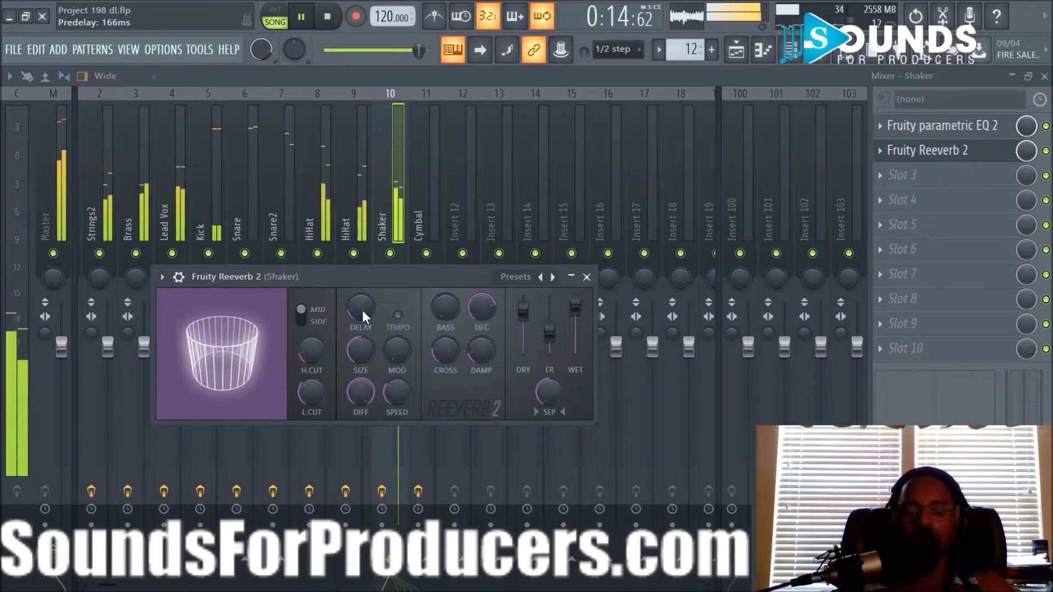
pyautogui.click(398, 316)
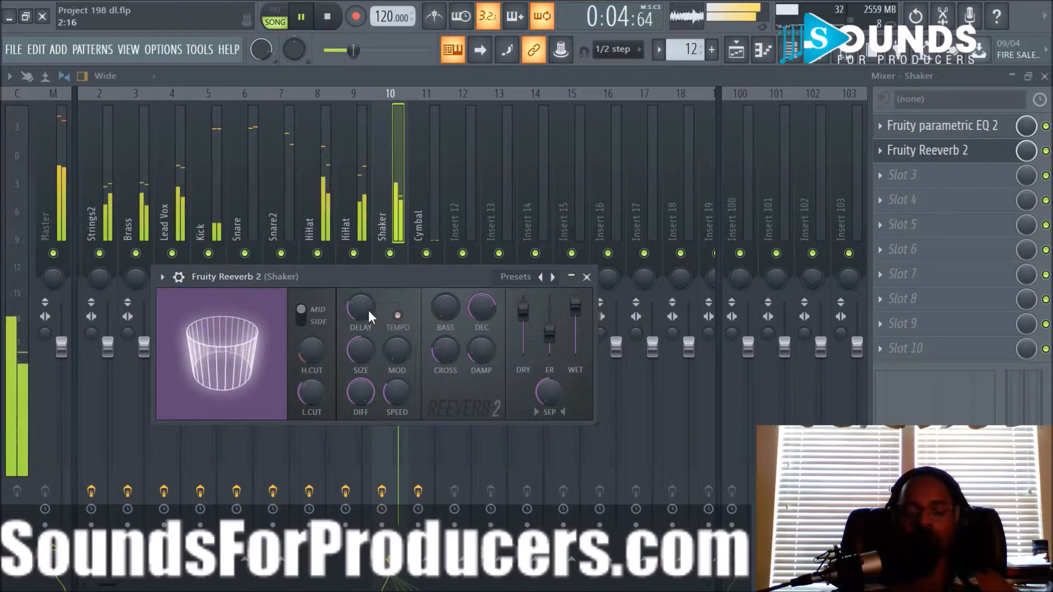
pyautogui.moveTo(368, 311); pyautogui.dragTo(377, 313)
pyautogui.click(398, 316)
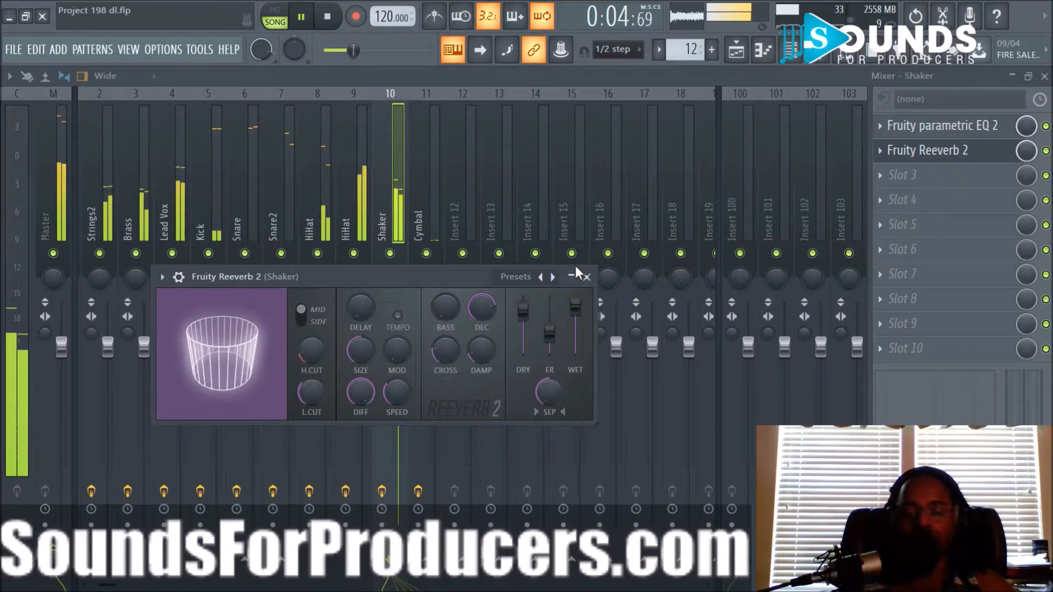
# Replay the mix from the start to check the Shaker reverb, then close the reverb's window and stop playback
pyautogui.press('space')
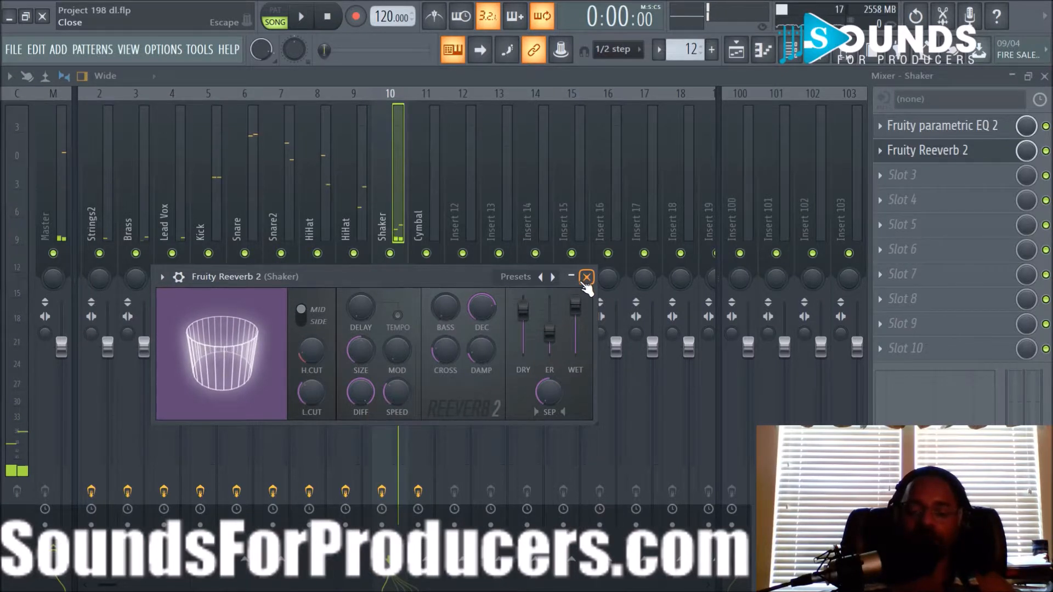
pyautogui.press('space')
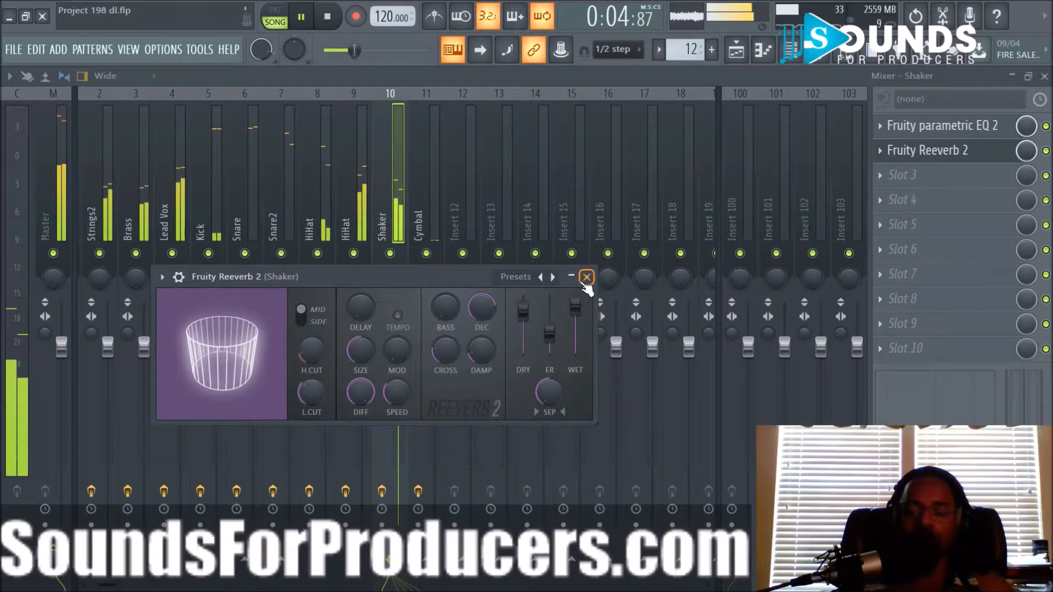
pyautogui.click(586, 277)
pyautogui.press('space')
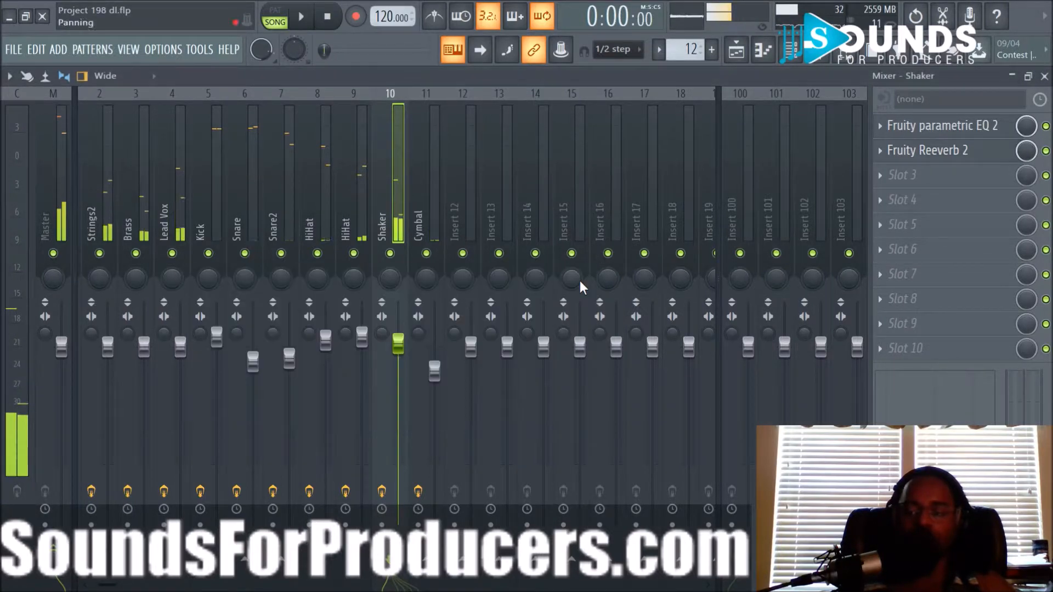
# Add Fruity Delay 3 to the Shaker track's third slot with the Ping pong delay model, and audition it in the mix
pyautogui.click(893, 175)
pyautogui.click(516, 206)
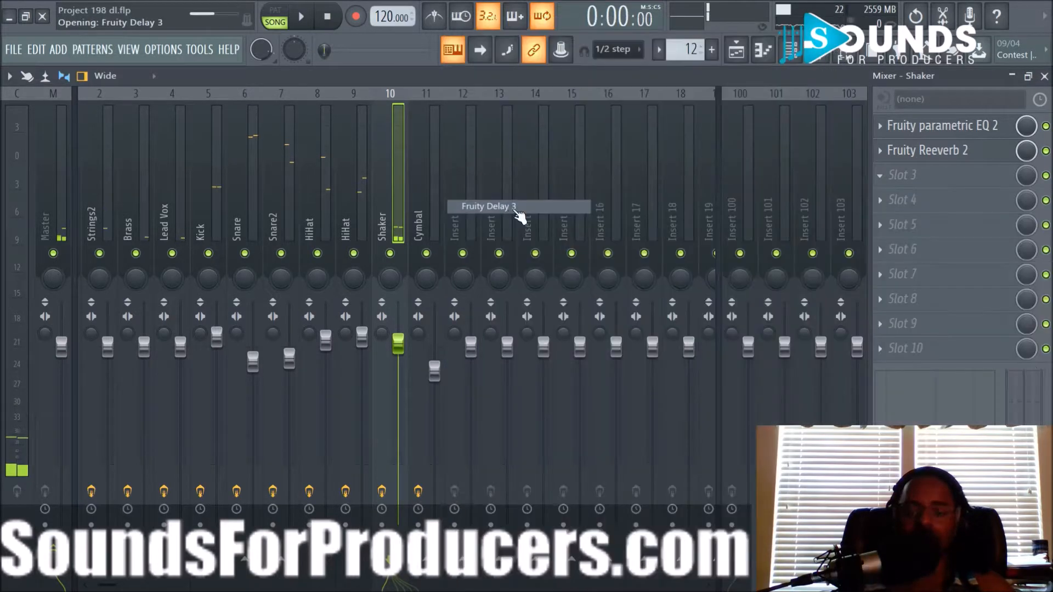
pyautogui.press('space')
pyautogui.moveTo(225, 184); pyautogui.dragTo(195, 244)
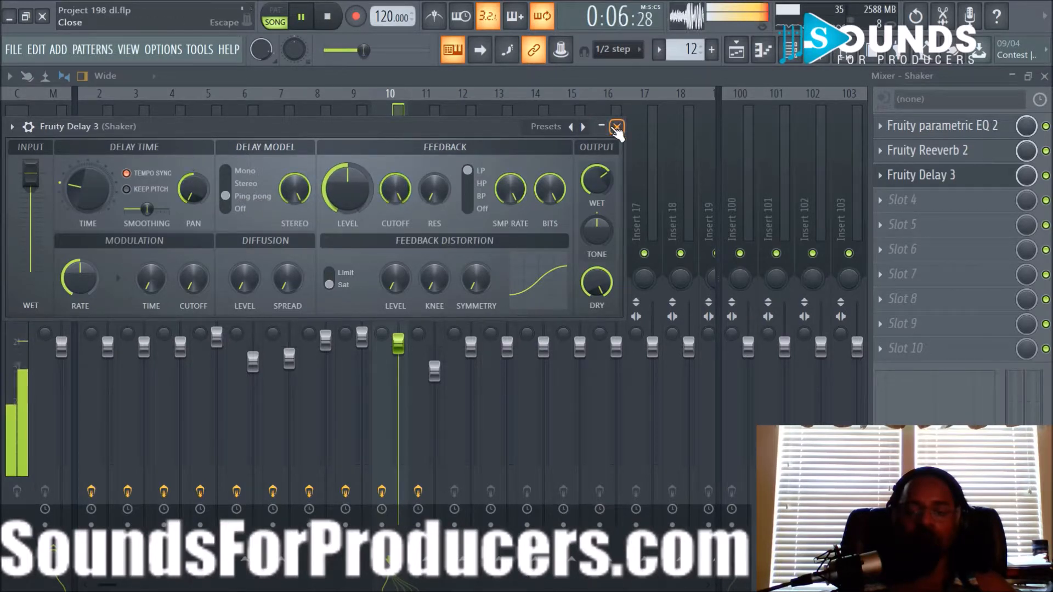
pyautogui.click(617, 127)
pyautogui.press('space')
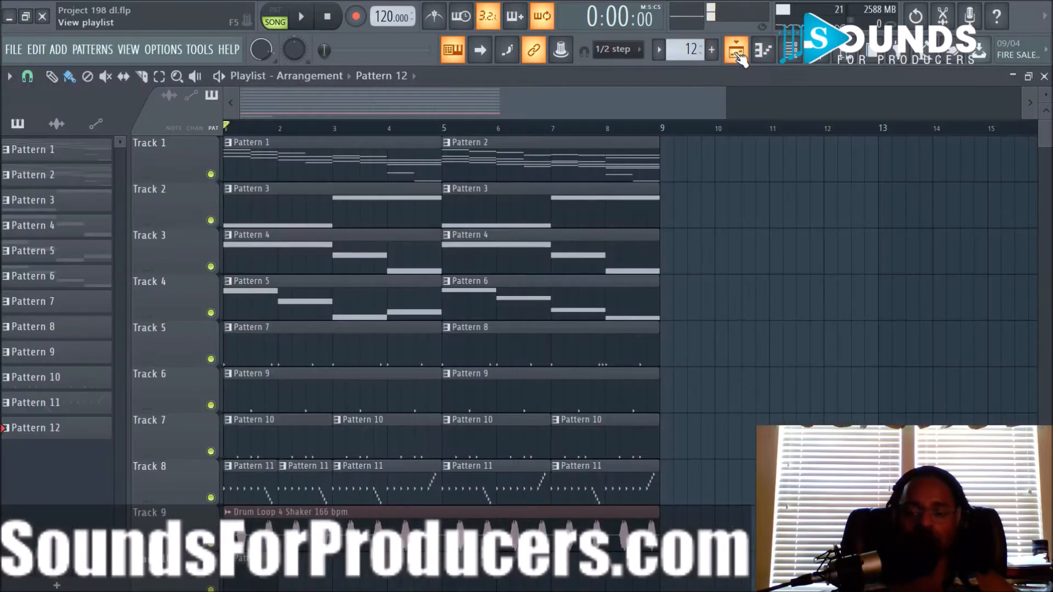
# Set the sample start offset of the Drum Loop 4 Shaker clip on Track 9 to 1% and play the arrangement
pyautogui.click(736, 49)
pyautogui.scroll(-1, 510, 373)
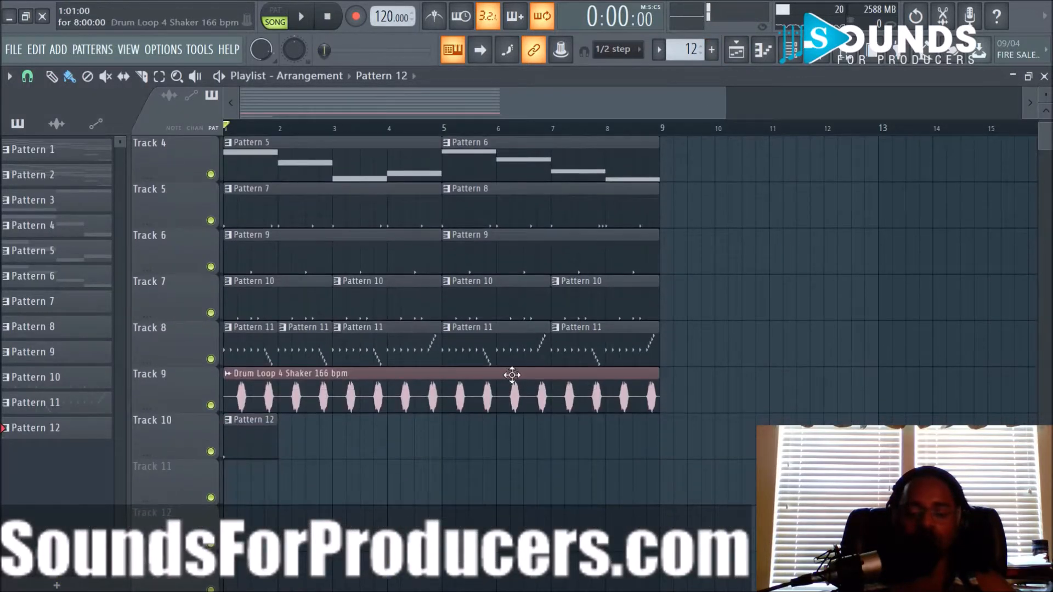
pyautogui.click(498, 388)
pyautogui.click(790, 49)
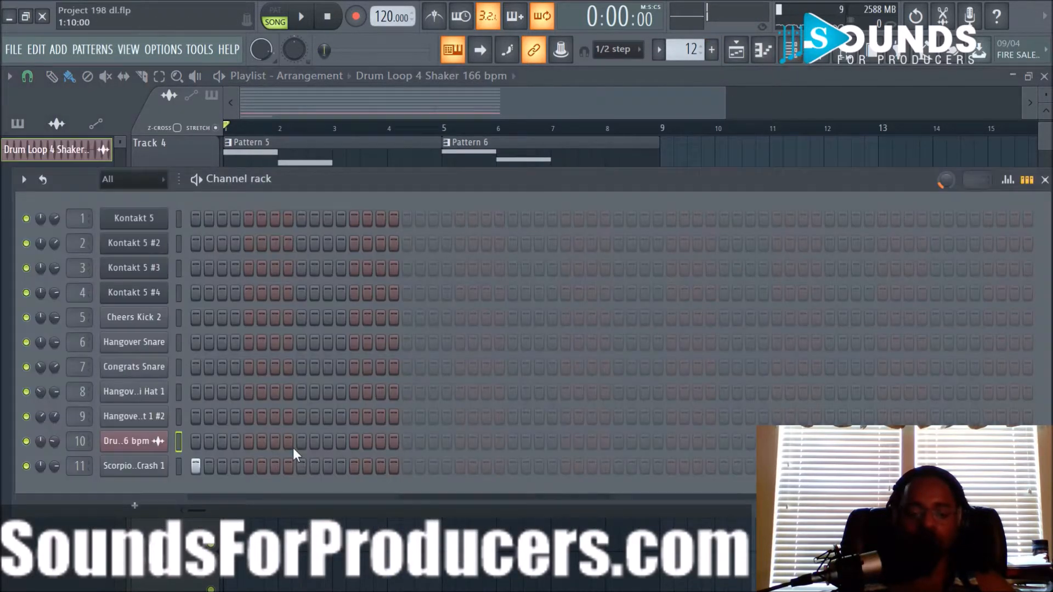
pyautogui.click(140, 437)
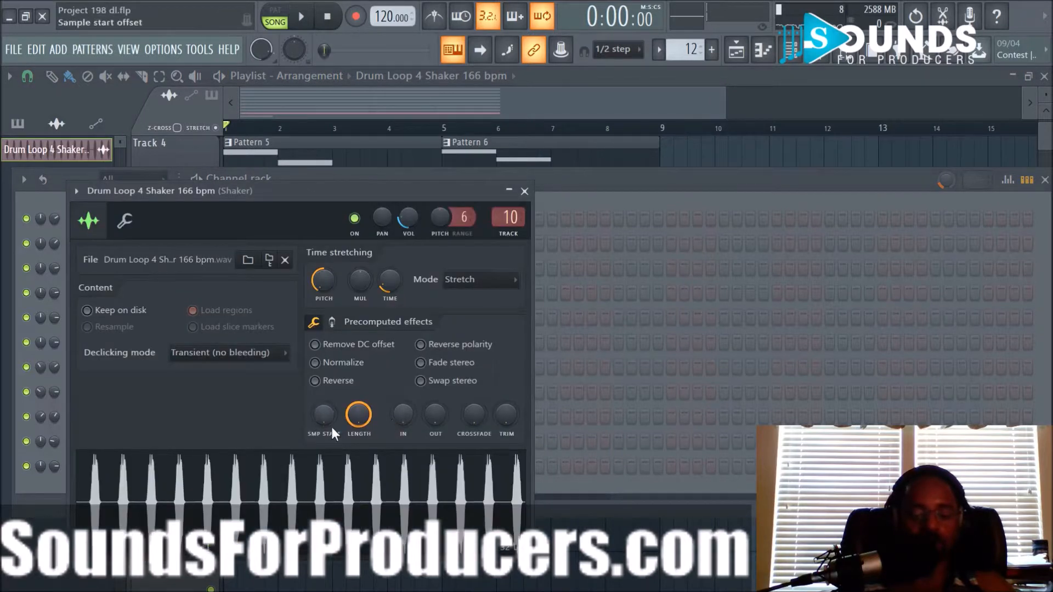
pyautogui.press('space')
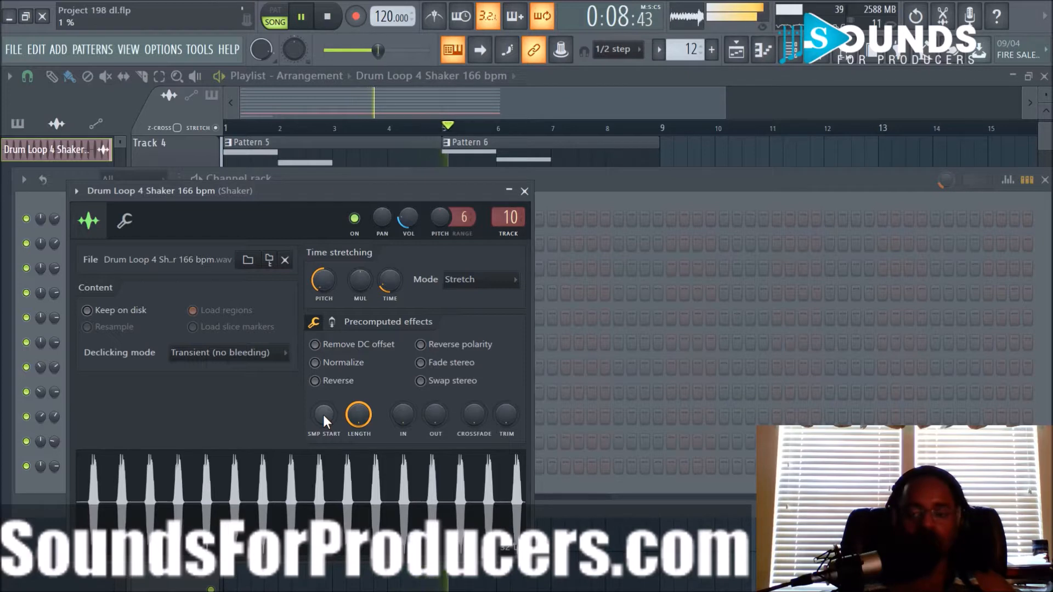
pyautogui.click(721, 160)
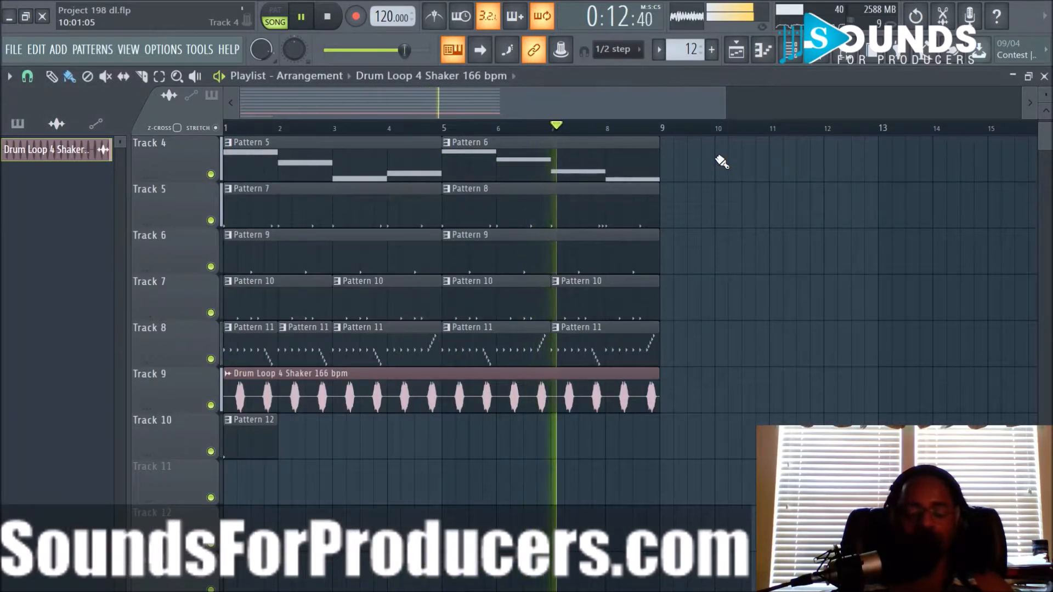
pyautogui.scroll(3, 722, 166)
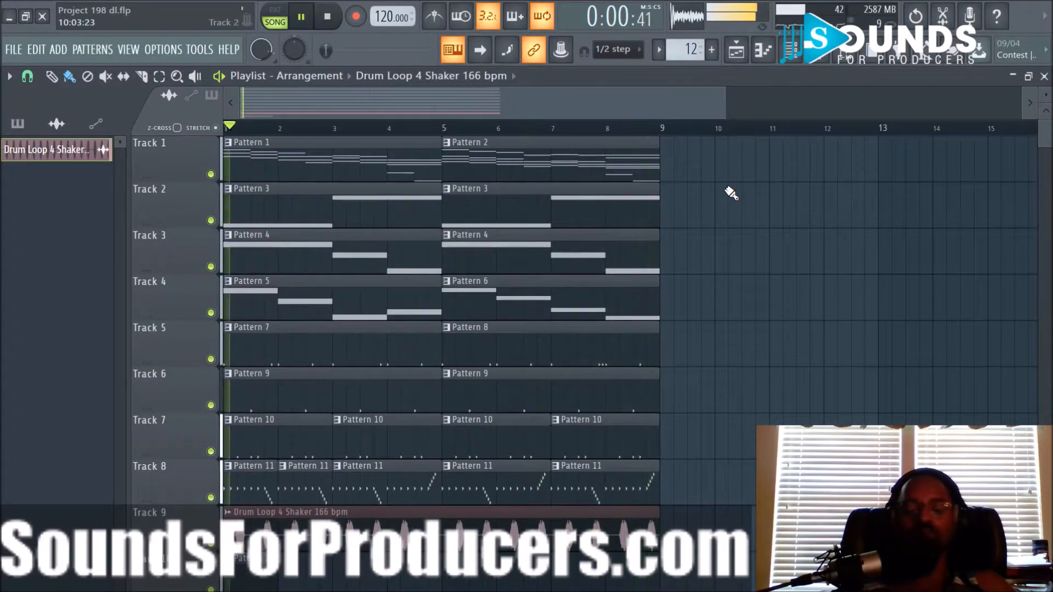
# Stop playback and save the project
pyautogui.press('space')
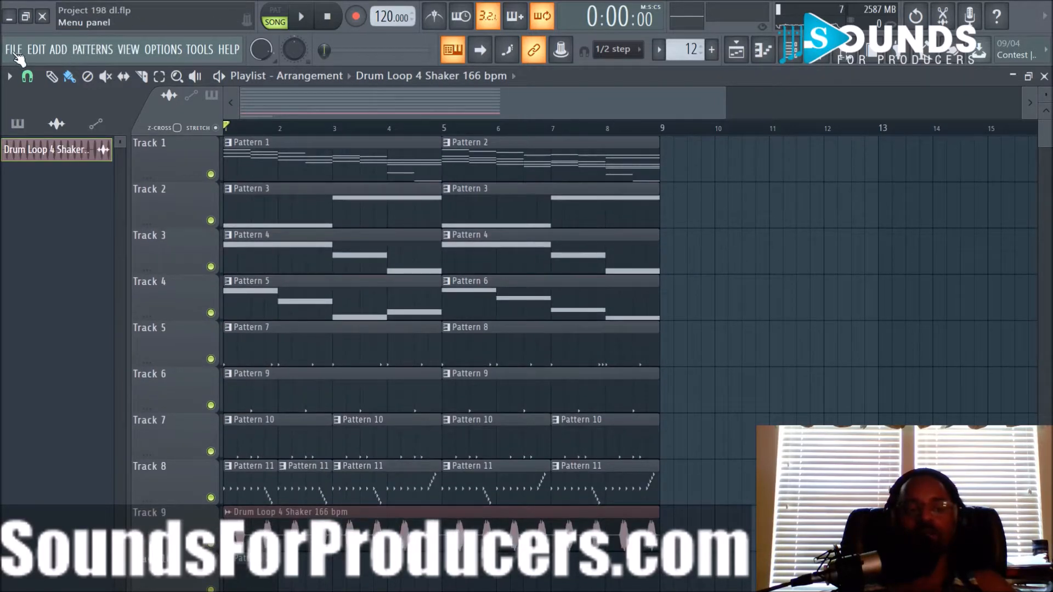
pyautogui.click(17, 53)
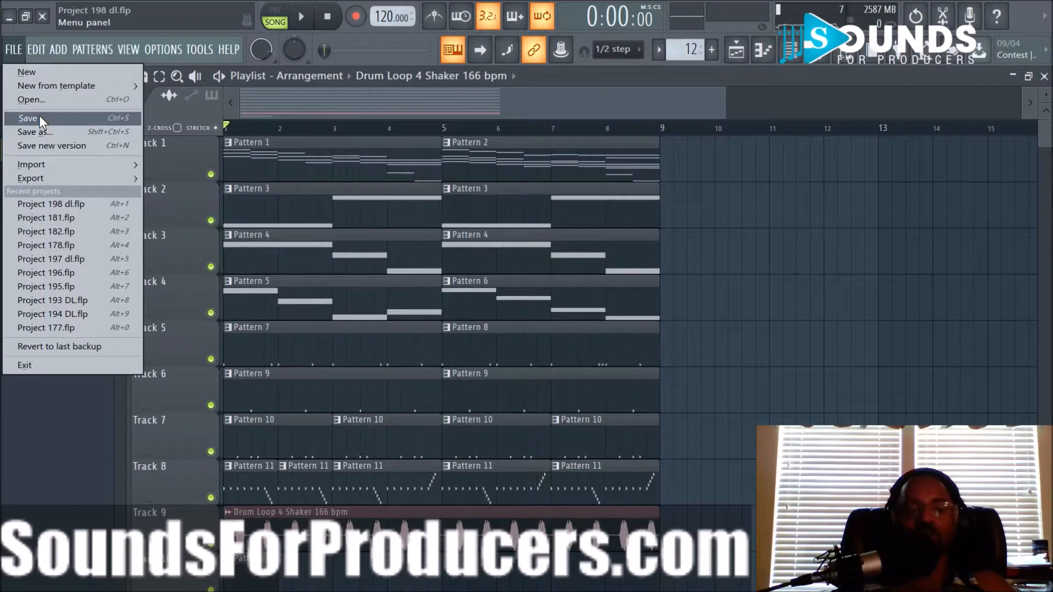
pyautogui.click(38, 116)
# Select all clips in the arrangement, try duplicating them from bar 9 onward, and undo the duplication
pyautogui.hotkey('ctrl', 'a')
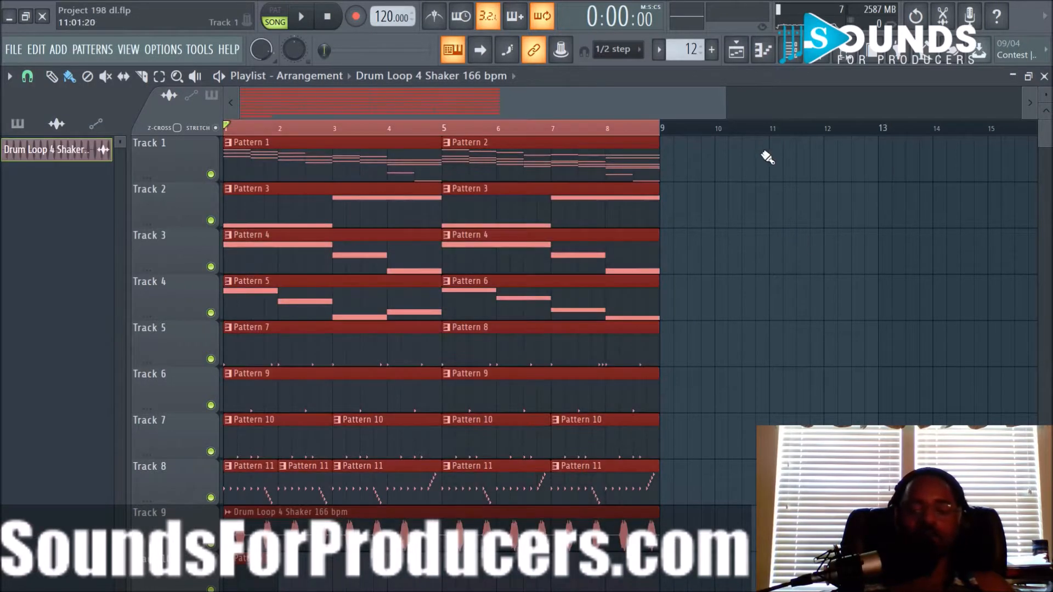
pyautogui.scroll(-3, 749, 141)
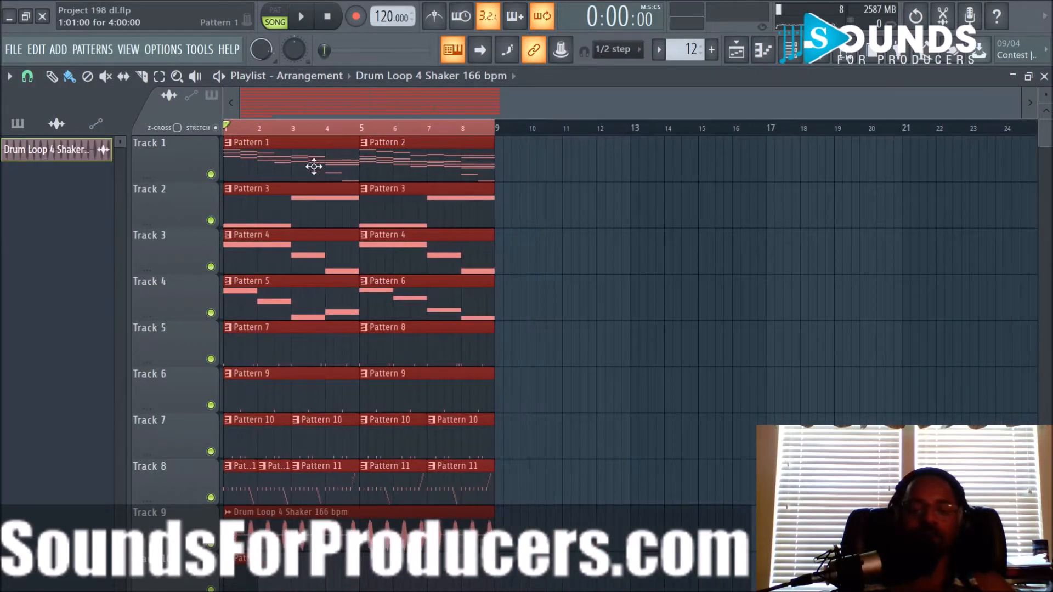
pyautogui.hotkey('ctrl', 'b')
pyautogui.moveTo(560, 197); pyautogui.dragTo(580, 195)
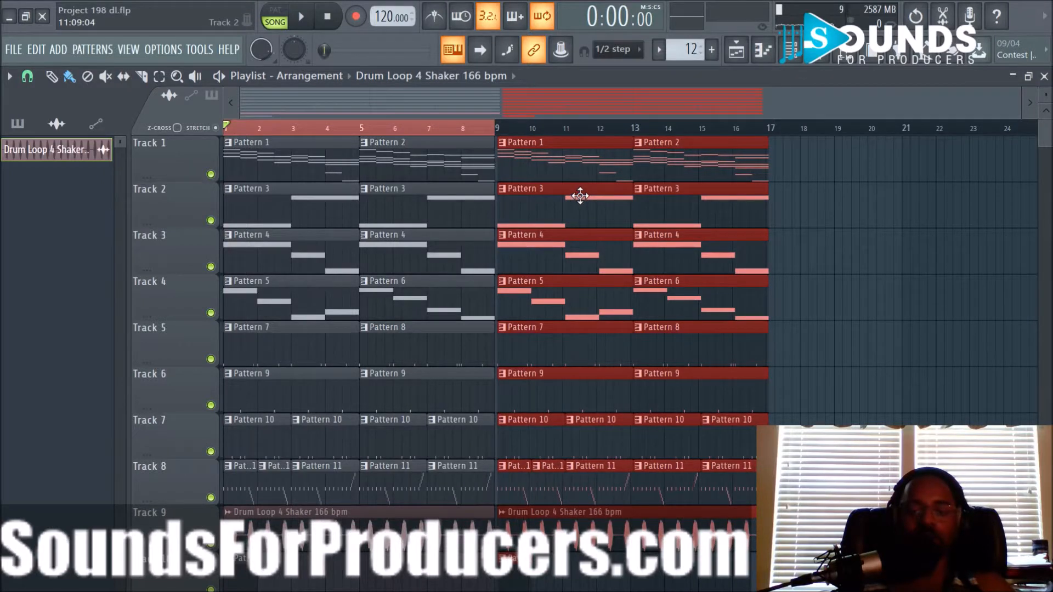
pyautogui.hotkey('ctrl', 'z')
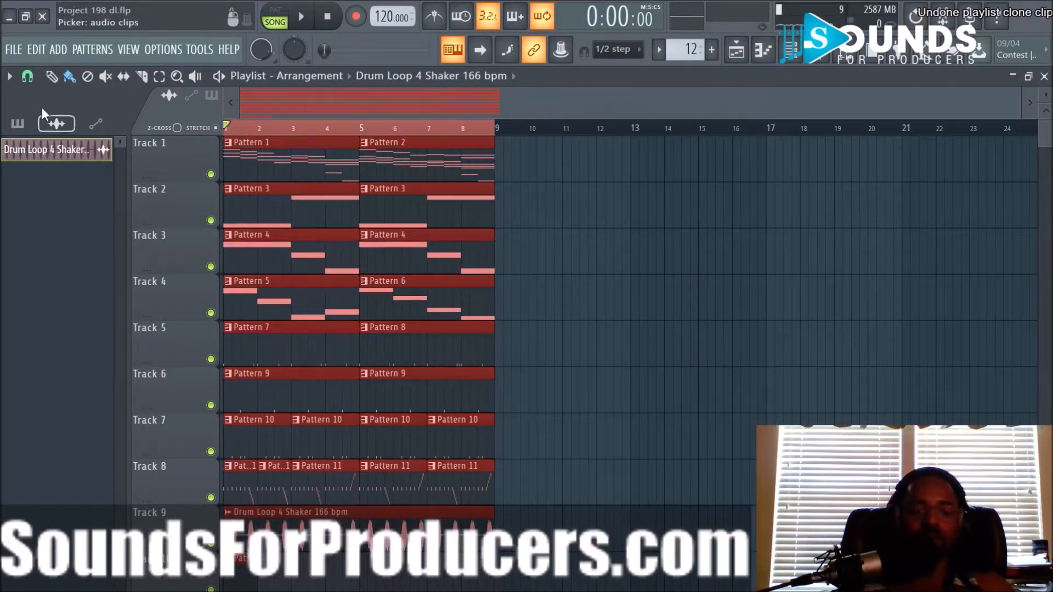
# Set the playlist's snap to Bar
pyautogui.click(9, 77)
pyautogui.click(25, 81)
pyautogui.click(26, 77)
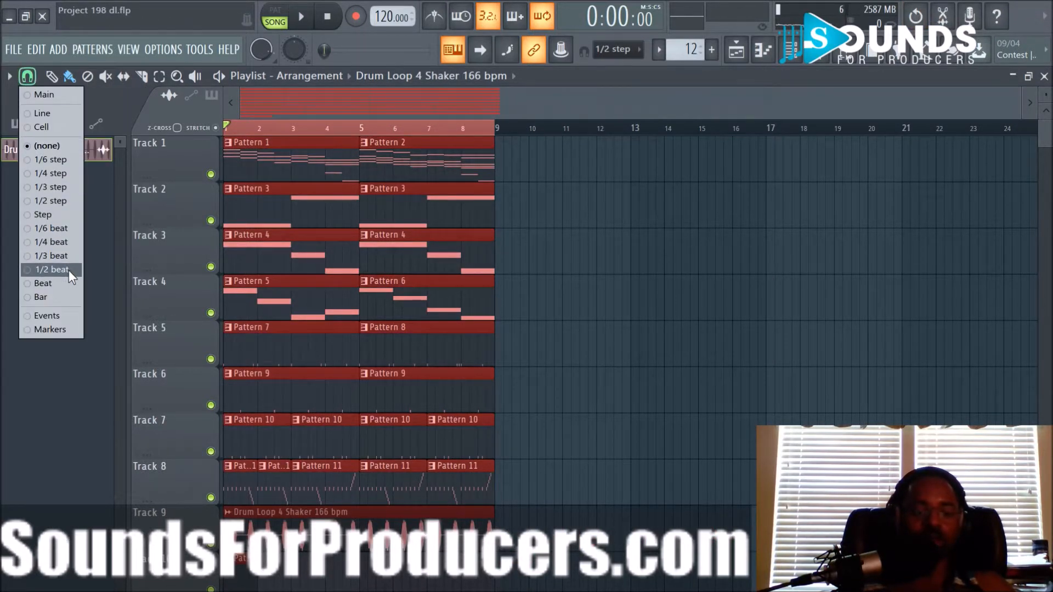
pyautogui.click(62, 288)
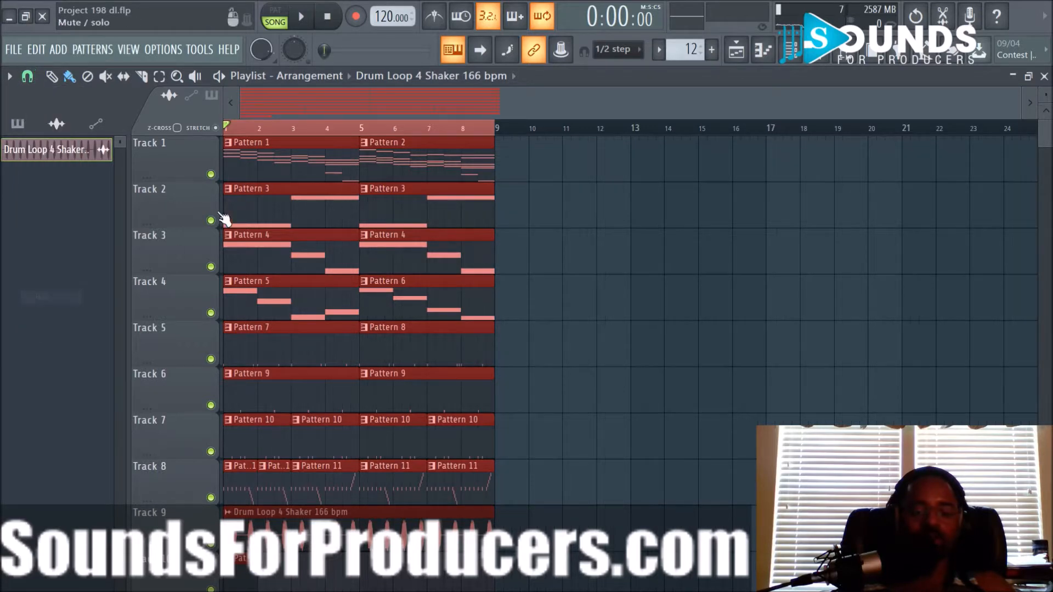
# Copy the selected eight-bar block of clips to bars 9, 17 and 25, extending the arrangement through bar 32
pyautogui.moveTo(250, 173); pyautogui.dragTo(786, 172)
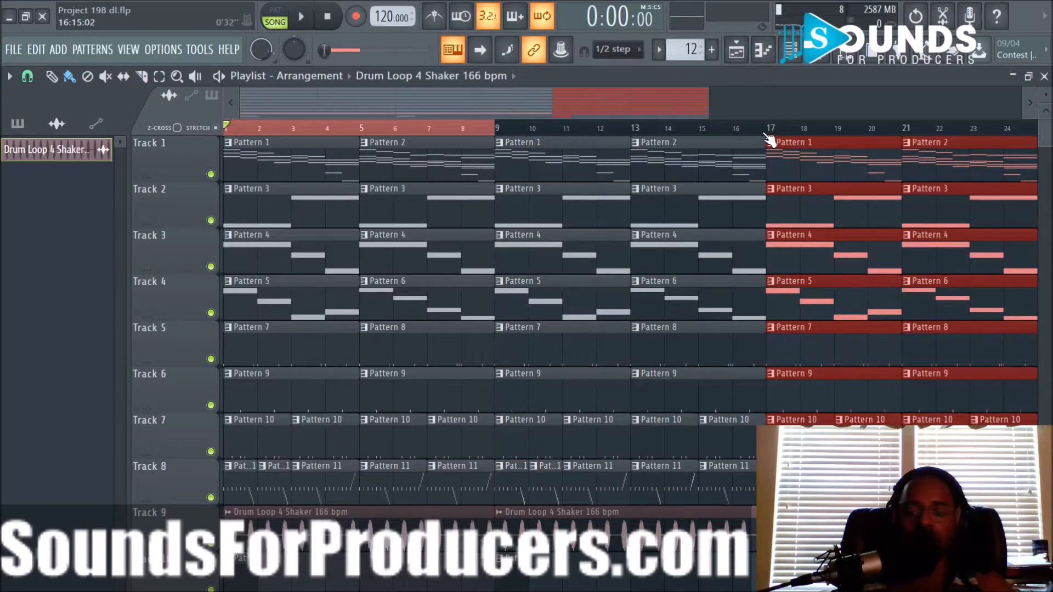
pyautogui.keyDown('ctrl'); pyautogui.scroll(-2, 746, 156); pyautogui.keyUp('ctrl')
pyautogui.moveTo(704, 173); pyautogui.dragTo(900, 174)
pyautogui.keyDown('ctrl'); pyautogui.scroll(-2, 801, 137); pyautogui.keyUp('ctrl')
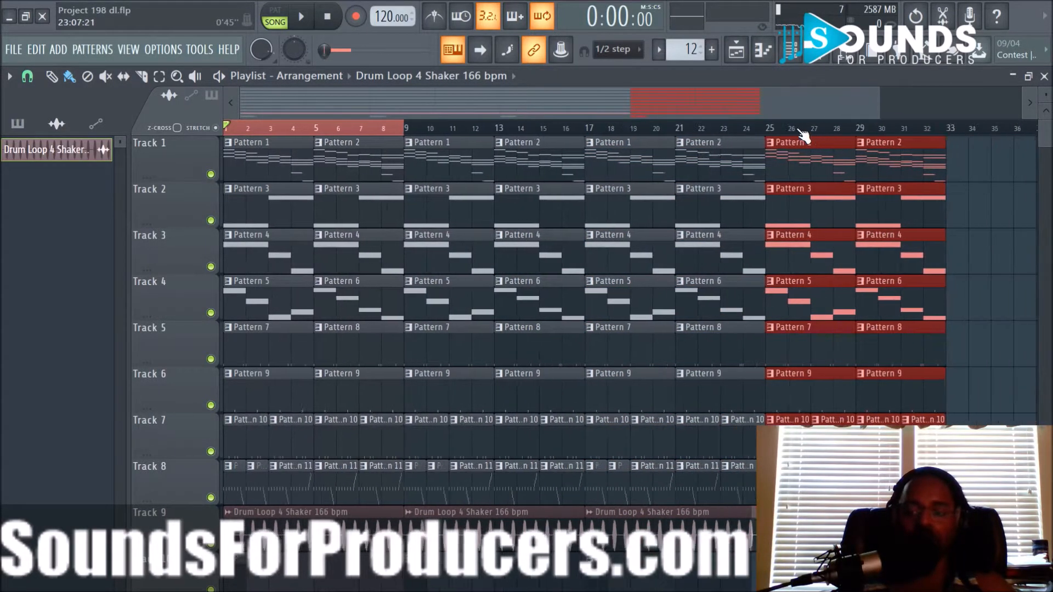
# Duplicate the selected eight-bar block of clips to bar 33 and again to bar 41 in the playlist
pyautogui.moveTo(745, 168); pyautogui.dragTo(901, 171)
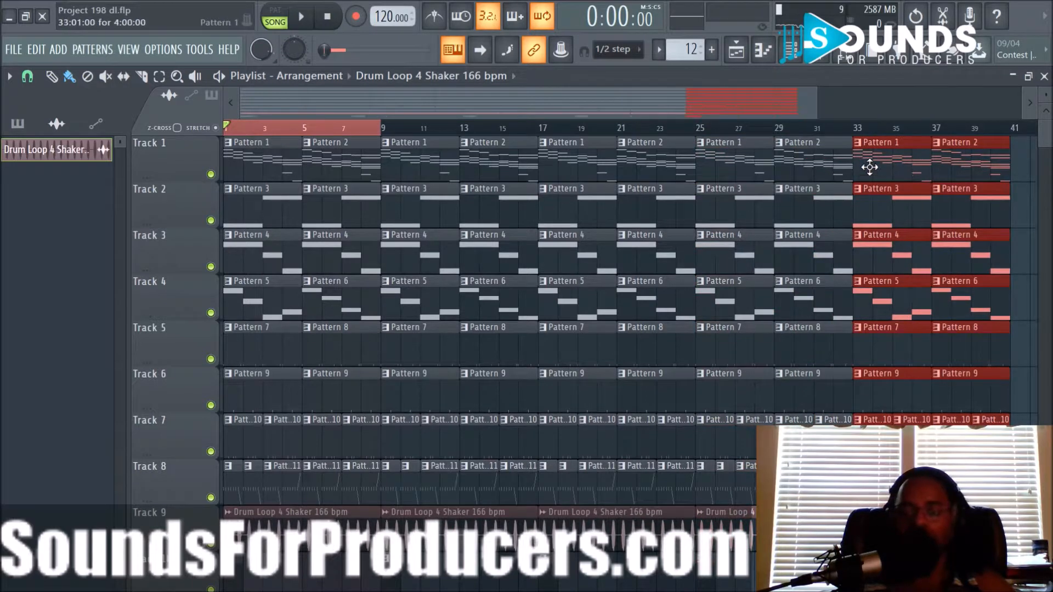
pyautogui.keyDown('ctrl'); pyautogui.scroll(-1, 863, 142); pyautogui.keyUp('ctrl')
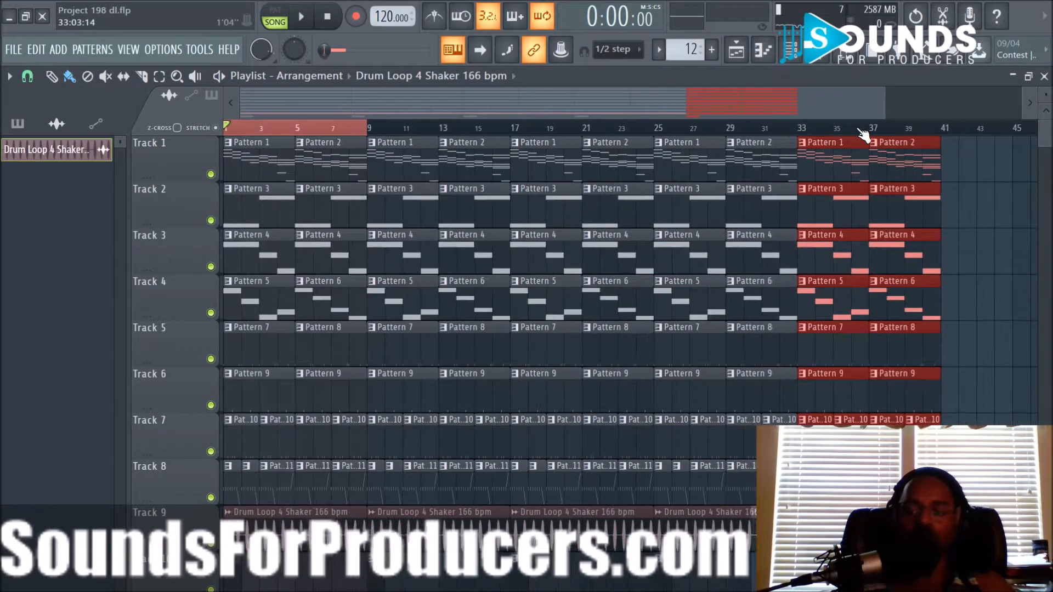
pyautogui.moveTo(848, 165); pyautogui.dragTo(967, 166)
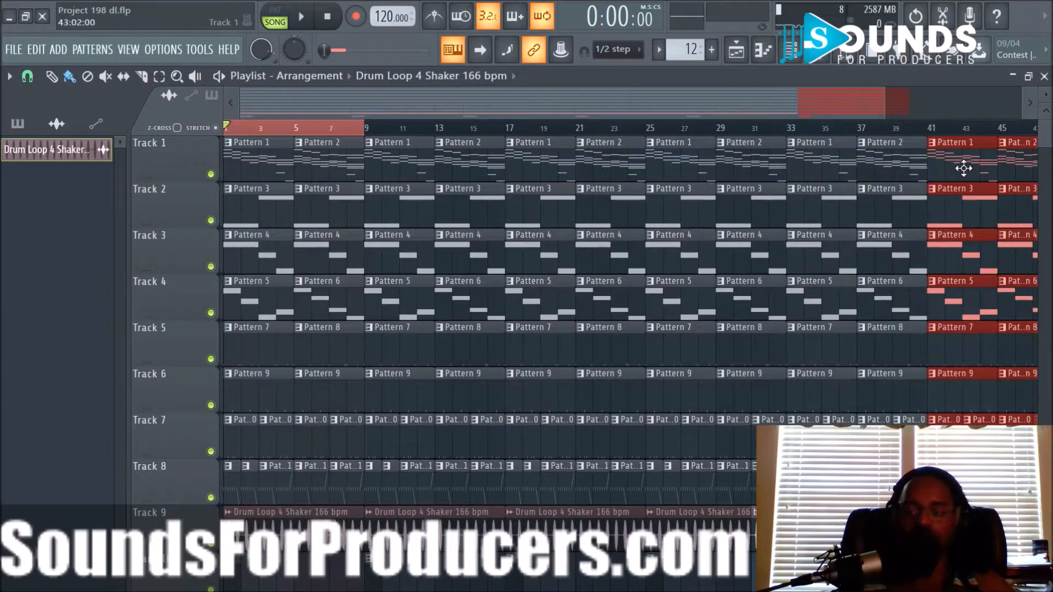
pyautogui.scroll(-4, 510, 131)
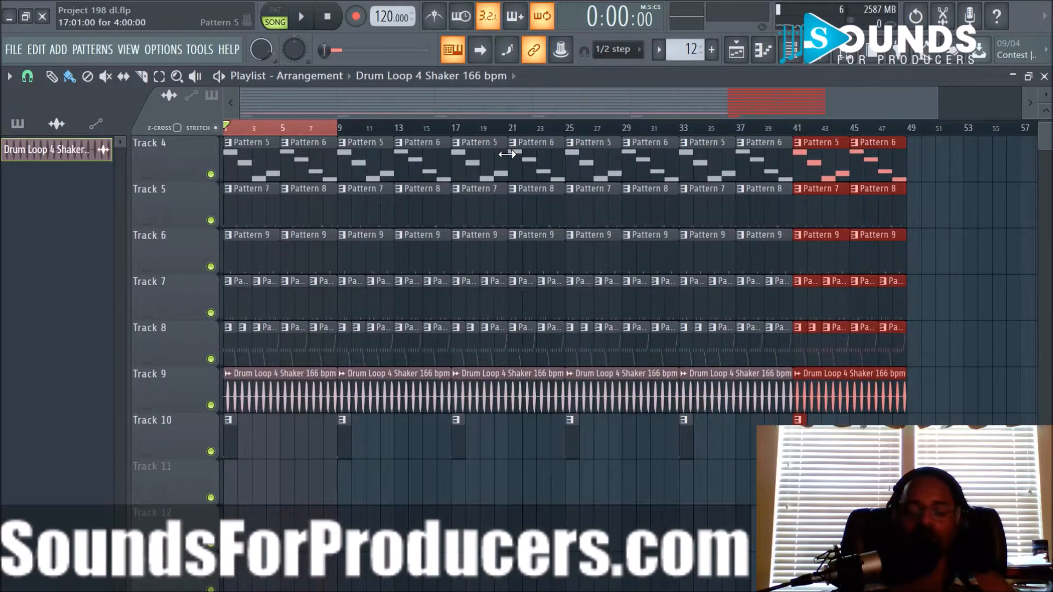
pyautogui.scroll(3, 501, 328)
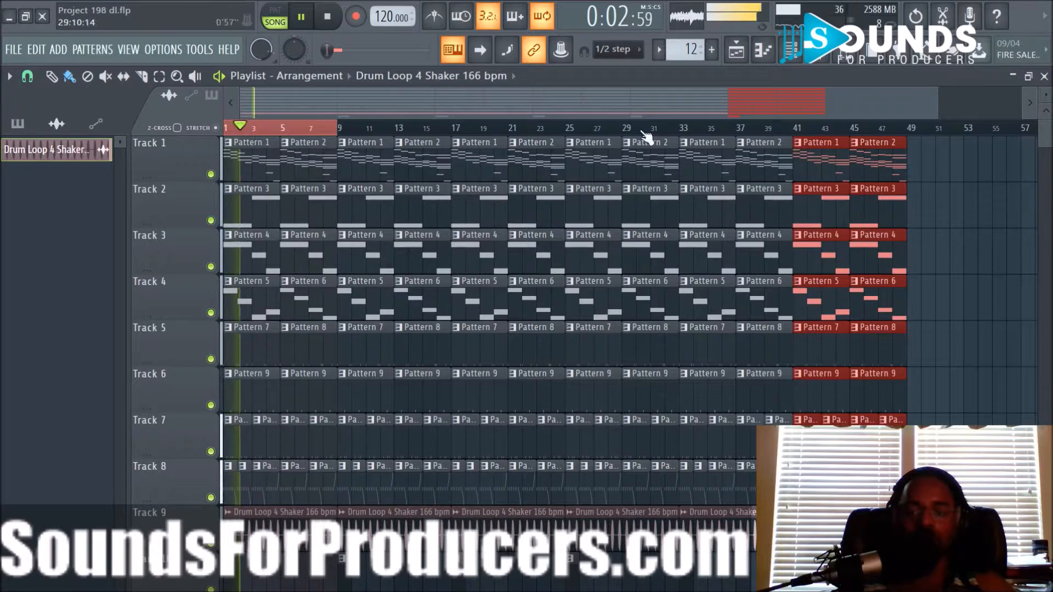
# Set the Drum Loop 4 Shaker channel's volume to 19% while listening to the arrangement
pyautogui.press('space')
pyautogui.click(801, 59)
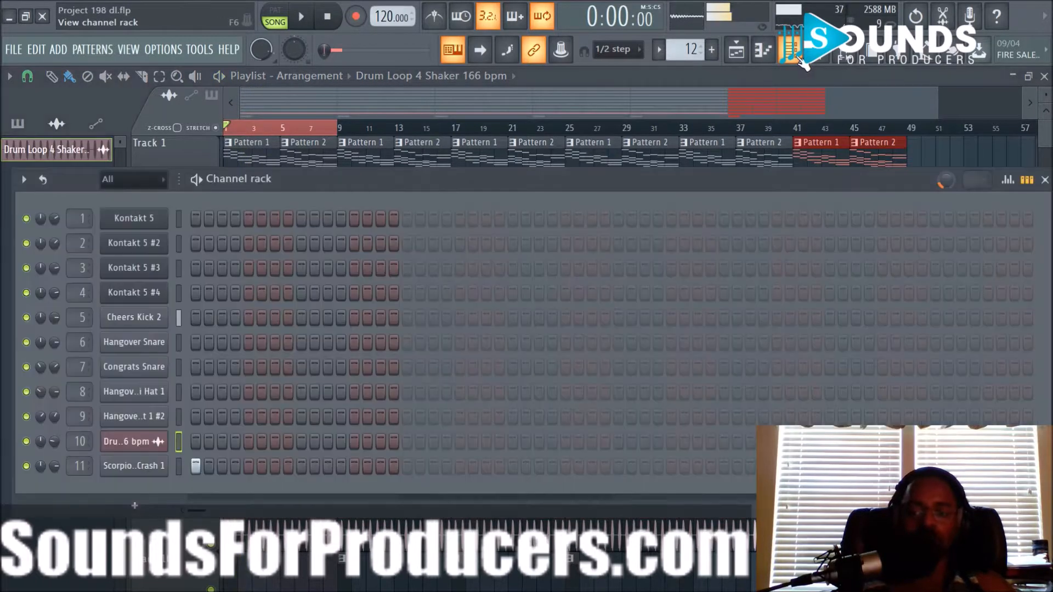
pyautogui.click(155, 444)
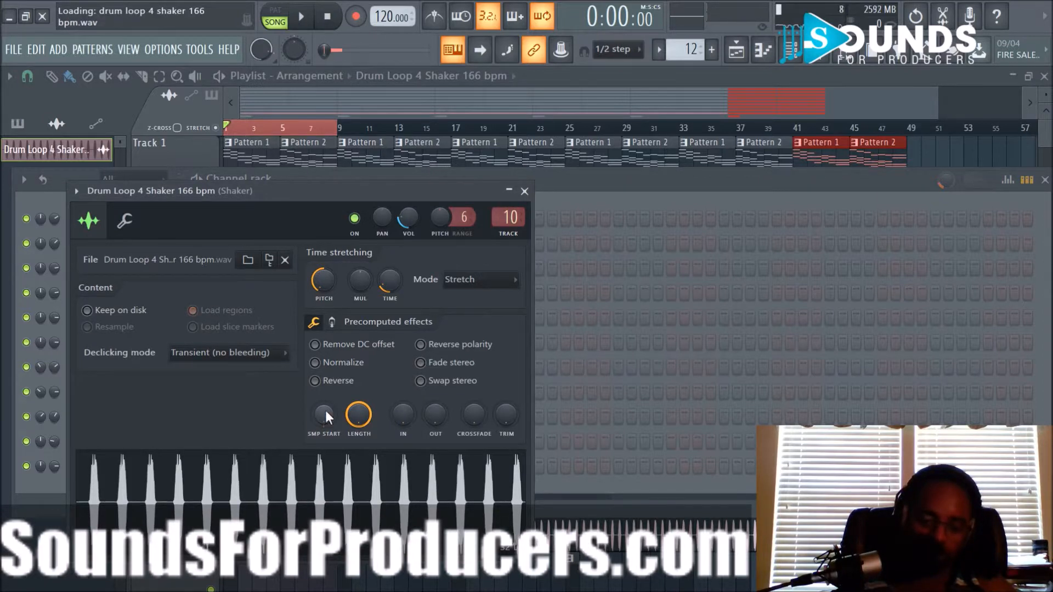
pyautogui.press('space')
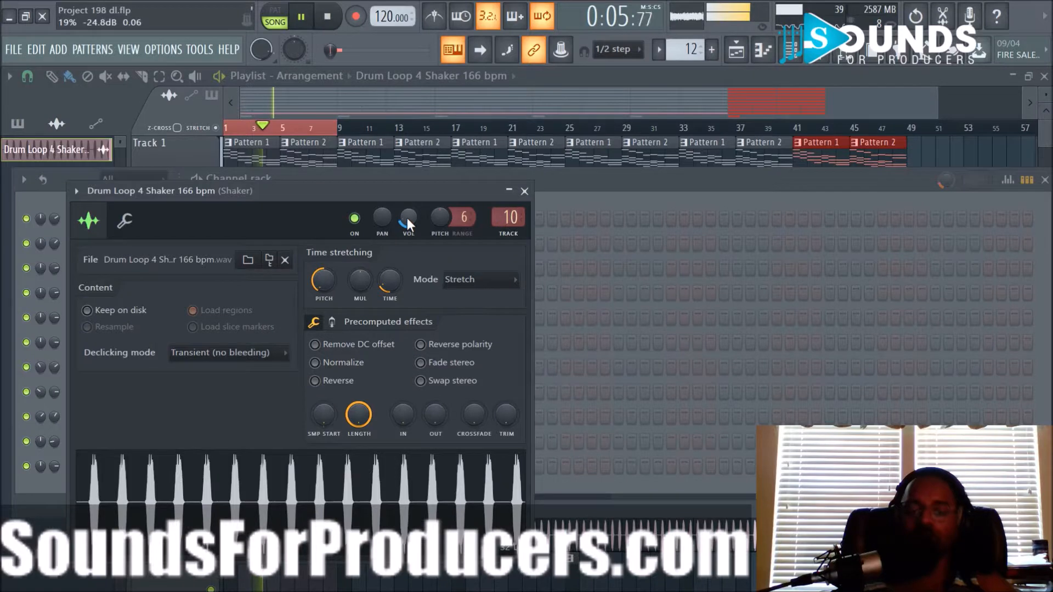
pyautogui.click(523, 190)
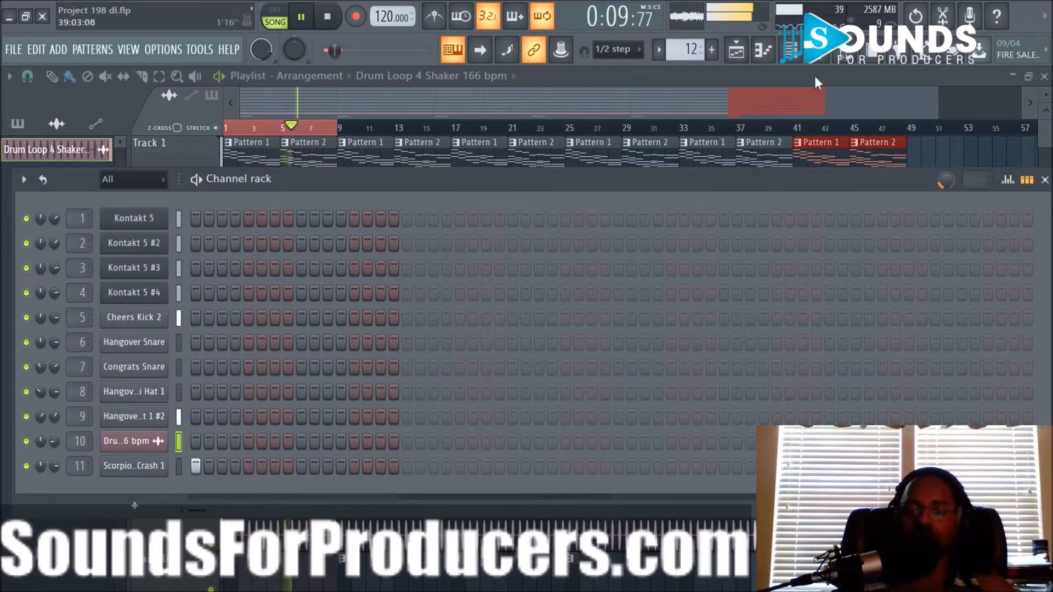
pyautogui.click(792, 59)
pyautogui.scroll(-3, 945, 215)
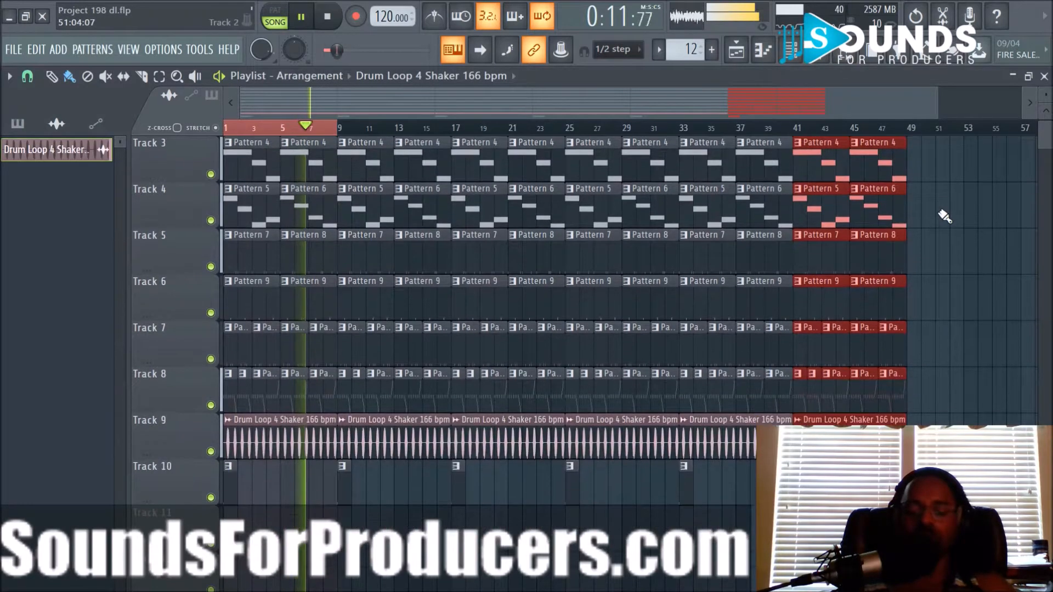
pyautogui.scroll(1, 944, 216)
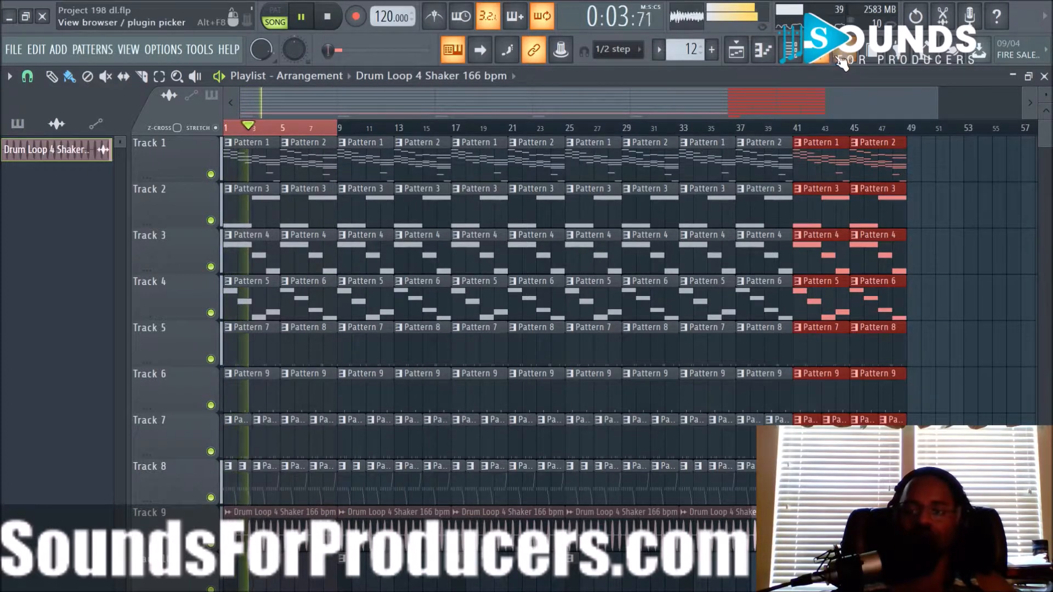
# Audition the Scorpion 808 and TDot 808 samples from the Scorpion's Sting Vol. 1 bonus one shots
pyautogui.click(846, 62)
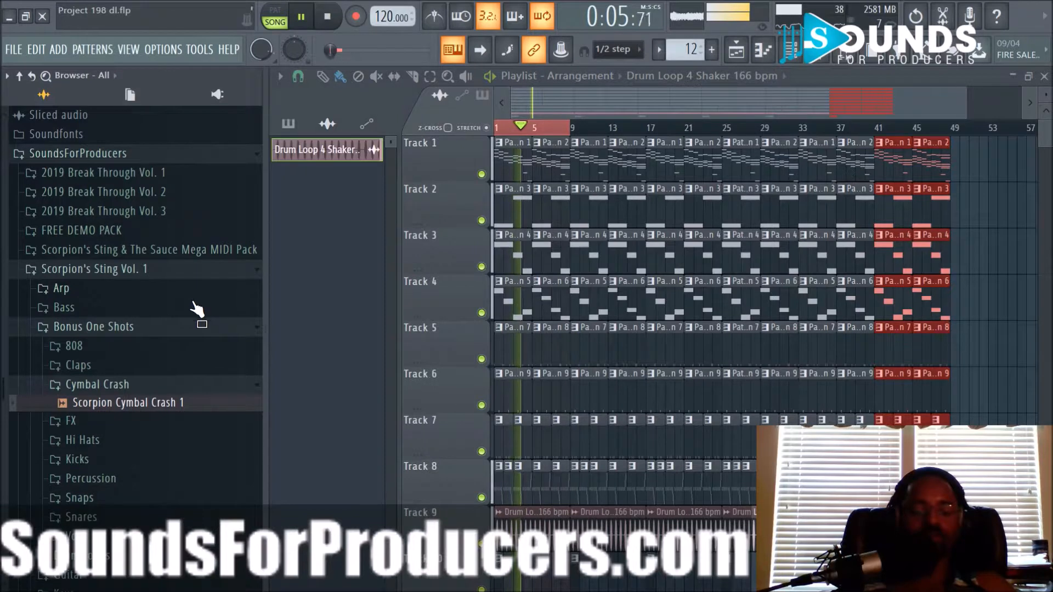
pyautogui.press('space')
pyautogui.click(147, 350)
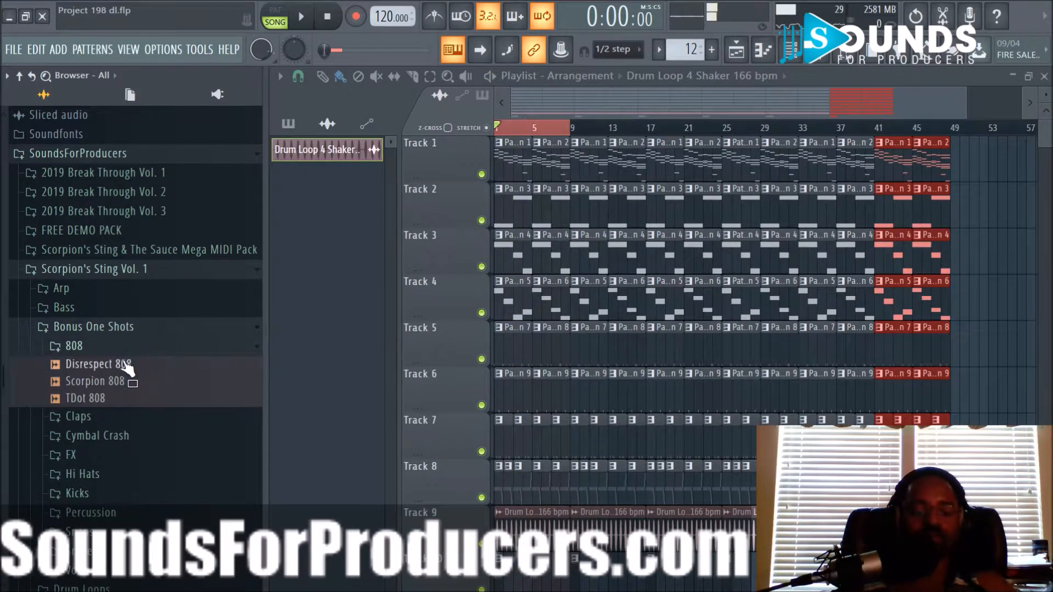
pyautogui.click(120, 382)
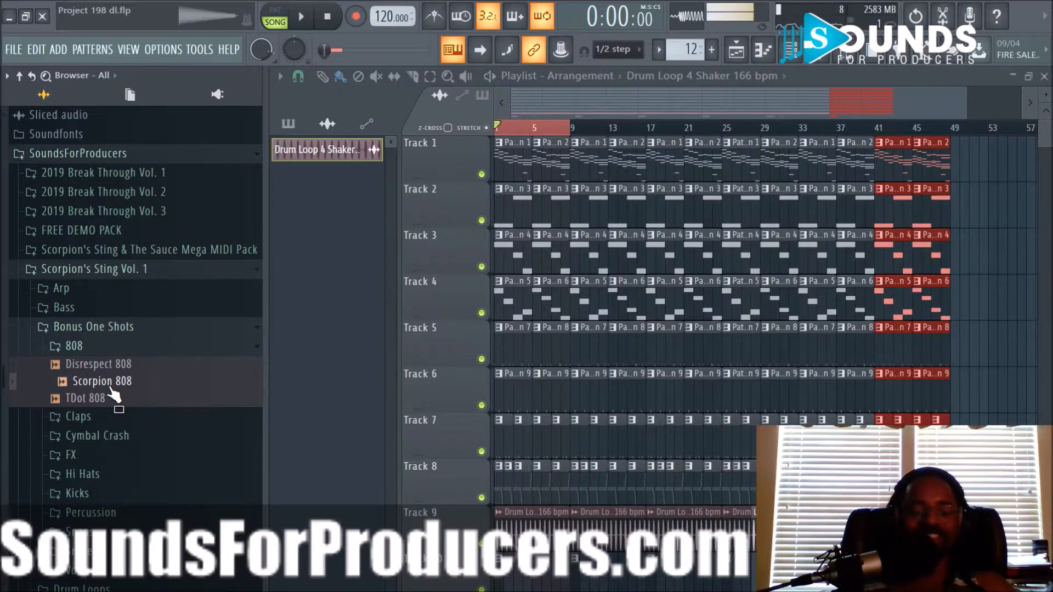
pyautogui.click(109, 399)
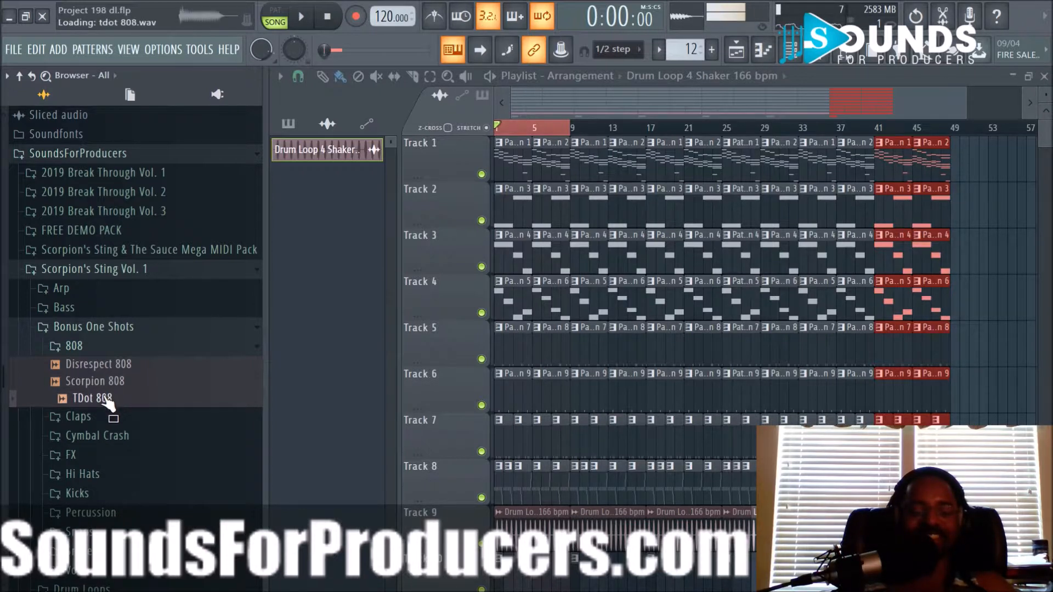
pyautogui.press('Up')
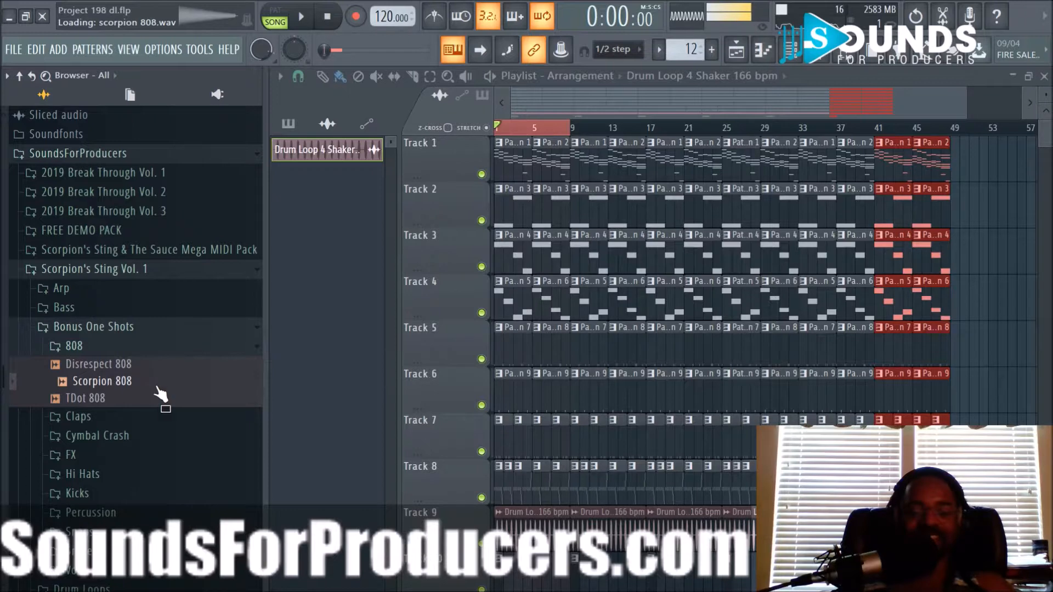
# Load the Scorpion 808 sample into a new channel and dismiss its settings
pyautogui.rightClick(118, 381)
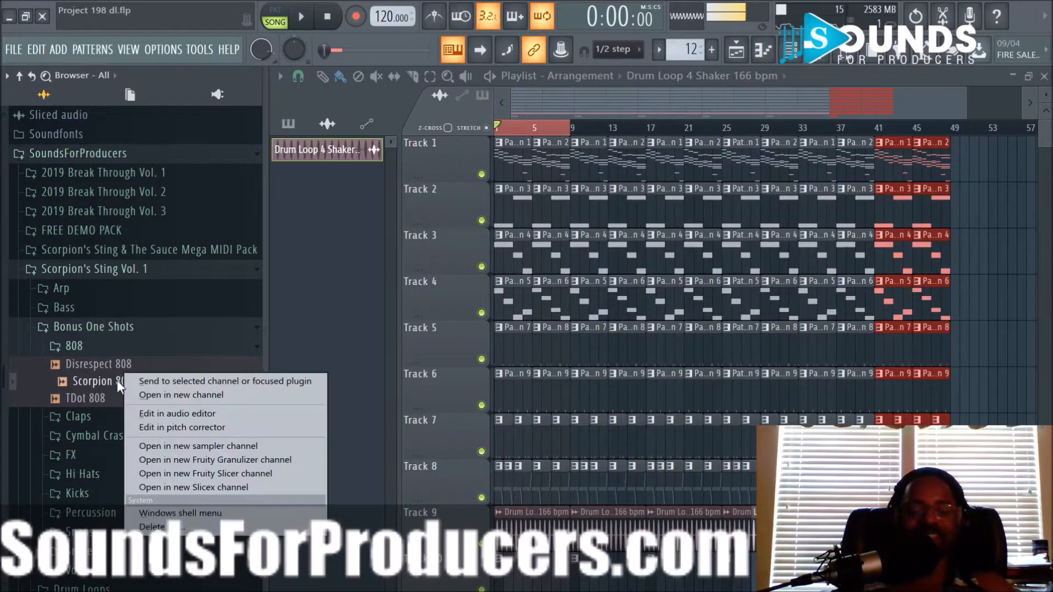
pyautogui.click(159, 395)
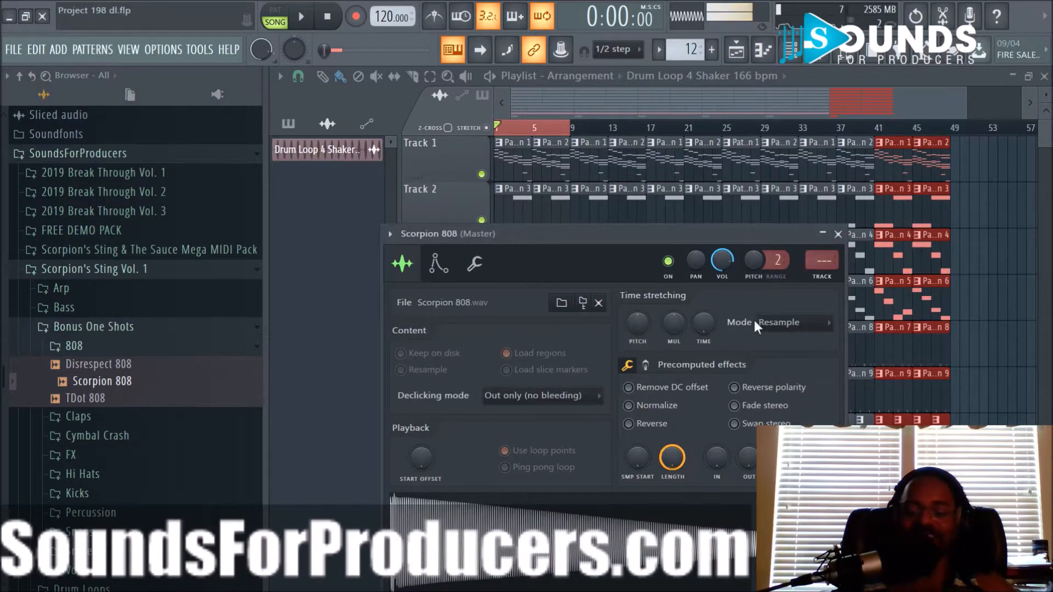
pyautogui.click(838, 234)
# Create new Pattern 13 and place it as a four-bar clip at bar 1 of Track 11
pyautogui.click(711, 49)
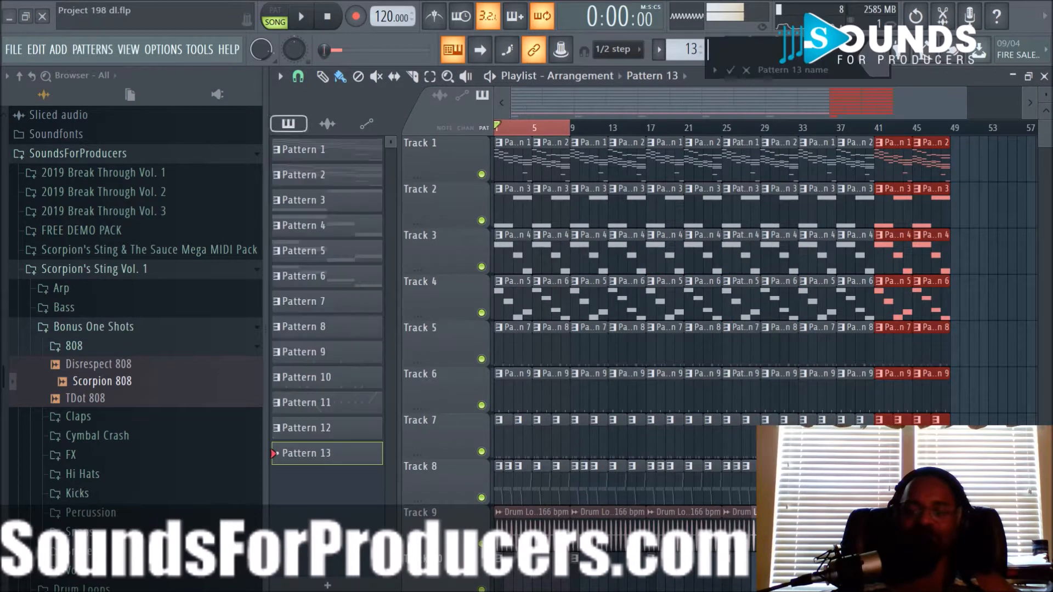
pyautogui.click(732, 69)
pyautogui.scroll(-3, 559, 491)
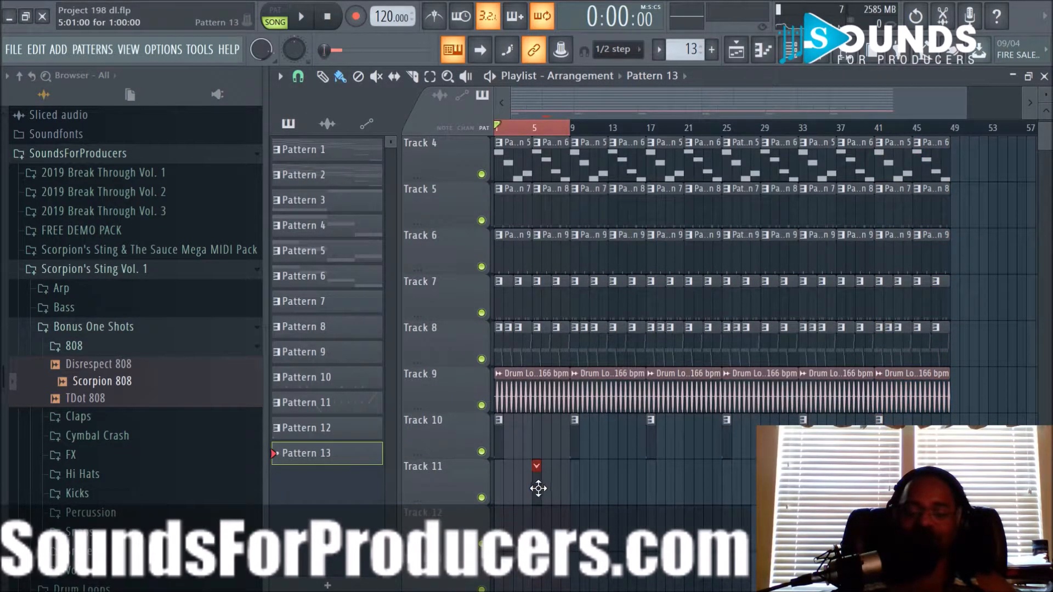
pyautogui.moveTo(538, 486); pyautogui.dragTo(488, 488)
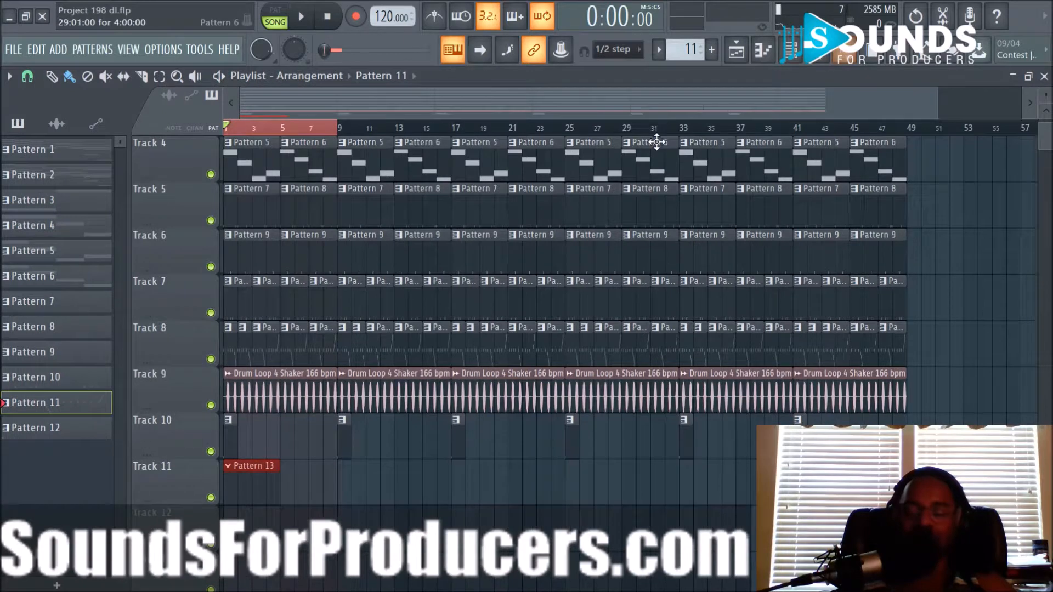
# Make Pattern 13 the active pattern and add a Scorpion 808 hit on its first step
pyautogui.scroll(-1, 603, 137)
pyautogui.scroll(5, 601, 108)
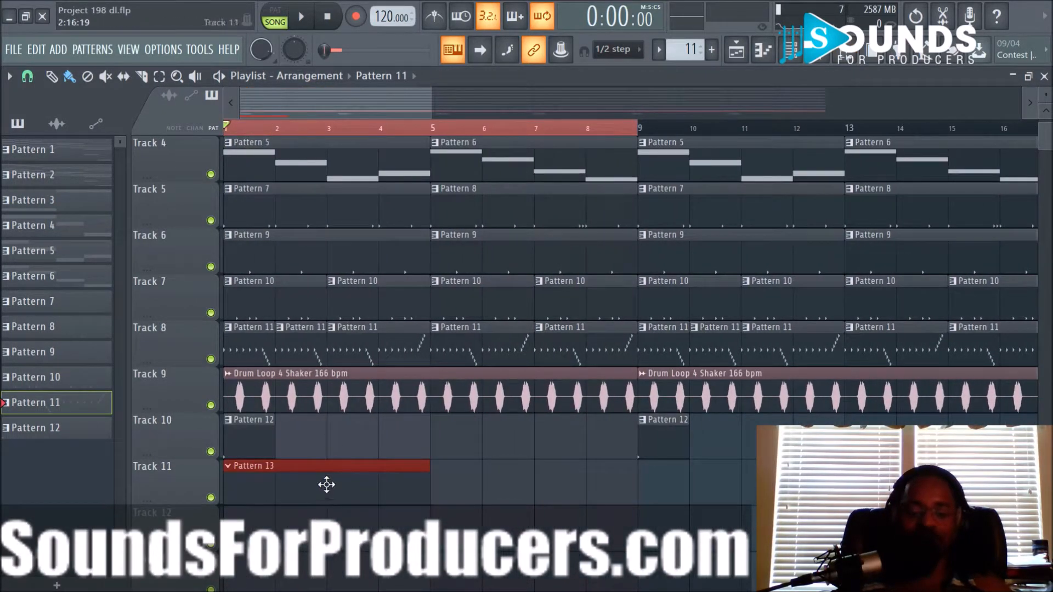
pyautogui.click(326, 485)
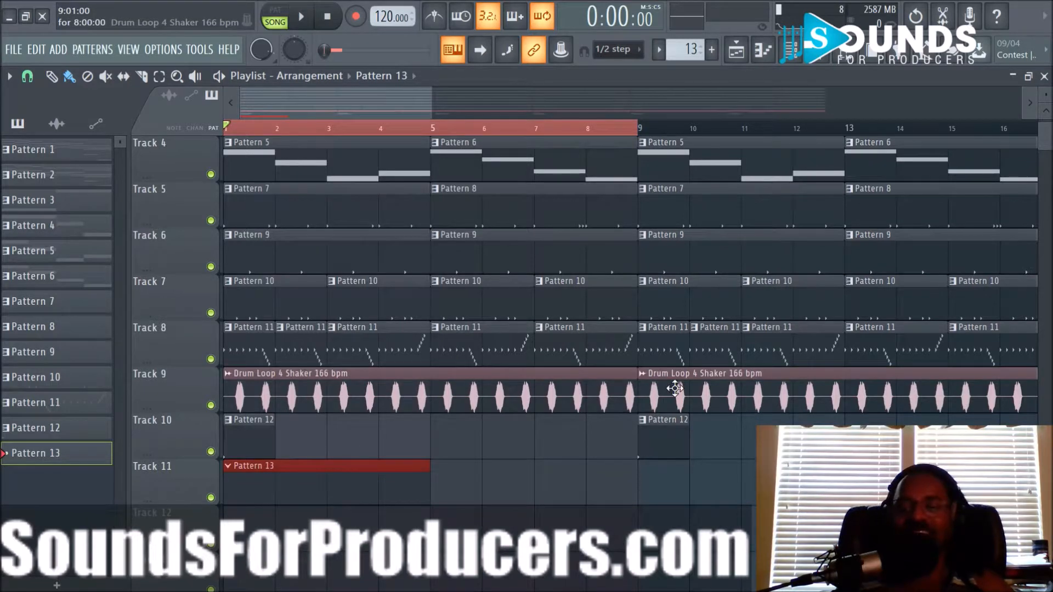
pyautogui.click(792, 60)
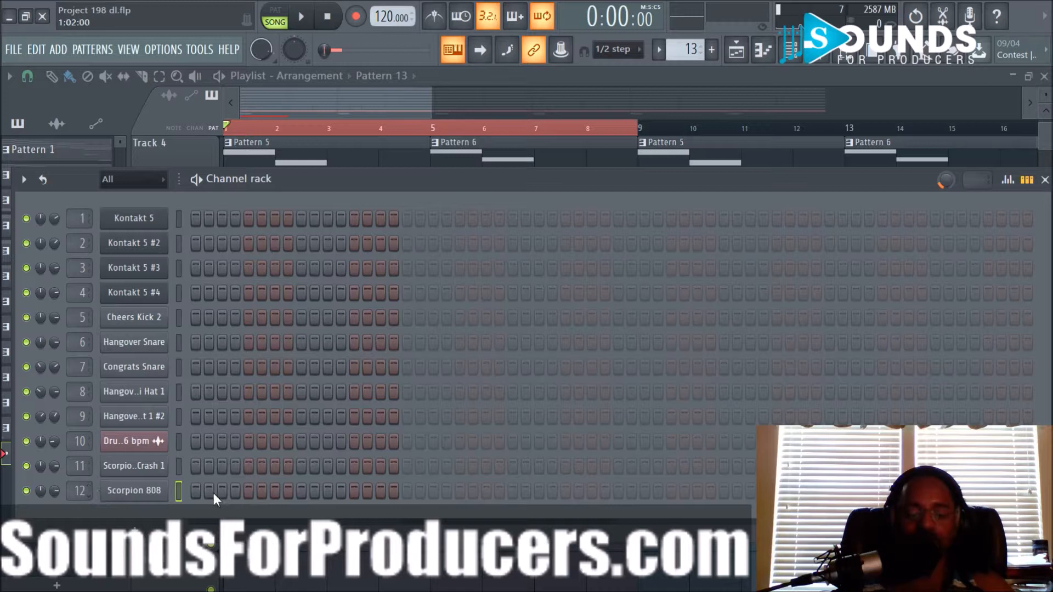
pyautogui.click(195, 492)
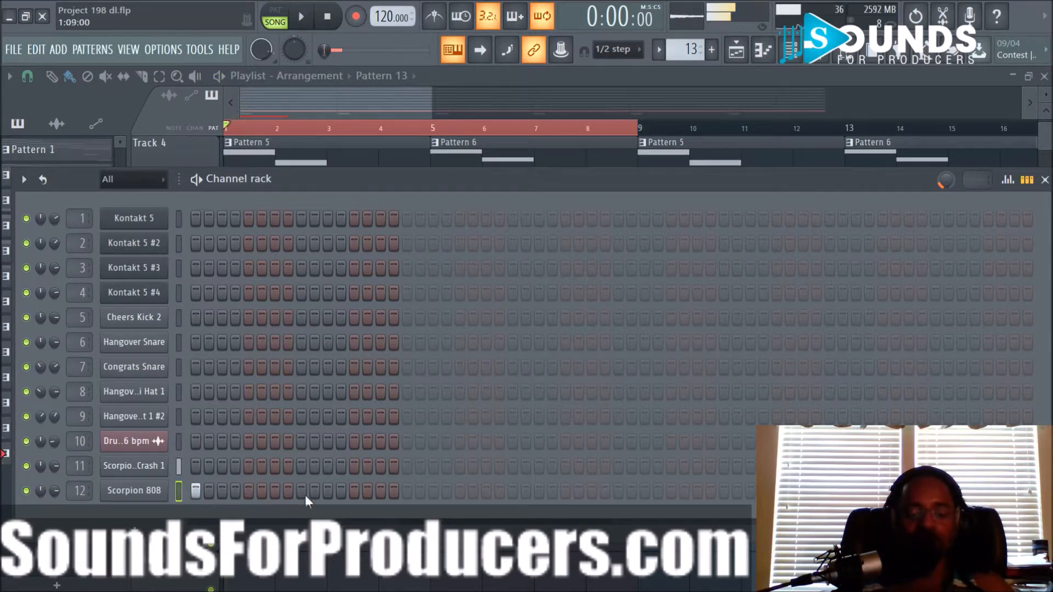
pyautogui.press('F6')
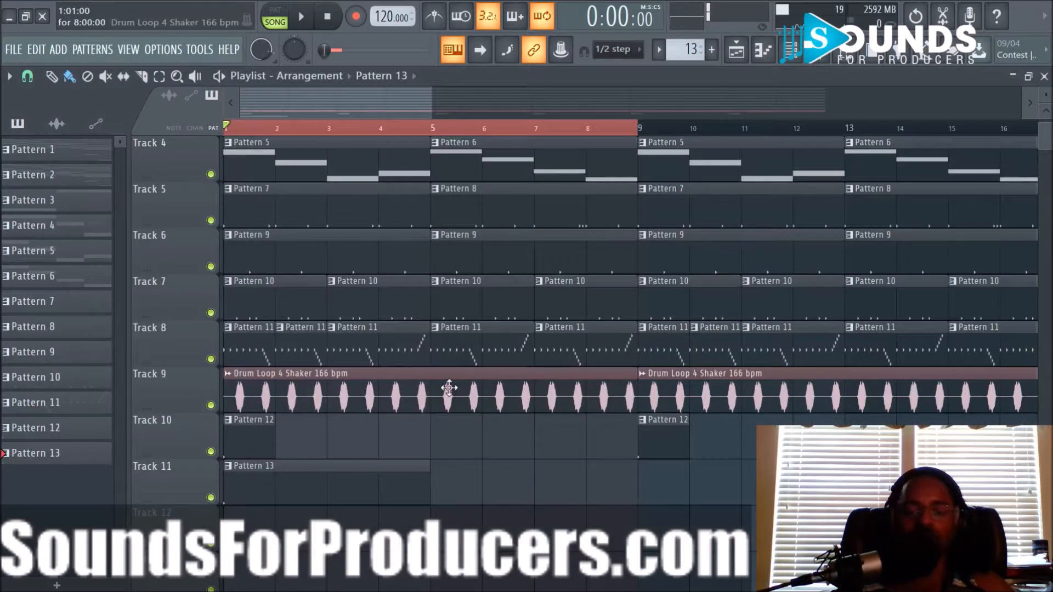
# Open Pattern 1's chord notes and copy the lowest note of each chord: E5, D5, B4, G4, A4, G4 and E4
pyautogui.scroll(3, 428, 378)
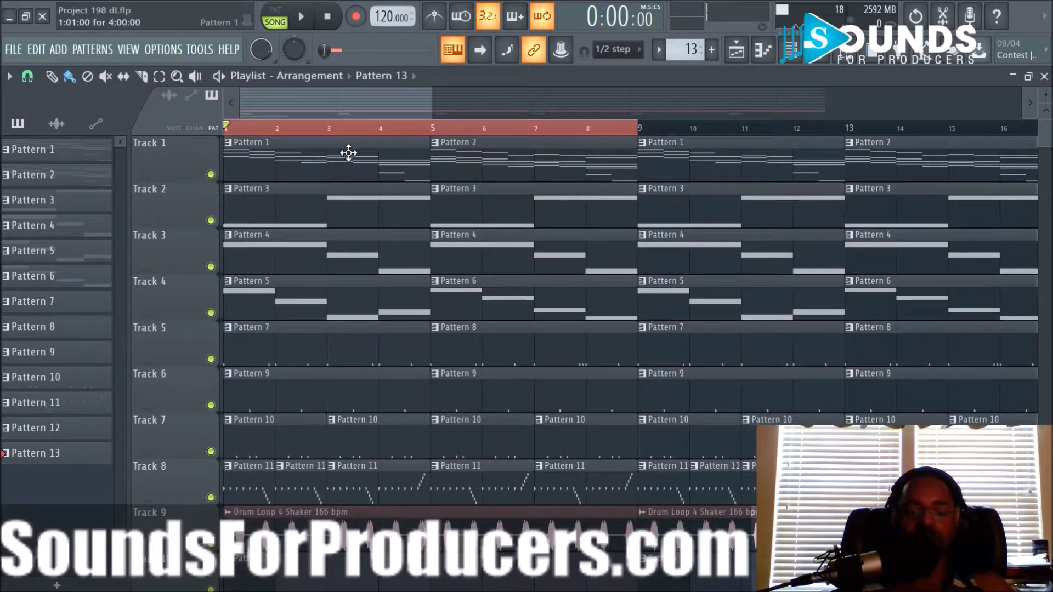
pyautogui.scroll(-5, 385, 443)
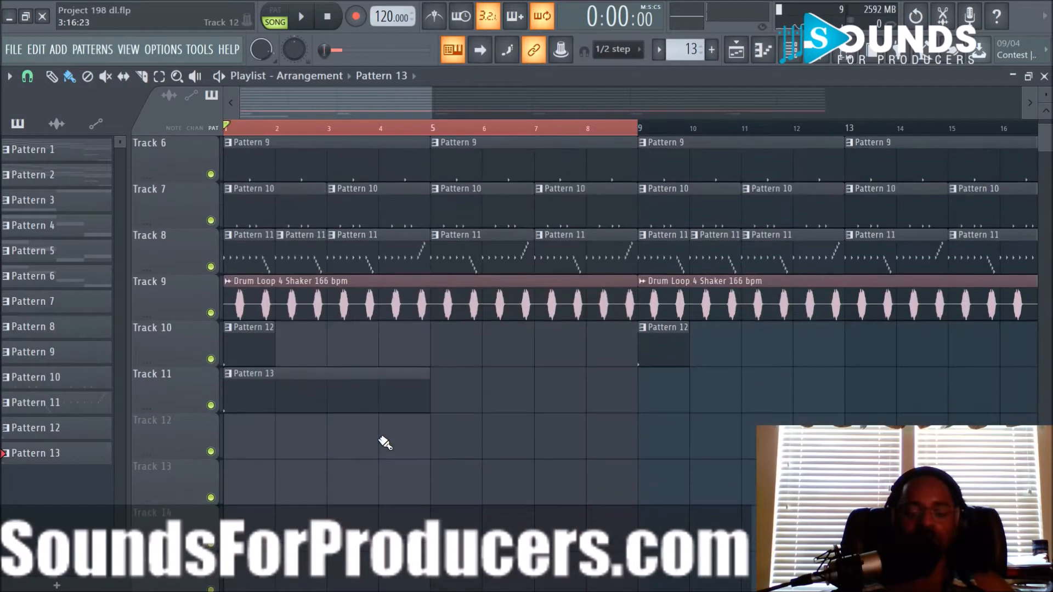
pyautogui.scroll(5, 400, 356)
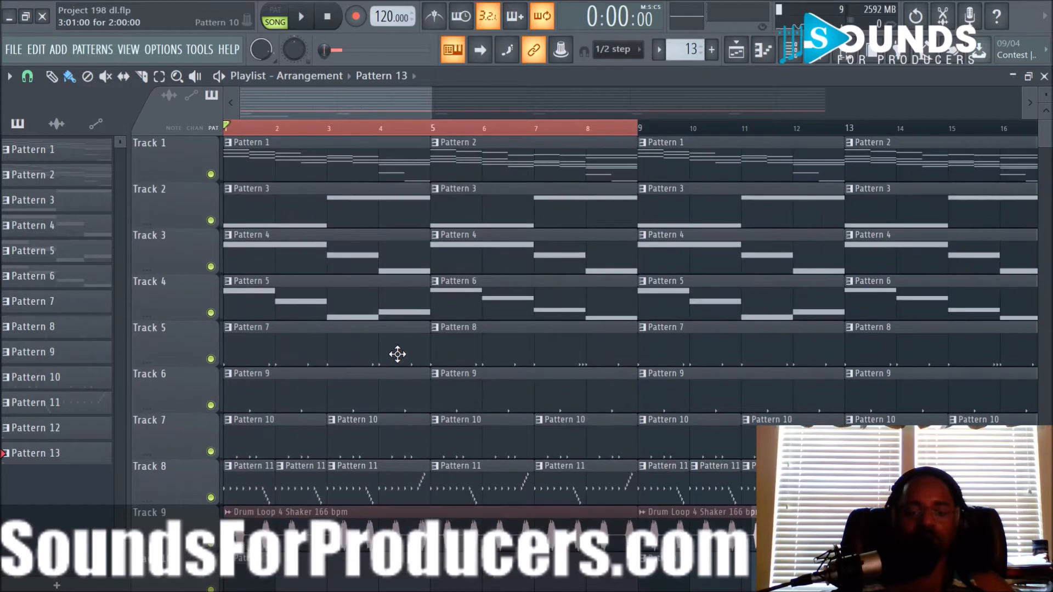
pyautogui.doubleClick(328, 172)
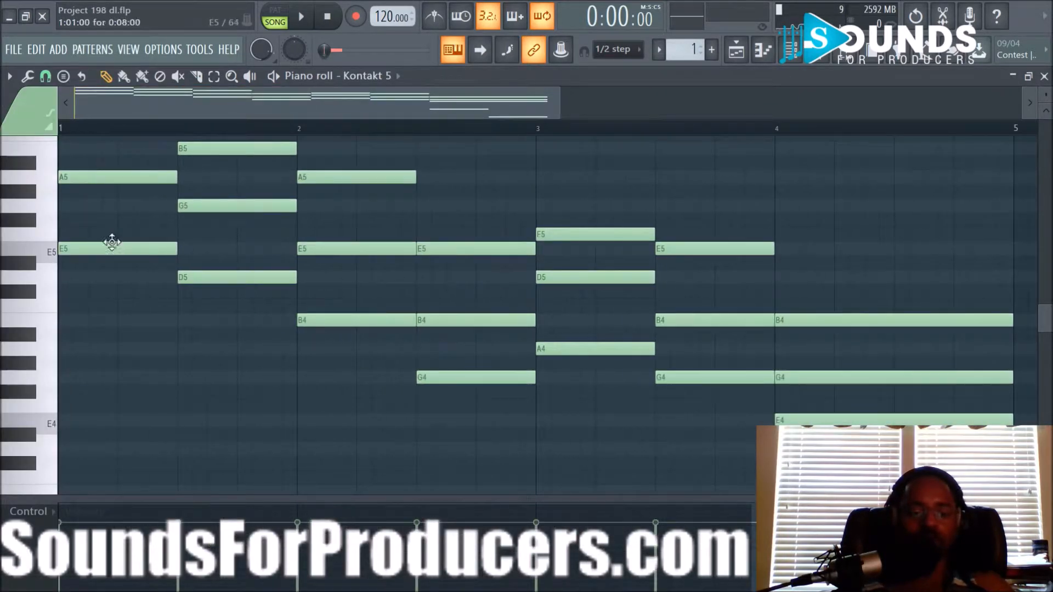
pyautogui.moveTo(111, 242); pyautogui.dragTo(228, 288)
pyautogui.keyDown('ctrl'); pyautogui.click(348, 318); pyautogui.keyUp('ctrl')
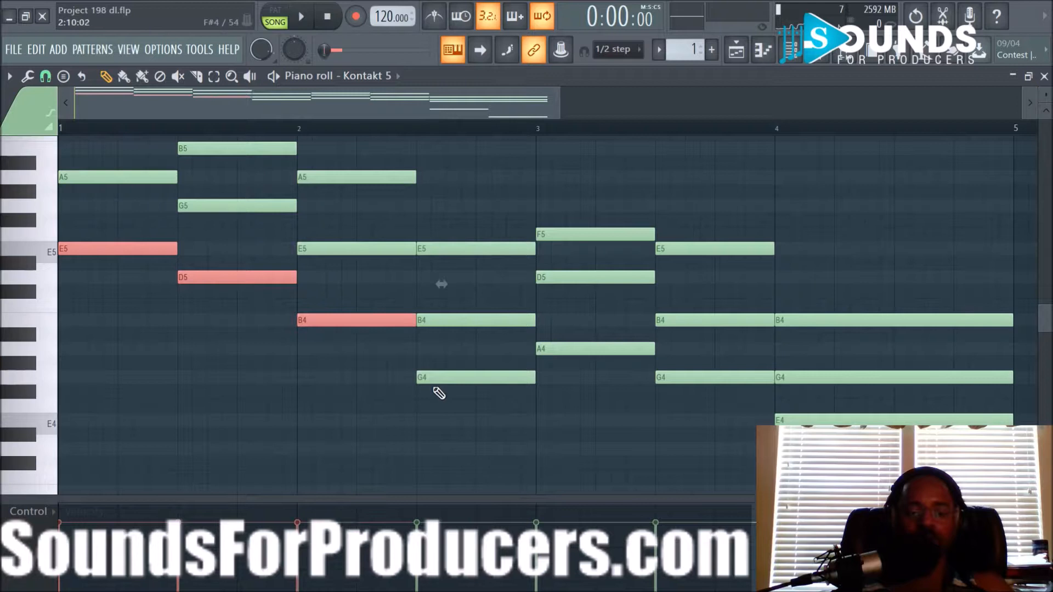
pyautogui.keyDown('ctrl'); pyautogui.click(470, 379); pyautogui.keyUp('ctrl')
pyautogui.keyDown('ctrl'); pyautogui.click(584, 345); pyautogui.keyUp('ctrl')
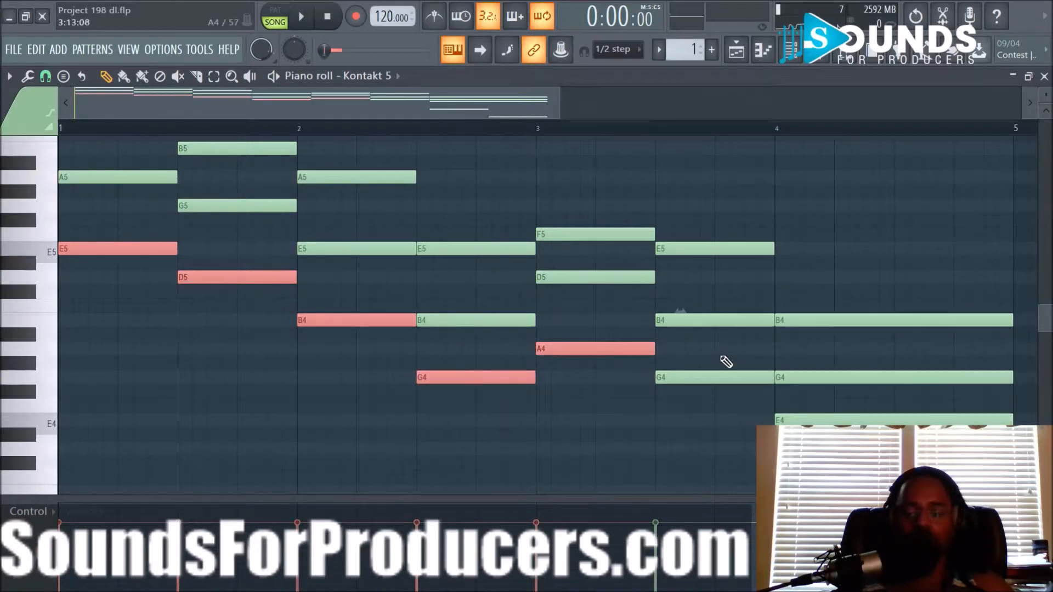
pyautogui.keyDown('ctrl'); pyautogui.click(727, 380); pyautogui.keyUp('ctrl')
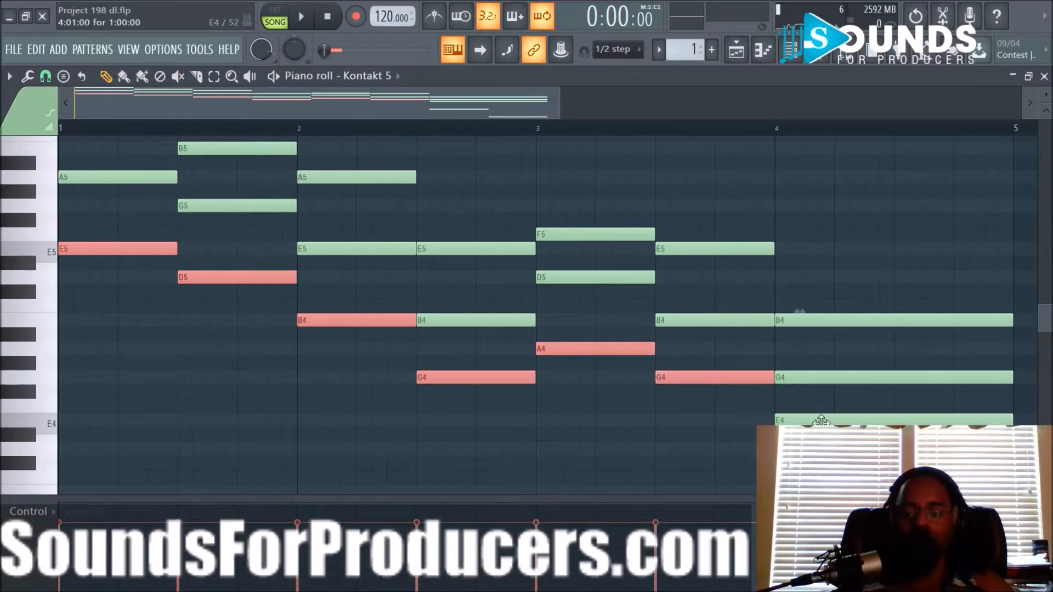
pyautogui.keyDown('ctrl'); pyautogui.click(820, 420); pyautogui.keyUp('ctrl')
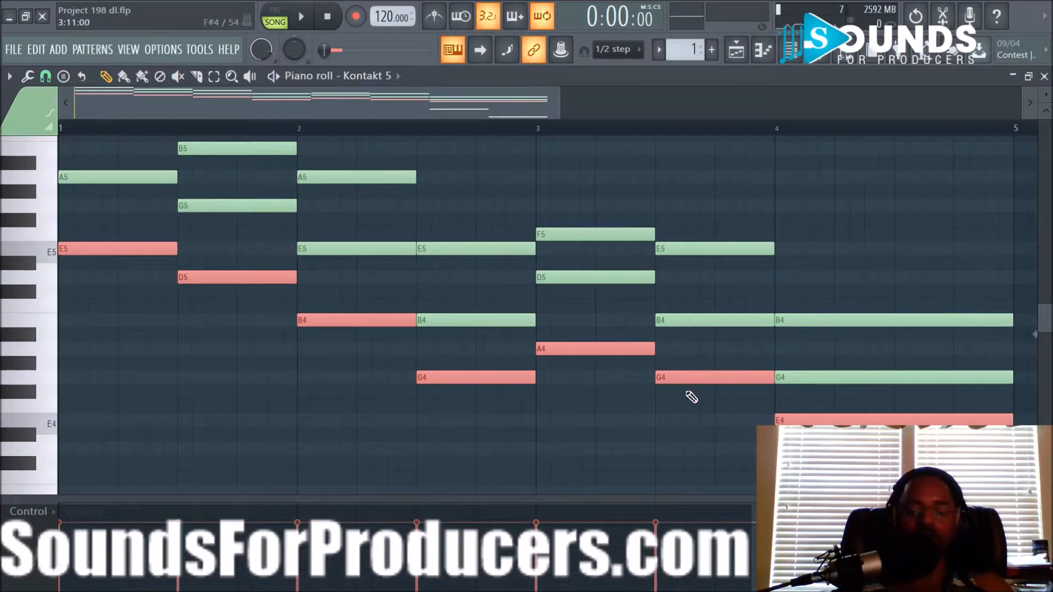
# Check the low notes of the final chord in bar 4 of Pattern 1, selecting its E4
pyautogui.scroll(-6, 852, 248)
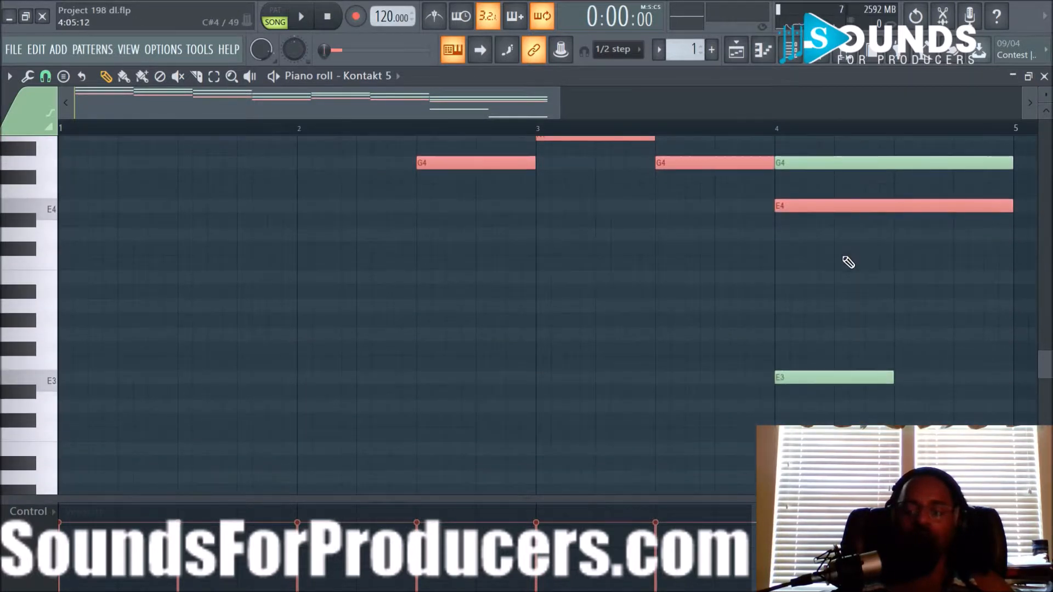
pyautogui.scroll(2, 848, 261)
pyautogui.click(820, 290)
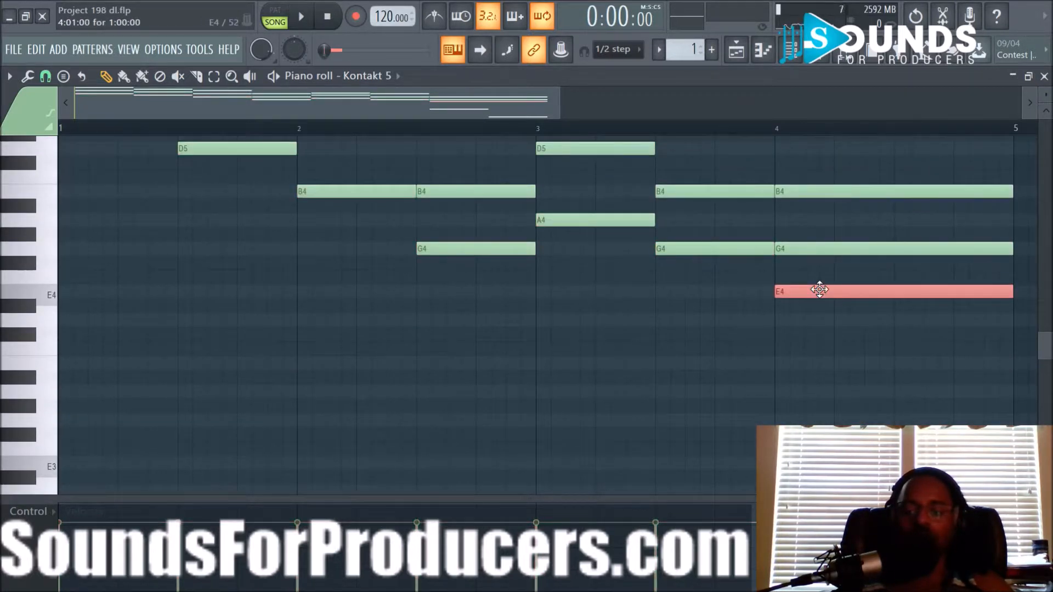
pyautogui.scroll(-4, 817, 329)
pyautogui.scroll(7, 816, 335)
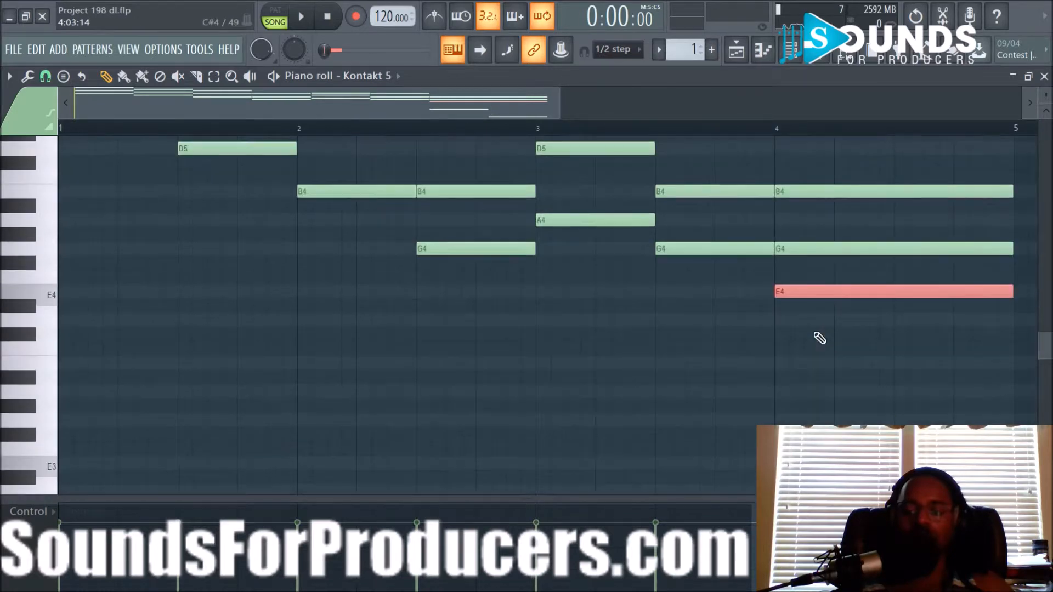
# Paste the copied low notes into Pattern 13's Scorpion 808 part from bar 1 and delete the original short hit
pyautogui.click(736, 51)
pyautogui.scroll(-4, 451, 423)
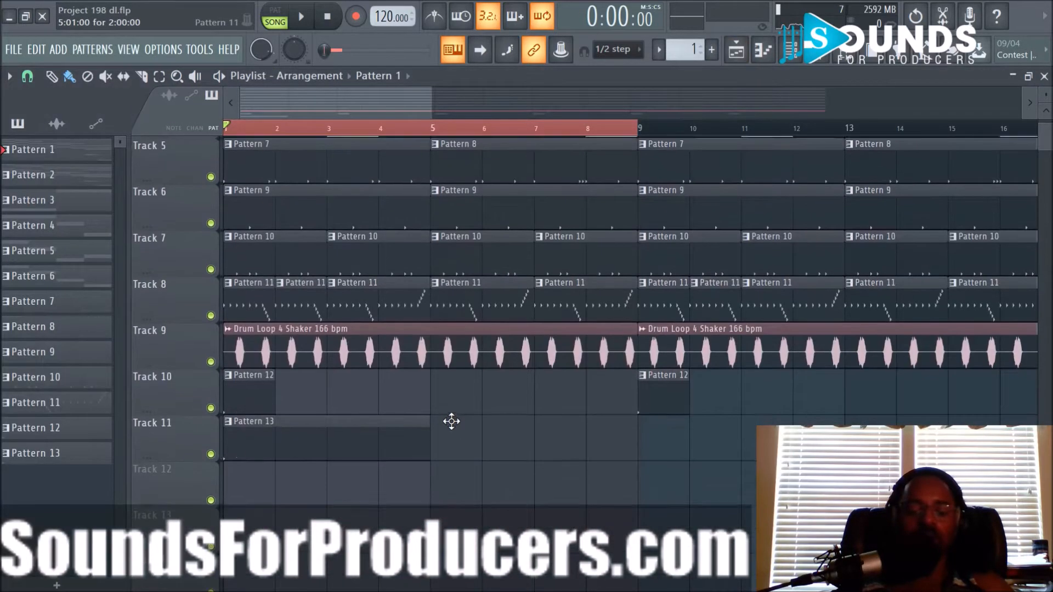
pyautogui.doubleClick(393, 432)
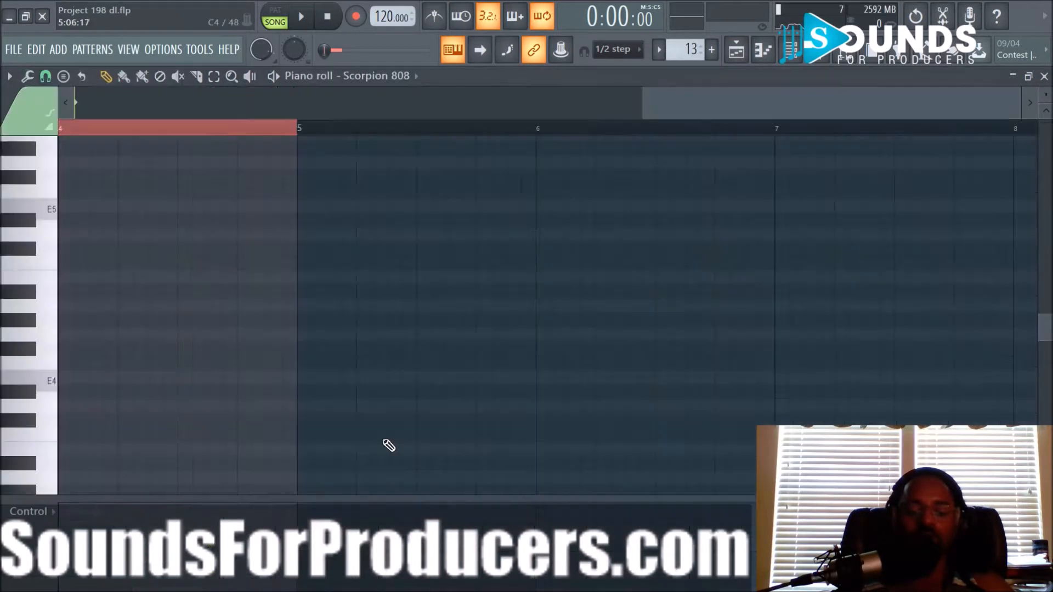
pyautogui.click(364, 108)
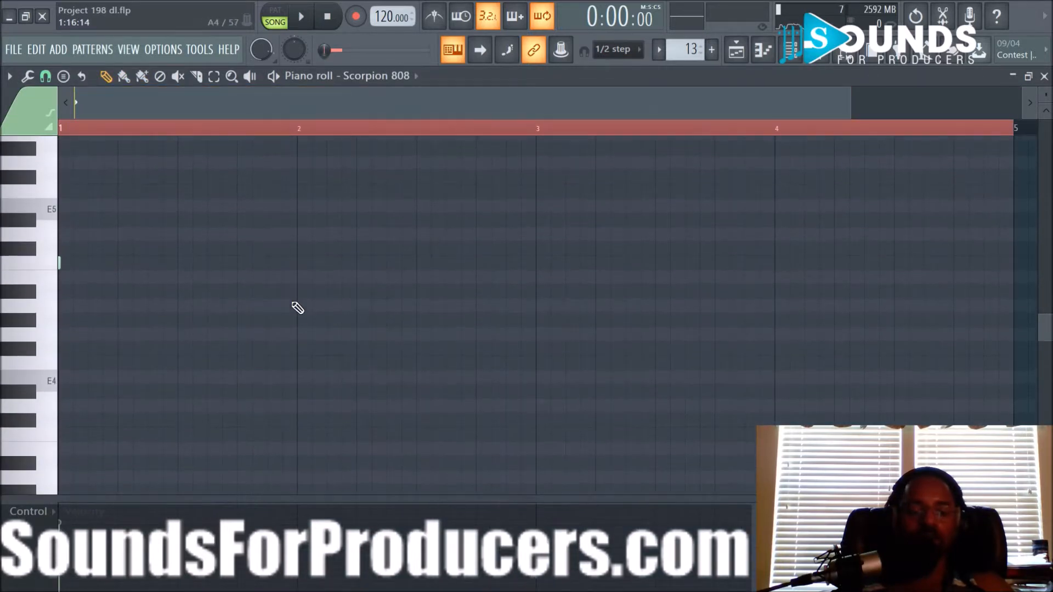
pyautogui.hotkey('ctrl', 'v')
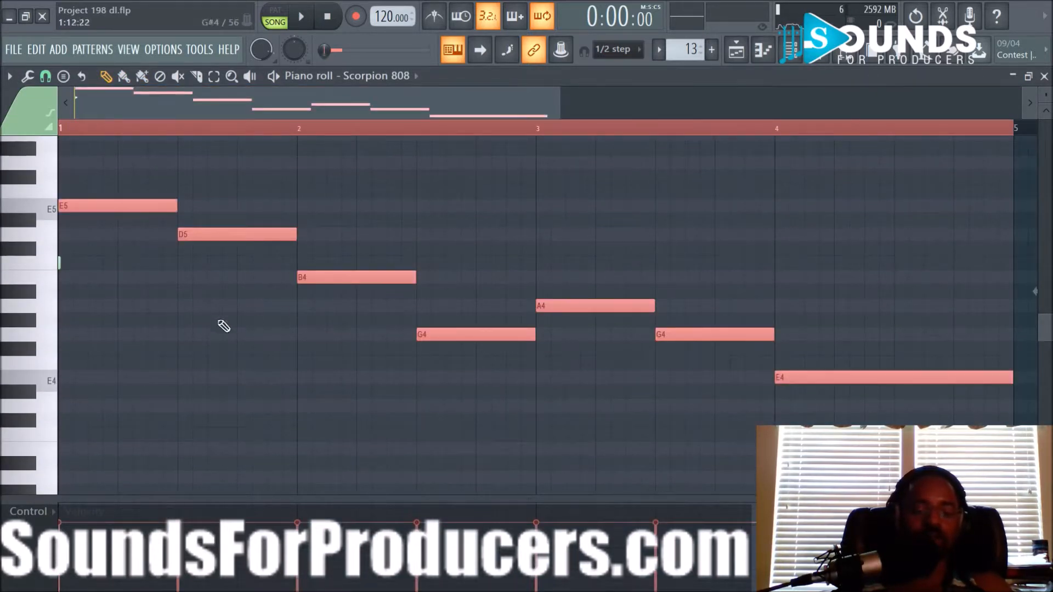
pyautogui.click(65, 267)
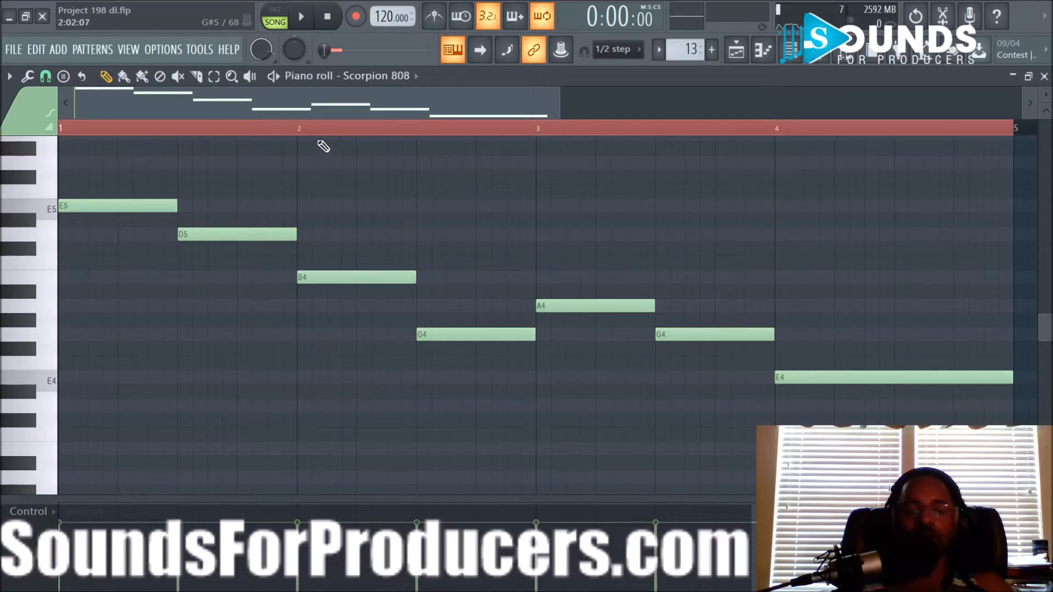
# Play the arrangement through bar 4 to hear the pasted Scorpion 808 notes
pyautogui.scroll(-3, 329, 134)
pyautogui.press('space')
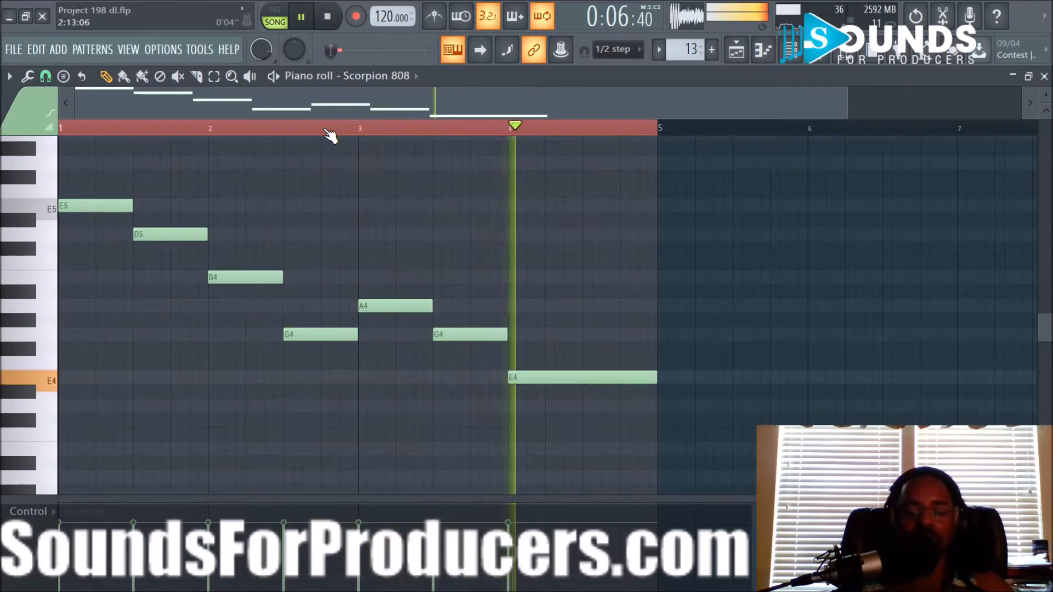
pyautogui.press('space')
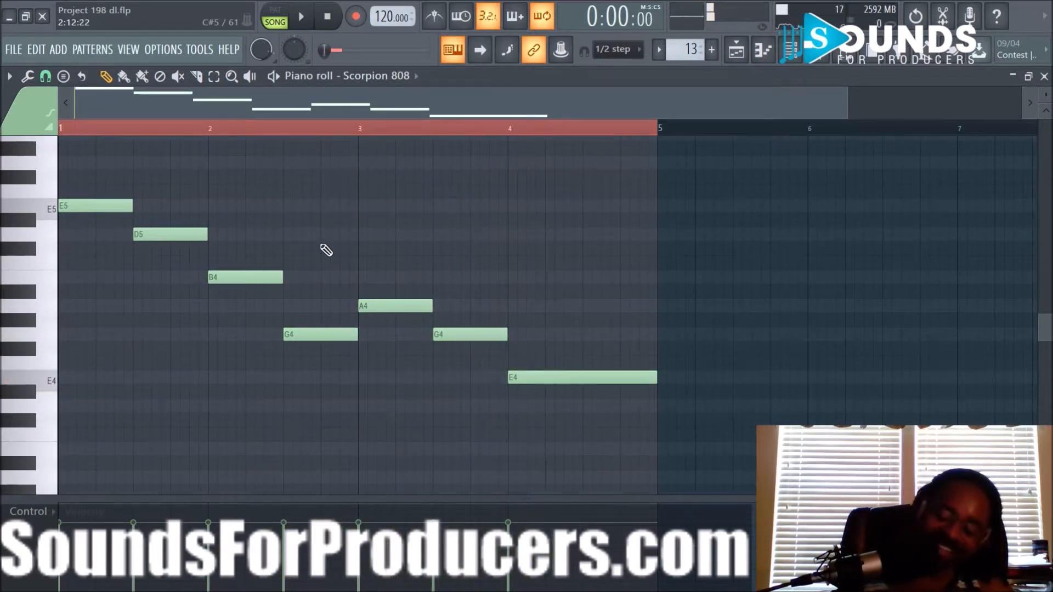
# Transpose all Scorpion 808 notes in Pattern 13 up one octave and audition the part
pyautogui.scroll(4, 326, 250)
pyautogui.scroll(5, 327, 251)
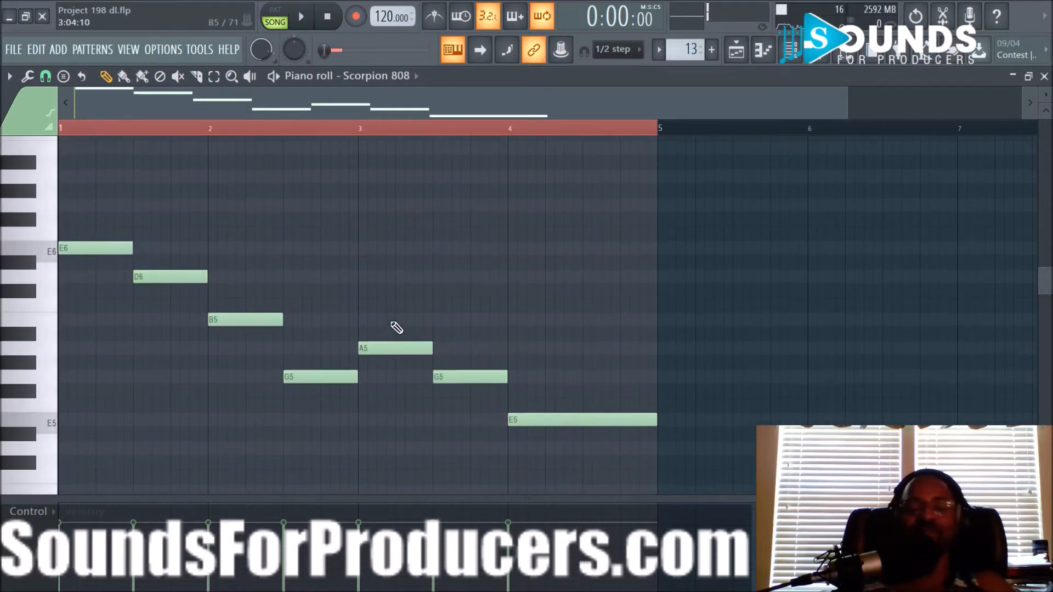
pyautogui.press('space')
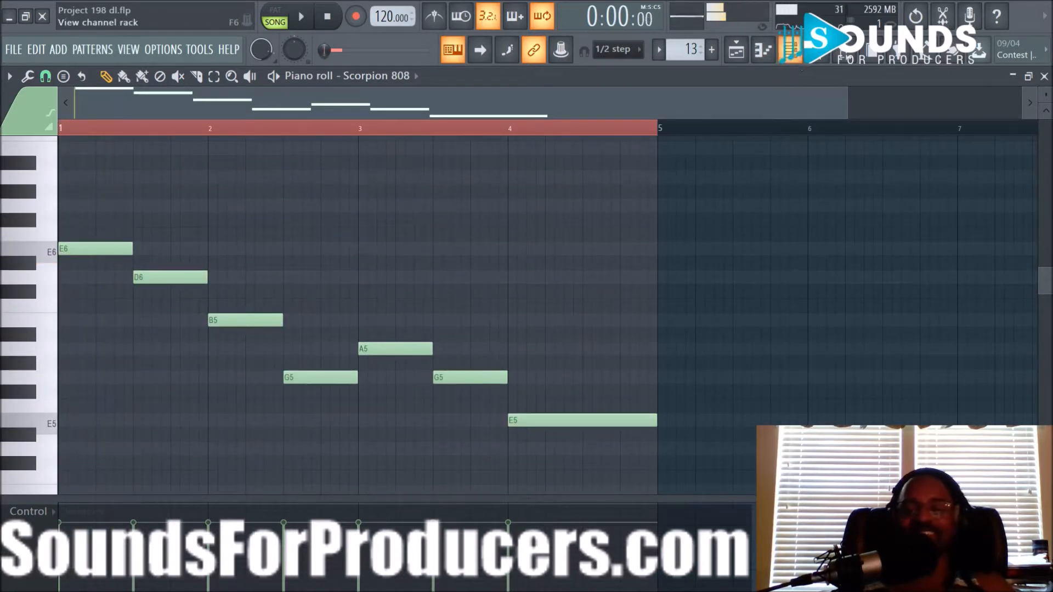
# Check the Scorpion 808 channel's root note, and detect the sample's pitch regions in Edison
pyautogui.click(798, 60)
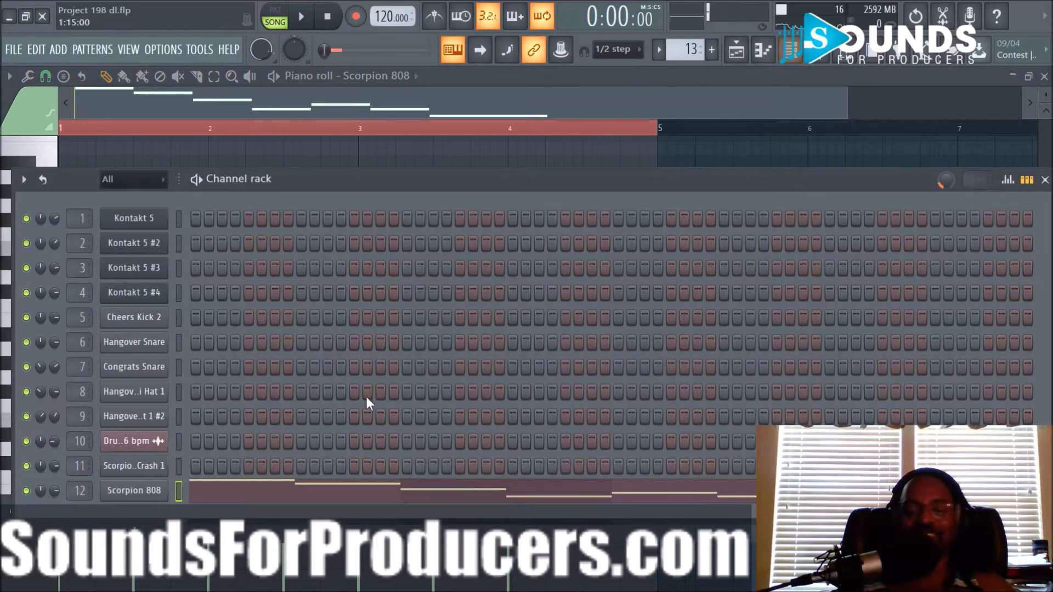
pyautogui.click(131, 496)
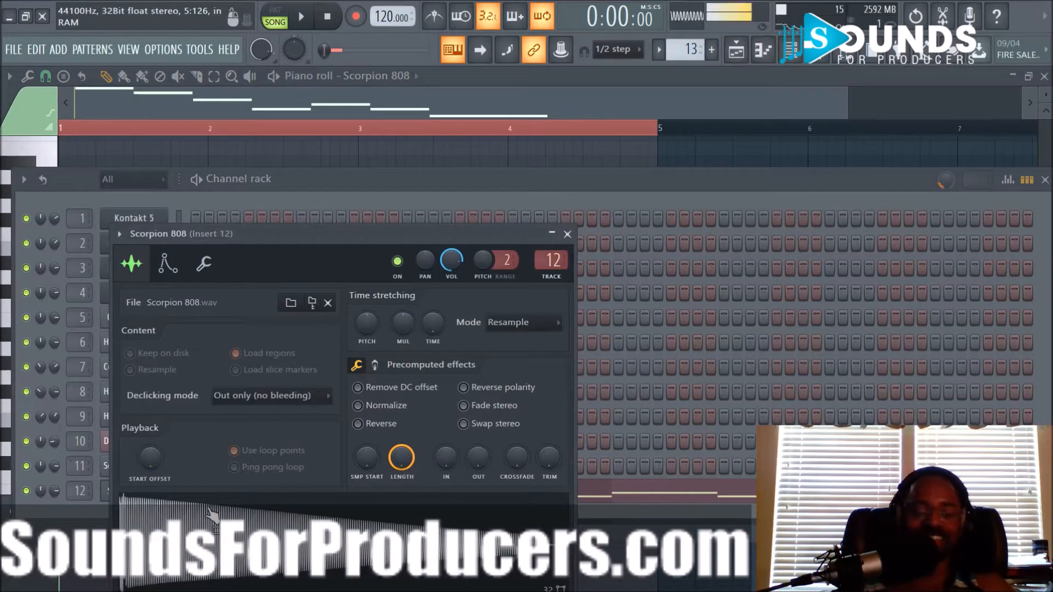
pyautogui.click(204, 265)
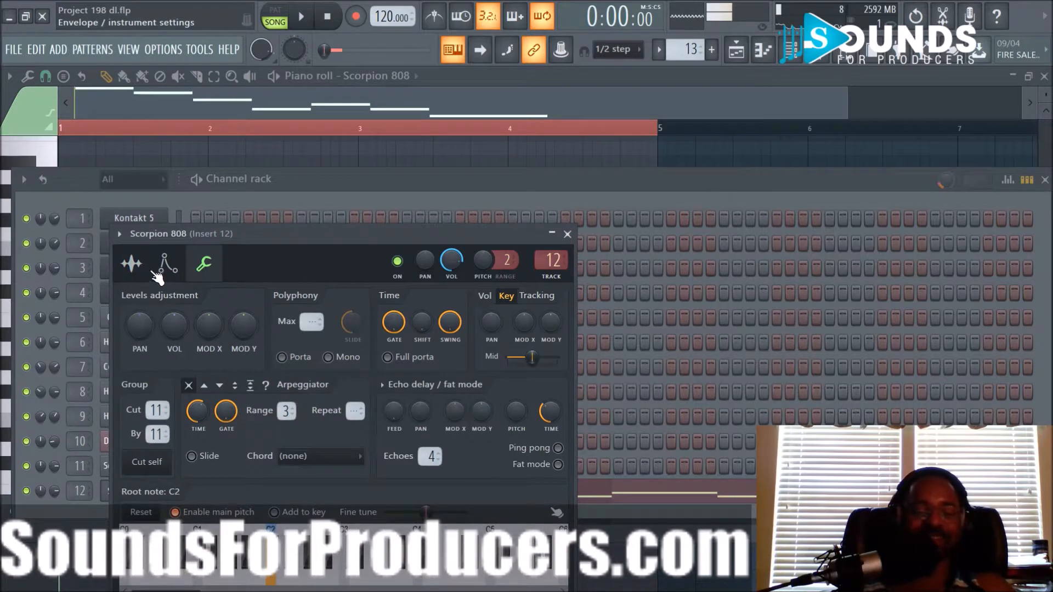
pyautogui.click(131, 264)
pyautogui.rightClick(278, 535)
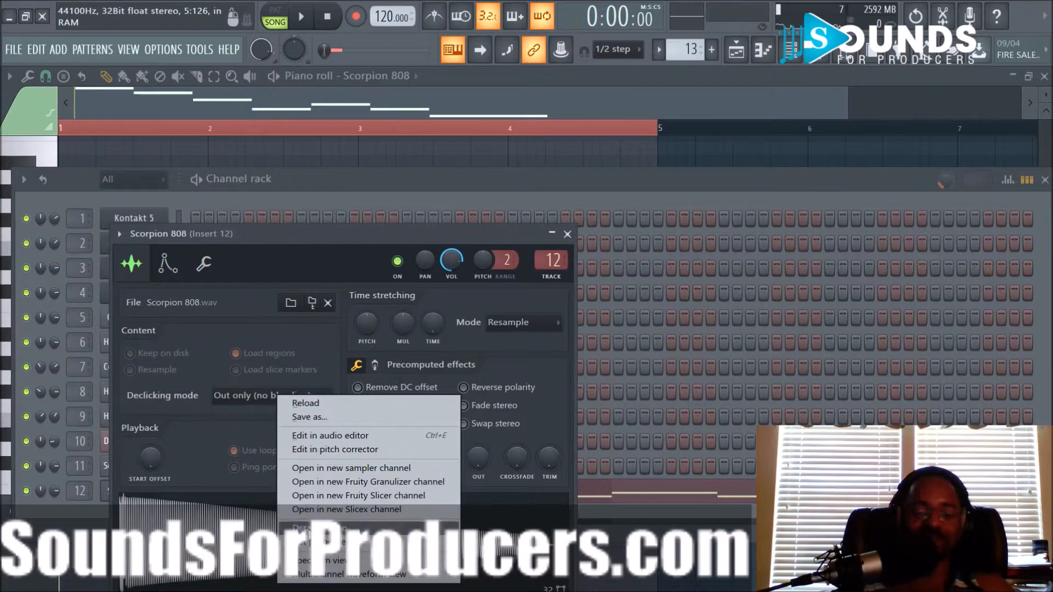
pyautogui.click(314, 437)
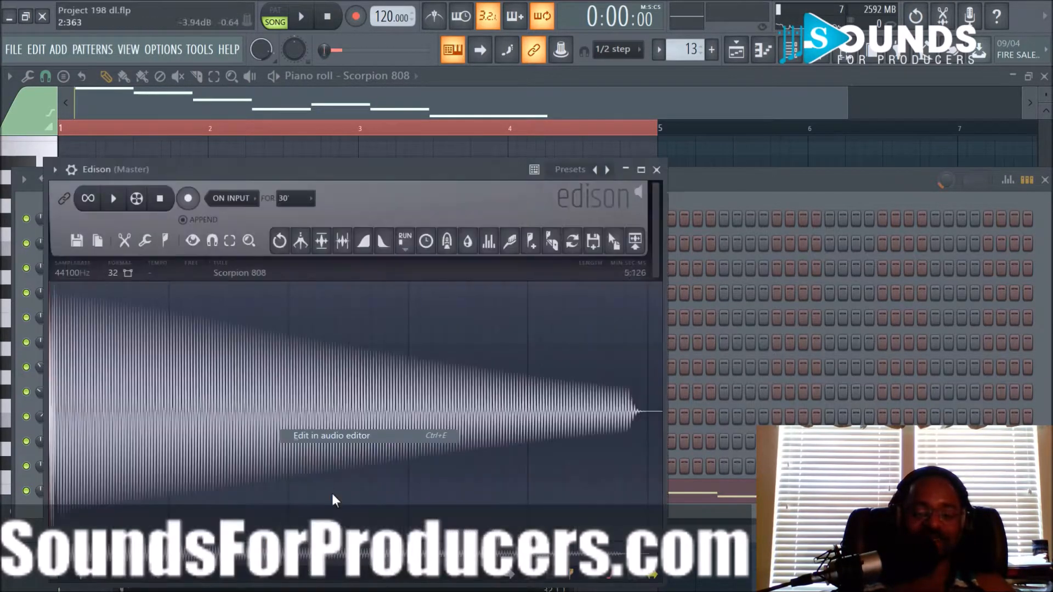
pyautogui.click(164, 240)
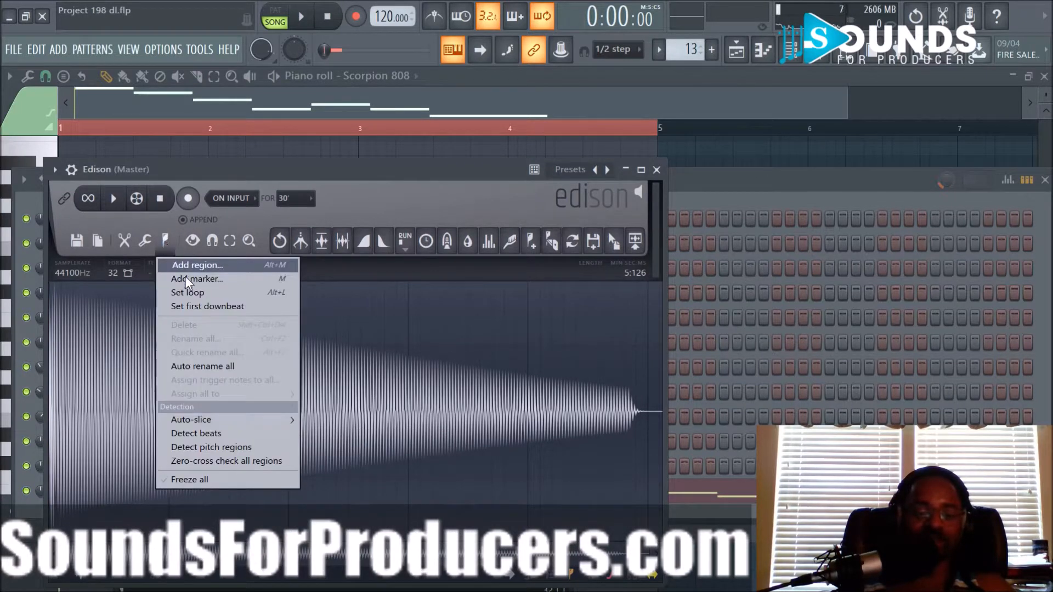
pyautogui.click(228, 447)
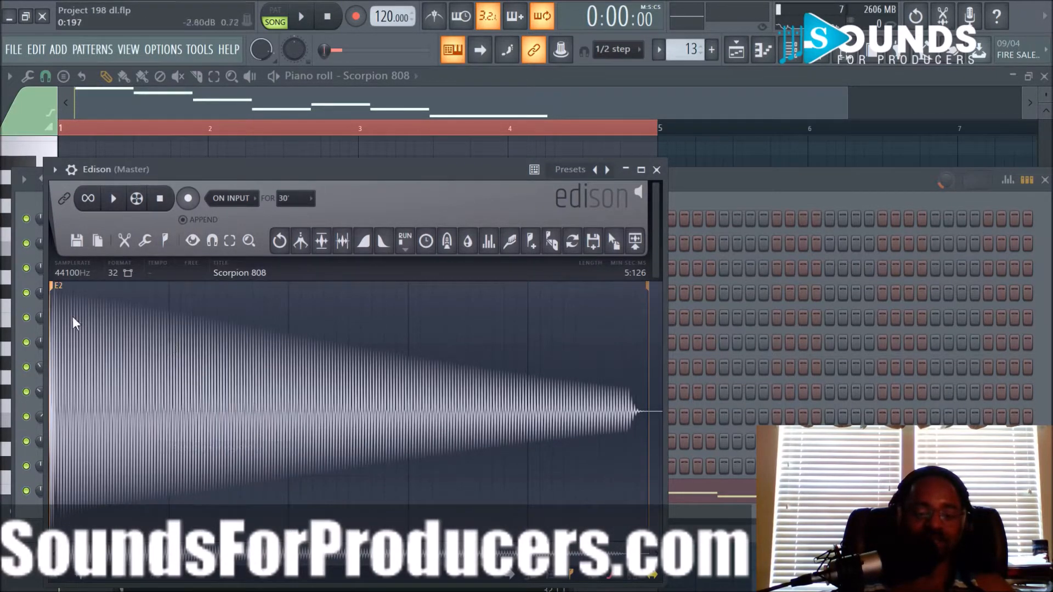
pyautogui.click(657, 170)
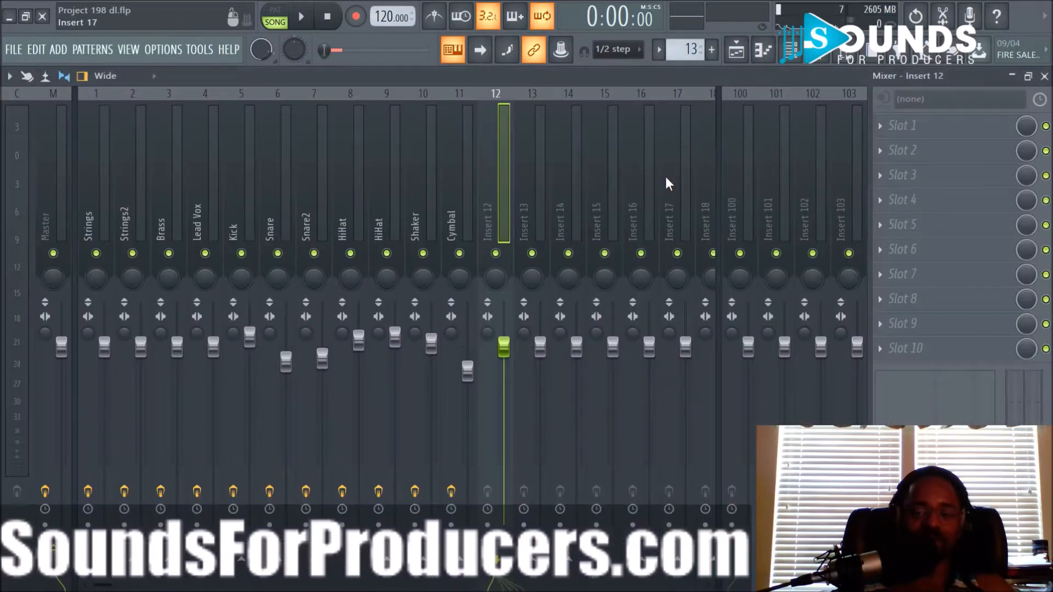
# Set the Scorpion 808 channel's root note to E2 and close its settings
pyautogui.click(736, 49)
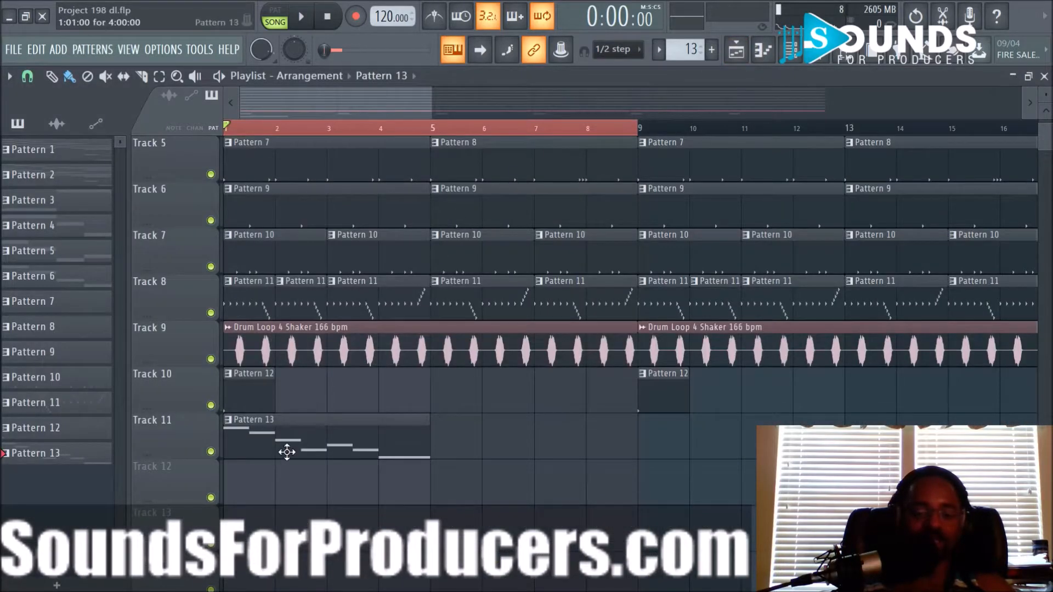
pyautogui.click(789, 54)
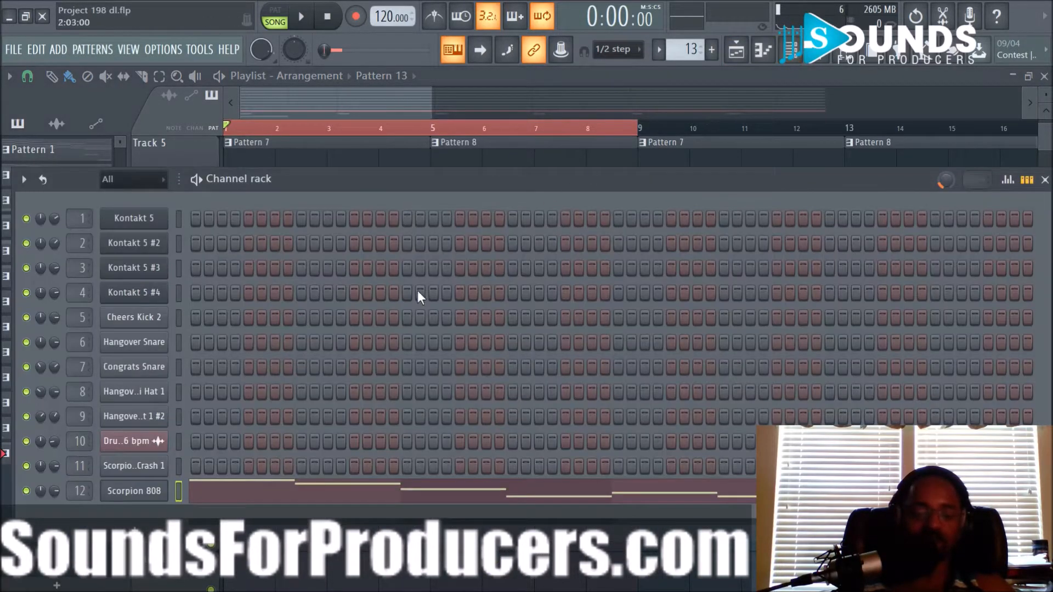
pyautogui.click(134, 491)
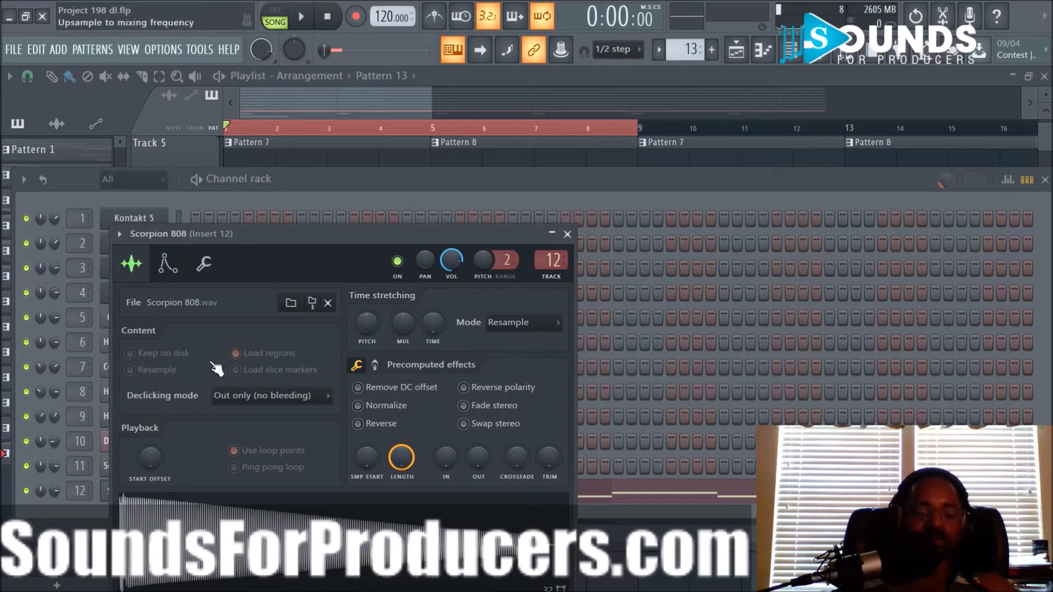
pyautogui.click(204, 265)
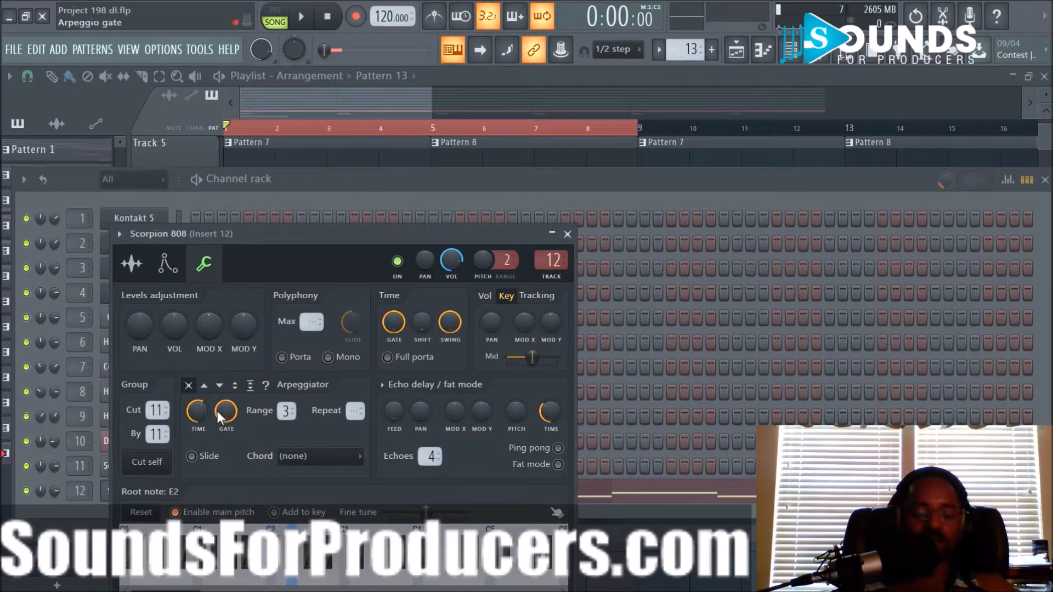
pyautogui.click(133, 265)
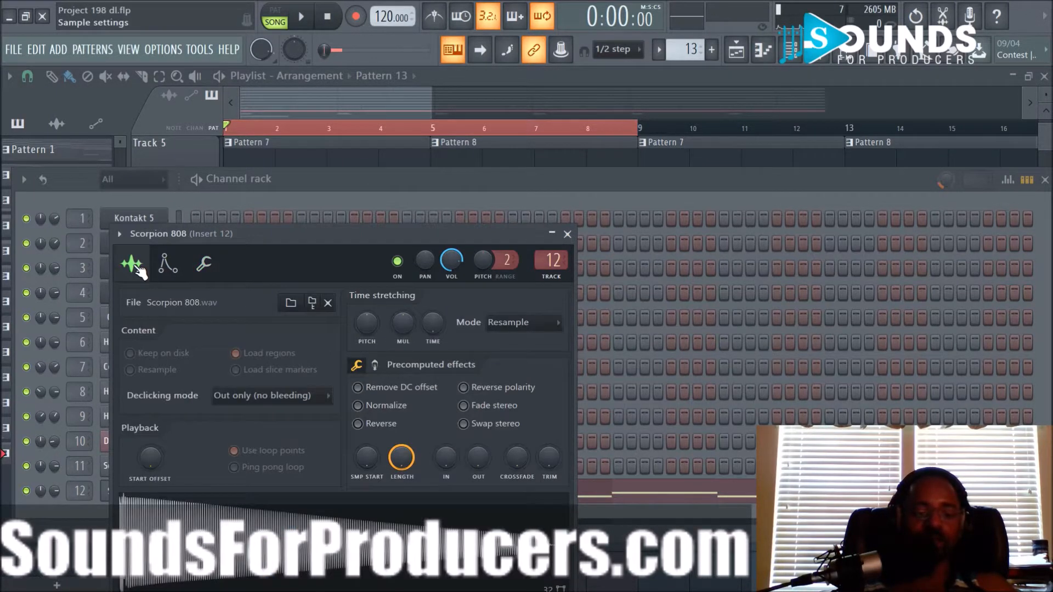
pyautogui.click(568, 234)
# Play the arrangement with the retuned Scorpion 808 and open Pattern 13's notes in the piano roll
pyautogui.press('space')
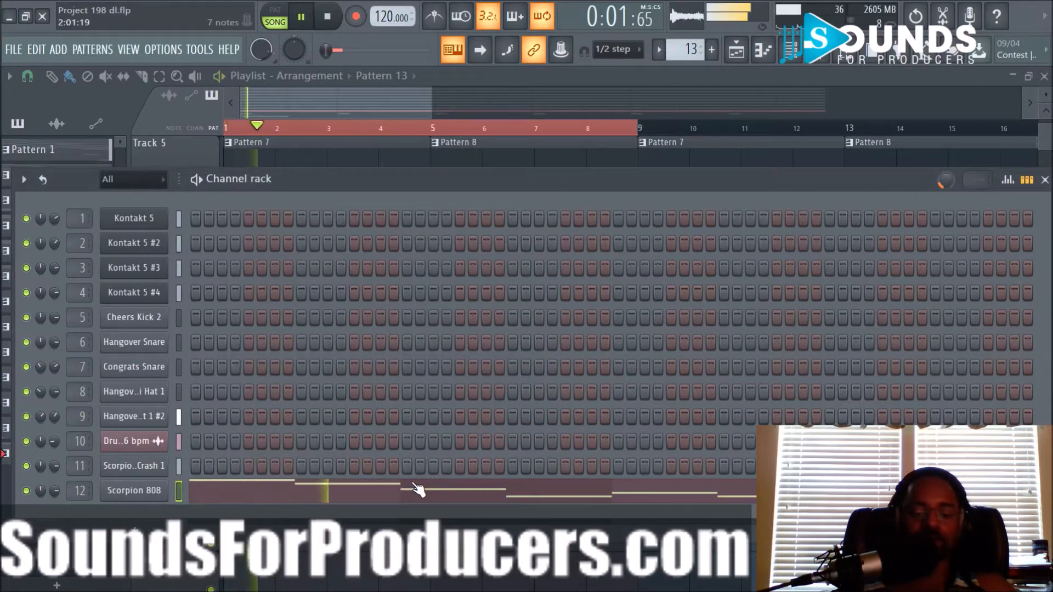
pyautogui.click(356, 493)
pyautogui.press('space')
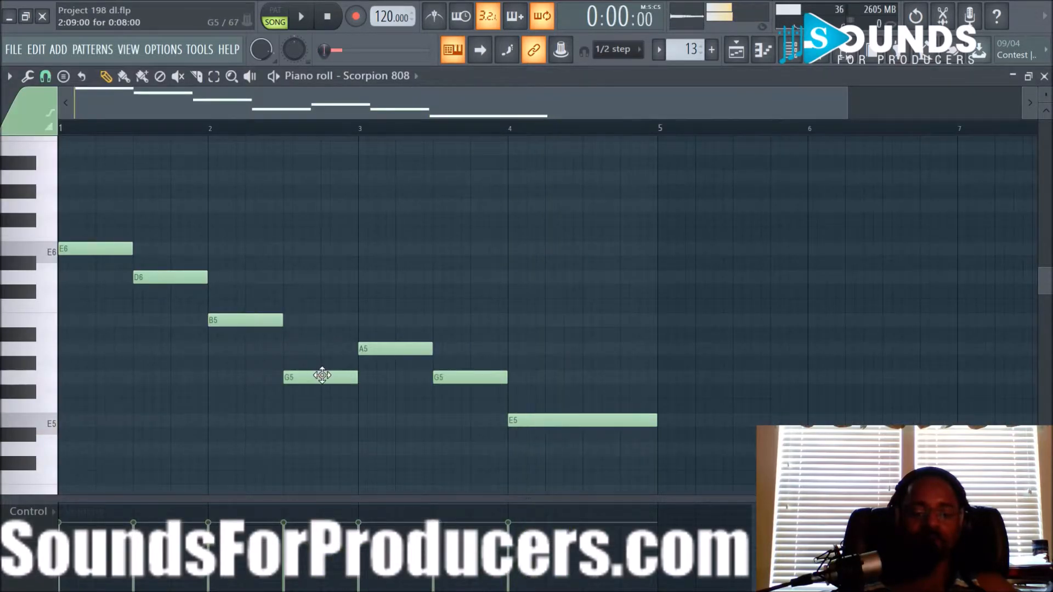
# Replace the G5 note in the second half of bar 2 with a C6 note and audition the part
pyautogui.click(322, 376)
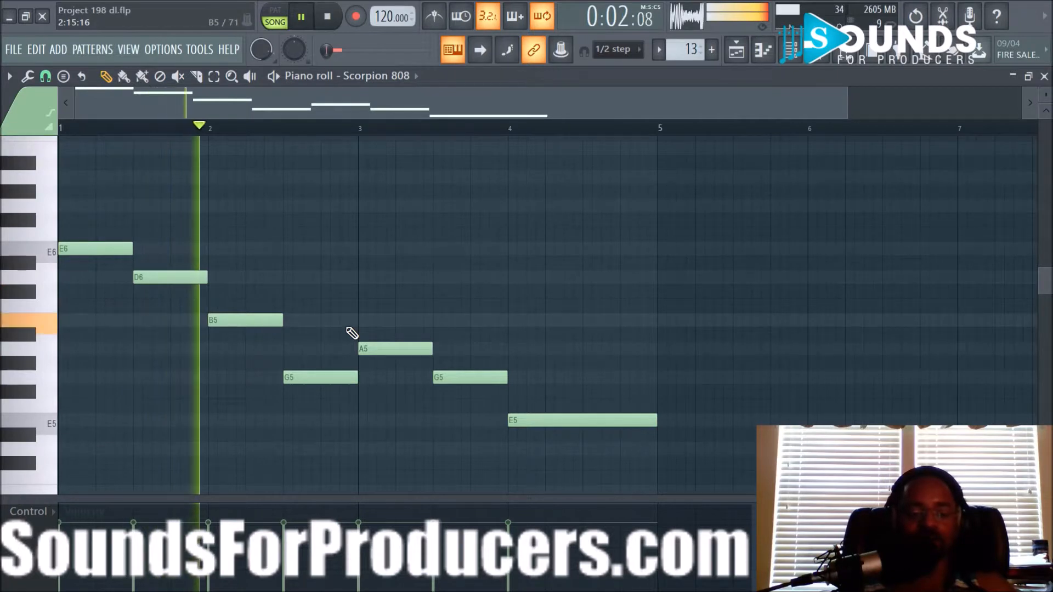
pyautogui.press('space')
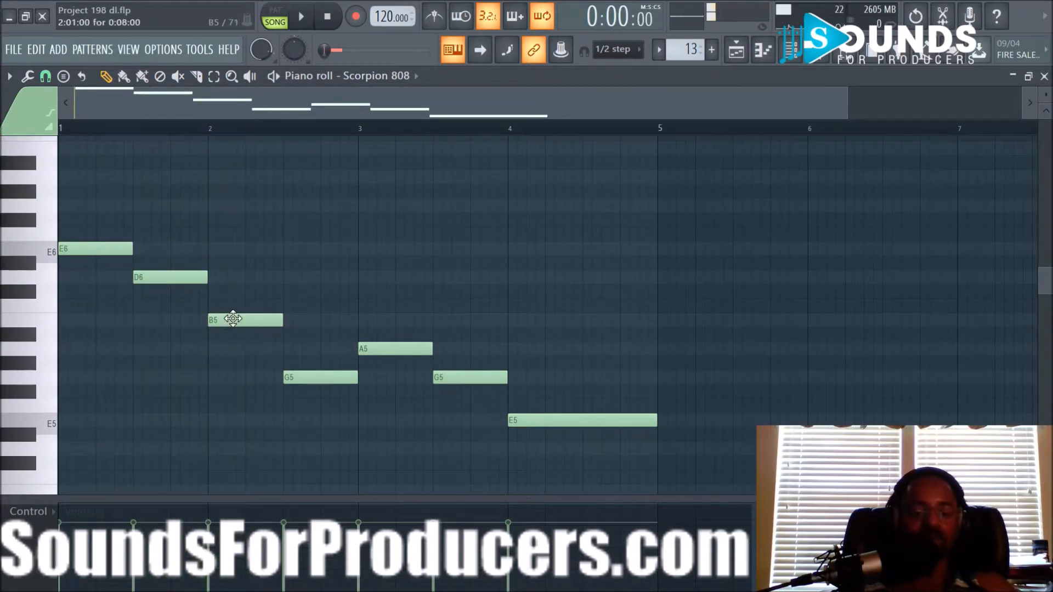
pyautogui.click(287, 305)
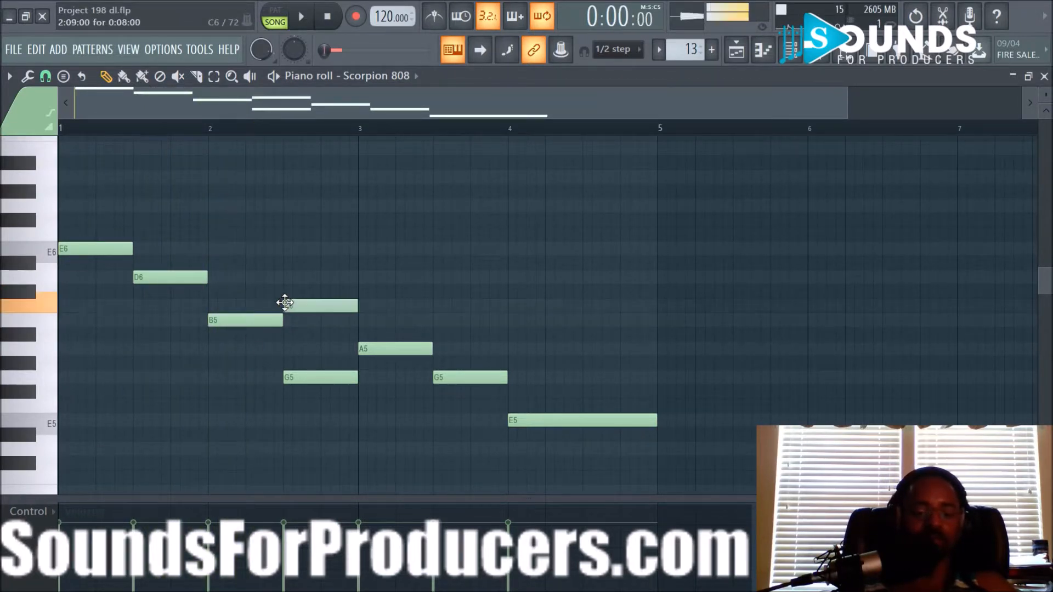
pyautogui.rightClick(310, 378)
pyautogui.press('space')
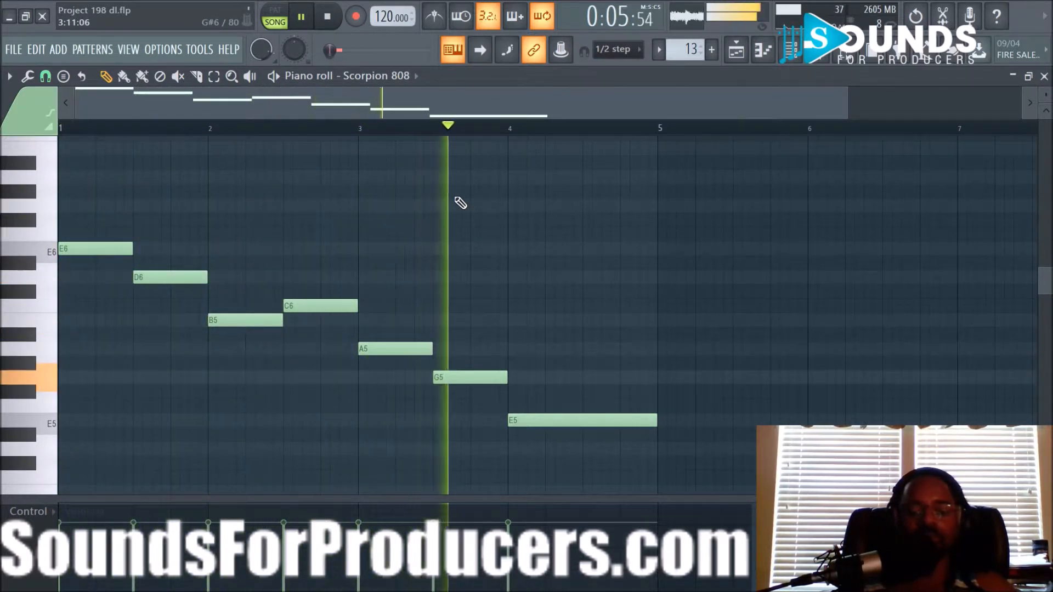
pyautogui.press('space')
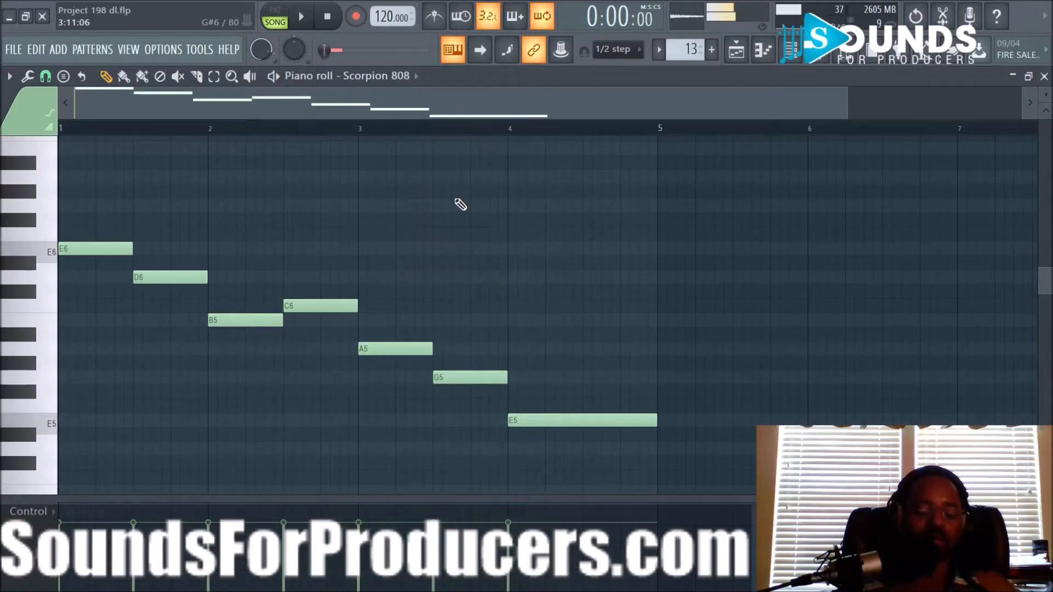
# Transpose all Scorpion 808 notes down three octaves while auditioning the part
pyautogui.hotkey('ctrl', 'a')
pyautogui.hotkey('ctrl', 'Down')
pyautogui.hotkey('ctrl', 'Down')
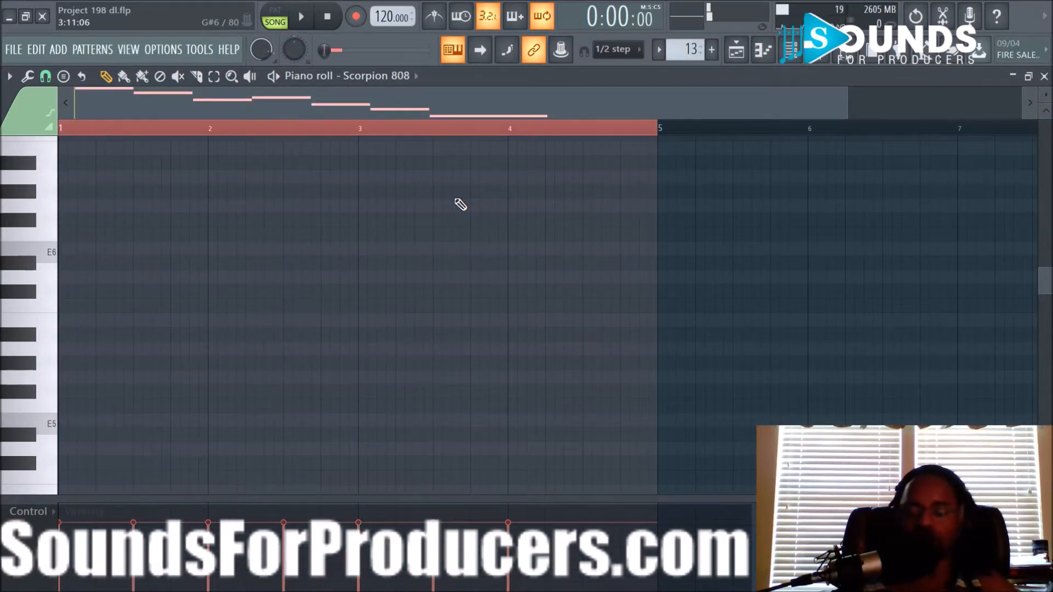
pyautogui.press('space')
pyautogui.scroll(-4, 461, 204)
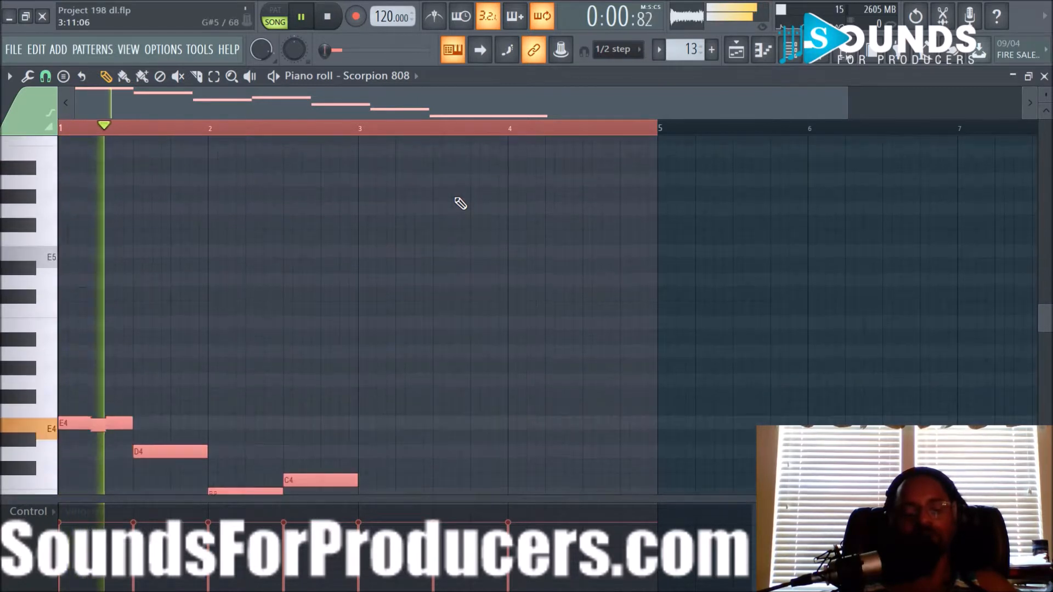
pyautogui.scroll(-2, 460, 204)
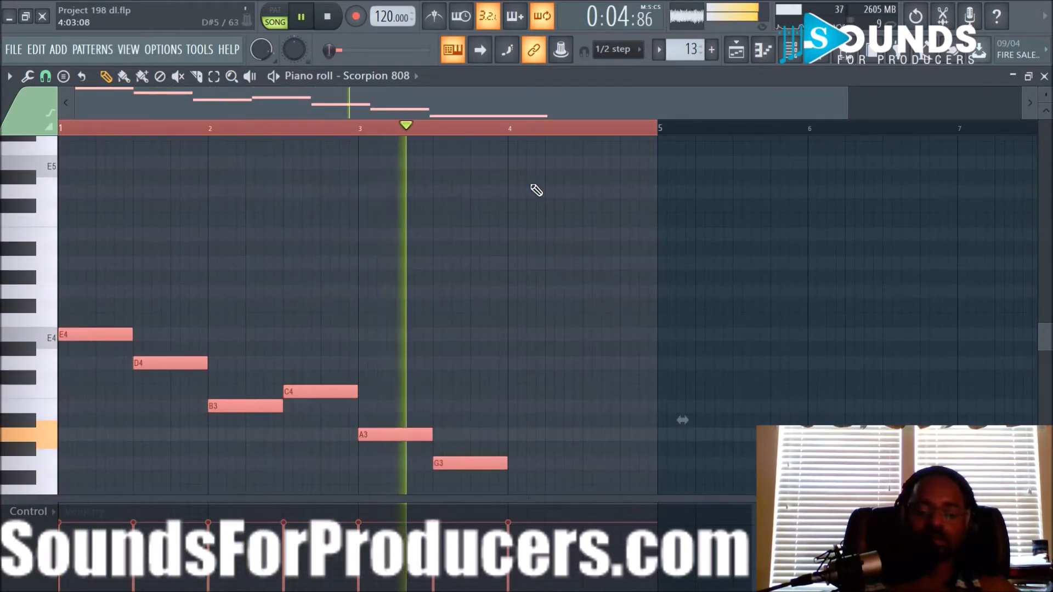
pyautogui.scroll(-3, 538, 188)
pyautogui.scroll(-1, 536, 189)
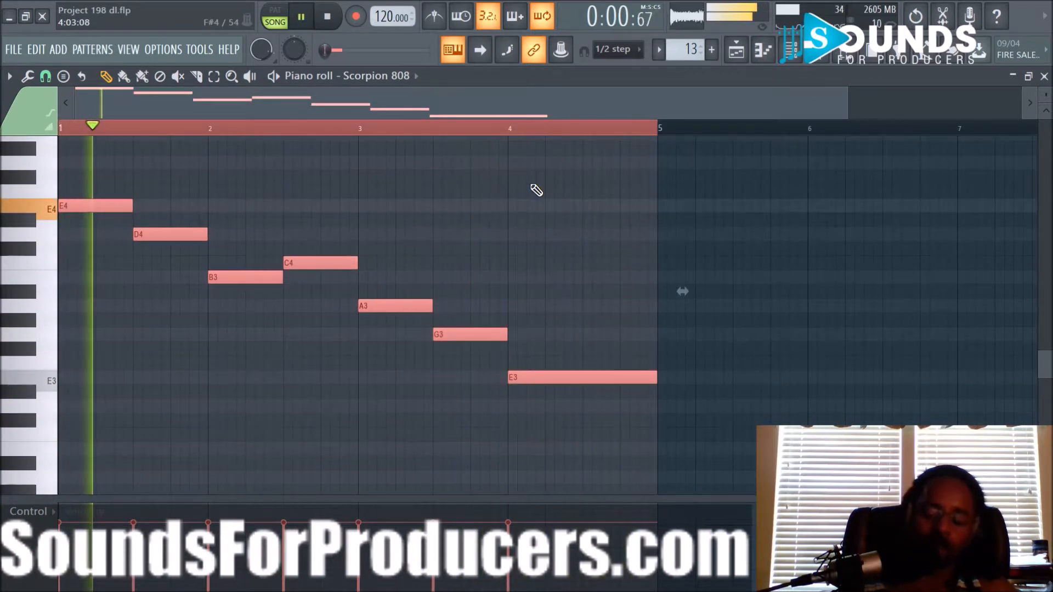
pyautogui.hotkey('ctrl', 'Down')
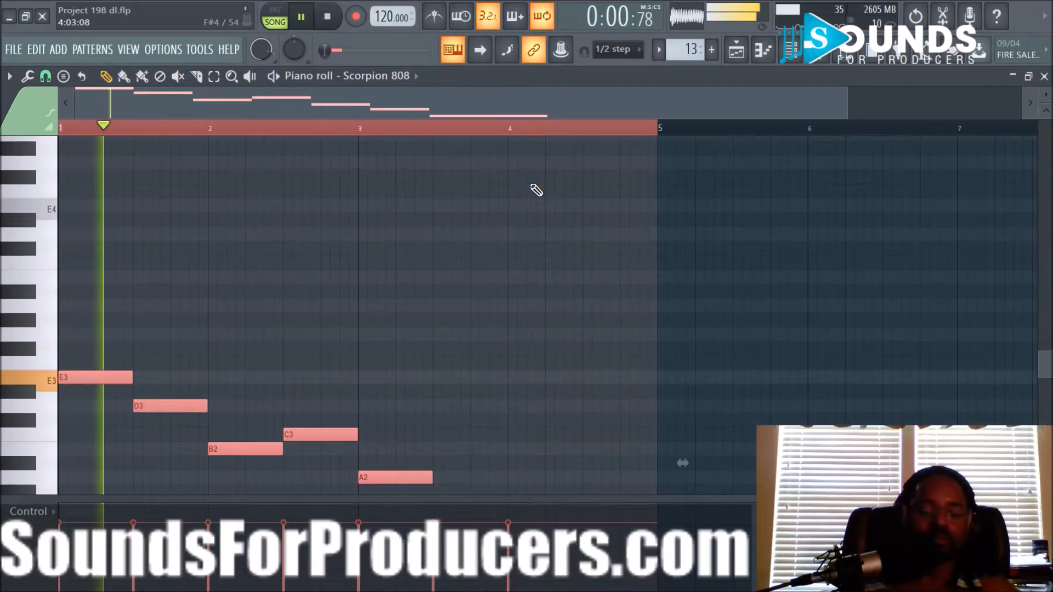
pyautogui.scroll(-3, 536, 190)
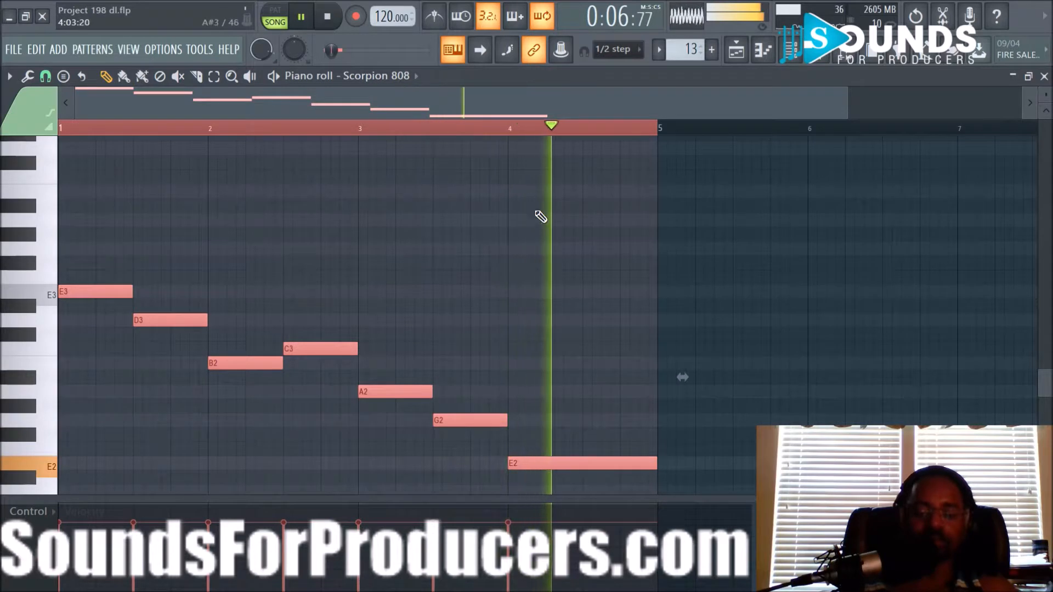
pyautogui.press('space')
# Shorten bar 4's E2 note to half a bar and fill the rest of the bar with two quarter-bar E2 notes
pyautogui.press('space')
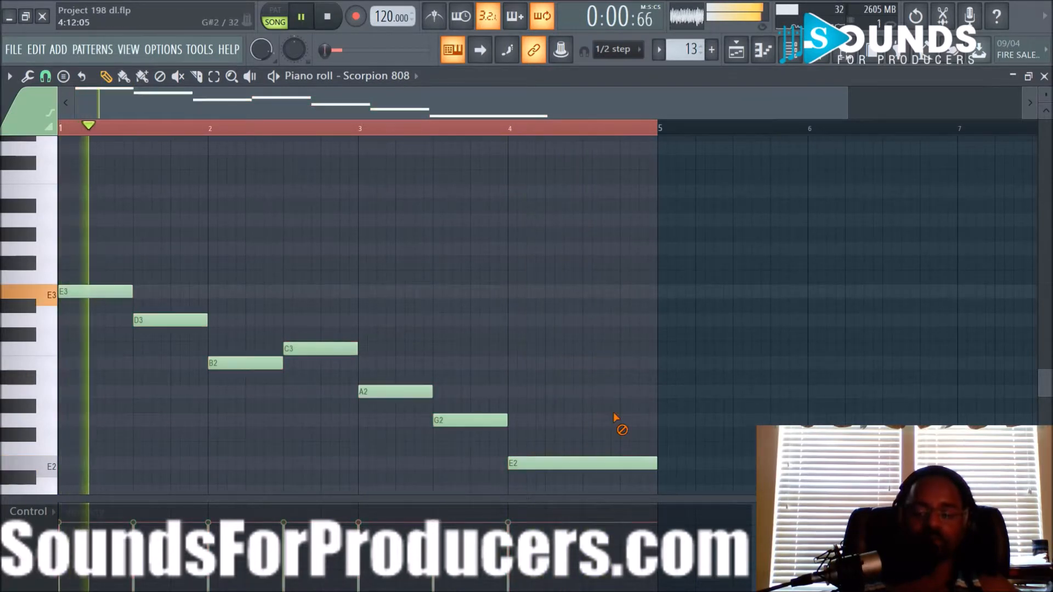
pyautogui.moveTo(651, 462); pyautogui.dragTo(582, 463)
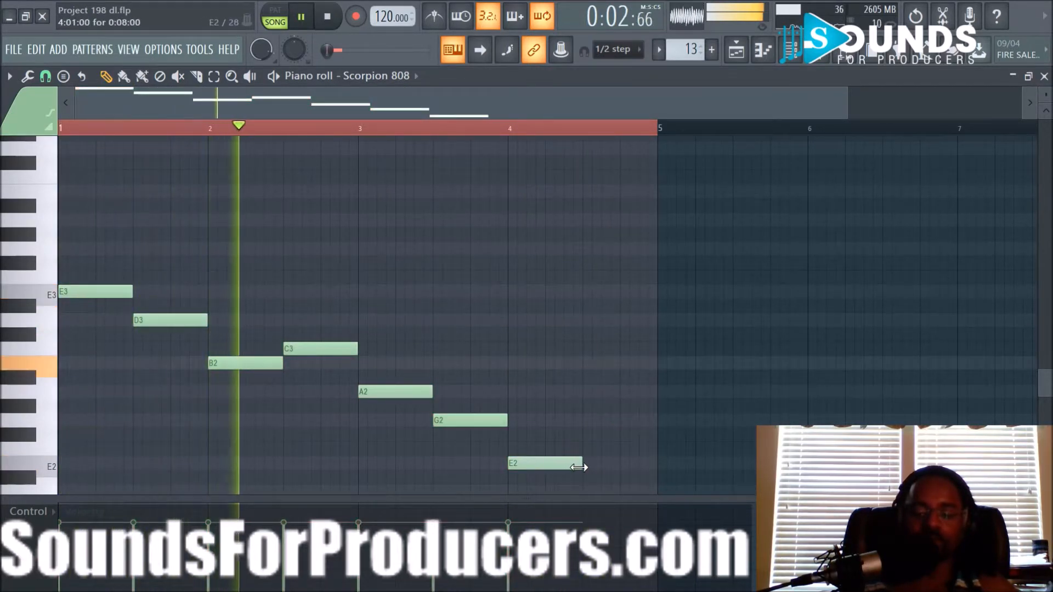
pyautogui.click(586, 464)
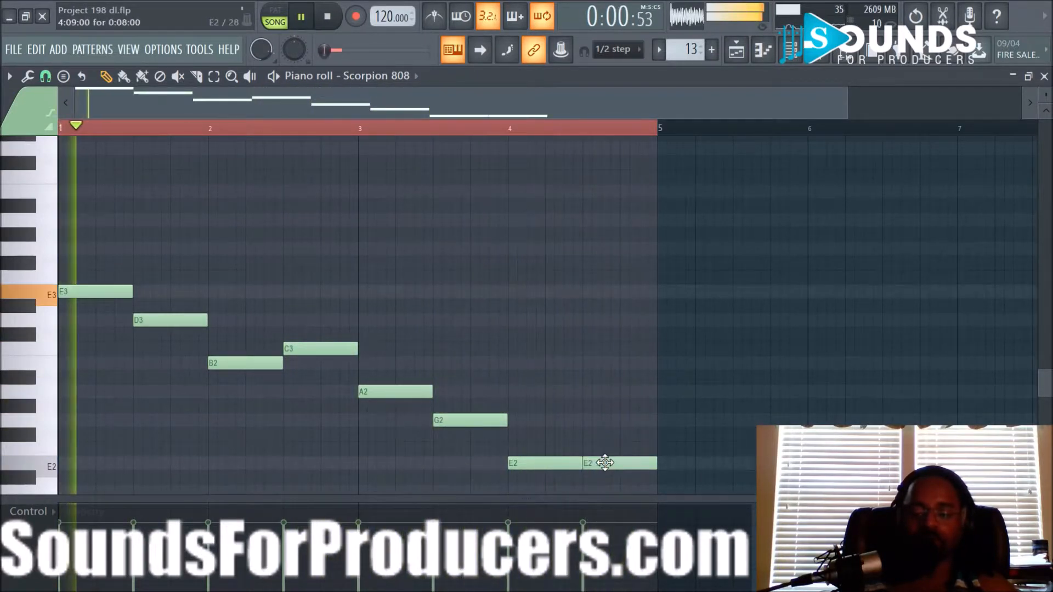
pyautogui.moveTo(615, 465); pyautogui.dragTo(654, 465)
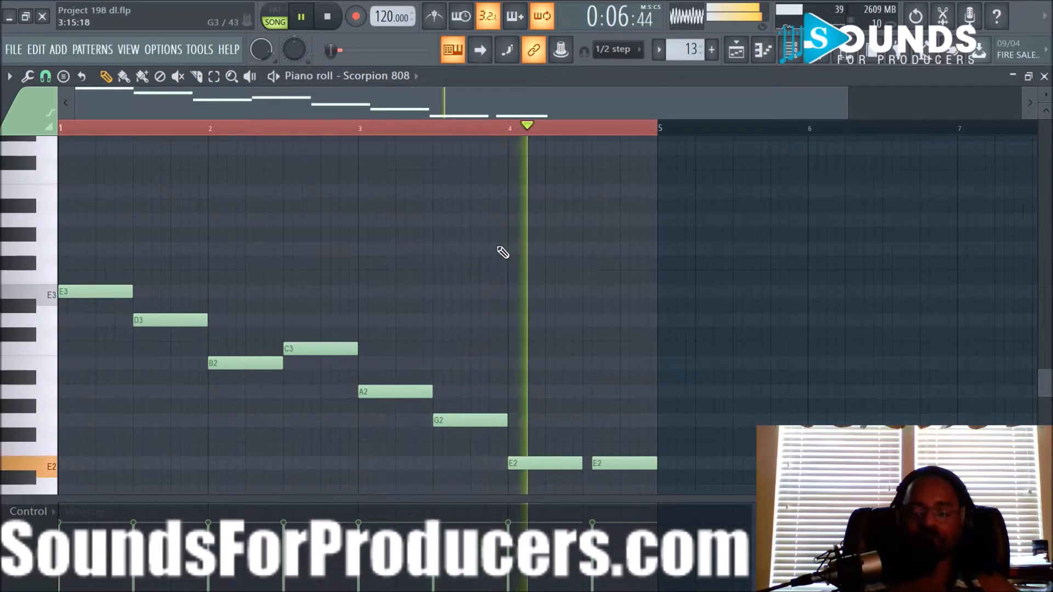
pyautogui.moveTo(621, 464); pyautogui.dragTo(611, 463)
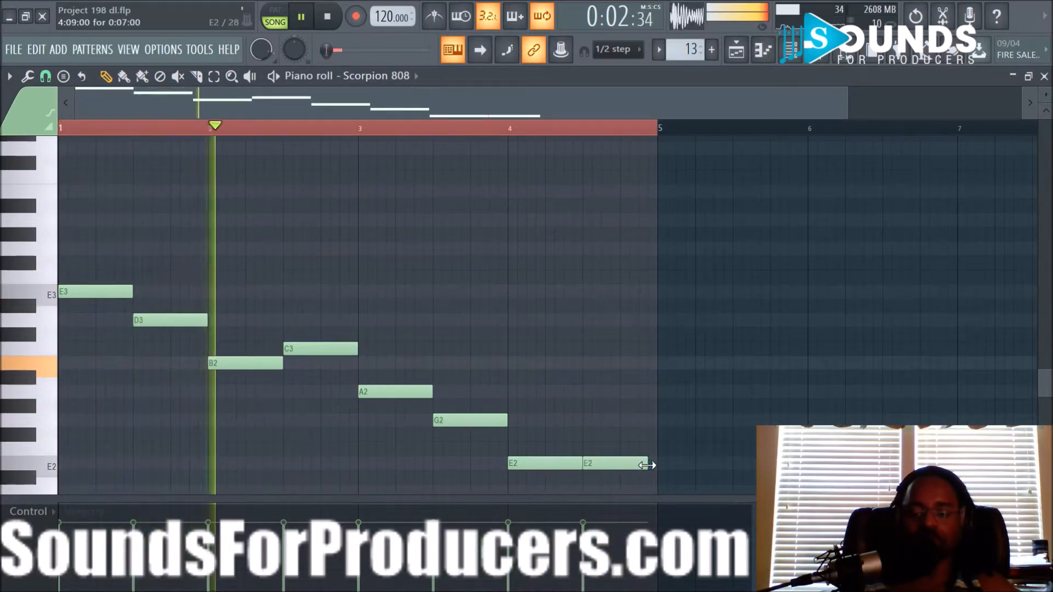
pyautogui.moveTo(649, 464); pyautogui.dragTo(656, 466)
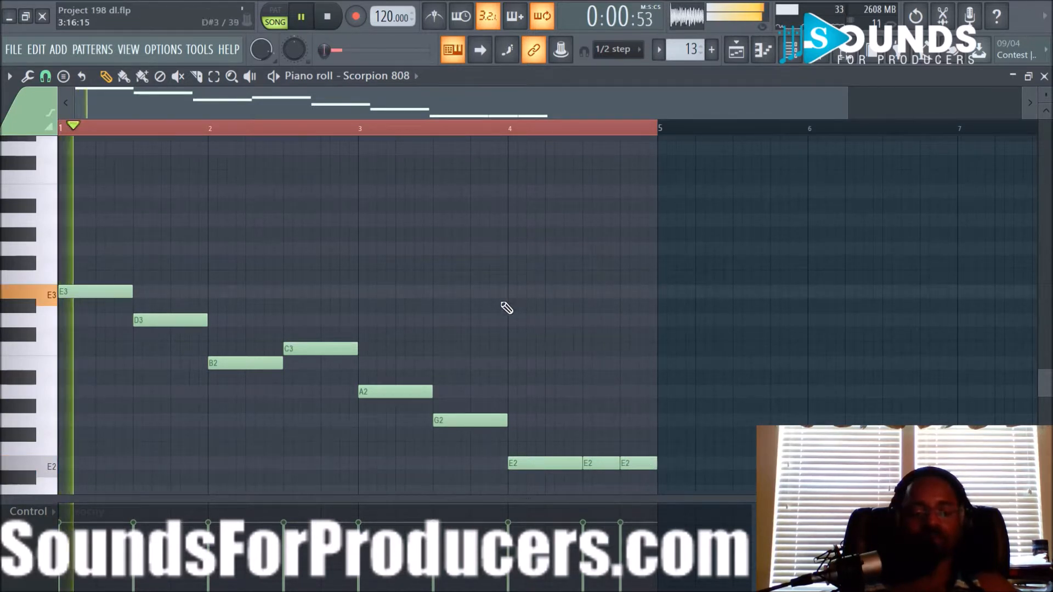
pyautogui.press('space')
pyautogui.press('space')
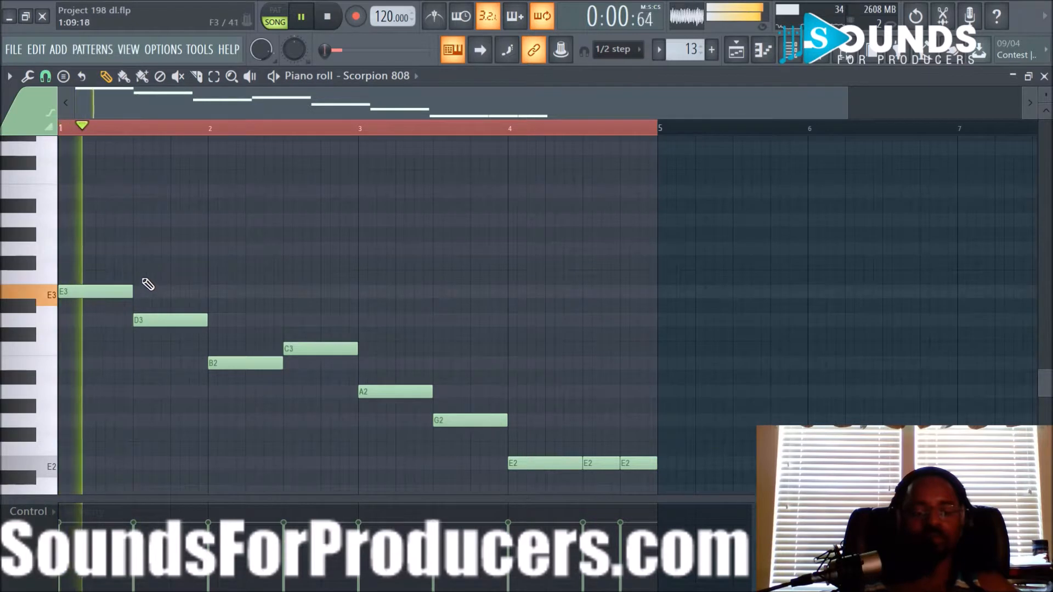
# Add a two-step E4 note just before the D3 note in bar 1, and shorten the opening E3 to end where it starts
pyautogui.press('space')
pyautogui.scroll(3, 152, 285)
pyautogui.press('space')
pyautogui.press('space')
pyautogui.click(96, 210)
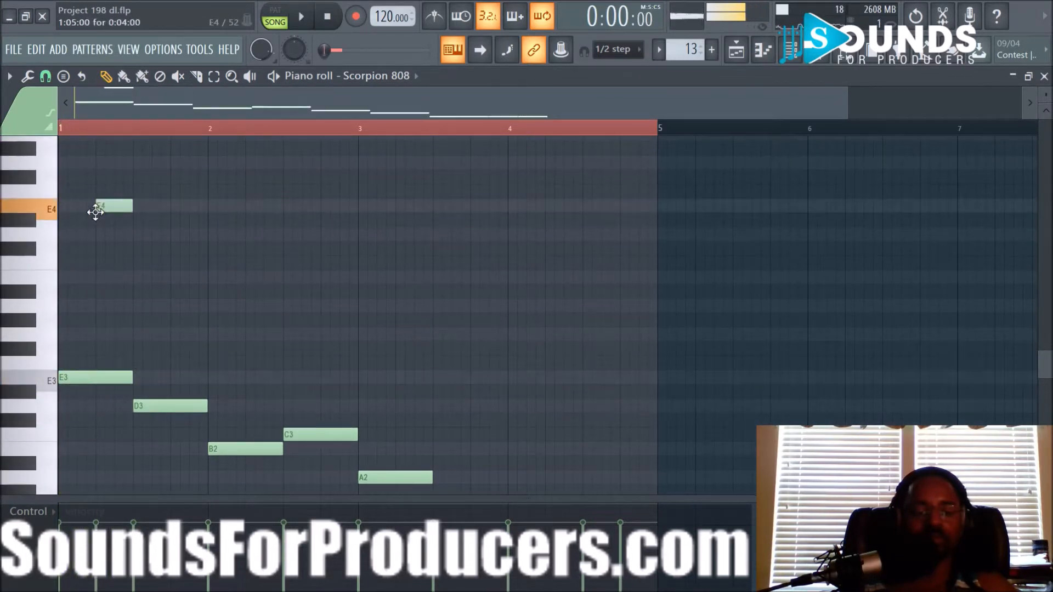
pyautogui.moveTo(108, 210)
pyautogui.mouseDown()
pyautogui.moveTo(155, 214)
pyautogui.moveTo(124, 214)
pyautogui.mouseUp()
pyautogui.press('space')
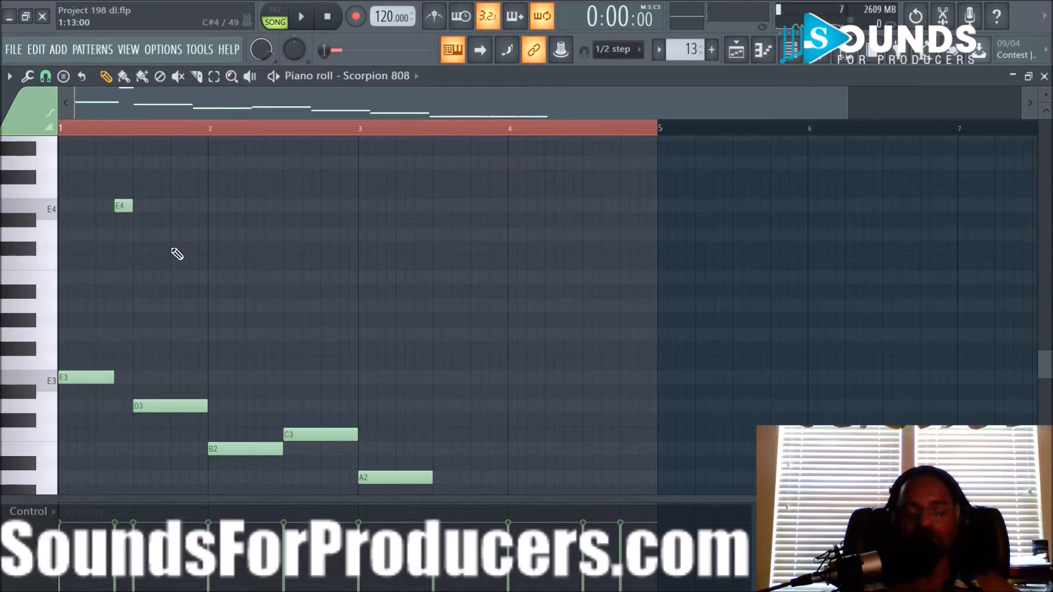
# Try the E4 note at one step long in two positions while auditioning the part, and restore its two-step length
pyautogui.scroll(-1, 207, 280)
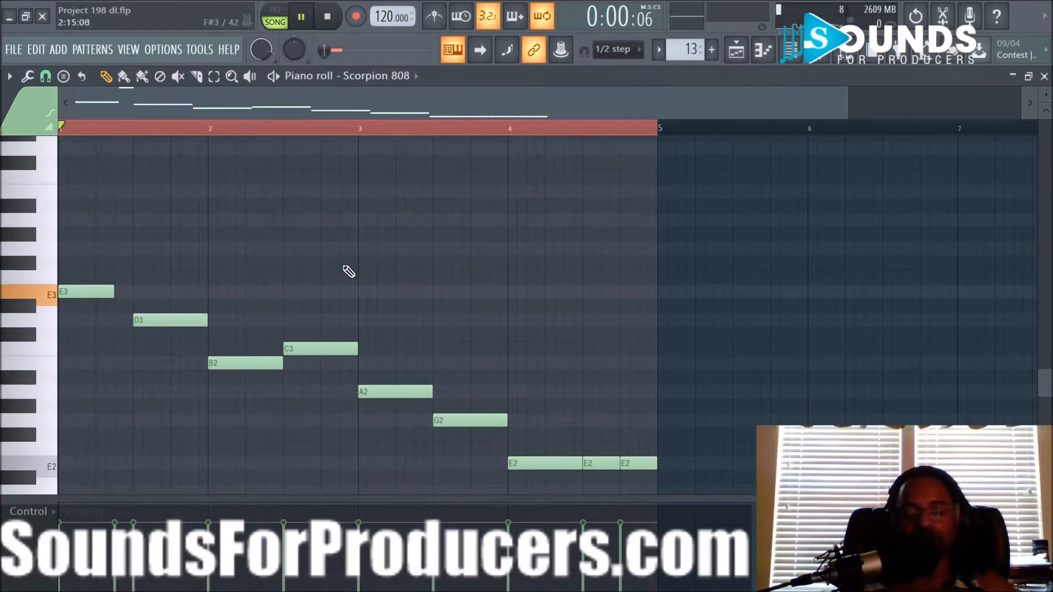
pyautogui.scroll(2, 332, 271)
pyautogui.press('space')
pyautogui.press('space')
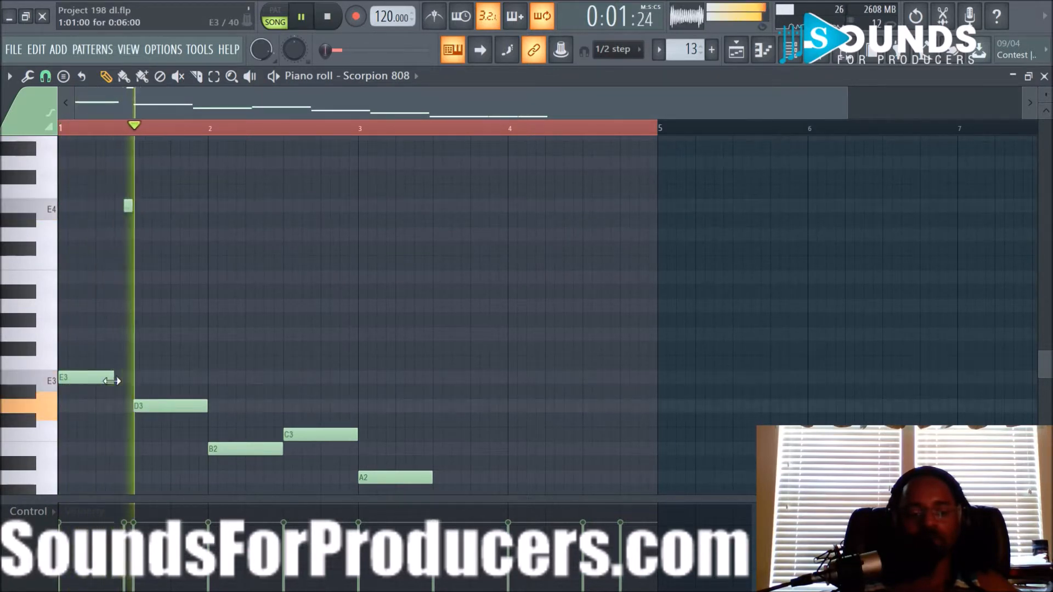
pyautogui.press('space')
pyautogui.click(130, 205)
pyautogui.press('space')
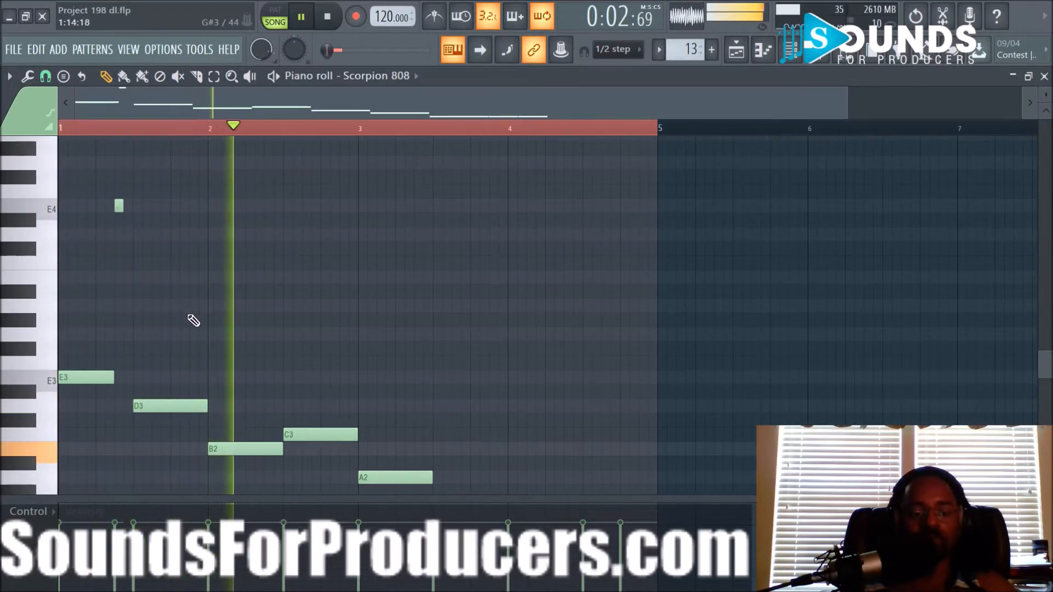
pyautogui.press('space')
pyautogui.press('space')
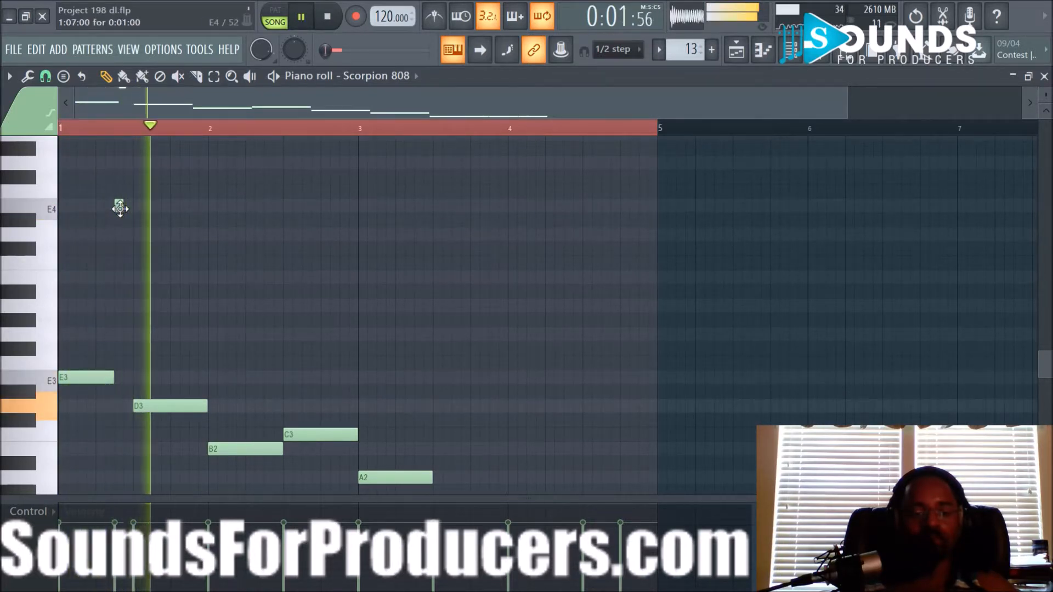
pyautogui.press('space')
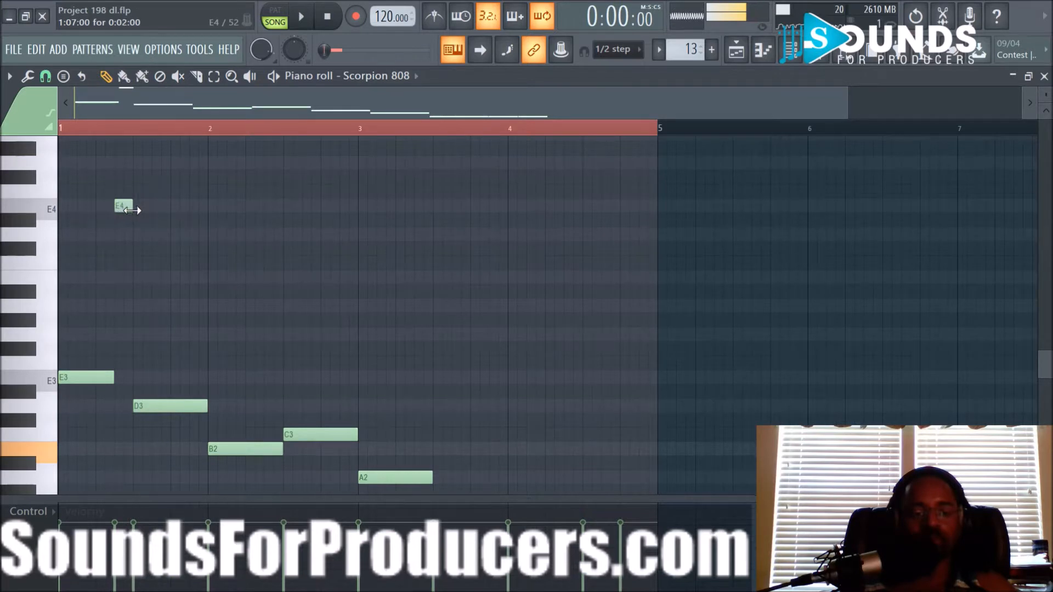
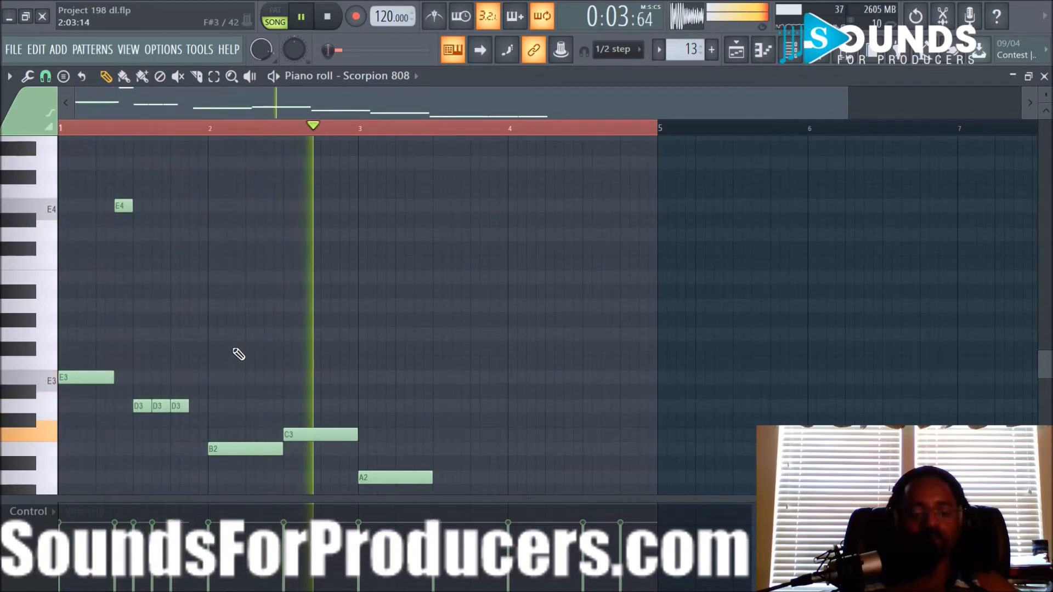
# Move the last E2 note in bar 4 two steps earlier and lengthen it to about five steps while auditioning its timing
pyautogui.scroll(-4, 258, 343)
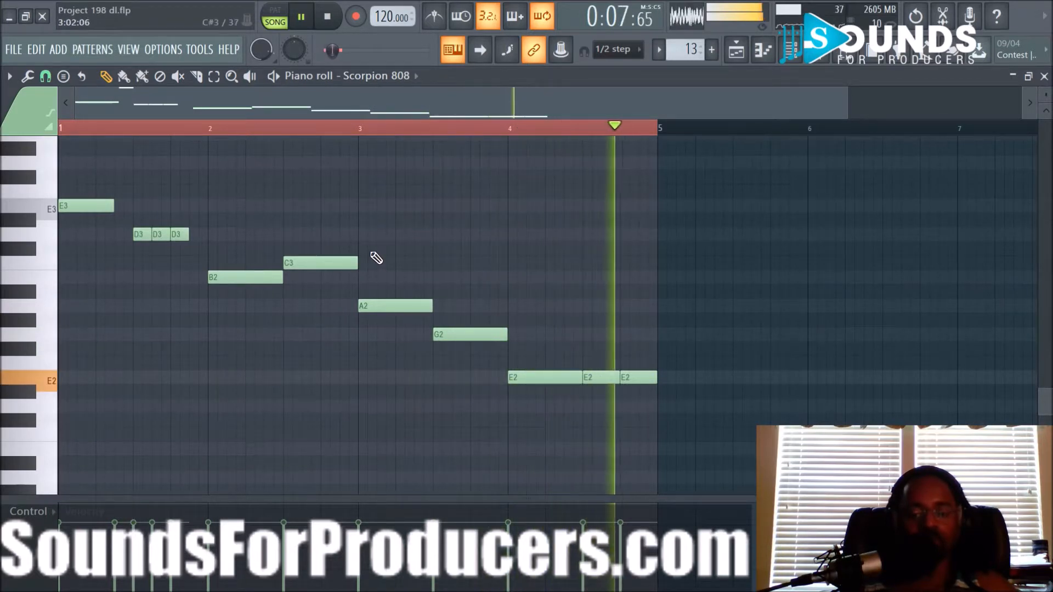
pyautogui.press('space')
pyautogui.moveTo(635, 377); pyautogui.dragTo(626, 377)
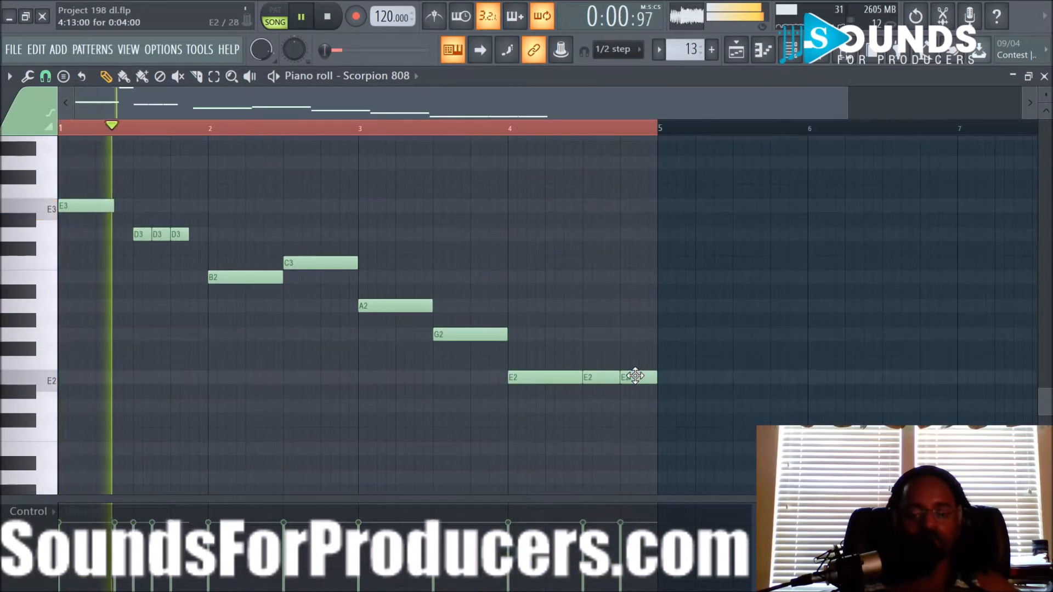
pyautogui.moveTo(646, 378); pyautogui.dragTo(654, 379)
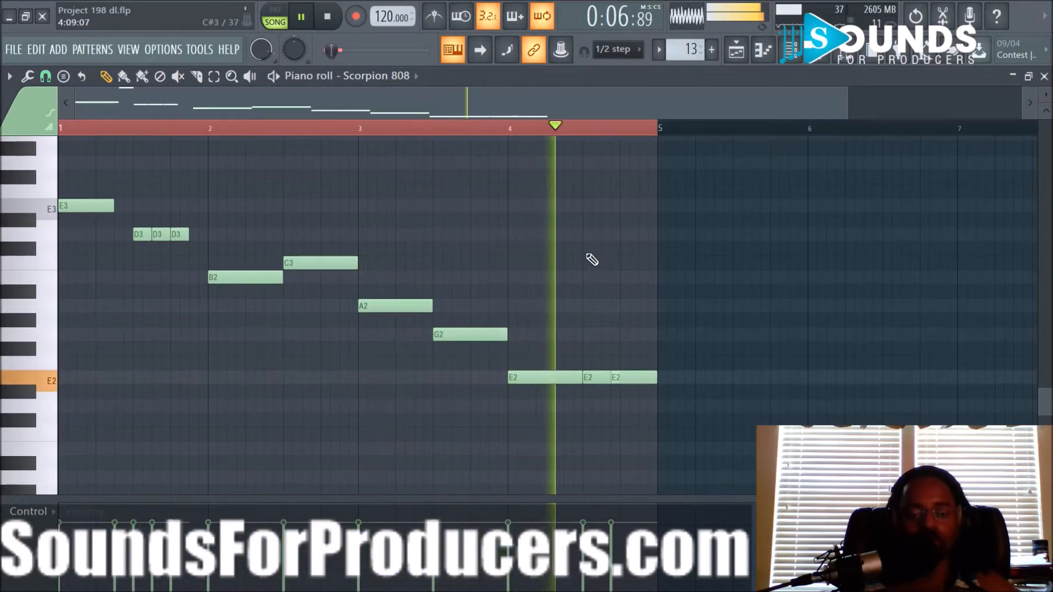
pyautogui.moveTo(634, 376); pyautogui.dragTo(630, 376)
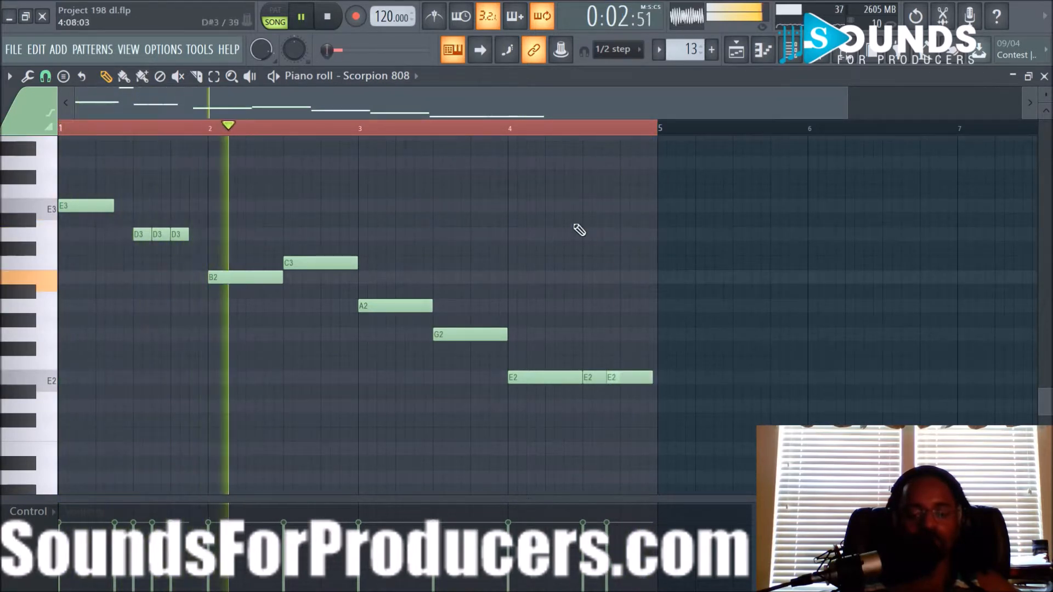
pyautogui.scroll(1, 532, 187)
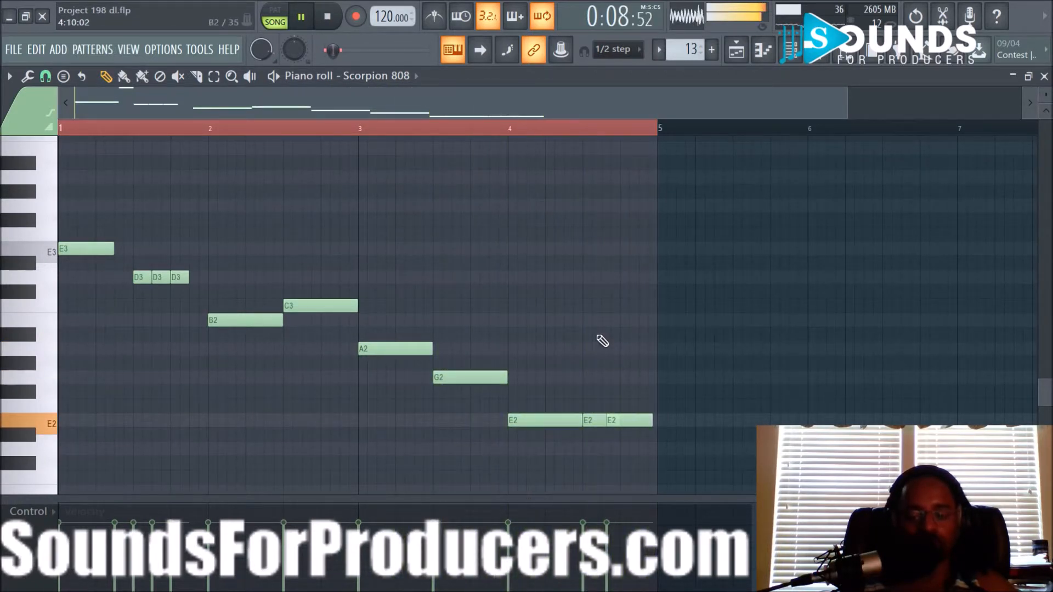
pyautogui.moveTo(637, 424); pyautogui.dragTo(632, 422)
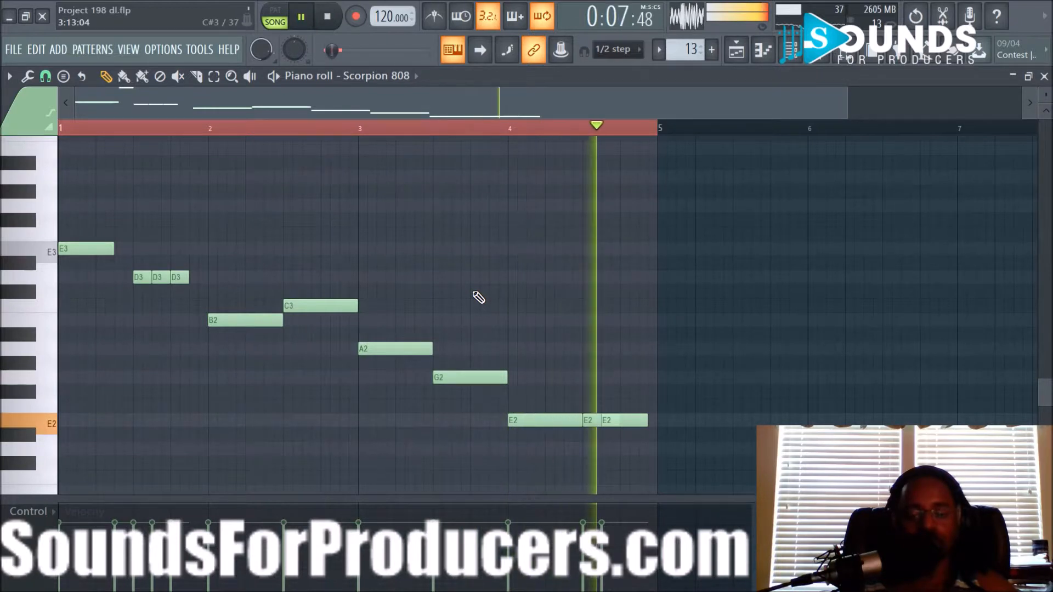
# Play the Scorpion 808 part from the start and review its notes across all four bars
pyautogui.press('space')
pyautogui.scroll(4, 412, 286)
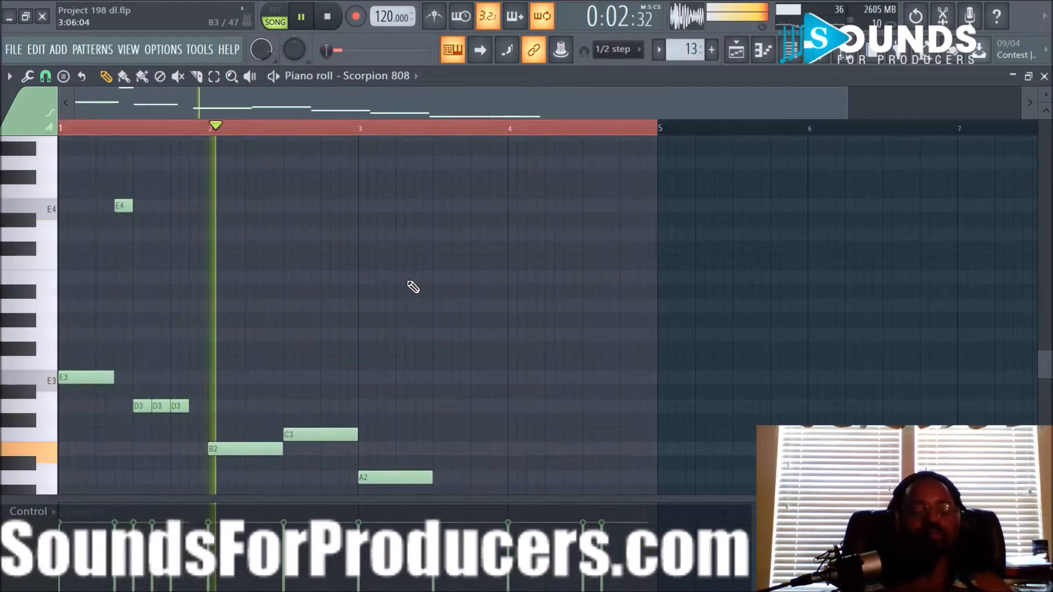
pyautogui.scroll(-2, 413, 286)
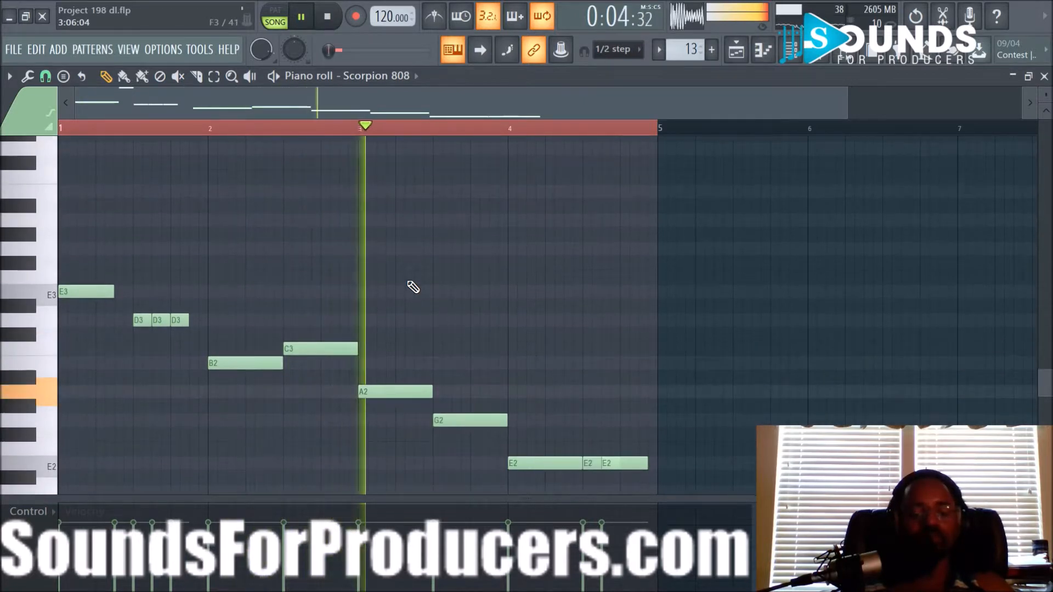
pyautogui.scroll(-1, 412, 286)
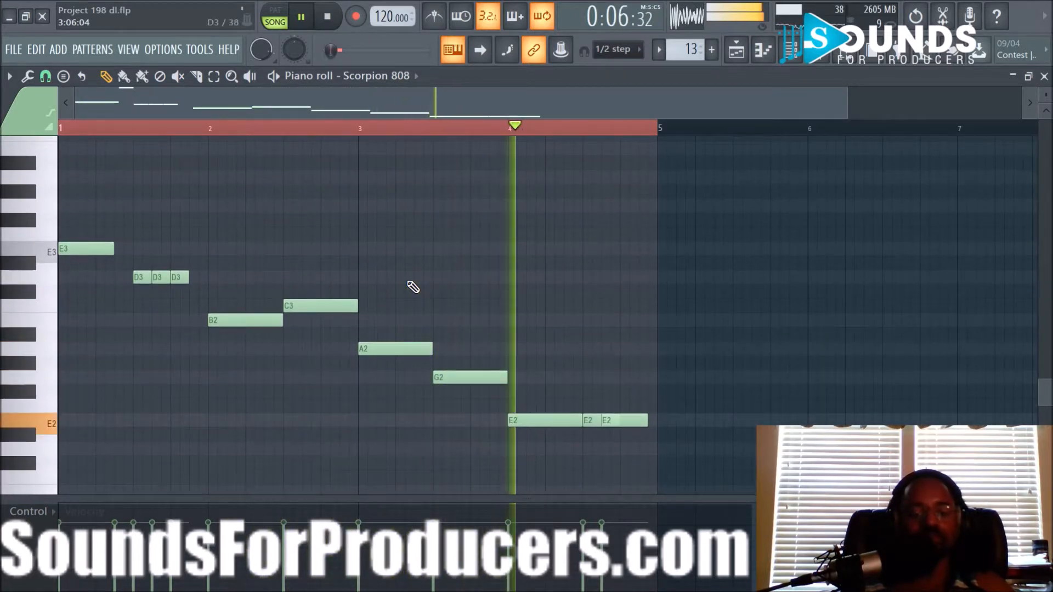
# Replace the three short D3 notes in bar 1 with one D3 note that lasts until bar 2
pyautogui.scroll(3, 412, 287)
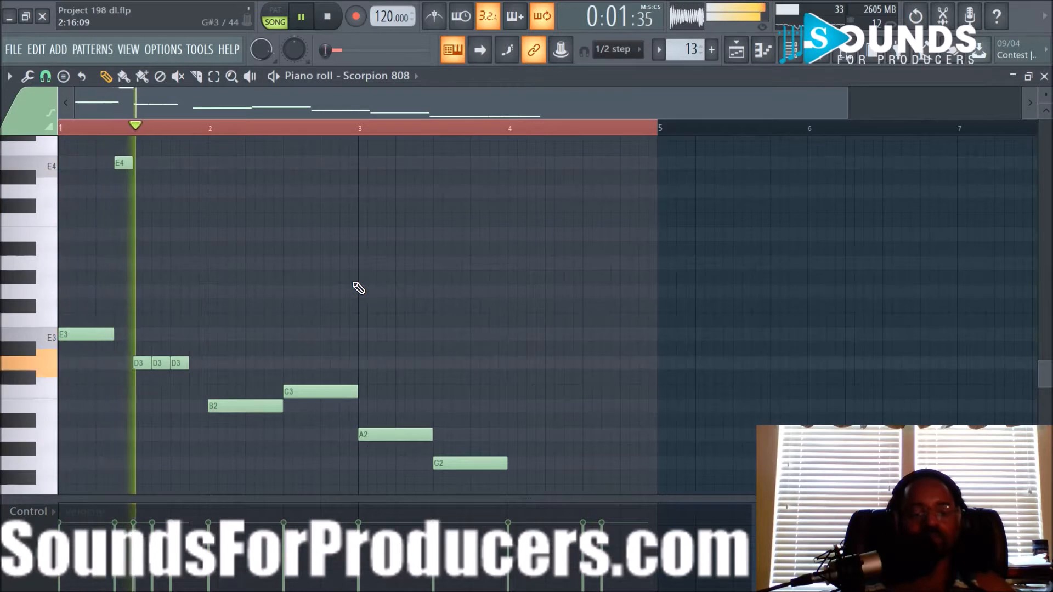
pyautogui.press('space')
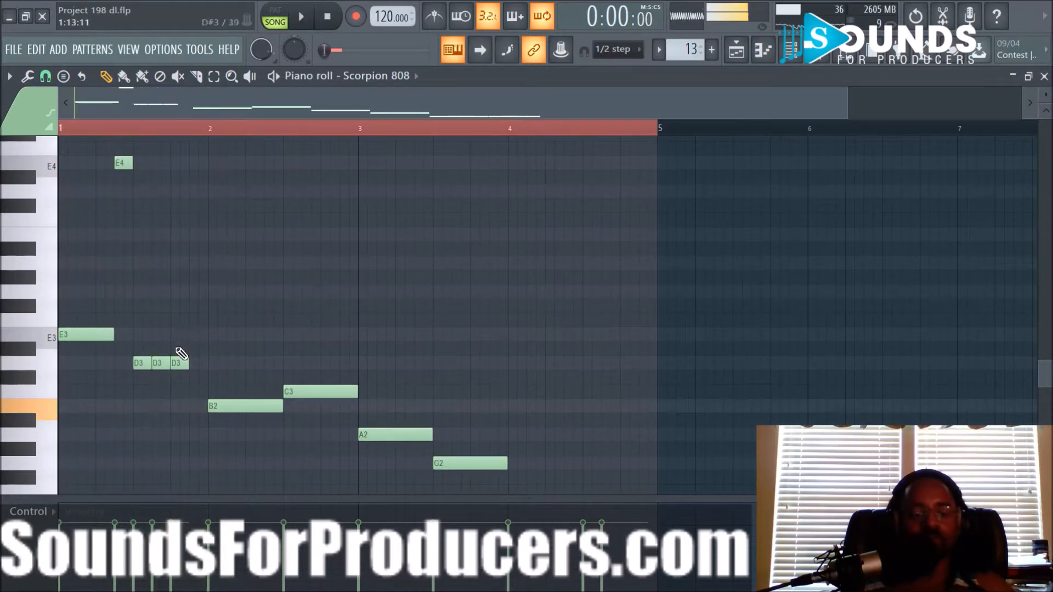
pyautogui.moveTo(144, 365); pyautogui.dragTo(208, 365)
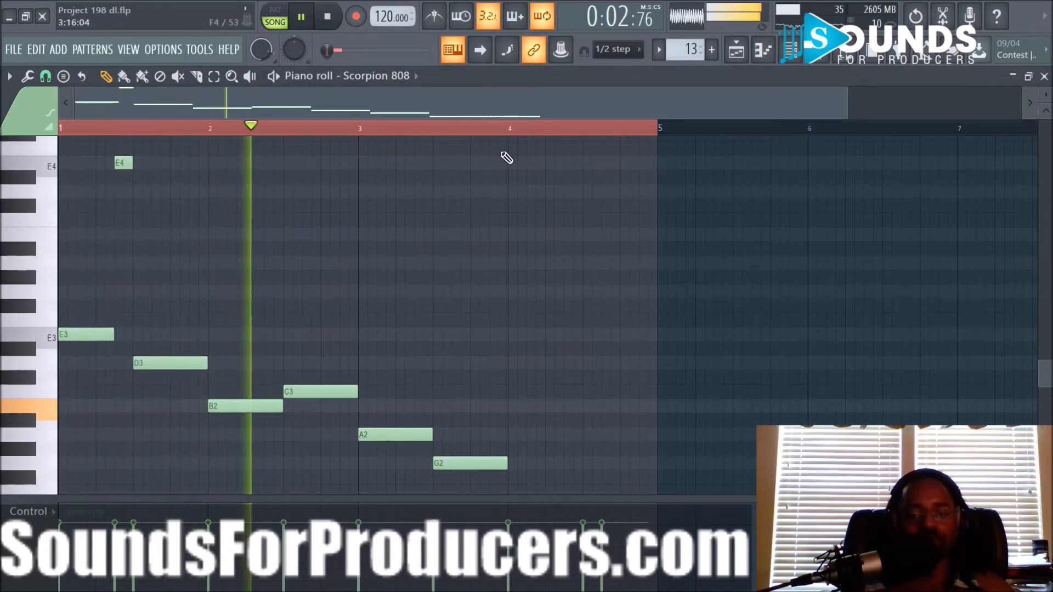
# Place a second Pattern 13 clip at bar 5 on Track 11, make it unique as Pattern 14, and open its notes
pyautogui.click(736, 50)
pyautogui.moveTo(387, 435); pyautogui.dragTo(437, 428)
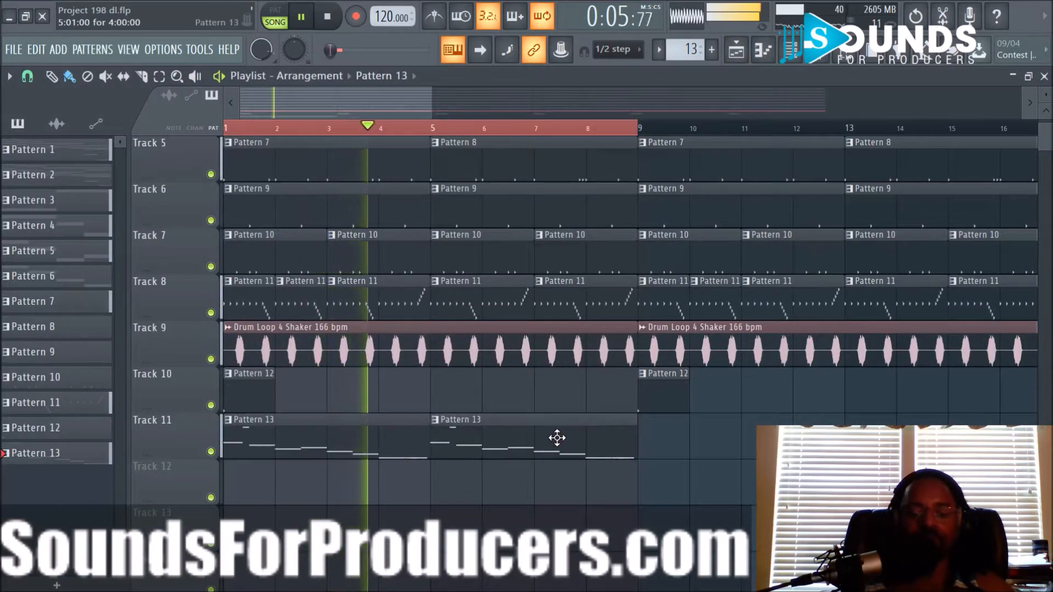
pyautogui.click(435, 420)
pyautogui.click(466, 506)
pyautogui.press('space')
pyautogui.doubleClick(466, 455)
pyautogui.press('space')
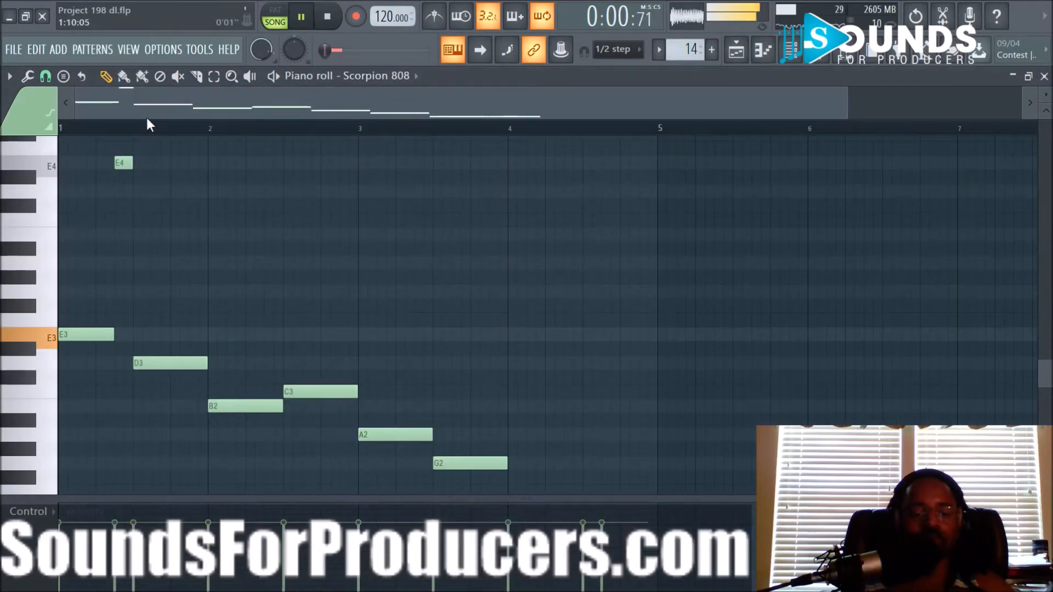
# Remove the E4 and D3 notes from bar 1 of Pattern 14 and lower the opening E3 by an octave to E2
pyautogui.rightClick(131, 163)
pyautogui.scroll(-3, 150, 276)
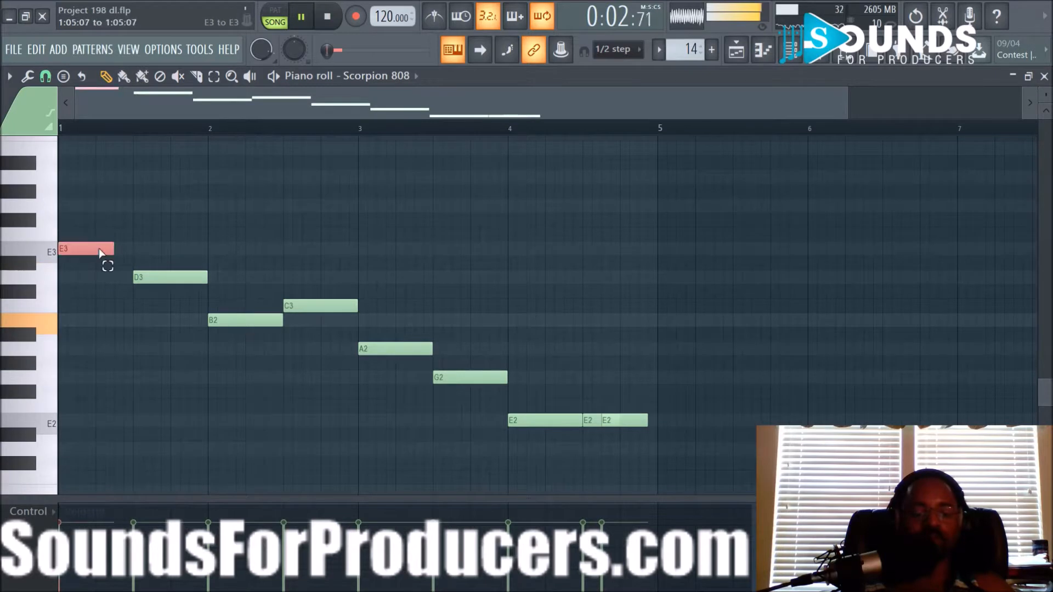
pyautogui.hotkey('ctrl', 'Down')
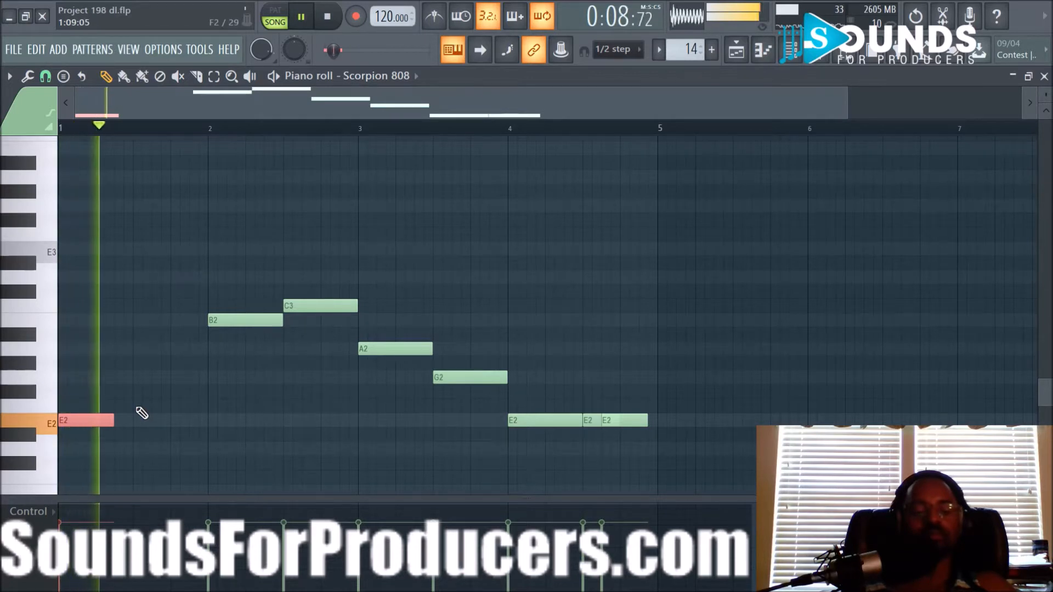
pyautogui.press('space')
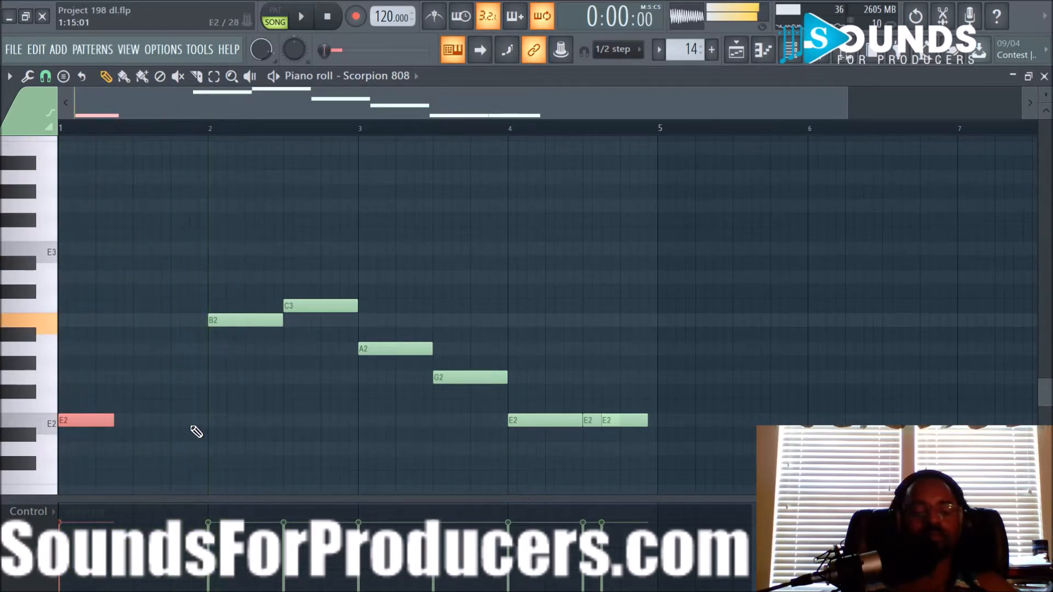
# Rebuild bars 2 and 3 on E2 notes, add short E3 and B2 pickups before the bar lines, and raise bar 4's middle E2 to G2
pyautogui.click(190, 249)
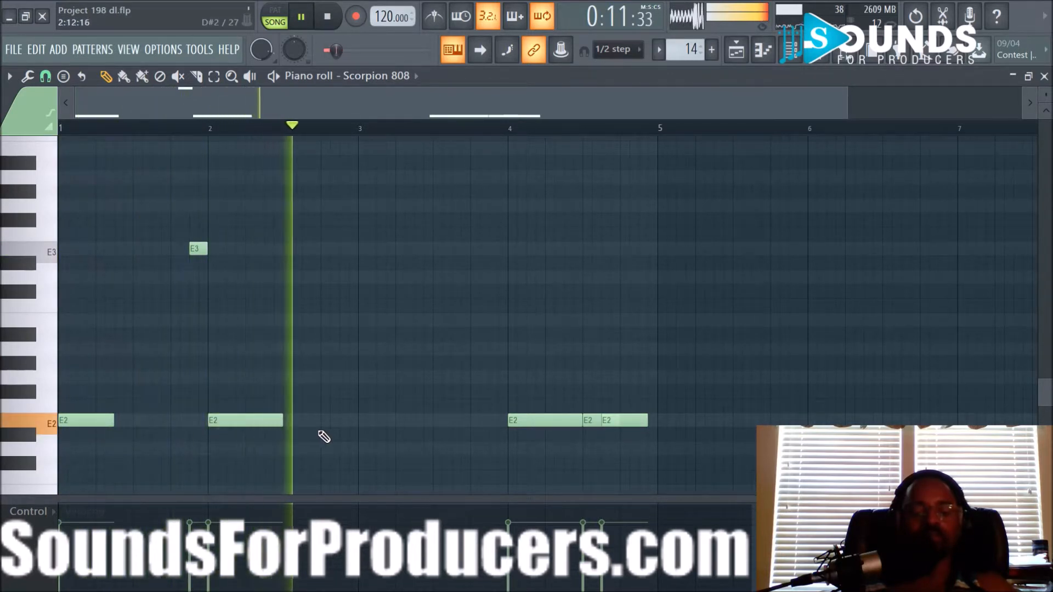
pyautogui.press('space')
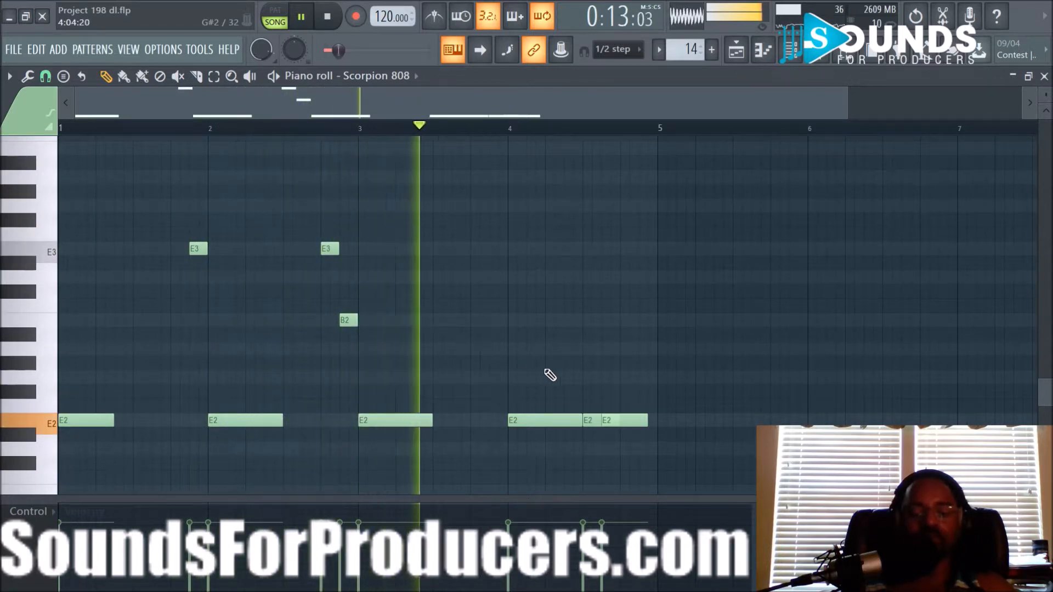
pyautogui.press('space')
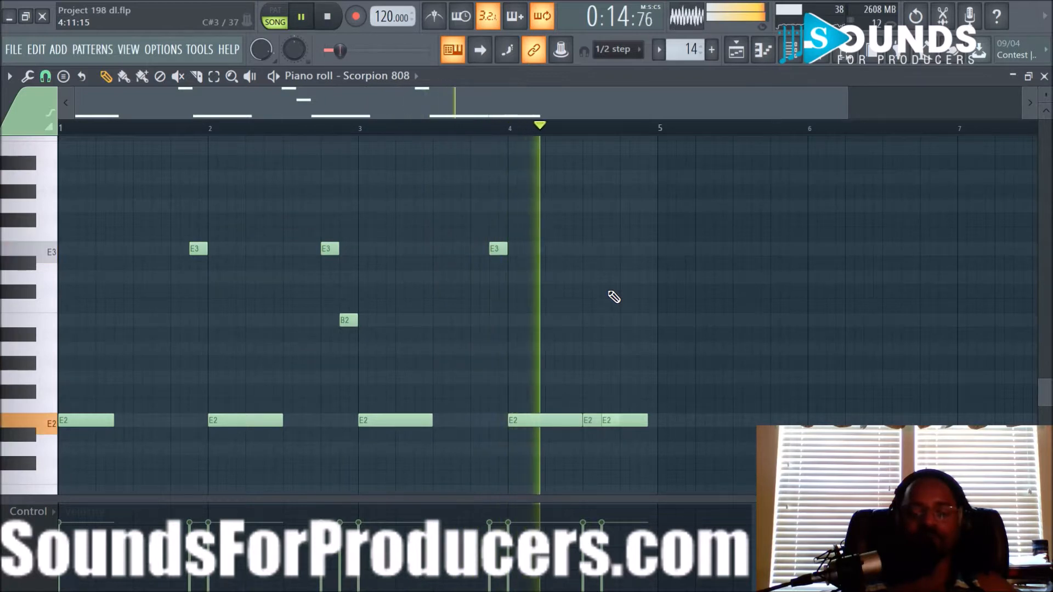
pyautogui.press('space')
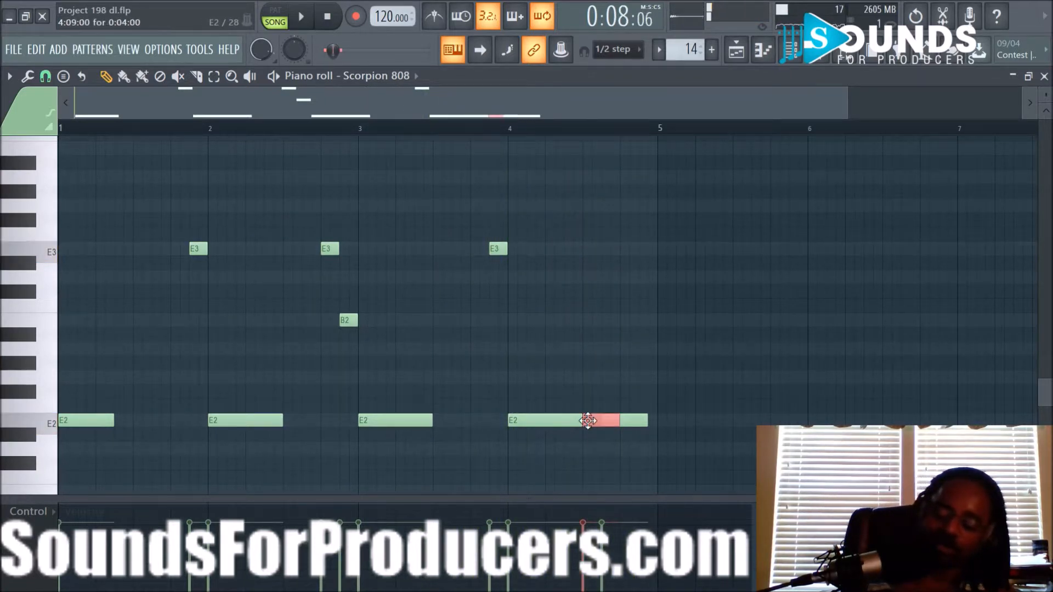
pyautogui.press('space')
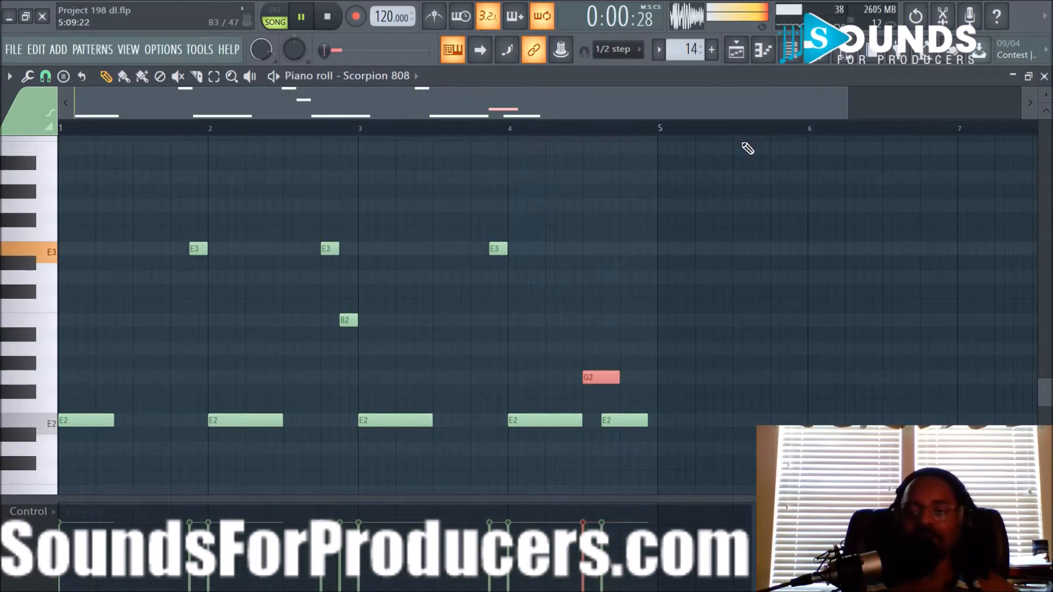
# Duplicate the Pattern 13 and Pattern 14 clips on Track 11 five times to fill the arrangement up to bar 49
pyautogui.click(739, 61)
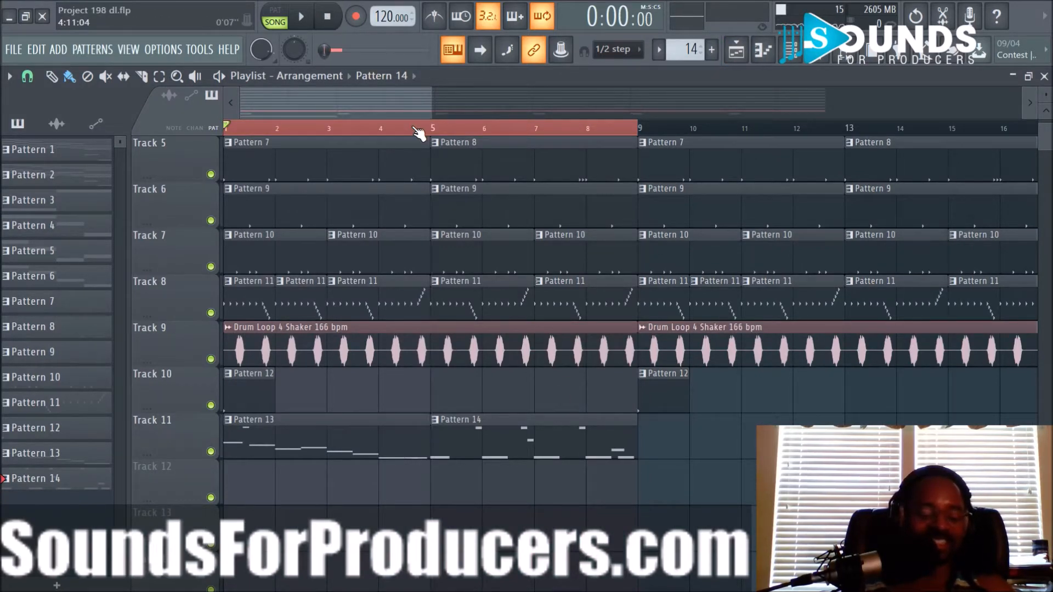
pyautogui.scroll(-4, 475, 134)
pyautogui.moveTo(419, 415); pyautogui.dragTo(250, 449)
pyautogui.hotkey('ctrl', 'b')
pyautogui.hotkey('ctrl', 'b')
pyautogui.hotkey('ctrl', 'b')
pyautogui.hotkey('ctrl', 'b')
pyautogui.hotkey('ctrl', 'b')
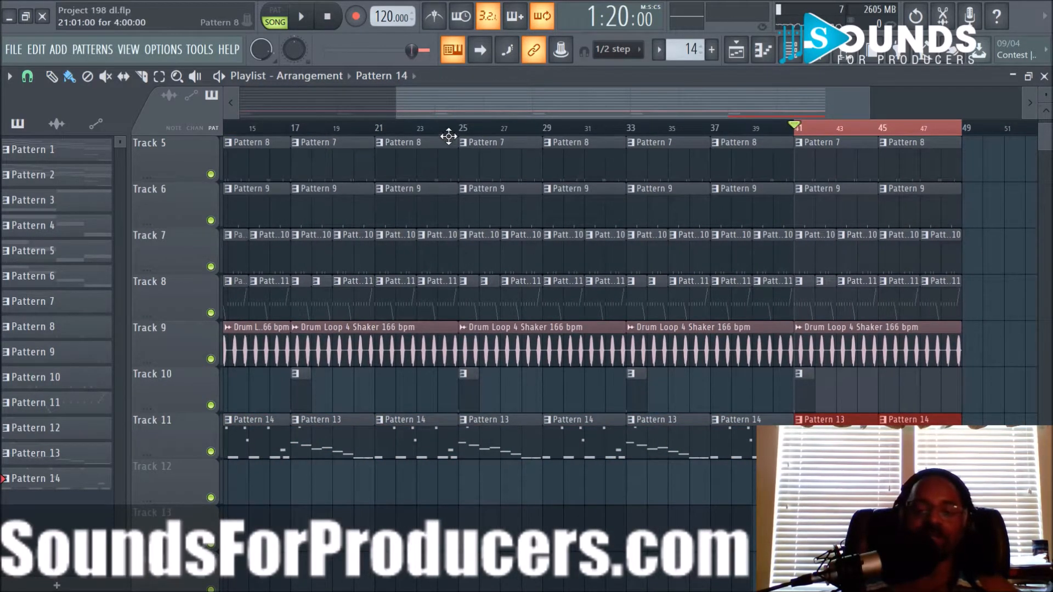
pyautogui.scroll(-3, 447, 134)
pyautogui.scroll(4, 450, 364)
pyautogui.scroll(-4, 475, 255)
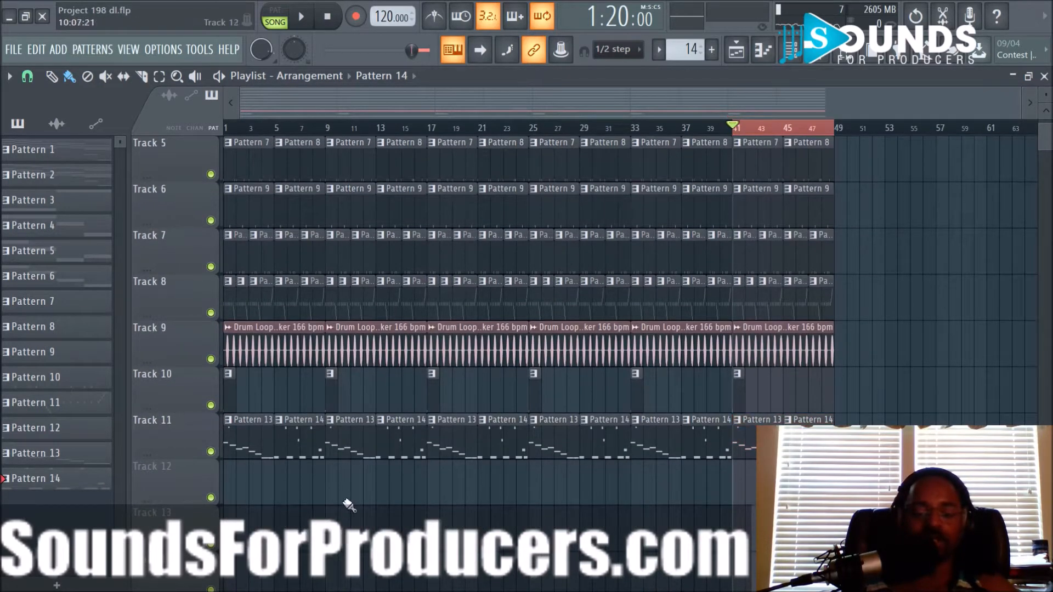
pyautogui.scroll(4, 371, 239)
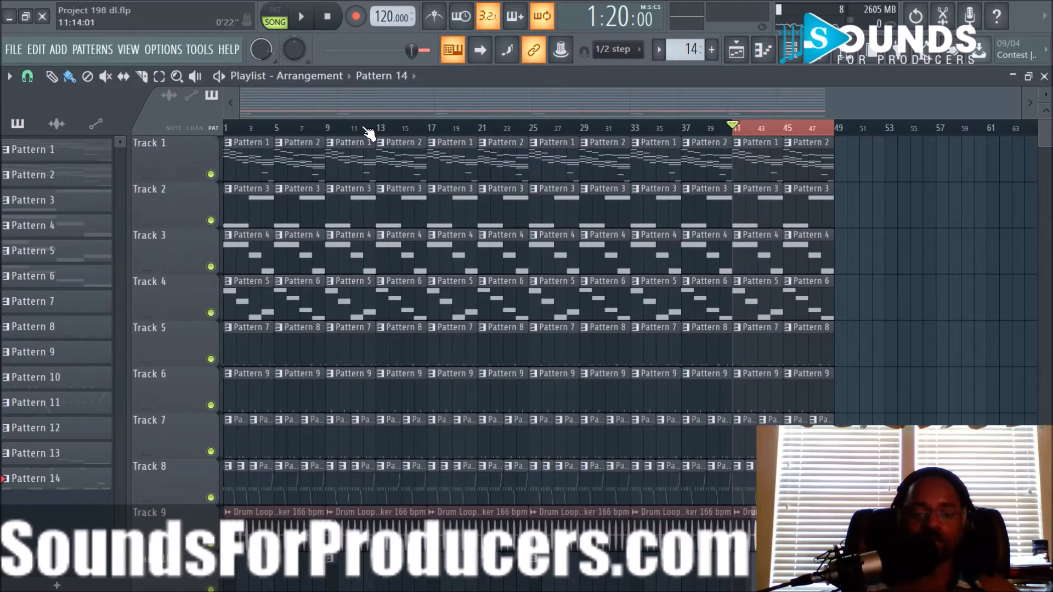
pyautogui.scroll(3, 373, 126)
# Rename mixer insert 12 as 808
pyautogui.click(798, 61)
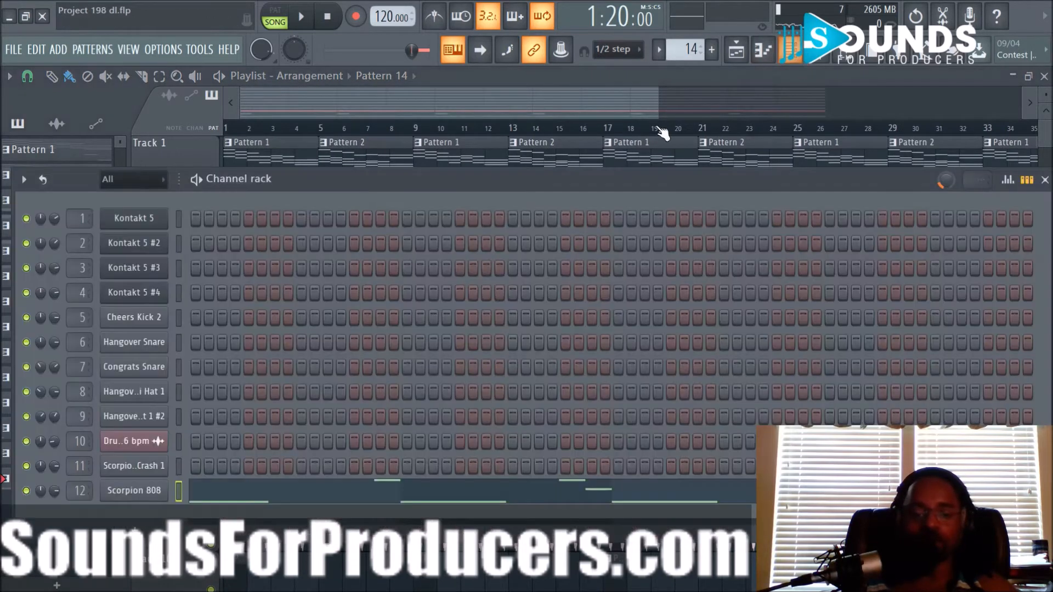
pyautogui.click(821, 64)
pyautogui.rightClick(486, 226)
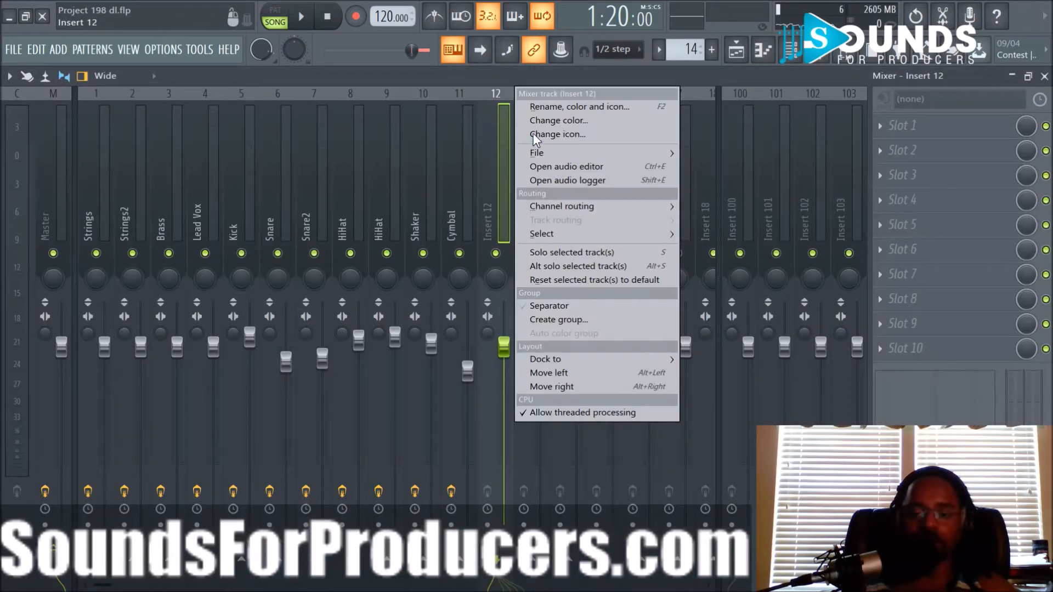
pyautogui.click(548, 110)
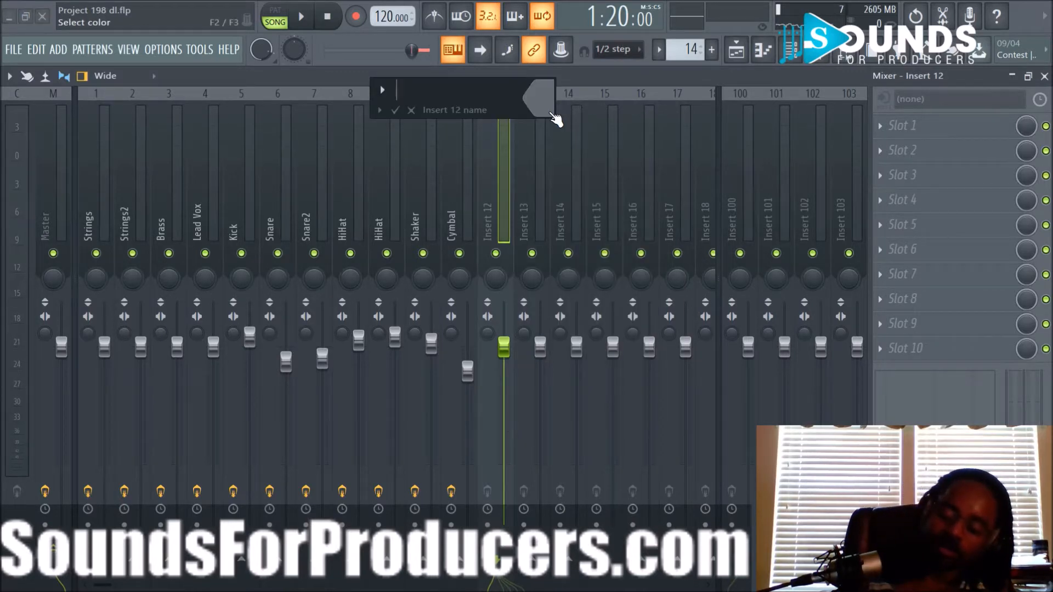
pyautogui.press('Return')
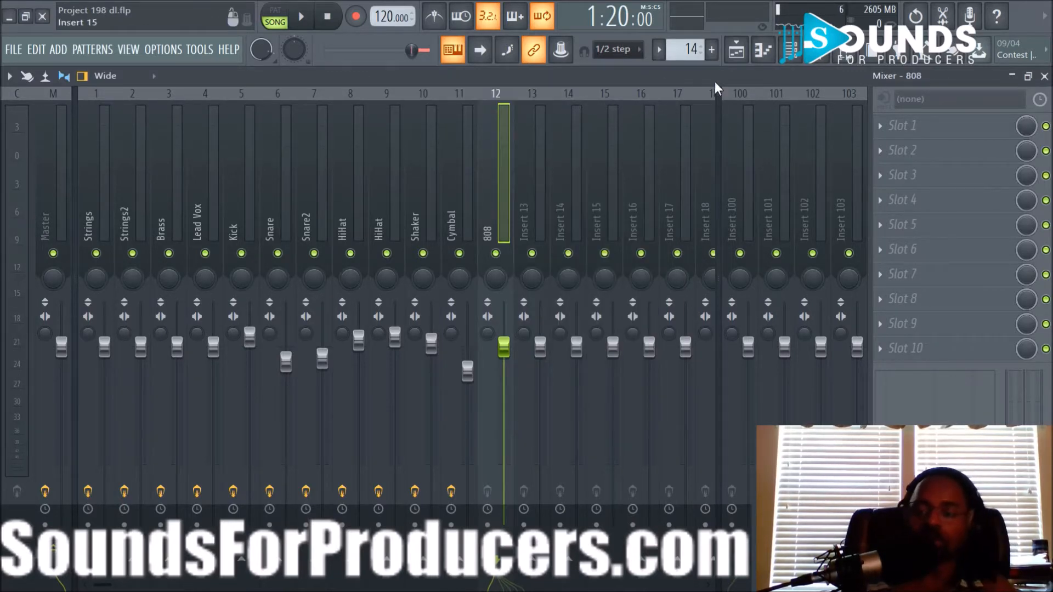
# Add Fruity Parametric EQ 2 to the 808 track's first slot and roll off the highs by lowering band 7 fully during playback
pyautogui.click(893, 130)
pyautogui.click(703, 124)
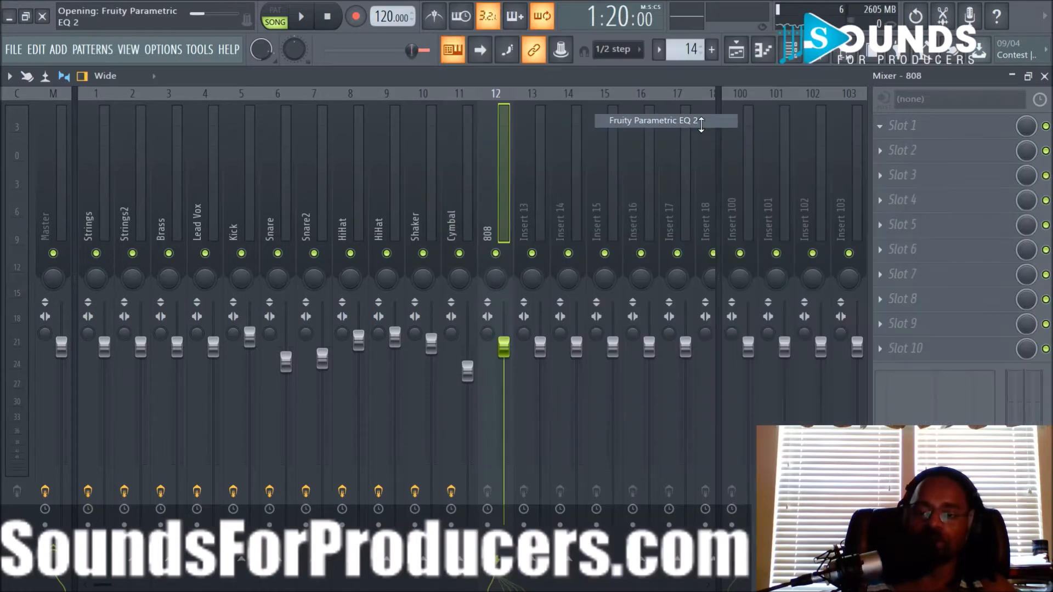
pyautogui.press('space')
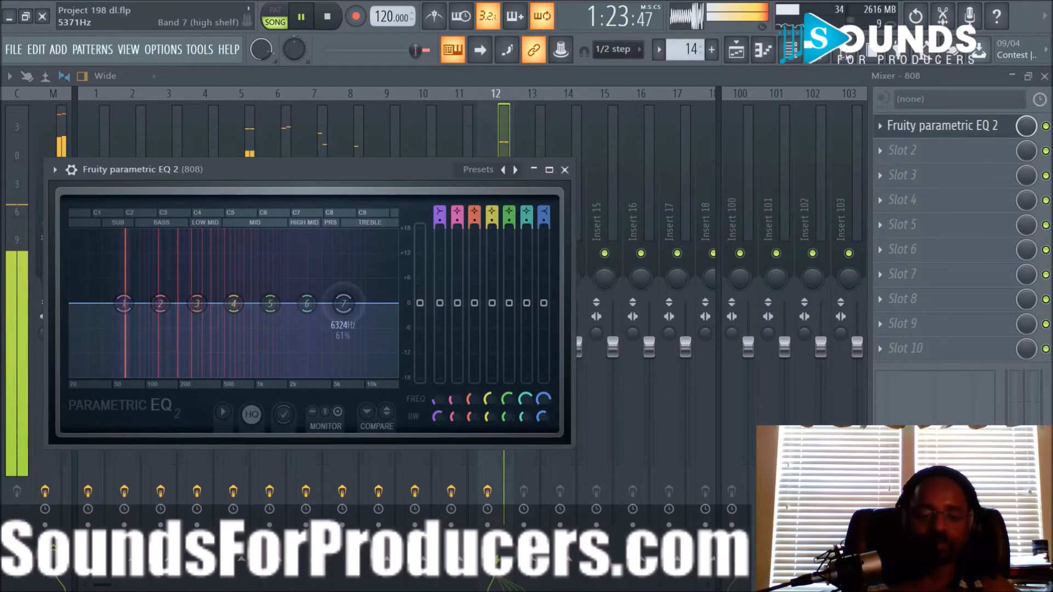
pyautogui.moveTo(375, 375); pyautogui.dragTo(383, 375)
pyautogui.moveTo(375, 376); pyautogui.dragTo(369, 376)
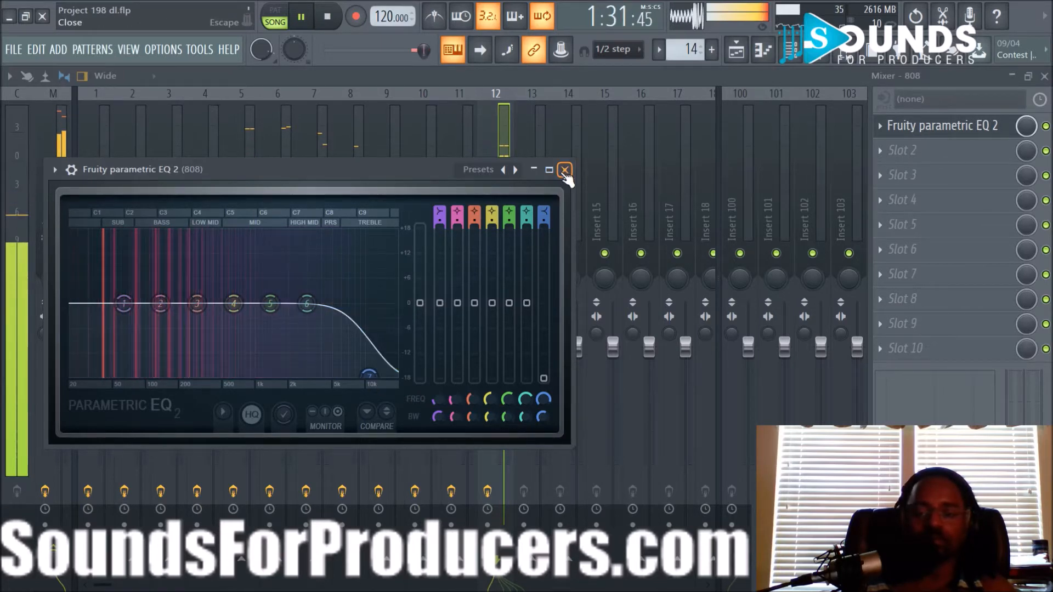
pyautogui.click(565, 169)
# Add Decapitator to the 808 track's second slot and set its Drive to 3.3, comparing the sound with and without bypass
pyautogui.click(889, 154)
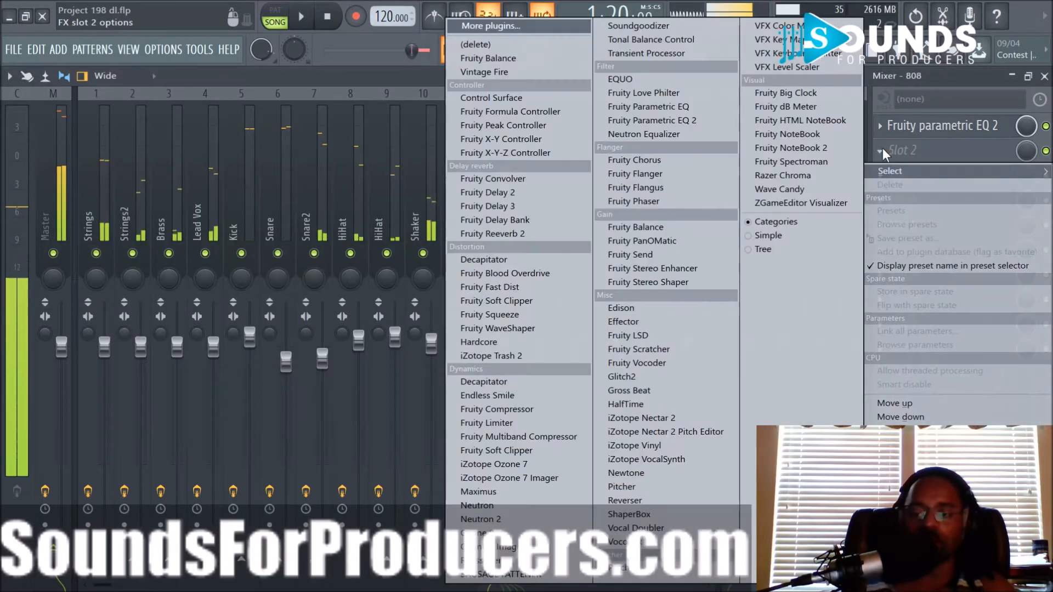
pyautogui.click(496, 260)
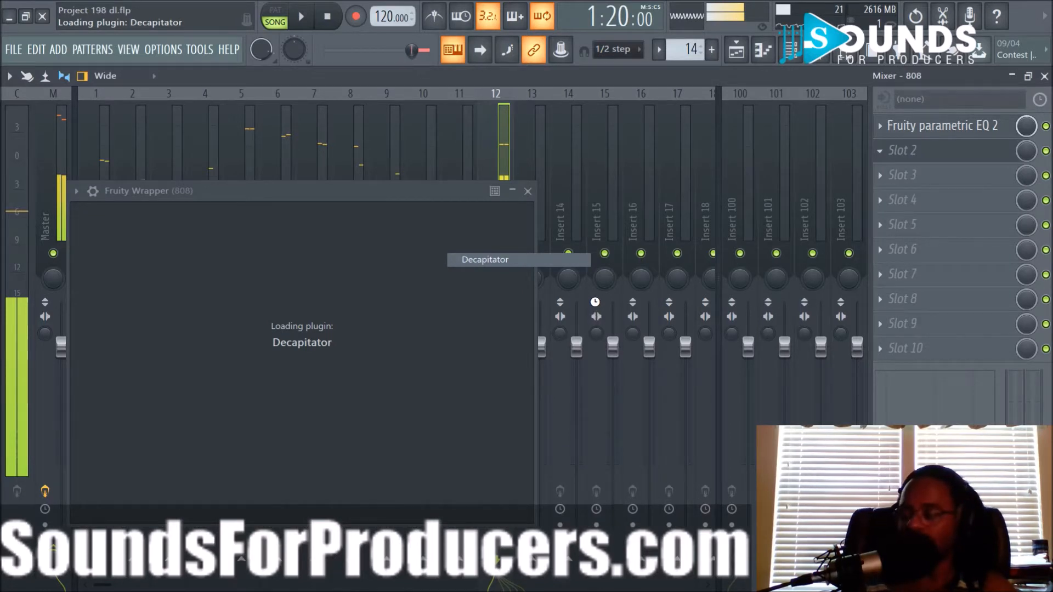
pyautogui.press('space')
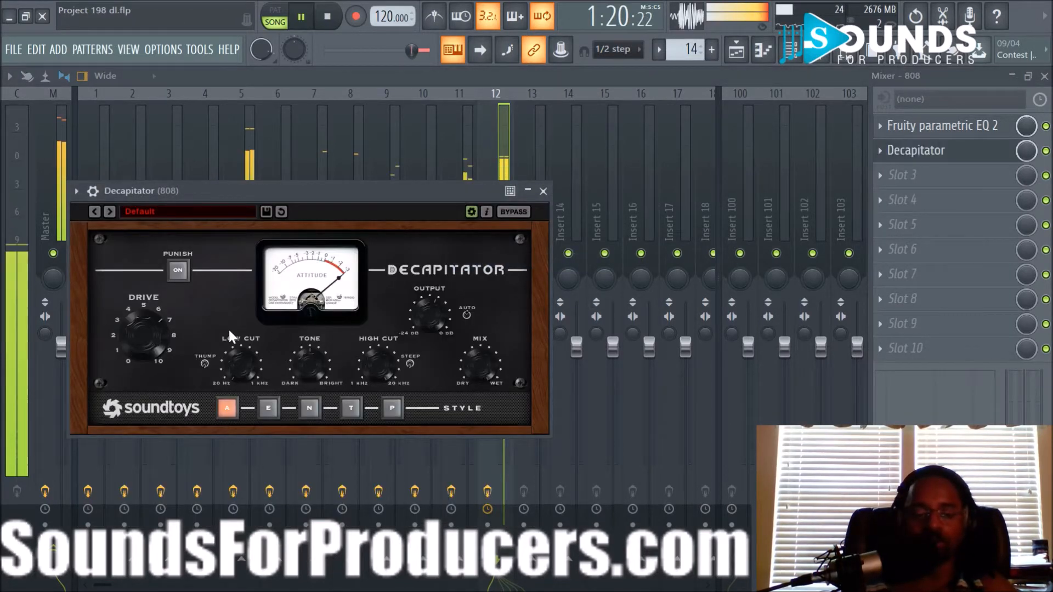
pyautogui.moveTo(149, 363); pyautogui.dragTo(151, 388)
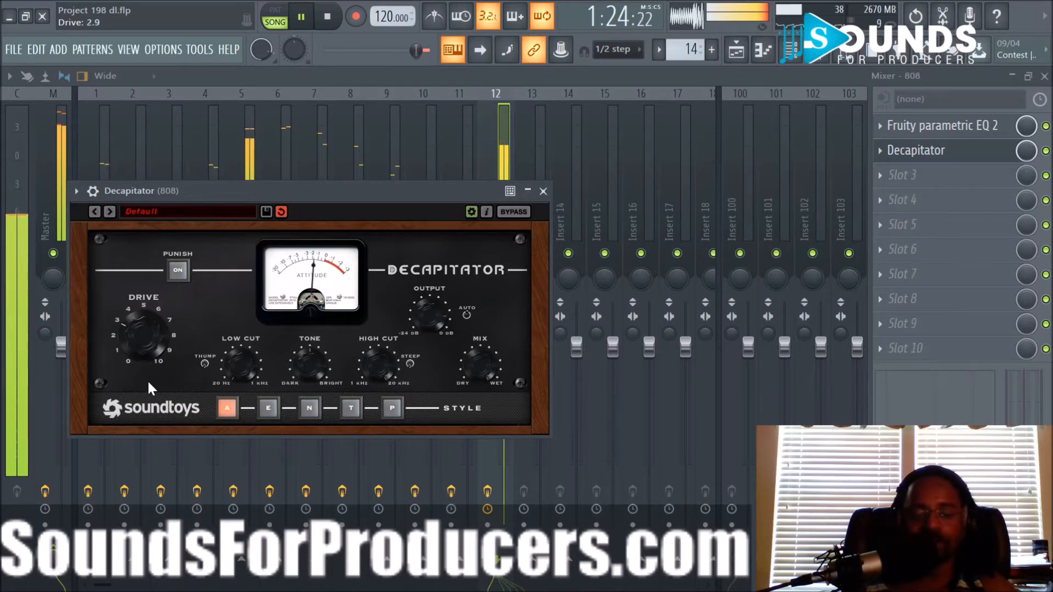
pyautogui.click(509, 211)
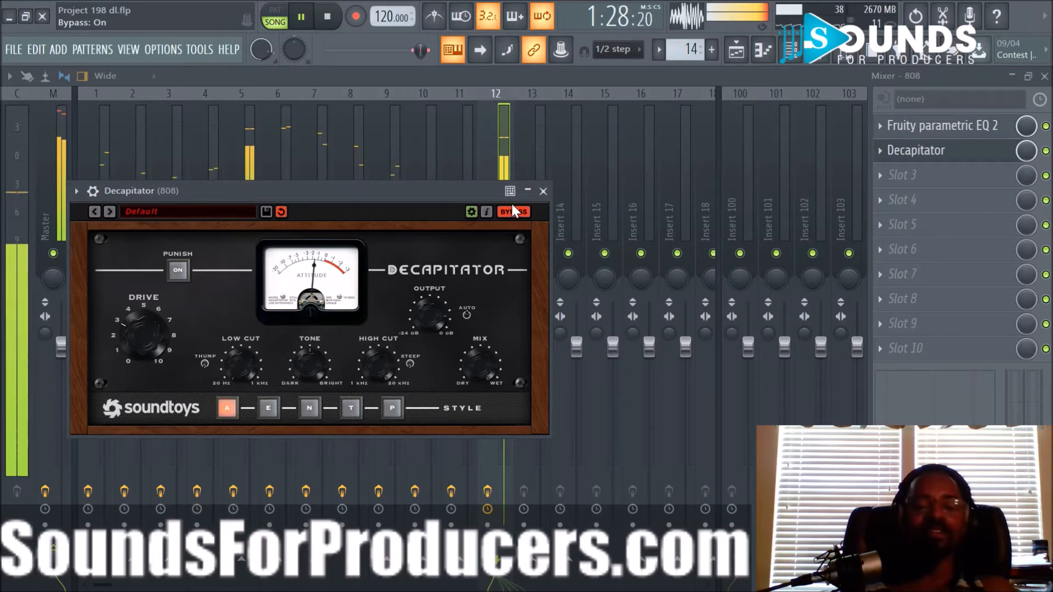
pyautogui.click(511, 211)
pyautogui.click(147, 348)
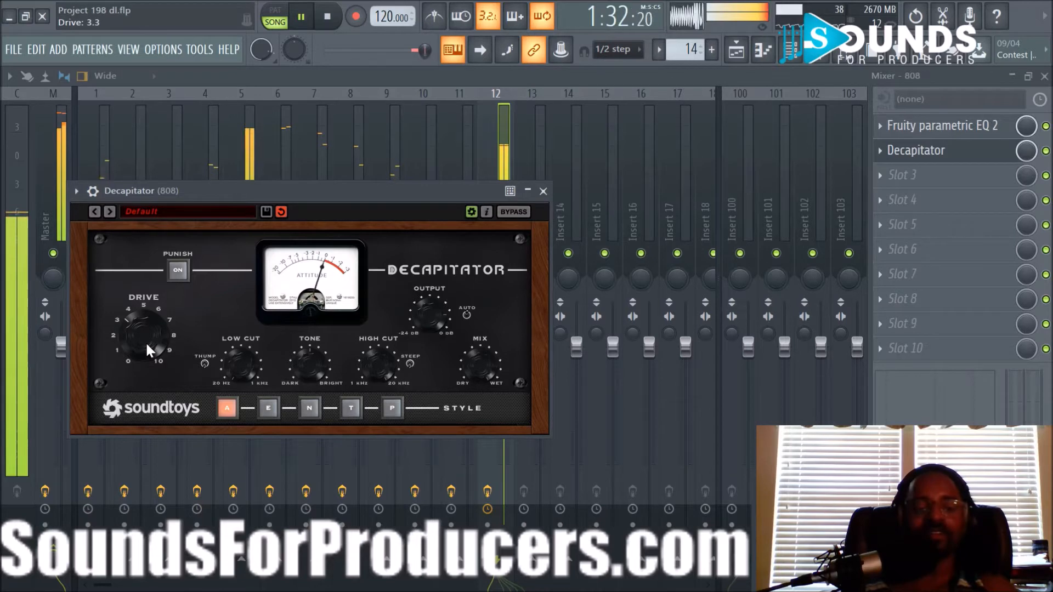
pyautogui.click(543, 192)
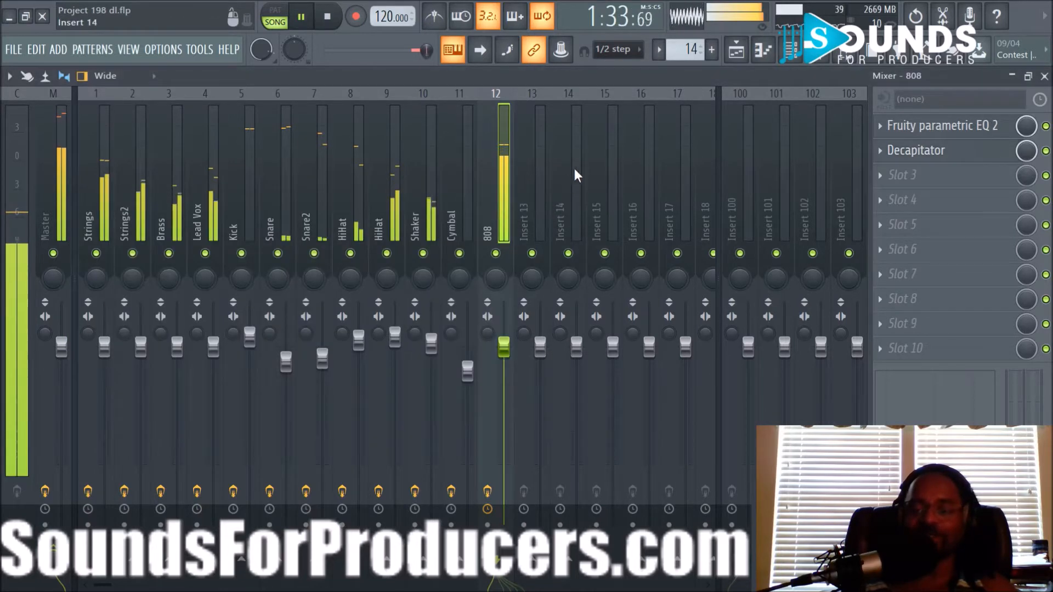
# Set the Scorpion 808 channel's slide time to 0:13, with Mono and Porta on, while auditioning the arrangement
pyautogui.click(736, 49)
pyautogui.press('space')
pyautogui.scroll(-3, 494, 262)
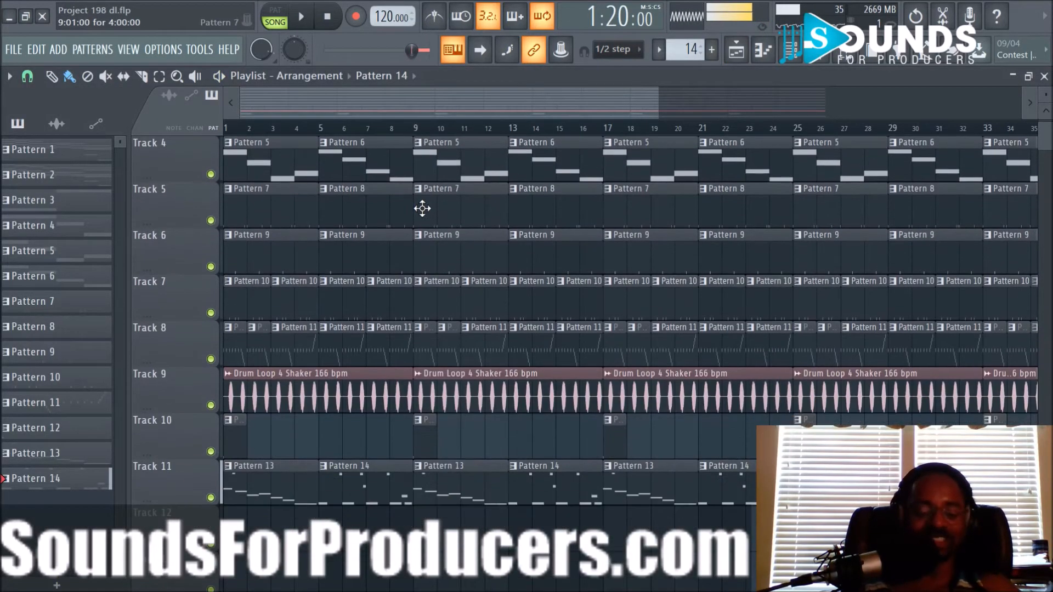
pyautogui.press('space')
pyautogui.click(763, 49)
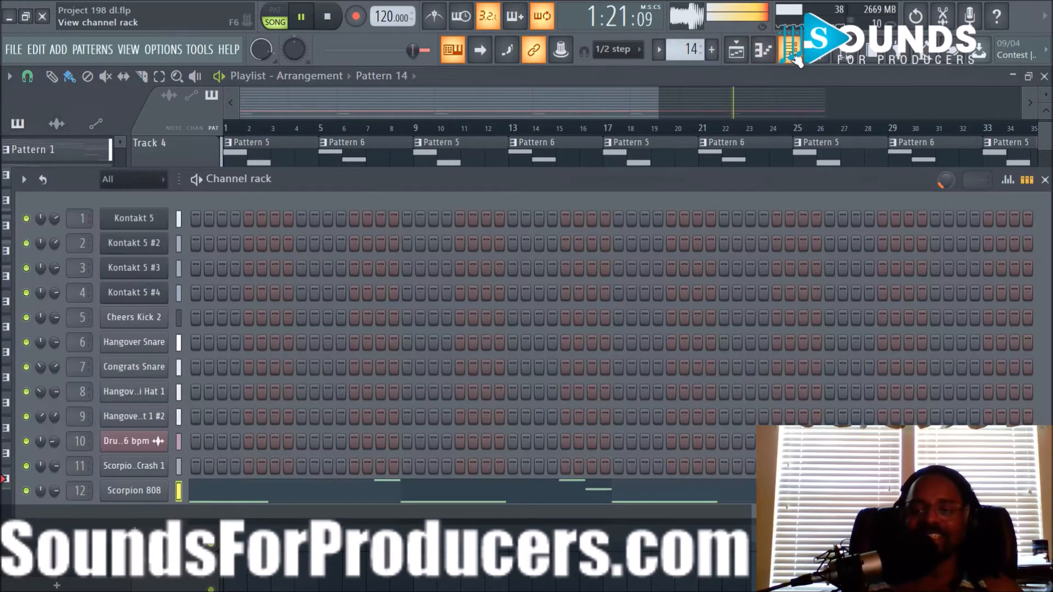
pyautogui.click(154, 494)
pyautogui.click(217, 264)
pyautogui.press('space')
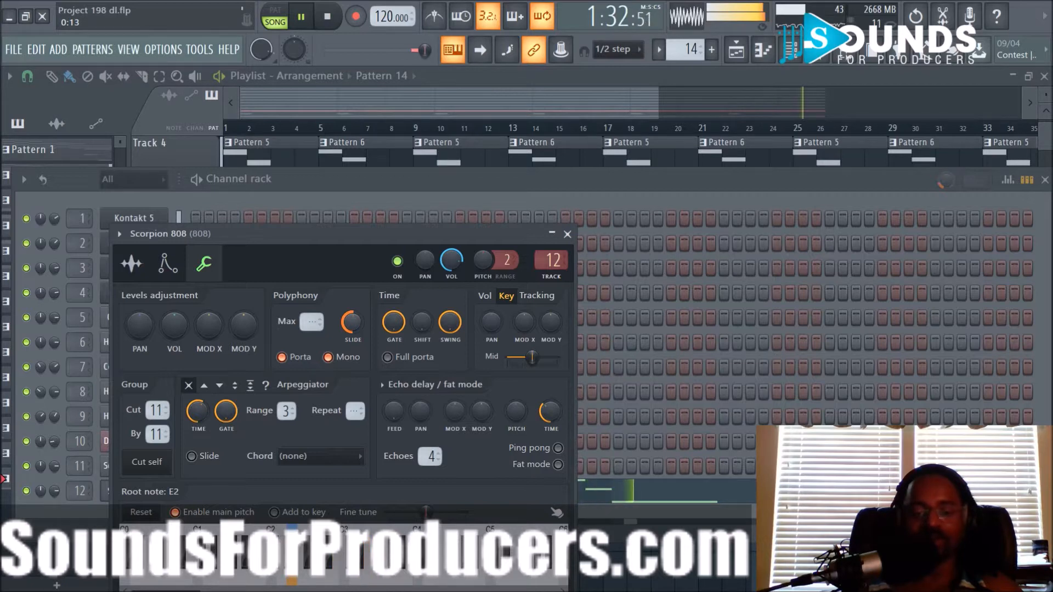
pyautogui.click(567, 234)
pyautogui.press('space')
# Stop playback and sidechain the Kick mixer track to the 808 track
pyautogui.click(816, 58)
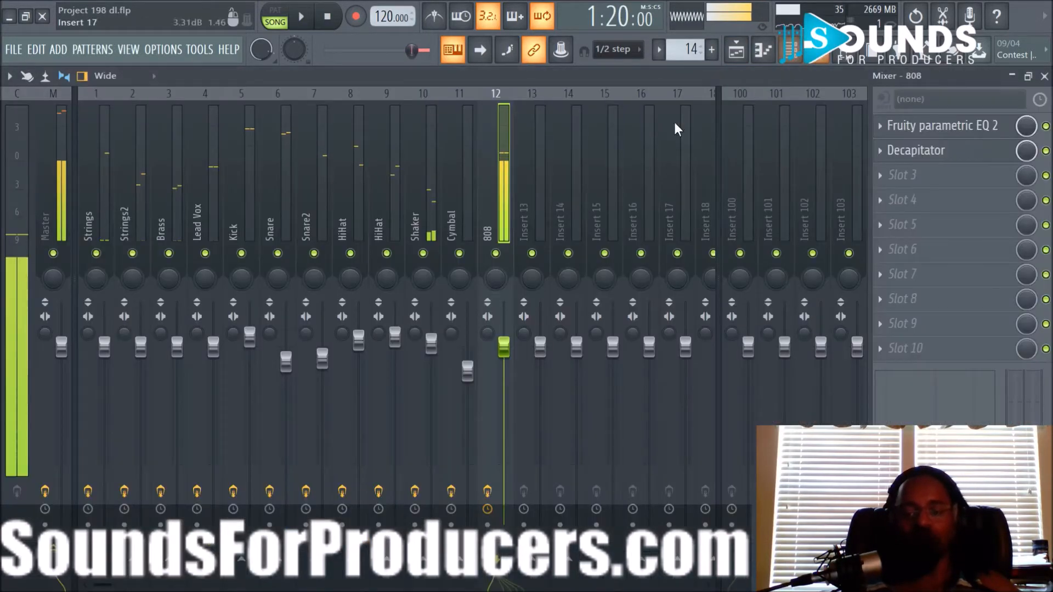
pyautogui.click(239, 204)
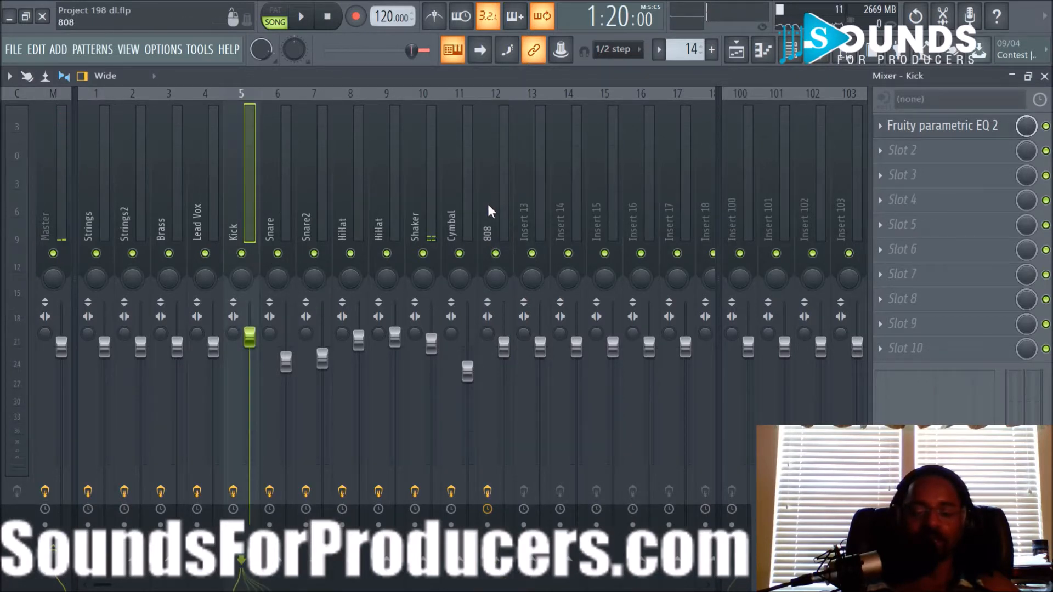
pyautogui.rightClick(500, 552)
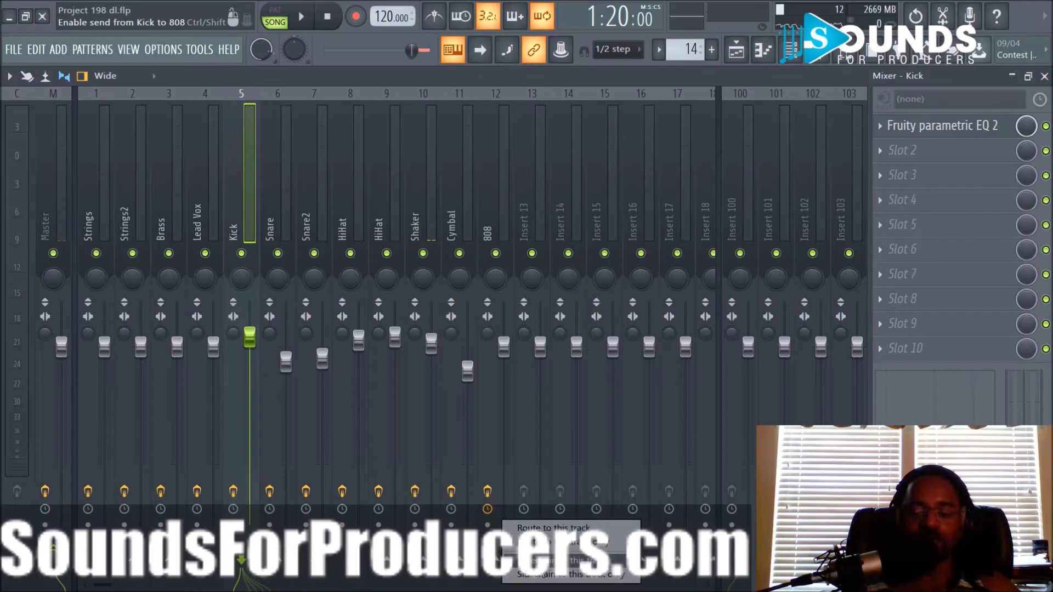
pyautogui.click(543, 574)
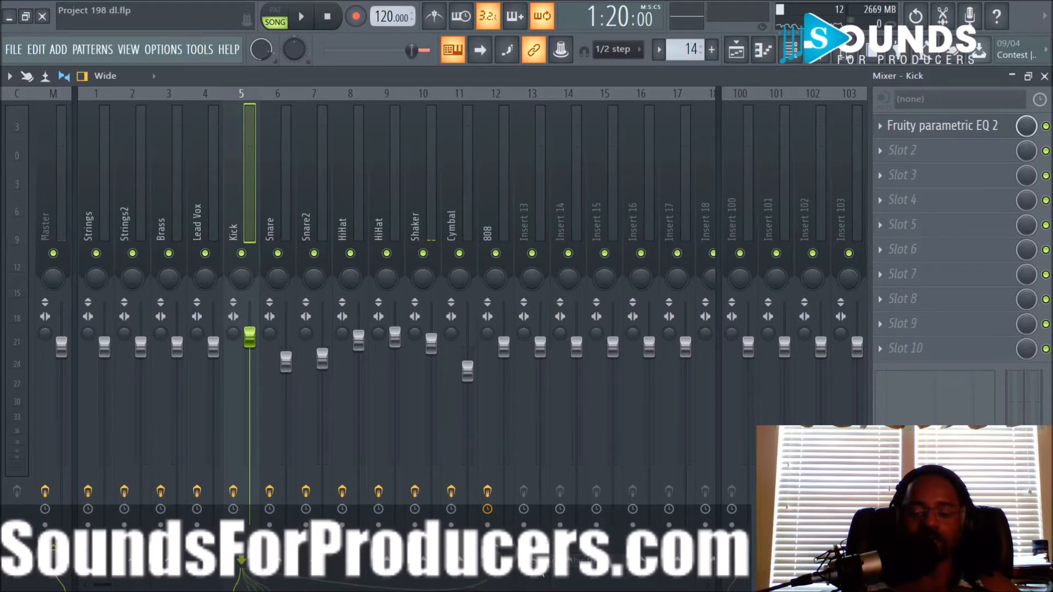
# Add Fruity Limiter to the 808 track's third slot and switch it to compressor mode
pyautogui.click(485, 177)
pyautogui.click(905, 189)
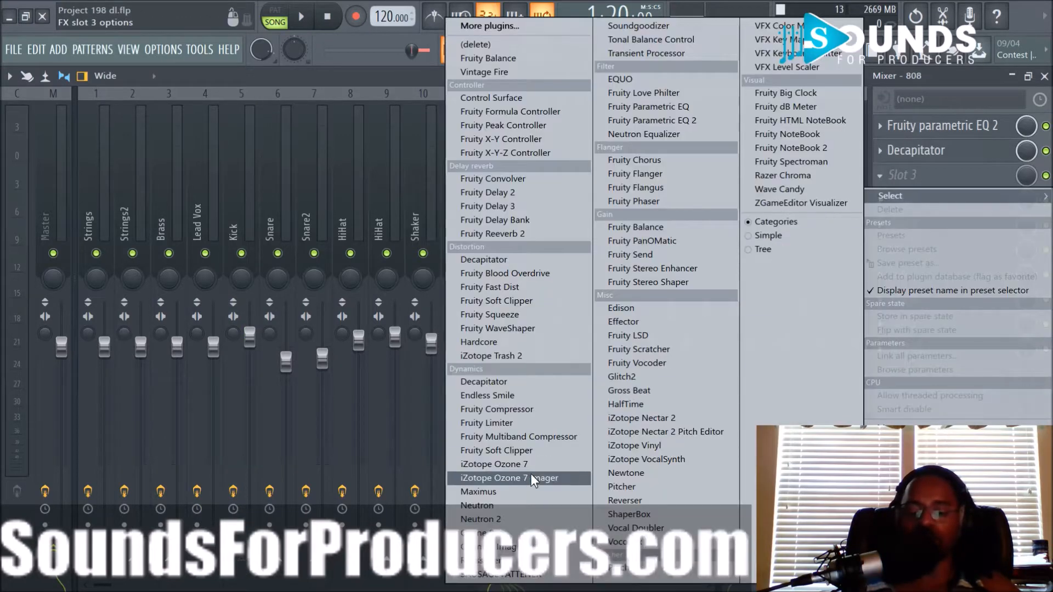
pyautogui.click(461, 482)
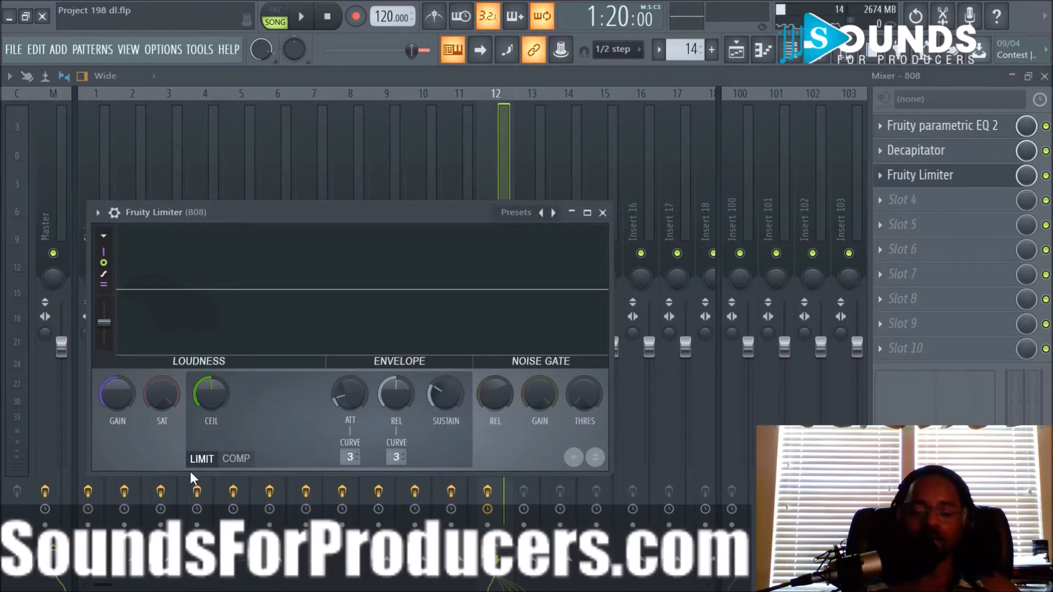
pyautogui.click(235, 459)
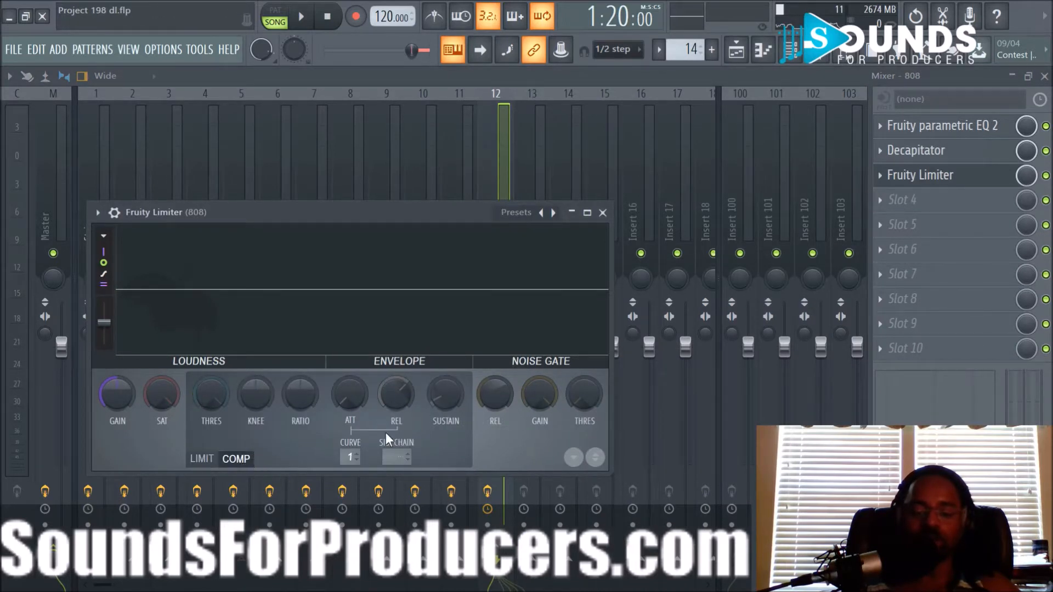
# Load the Sidechain preset in the 808's Fruity Limiter and set the compressor threshold to -19.6 dB during playback
pyautogui.rightClick(561, 220)
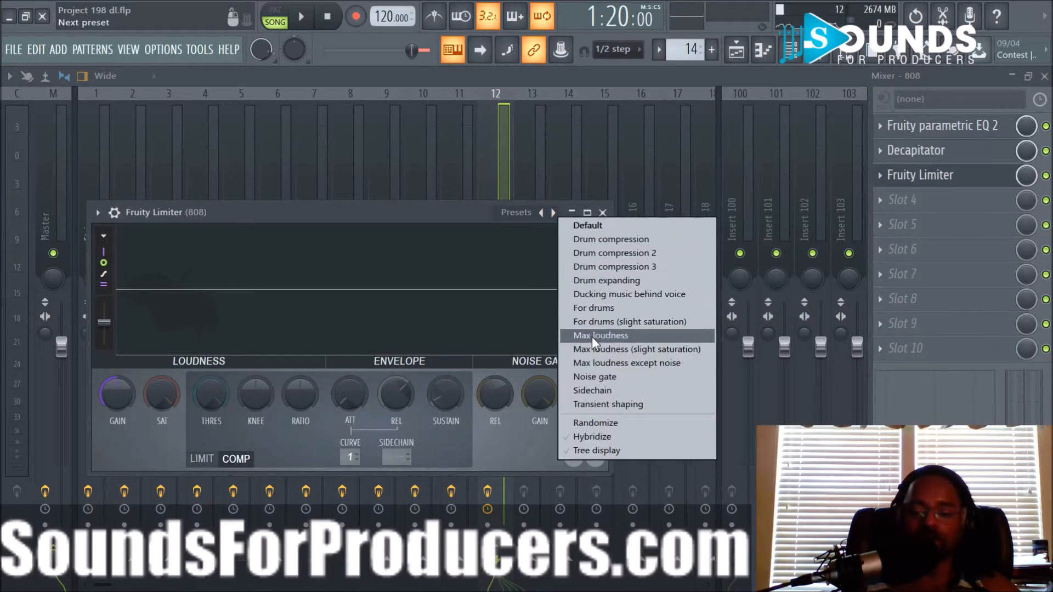
pyautogui.click(588, 395)
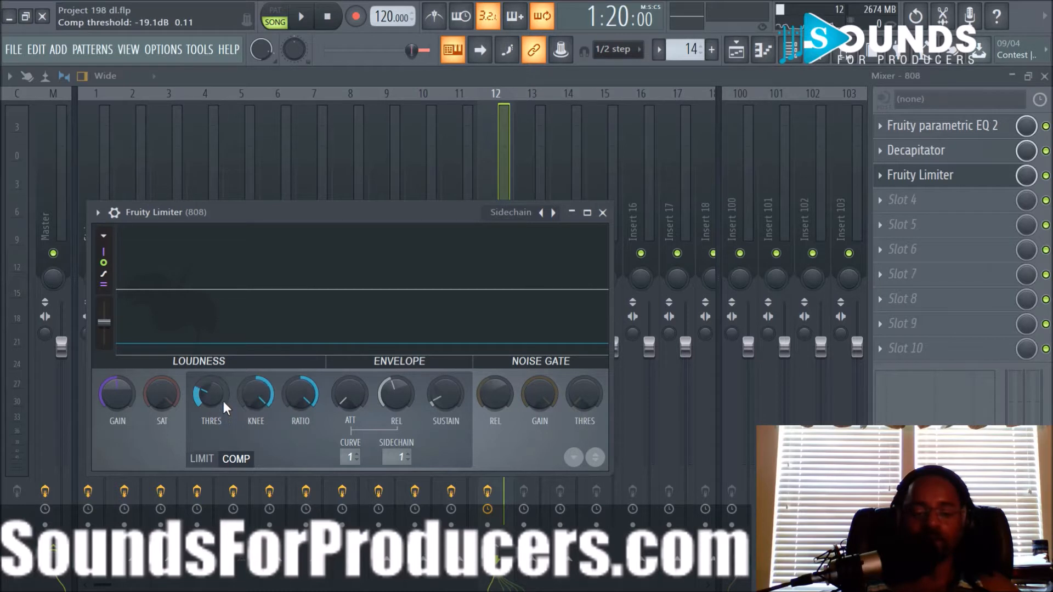
pyautogui.press('space')
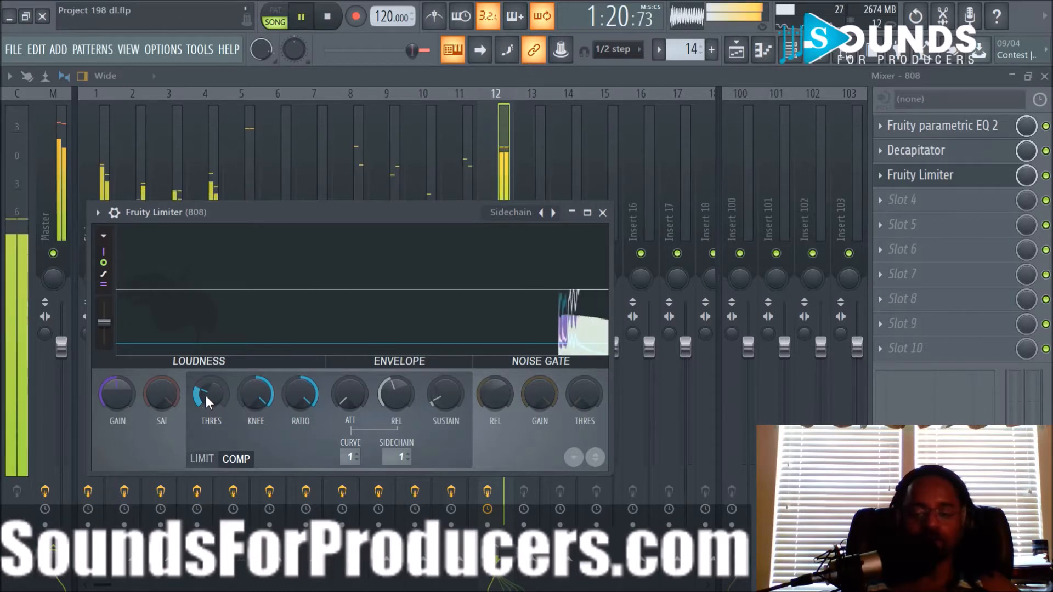
pyautogui.moveTo(211, 394); pyautogui.dragTo(212, 396)
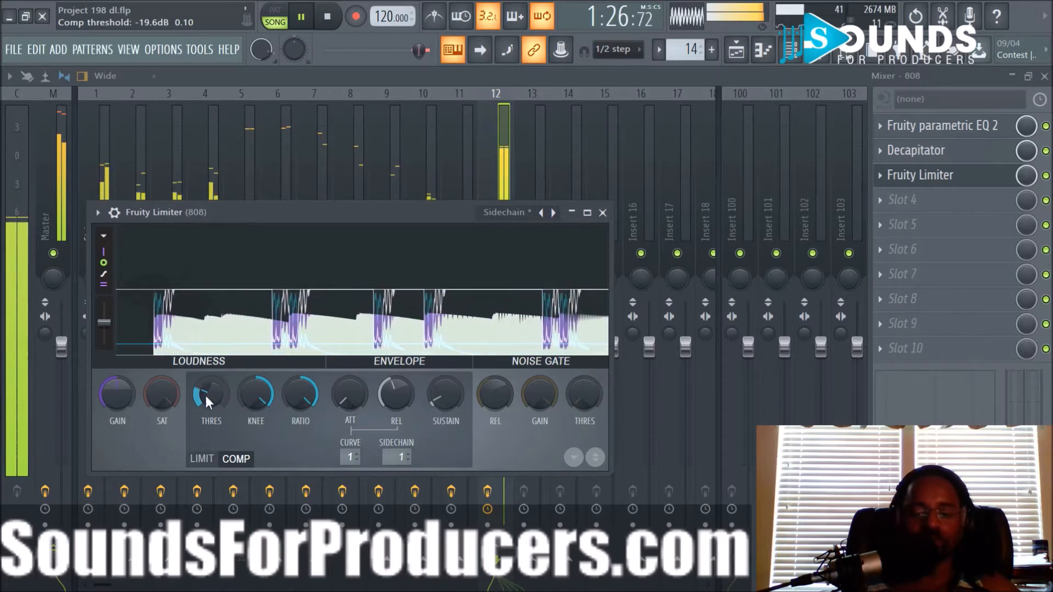
pyautogui.click(603, 213)
# Return to the playlist, stop playback and clear the time selection over bars 41–48
pyautogui.click(736, 50)
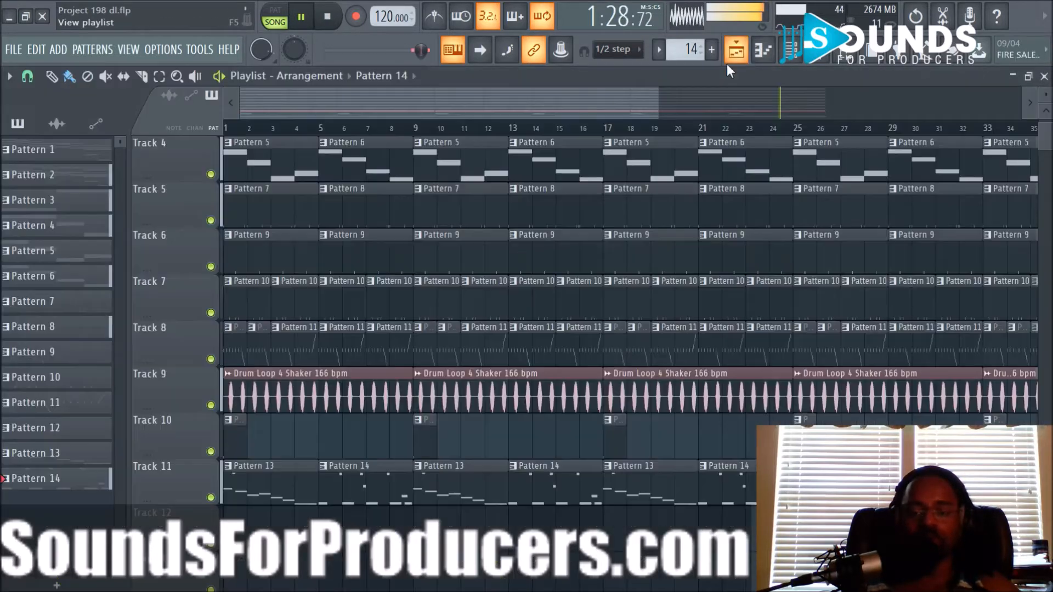
pyautogui.scroll(-3, 600, 132)
pyautogui.press('space')
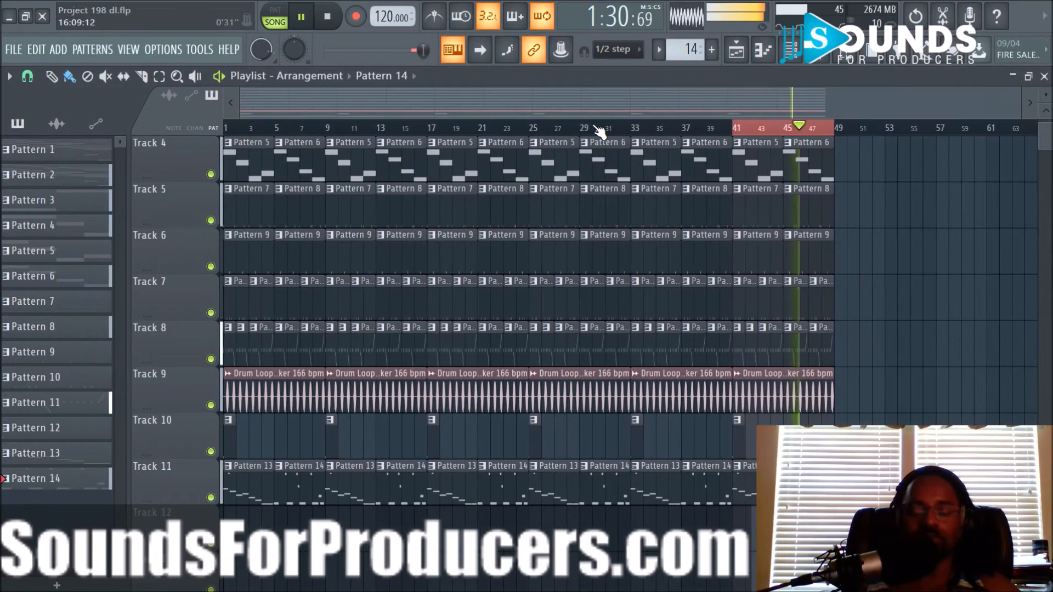
pyautogui.rightClick(771, 132)
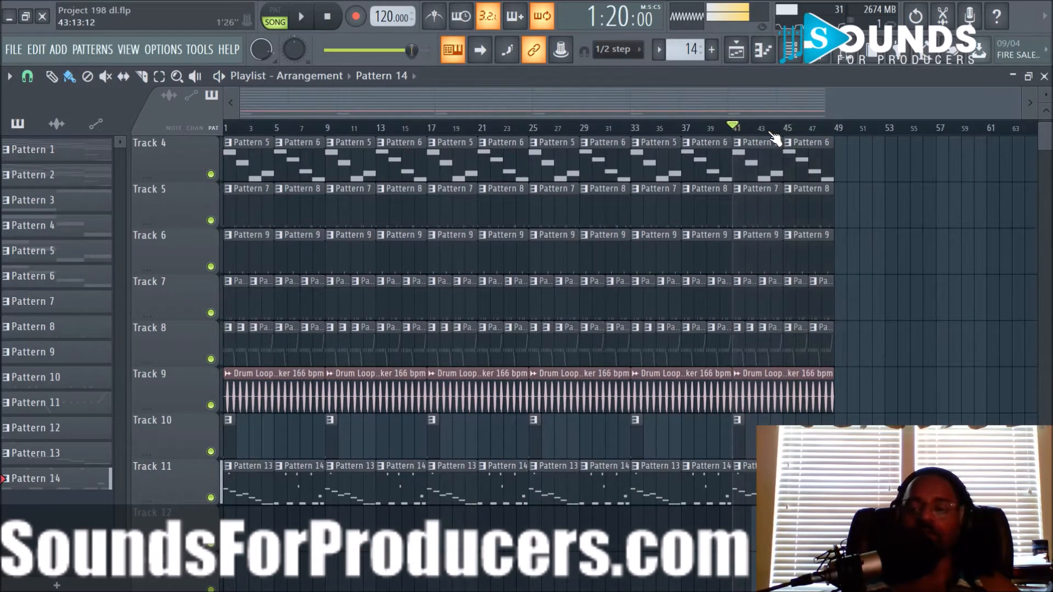
# Delete the clips in bars 1–8 on Tracks 5–9 and 11, keeping the Track 10 clip
pyautogui.scroll(3, 522, 133)
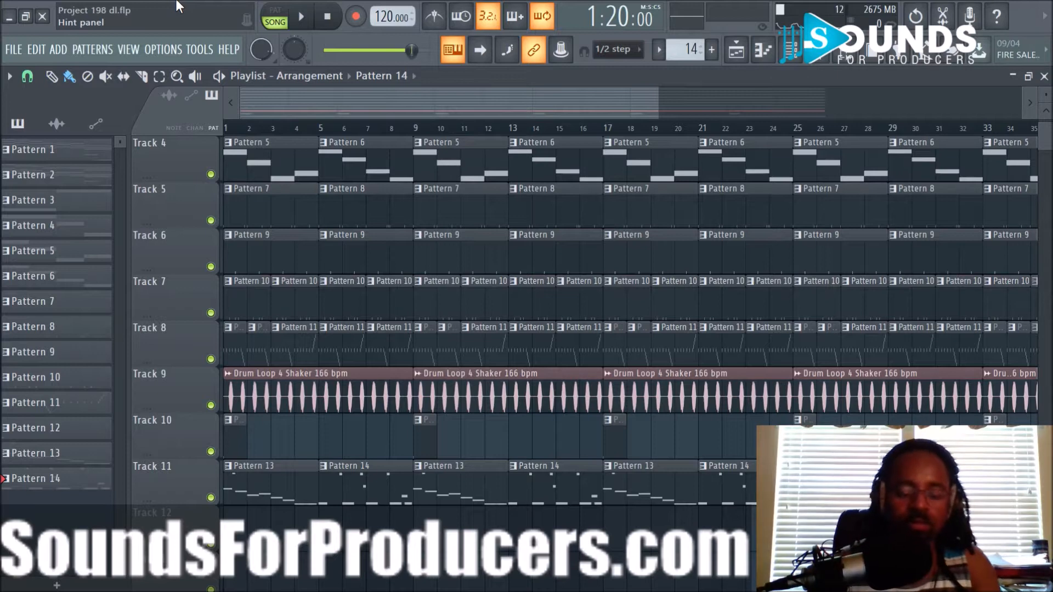
pyautogui.scroll(3, 451, 328)
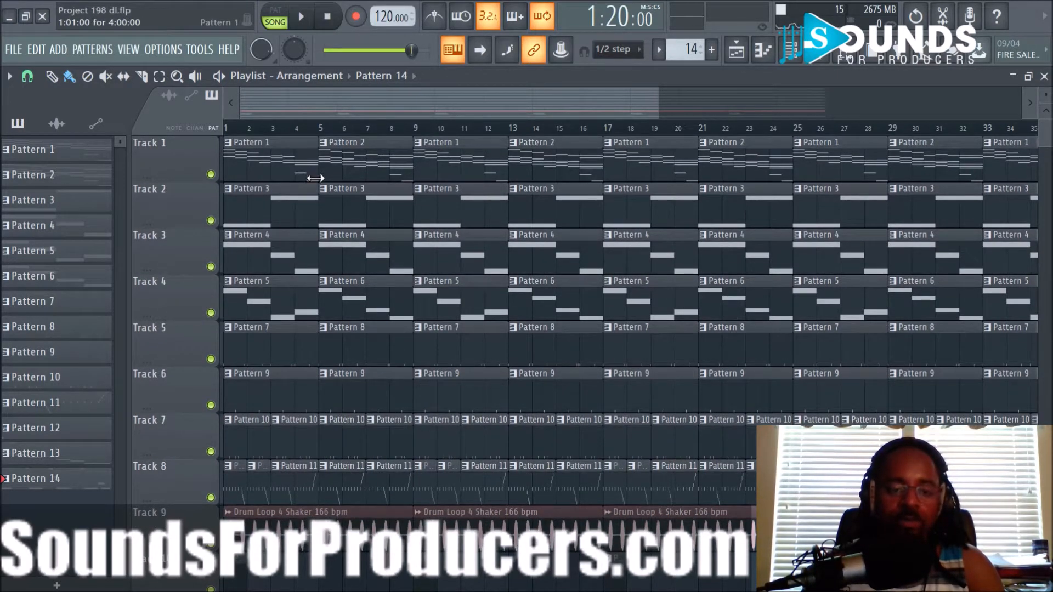
pyautogui.scroll(-4, 308, 330)
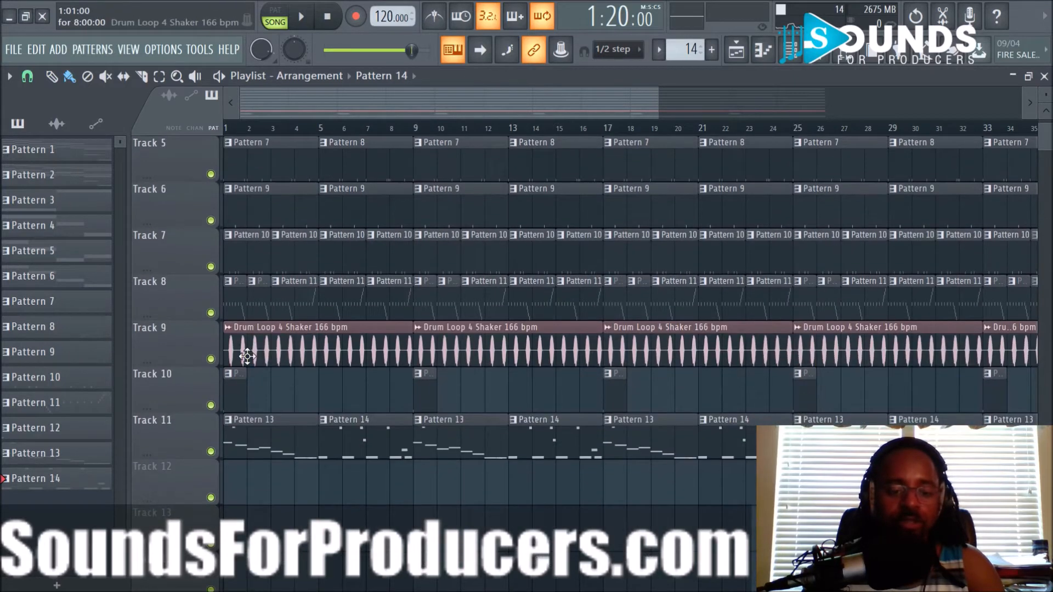
pyautogui.rightClick(294, 438)
pyautogui.rightClick(357, 433)
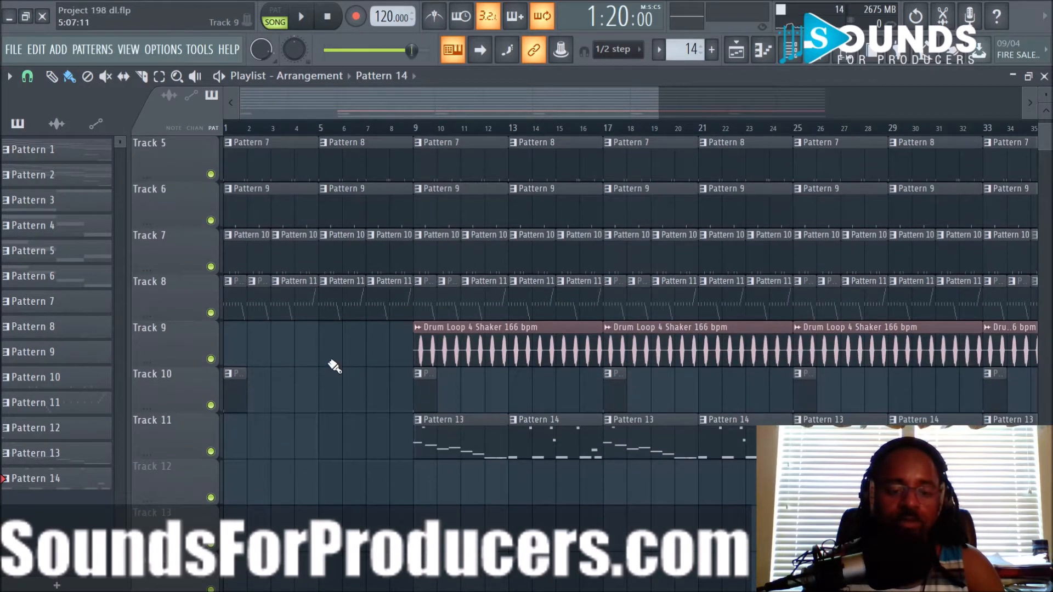
pyautogui.scroll(1, 307, 365)
pyautogui.moveTo(244, 353)
pyautogui.mouseDown()
pyautogui.moveTo(342, 366)
pyautogui.moveTo(401, 315)
pyautogui.moveTo(285, 301)
pyautogui.moveTo(291, 218)
pyautogui.moveTo(369, 300)
pyautogui.mouseUp()
pyautogui.scroll(3, 352, 301)
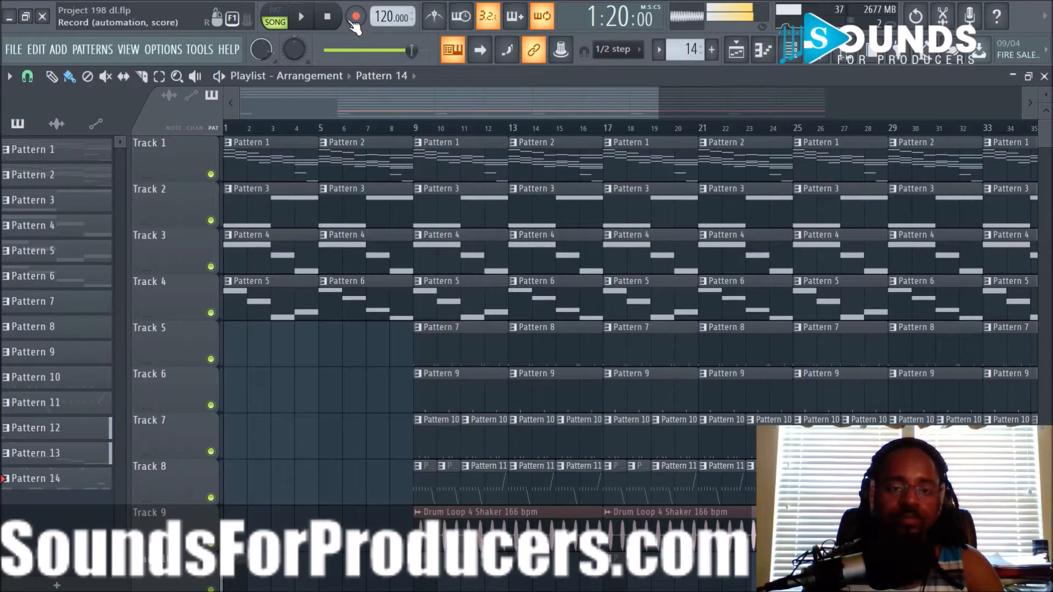
# Delete the clips in bars 1–8 on Tracks 2, 3 and 4 while auditioning the intro
pyautogui.press('space')
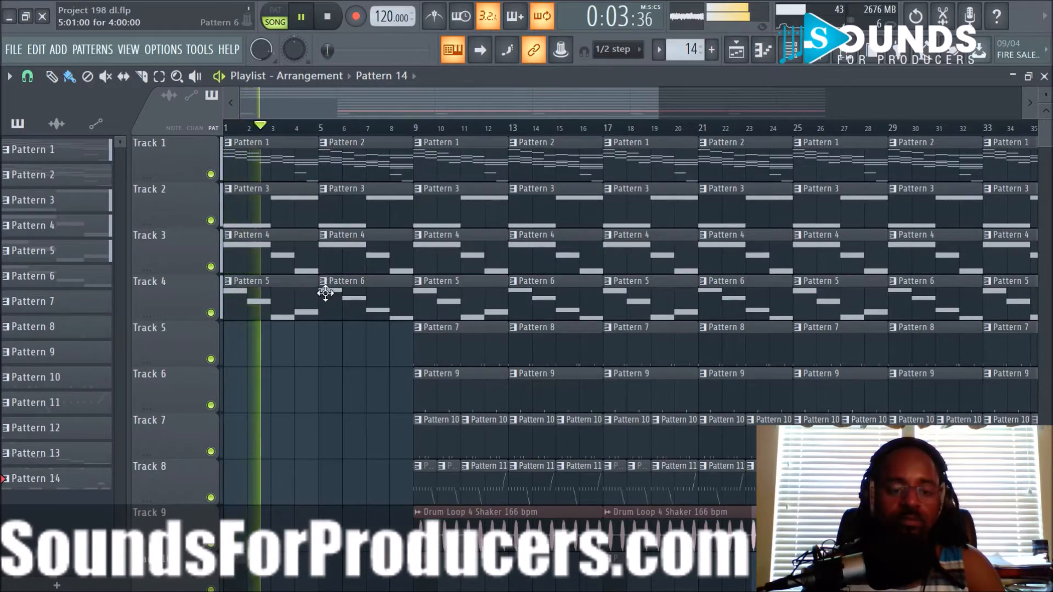
pyautogui.press('space')
pyautogui.moveTo(296, 302); pyautogui.dragTo(382, 311)
pyautogui.press('space')
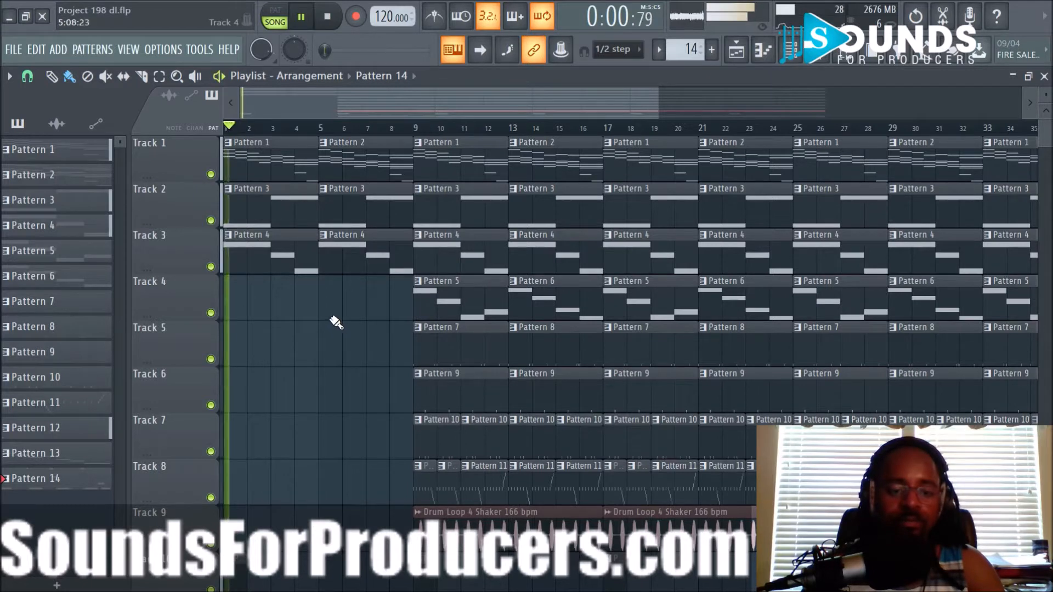
pyautogui.moveTo(327, 315)
pyautogui.mouseDown()
pyautogui.moveTo(294, 284)
pyautogui.moveTo(329, 312)
pyautogui.mouseUp()
pyautogui.press('space')
pyautogui.moveTo(284, 220); pyautogui.dragTo(383, 228)
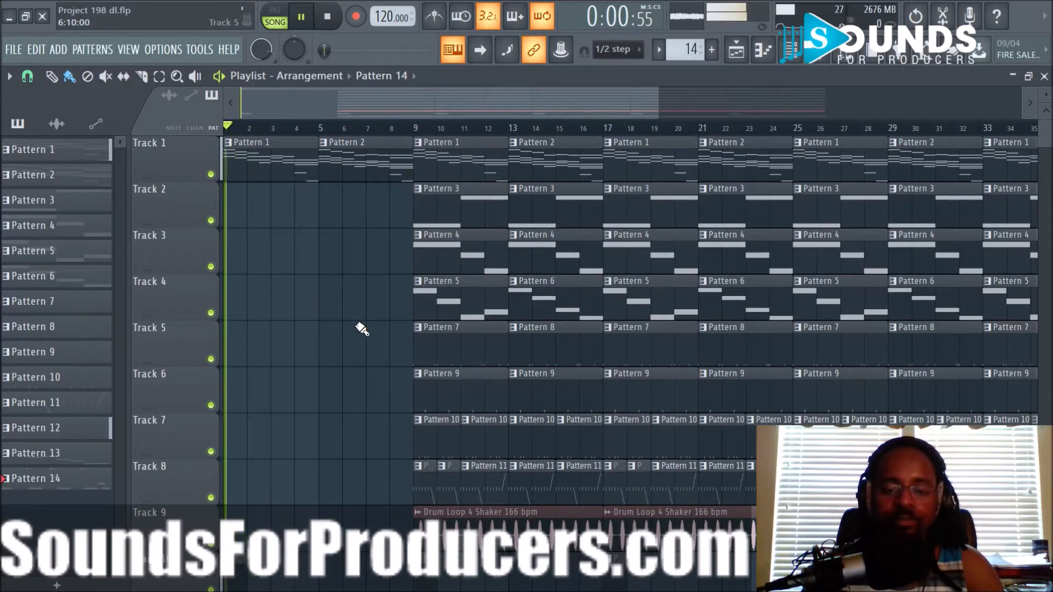
# Delete the clips in bars 9–16 on Tracks 3–9 and 11, keeping Tracks 1, 2 and 10
pyautogui.scroll(-2, 447, 134)
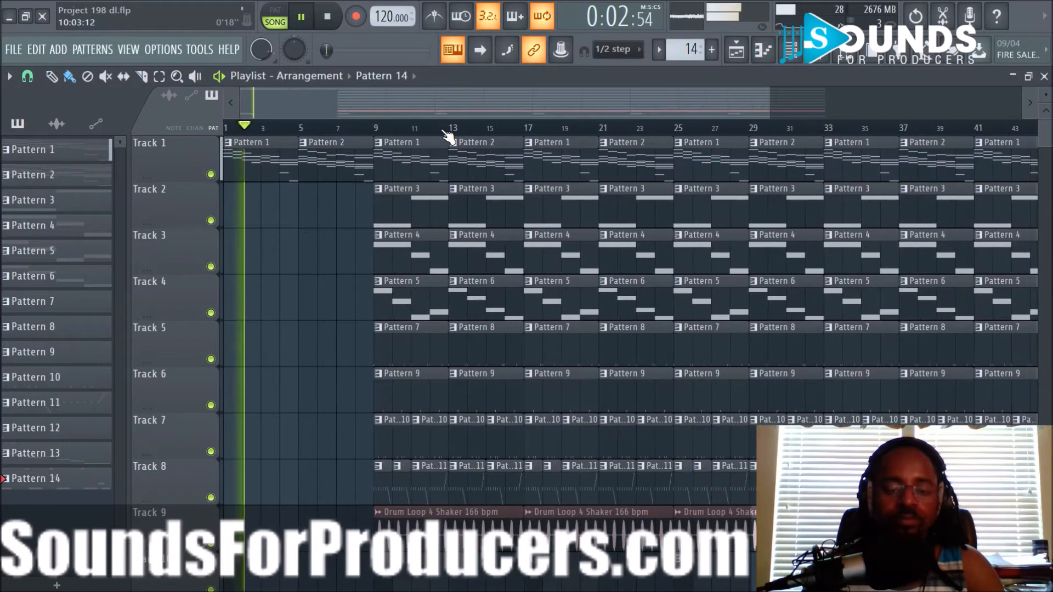
pyautogui.moveTo(409, 258)
pyautogui.mouseDown()
pyautogui.moveTo(467, 285)
pyautogui.moveTo(404, 351)
pyautogui.moveTo(484, 360)
pyautogui.moveTo(404, 414)
pyautogui.moveTo(489, 436)
pyautogui.moveTo(413, 437)
pyautogui.moveTo(423, 494)
pyautogui.moveTo(513, 505)
pyautogui.moveTo(443, 542)
pyautogui.moveTo(404, 512)
pyautogui.moveTo(411, 482)
pyautogui.moveTo(475, 498)
pyautogui.mouseUp()
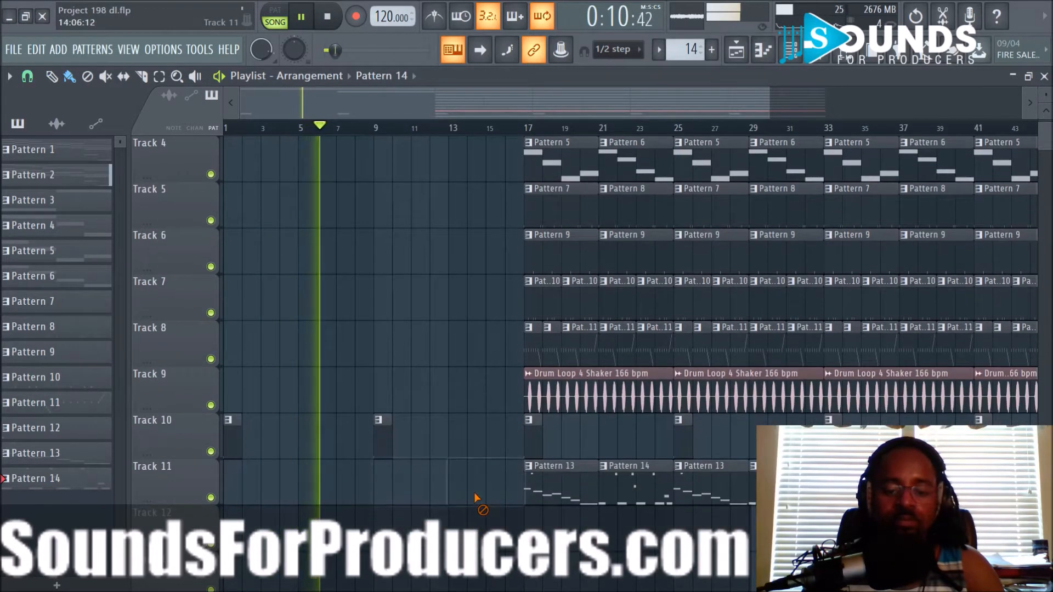
pyautogui.scroll(3, 475, 498)
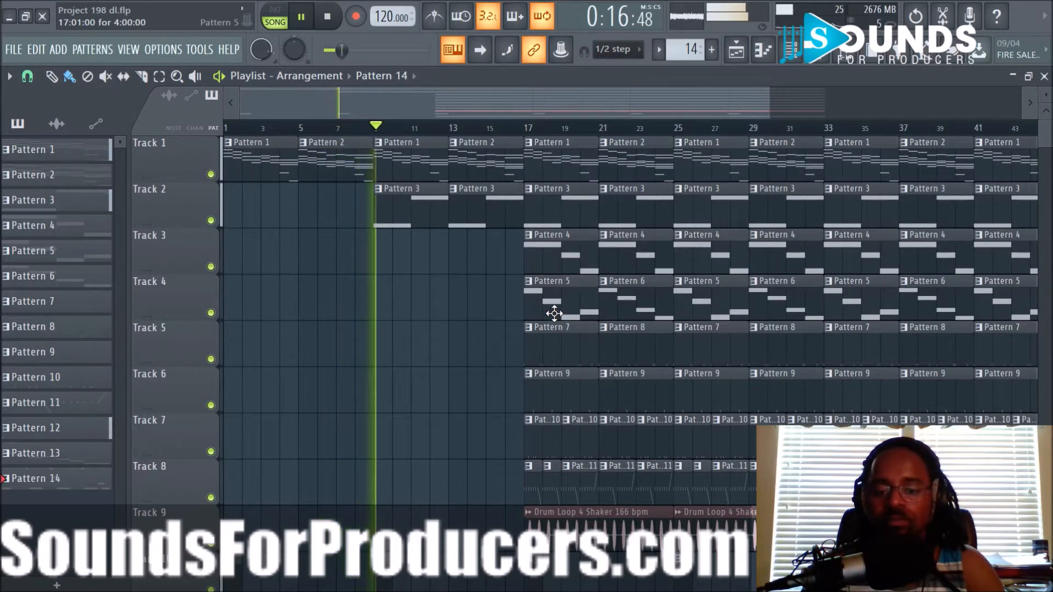
# Delete the clips in bars 17–24 on Tracks 5–9 and 11, keeping the Pattern 11 clip at bar 23 on Track 8
pyautogui.moveTo(534, 350)
pyautogui.mouseDown()
pyautogui.moveTo(649, 357)
pyautogui.moveTo(533, 429)
pyautogui.moveTo(657, 447)
pyautogui.moveTo(560, 453)
pyautogui.moveTo(522, 486)
pyautogui.moveTo(631, 471)
pyautogui.moveTo(549, 504)
pyautogui.mouseUp()
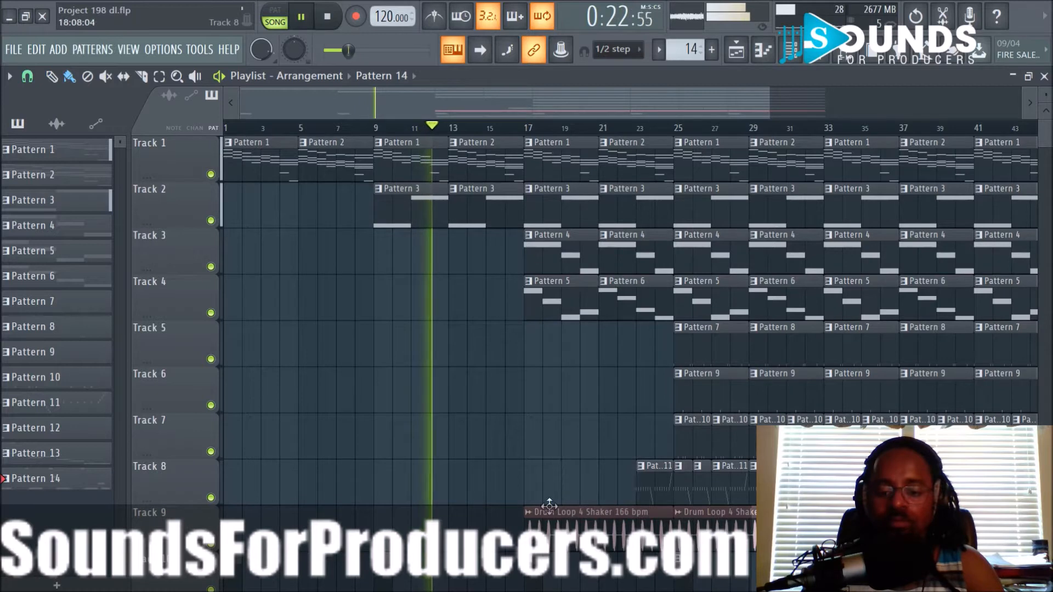
pyautogui.rightClick(551, 518)
pyautogui.scroll(-3, 583, 491)
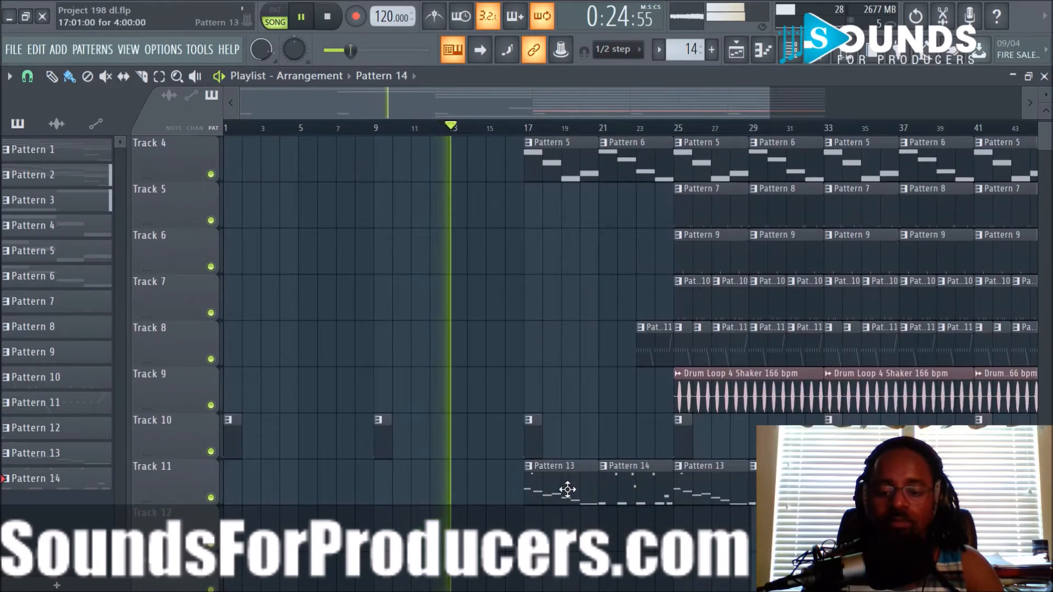
pyautogui.rightClick(568, 490)
pyautogui.rightClick(631, 485)
pyautogui.scroll(-1, 678, 136)
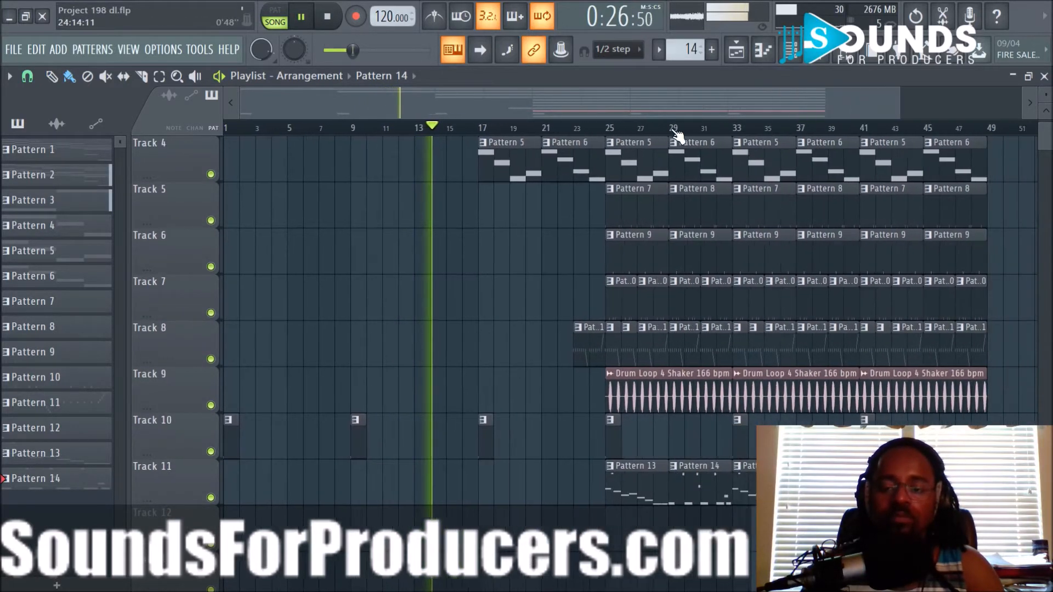
pyautogui.scroll(-1, 678, 136)
# Place a Pattern 10 clip at bar 23 on Track 7 as a lead-in to bar 25
pyautogui.scroll(3, 477, 246)
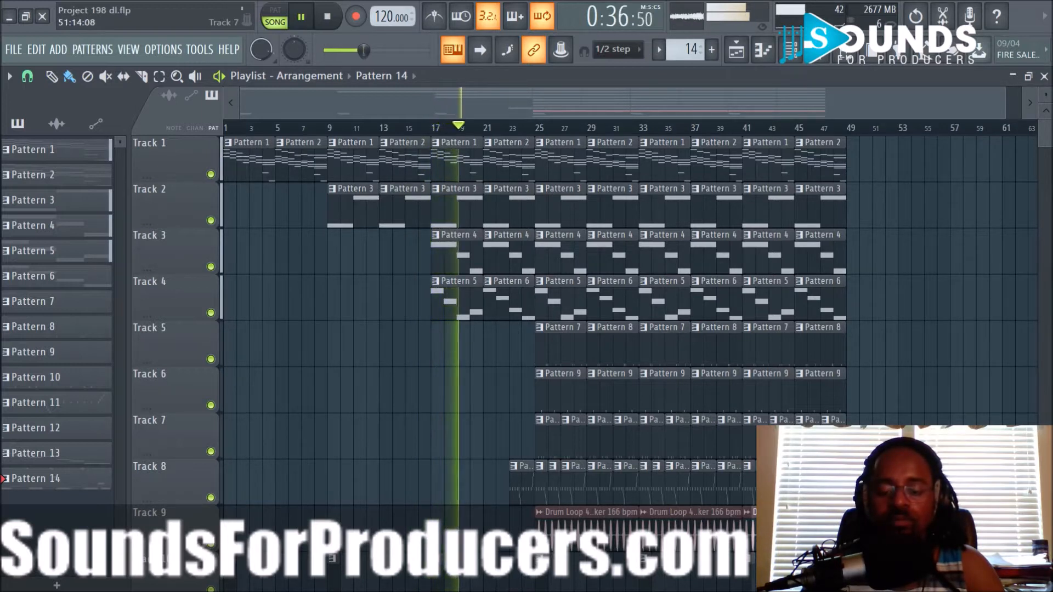
pyautogui.moveTo(547, 414); pyautogui.dragTo(567, 447)
pyautogui.keyDown('ctrl'); pyautogui.click(516, 429); pyautogui.keyUp('ctrl')
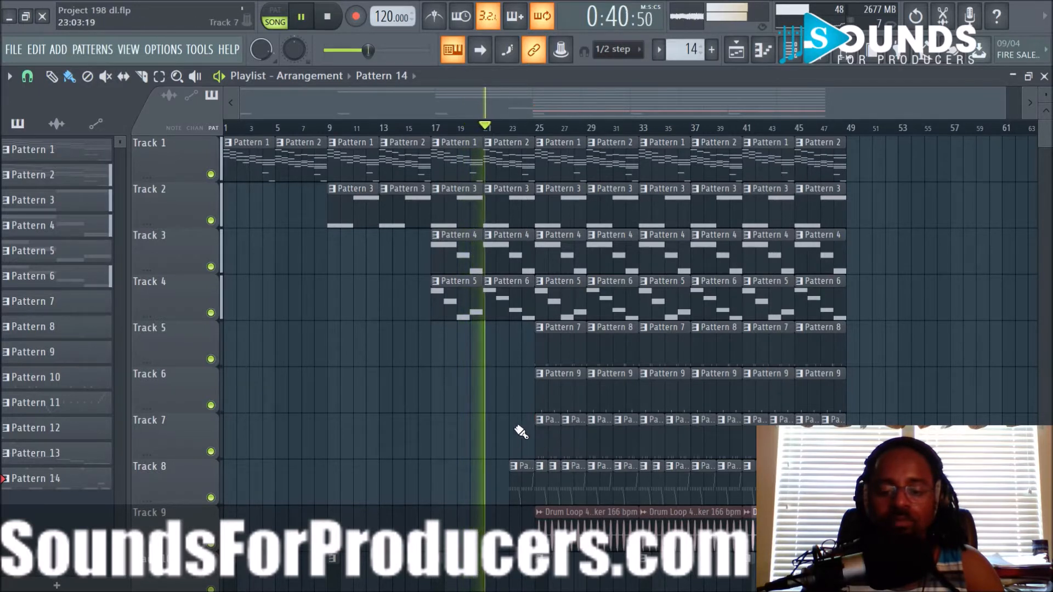
pyautogui.click(512, 439)
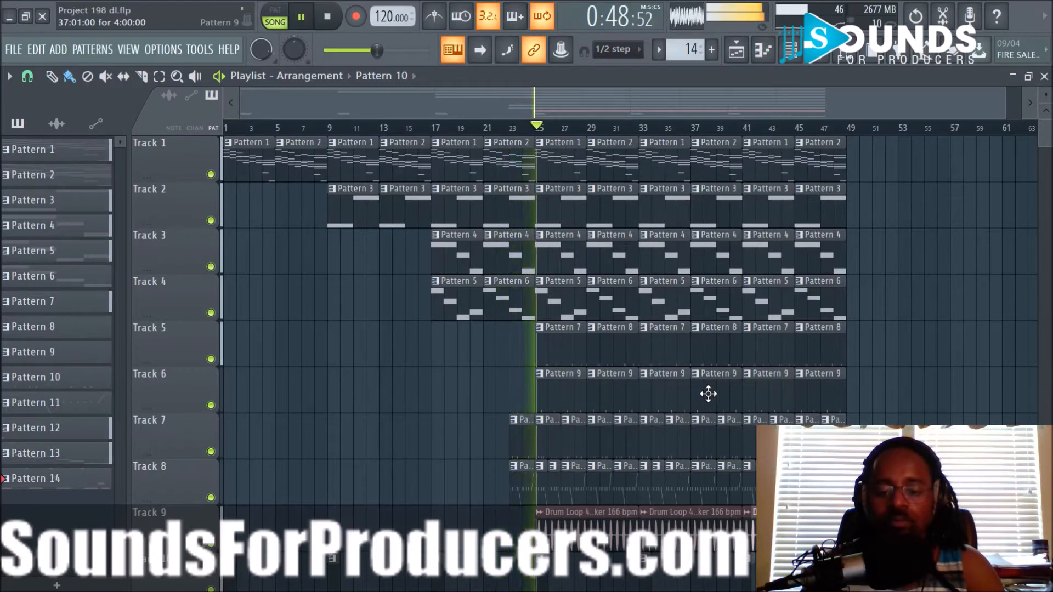
# Delete the Pattern 10 and Pattern 11 clips at bar 23 on Tracks 7 and 8, and replay the arrangement from bar 21
pyautogui.scroll(2, 497, 151)
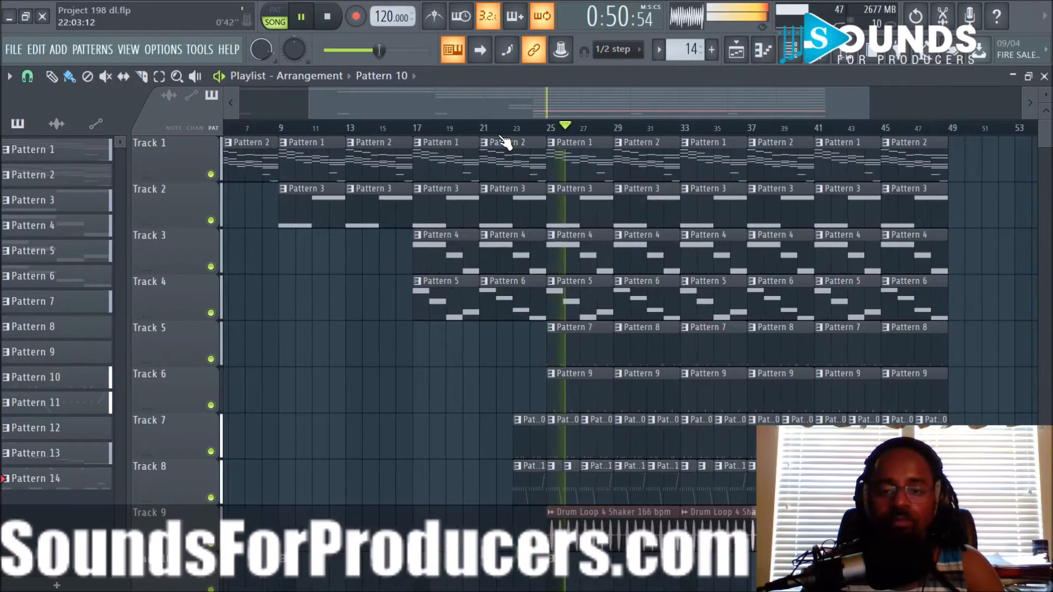
pyautogui.rightClick(526, 435)
pyautogui.rightClick(530, 488)
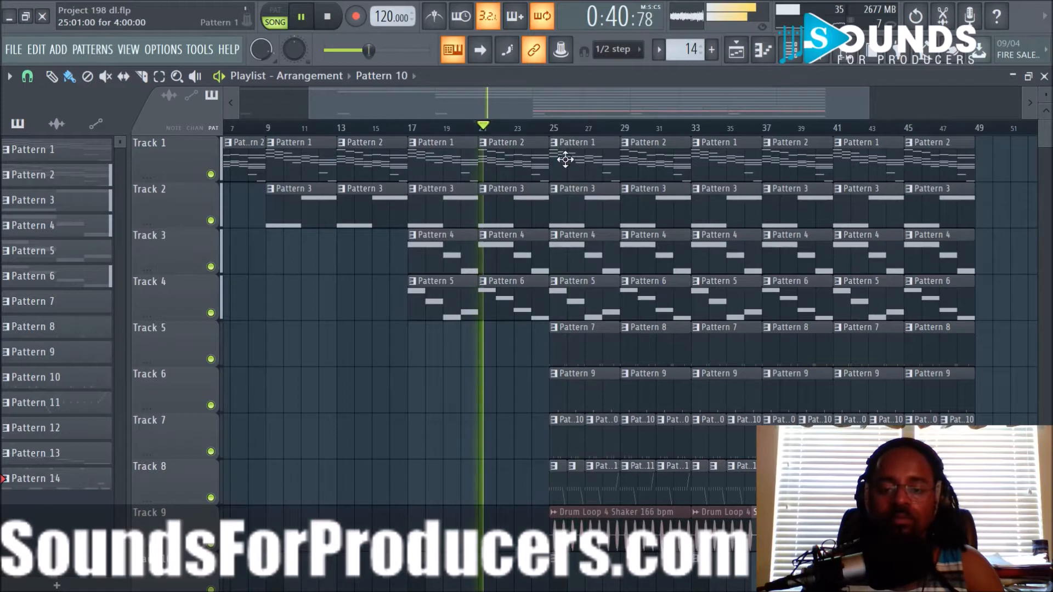
pyautogui.scroll(-1, 571, 137)
pyautogui.scroll(2, 571, 137)
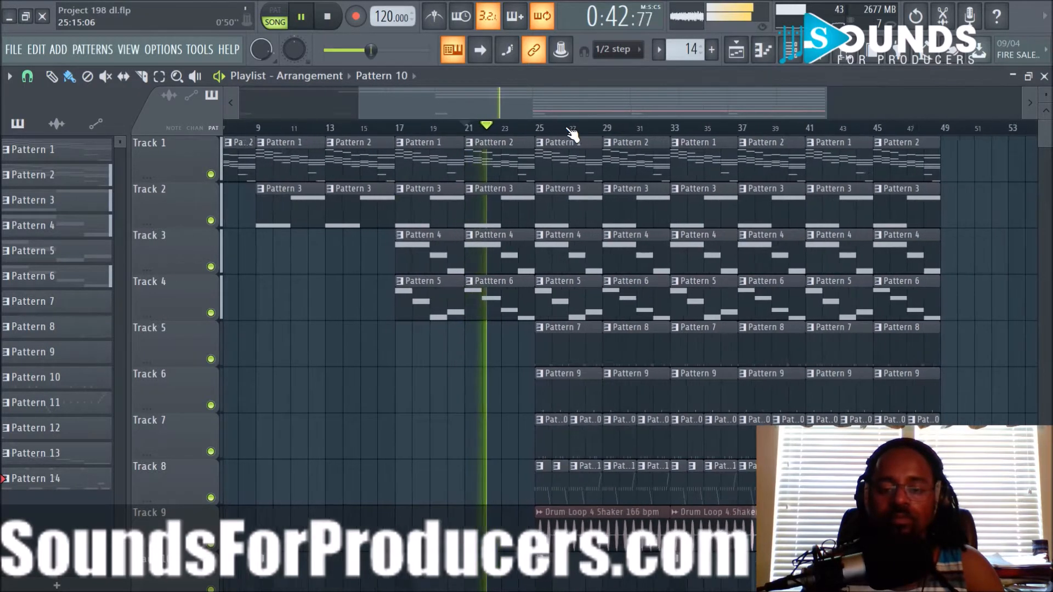
pyautogui.scroll(-2, 573, 138)
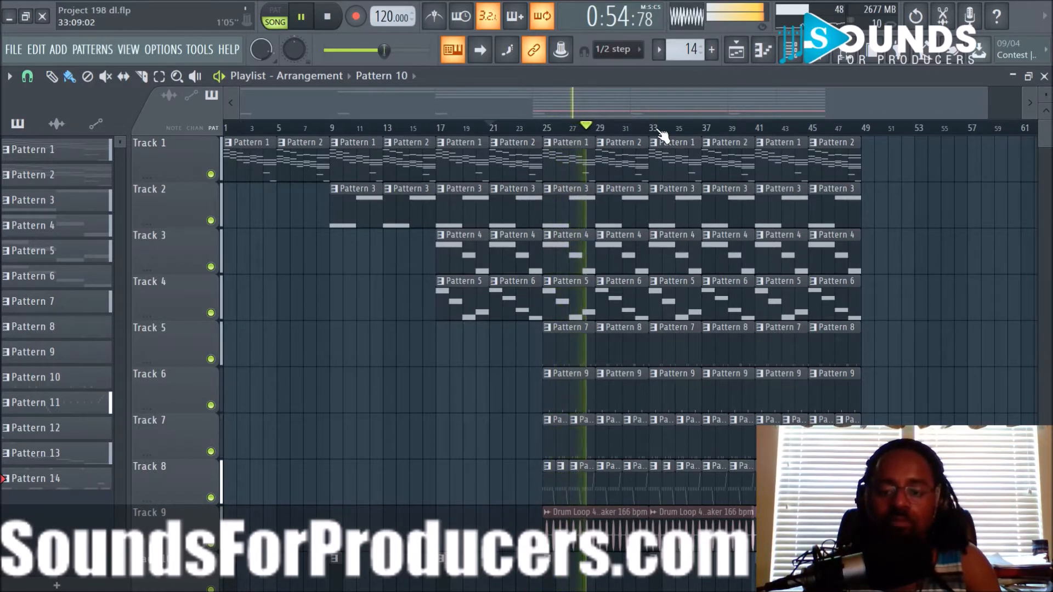
# Restart playback from bar 21 and delete the Pattern 13 and Pattern 14 clips in bars 25–32 on Track 11
pyautogui.scroll(-2, 970, 256)
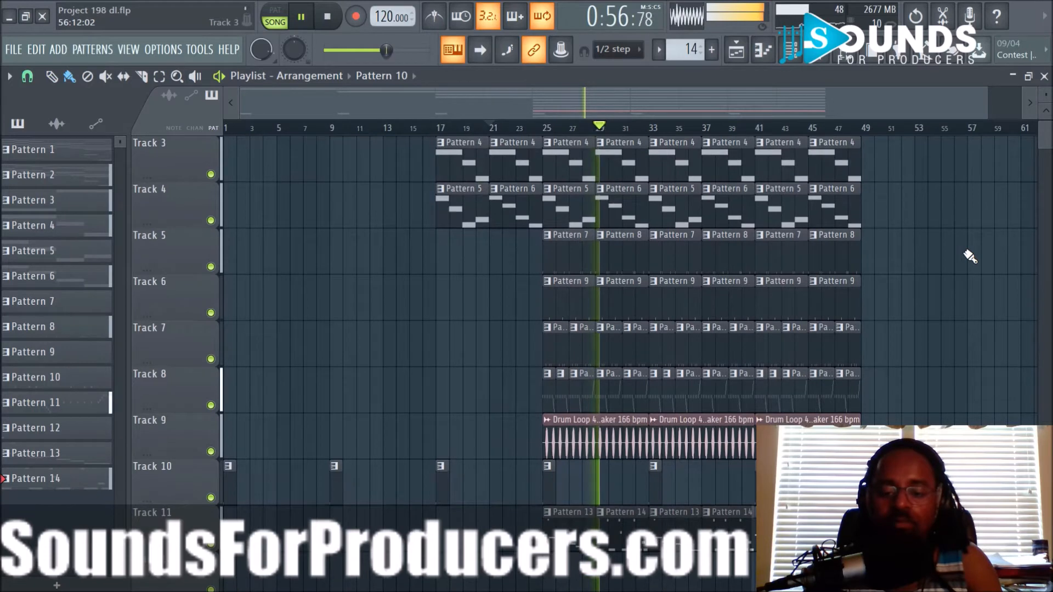
pyautogui.scroll(2, 970, 256)
pyautogui.press('space')
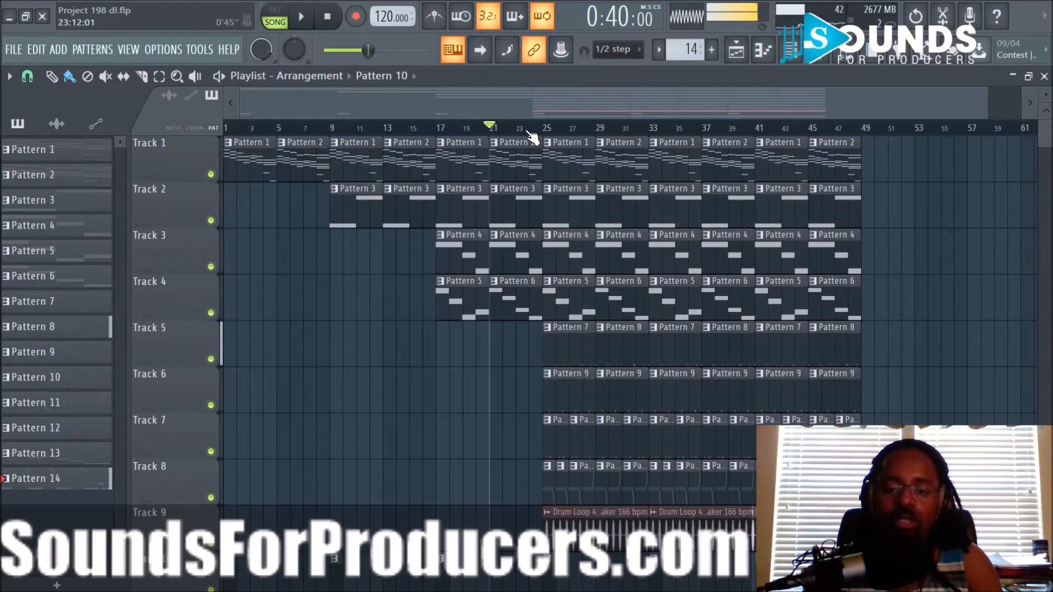
pyautogui.press('space')
pyautogui.scroll(-4, 870, 265)
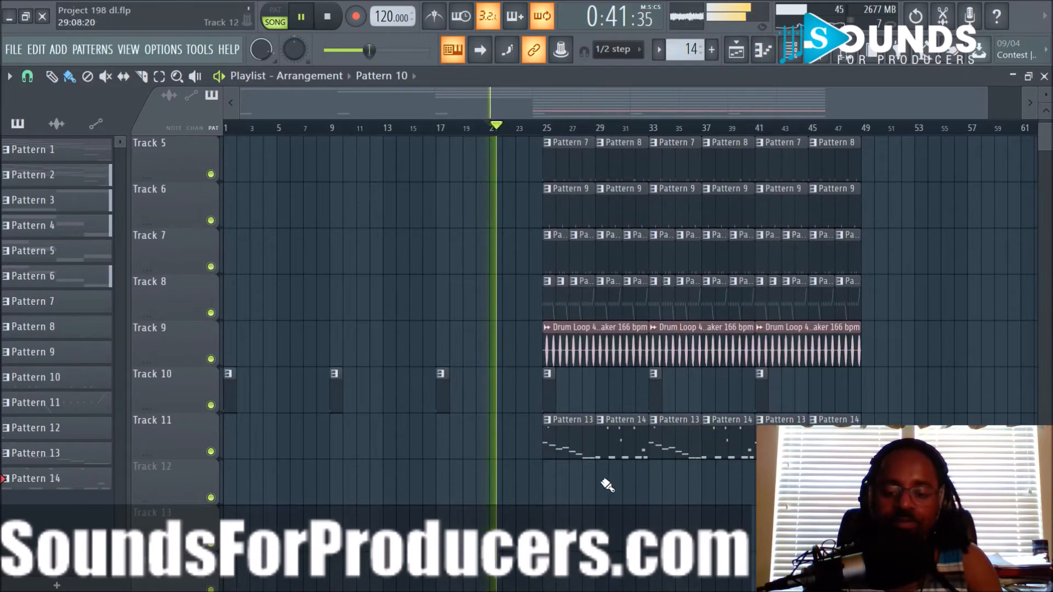
pyautogui.rightClick(579, 444)
pyautogui.rightClick(620, 447)
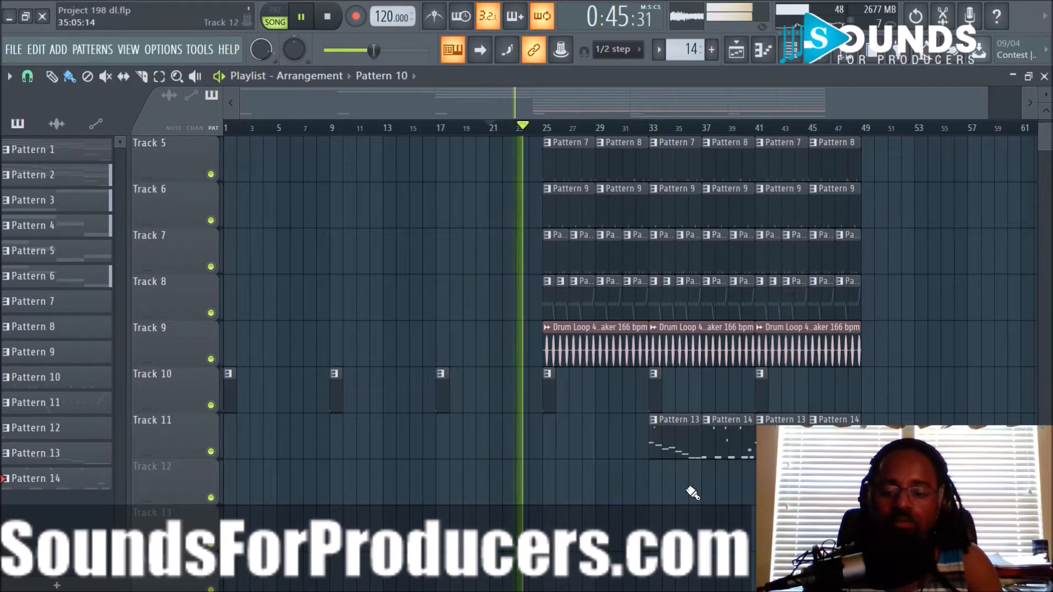
# Review the clip layout across all tracks while the arrangement plays through the section starting at bar 25
pyautogui.scroll(1, 603, 329)
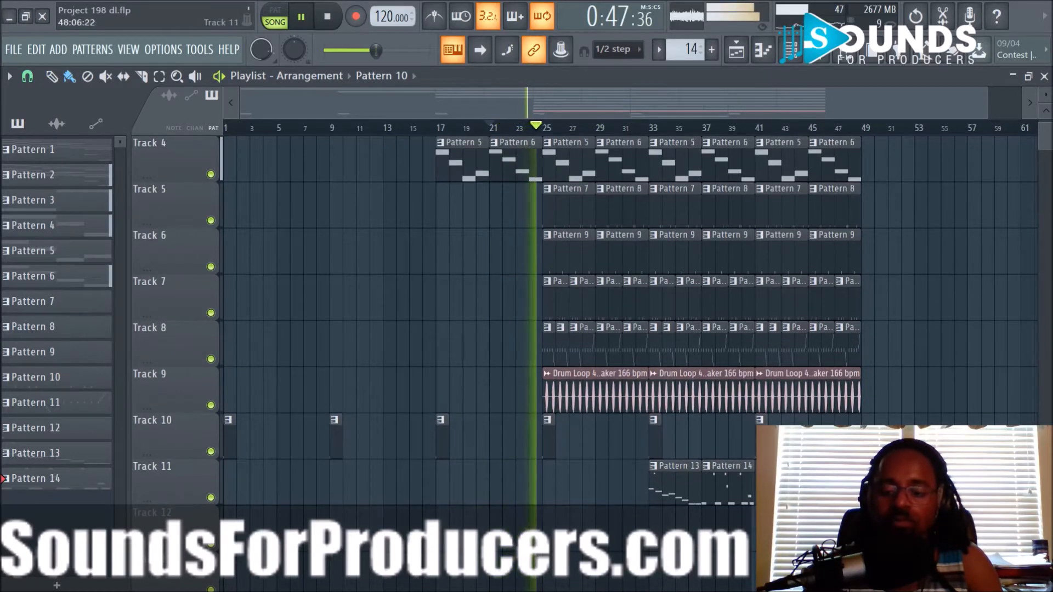
pyautogui.scroll(3, 604, 329)
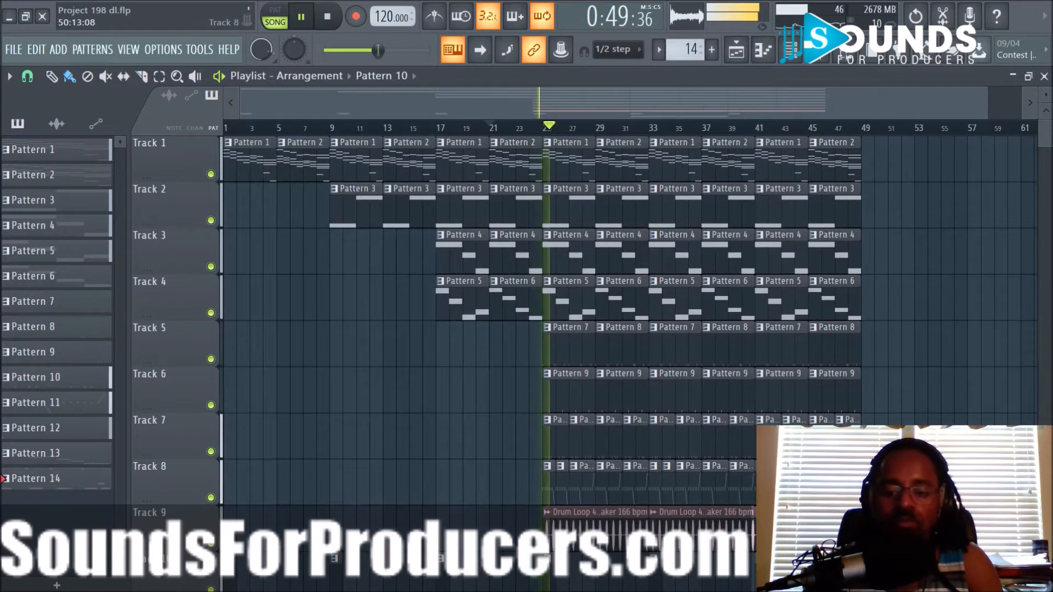
pyautogui.scroll(-4, 603, 329)
pyautogui.scroll(4, 603, 329)
pyautogui.scroll(-2, 603, 329)
pyautogui.scroll(2, 604, 330)
pyautogui.scroll(-3, 604, 329)
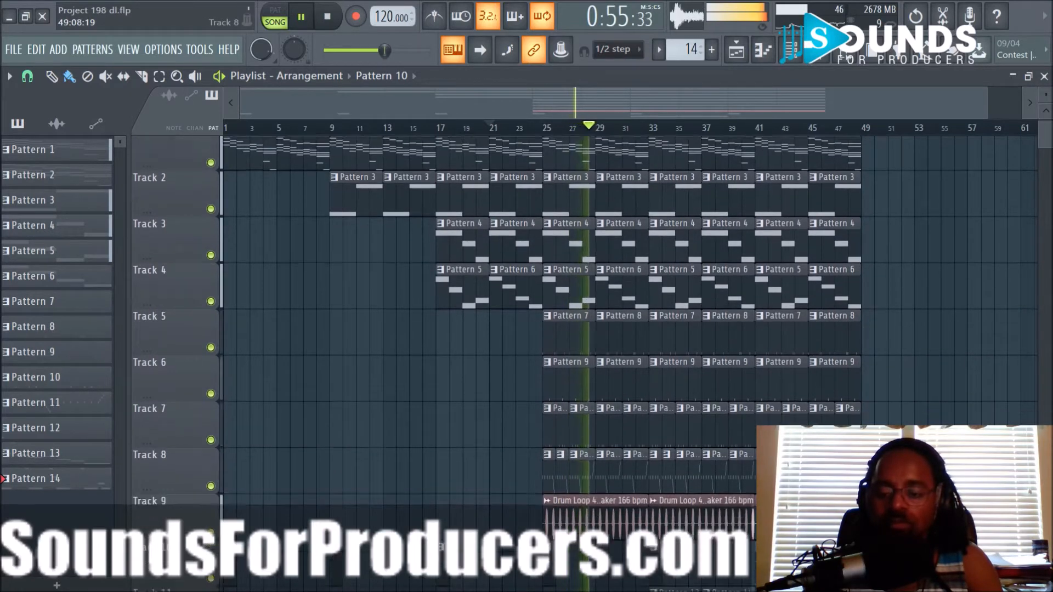
pyautogui.scroll(3, 604, 329)
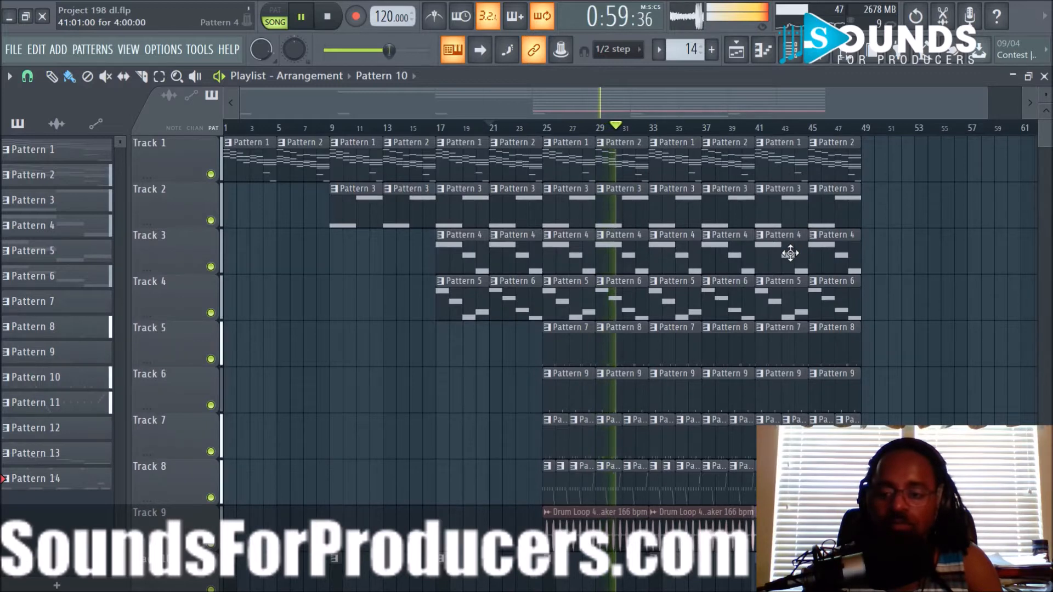
# Delete the clips in bars 41–48 on Tracks 2, 3, 4 and 11
pyautogui.rightClick(792, 222)
pyautogui.rightClick(837, 219)
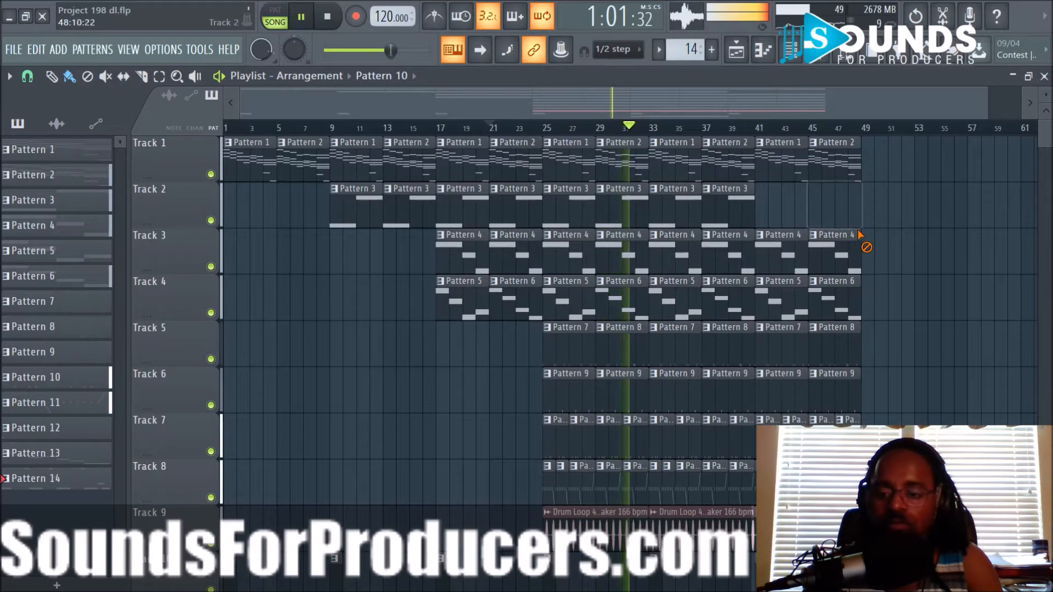
pyautogui.rightClick(837, 258)
pyautogui.rightClick(781, 263)
pyautogui.rightClick(782, 301)
pyautogui.rightClick(829, 303)
pyautogui.scroll(-2, 549, 318)
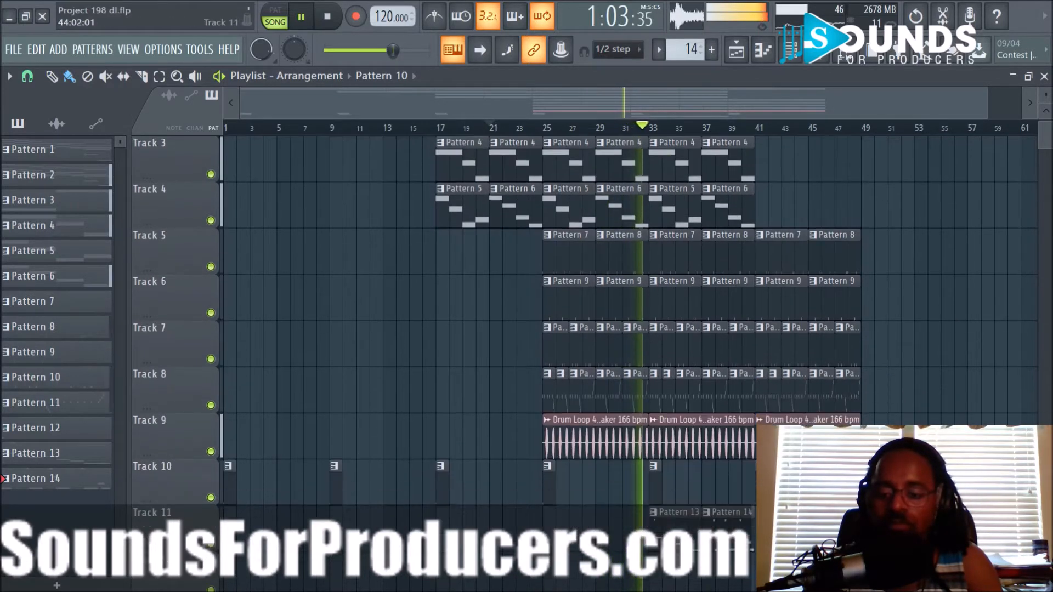
pyautogui.moveTo(768, 442); pyautogui.dragTo(856, 77)
# Duplicate the bar 41–48 clips on Tracks 1 and 5–9 into bars 49–56
pyautogui.moveTo(795, 156); pyautogui.dragTo(901, 176)
pyautogui.hotkey('ctrl', 'z')
pyautogui.keyDown('ctrl'); pyautogui.click(864, 235); pyautogui.keyUp('ctrl')
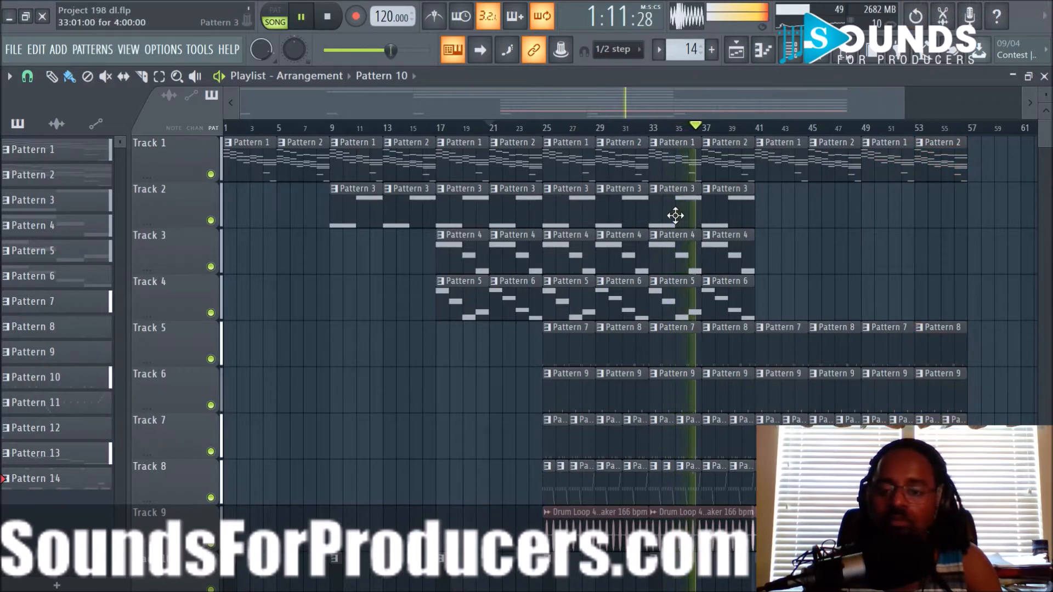
# Copy the bar 33–40 clips on Tracks 3 and 4 to bars 49–56, and delete the Track 1 clips in bars 49–56
pyautogui.moveTo(676, 249); pyautogui.dragTo(783, 289)
pyautogui.moveTo(676, 260); pyautogui.dragTo(889, 260)
pyautogui.rightClick(882, 160)
pyautogui.rightClick(931, 168)
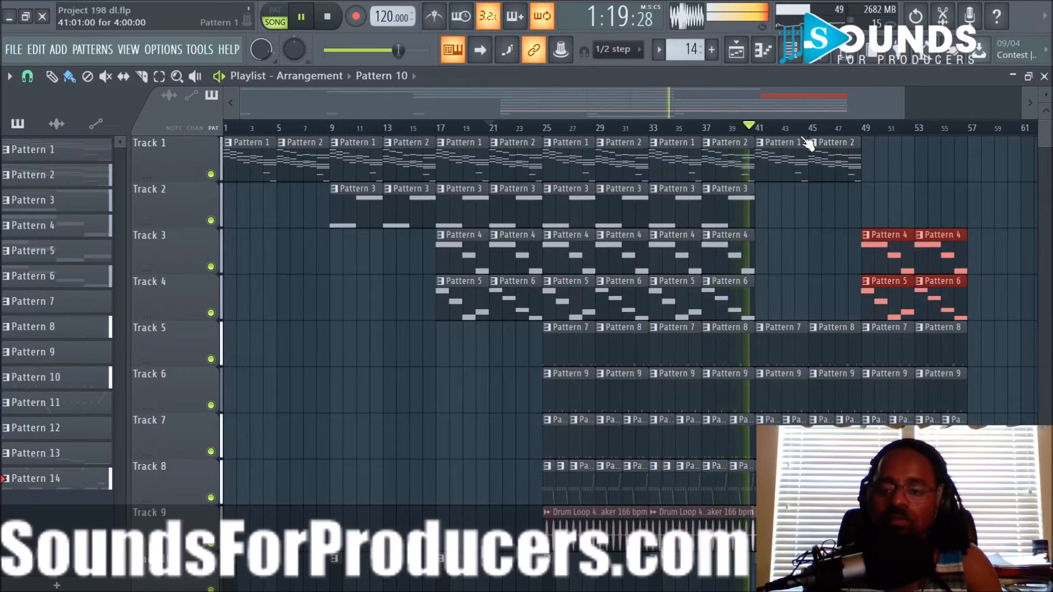
pyautogui.scroll(-2, 800, 137)
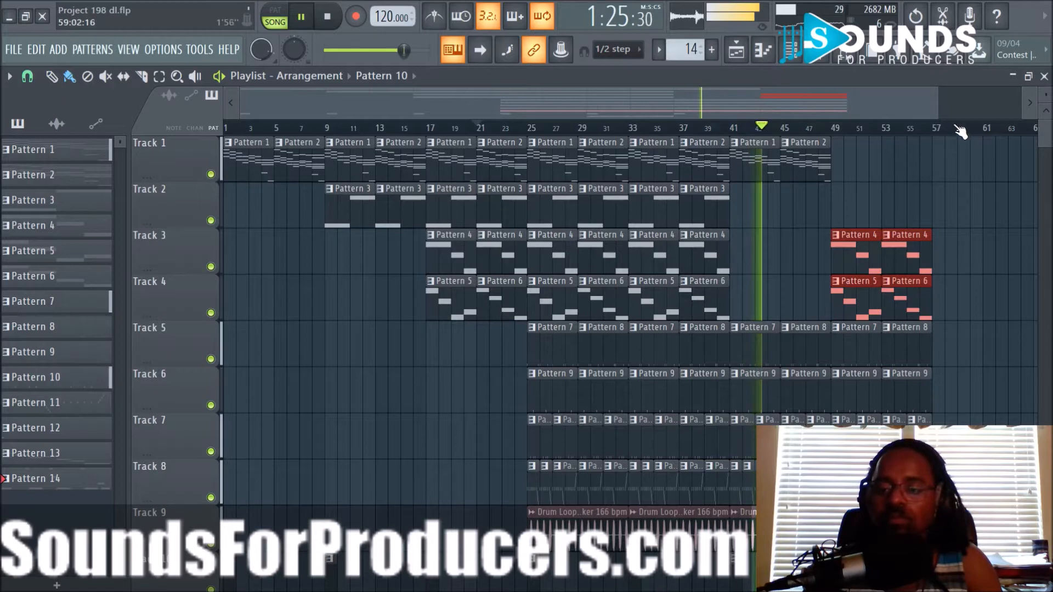
pyautogui.scroll(3, 837, 109)
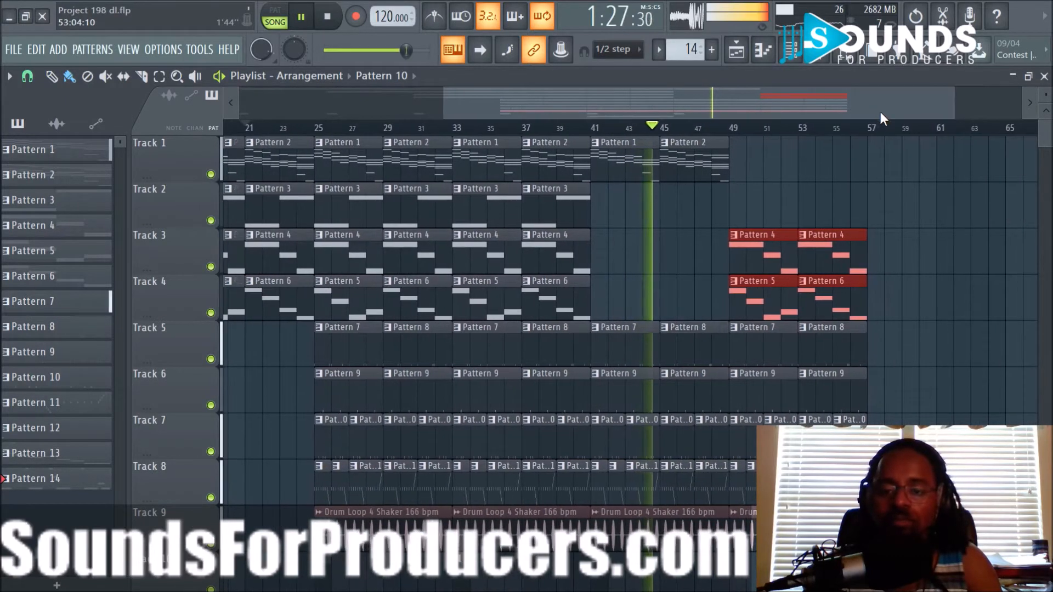
pyautogui.rightClick(932, 223)
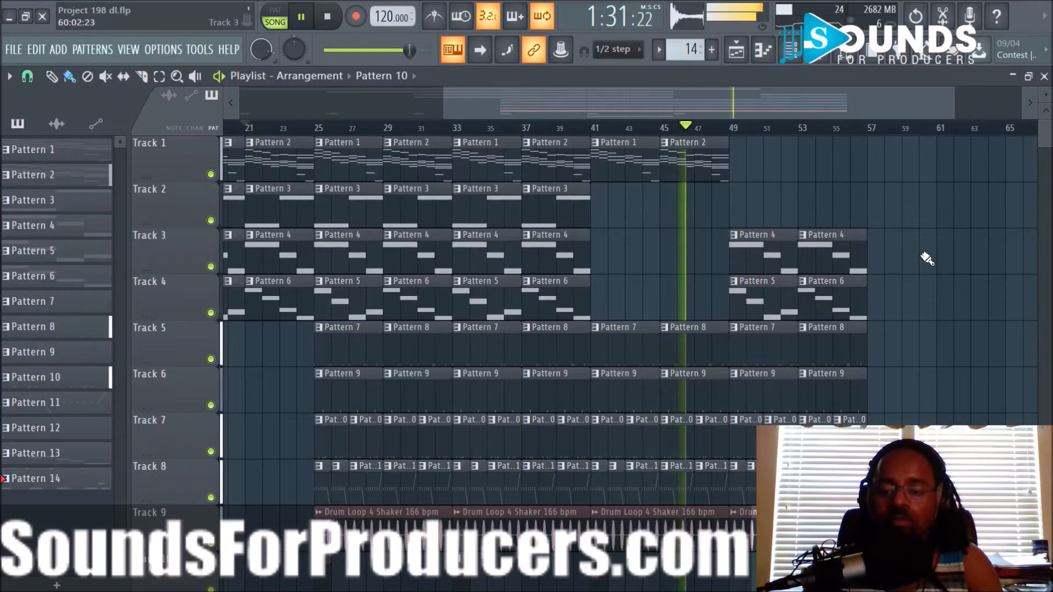
# Place a Pattern 12 clip at bar 49 on Track 10
pyautogui.scroll(-2, 927, 259)
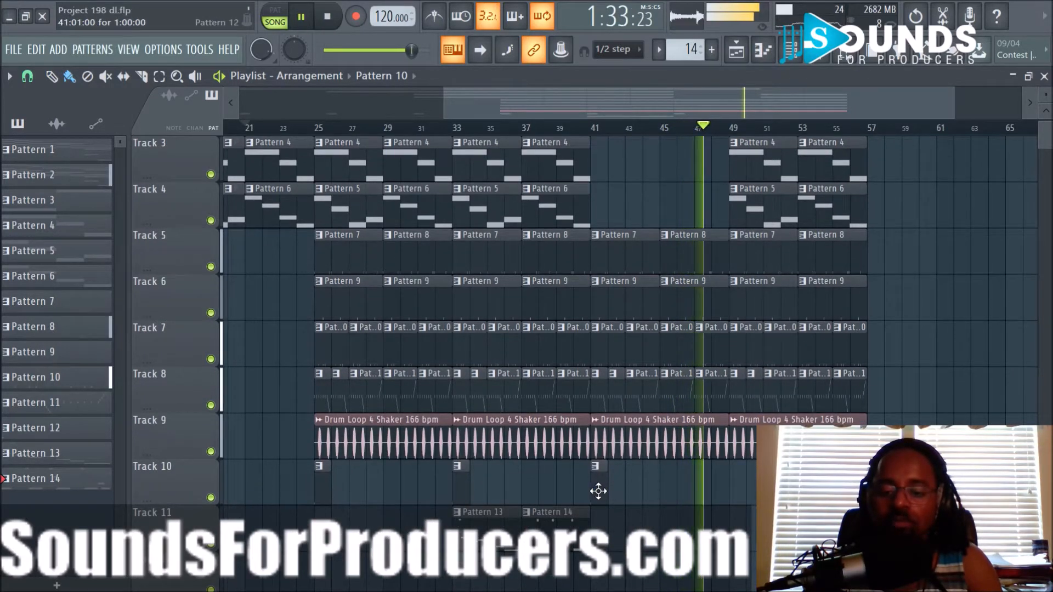
pyautogui.click(735, 500)
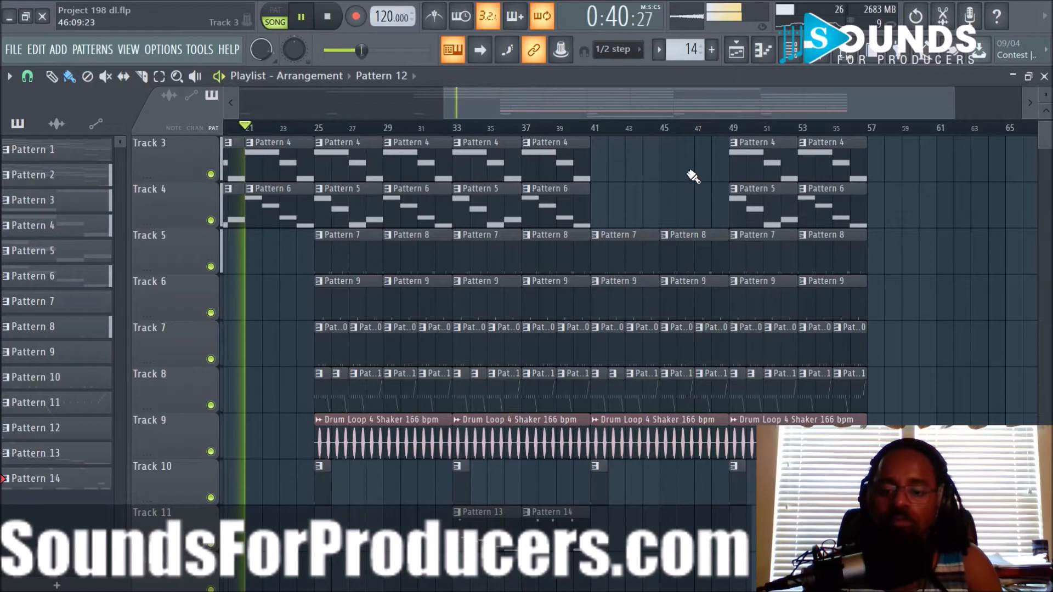
pyautogui.scroll(2, 692, 176)
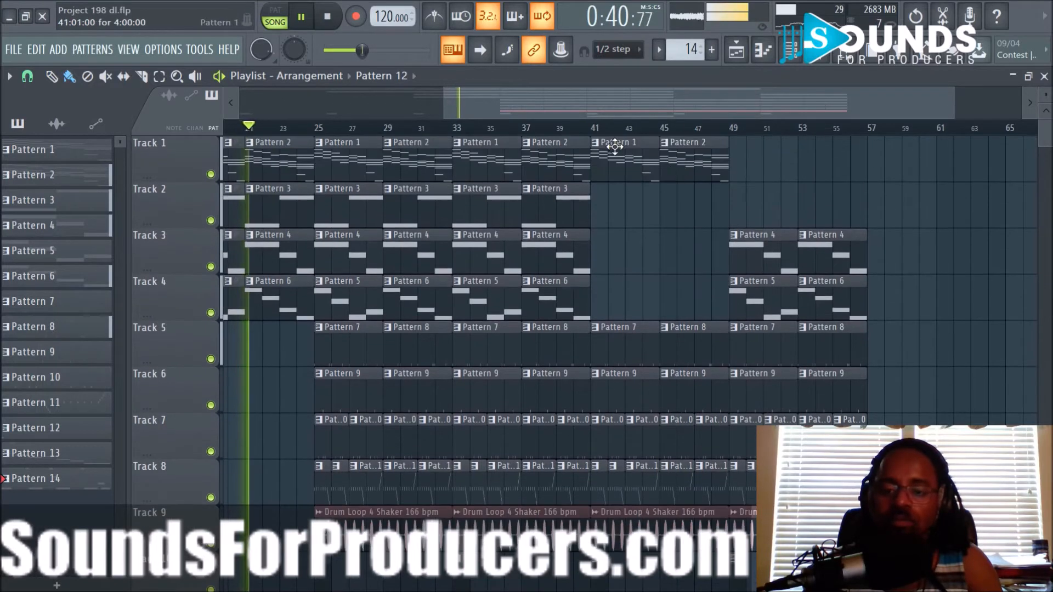
# Set playback to start at bar 40 and shorten the Pattern 11 clip at bar 39 on Track 8 to end at bar 40
pyautogui.click(576, 127)
pyautogui.press('space')
pyautogui.press('space')
pyautogui.rightClick(573, 467)
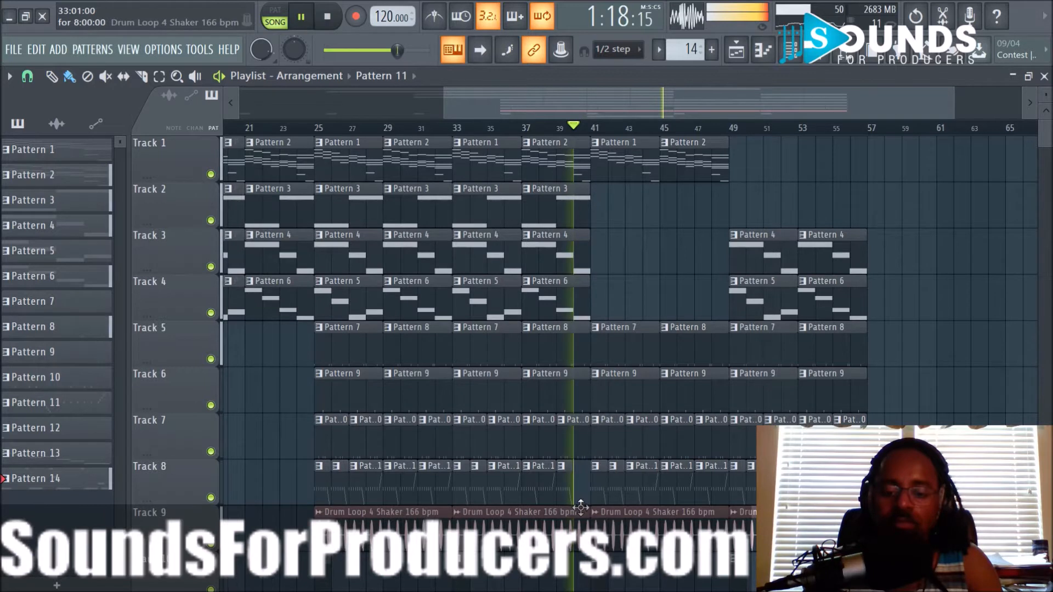
# Turn off audio stretching and trim the Drum Loop 4 Shaker clip at bar 33 on Track 9 to end at bar 40
pyautogui.press('space')
pyautogui.moveTo(586, 519); pyautogui.dragTo(573, 515)
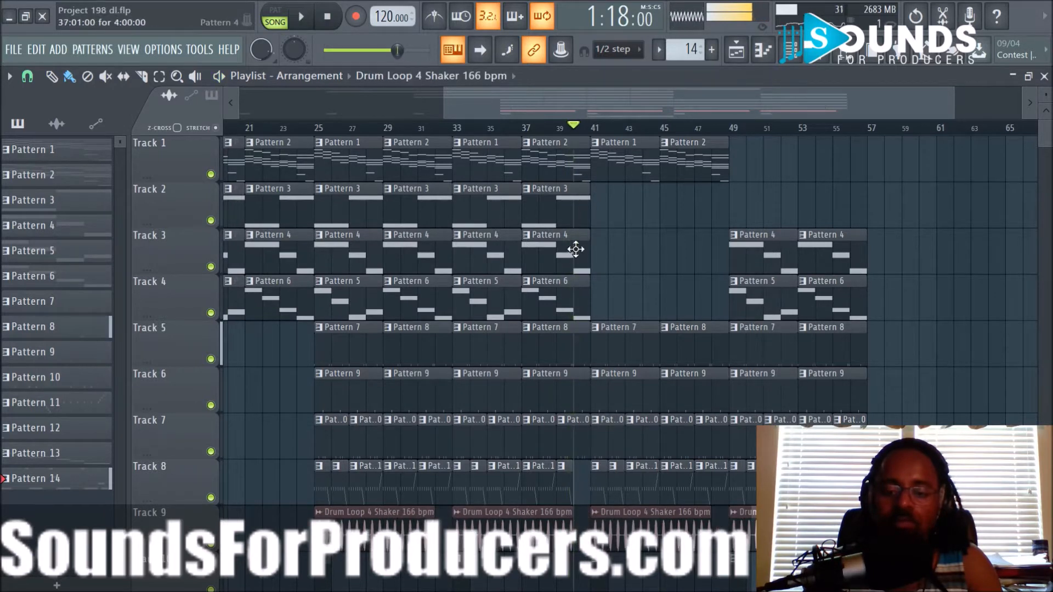
pyautogui.hotkey('ctrl', 'z')
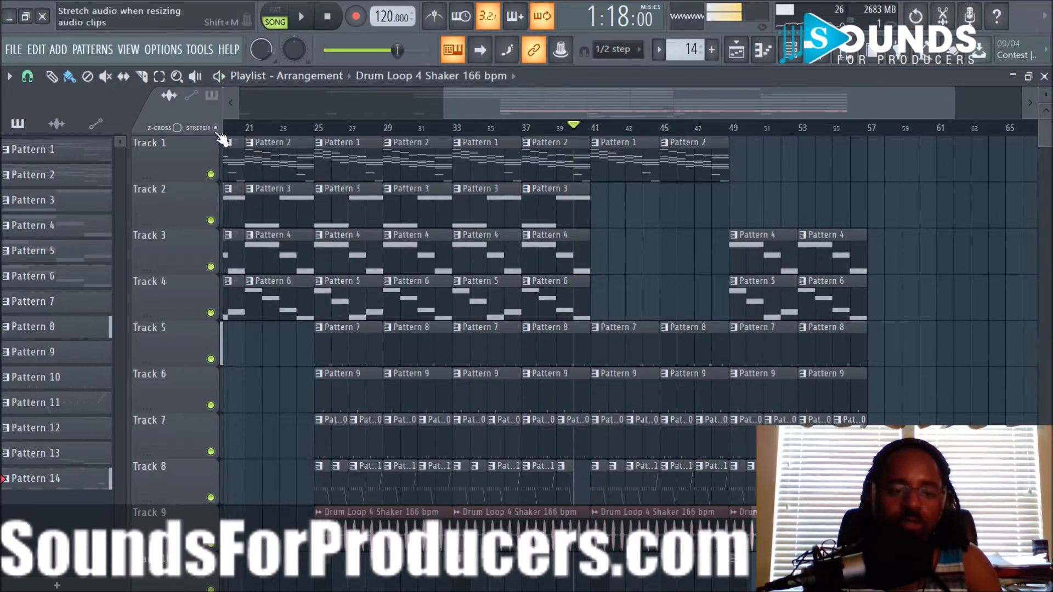
pyautogui.press('space')
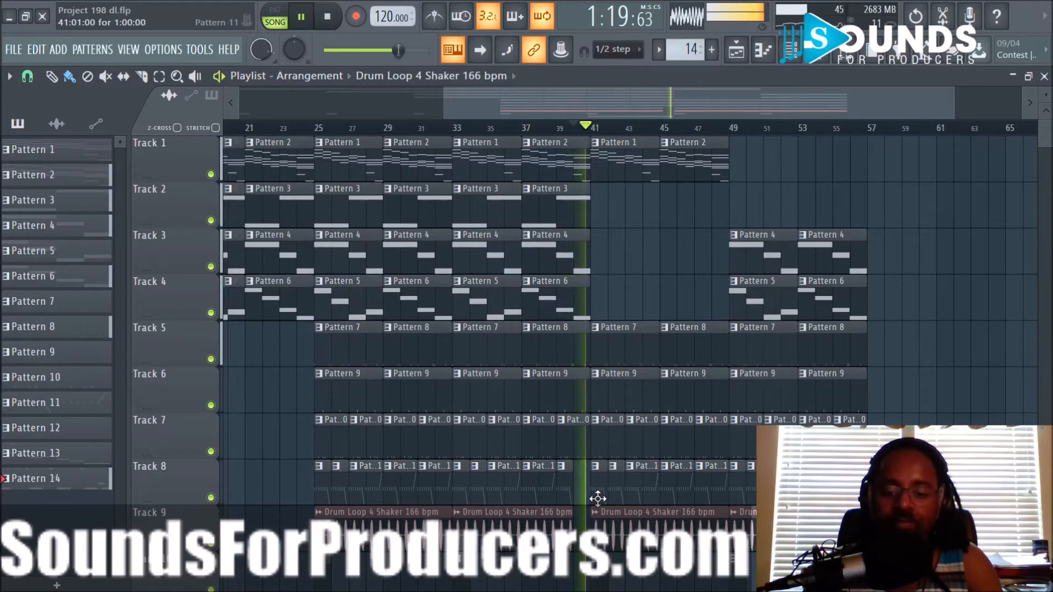
# Play the arrangement from bar 40 and delete the two Pattern 4 clips in bars 49–56 on Track 3
pyautogui.moveTo(681, 117); pyautogui.dragTo(773, 129)
pyautogui.scroll(2, 776, 133)
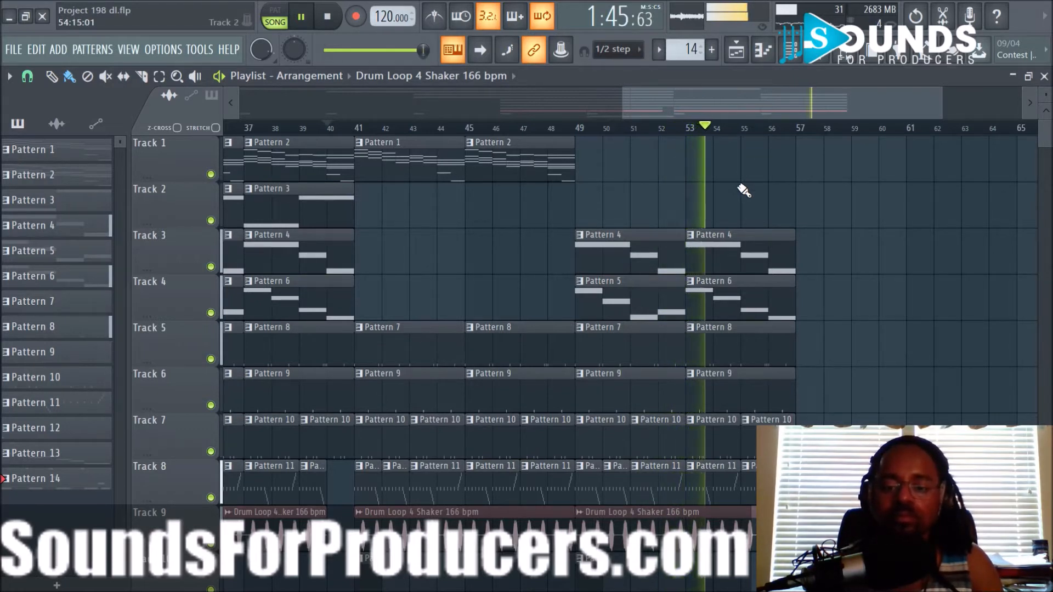
pyautogui.press('space')
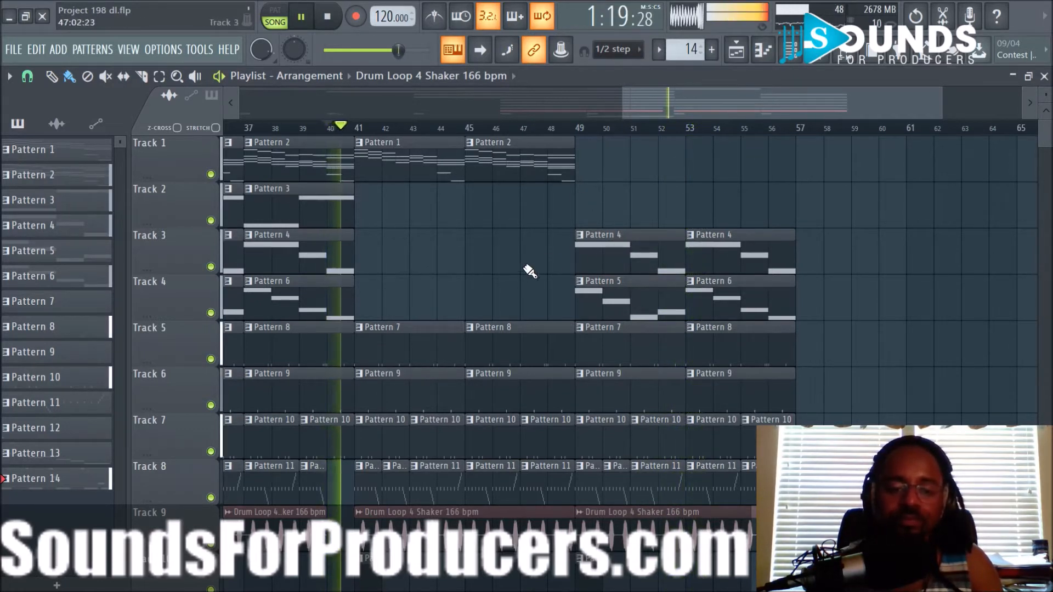
pyautogui.rightClick(614, 263)
pyautogui.rightClick(735, 258)
# Place a Pattern 1 clip at bar 49 on Track 1 and make it unique
pyautogui.keyDown('ctrl'); pyautogui.moveTo(394, 175); pyautogui.dragTo(570, 194); pyautogui.keyUp('ctrl')
pyautogui.keyDown('ctrl'); pyautogui.click(553, 202); pyautogui.keyUp('ctrl')
pyautogui.click(395, 169)
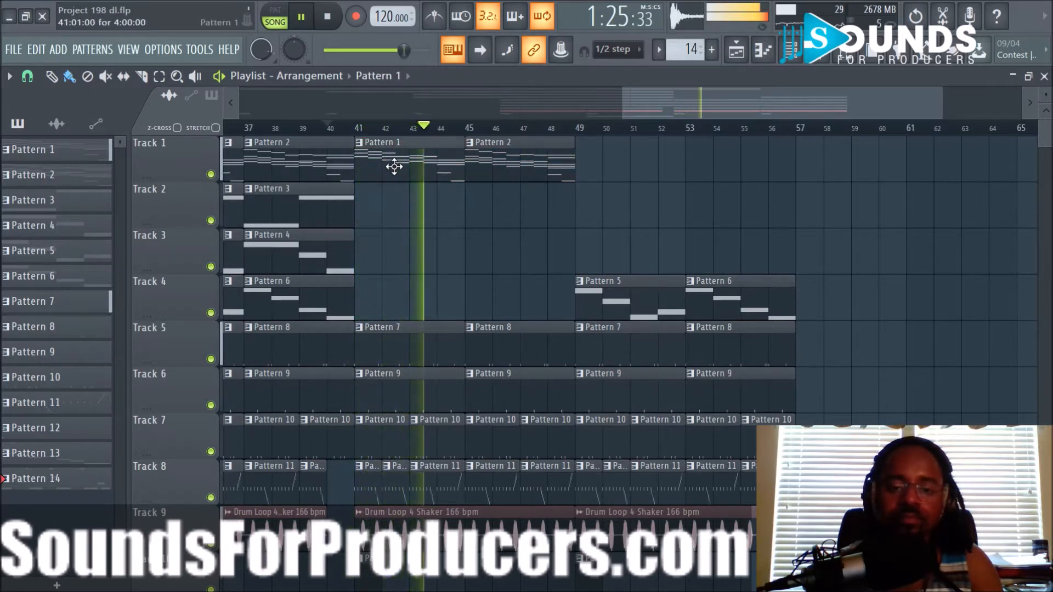
pyautogui.click(614, 170)
pyautogui.click(579, 142)
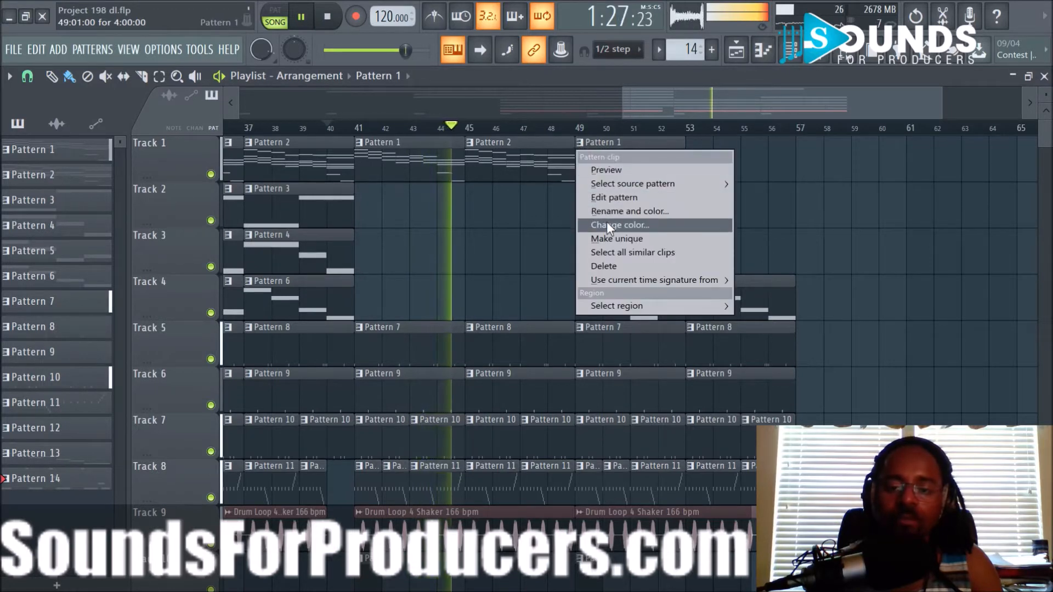
pyautogui.click(608, 237)
# Transpose all notes of the unique bar 49 pattern down one octave in the piano roll, and return to the playlist
pyautogui.doubleClick(614, 181)
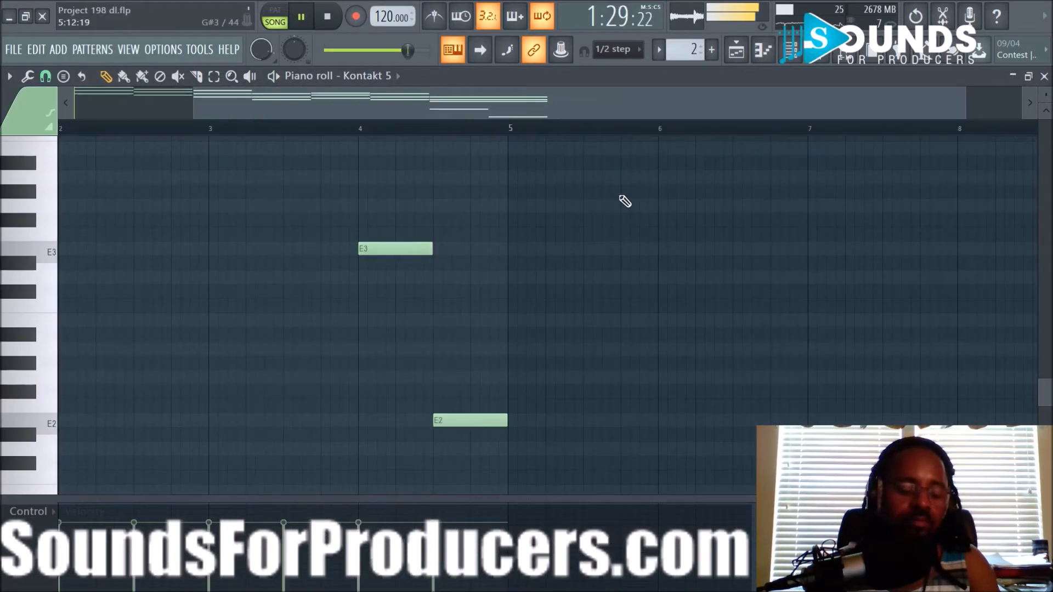
pyautogui.hotkey('ctrl', 'a')
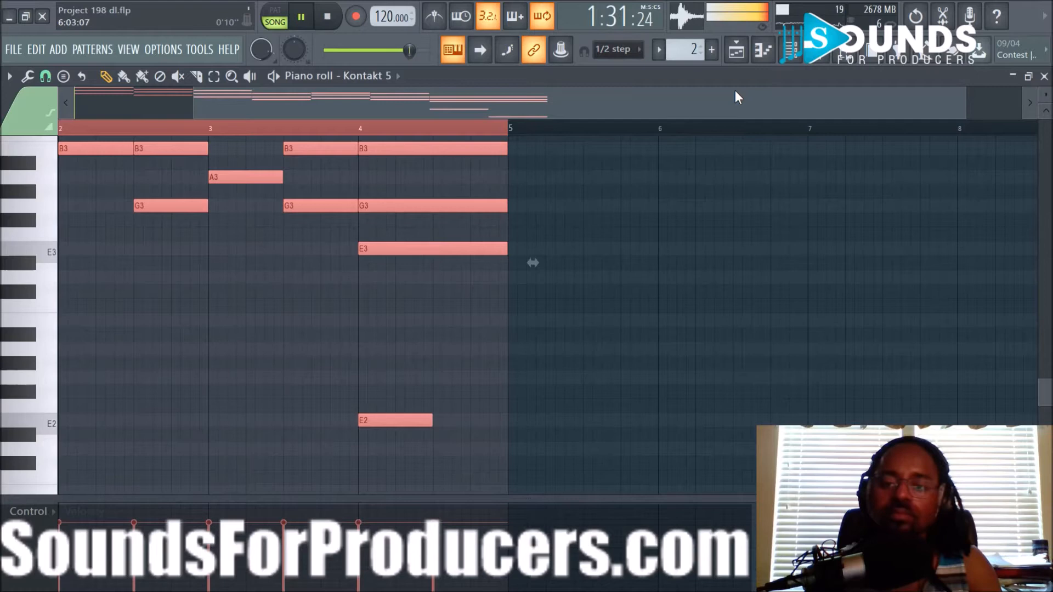
pyautogui.click(738, 52)
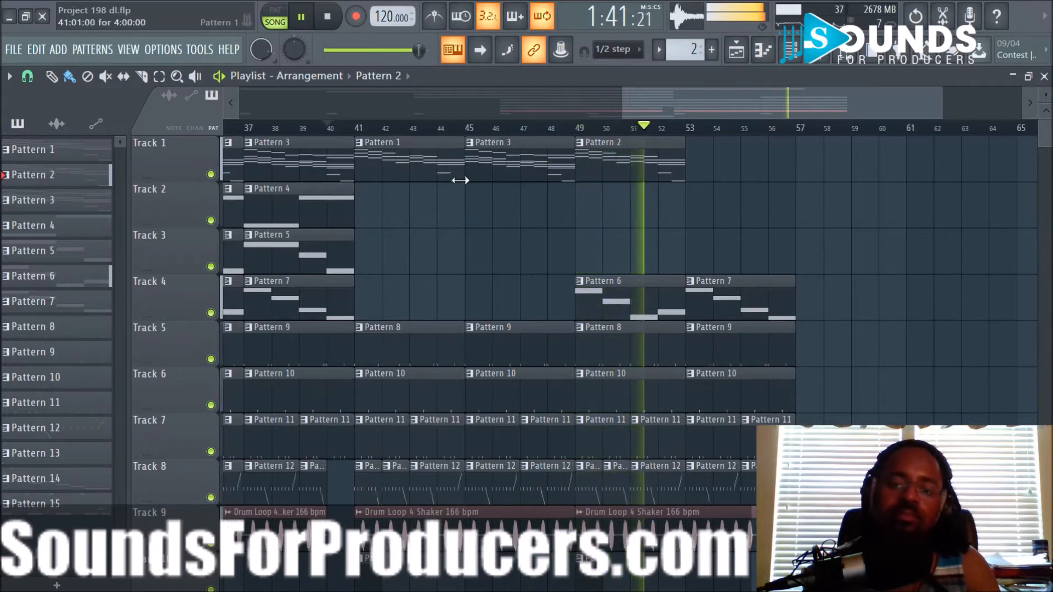
# Try a Pattern 2 clip at bar 53 on Track 1, replaying the arrangement from bar 40
pyautogui.moveTo(616, 167); pyautogui.dragTo(735, 172)
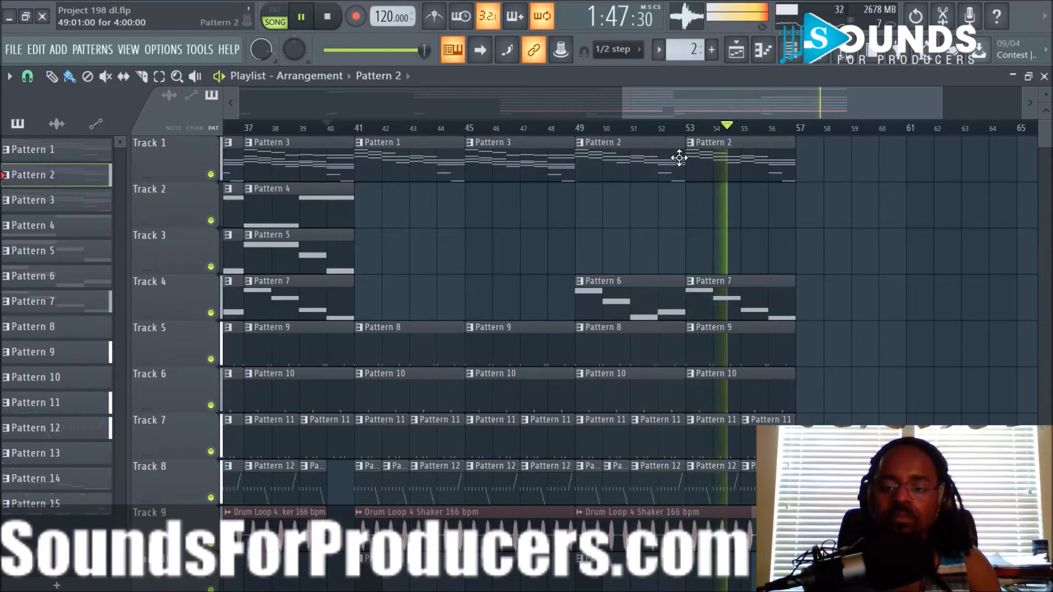
pyautogui.press('space')
pyautogui.press('space')
pyautogui.rightClick(707, 159)
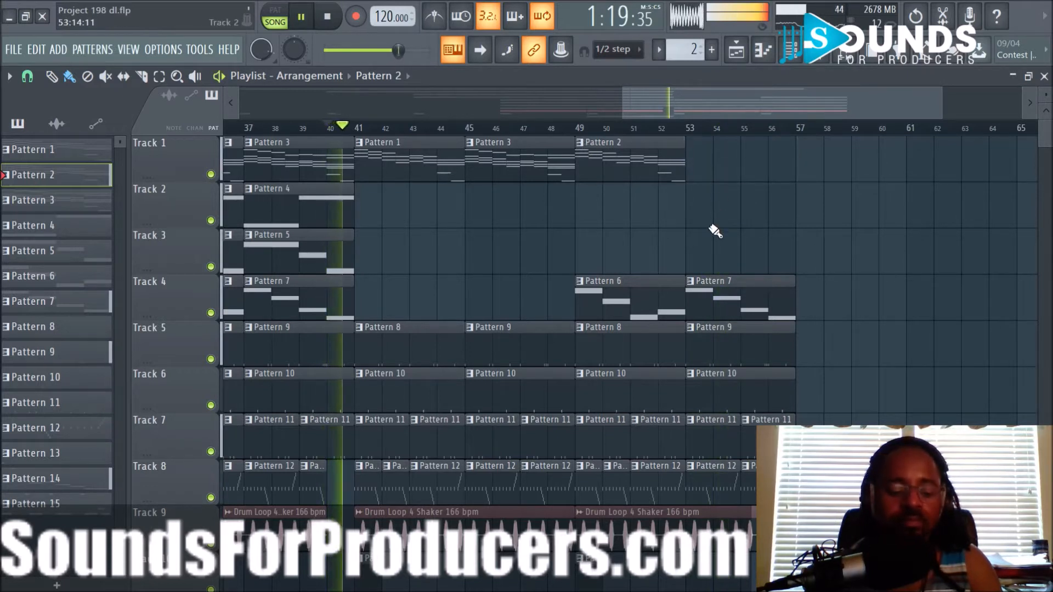
pyautogui.hotkey('ctrl', 'z')
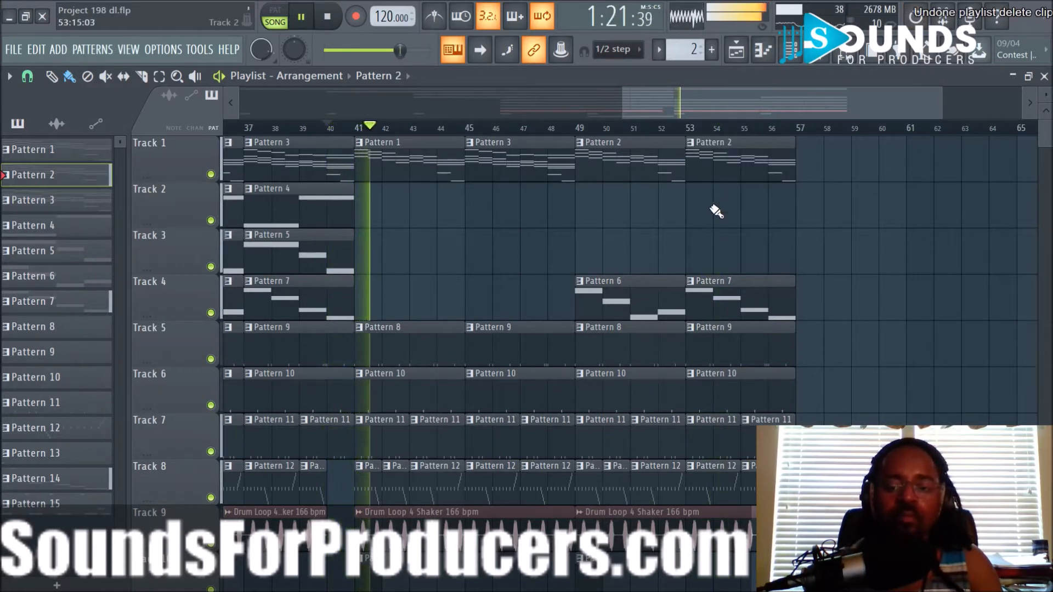
pyautogui.rightClick(717, 163)
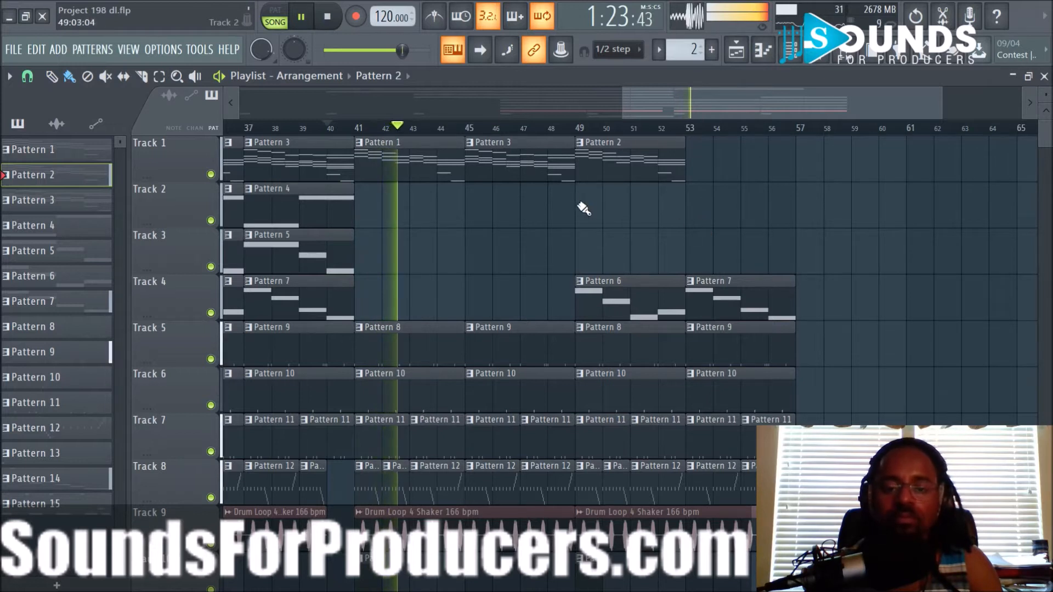
# Copy the Pattern 3 clip from bar 45 to bar 53 on Track 1
pyautogui.moveTo(513, 172); pyautogui.dragTo(734, 169)
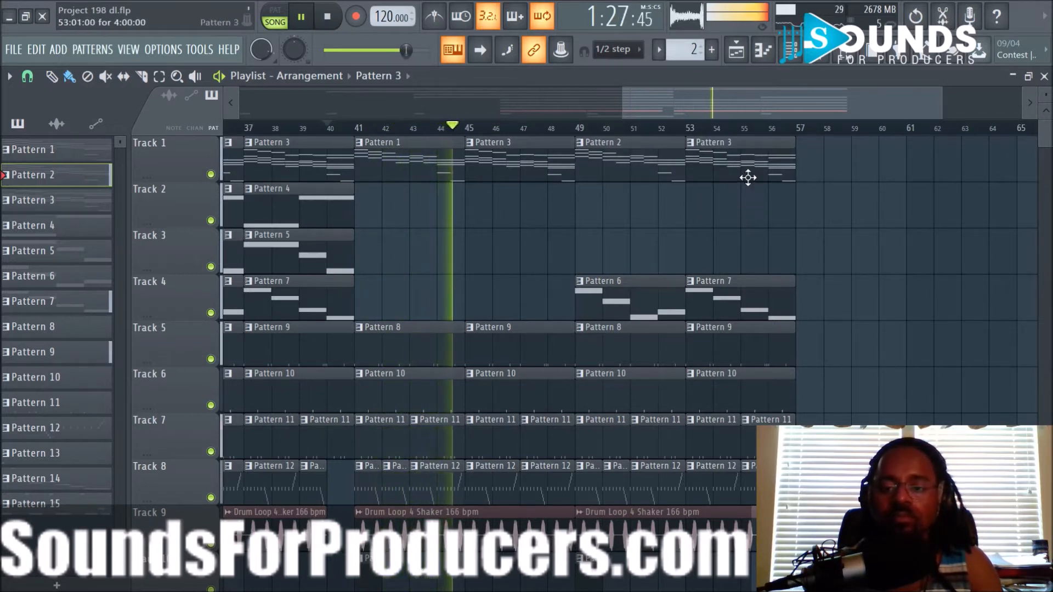
pyautogui.scroll(-2, 827, 270)
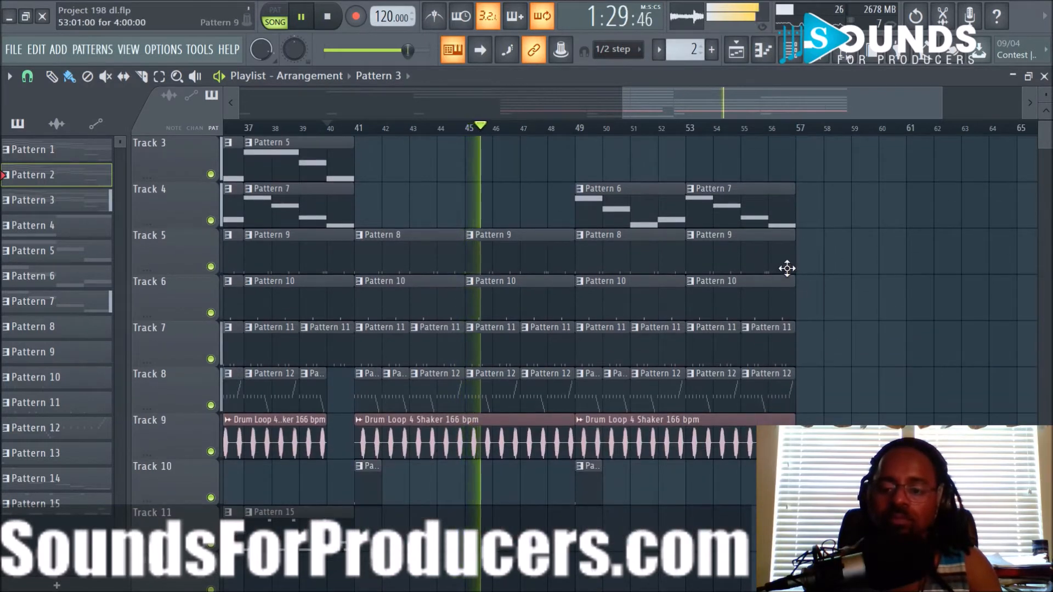
# Shorten the last clips on Tracks 5 to 9 by one bar so they end at bar 56, and play the section through
pyautogui.moveTo(795, 267); pyautogui.dragTo(770, 339)
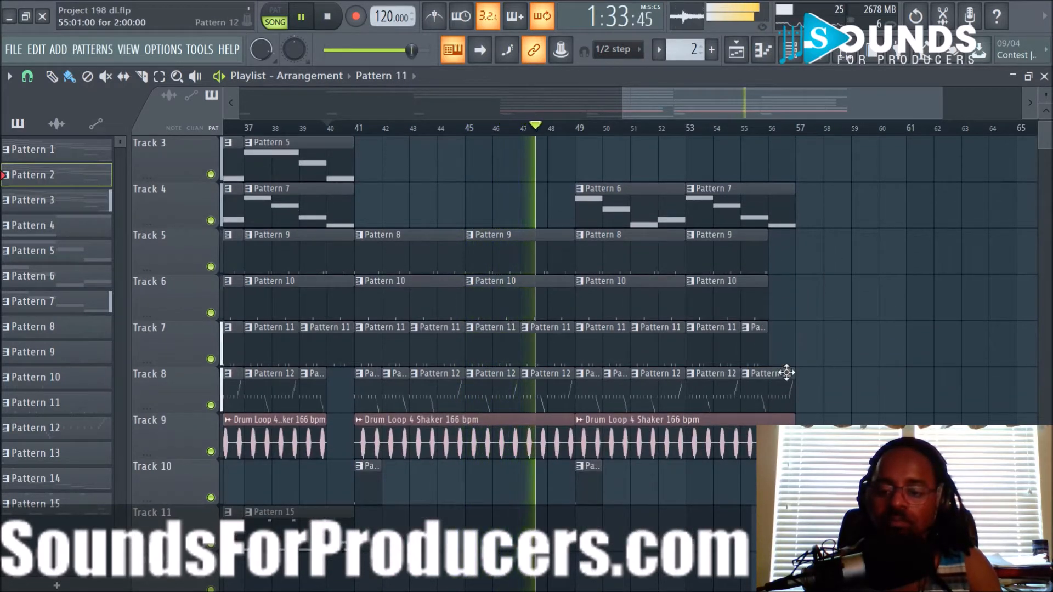
pyautogui.moveTo(793, 389); pyautogui.dragTo(769, 420)
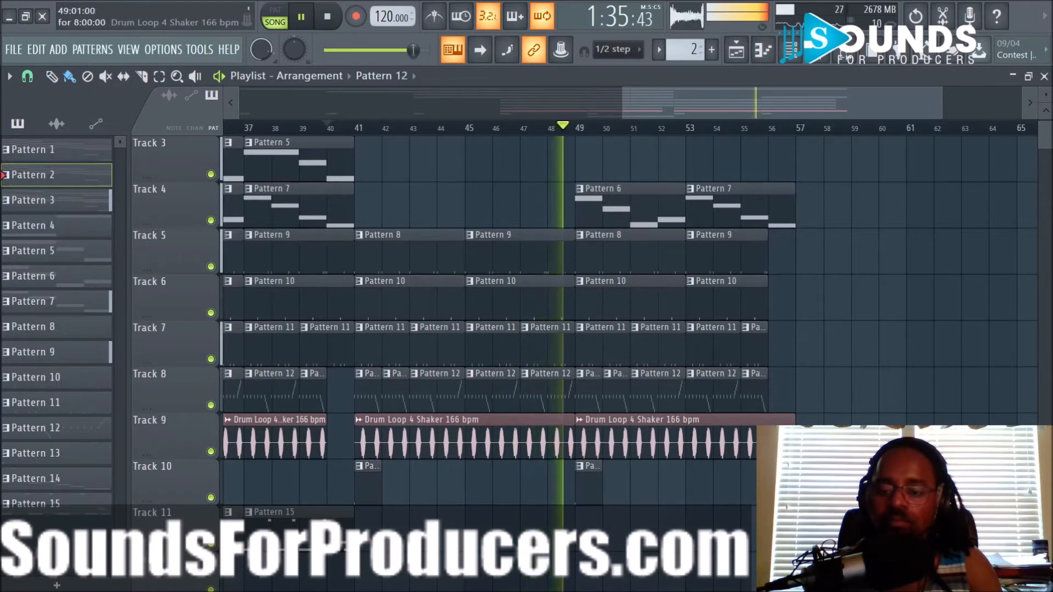
pyautogui.scroll(2, 855, 397)
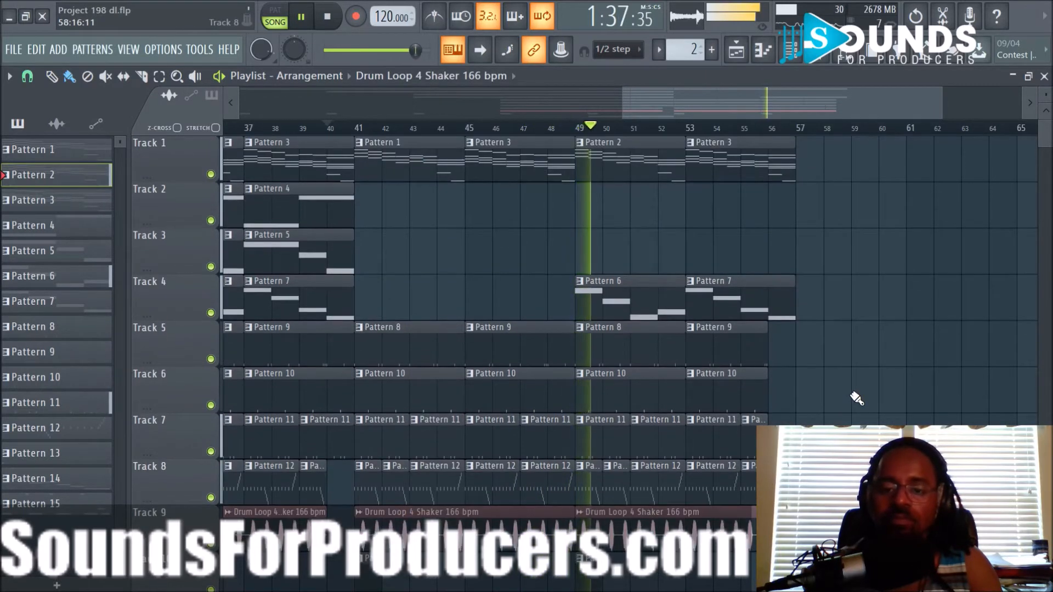
pyautogui.scroll(-1, 776, 165)
pyautogui.scroll(-4, 771, 140)
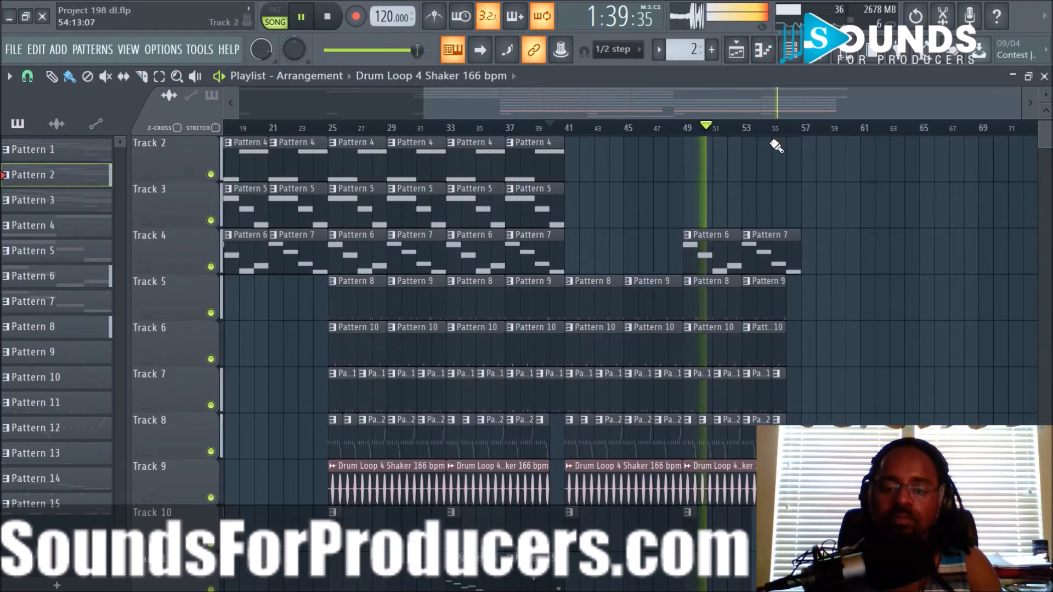
pyautogui.scroll(1, 881, 220)
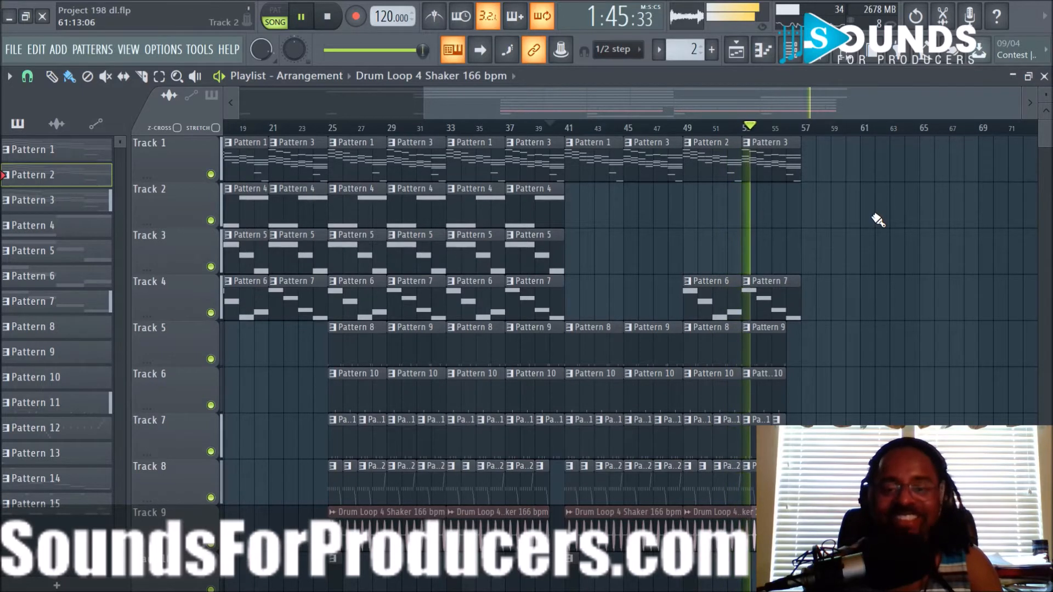
pyautogui.scroll(-2, 873, 217)
pyautogui.scroll(1, 870, 232)
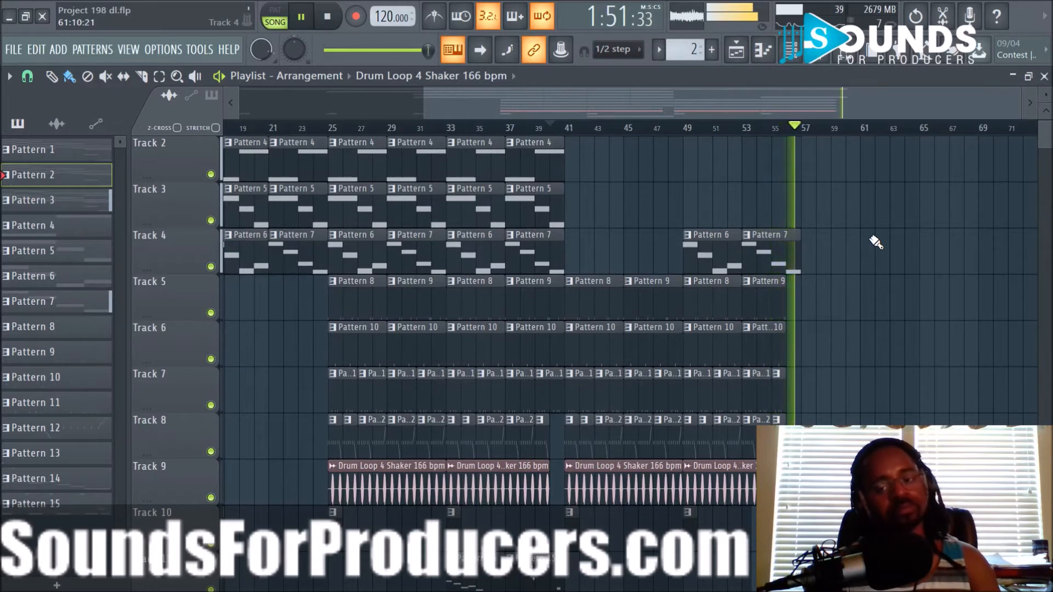
# Copy all clips from bars 33 to 40 on Tracks 1 to 11 so the copy starts at bar 57
pyautogui.press('space')
pyautogui.scroll(-3, 379, 510)
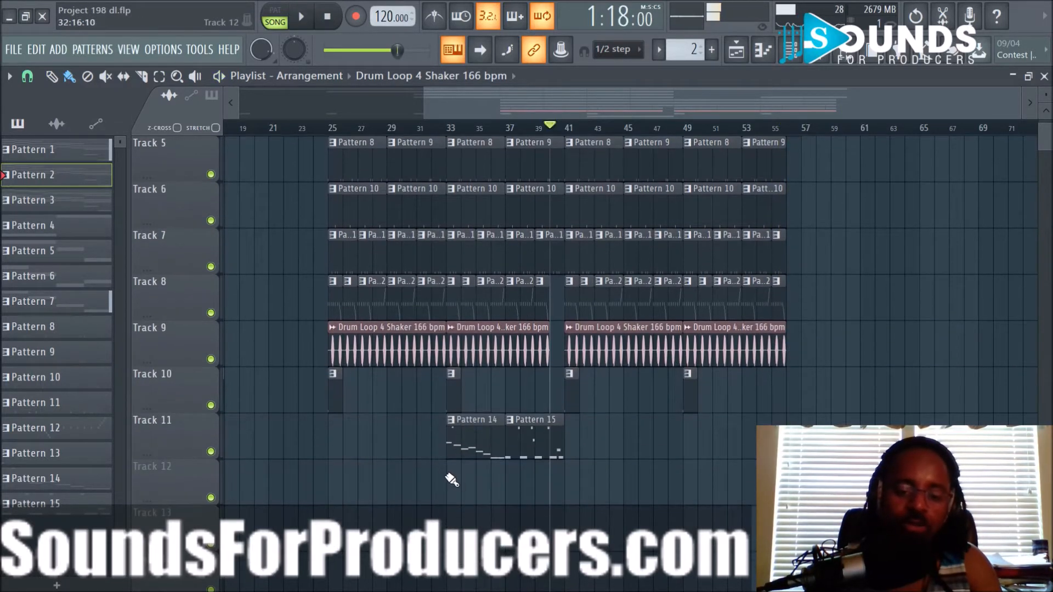
pyautogui.moveTo(451, 483); pyautogui.dragTo(551, 66)
pyautogui.scroll(-5, 916, 553)
pyautogui.scroll(5, 912, 550)
pyautogui.moveTo(470, 162); pyautogui.dragTo(825, 163)
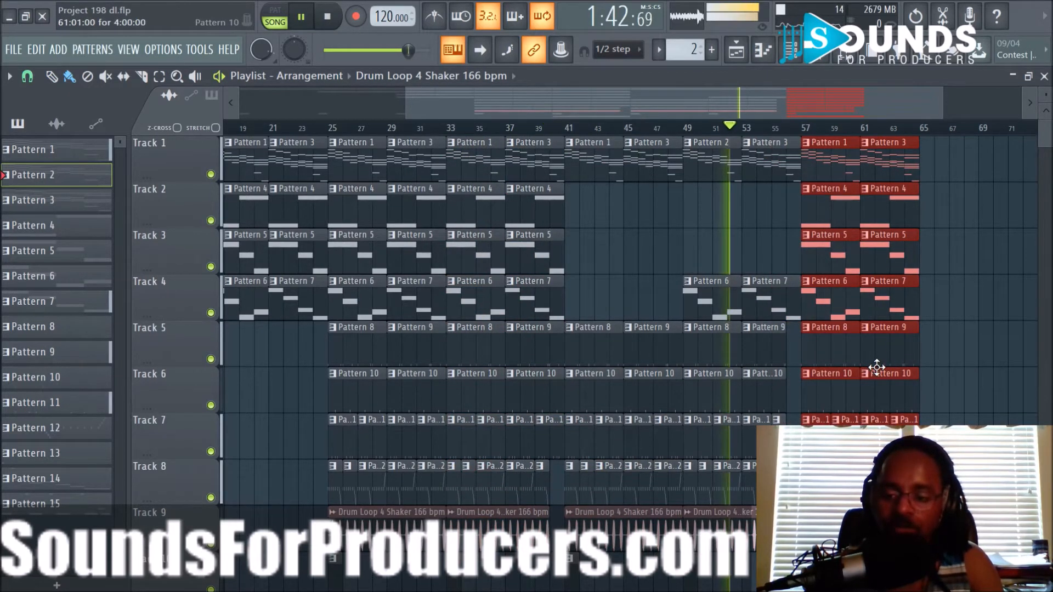
# Replay the arrangement from just before bar 41 with the copied clips deselected, listening through the section starting at bar 57
pyautogui.press('space')
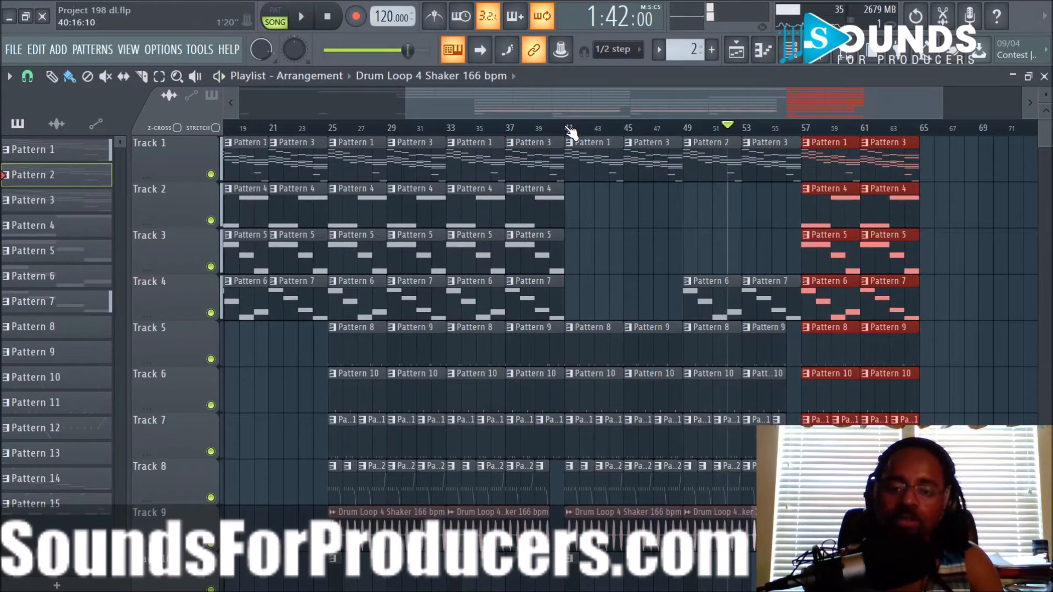
pyautogui.press('space')
pyautogui.scroll(-3, 674, 143)
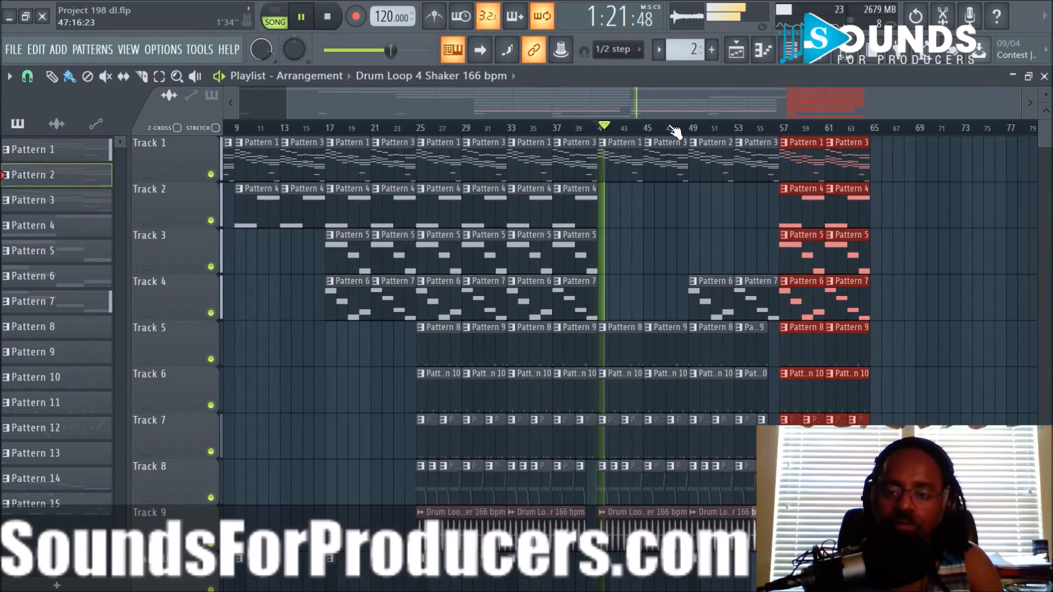
pyautogui.click(971, 185)
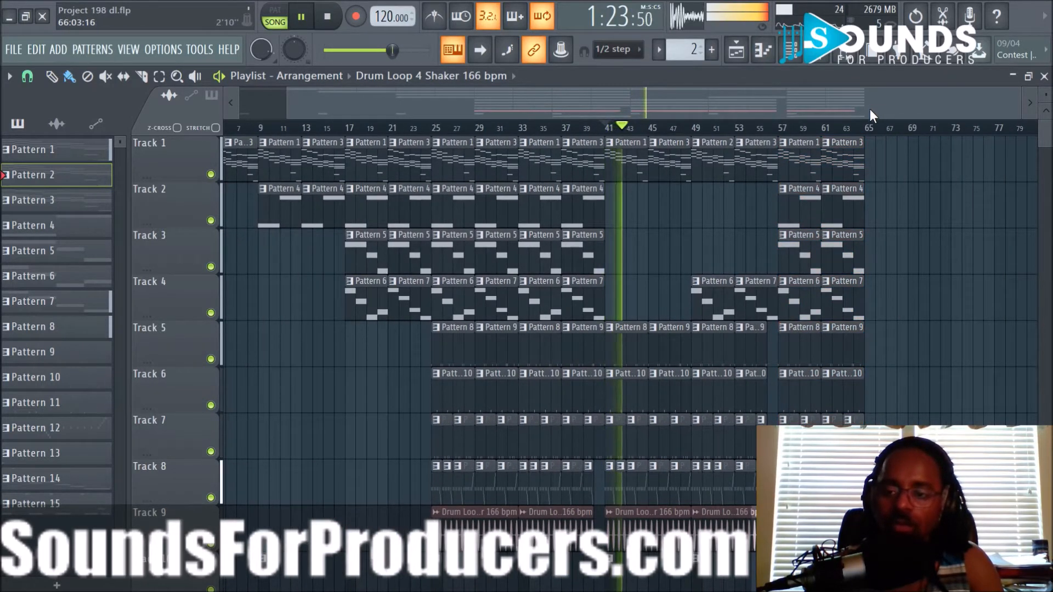
pyautogui.scroll(4, 886, 137)
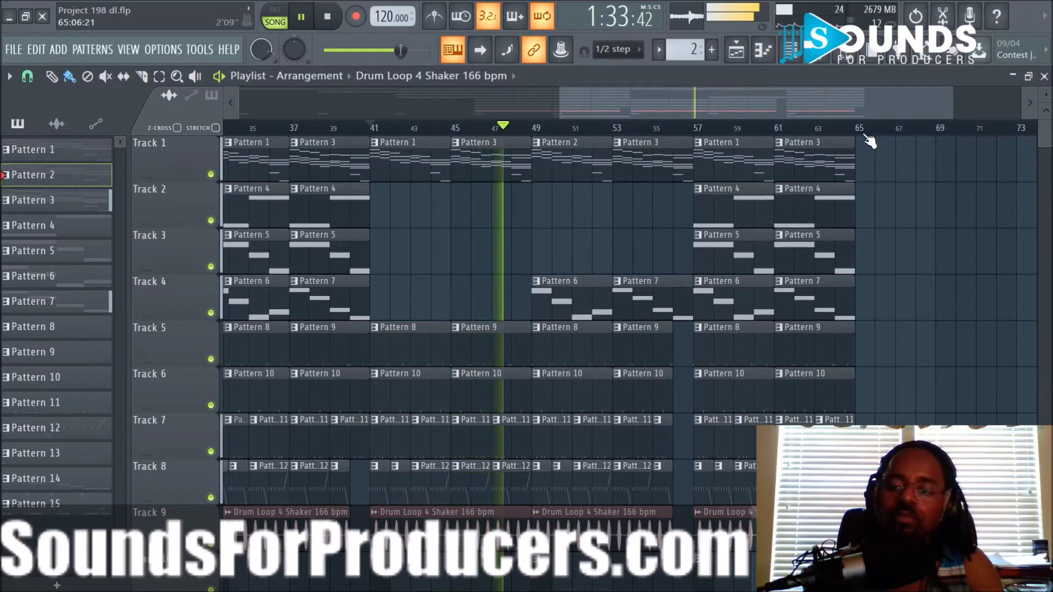
pyautogui.scroll(-3, 870, 143)
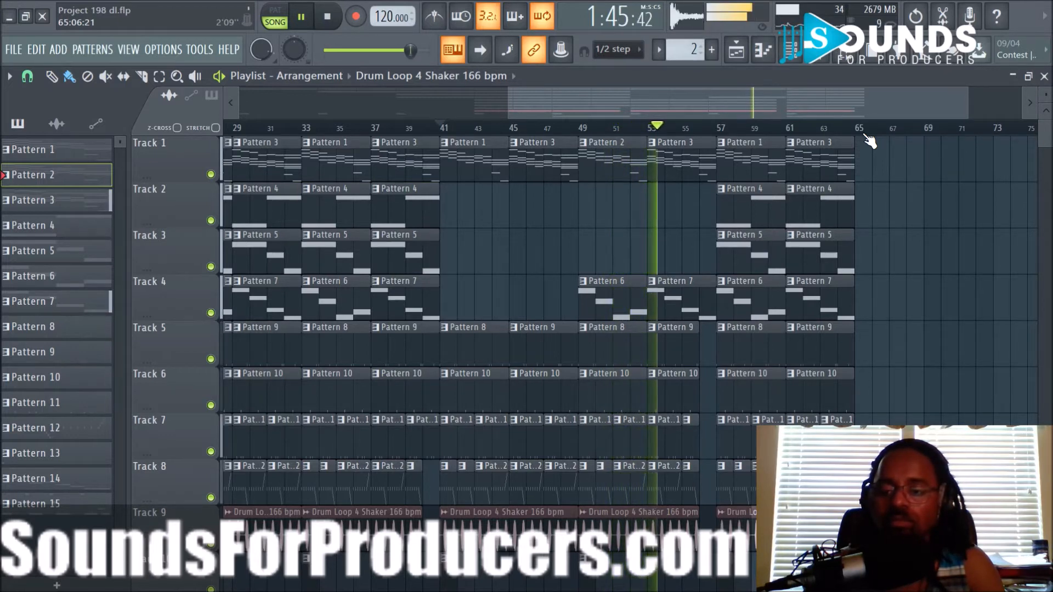
pyautogui.scroll(2, 870, 141)
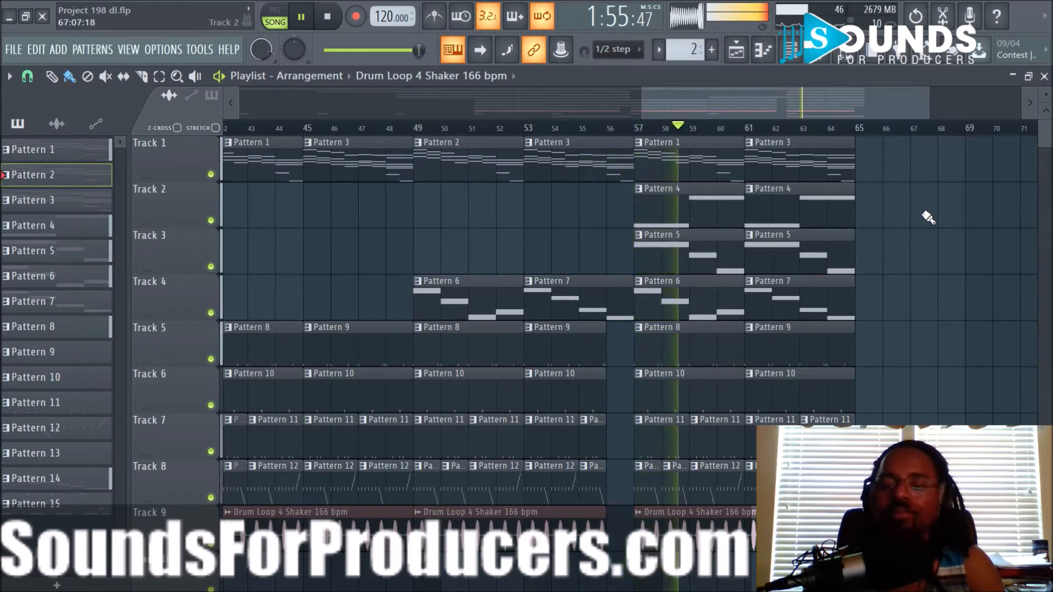
pyautogui.scroll(-1, 928, 218)
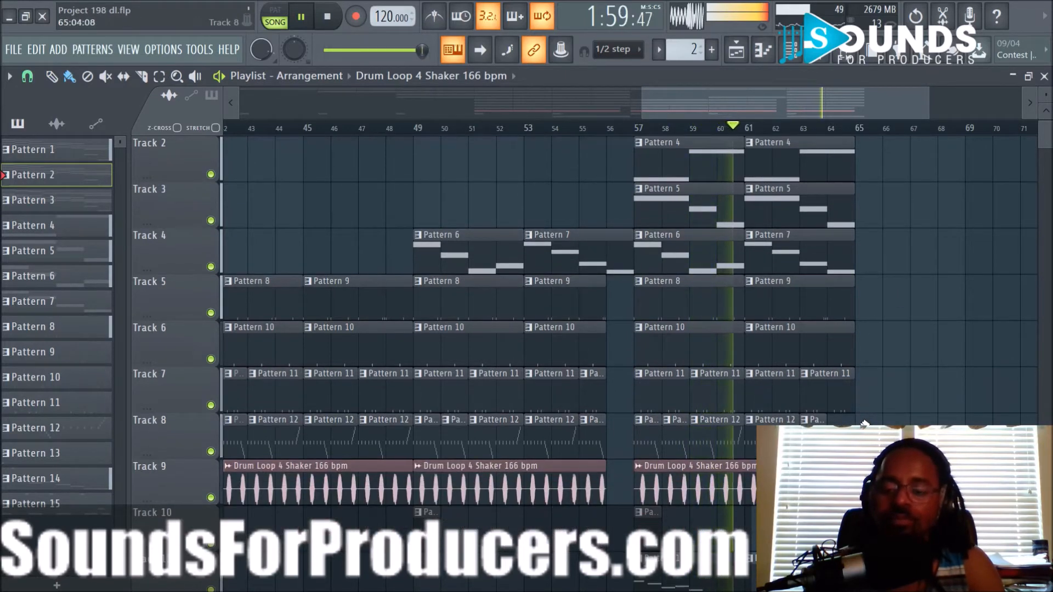
# Duplicate the full section at bars 57 to 64 so it repeats from bar 65, and deselect the copies
pyautogui.scroll(-3, 713, 466)
pyautogui.moveTo(645, 496); pyautogui.dragTo(779, 12)
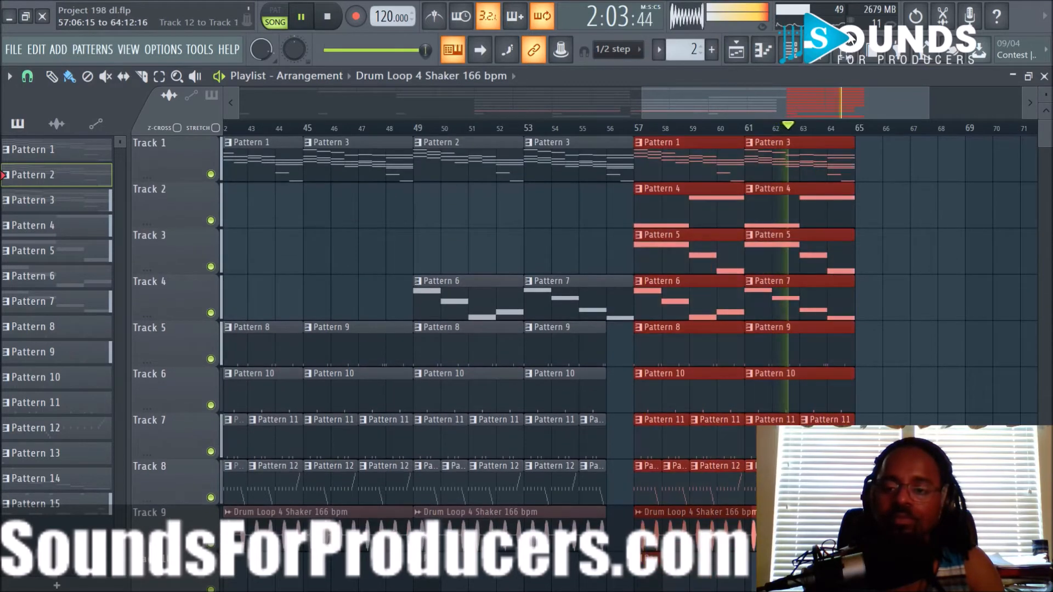
pyautogui.hotkey('ctrl', 'b')
pyautogui.moveTo(907, 177); pyautogui.dragTo(910, 175)
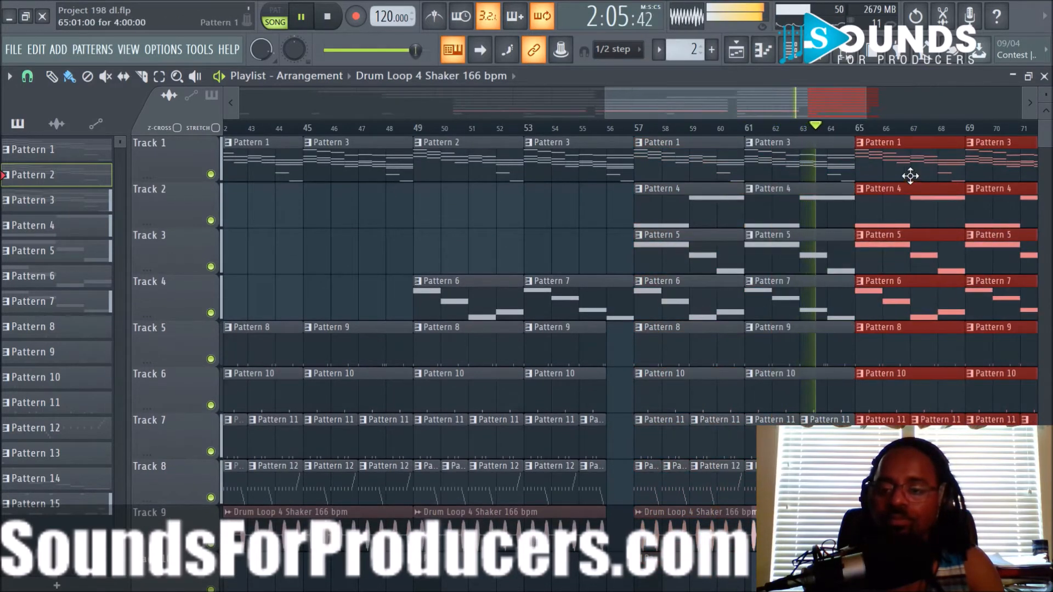
pyautogui.moveTo(802, 104); pyautogui.dragTo(864, 105)
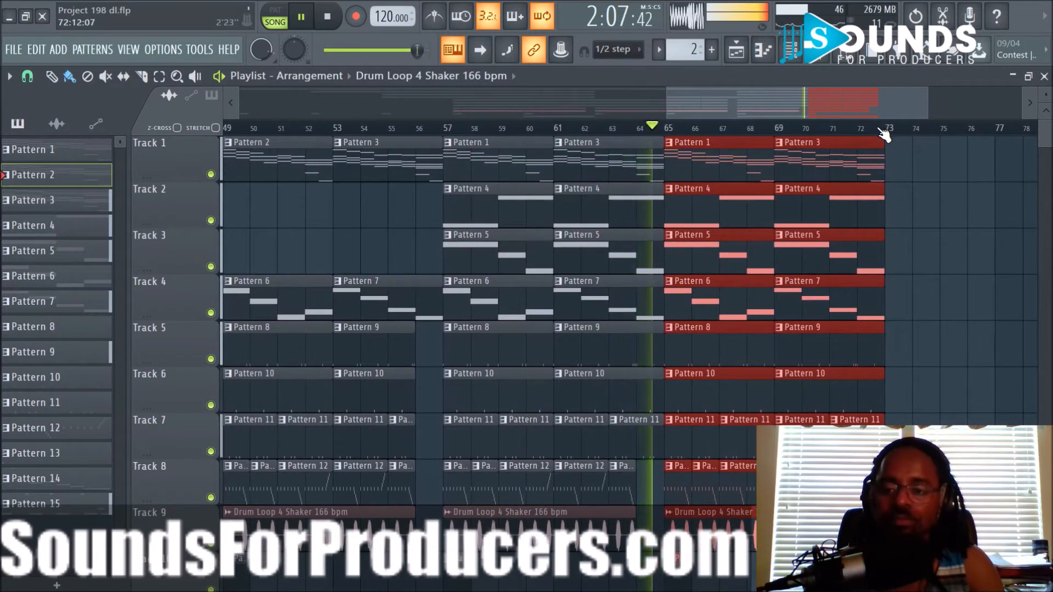
pyautogui.click(919, 159)
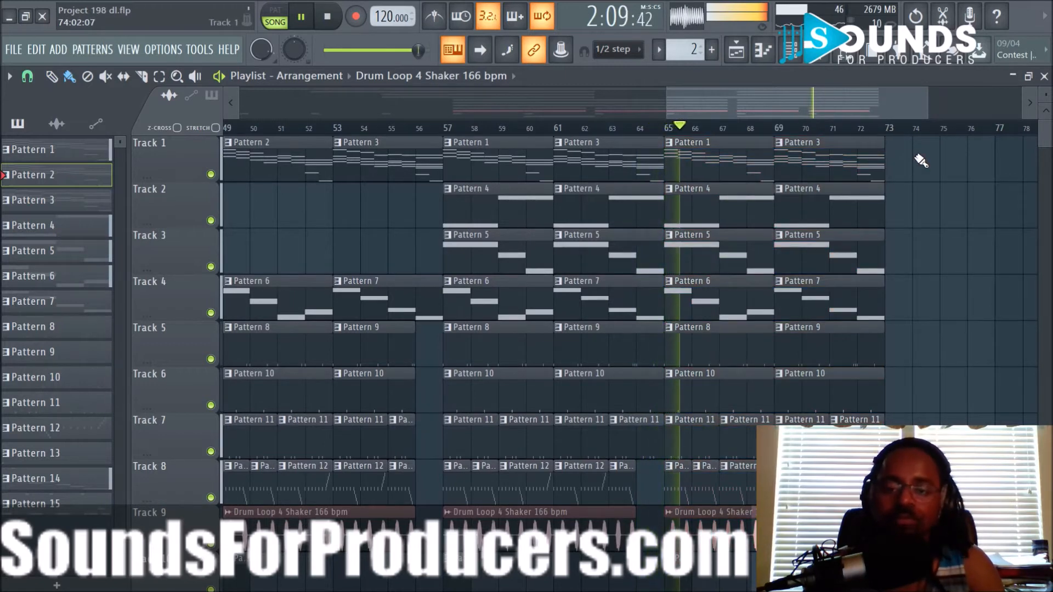
# Copy the Pattern 1 clip on Track 1 from bar 65 to bar 73
pyautogui.scroll(-4, 923, 167)
pyautogui.scroll(4, 924, 169)
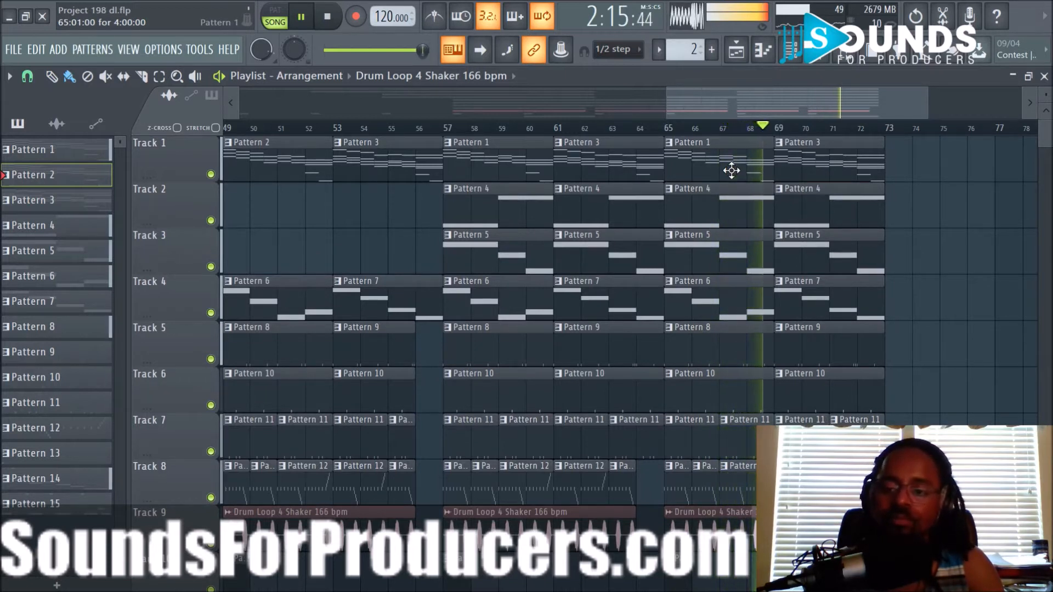
pyautogui.moveTo(724, 165); pyautogui.dragTo(949, 169)
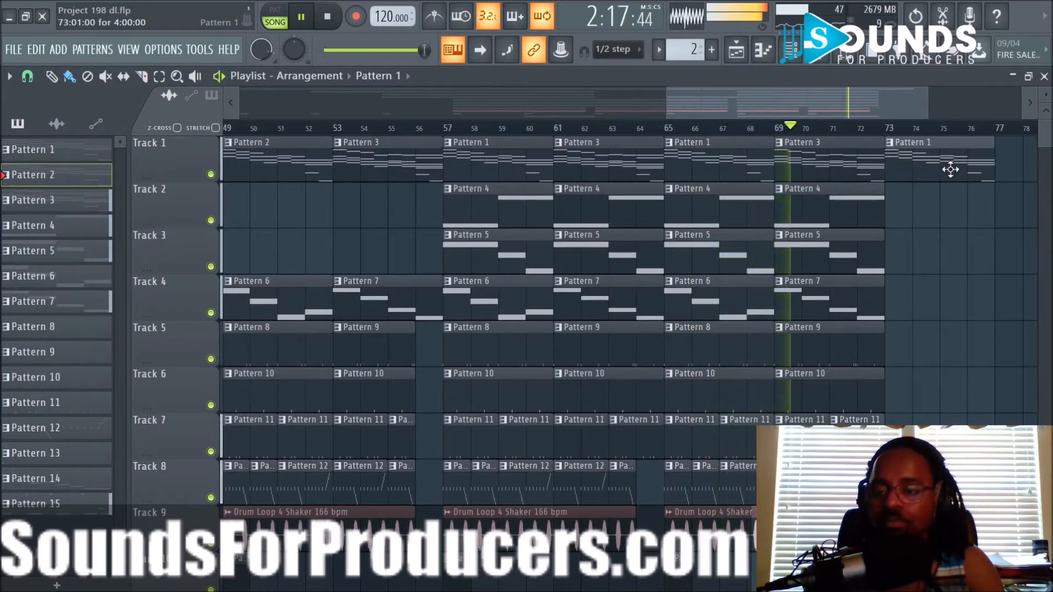
pyautogui.hscroll(5, 907, 108)
# Copy the Pattern 13 clip on Track 10 from bar 65 to bars 73 and 77
pyautogui.scroll(-3, 635, 259)
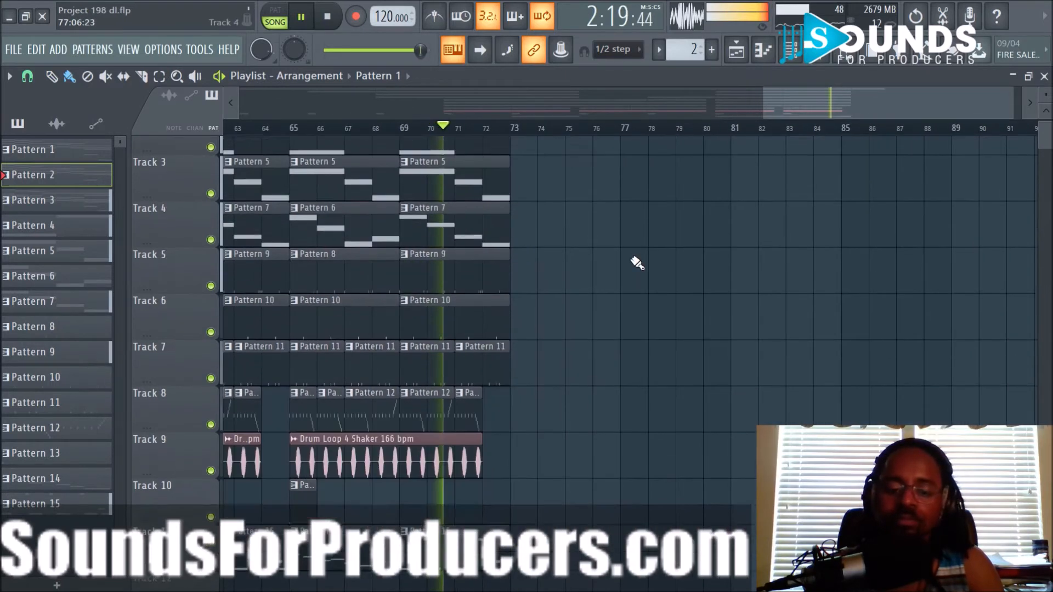
pyautogui.moveTo(301, 439); pyautogui.dragTo(526, 442)
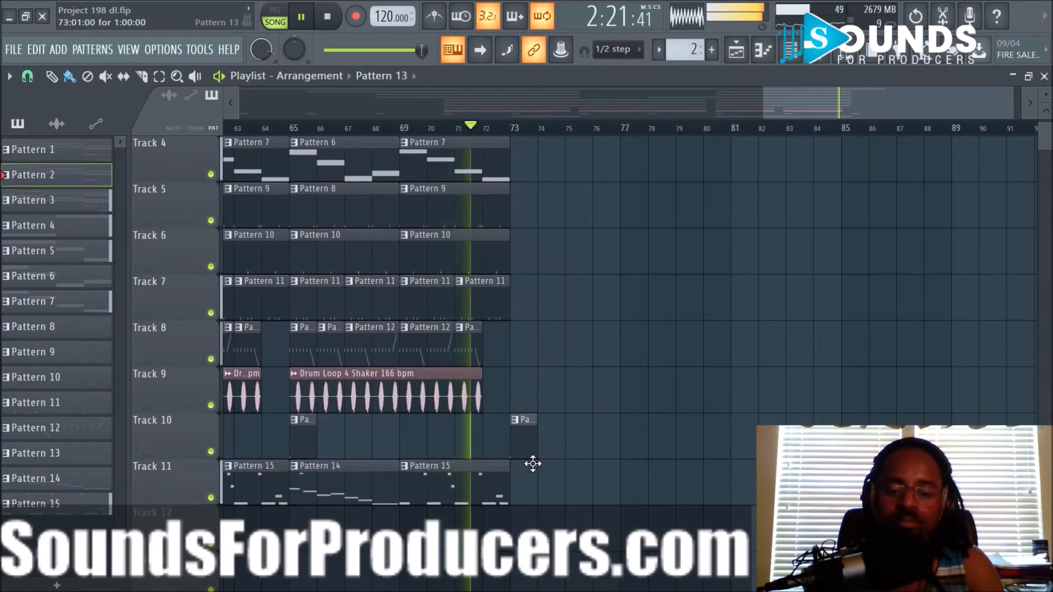
pyautogui.scroll(-2, 600, 134)
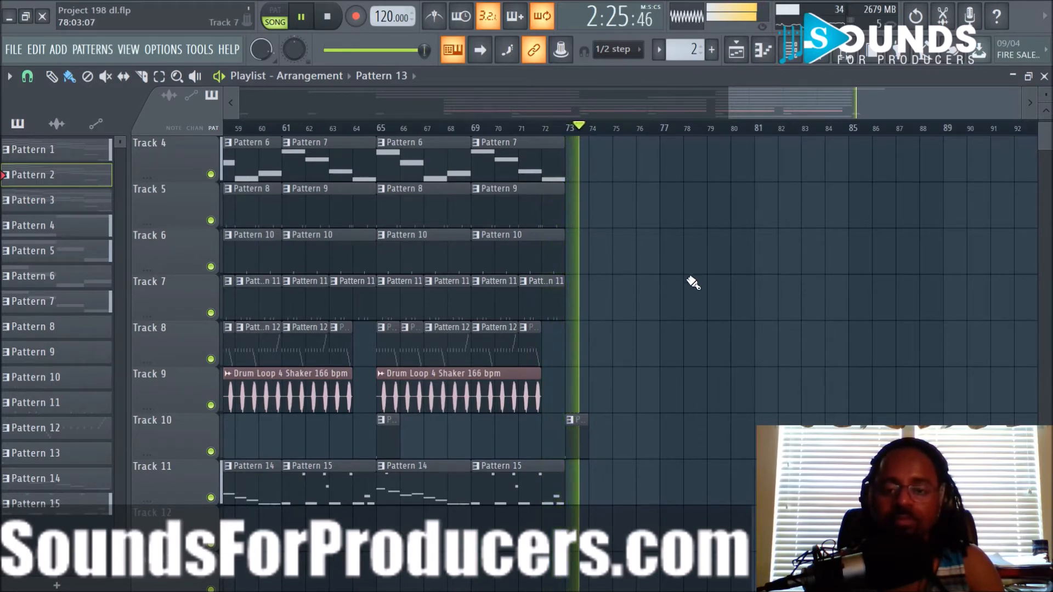
pyautogui.scroll(3, 691, 281)
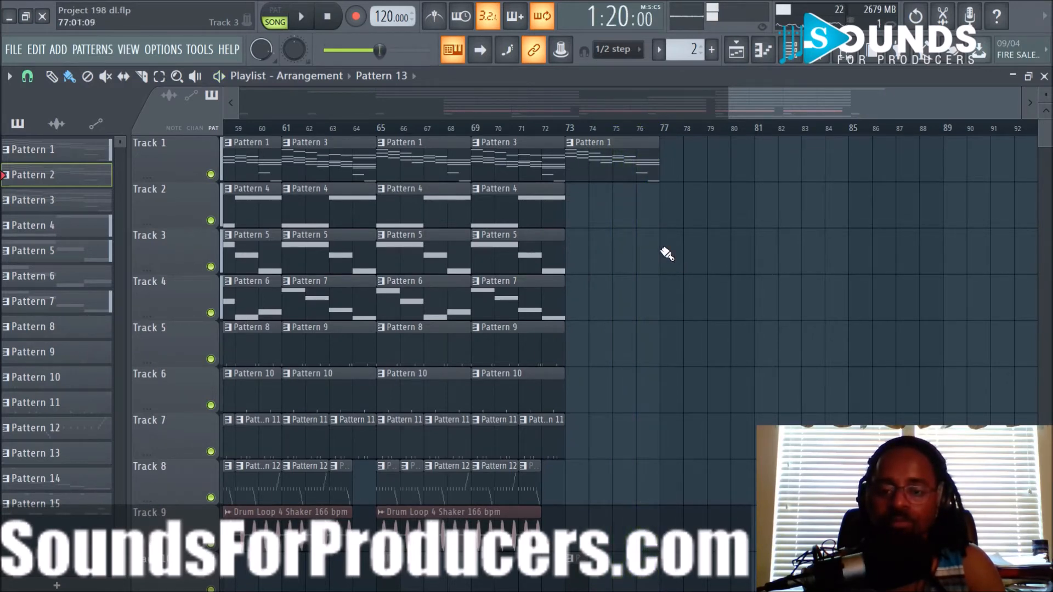
pyautogui.scroll(-3, 667, 254)
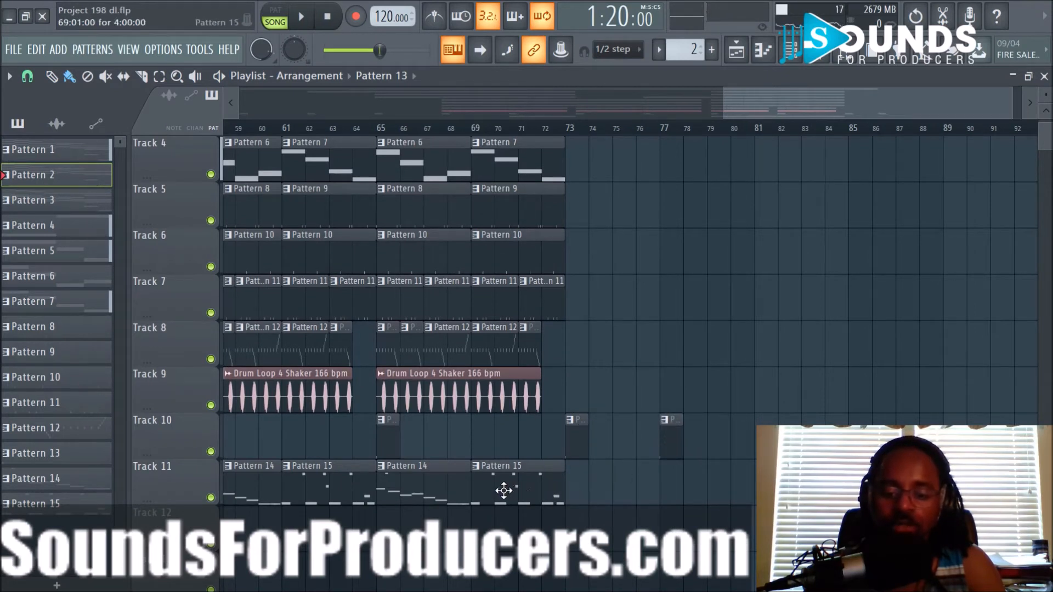
# Copy the Pattern 15 clip on Track 11 and, with snap set to 1/2 beat, trim it to a short slice at bar 77
pyautogui.moveTo(503, 491); pyautogui.dragTo(625, 492)
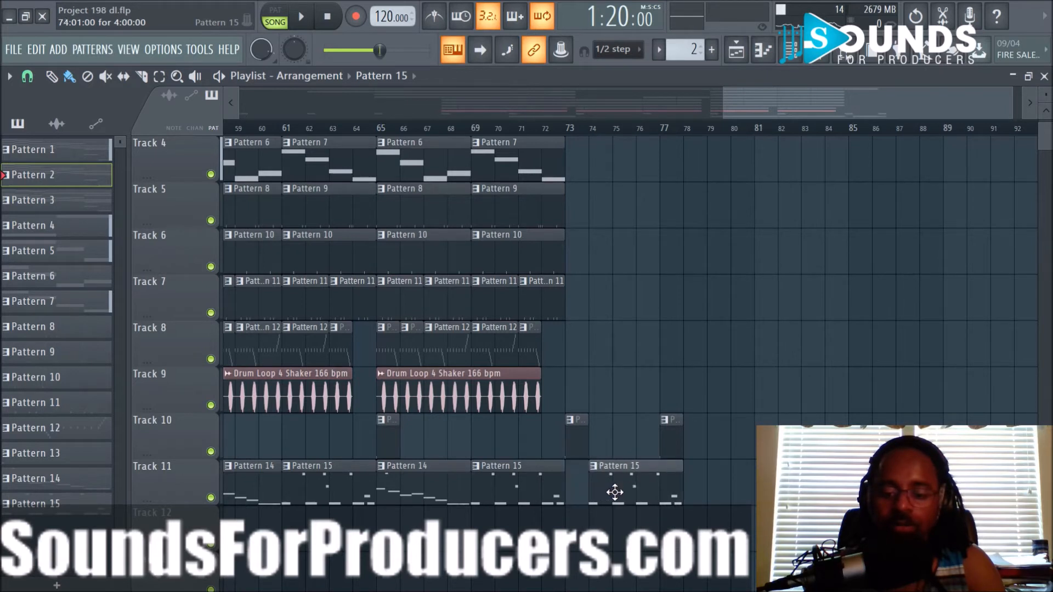
pyautogui.click(27, 76)
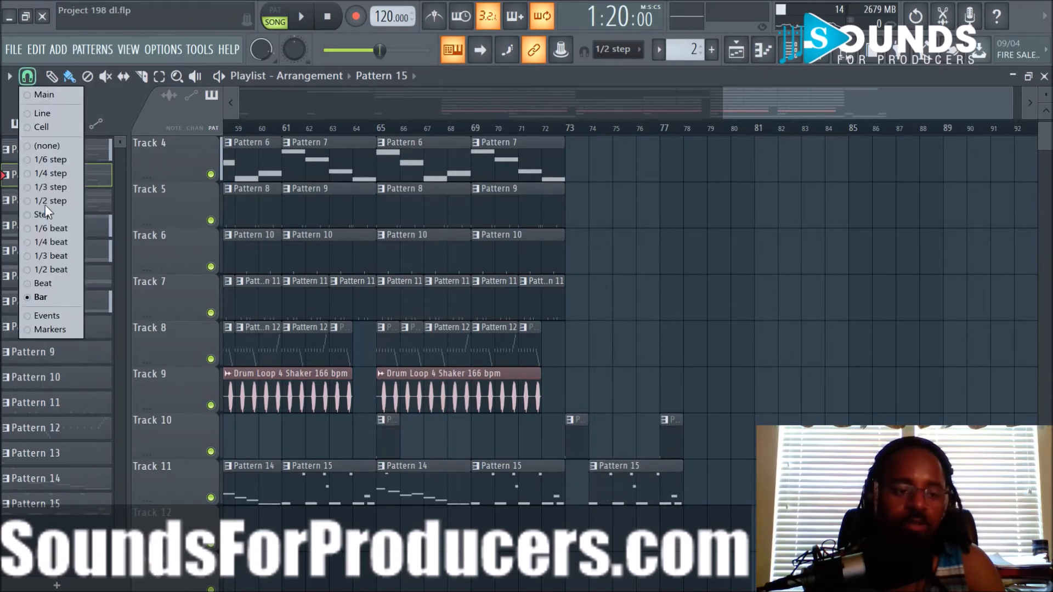
pyautogui.click(56, 272)
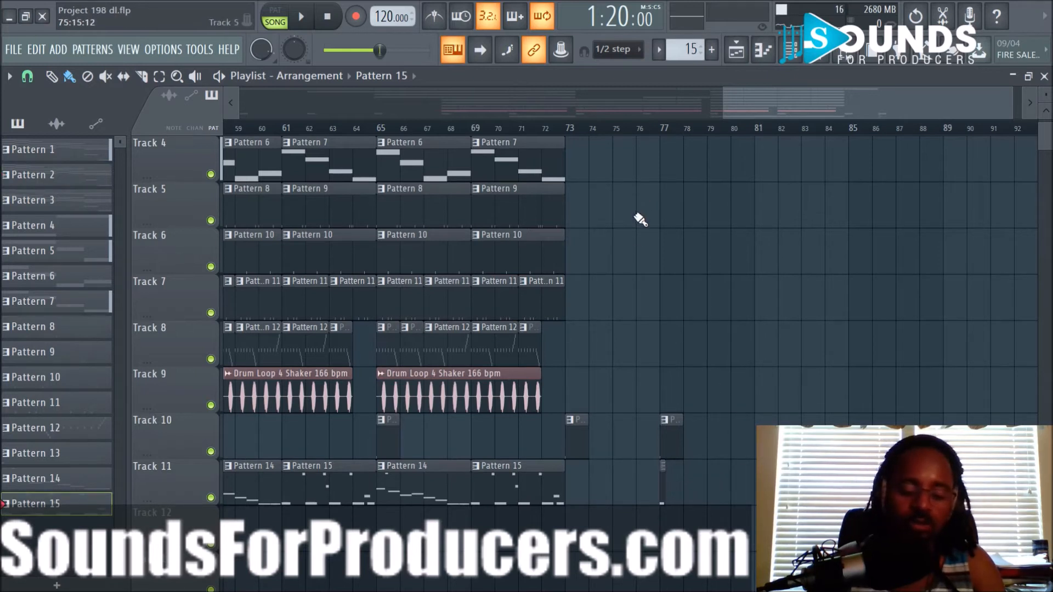
# Add a time marker named End and position it at bar 78
pyautogui.hotkey('alt', 't')
pyautogui.write('End')
pyautogui.press('Return')
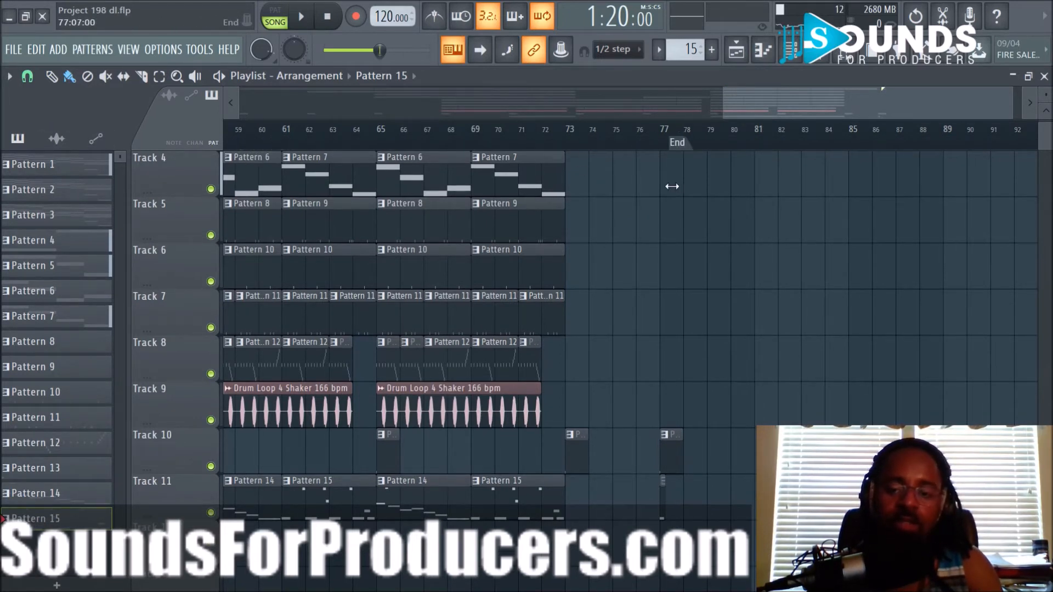
# Replay the arrangement from bar 70 to check the transition into the outro and the ending
pyautogui.scroll(3, 688, 187)
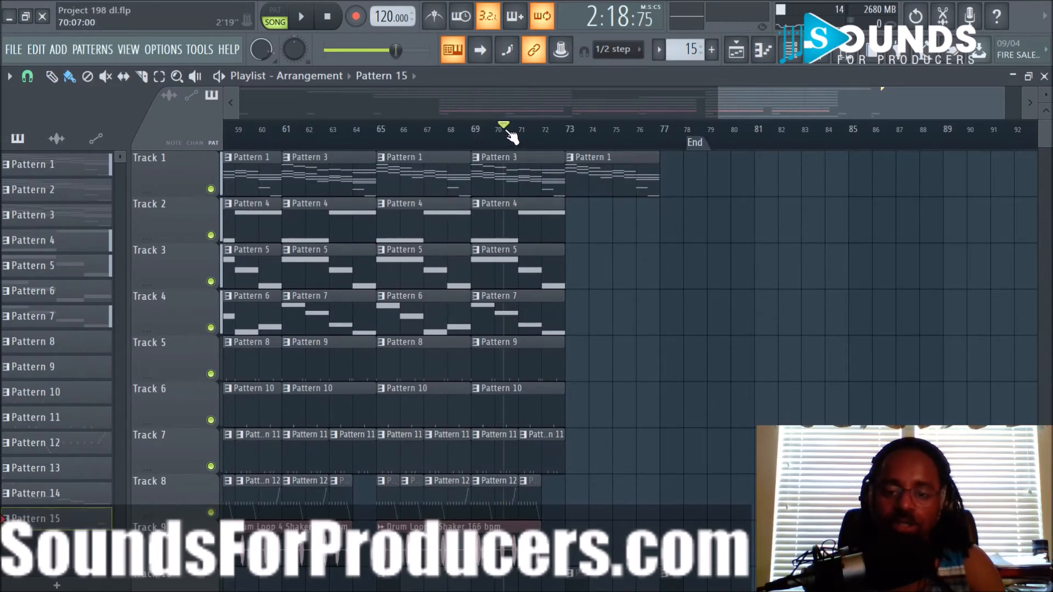
pyautogui.scroll(-2, 653, 151)
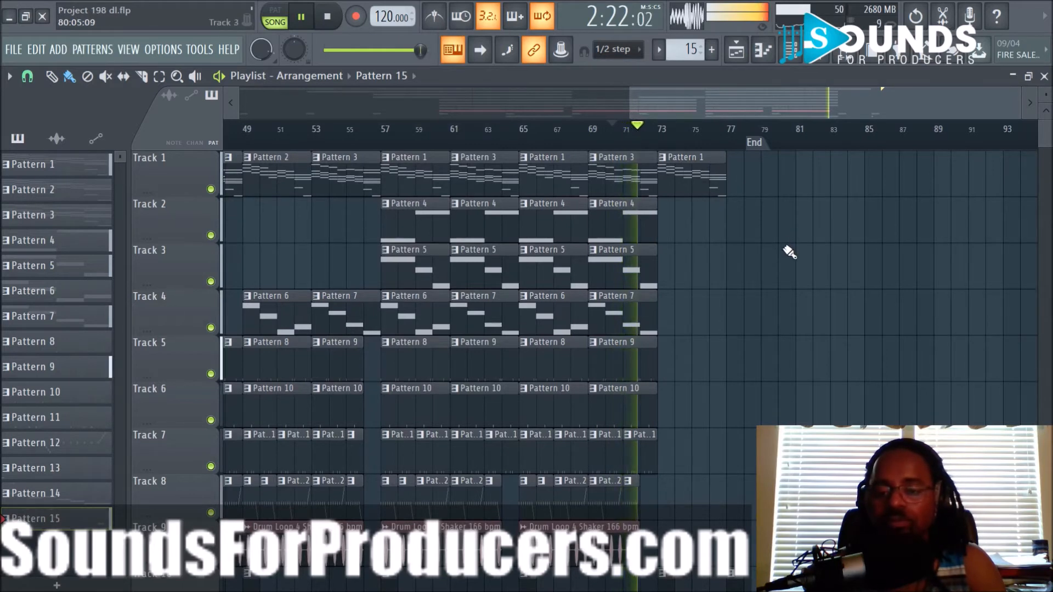
pyautogui.scroll(-2, 790, 253)
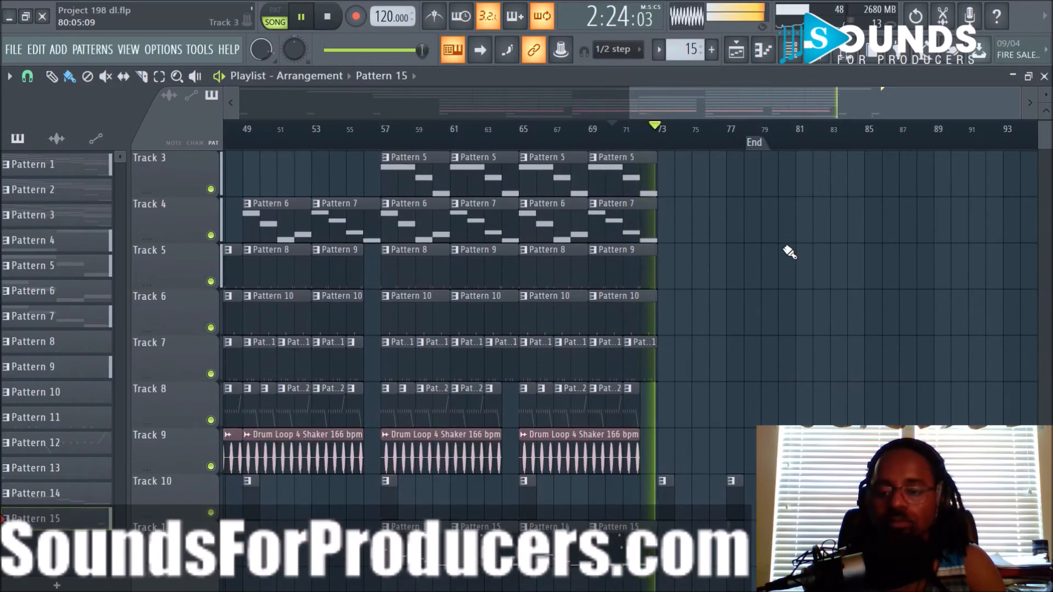
pyautogui.scroll(2, 790, 253)
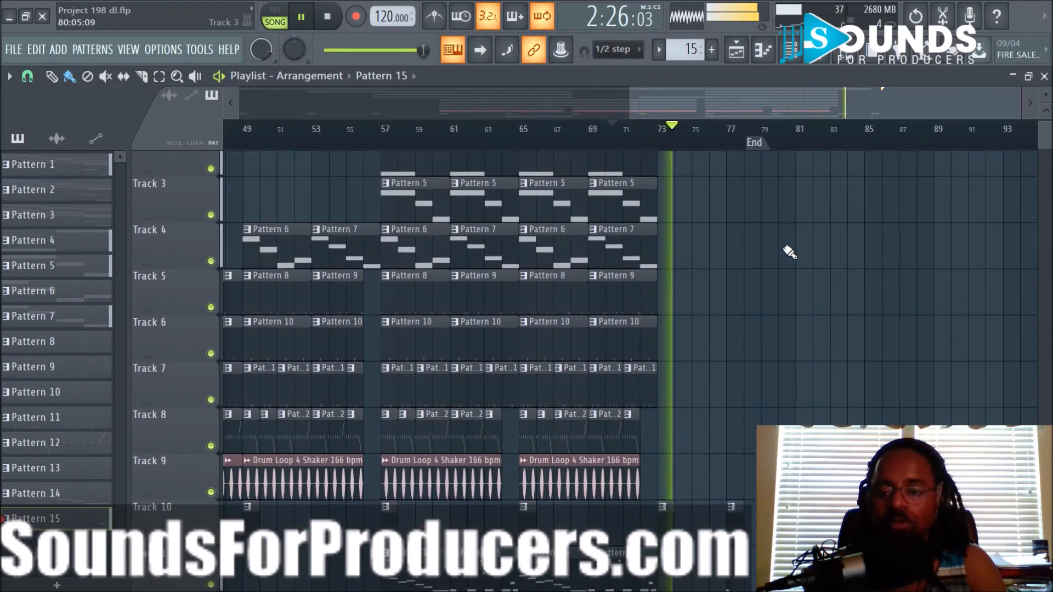
pyautogui.scroll(-1, 790, 252)
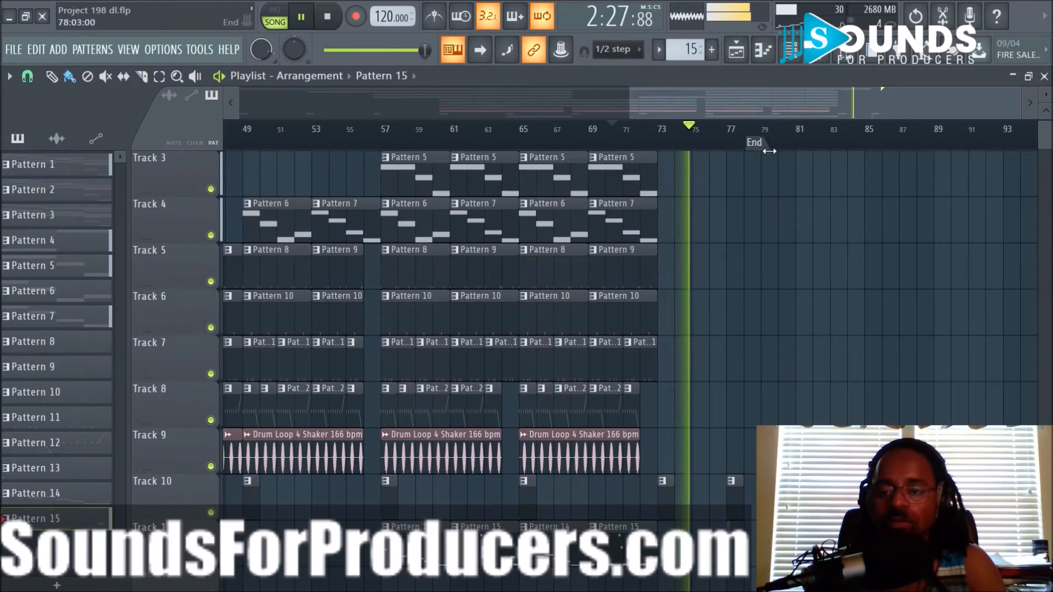
# Move the End marker to bar 81 and listen through the ending of the arrangement
pyautogui.moveTo(770, 151); pyautogui.dragTo(802, 144)
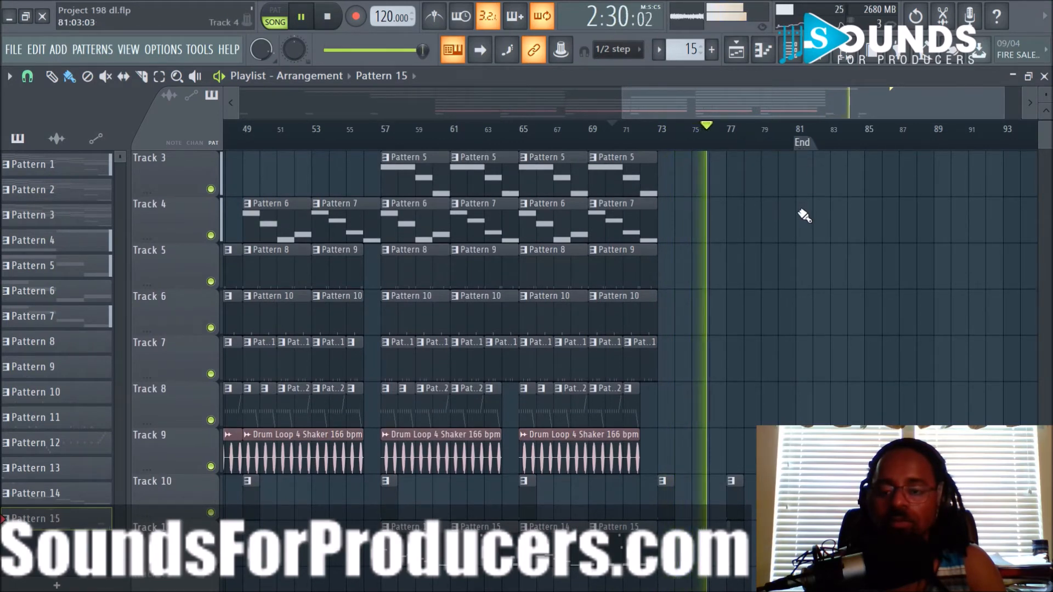
pyautogui.scroll(2, 742, 155)
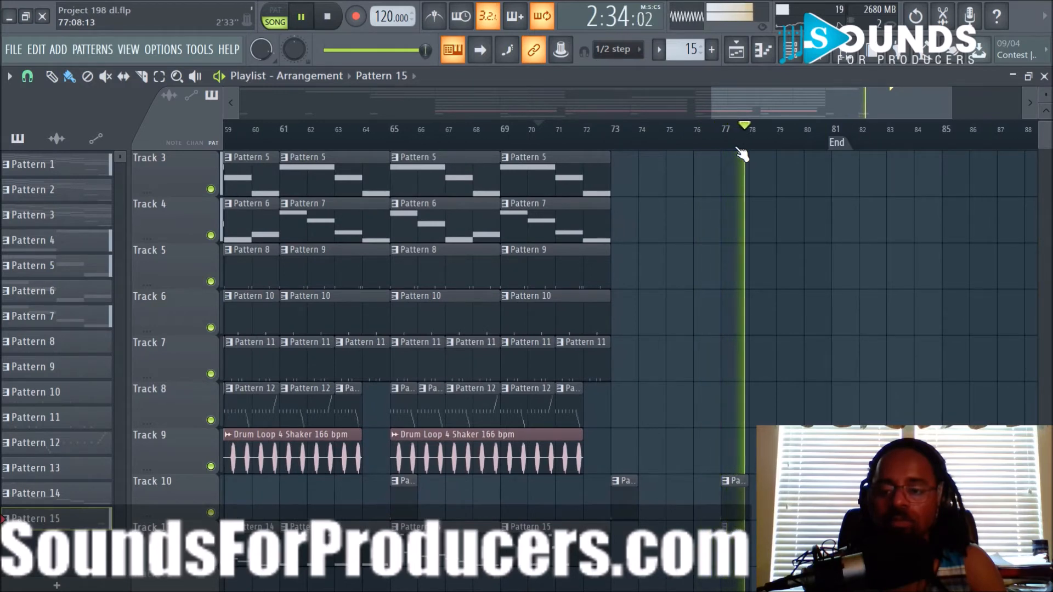
pyautogui.scroll(1, 768, 231)
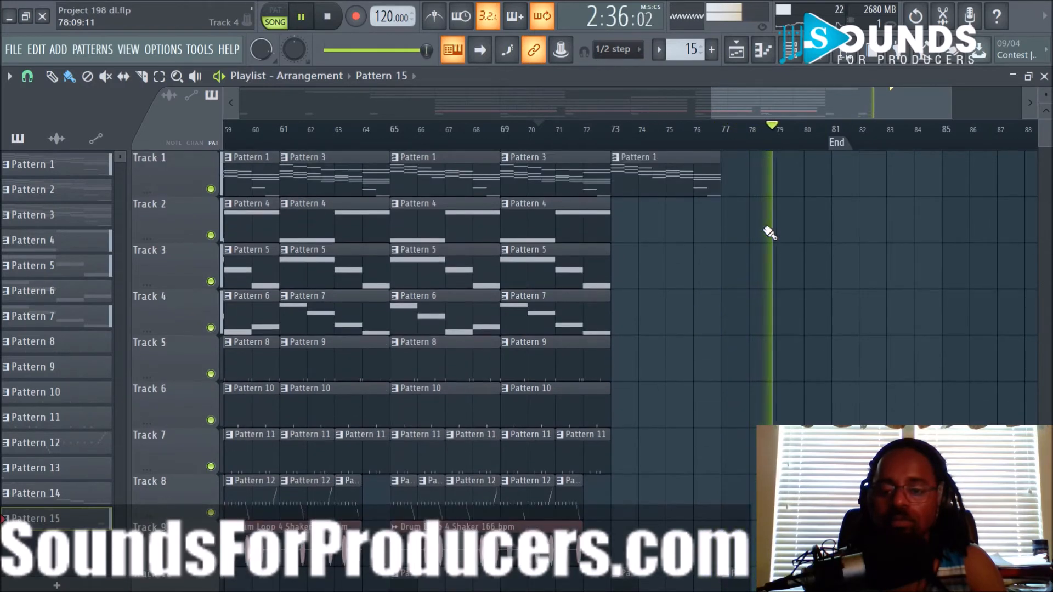
pyautogui.scroll(-2, 769, 232)
pyautogui.press('space')
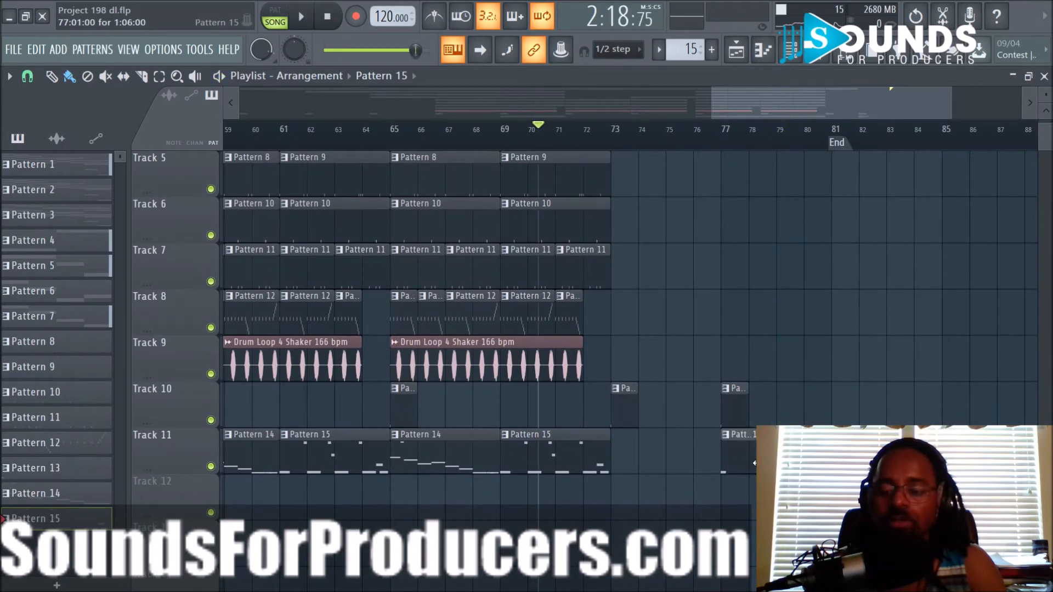
# Make the Track 11 bass clip at bar 77 a unique pattern, reduce it to two E2 notes, and play the outro
pyautogui.click(729, 439)
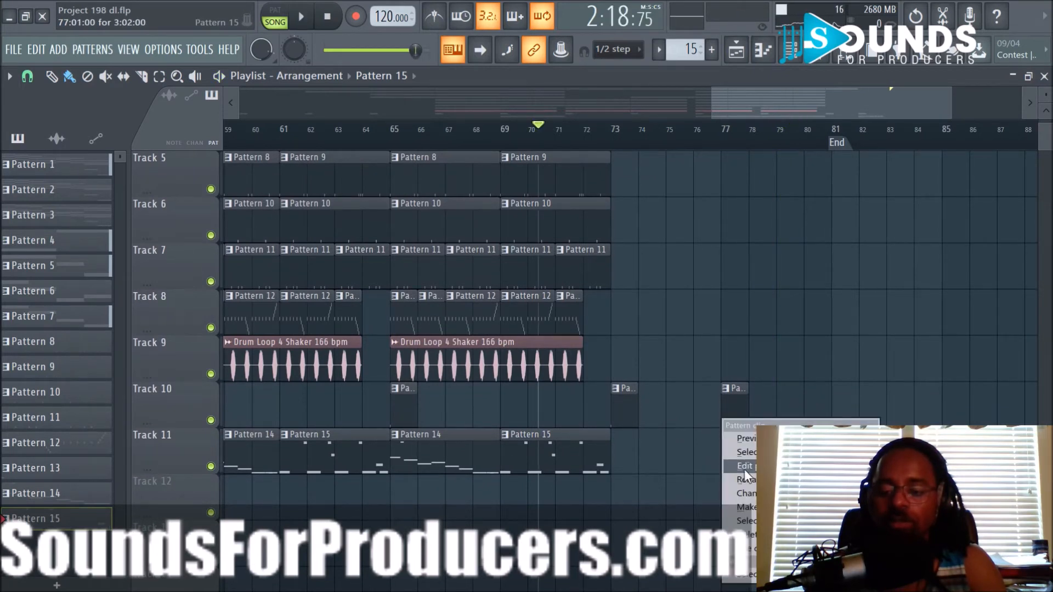
pyautogui.click(745, 507)
pyautogui.doubleClick(753, 460)
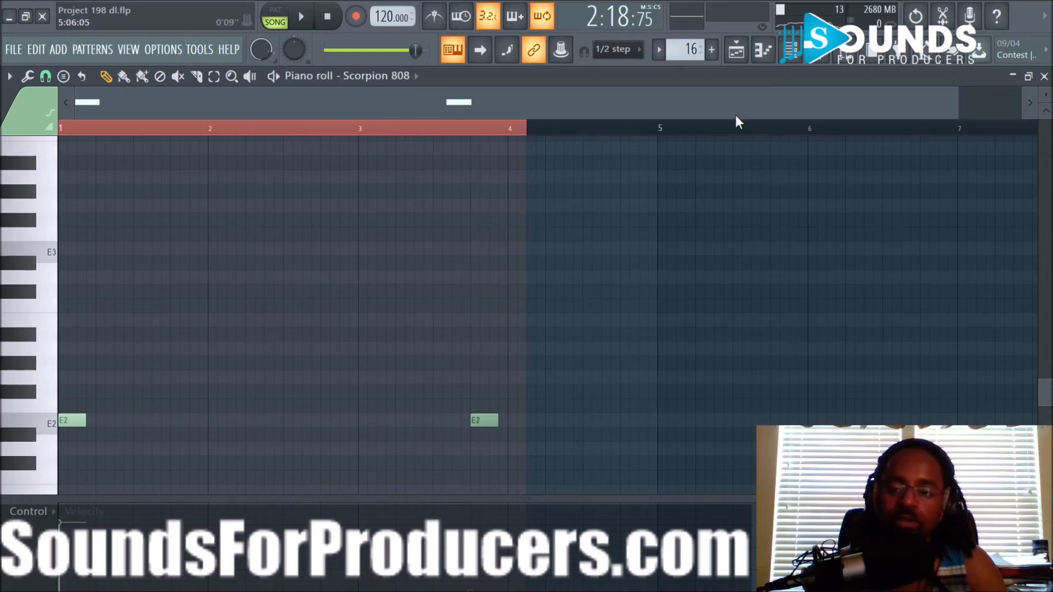
pyautogui.click(736, 51)
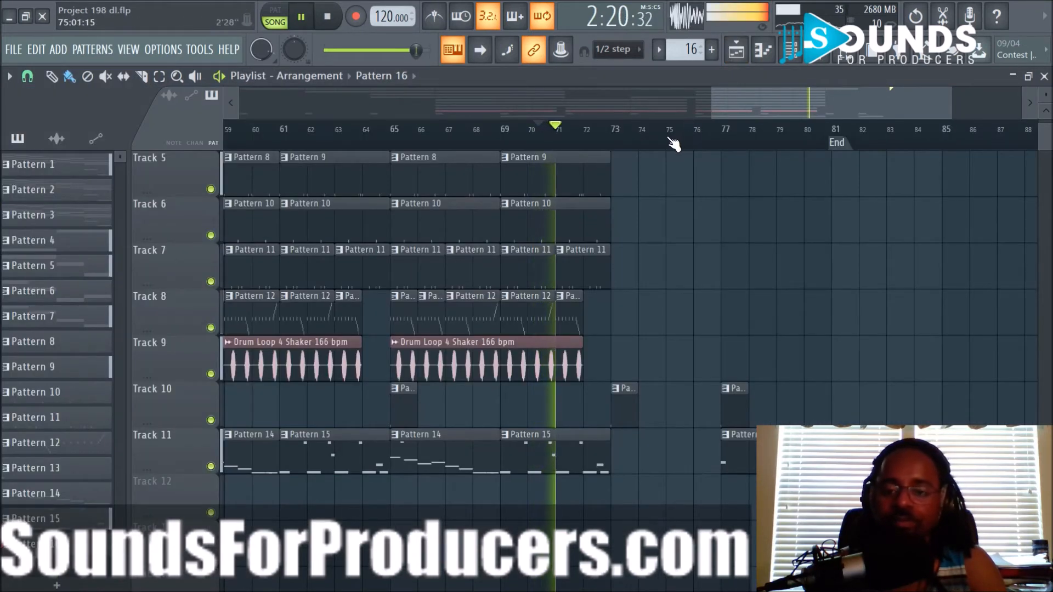
pyautogui.scroll(4, 775, 223)
pyautogui.scroll(-3, 774, 143)
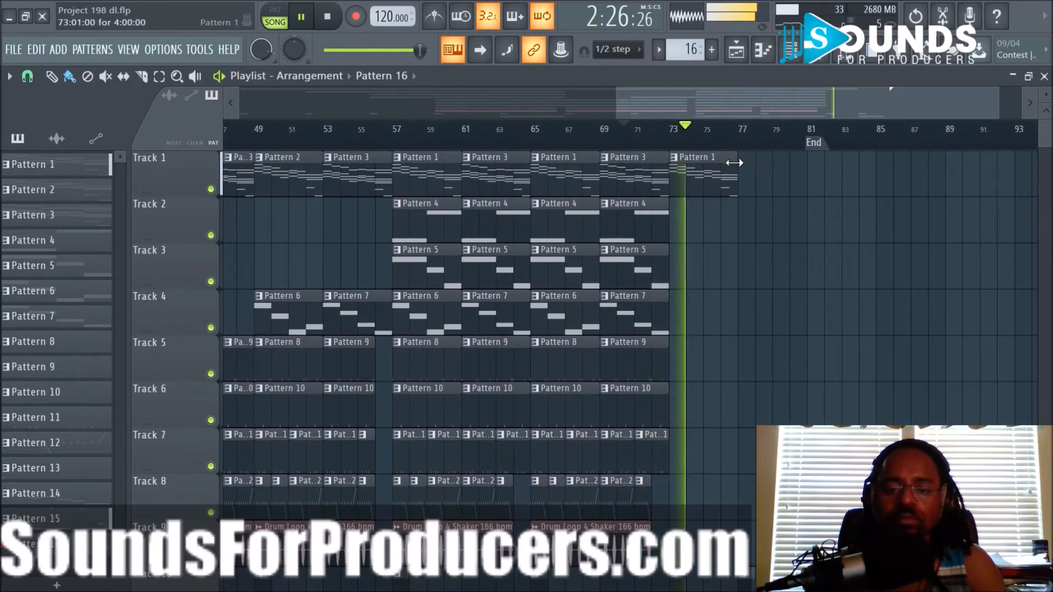
# Switch the Track 1 clip at bar 73 to Pattern 3 as its source and replay the outro
pyautogui.press('space')
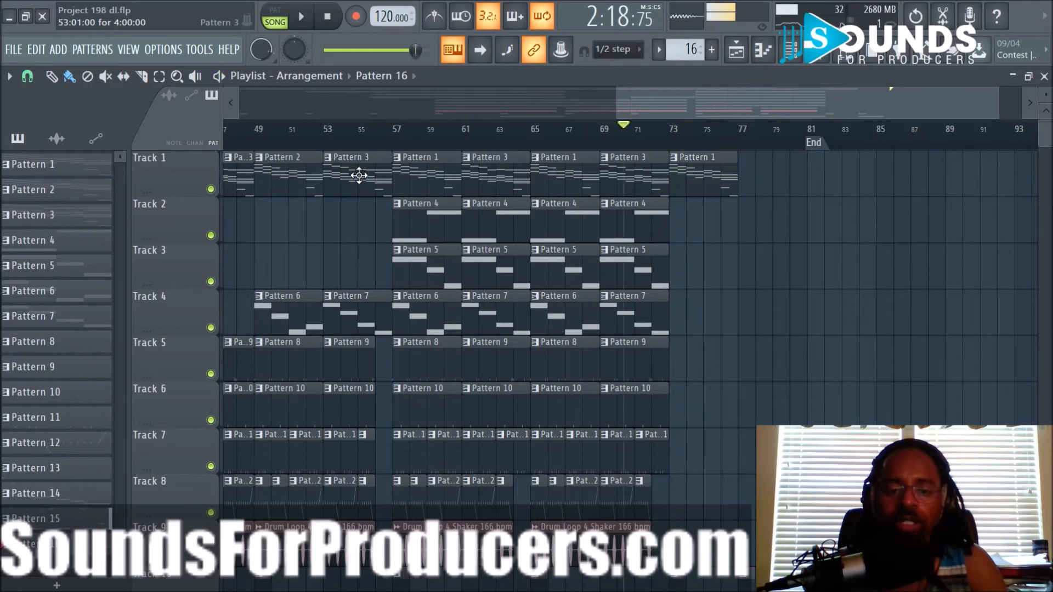
pyautogui.click(676, 162)
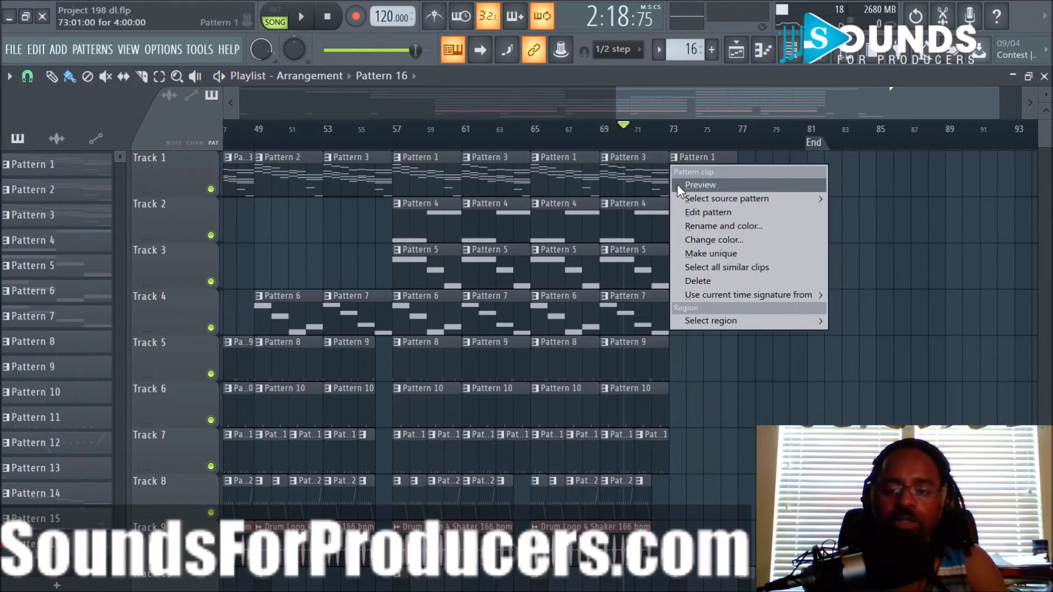
pyautogui.moveTo(704, 198)
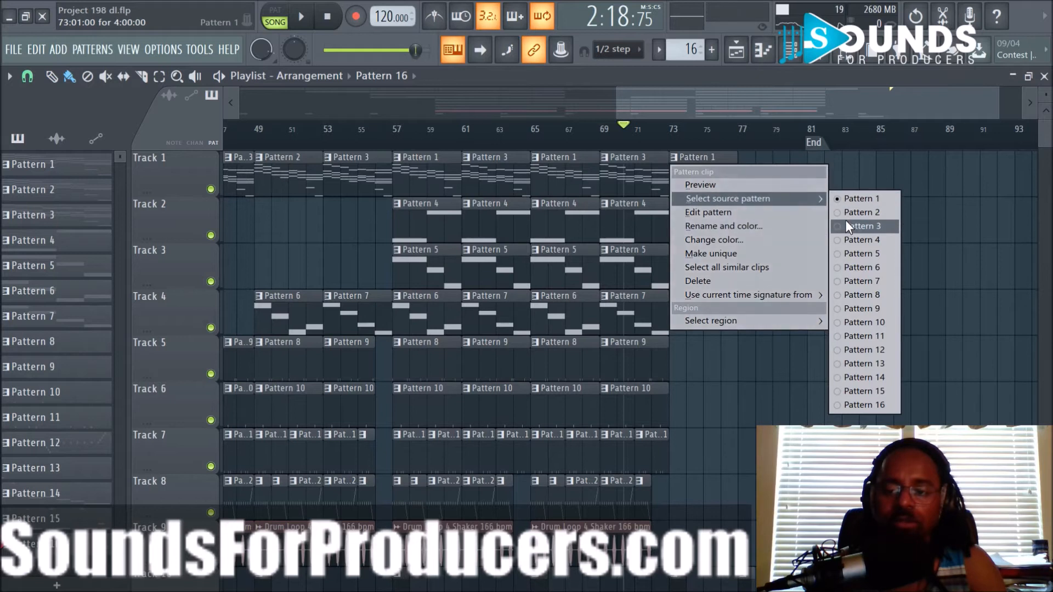
pyautogui.click(861, 226)
pyautogui.press('space')
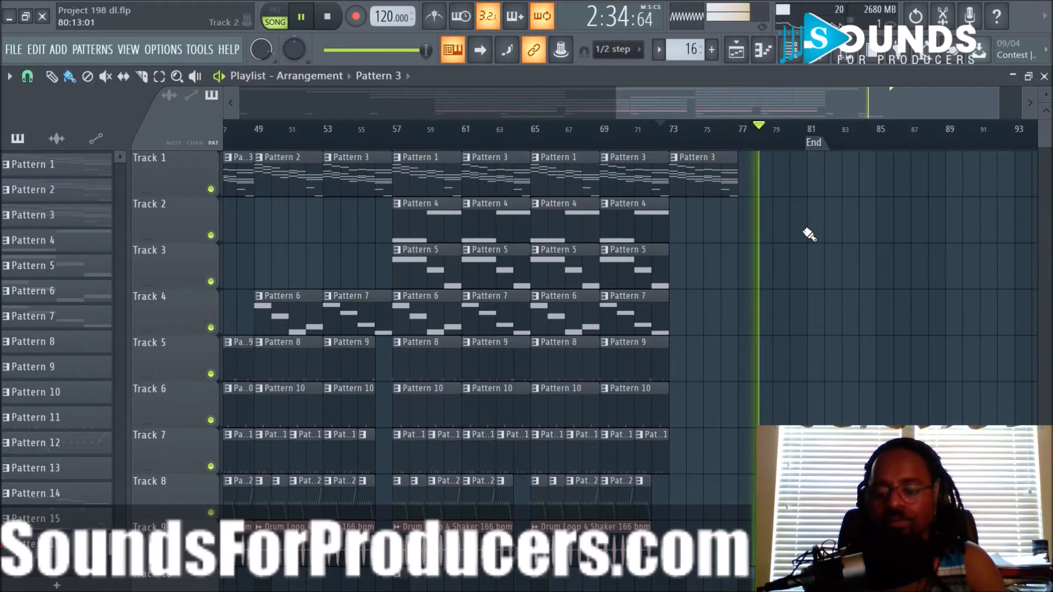
pyautogui.scroll(-4, 796, 363)
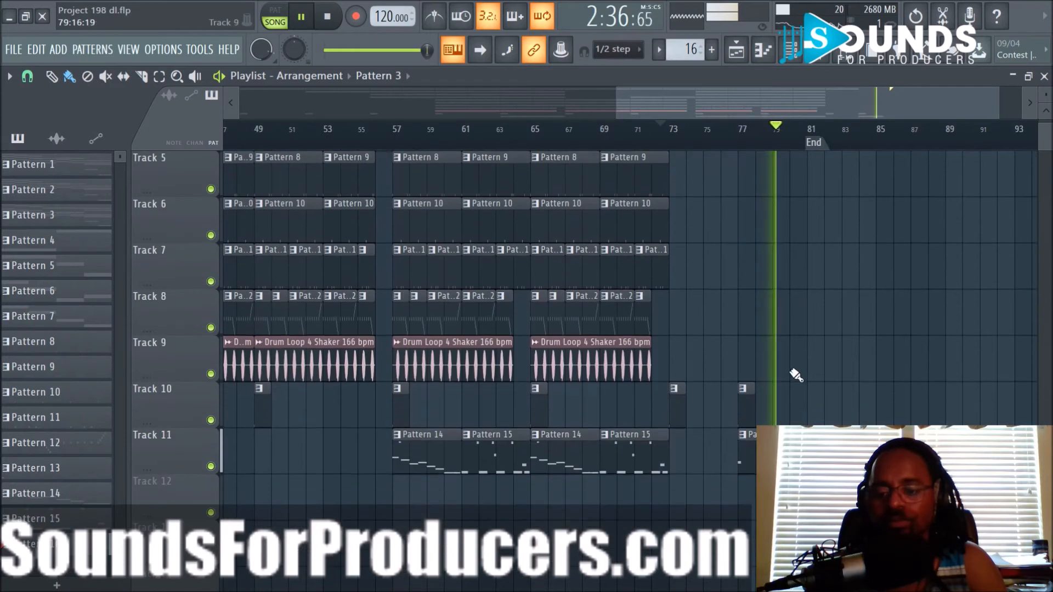
pyautogui.press('space')
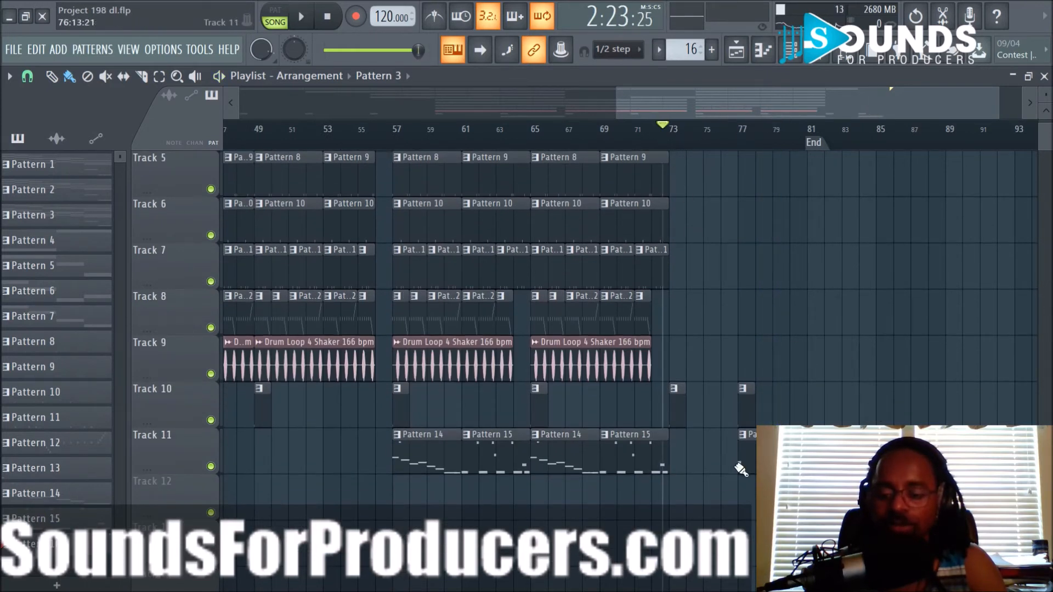
# Try the second E2 note of Pattern 16 at the middle of bar 2 in the piano roll and play the outro
pyautogui.scroll(1, 629, 362)
pyautogui.scroll(-3, 629, 362)
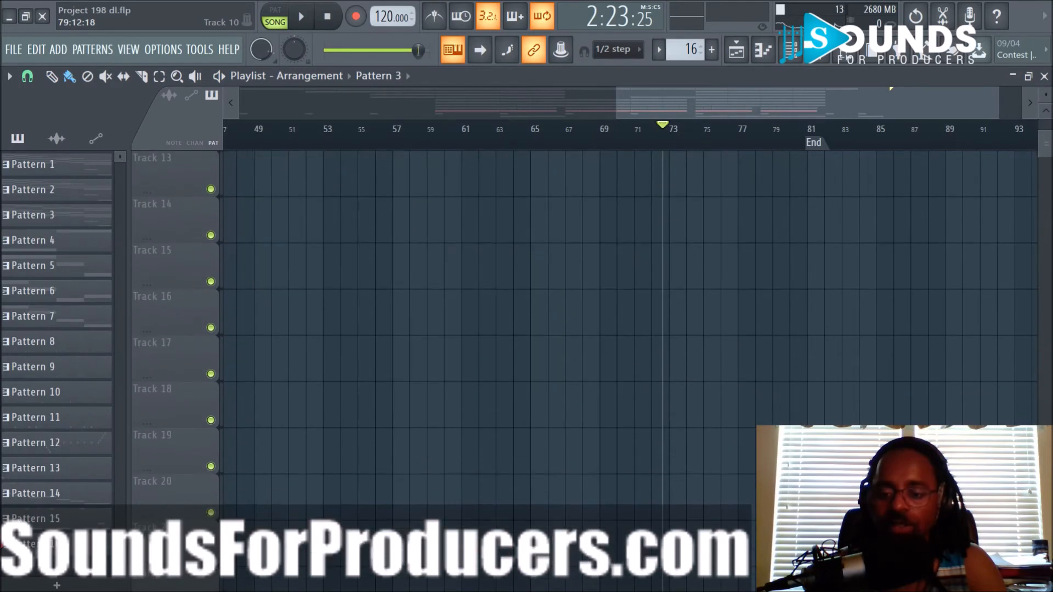
pyautogui.scroll(4, 797, 310)
pyautogui.doubleClick(757, 278)
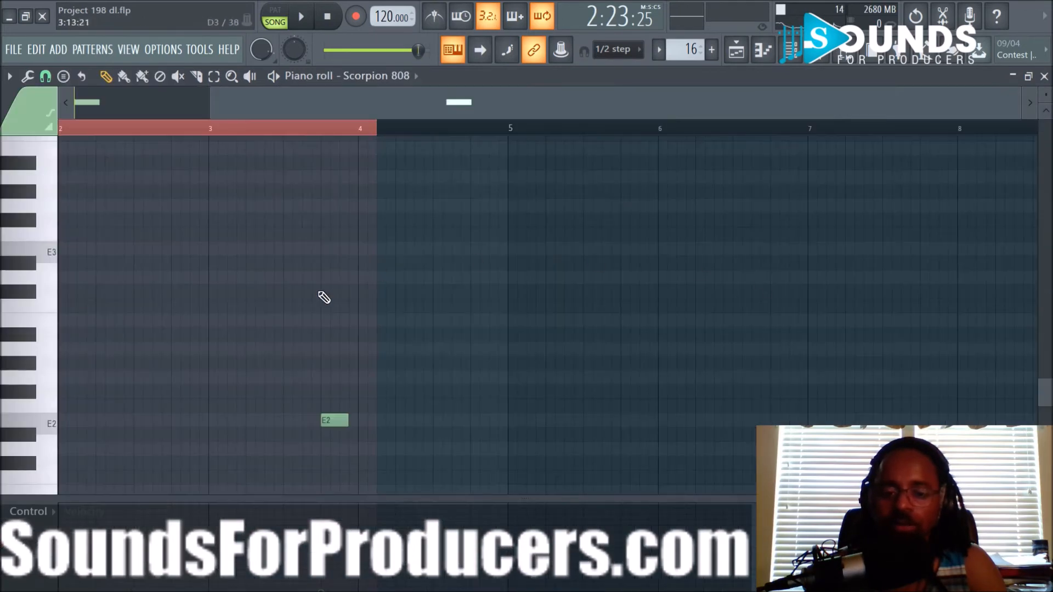
pyautogui.moveTo(198, 419); pyautogui.dragTo(208, 441)
pyautogui.moveTo(290, 434); pyautogui.dragTo(309, 416)
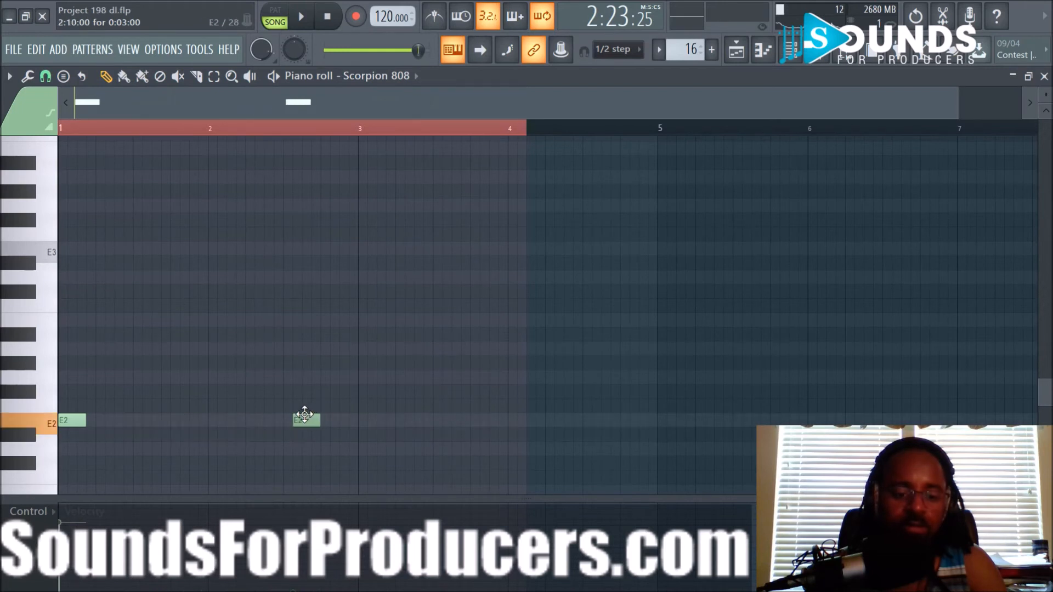
pyautogui.press('space')
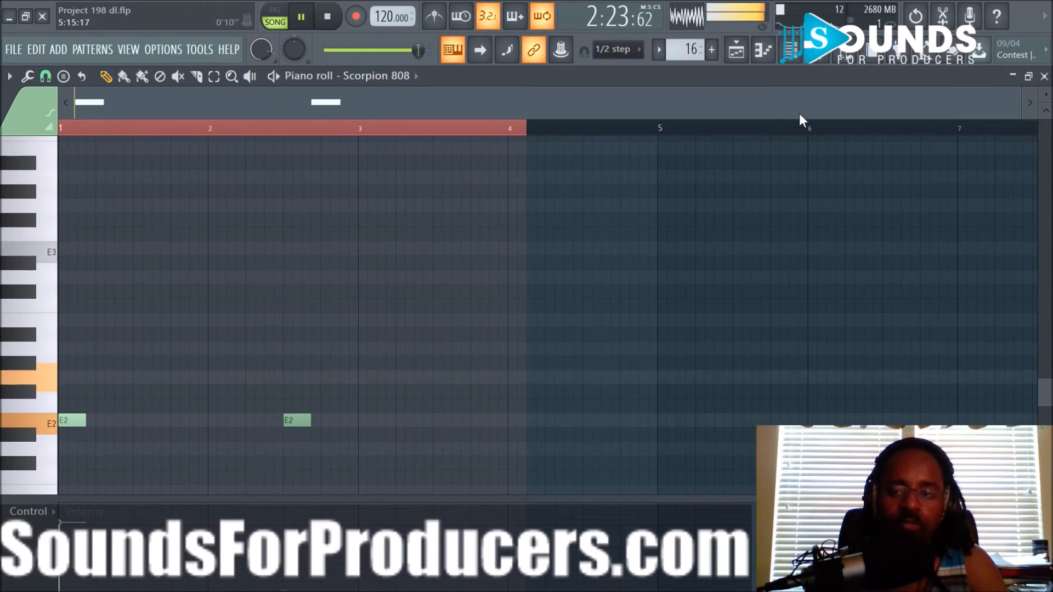
pyautogui.click(757, 55)
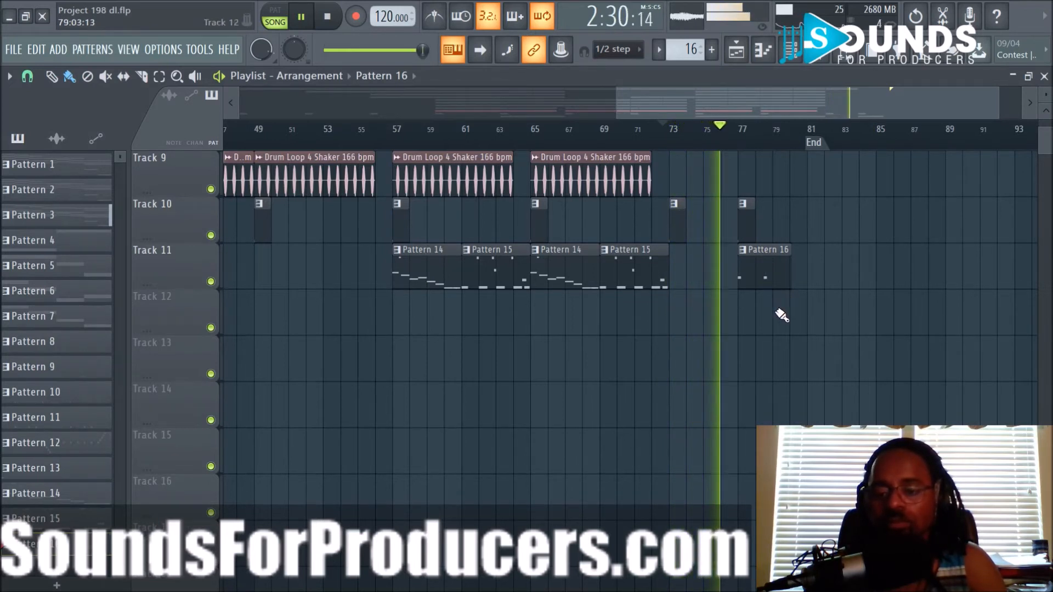
# Move the second E2 note of Pattern 16 to the start of bar 2 and replay the outro
pyautogui.doubleClick(760, 277)
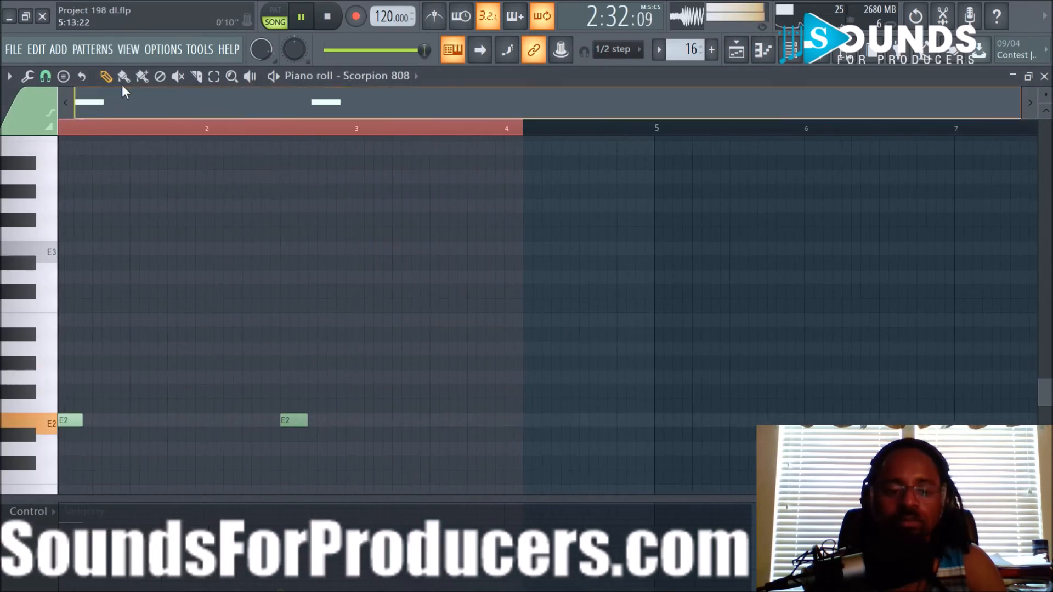
pyautogui.press('space')
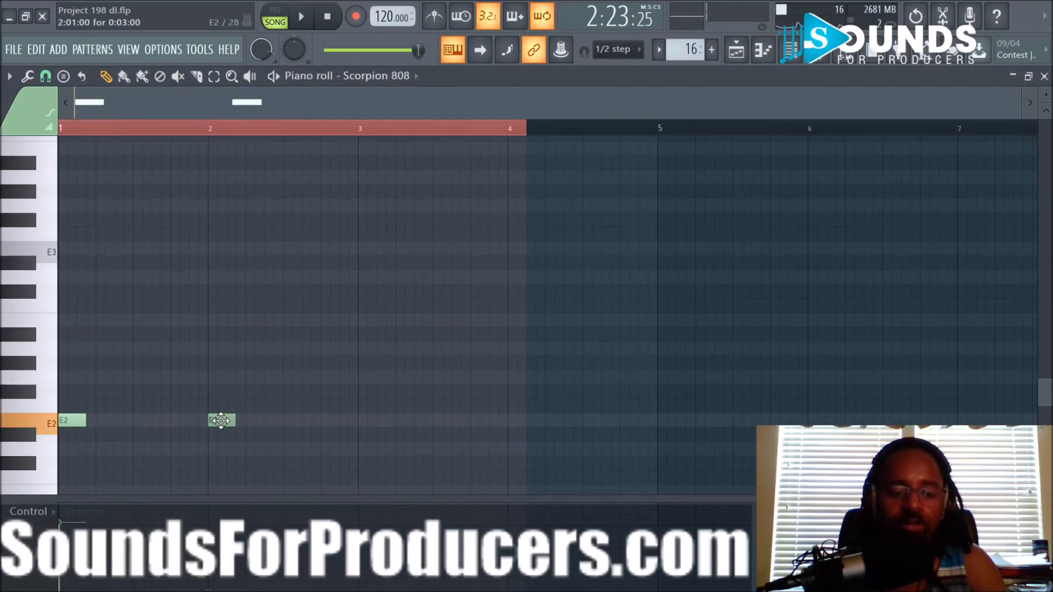
pyautogui.click(747, 56)
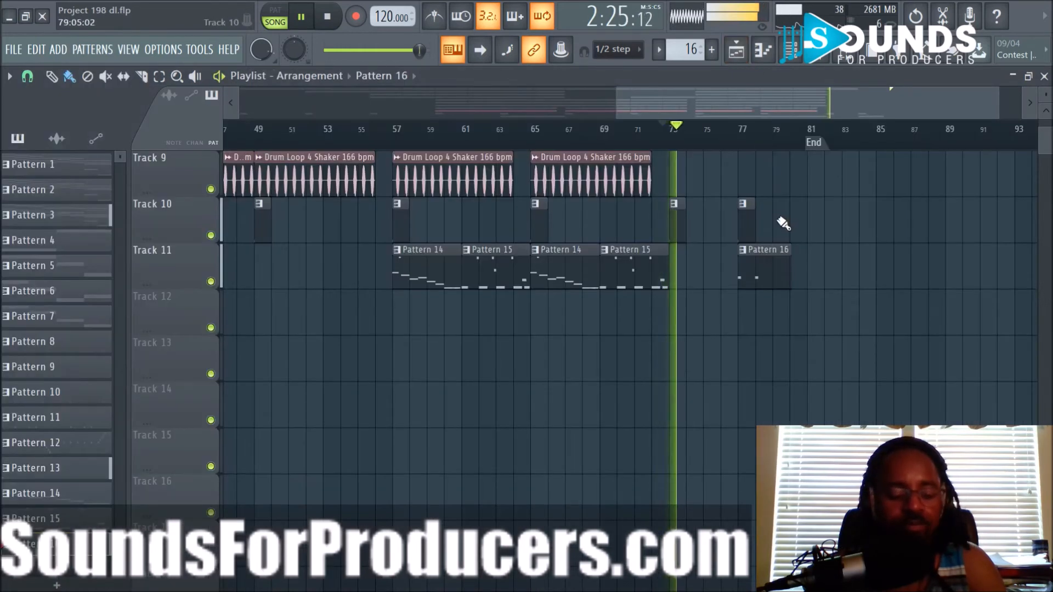
pyautogui.scroll(8, 855, 296)
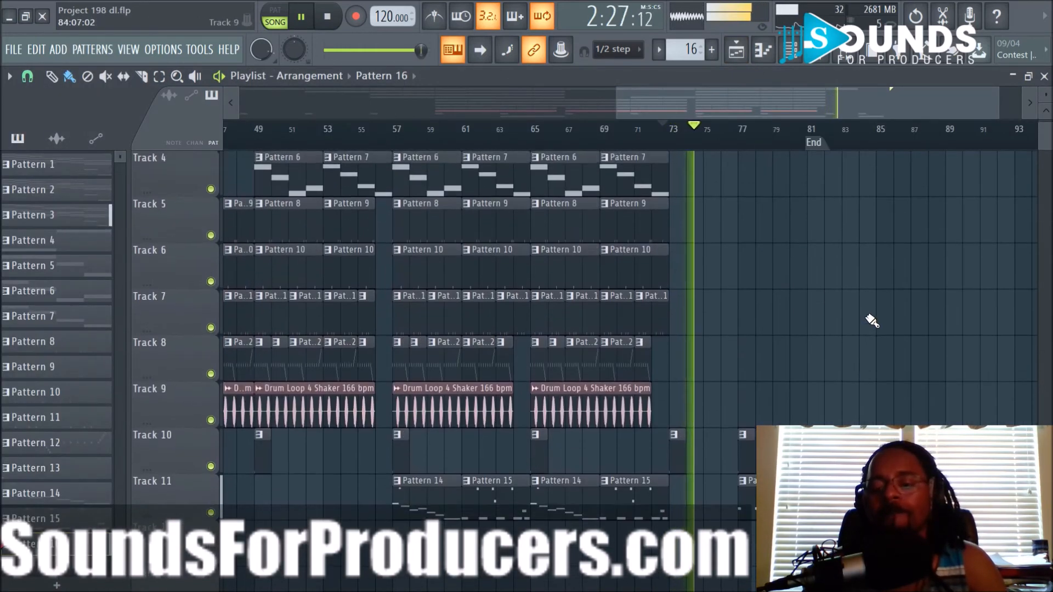
pyautogui.scroll(-3, 870, 307)
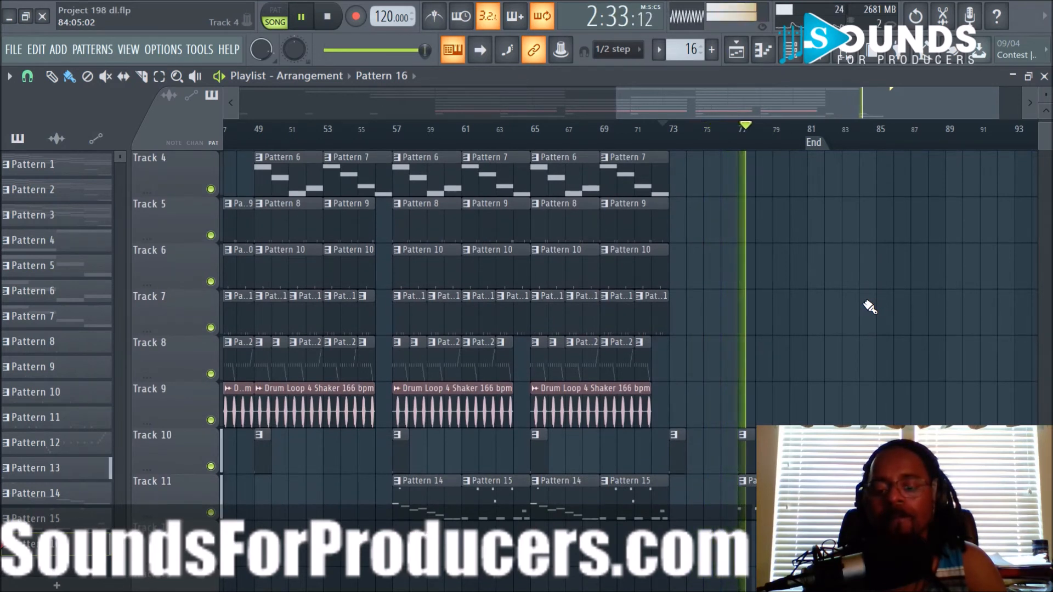
pyautogui.press('space')
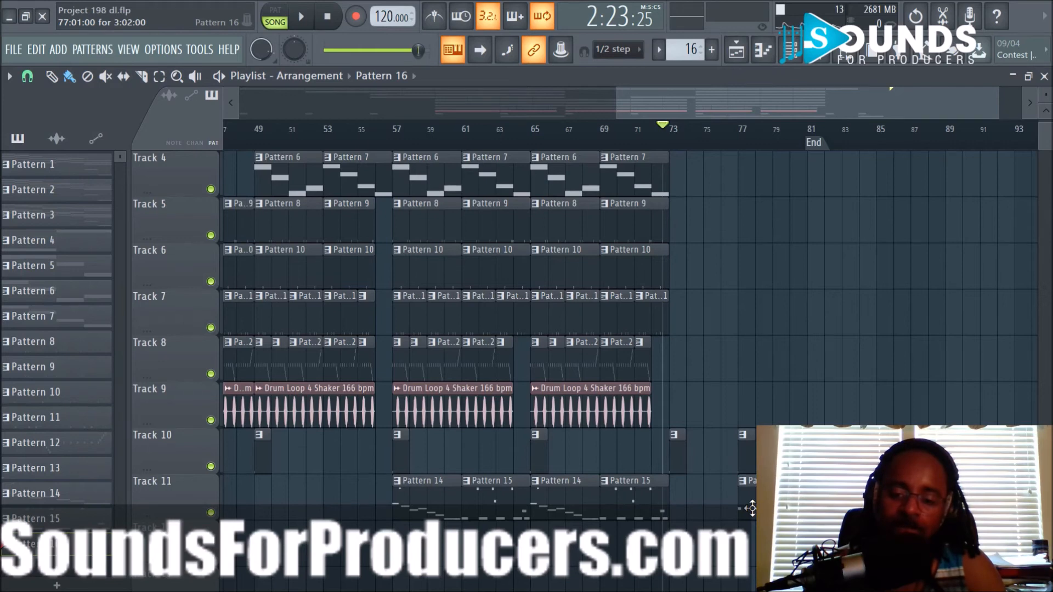
# Enable the Scorpion 808's volume envelope with attack, decay, sustain and release at minimum, and return to the playlist
pyautogui.scroll(3, 751, 509)
pyautogui.scroll(-2, 751, 509)
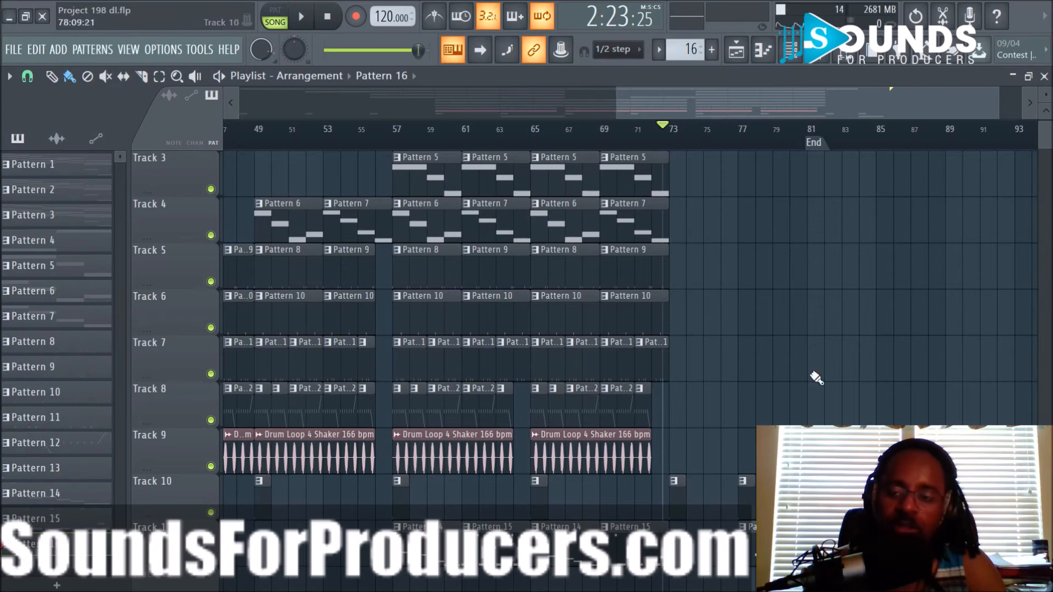
pyautogui.click(793, 54)
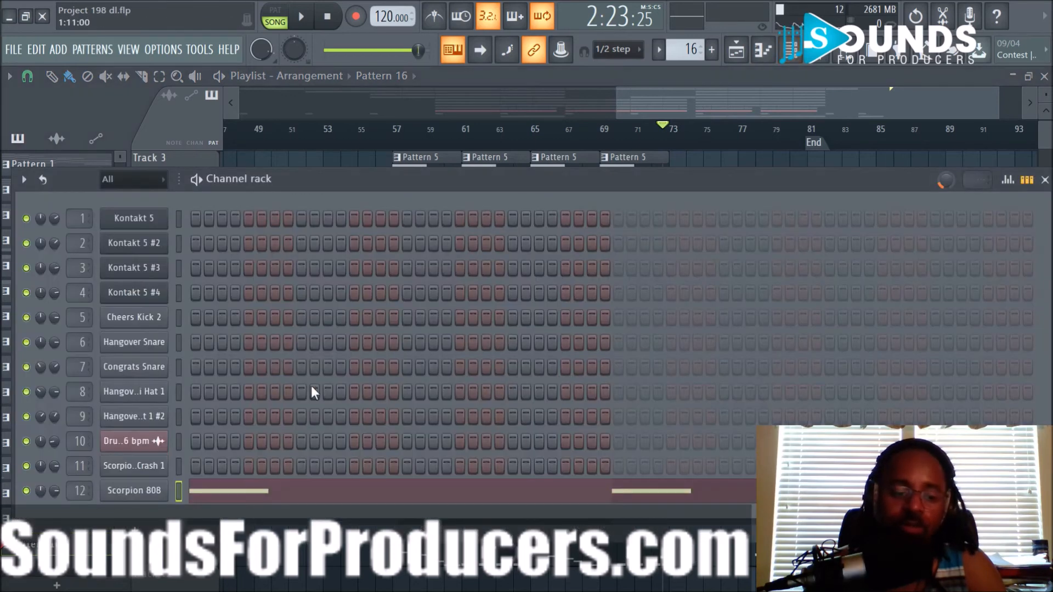
pyautogui.click(128, 492)
pyautogui.click(168, 264)
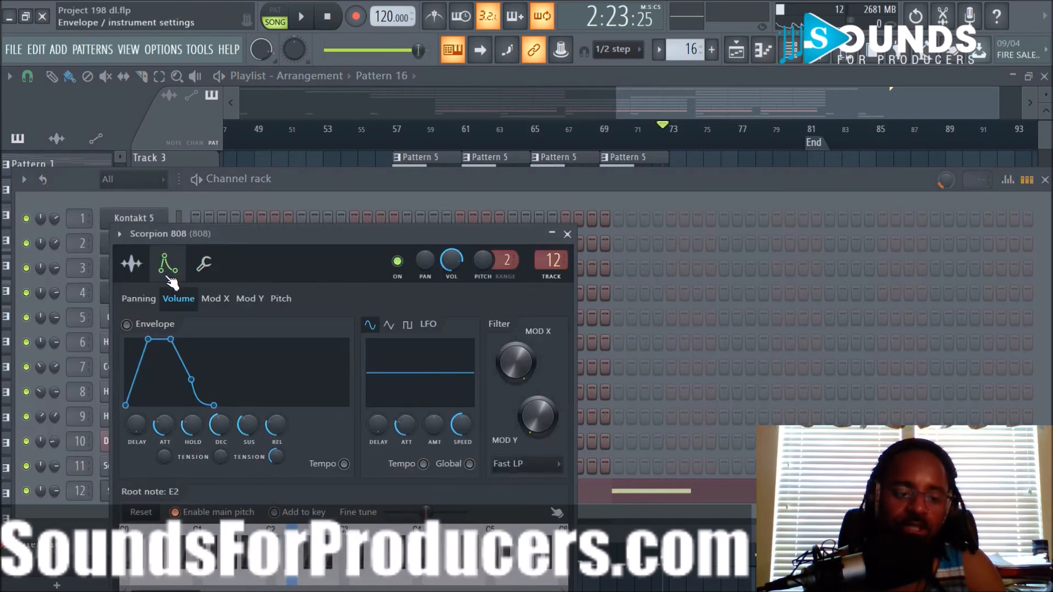
pyautogui.moveTo(163, 447); pyautogui.dragTo(163, 472)
pyautogui.moveTo(220, 429); pyautogui.dragTo(220, 458)
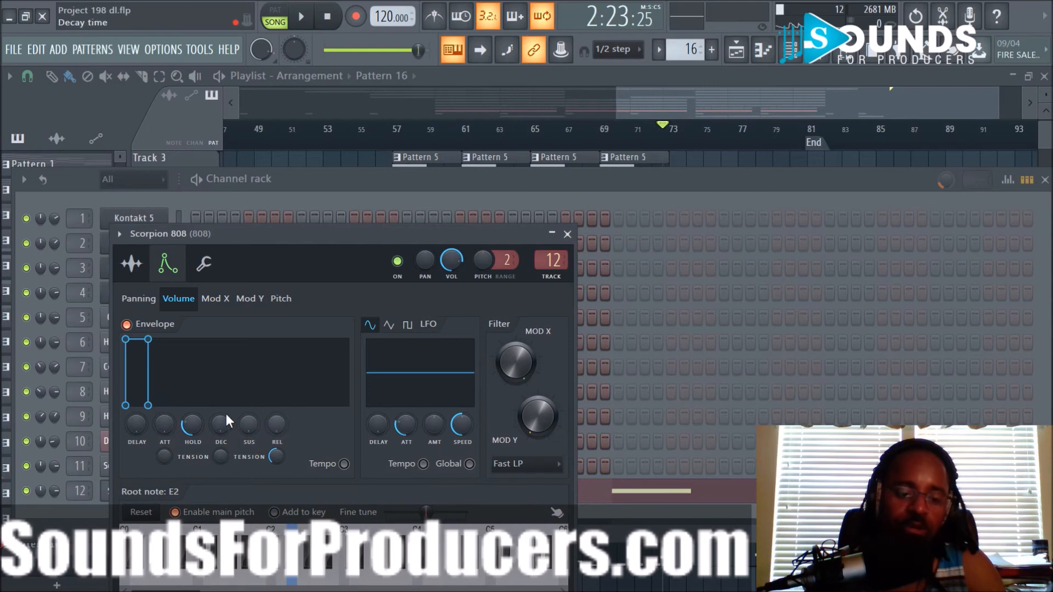
pyautogui.click(568, 234)
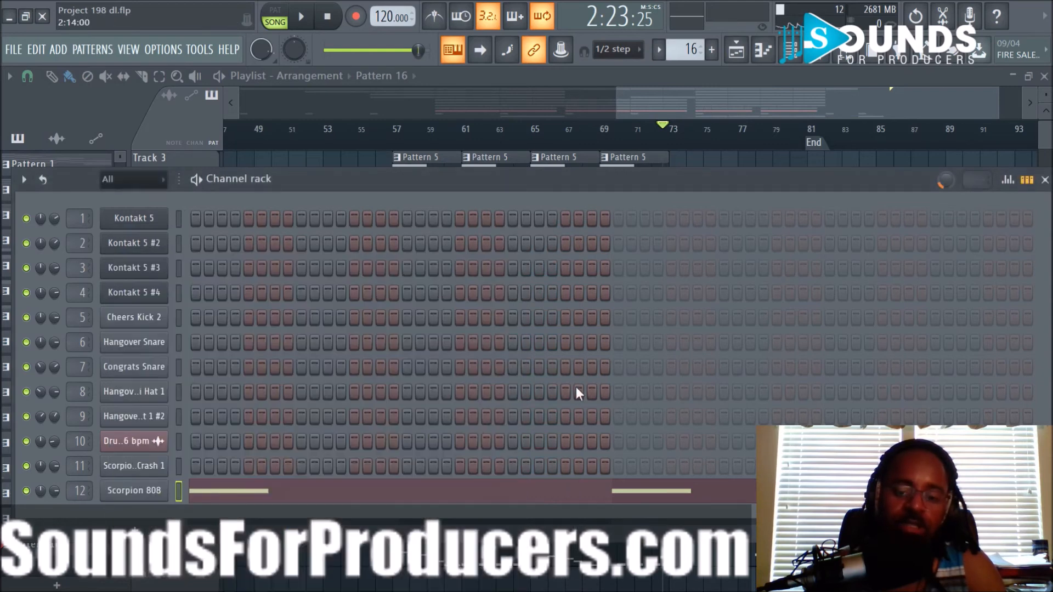
pyautogui.press('F6')
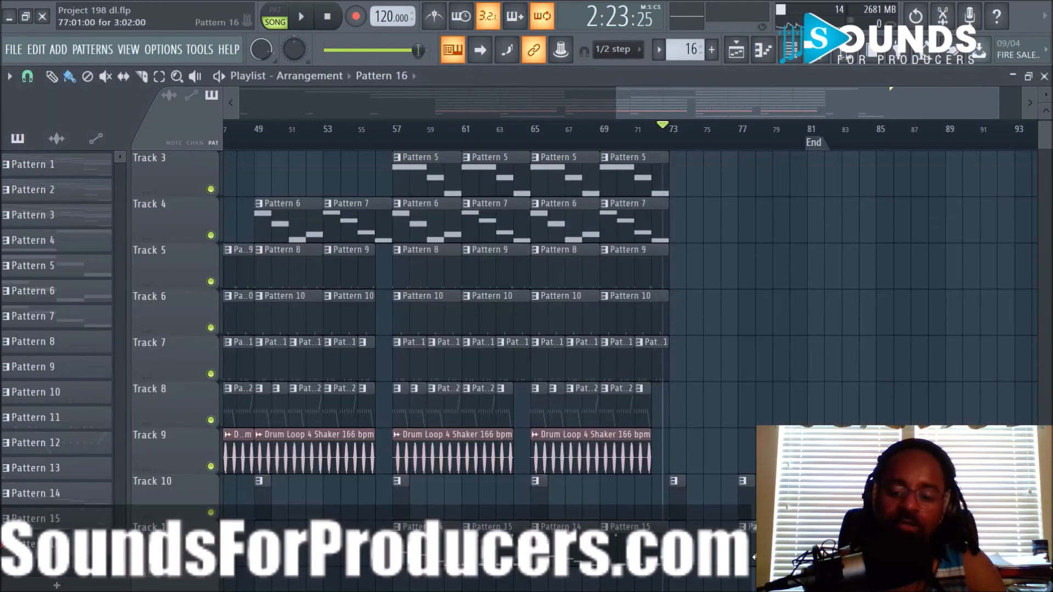
# Play the arrangement from bar 57 while examining the Scorpion 808 notes of Pattern 14 in the piano roll
pyautogui.click(396, 144)
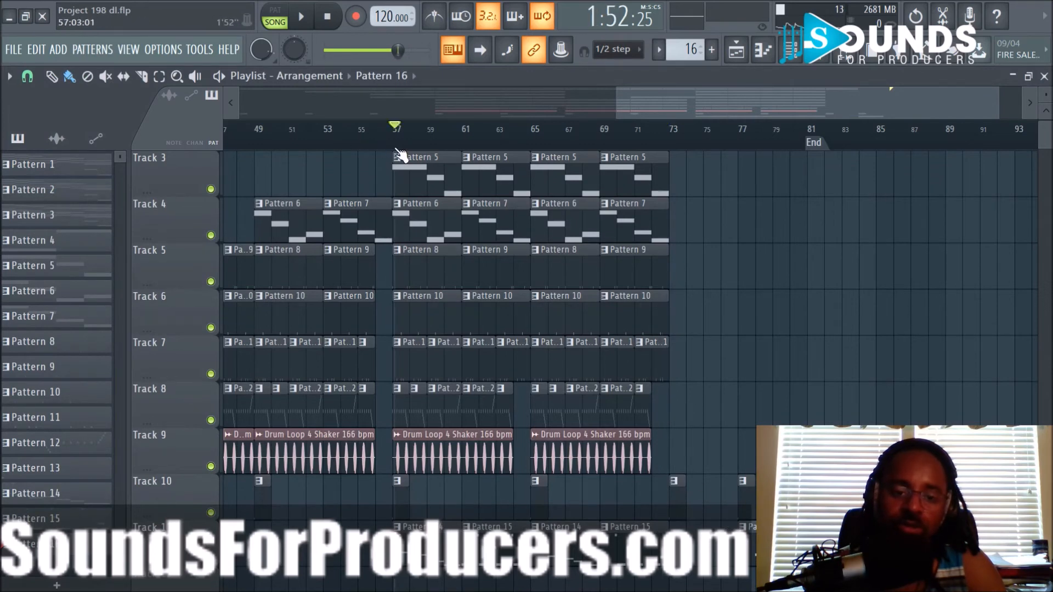
pyautogui.click(394, 143)
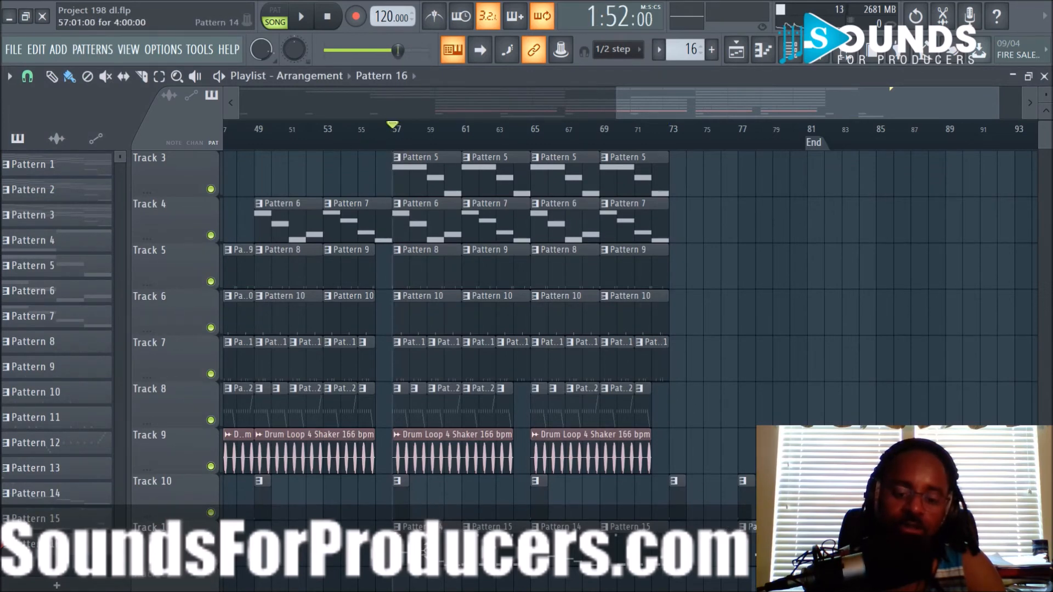
pyautogui.press('F7')
pyautogui.press('space')
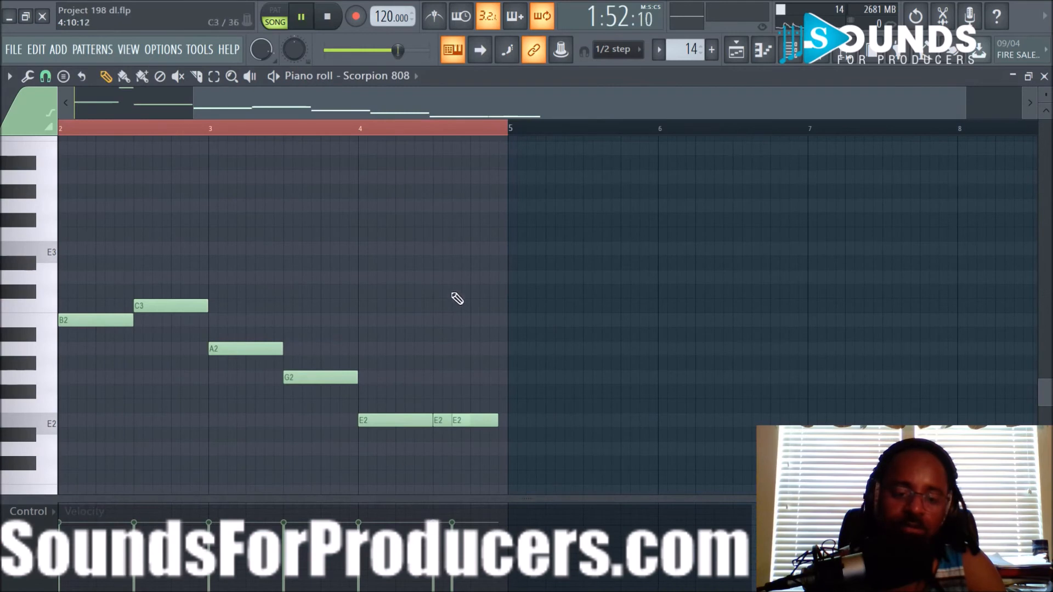
pyautogui.scroll(4, 352, 224)
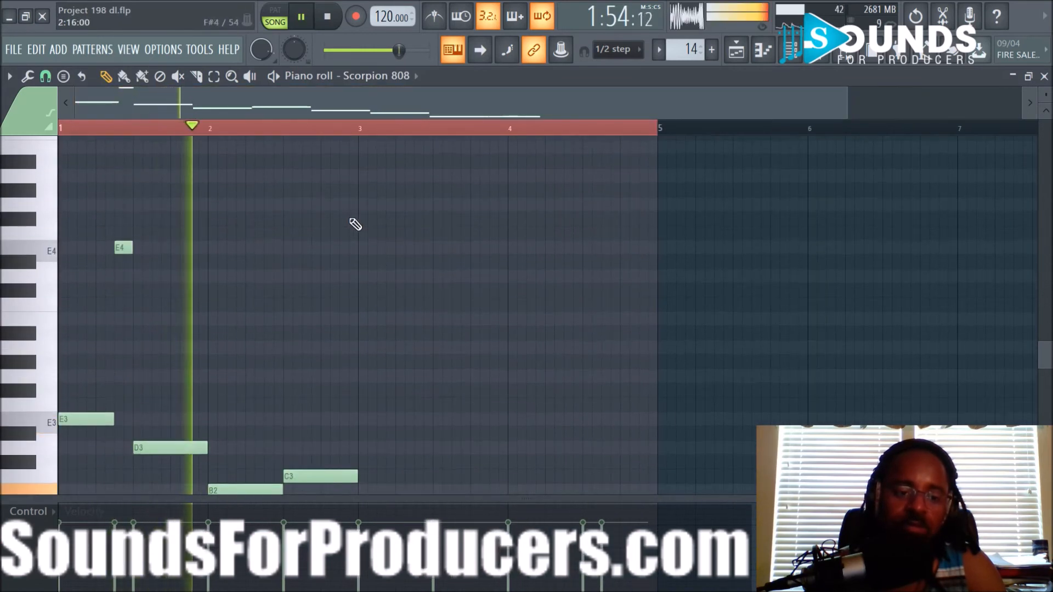
# Open Pattern 15 of the Scorpion 808 and extend its first two E2 notes up to the start of the following E3 notes
pyautogui.scroll(-3, 354, 224)
pyautogui.scroll(-3, 439, 228)
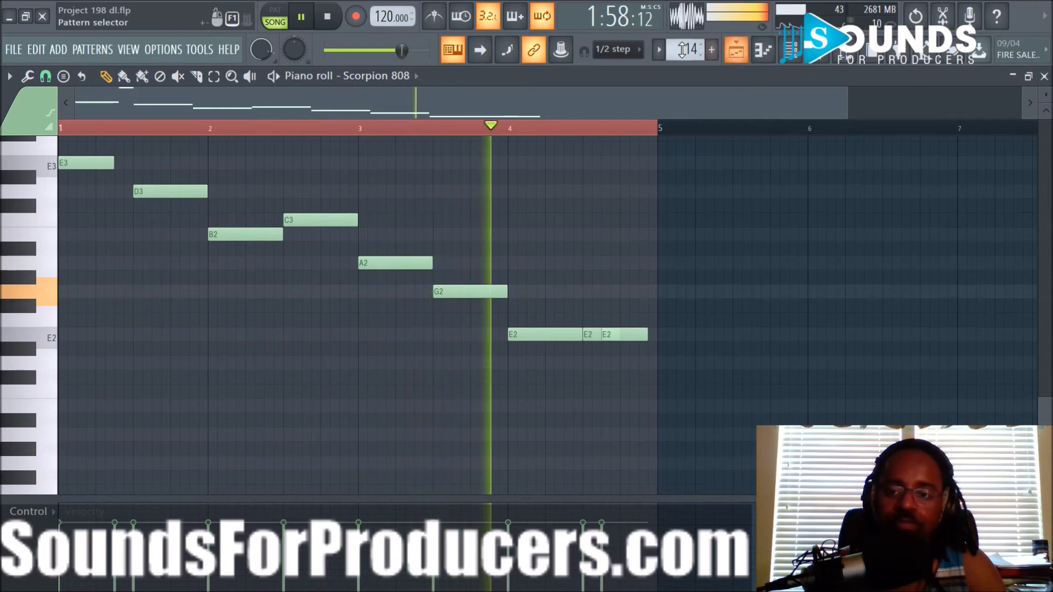
pyautogui.scroll(1, 681, 49)
pyautogui.scroll(2, 602, 298)
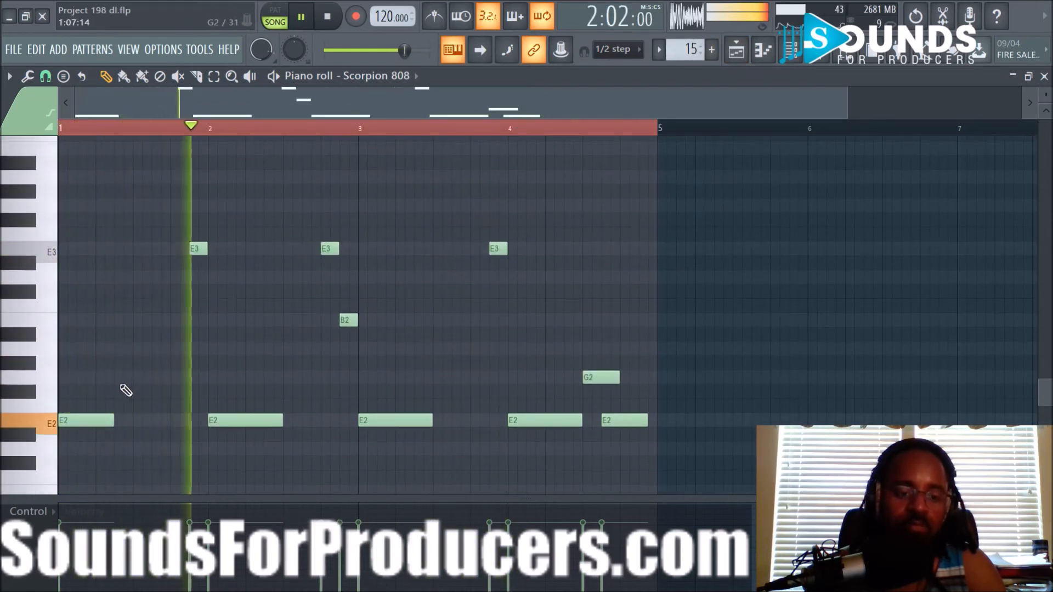
pyautogui.press('space')
pyautogui.moveTo(112, 426); pyautogui.dragTo(180, 426)
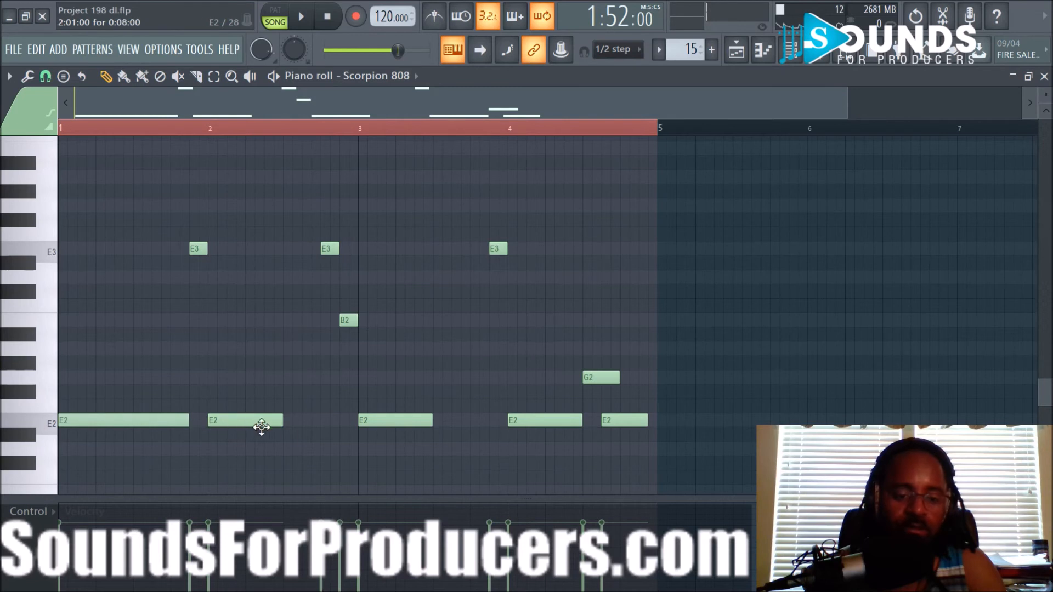
pyautogui.moveTo(283, 426); pyautogui.dragTo(316, 428)
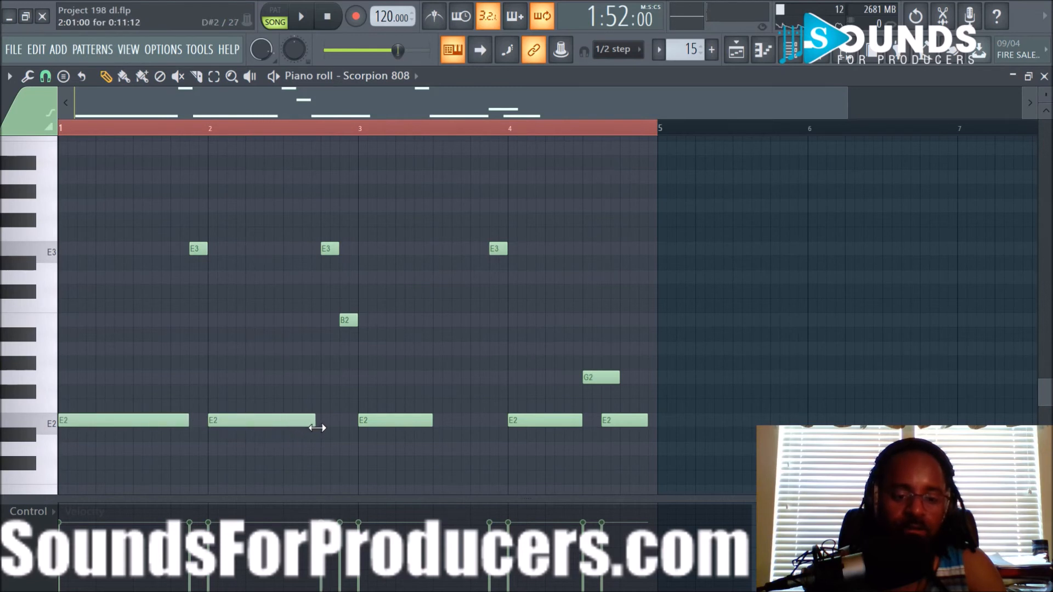
# Extend Pattern 15's third E2 note to the following E3 note and shorten the G2 note in bar 4 to the start of the last E2
pyautogui.moveTo(430, 425); pyautogui.dragTo(478, 423)
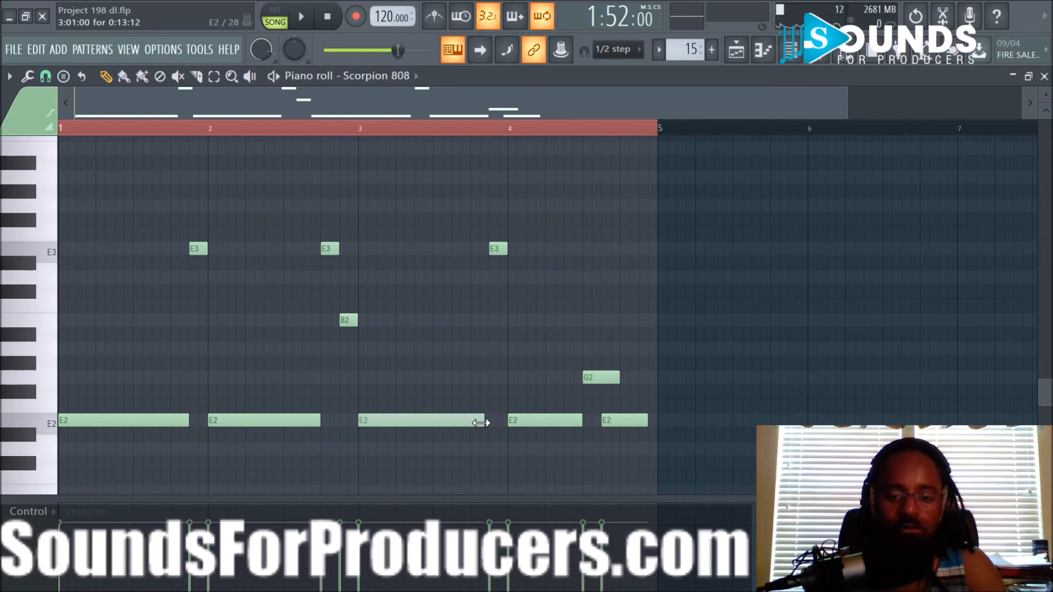
pyautogui.press('space')
pyautogui.moveTo(484, 423); pyautogui.dragTo(489, 423)
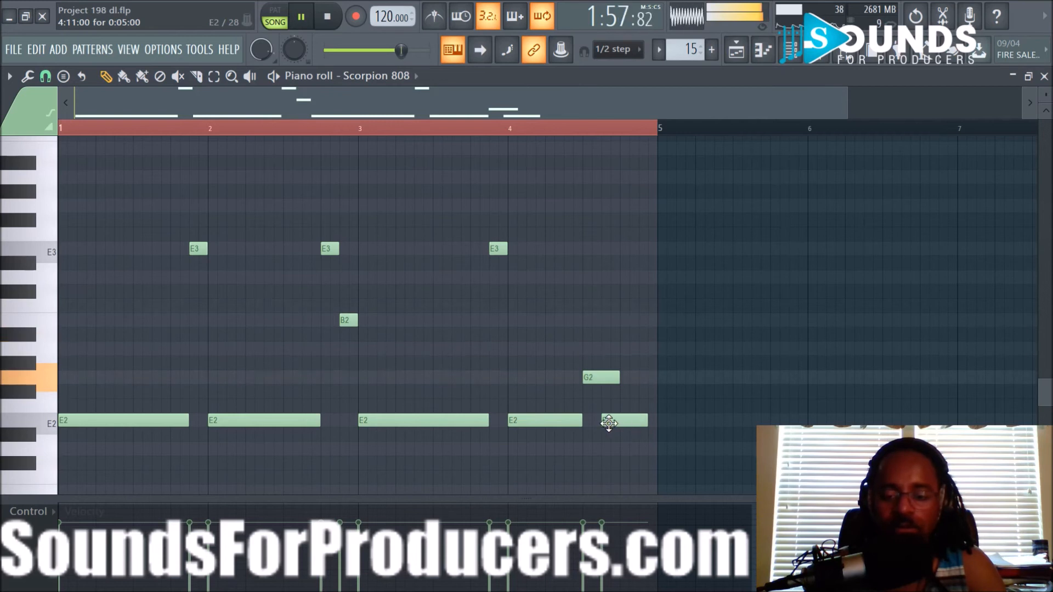
pyautogui.moveTo(618, 378); pyautogui.dragTo(598, 383)
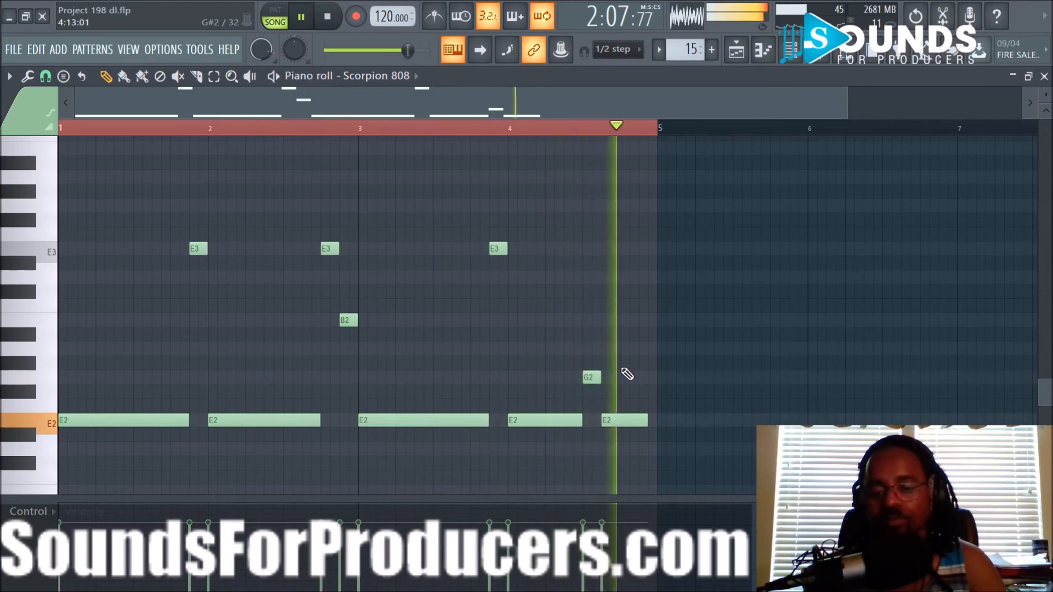
# Leave a single E2 note filling bar 1 of Pattern 16, without the second E2 note, and play the outro
pyautogui.press('F5')
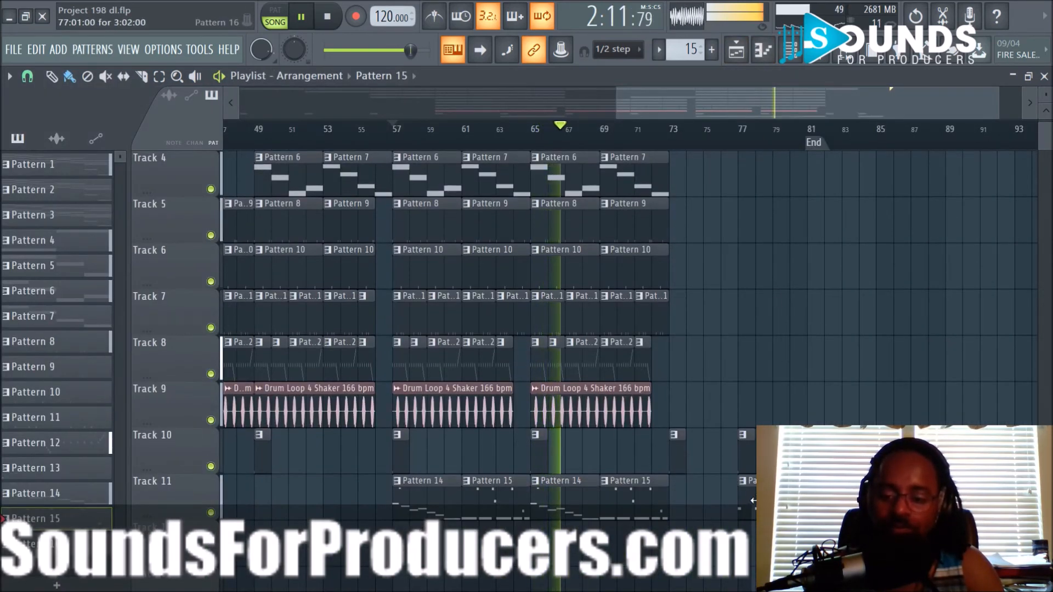
pyautogui.press('F7')
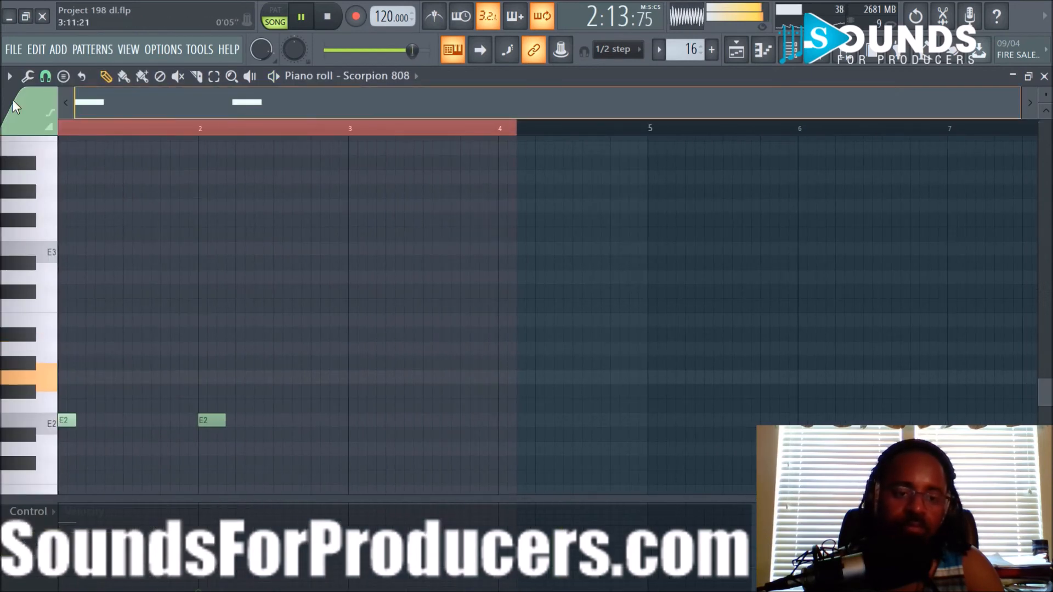
pyautogui.moveTo(86, 421); pyautogui.dragTo(202, 433)
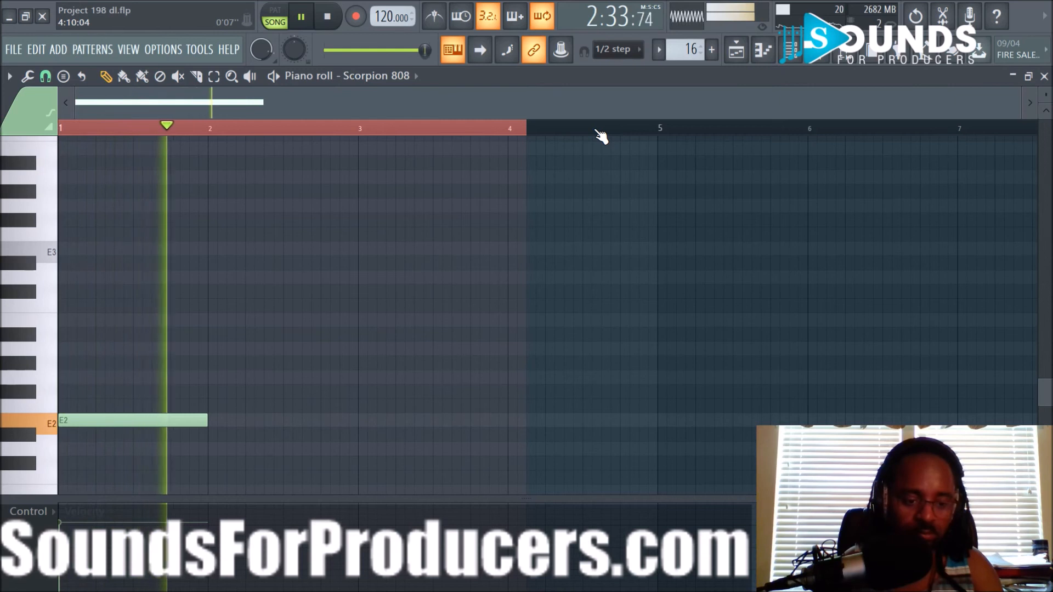
pyautogui.press('space')
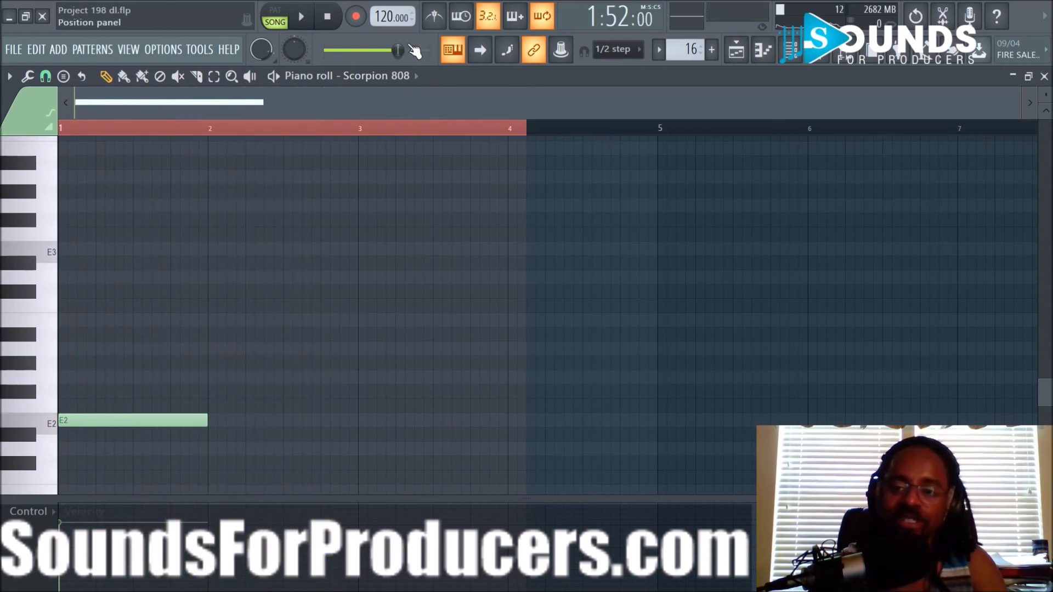
# Return to the playlist and set its snap to Bar
pyautogui.click(736, 49)
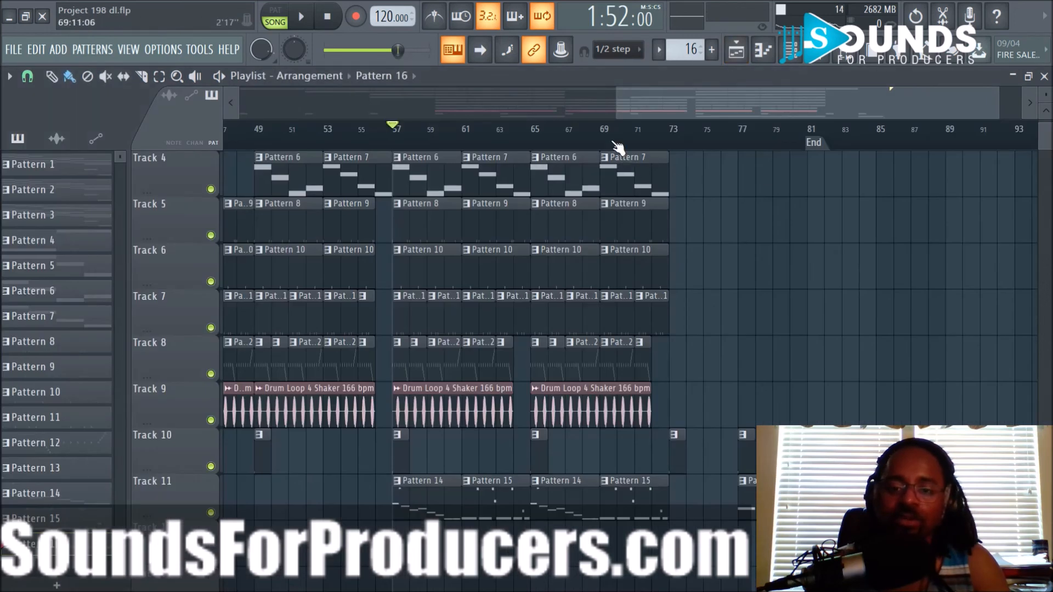
pyautogui.scroll(-2, 617, 147)
pyautogui.click(27, 78)
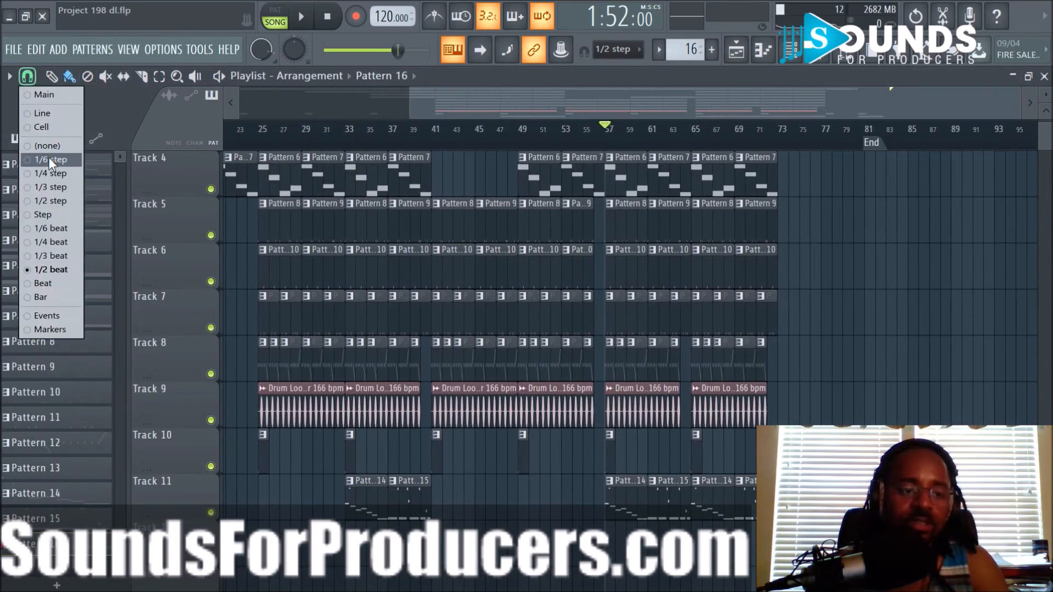
pyautogui.click(47, 297)
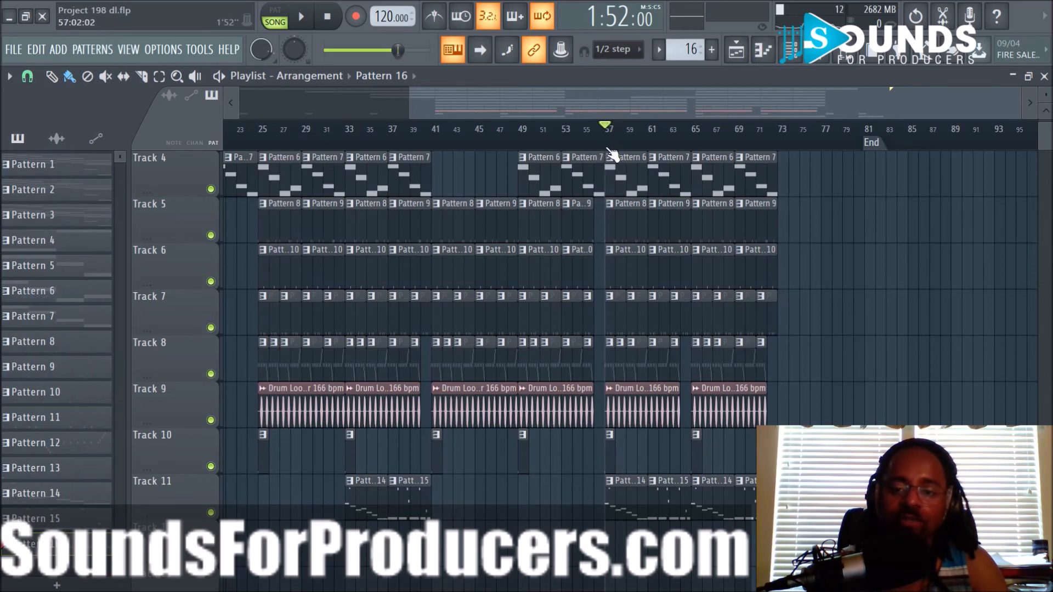
pyautogui.moveTo(611, 154); pyautogui.dragTo(789, 193)
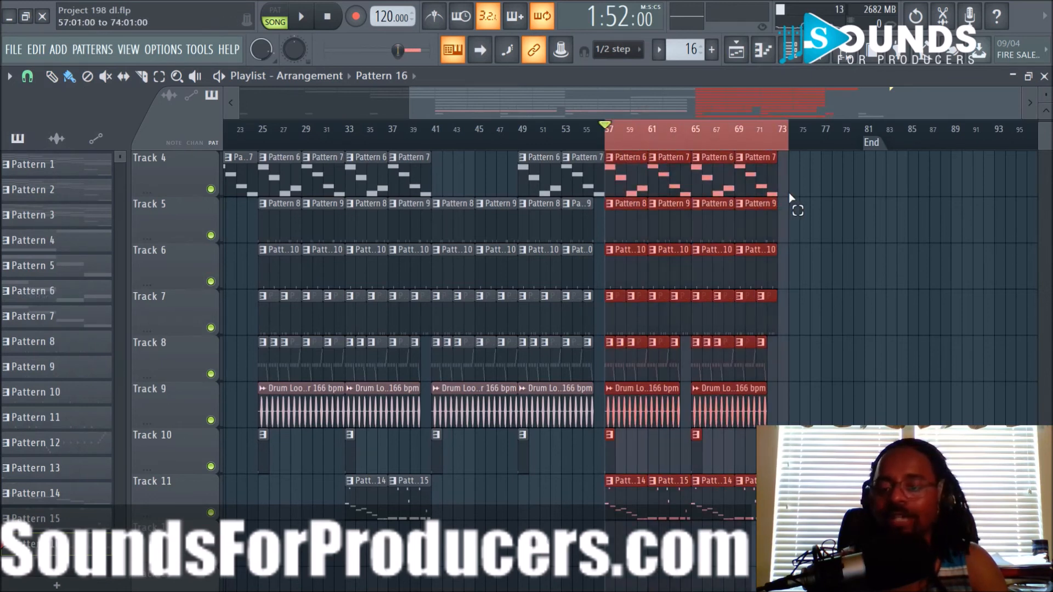
pyautogui.scroll(3, 822, 228)
pyautogui.click(804, 164)
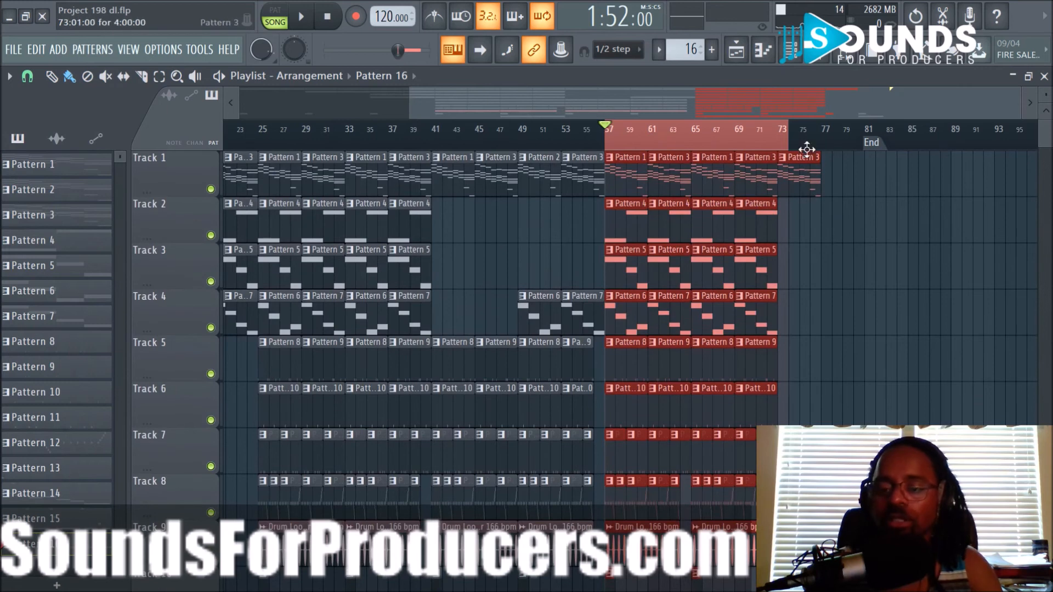
pyautogui.rightClick(872, 236)
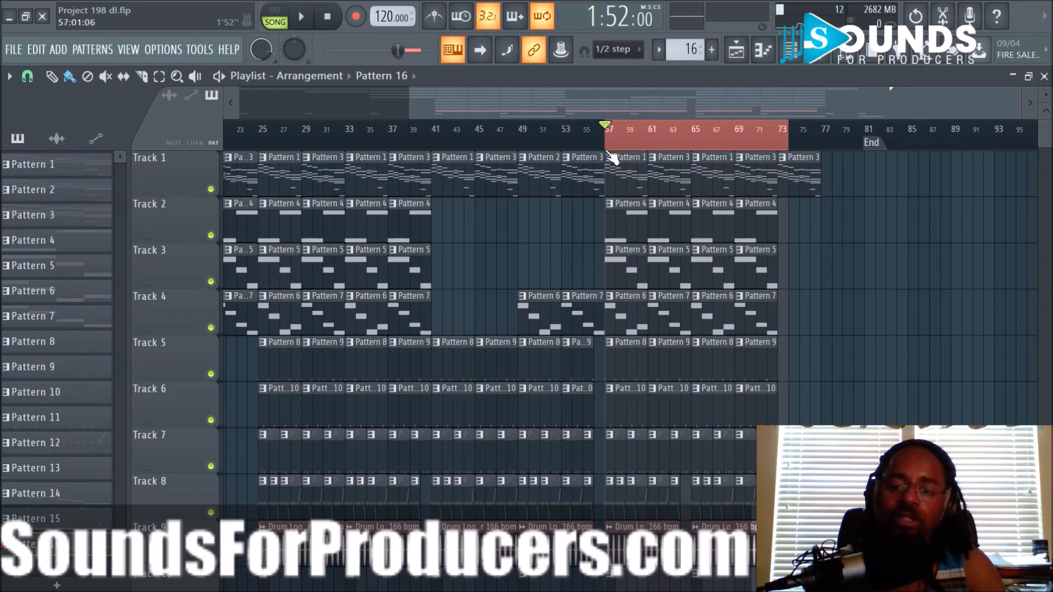
# Select the arrangement from bar 57 to bar 73 across all tracks and play the selection
pyautogui.moveTo(612, 154); pyautogui.dragTo(776, 176)
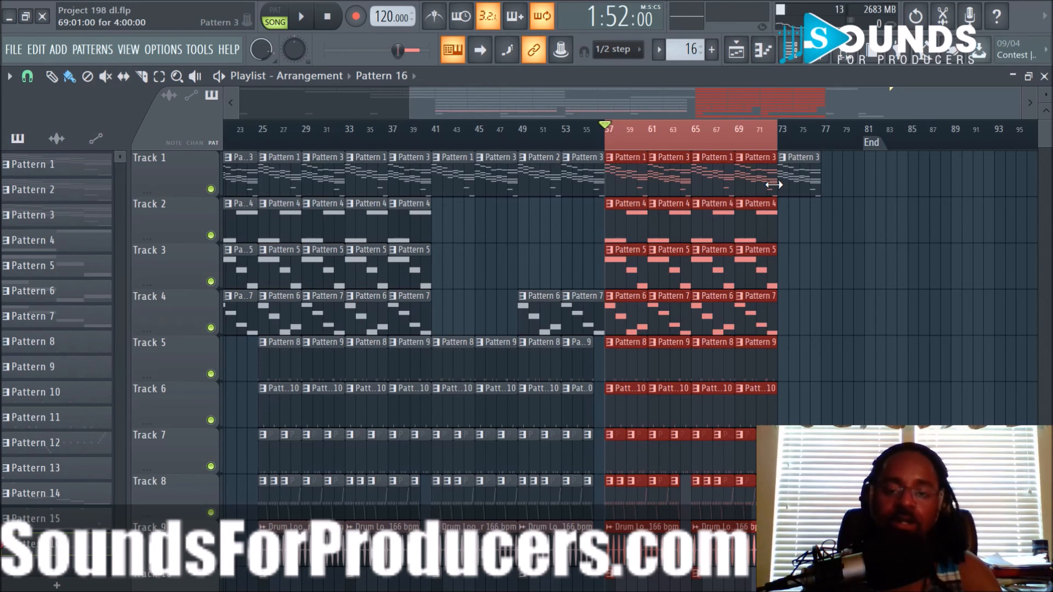
pyautogui.press('space')
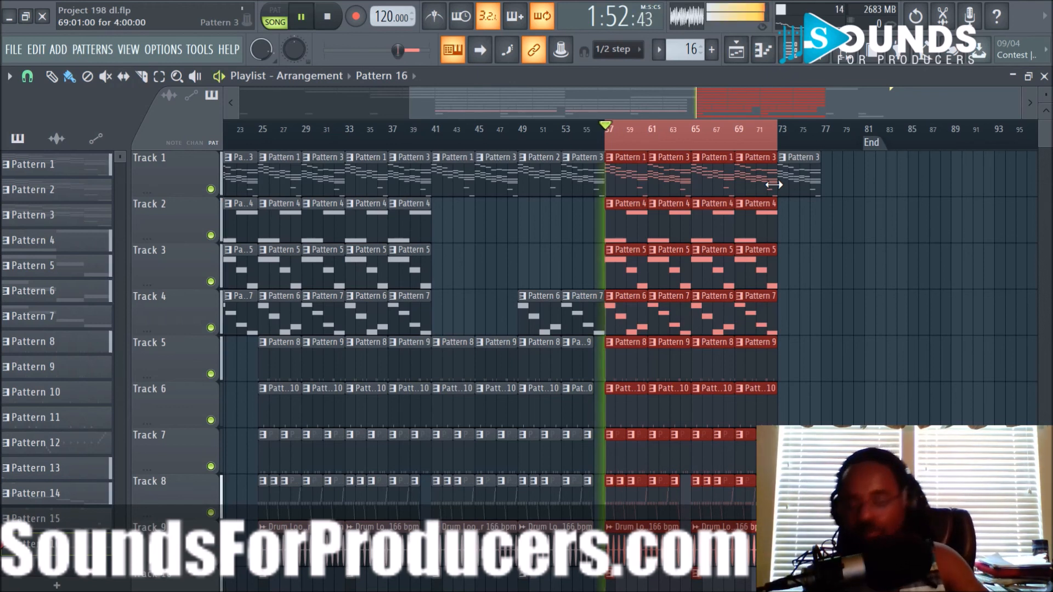